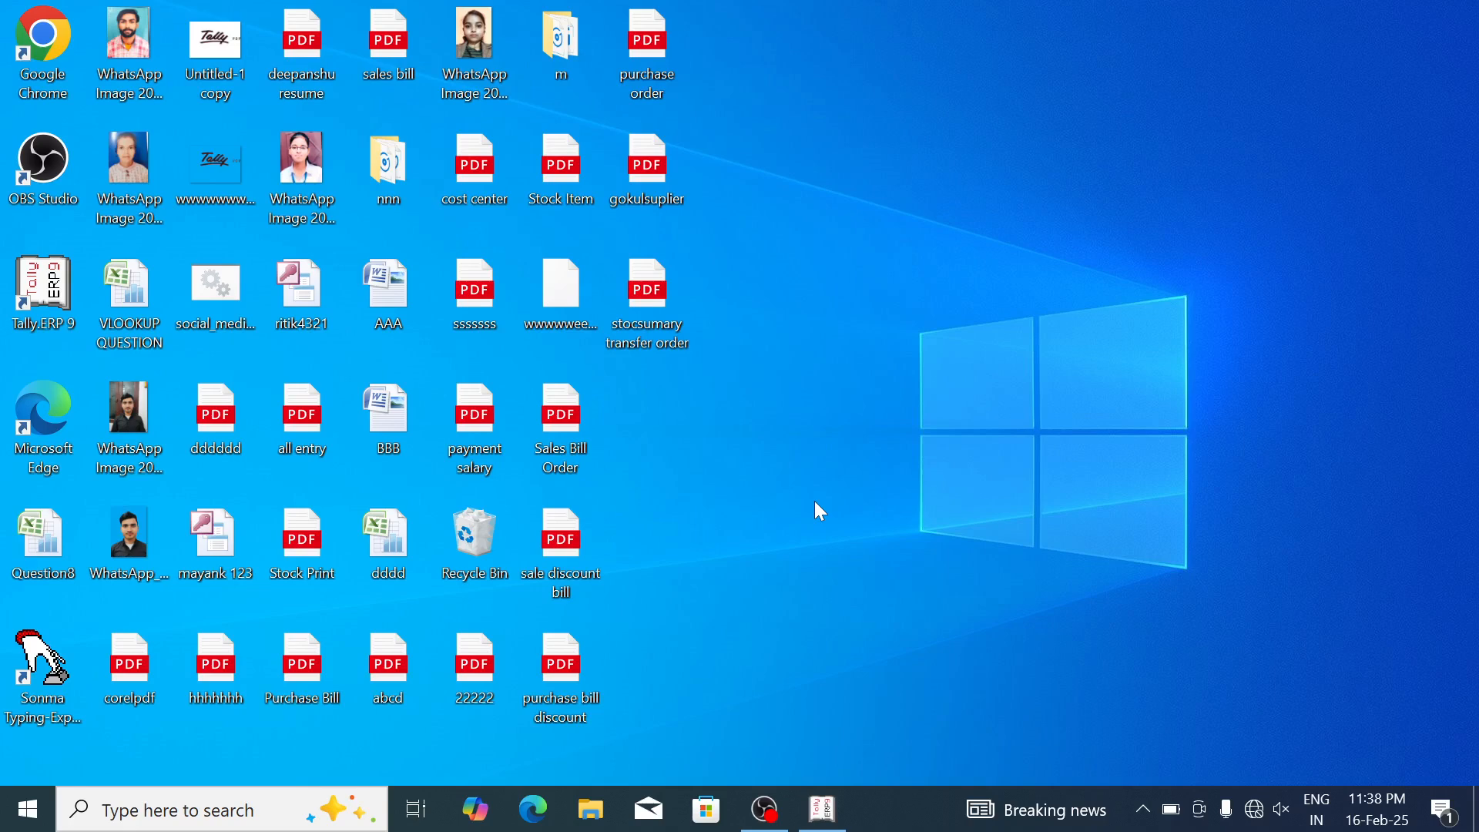
Step: Close the currently open company and choose to create a new company
{"action": "left_click", "coordinate": [822, 809]}
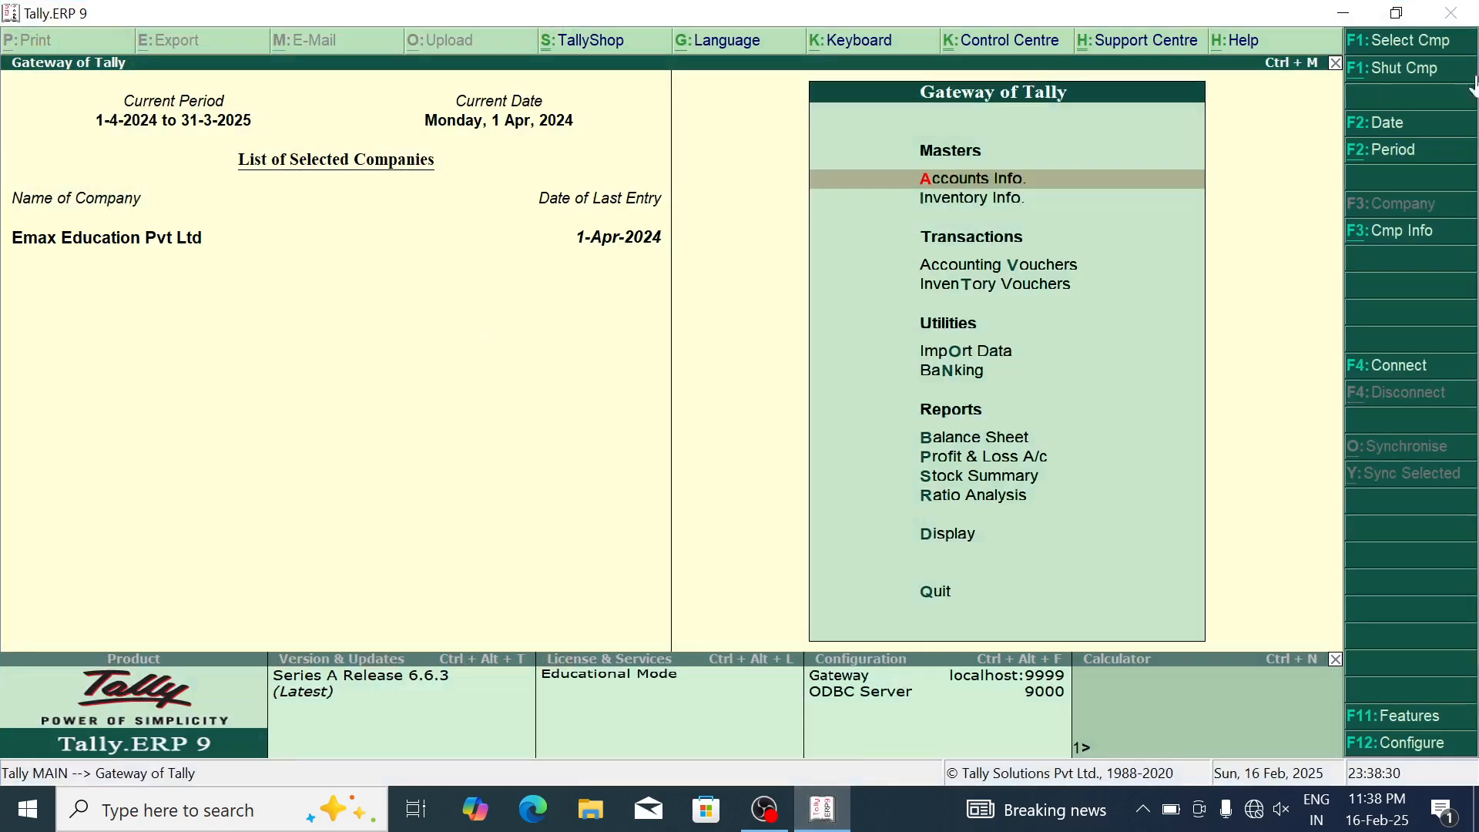
{"action": "left_click", "coordinate": [1429, 71]}
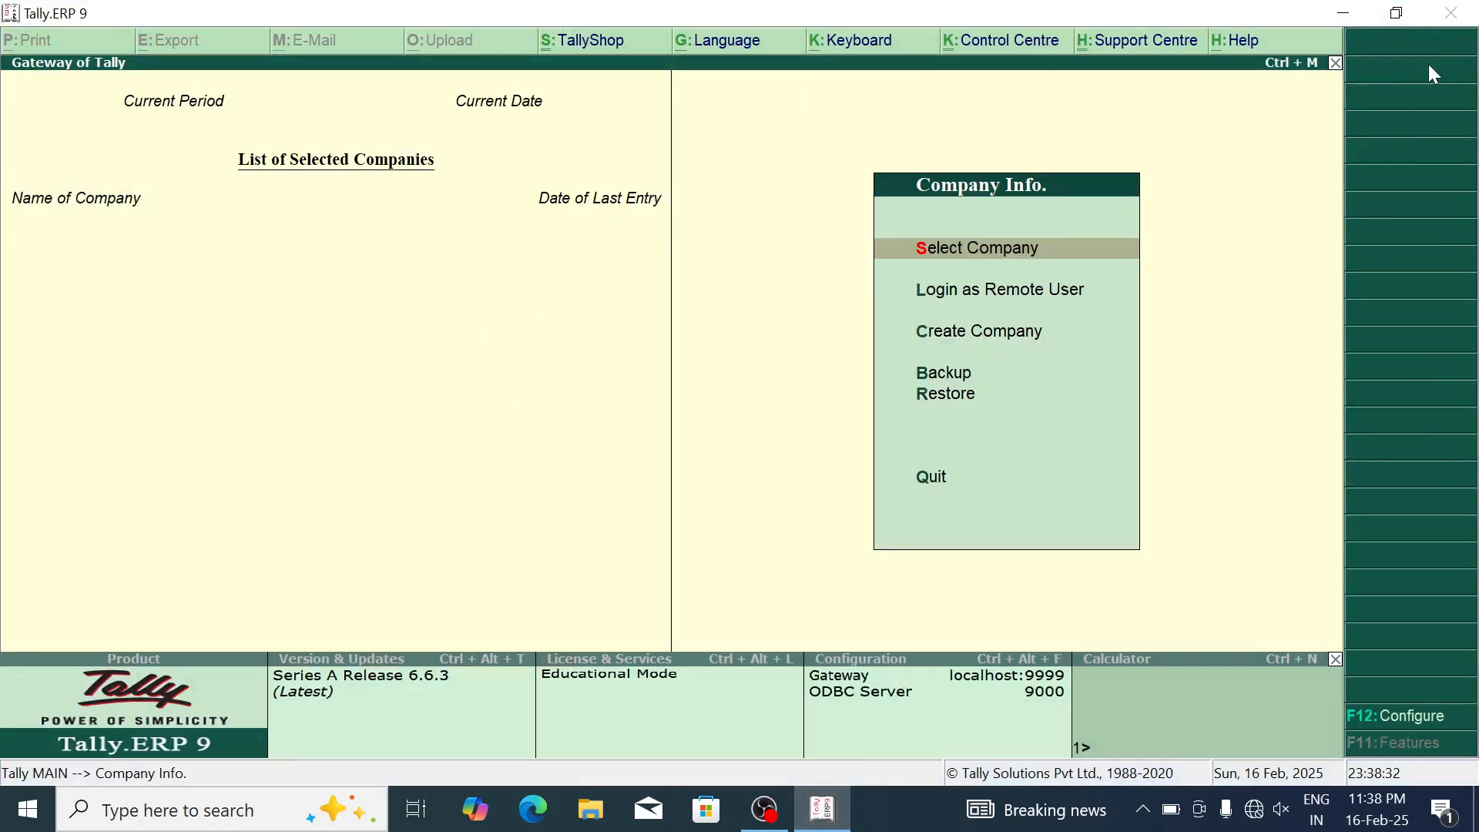
{"action": "key", "text": "Down"}
{"action": "key", "text": "Down"}
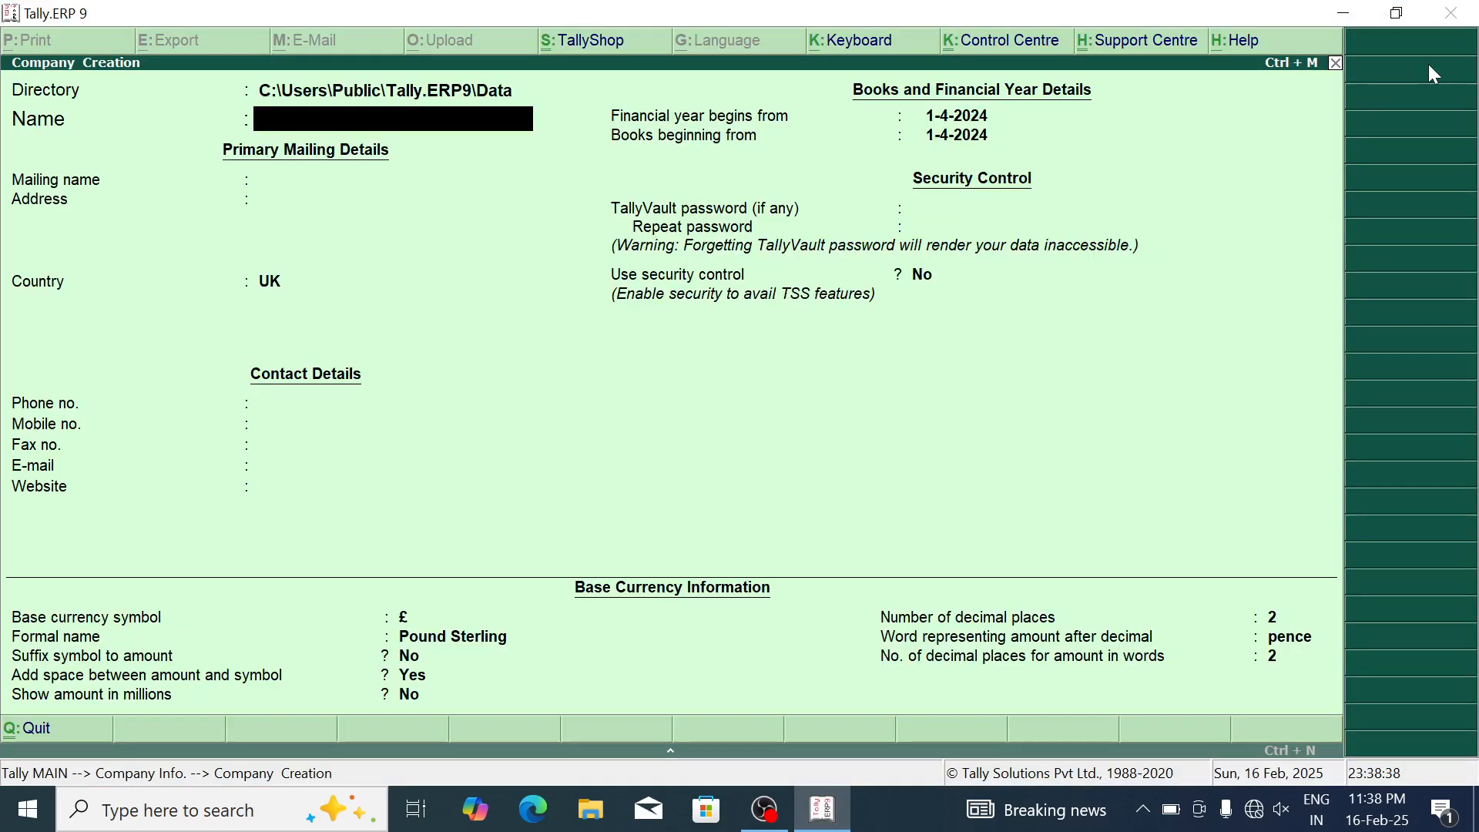
Step: Create company 'Tally Payroll Section' with country India and state Uttar Pradesh
{"action": "type", "text": "Tally Payroll Se"}
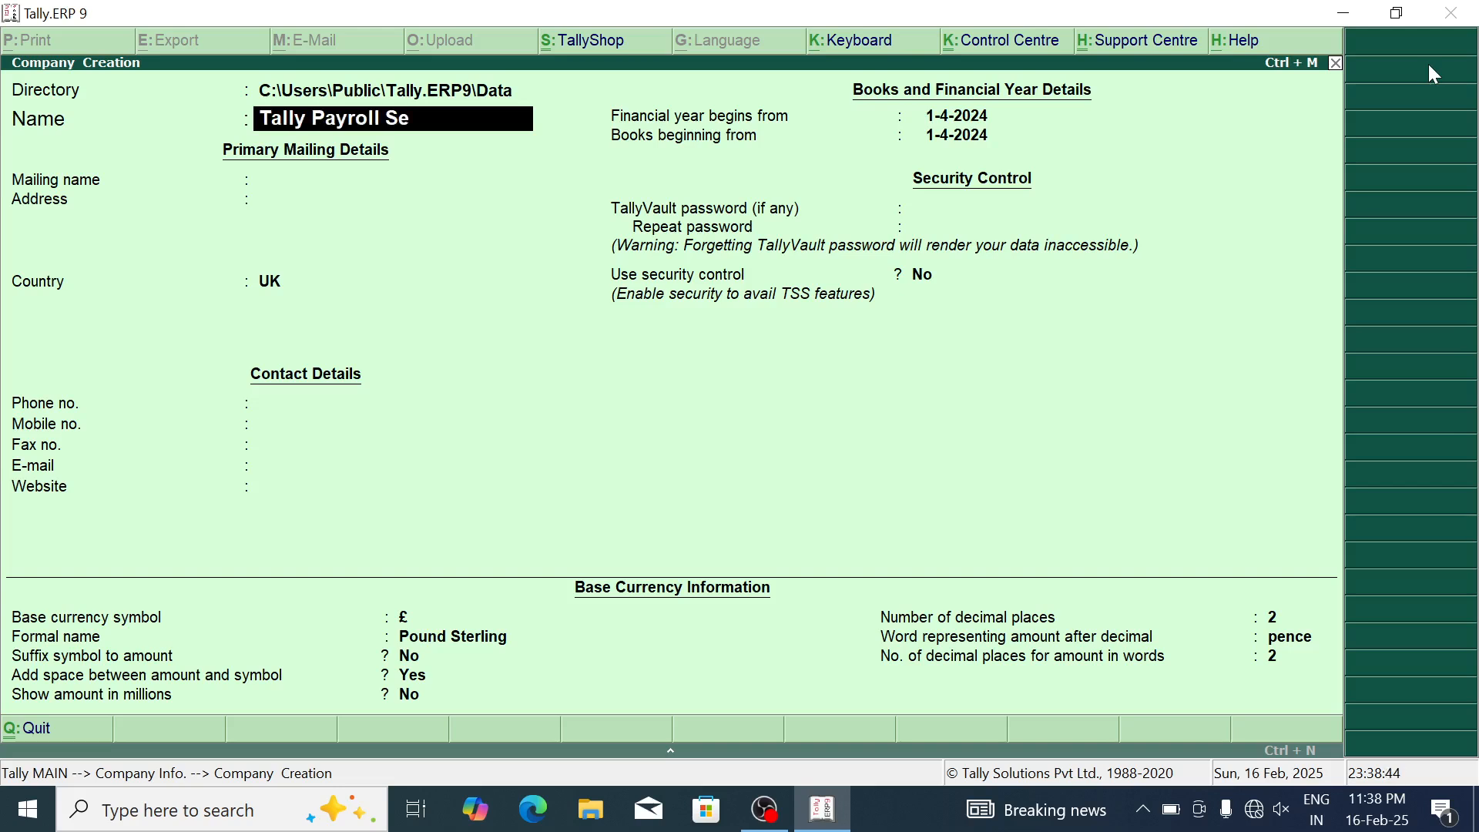
{"action": "type", "text": "ction"}
{"action": "key", "text": "Return"}
{"action": "key", "text": "Return"}
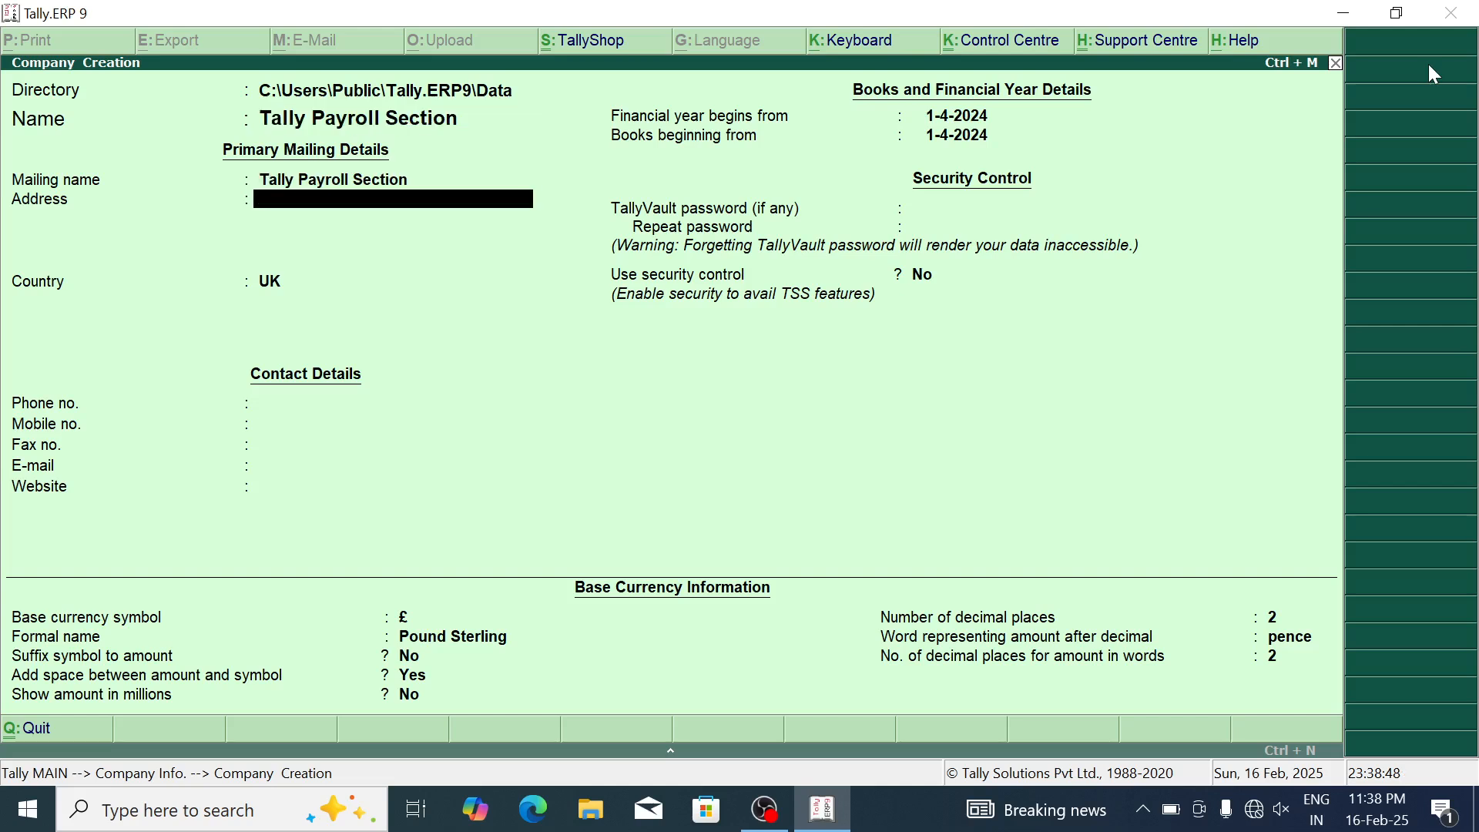
{"action": "key", "text": "Return"}
{"action": "key", "text": "BackSpace"}
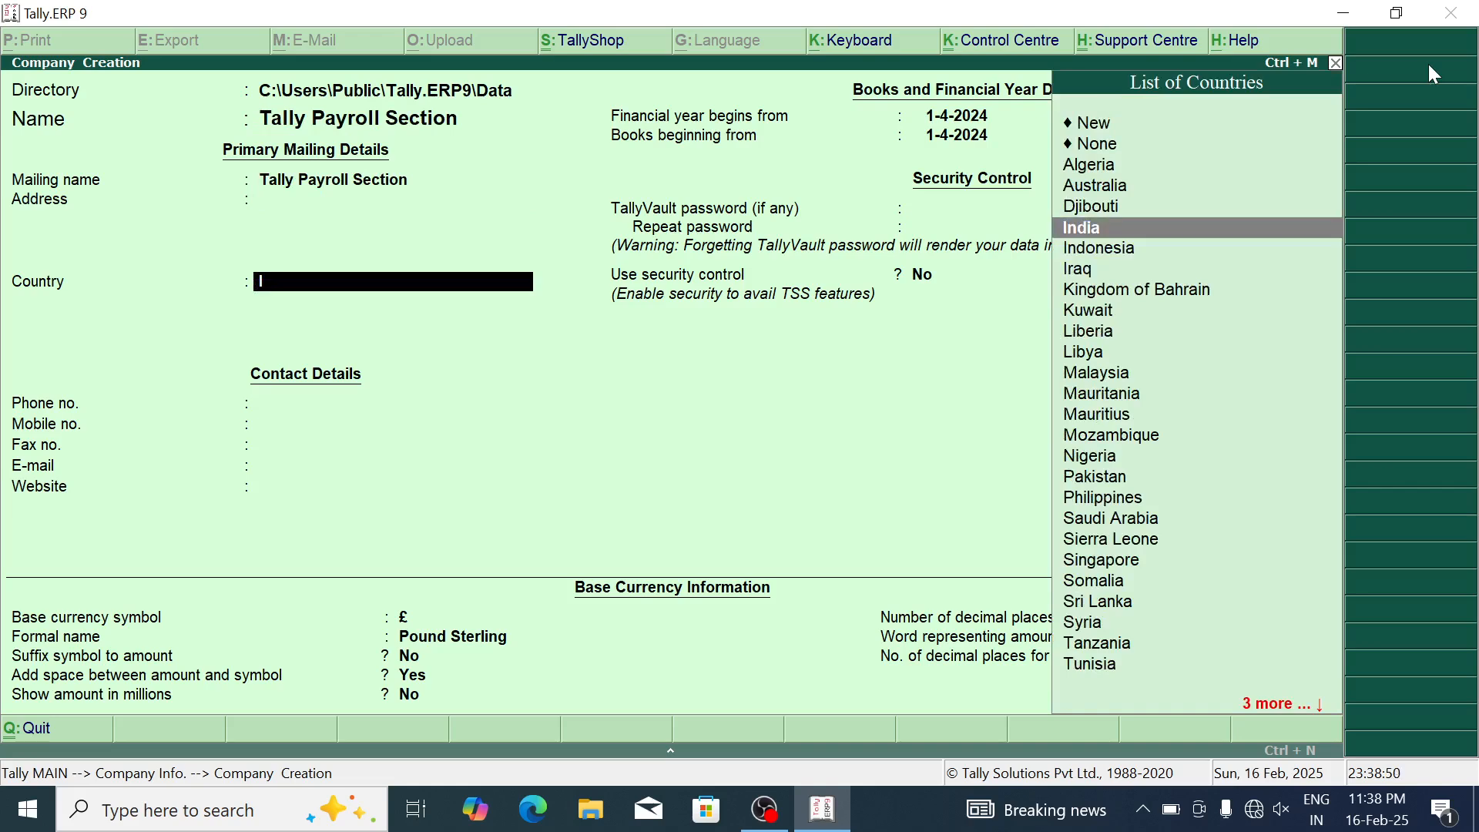
{"action": "key", "text": "Return"}
{"action": "type", "text": "U"}
{"action": "key", "text": "Down"}
{"action": "key", "text": "Return"}
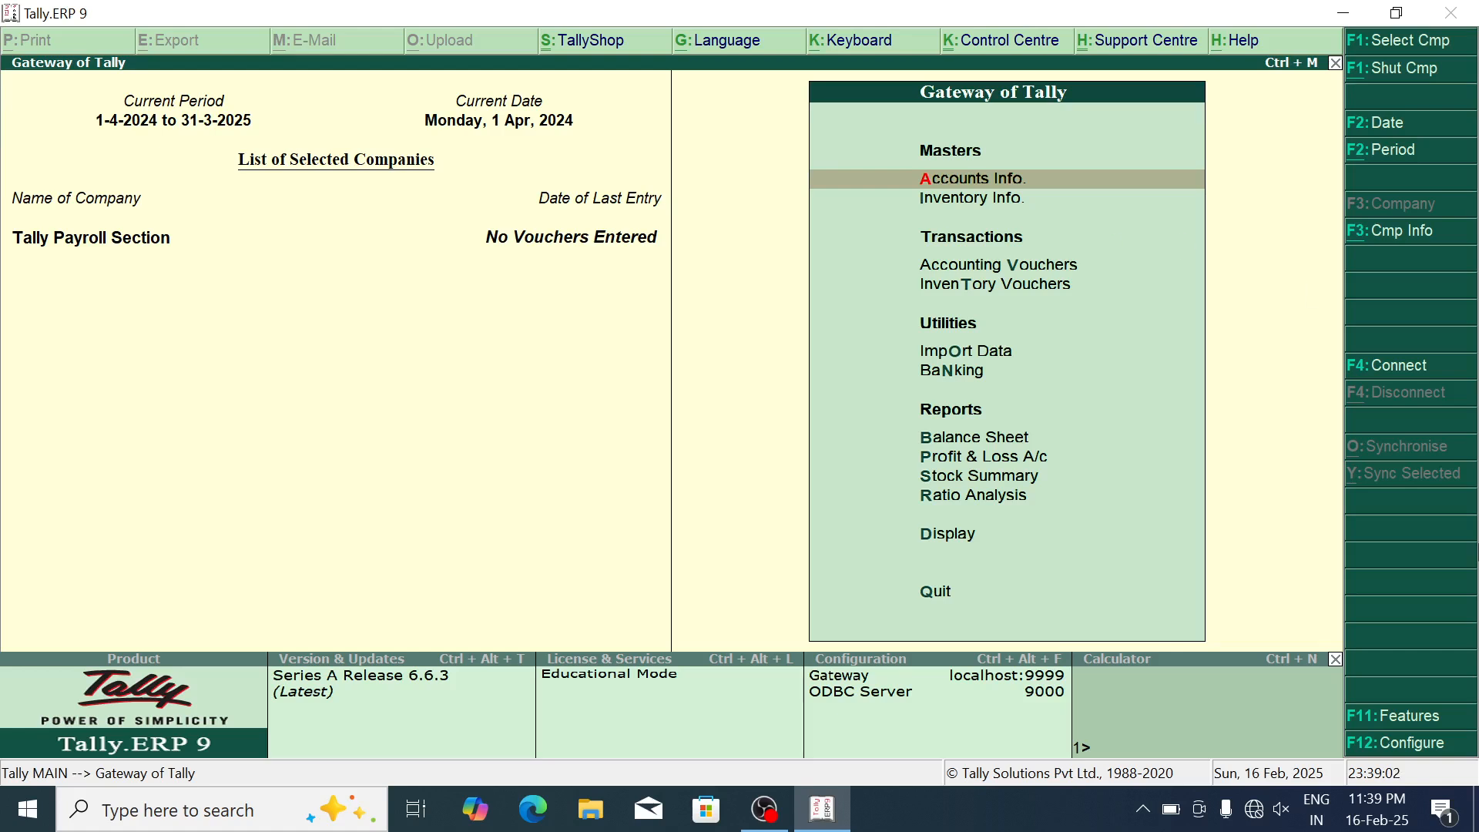
Step: In F11 Accounting Features, set Maintain payroll and more than one payroll category to Yes
{"action": "left_click", "coordinate": [1408, 719]}
{"action": "key", "text": "Return"}
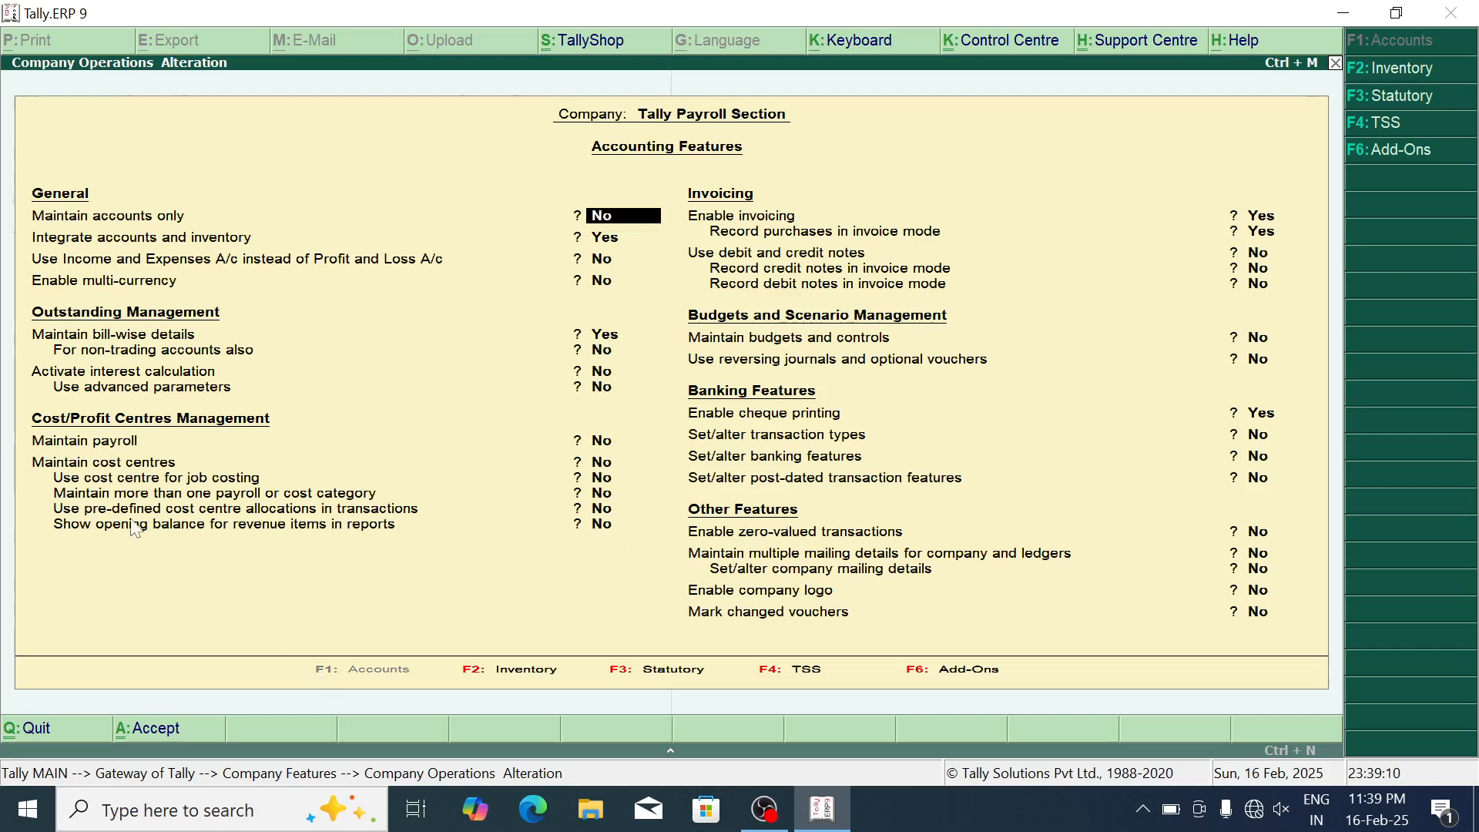
{"action": "left_click", "coordinate": [93, 445]}
{"action": "type", "text": "y"}
{"action": "key", "text": "Return"}
{"action": "key", "text": "Return"}
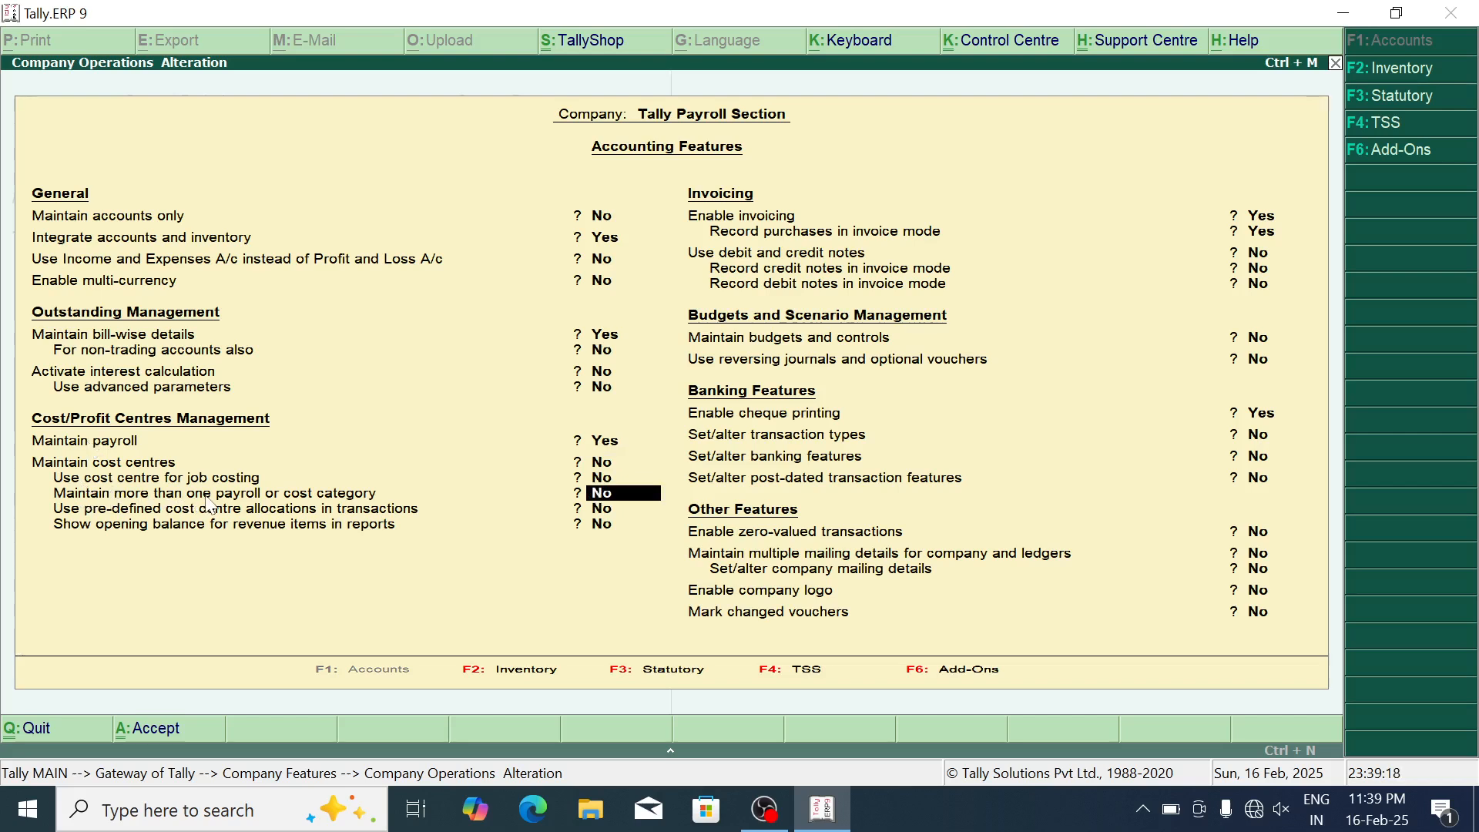
{"action": "type", "text": "y"}
{"action": "key", "text": "Return"}
{"action": "key", "text": "Return"}
{"action": "key", "text": "Return"}
{"action": "key", "text": "Return"}
{"action": "key", "text": "Return"}
{"action": "key", "text": "Return"}
{"action": "key", "text": "Return"}
{"action": "key", "text": "Return"}
{"action": "key", "text": "Return"}
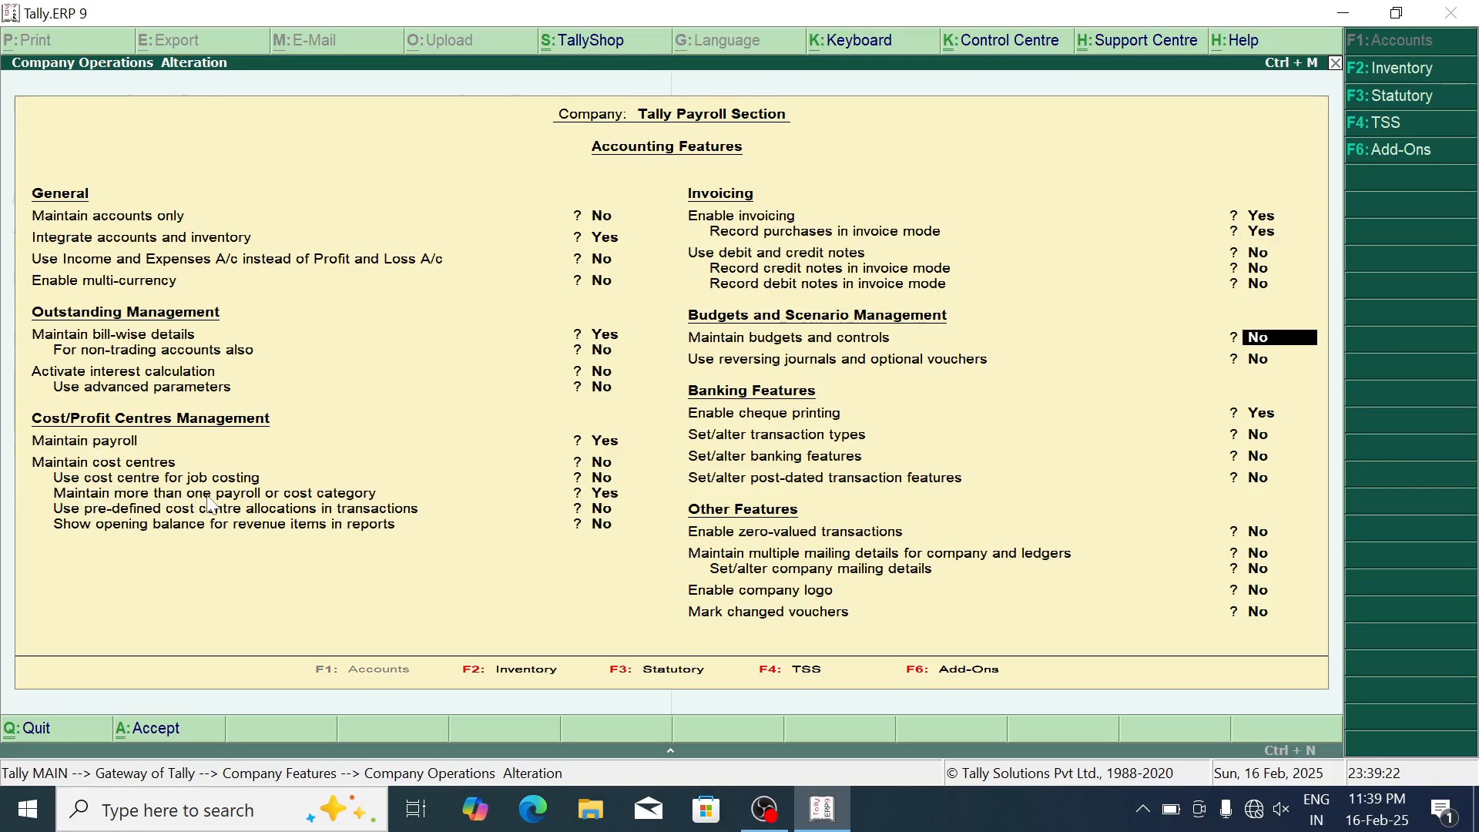
{"action": "key", "text": "Return"}
{"action": "key", "text": "Return"}
{"action": "key", "text": "Return"}
{"action": "key", "text": "Return"}
{"action": "key", "text": "Return"}
{"action": "key", "text": "Return"}
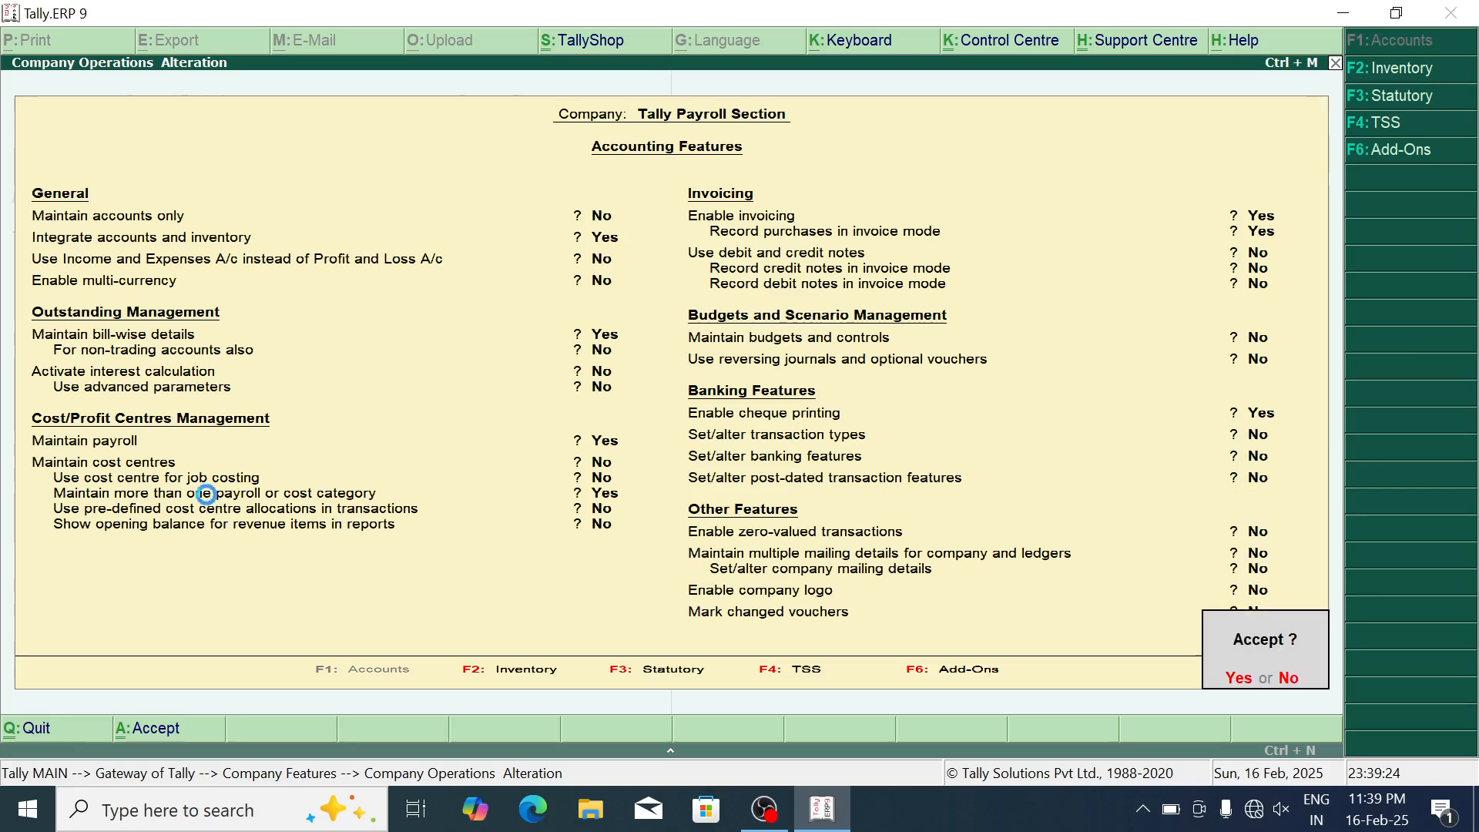
{"action": "key", "text": "Escape"}
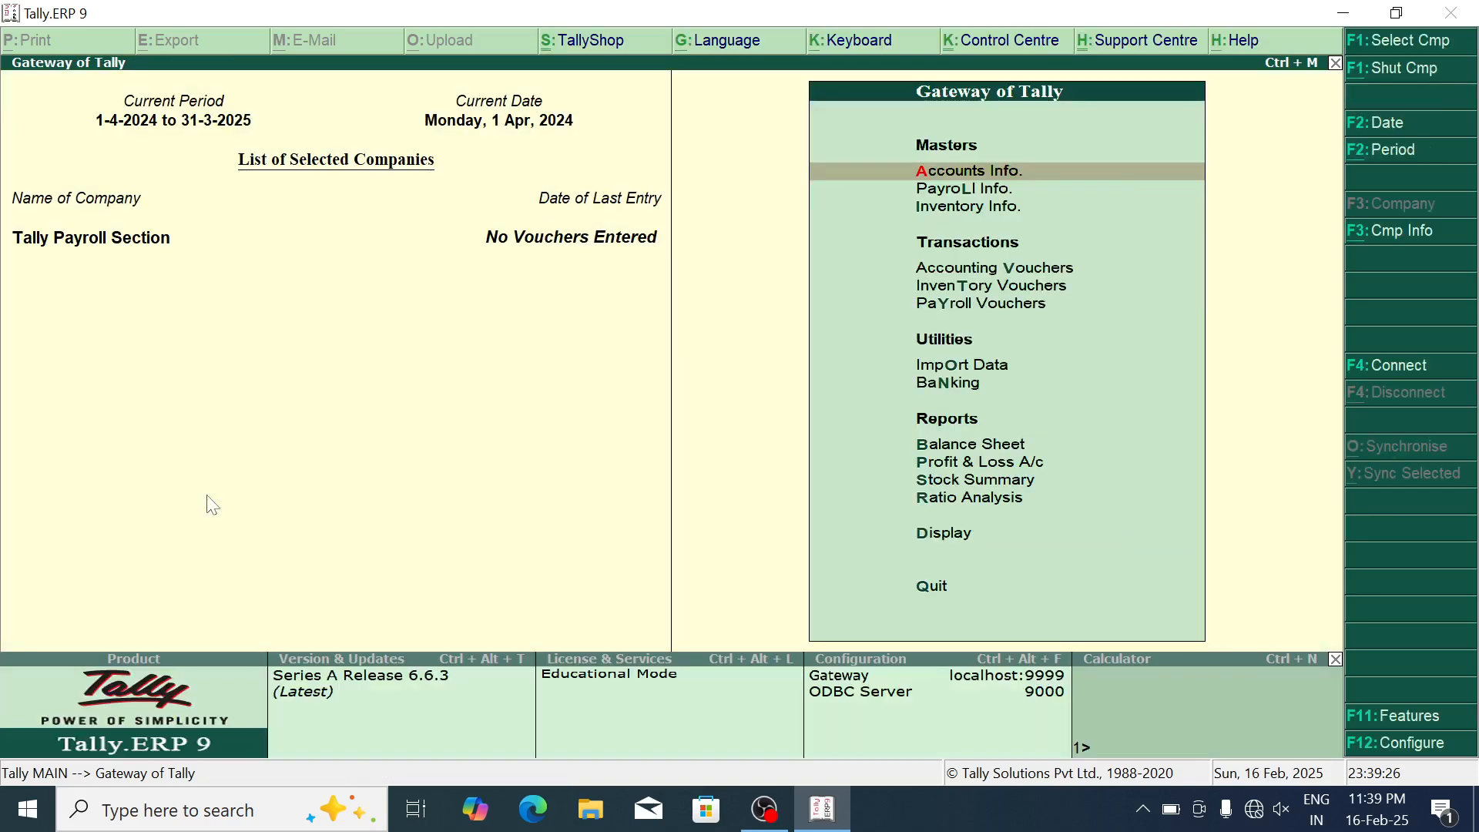
Step: Open Payroll Info. from the Gateway and settle on Employee Categories
{"action": "key", "text": "Down"}
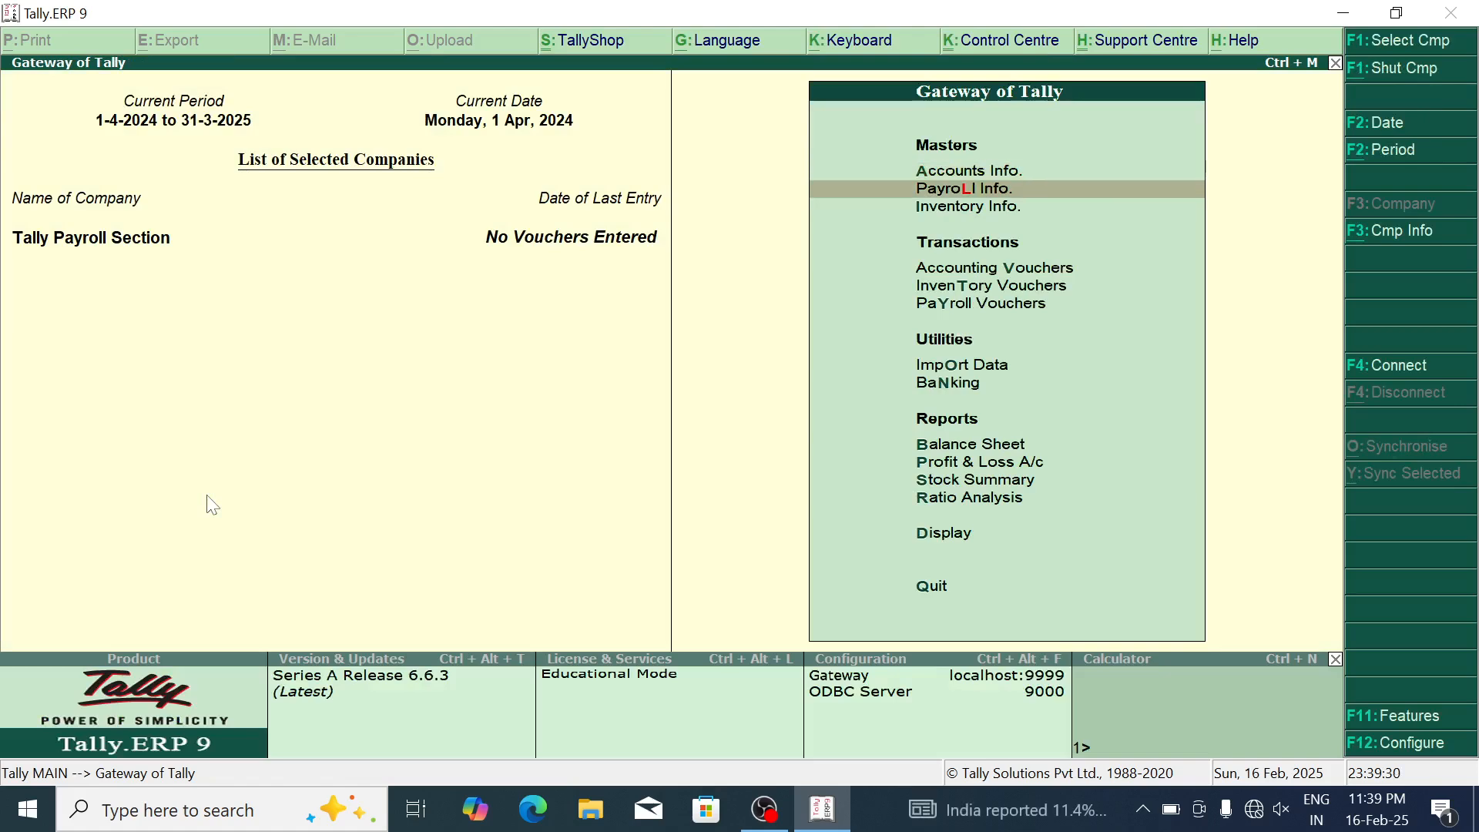
{"action": "key", "text": "Return"}
{"action": "key", "text": "Down"}
{"action": "key", "text": "Down"}
{"action": "key", "text": "Down"}
{"action": "key", "text": "Down"}
{"action": "key", "text": "Down"}
{"action": "key", "text": "Down"}
{"action": "key", "text": "Down"}
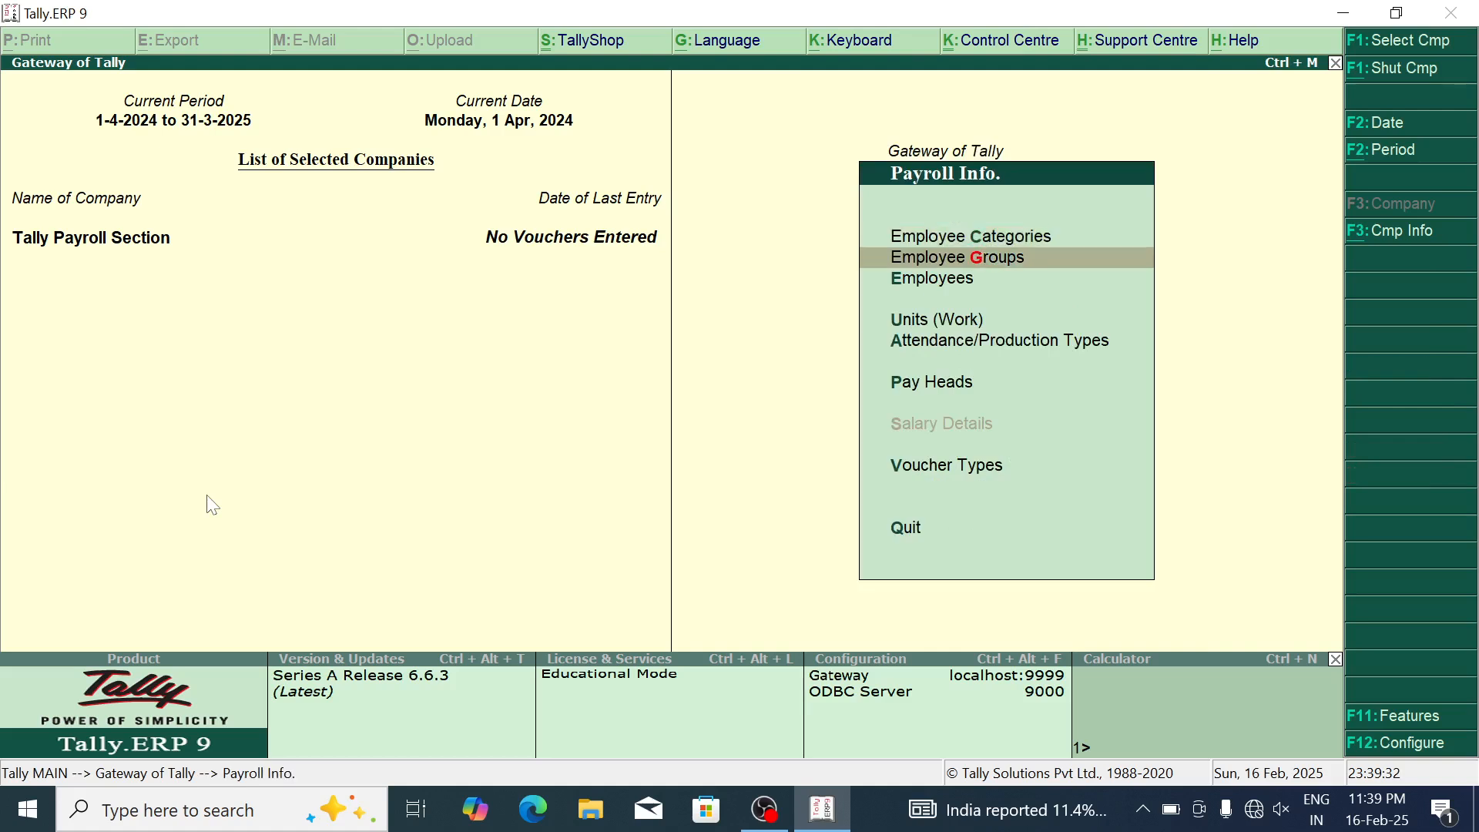
{"action": "key", "text": "Up"}
{"action": "key", "text": "Up"}
{"action": "key", "text": "Up"}
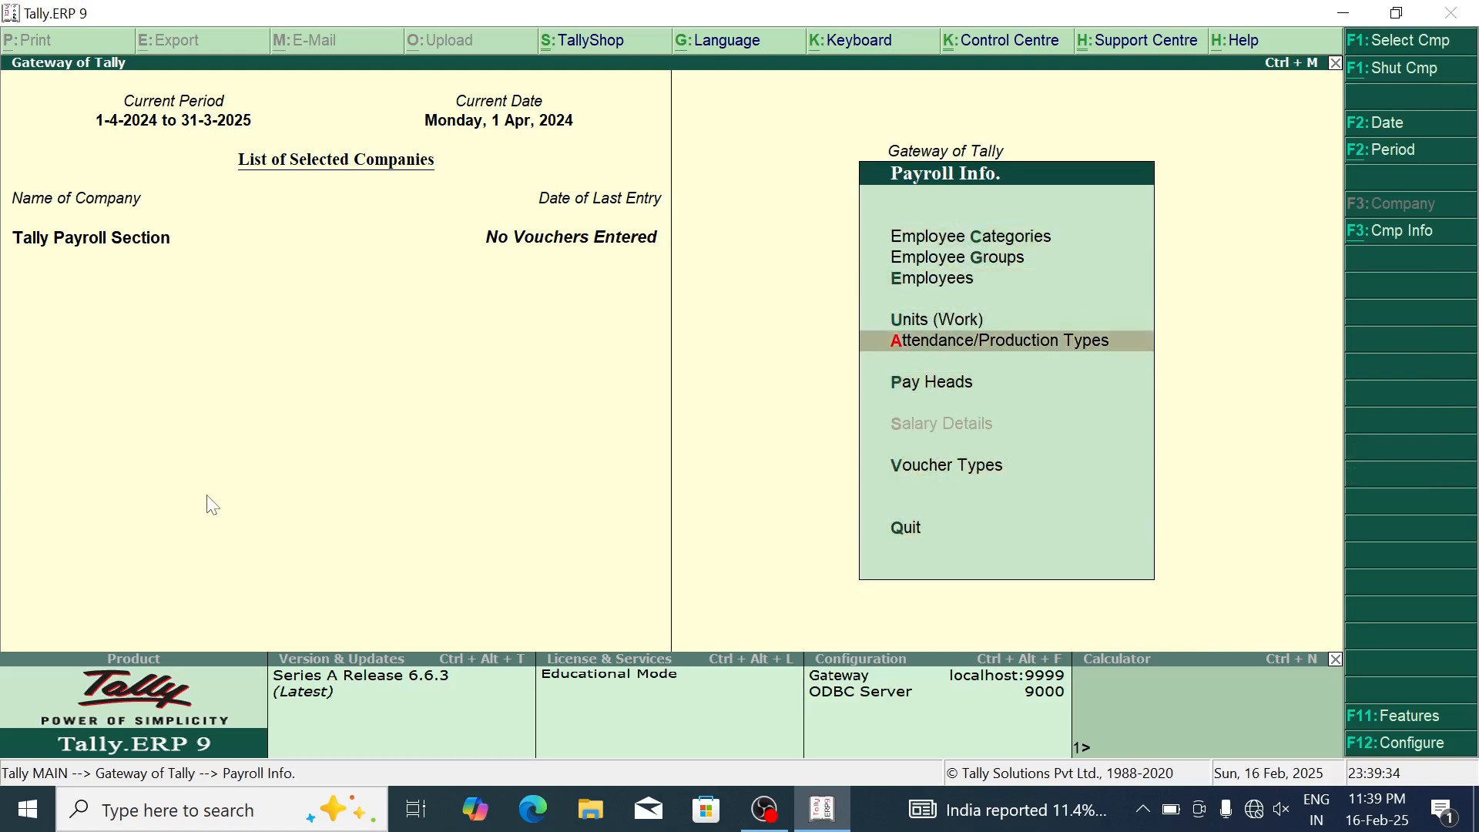
{"action": "key", "text": "Escape"}
{"action": "key", "text": "Return"}
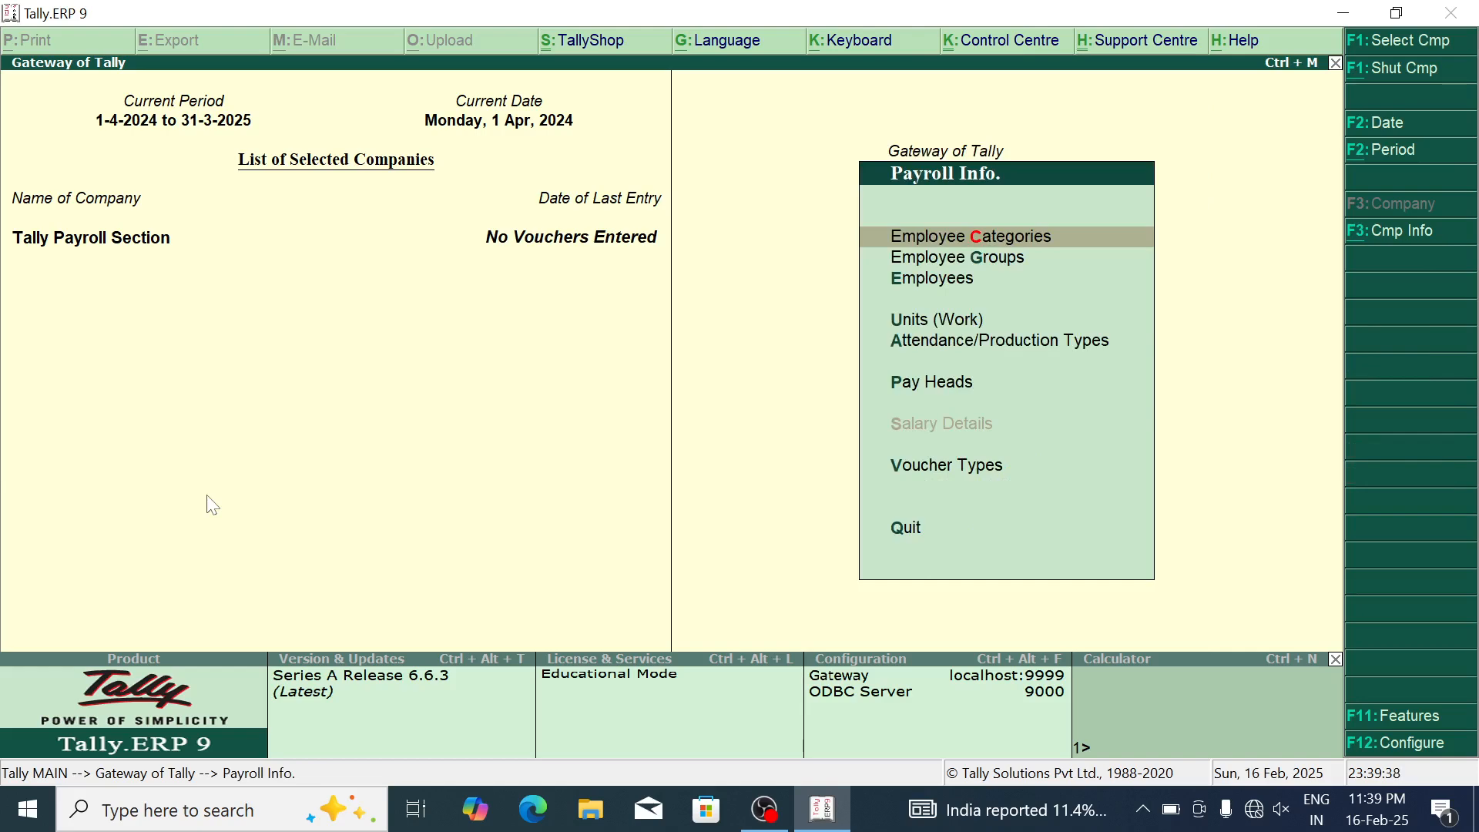
{"action": "key", "text": "Escape"}
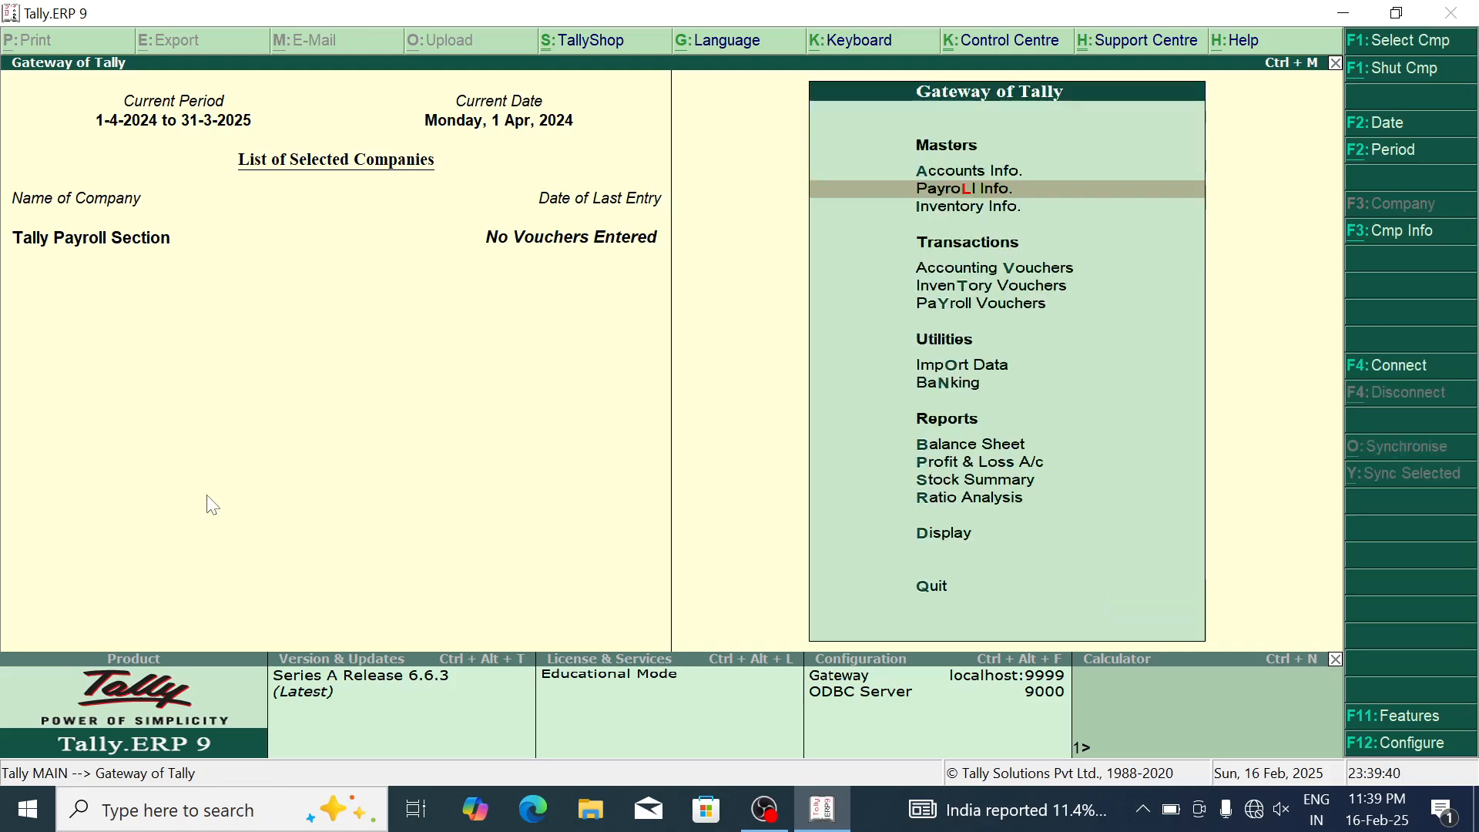
{"action": "key", "text": "Return"}
{"action": "key", "text": "Down"}
{"action": "key", "text": "Up"}
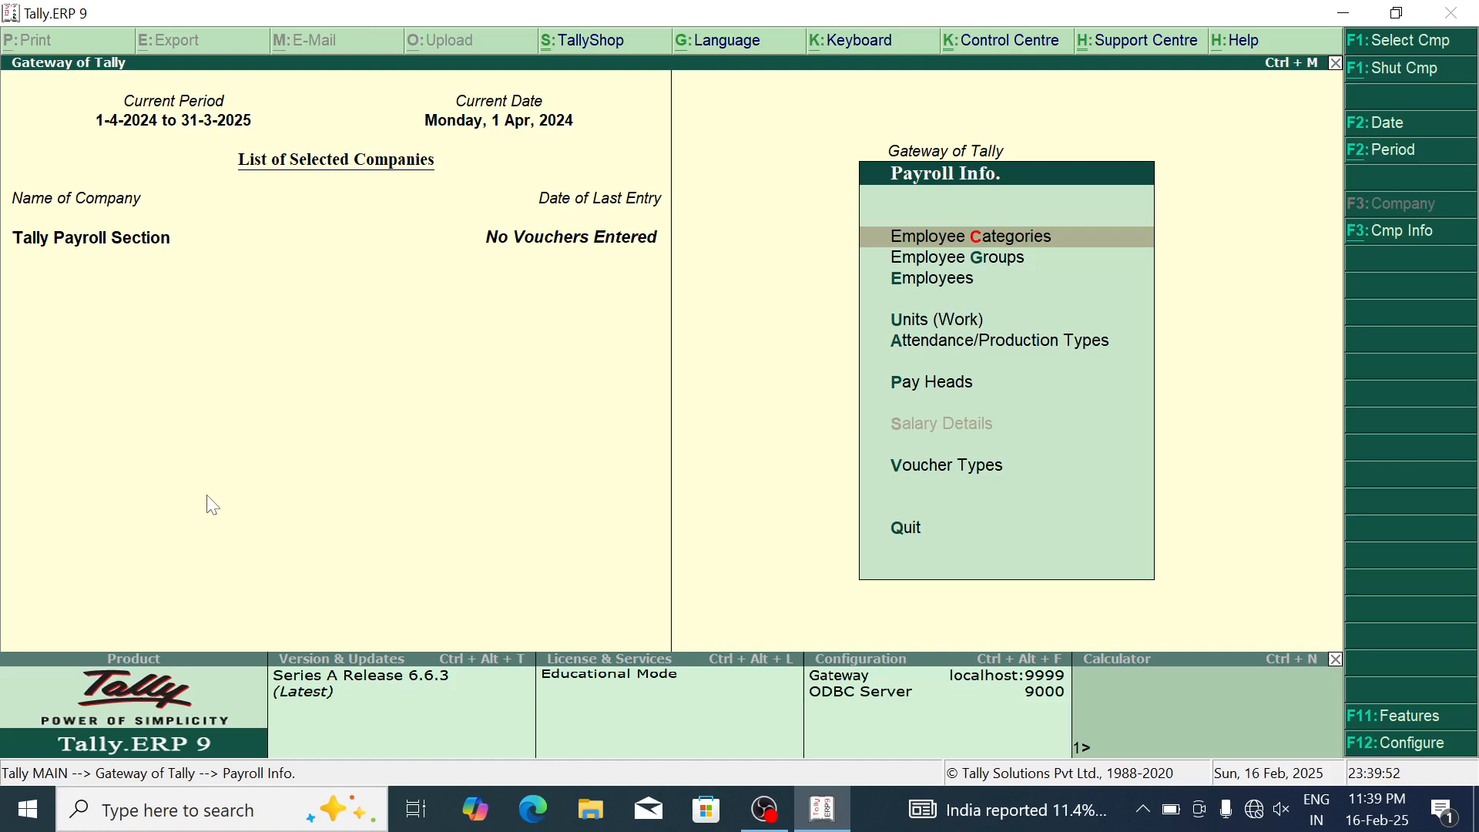
Step: Create employee categories SIMS Hospital and RAMA Hospital, then return to Payroll Info
{"action": "key", "text": "Return"}
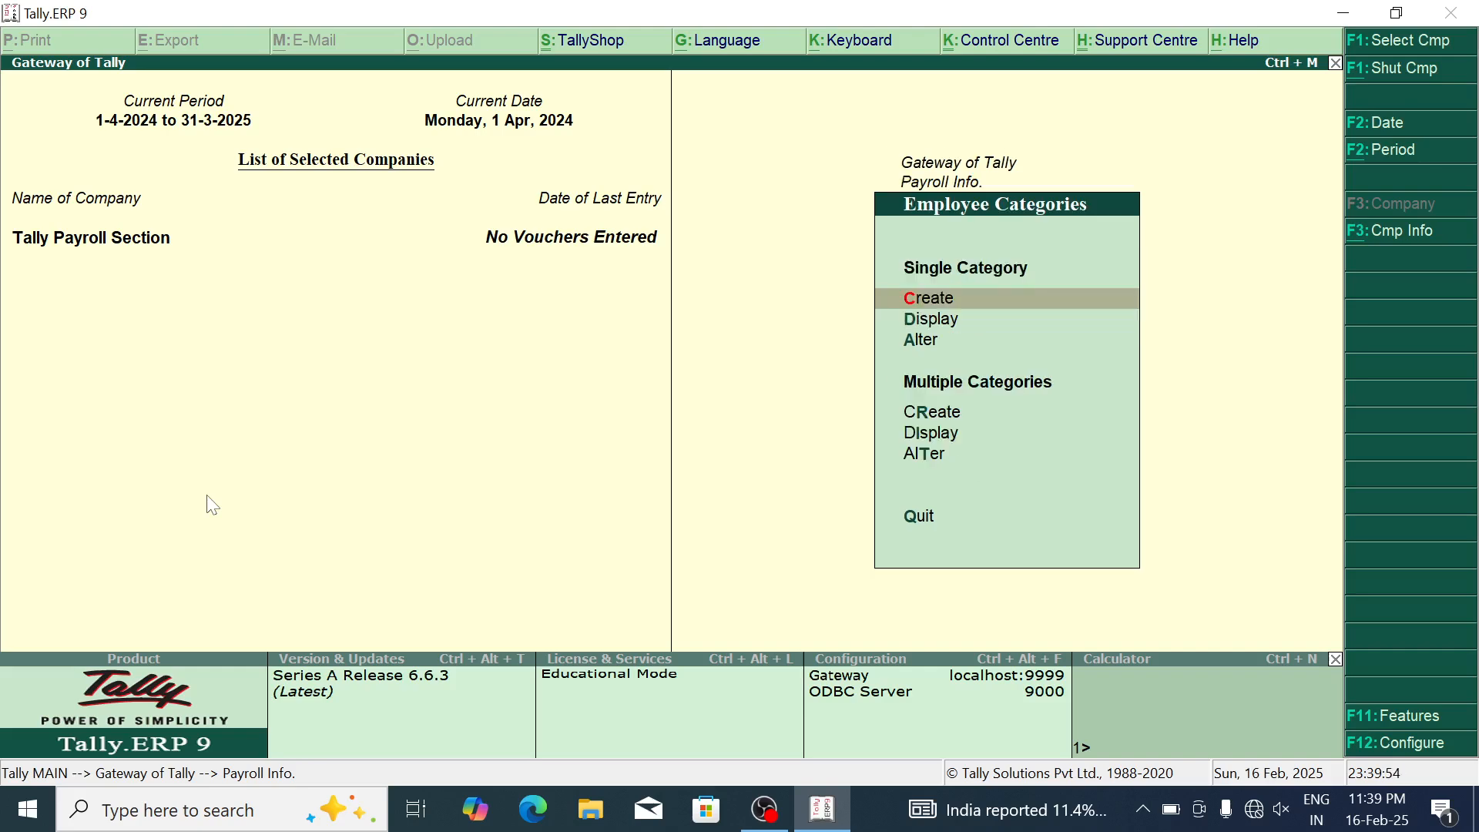
{"action": "key", "text": "Return"}
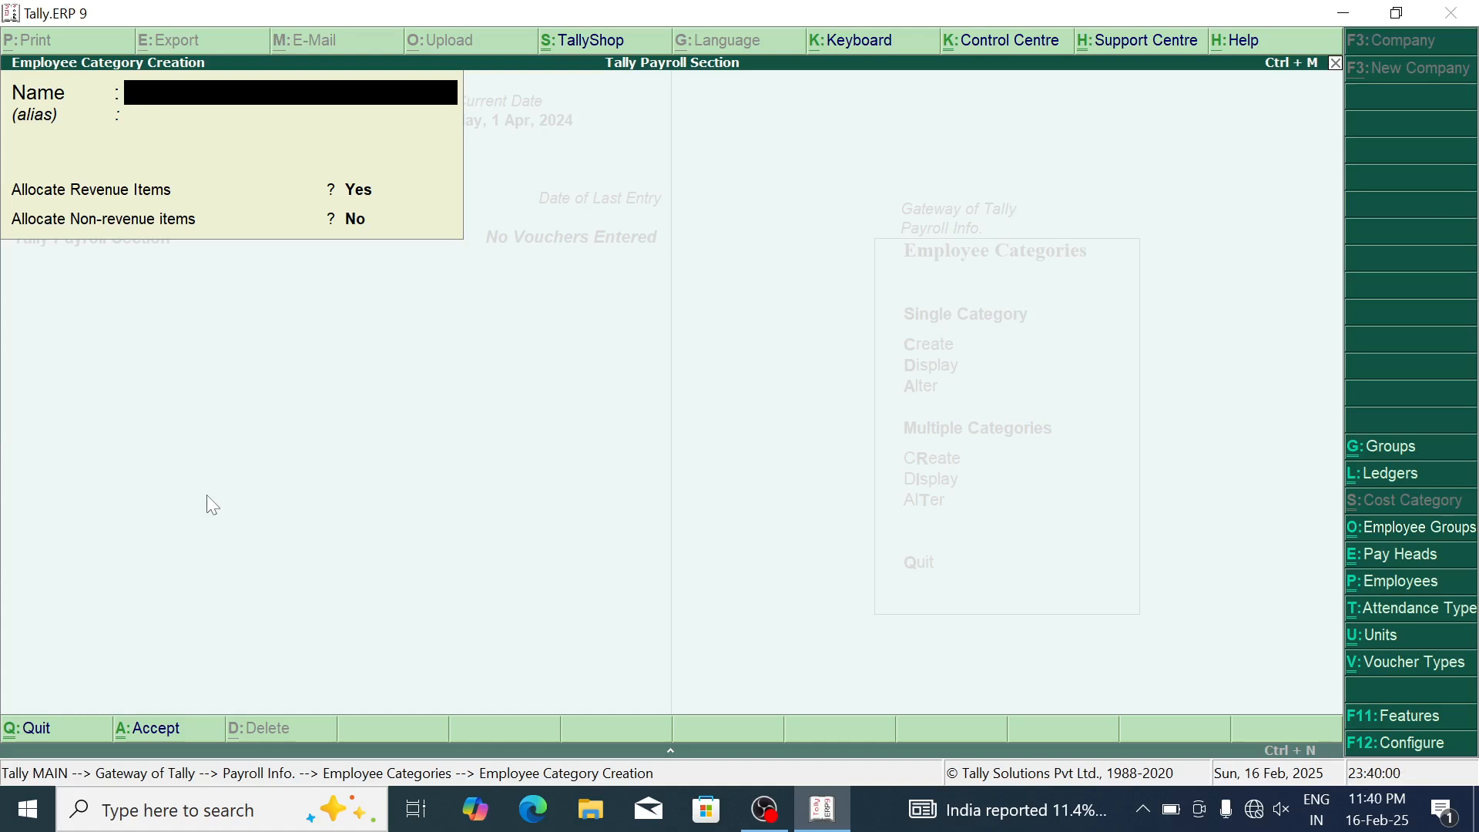
{"action": "type", "text": "SIMS Hospital"}
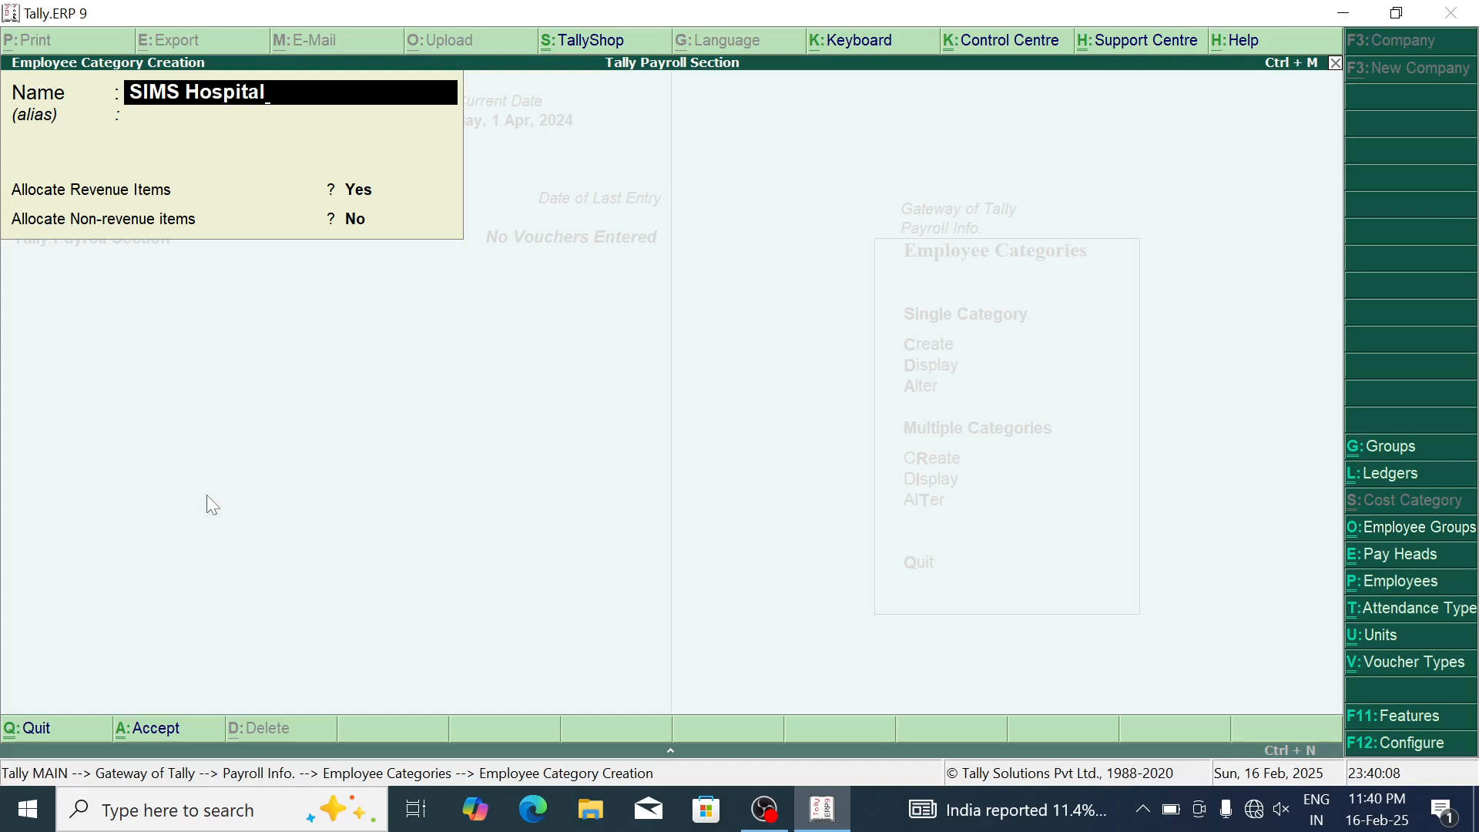
{"action": "key", "text": "Return"}
{"action": "key", "text": "Return"}
{"action": "key", "text": "Return"}
{"action": "key", "text": "Return"}
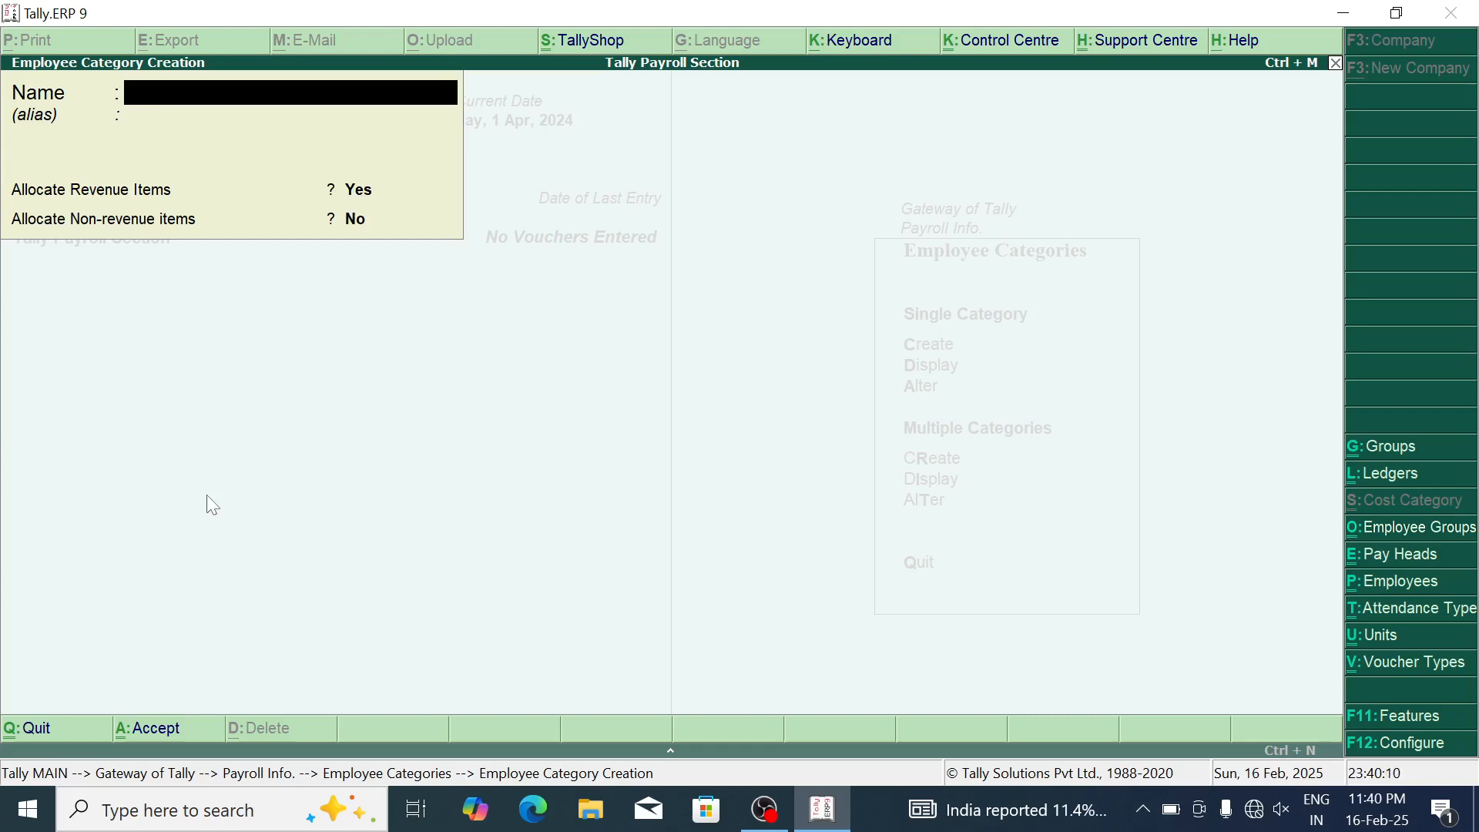
{"action": "type", "text": "RAMA Hospital"}
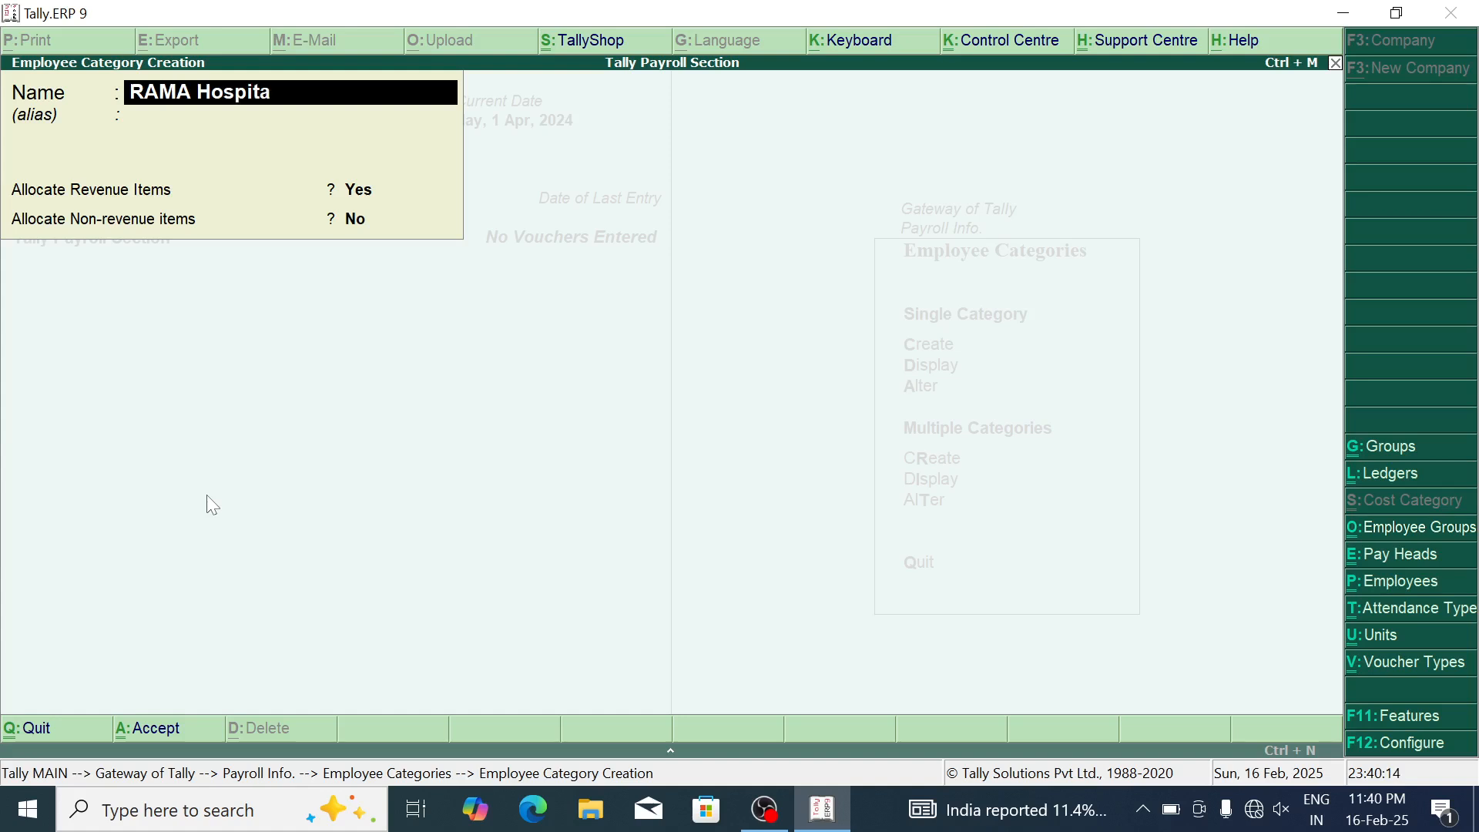
{"action": "key", "text": "Return"}
{"action": "key", "text": "Return"}
{"action": "key", "text": "Return"}
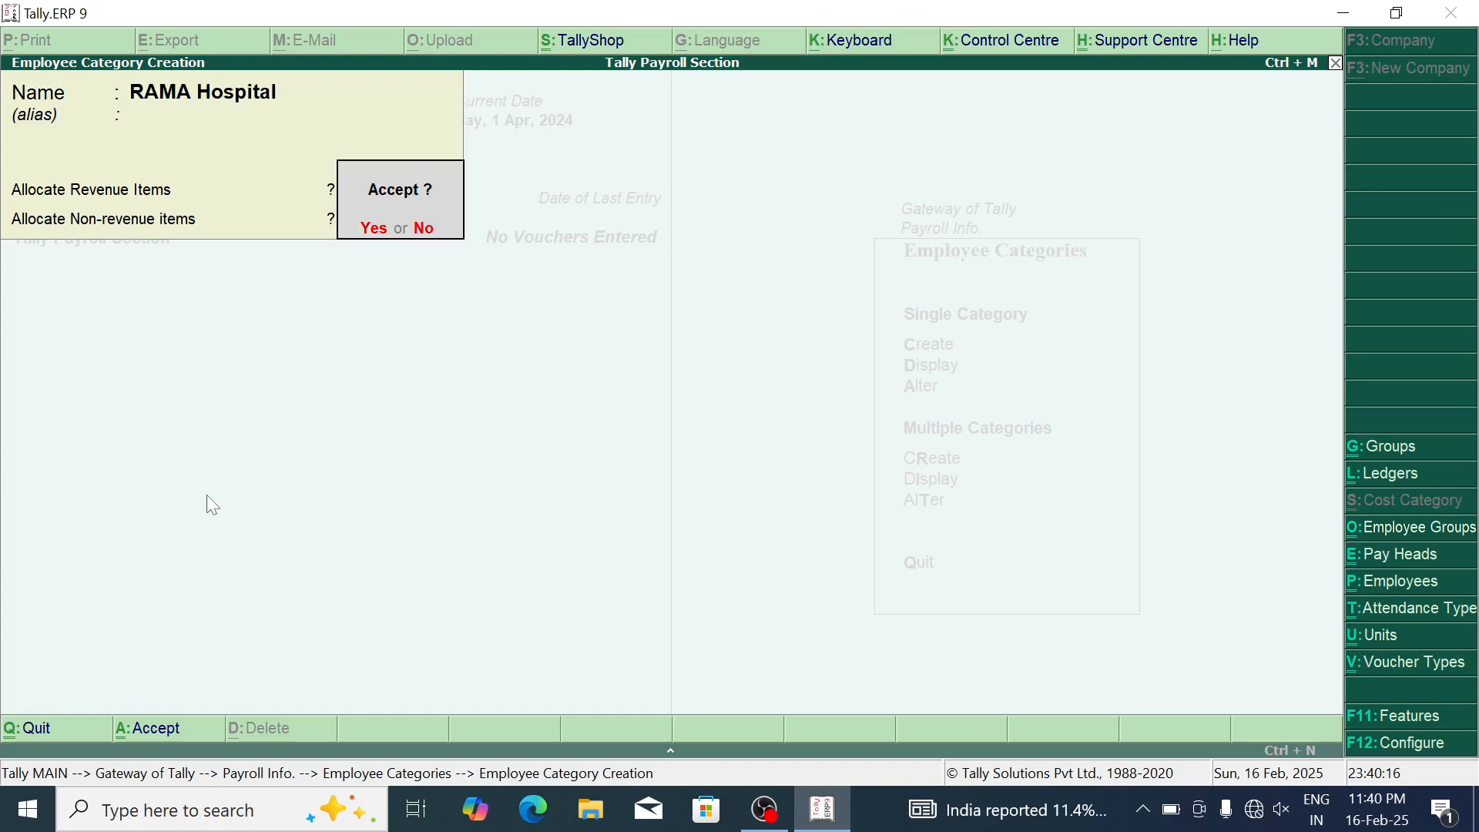
{"action": "key", "text": "Return"}
{"action": "key", "text": "Escape"}
{"action": "key", "text": "Return"}
{"action": "key", "text": "Escape"}
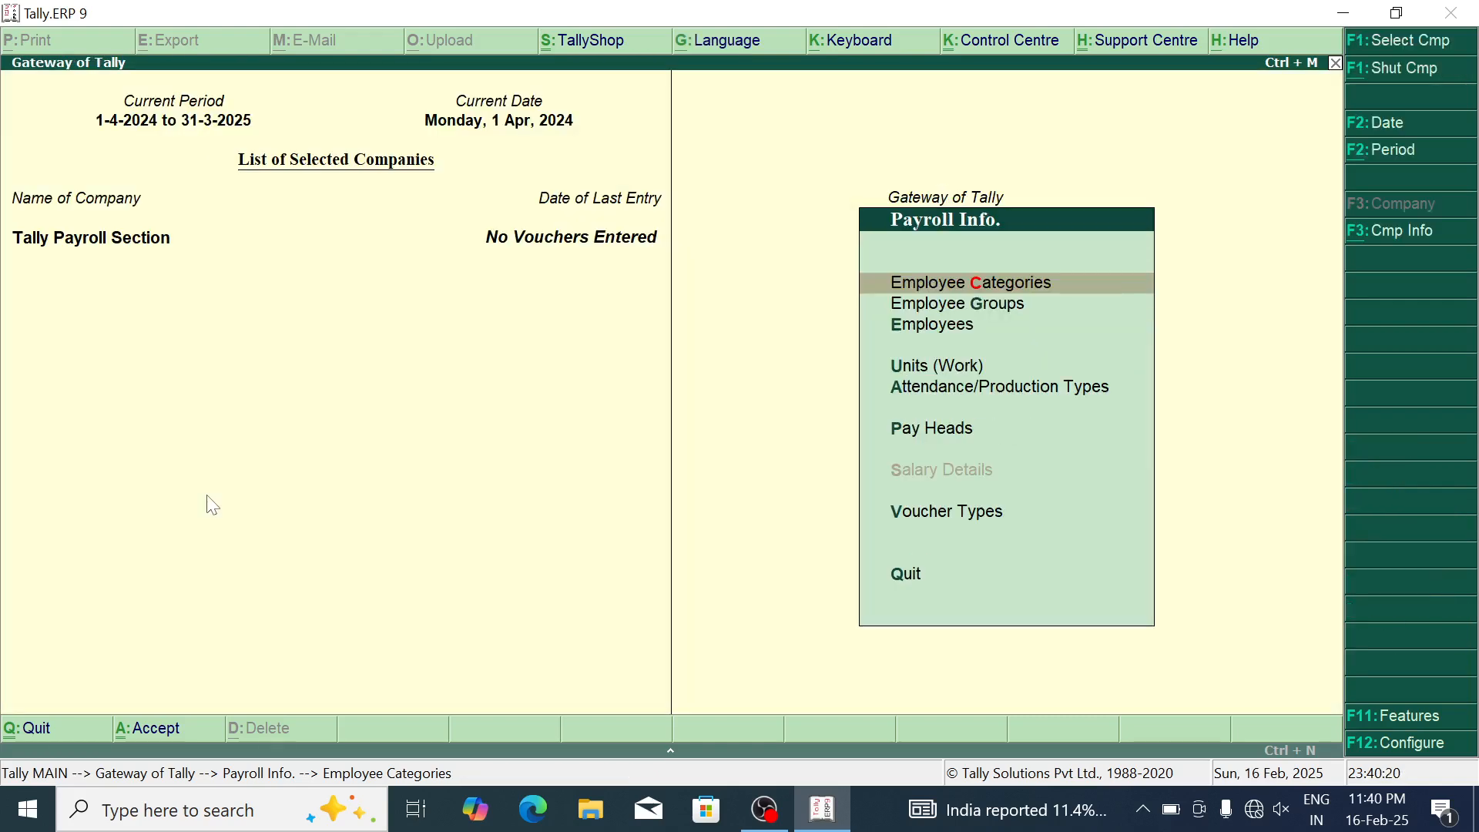
{"action": "key", "text": "Down"}
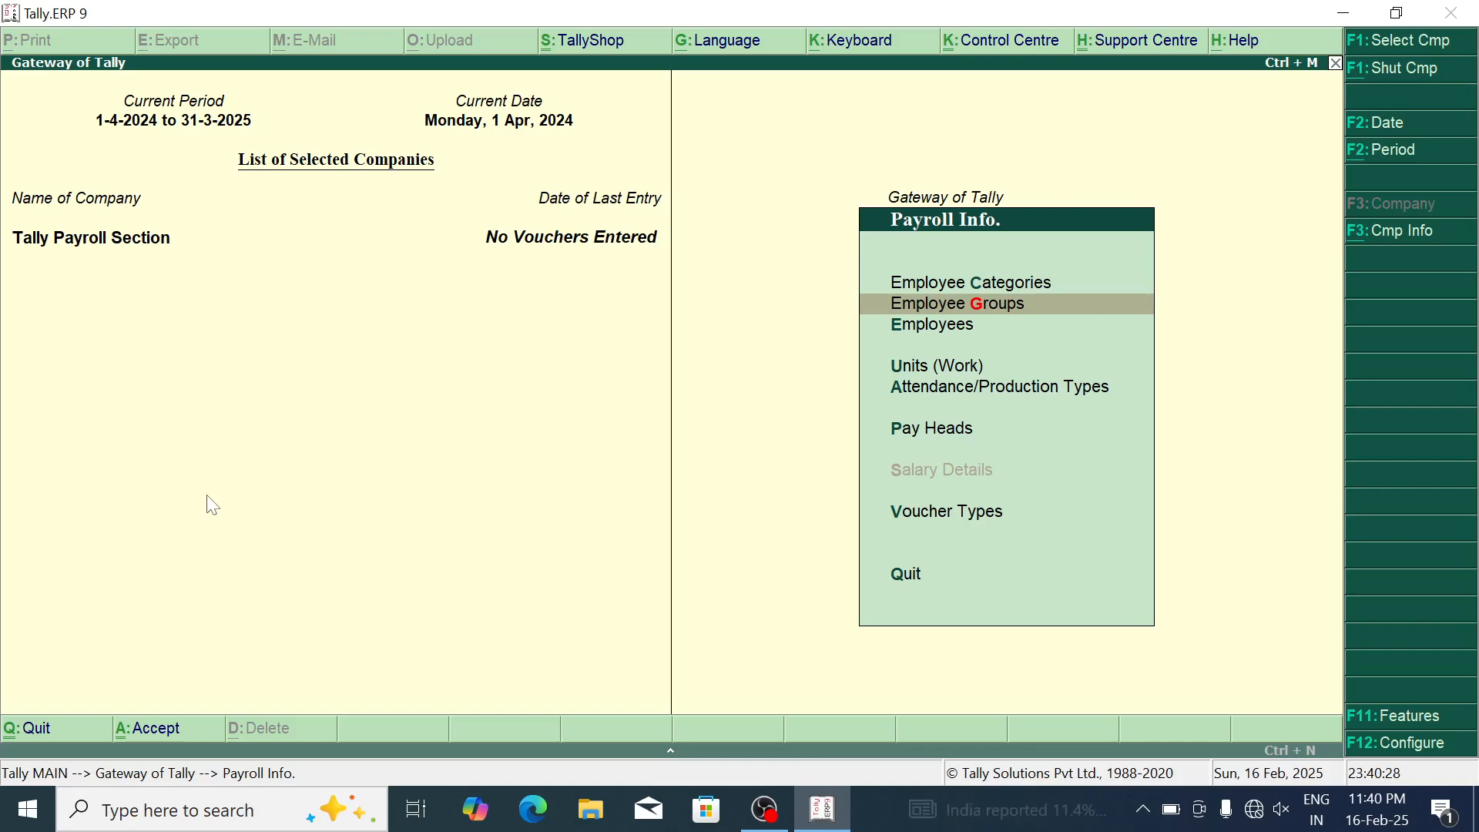
Step: Create employee group Opd Department under category SIMS Hospital
{"action": "key", "text": "alt+shift"}
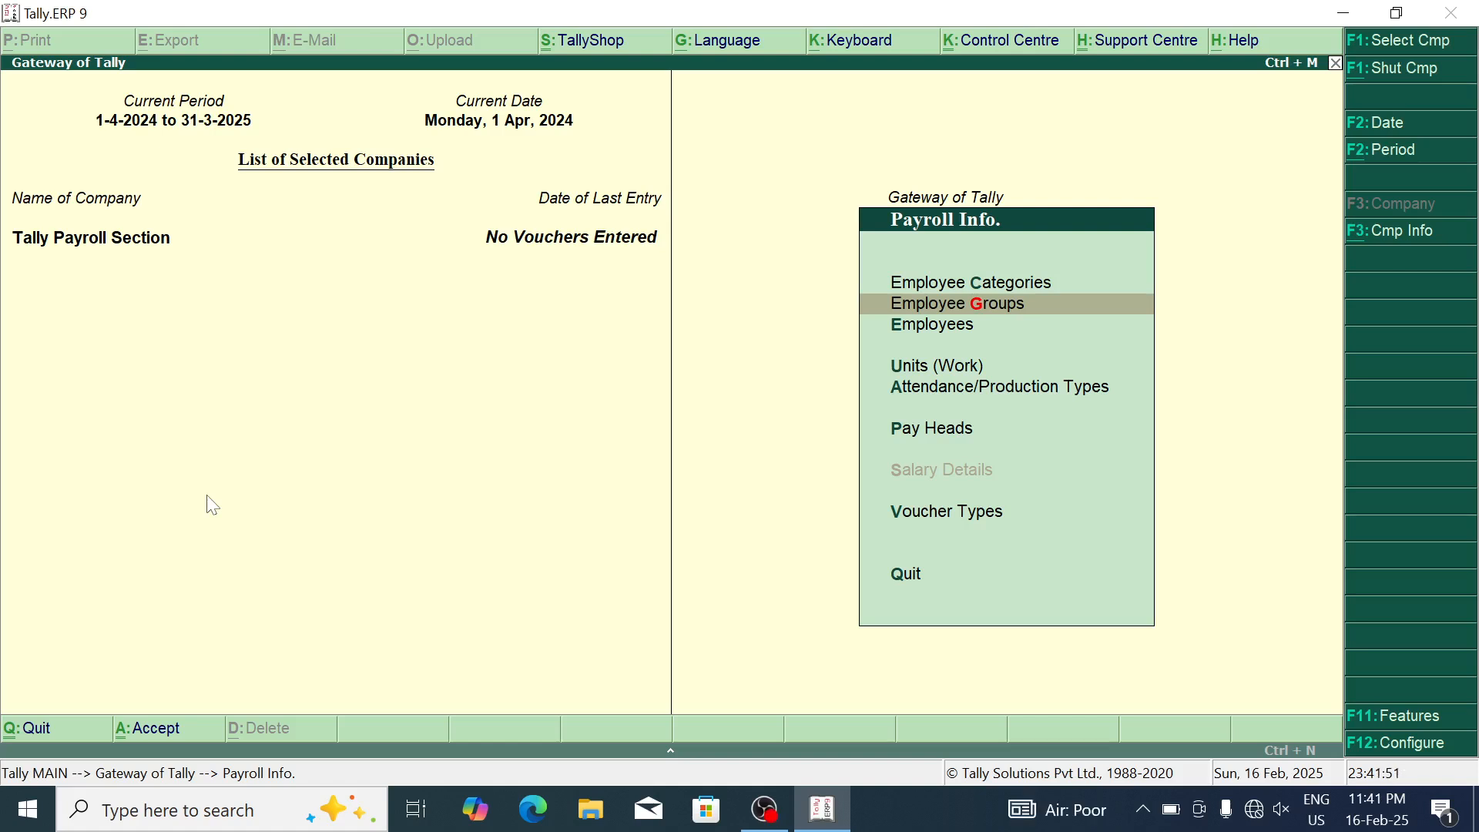
{"action": "key", "text": "Return"}
{"action": "key", "text": "Return"}
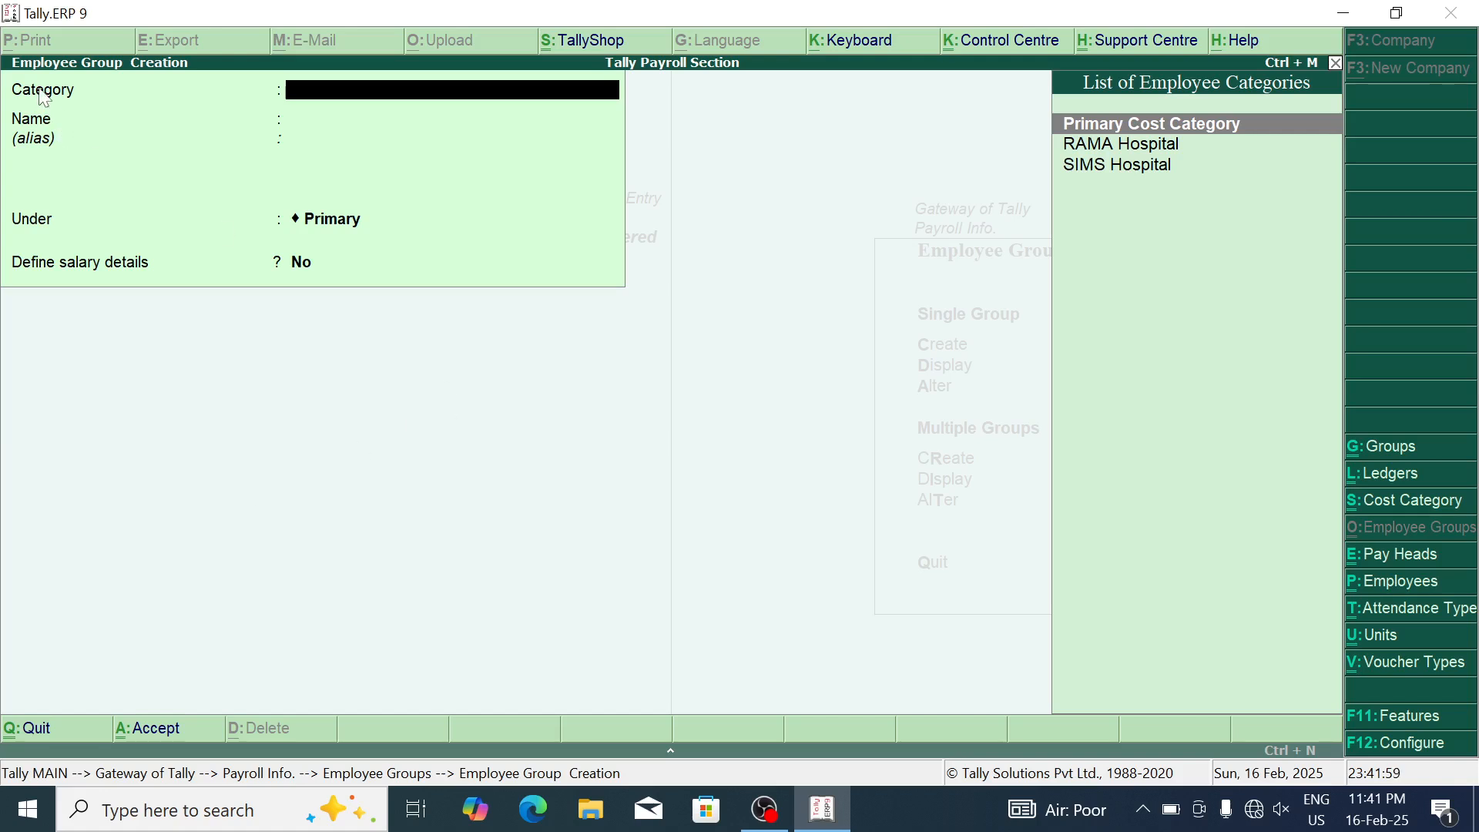
{"action": "key", "text": "Down"}
{"action": "key", "text": "Down"}
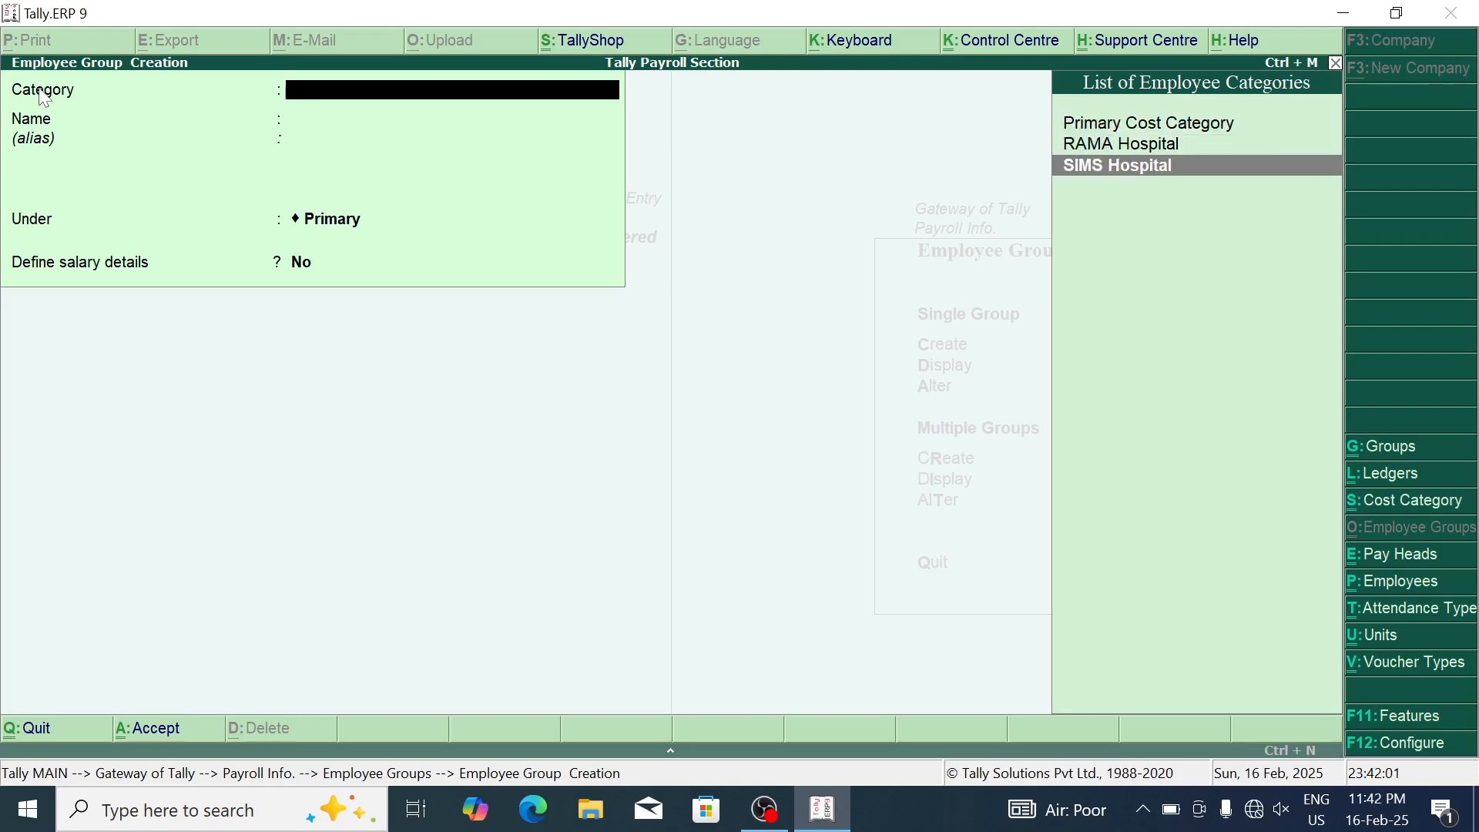
{"action": "key", "text": "Return"}
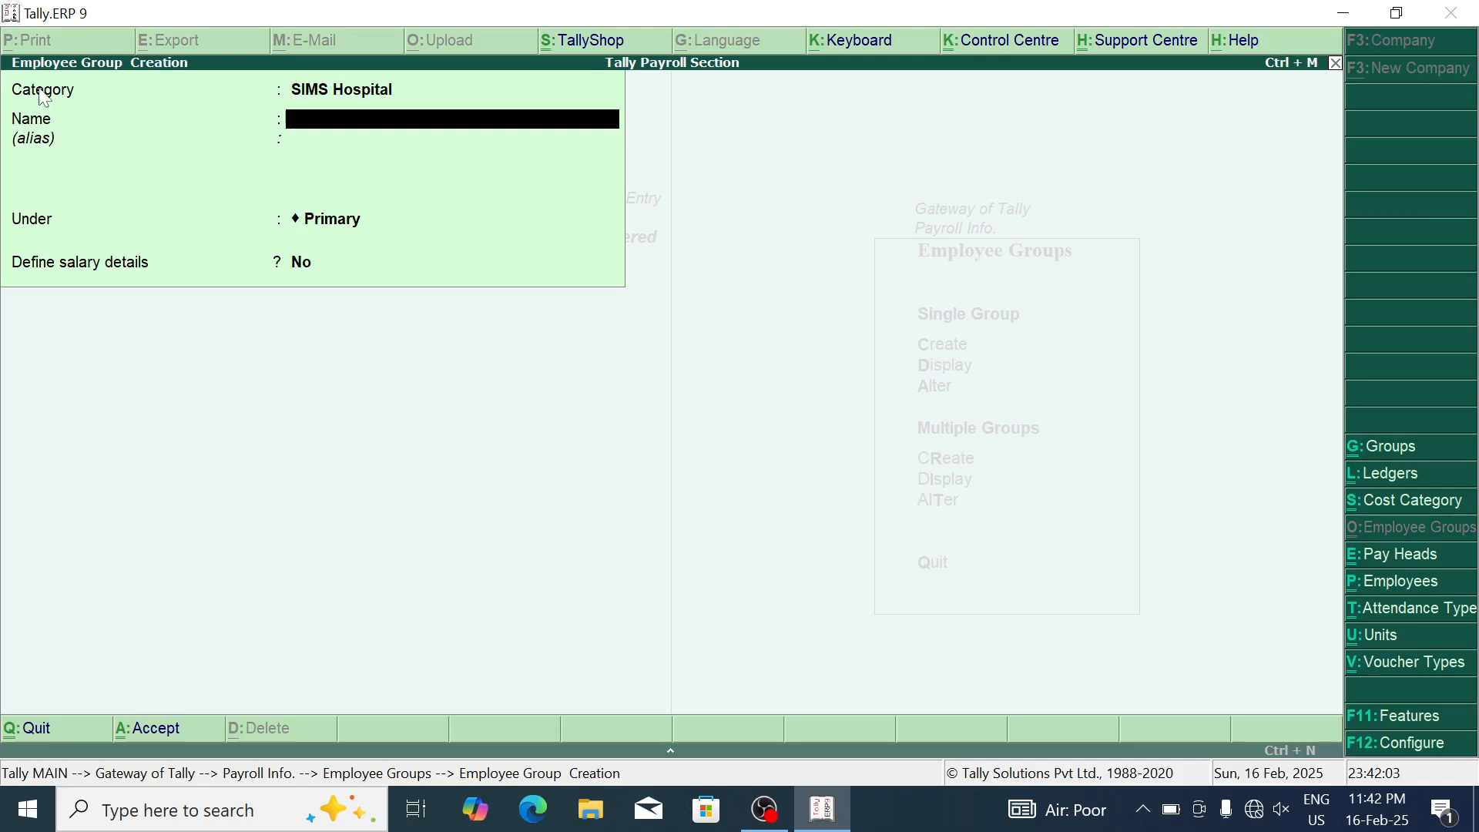
{"action": "type", "text": "Opd"}
{"action": "type", "text": " Depart"}
{"action": "type", "text": "ment"}
{"action": "key", "text": "Return"}
Step: Add groups SIMS Billing Department and SIMS ICU Department under SIMS Hospital
{"action": "key", "text": "Return"}
{"action": "key", "text": "Return"}
{"action": "key", "text": "Return"}
{"action": "key", "text": "Return"}
{"action": "type", "text": "Billing"}
{"action": "key", "text": "BackSpace"}
{"action": "key", "text": "BackSpace"}
{"action": "key", "text": "BackSpace"}
{"action": "key", "text": "BackSpace"}
{"action": "key", "text": "BackSpace"}
{"action": "key", "text": "BackSpace"}
{"action": "key", "text": "BackSpace"}
{"action": "key", "text": "BackSpace"}
{"action": "type", "text": "SIMS Billing Department"}
{"action": "key", "text": "Return"}
{"action": "key", "text": "Return"}
{"action": "key", "text": "Return"}
{"action": "key", "text": "Return"}
{"action": "type", "text": "SIMS ICU Department"}
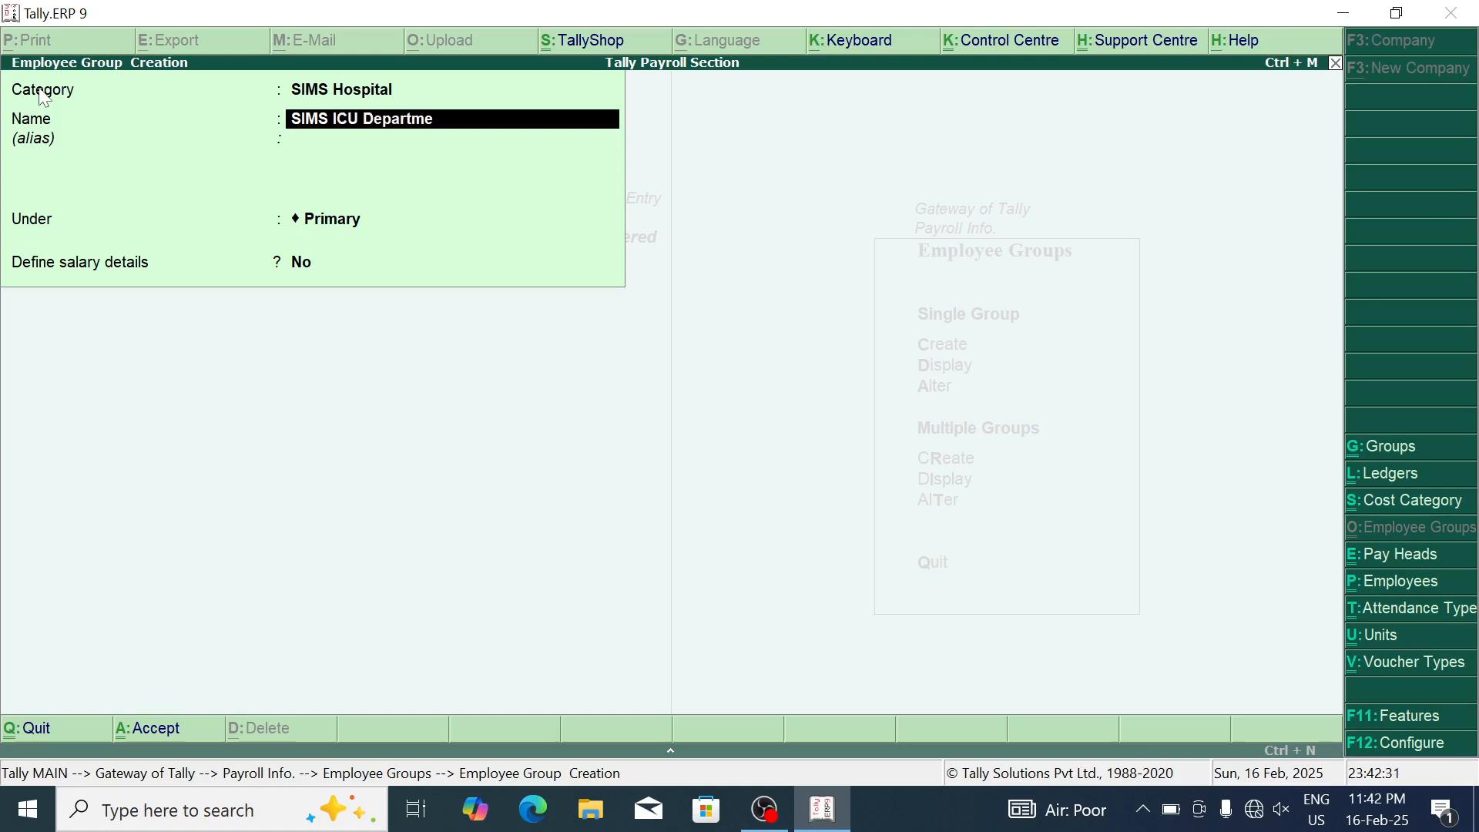
{"action": "key", "text": "Return"}
{"action": "key", "text": "Return"}
{"action": "key", "text": "Return"}
{"action": "key", "text": "Return"}
{"action": "key", "text": "Return"}
{"action": "key", "text": "Escape"}
{"action": "key", "text": "Return"}
{"action": "key", "text": "Down"}
{"action": "key", "text": "Down"}
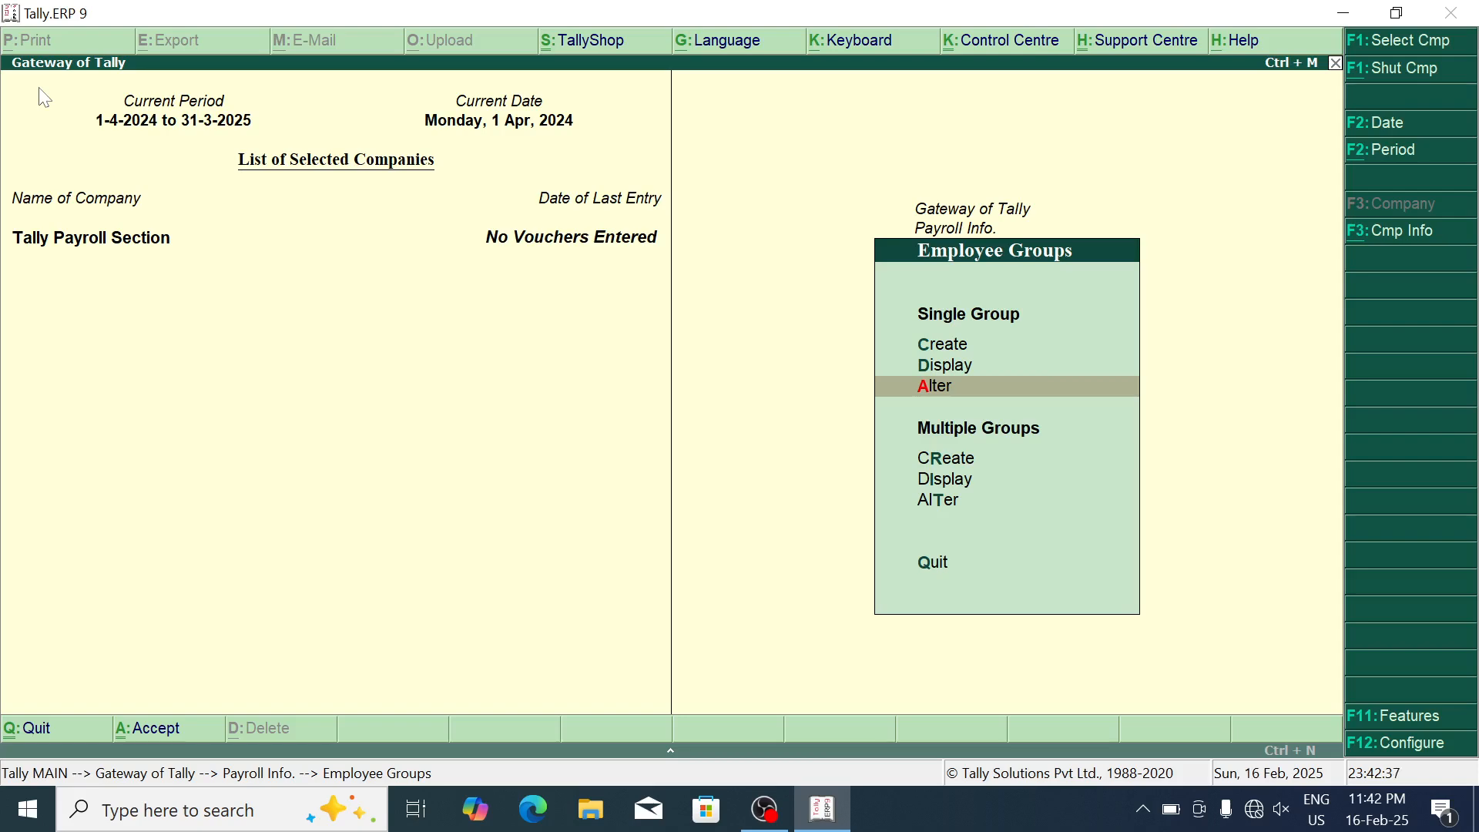
Step: Alter the Opd Department group, renaming it SIMS OPD Department
{"action": "key", "text": "Return"}
{"action": "key", "text": "Return"}
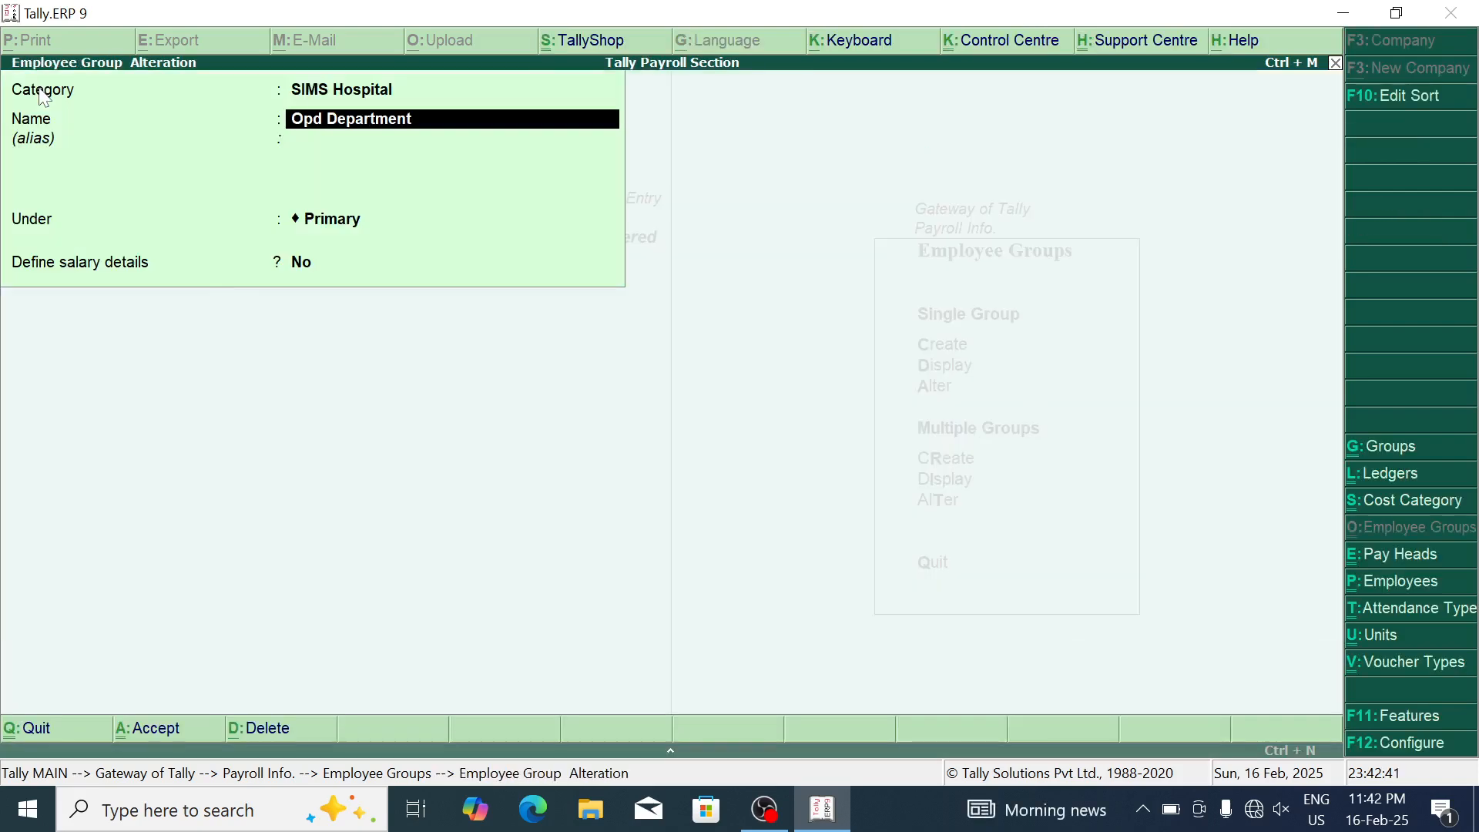
{"action": "key", "text": "Delete"}
{"action": "key", "text": "BackSpace"}
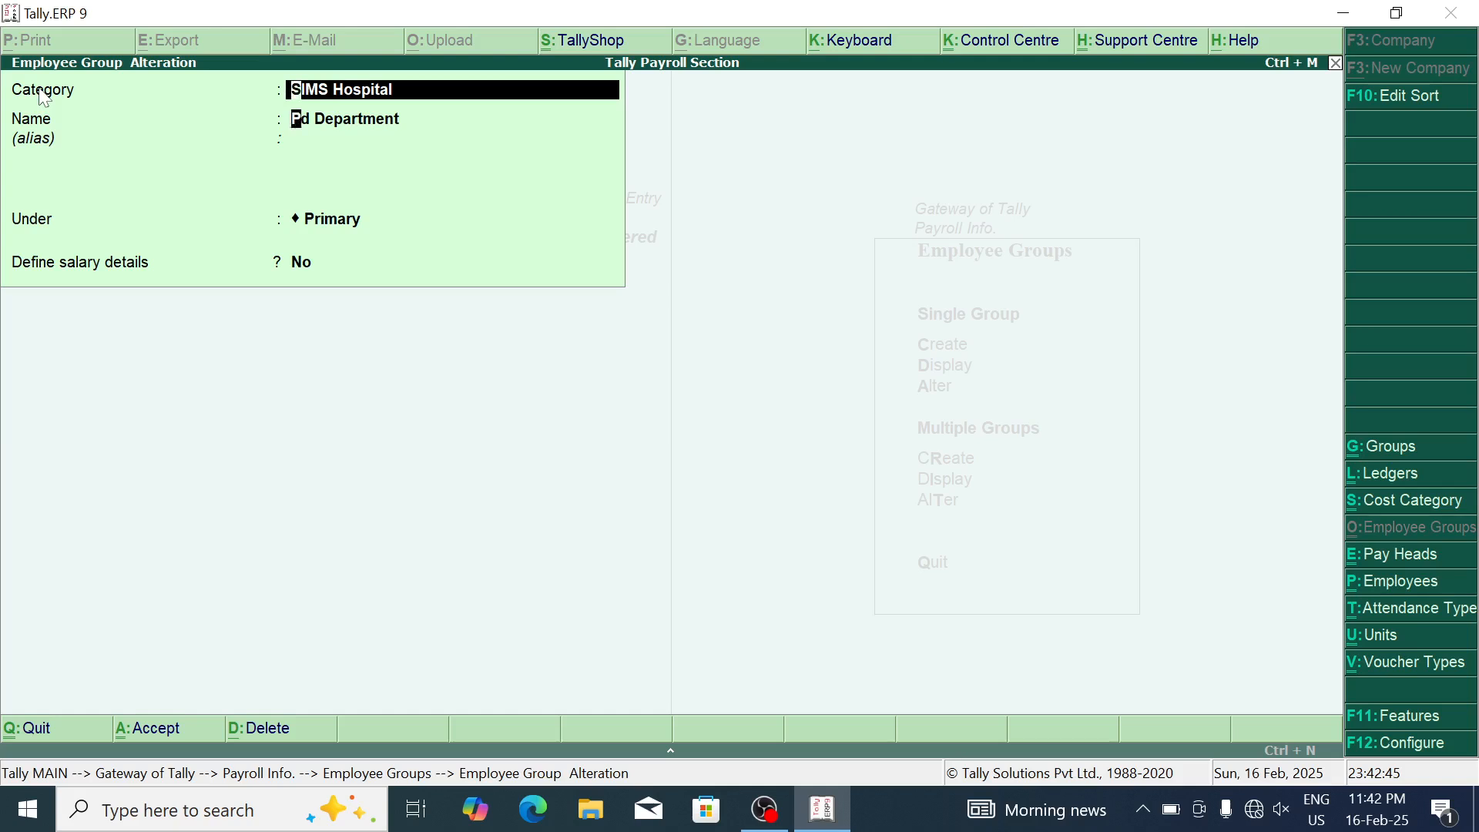
{"action": "key", "text": "Return"}
{"action": "type", "text": "SIMS"}
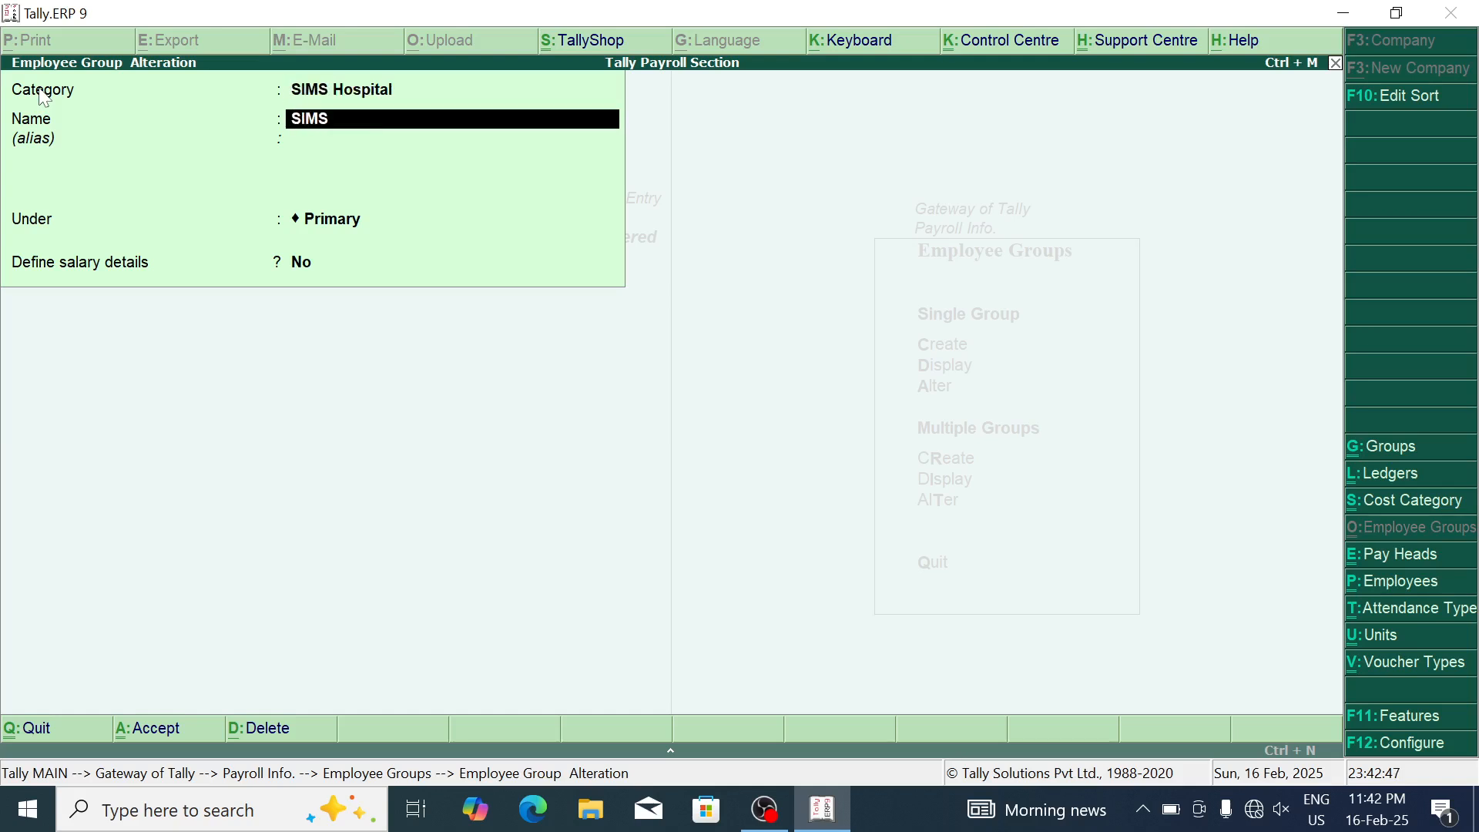
{"action": "type", "text": " OPD Department"}
{"action": "key", "text": "Return"}
{"action": "key", "text": "Return"}
{"action": "key", "text": "Return"}
{"action": "key", "text": "Return"}
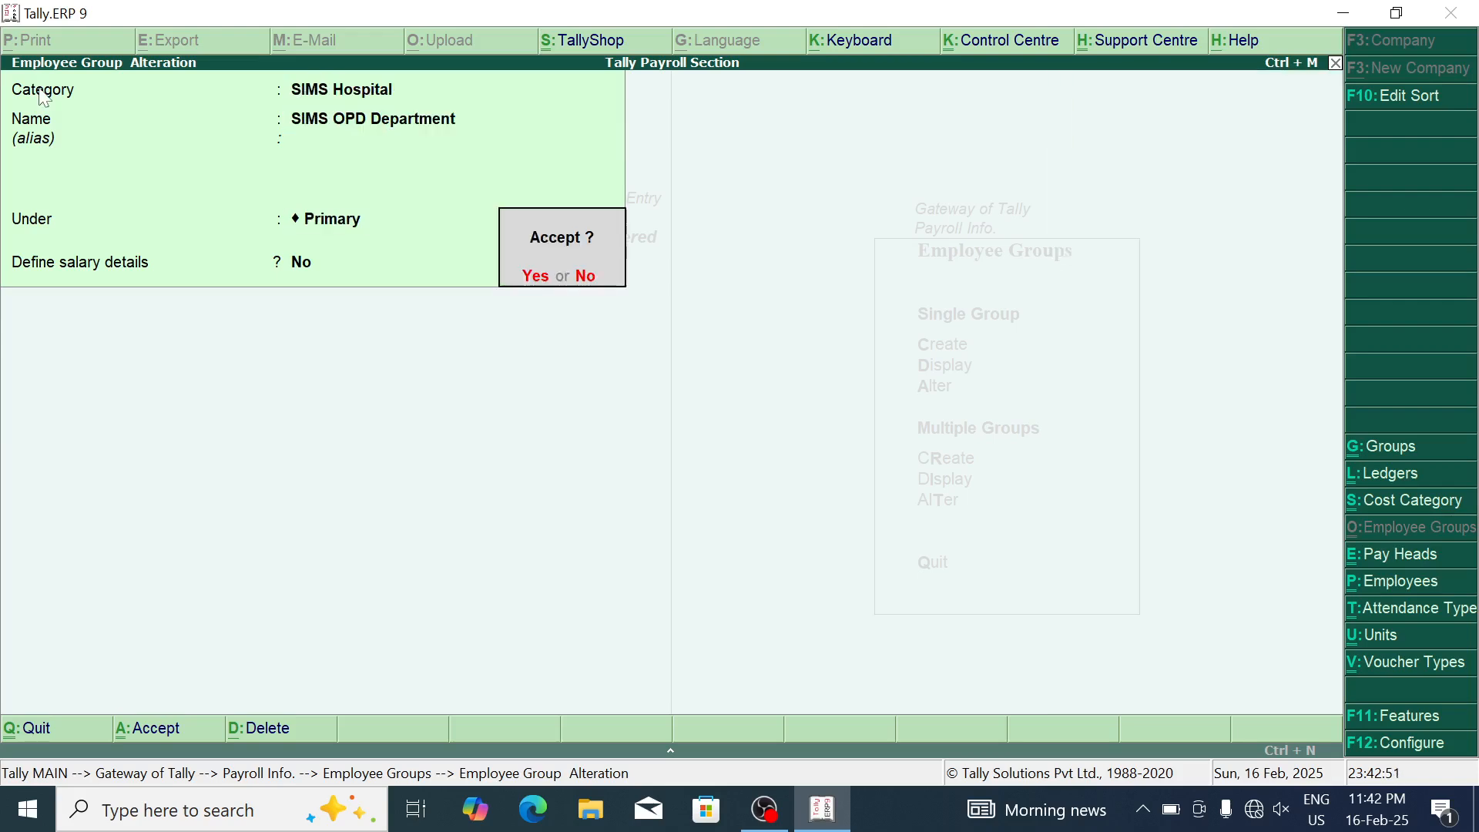
{"action": "key", "text": "Return"}
{"action": "key", "text": "BackSpace"}
{"action": "key", "text": "Escape"}
{"action": "key", "text": "Return"}
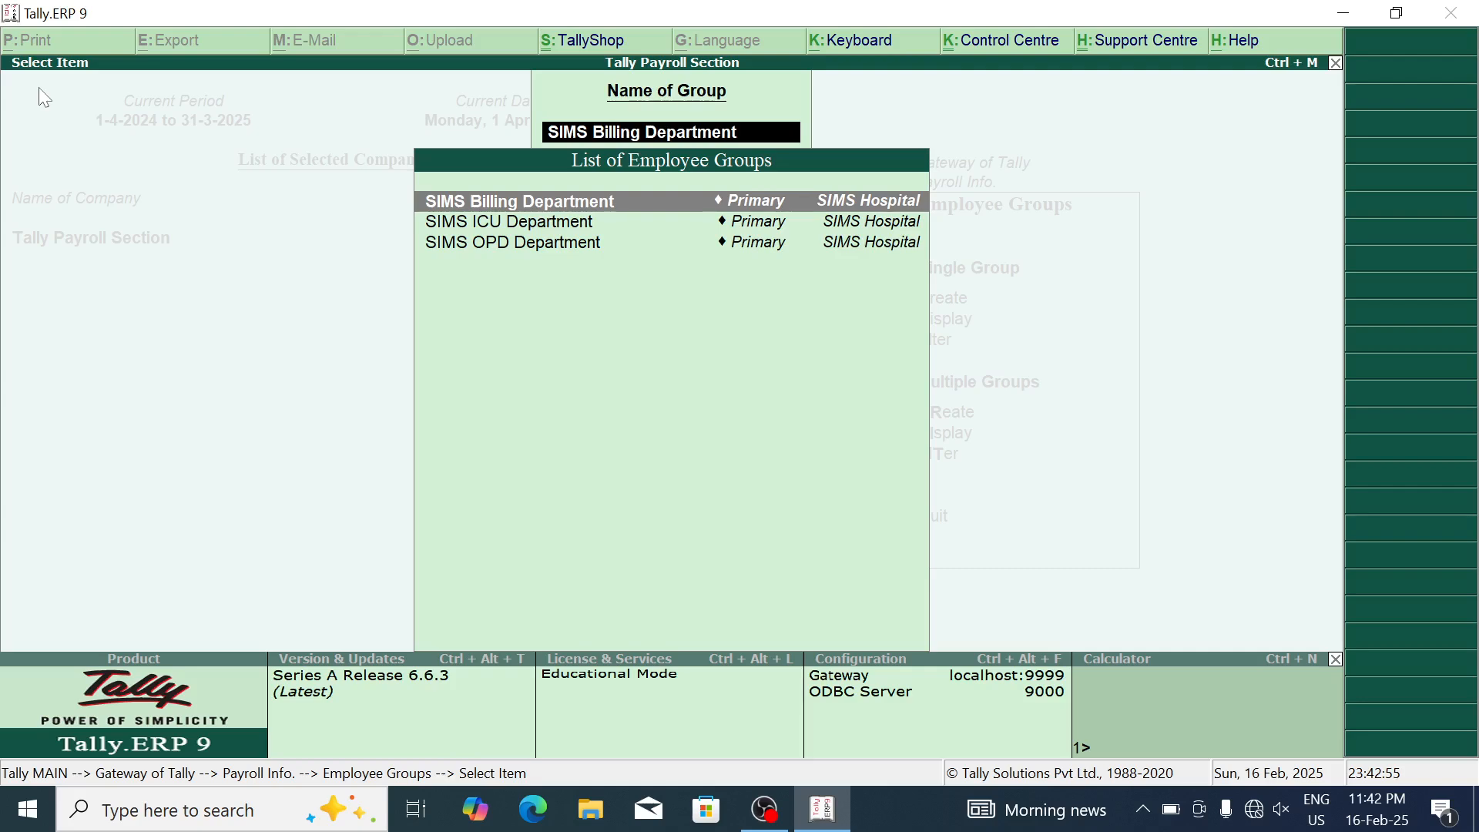
{"action": "key", "text": "Escape"}
Step: Create groups RAMA OPD and RAMA Security Department under category RAMA Hospital
{"action": "key", "text": "Up"}
{"action": "key", "text": "Up"}
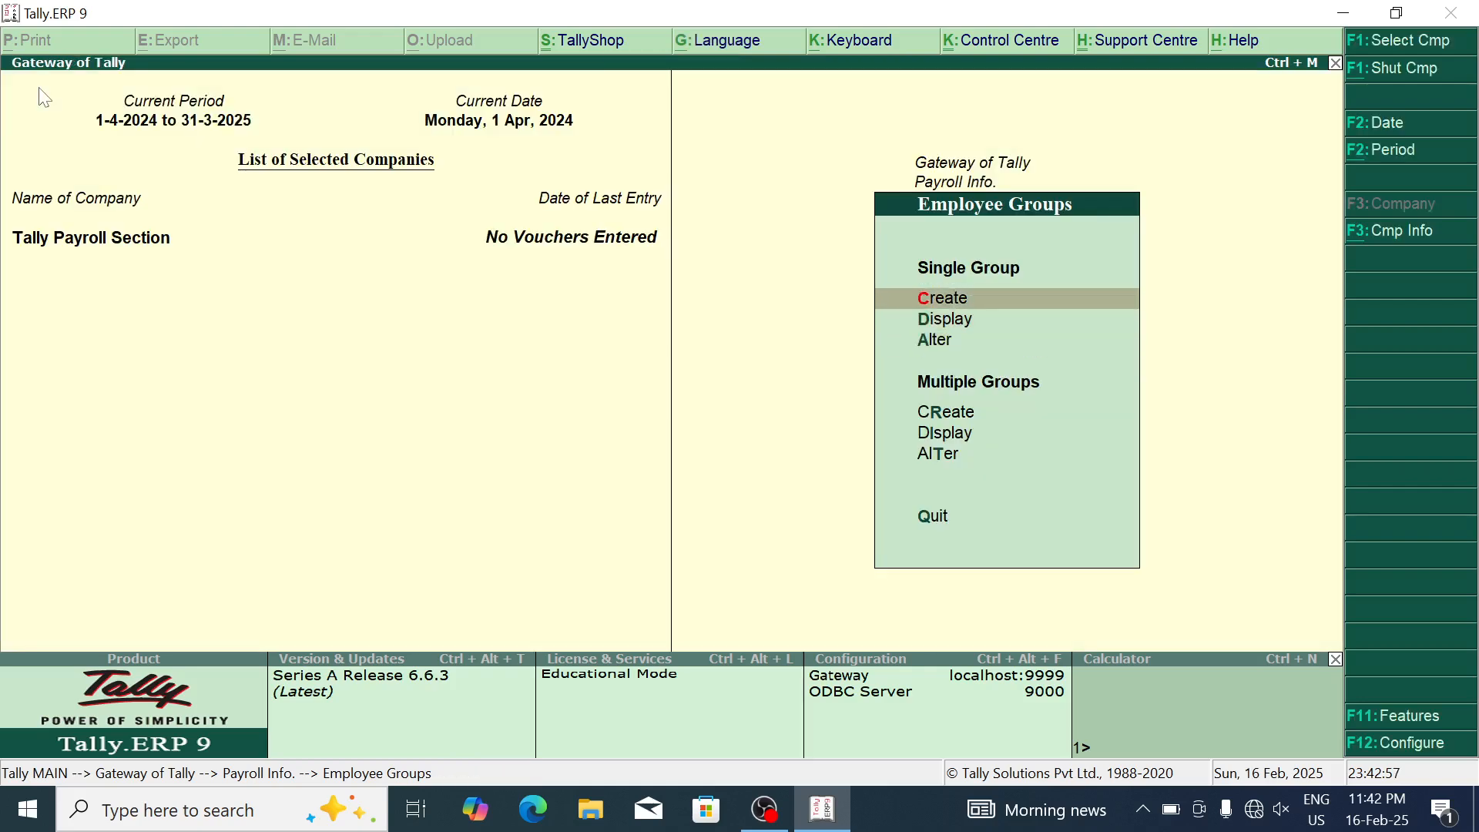
{"action": "key", "text": "Return"}
{"action": "key", "text": "BackSpace"}
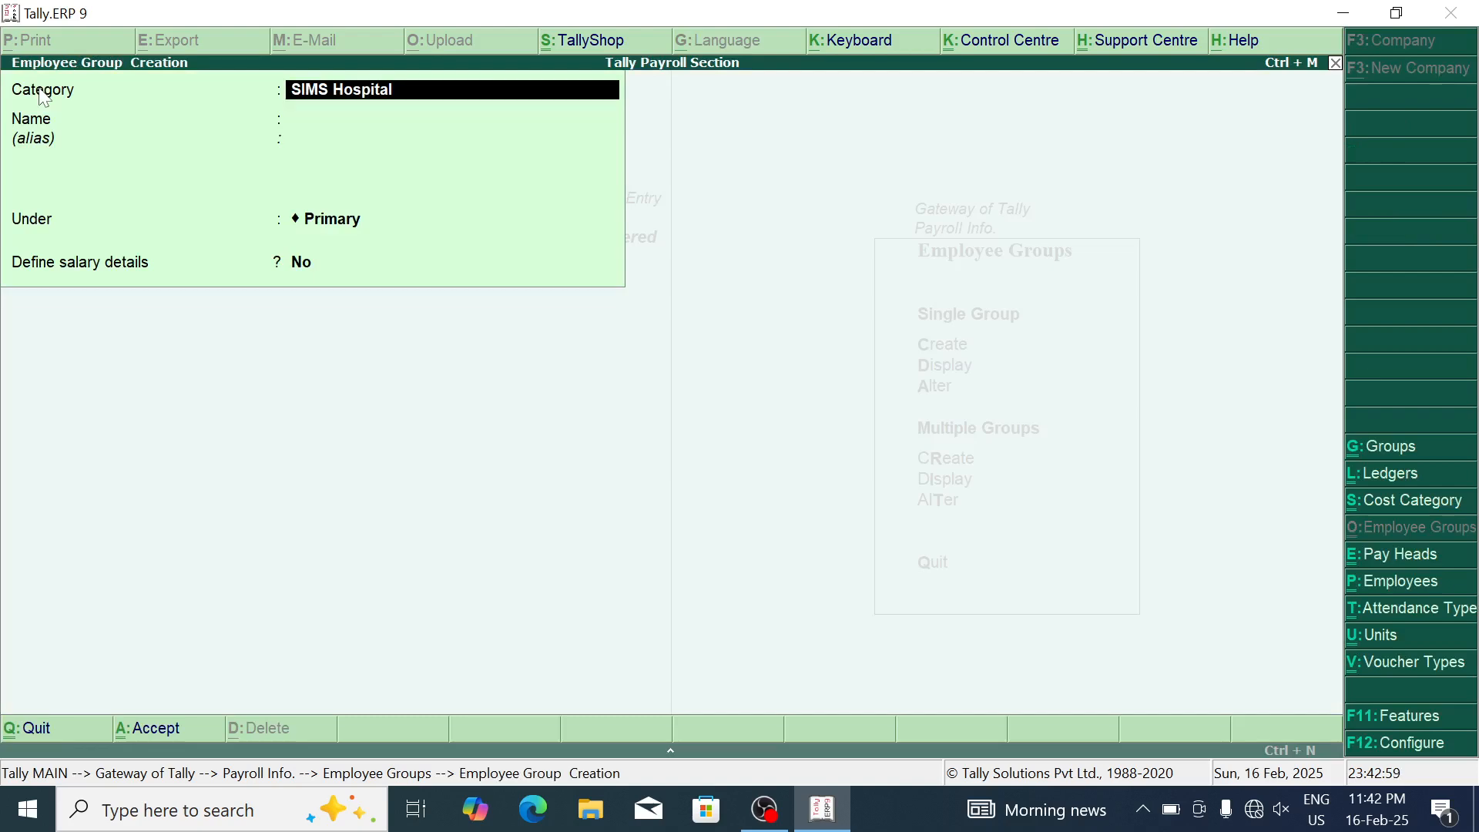
{"action": "key", "text": "space"}
{"action": "key", "text": "Down"}
{"action": "key", "text": "Down"}
{"action": "key", "text": "Down"}
{"action": "key", "text": "Up"}
{"action": "key", "text": "Return"}
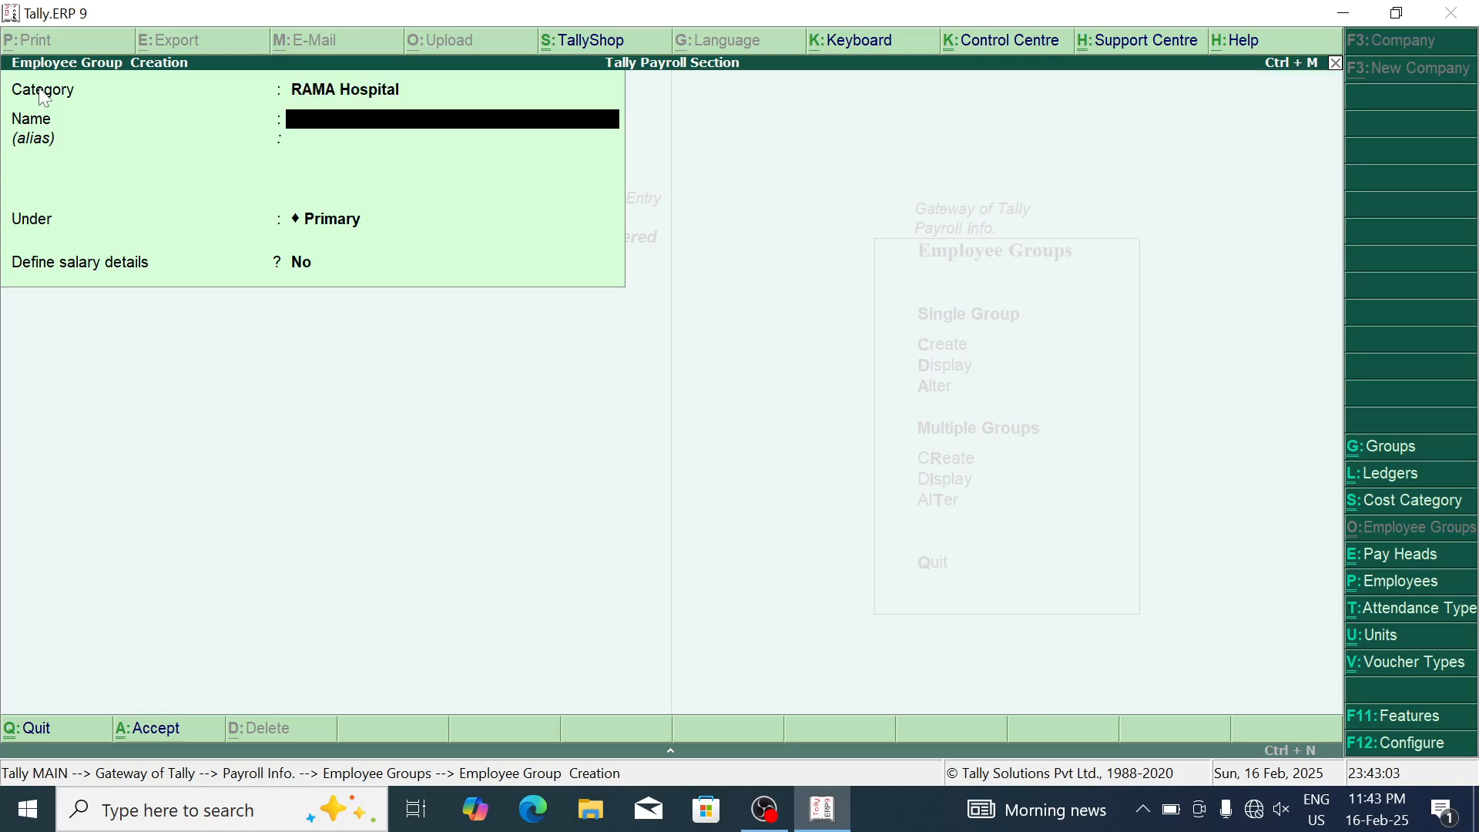
{"action": "type", "text": "RAMA"}
{"action": "type", "text": " OPD"}
{"action": "key", "text": "Return"}
{"action": "key", "text": "Return"}
{"action": "key", "text": "Return"}
{"action": "key", "text": "Return"}
{"action": "key", "text": "Return"}
{"action": "type", "text": "RAMA Security Department"}
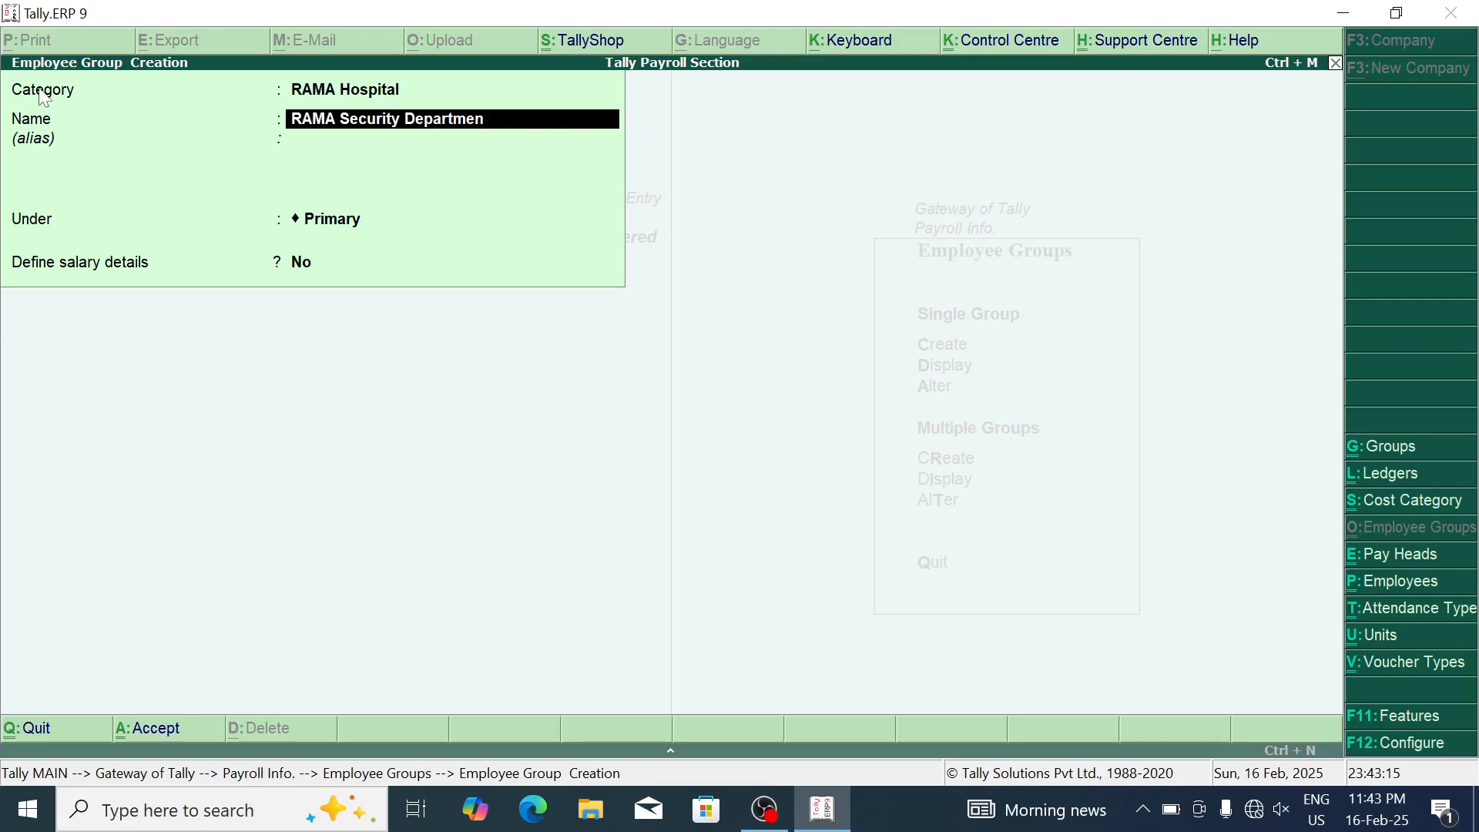
{"action": "key", "text": "Return"}
{"action": "key", "text": "Return"}
{"action": "key", "text": "Return"}
{"action": "key", "text": "Escape"}
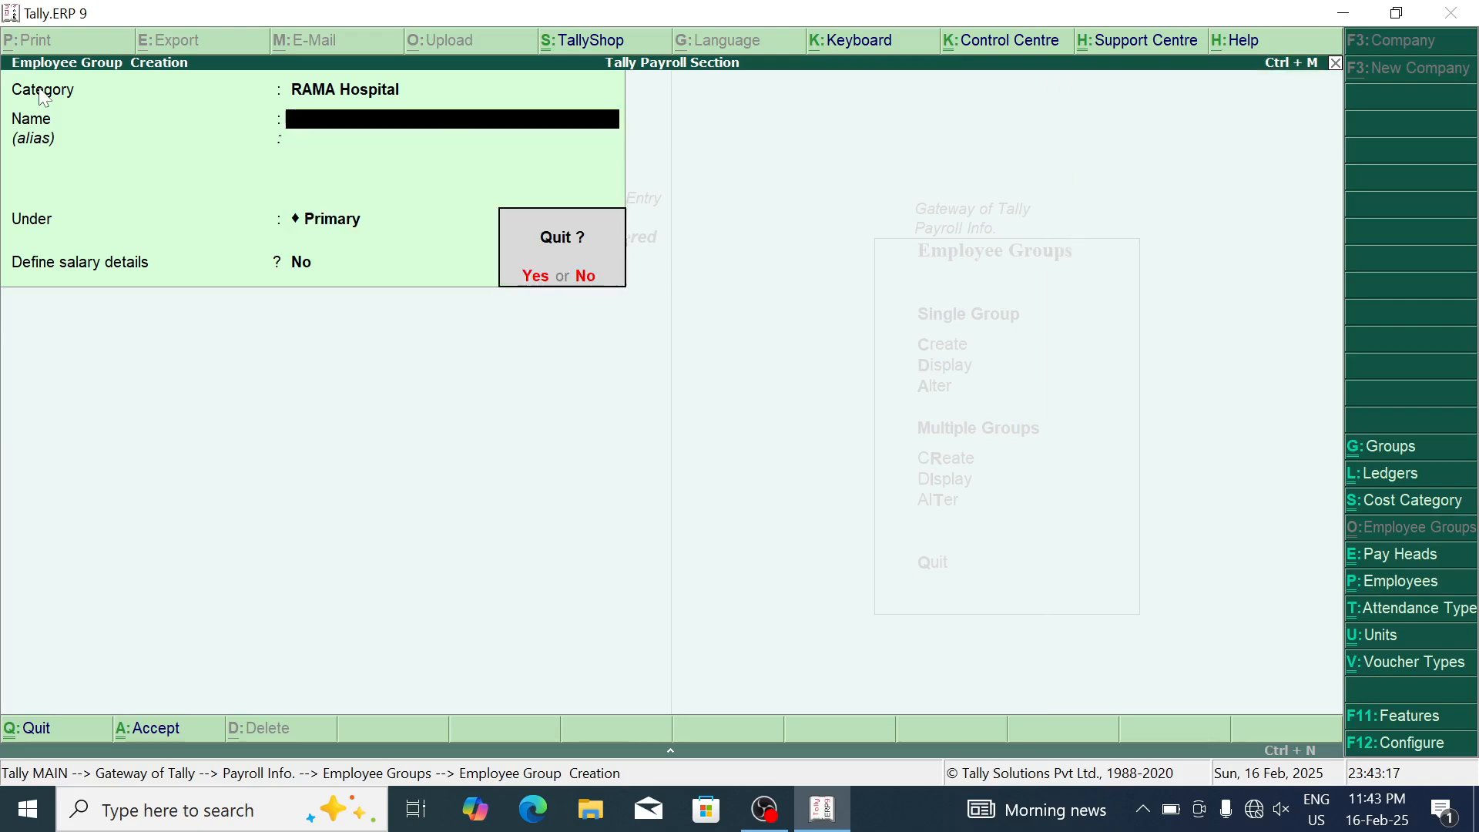
{"action": "key", "text": "Return"}
{"action": "key", "text": "Escape"}
Step: Display the list of employee groups, then start a new employee in Employee Creation
{"action": "key", "text": "Return"}
{"action": "key", "text": "Down"}
{"action": "key", "text": "Down"}
{"action": "key", "text": "Down"}
{"action": "key", "text": "Down"}
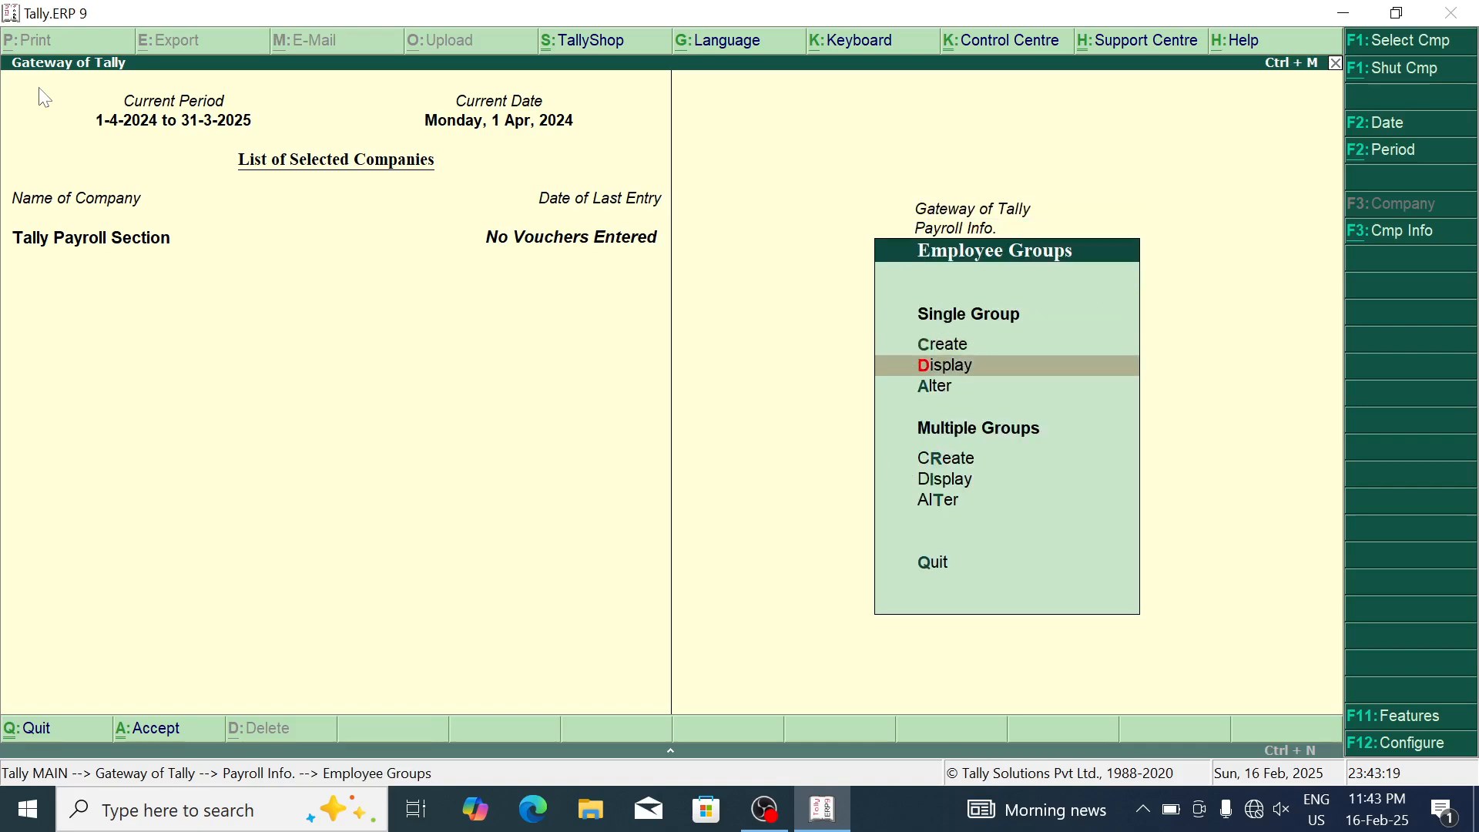
{"action": "key", "text": "Return"}
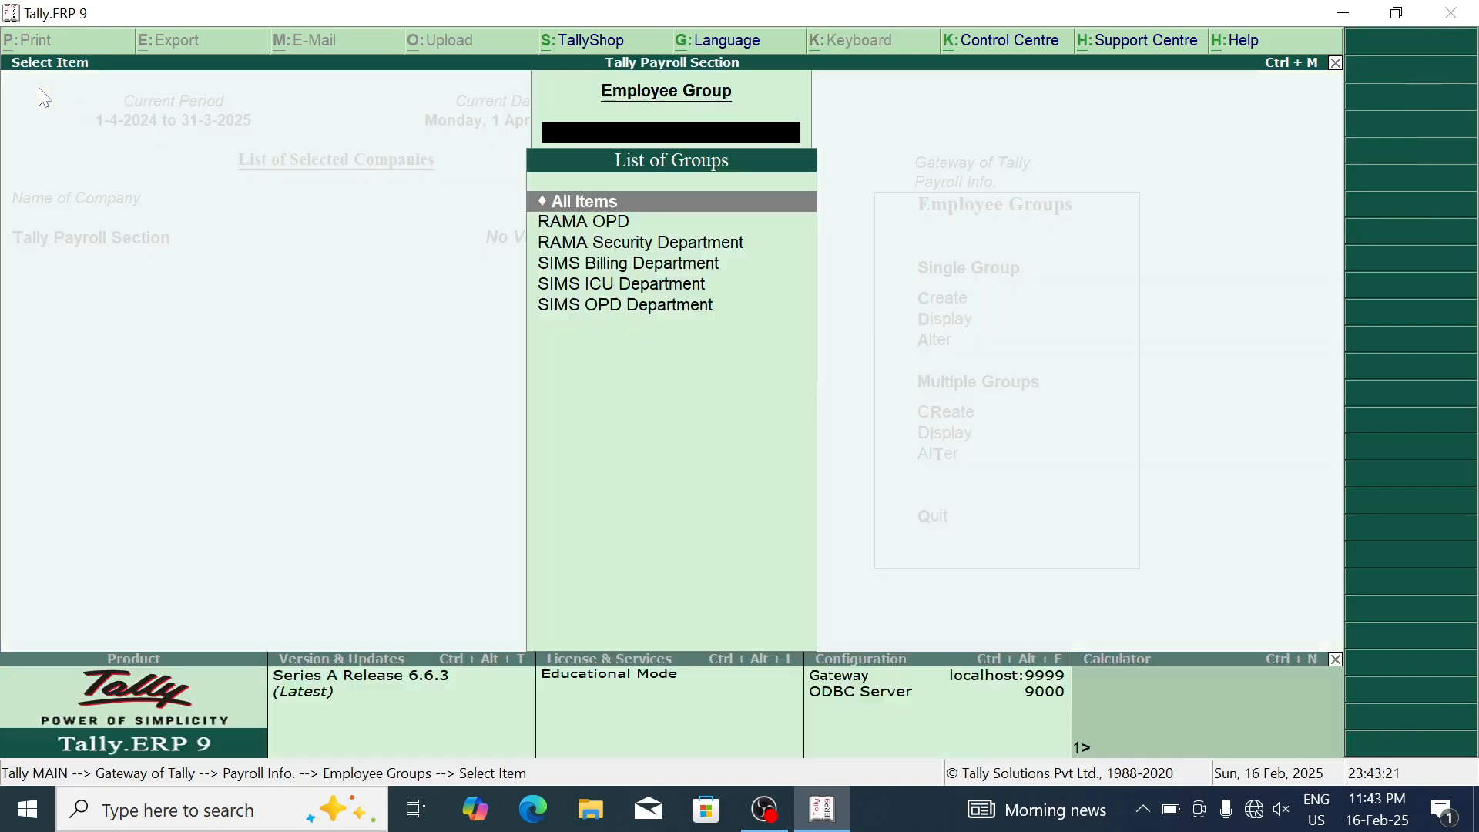
{"action": "key", "text": "Down"}
{"action": "key", "text": "Down"}
{"action": "key", "text": "Down"}
{"action": "key", "text": "Escape"}
{"action": "key", "text": "Escape"}
{"action": "key", "text": "Down"}
{"action": "key", "text": "Return"}
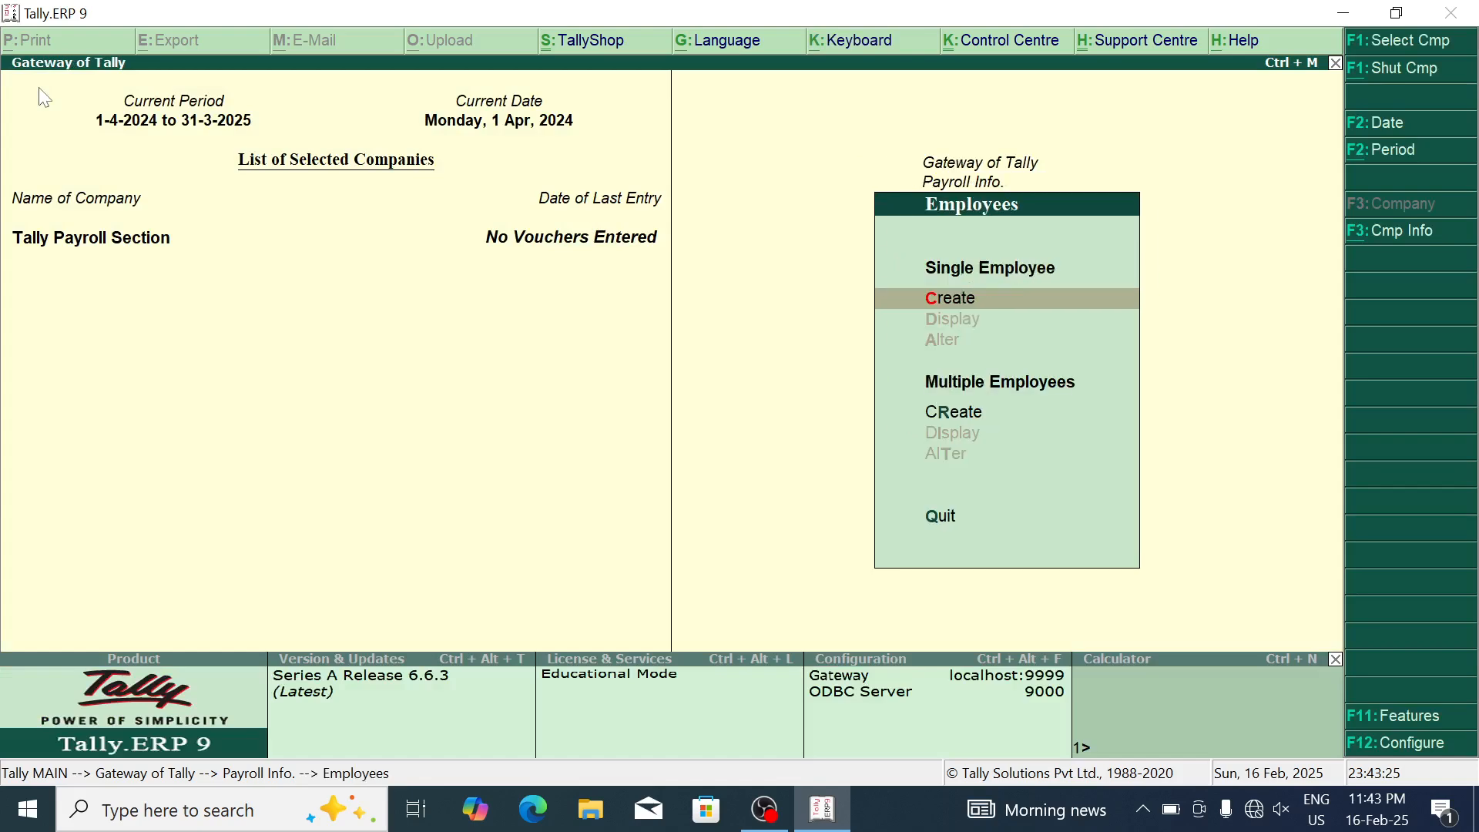
{"action": "key", "text": "Return"}
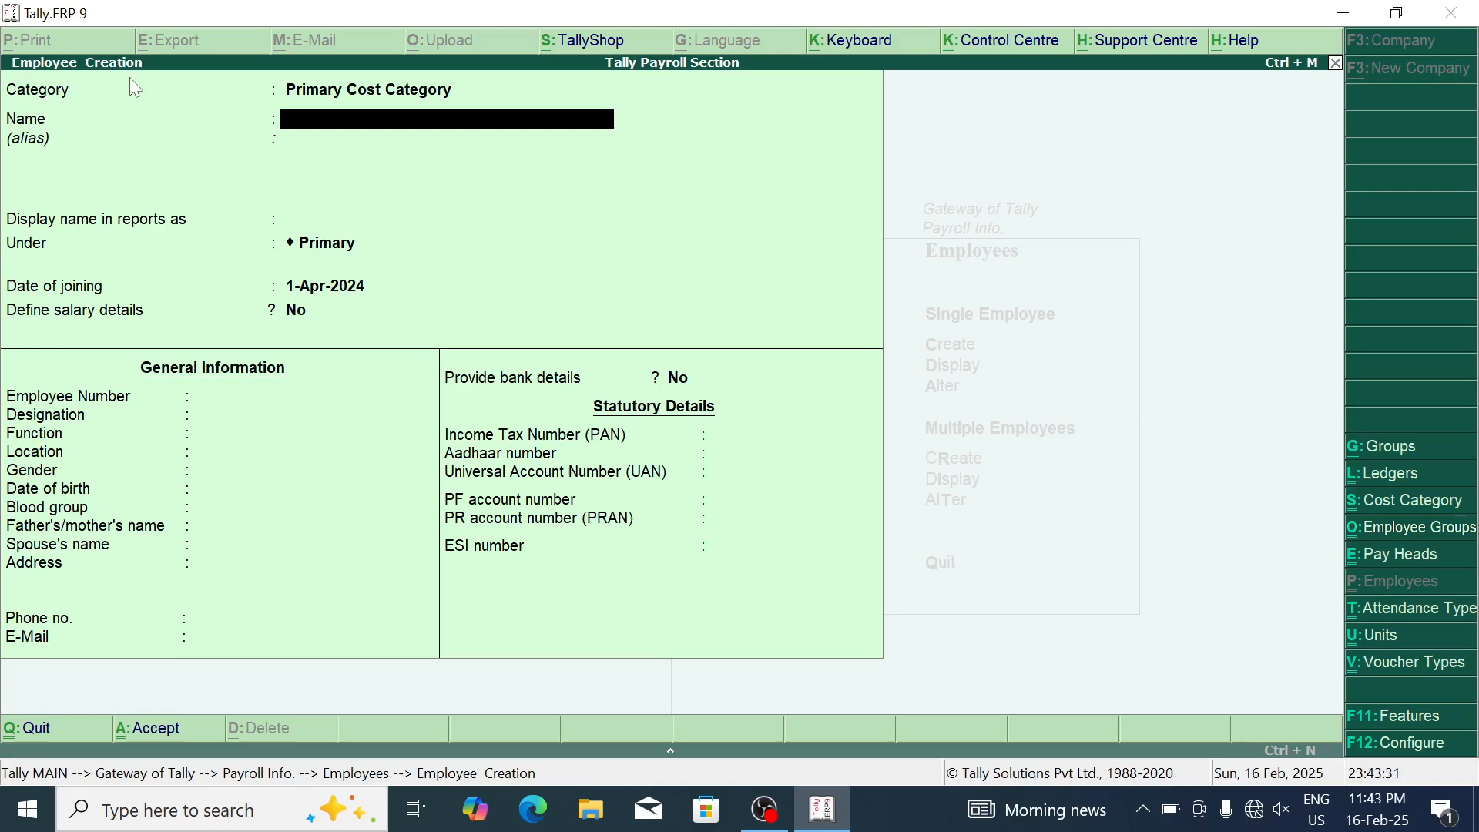
Step: Enter the employee's name with category SIMS Hospital, group SIMS Billing Department, joining 1-Apr-2024
{"action": "key", "text": "BackSpace"}
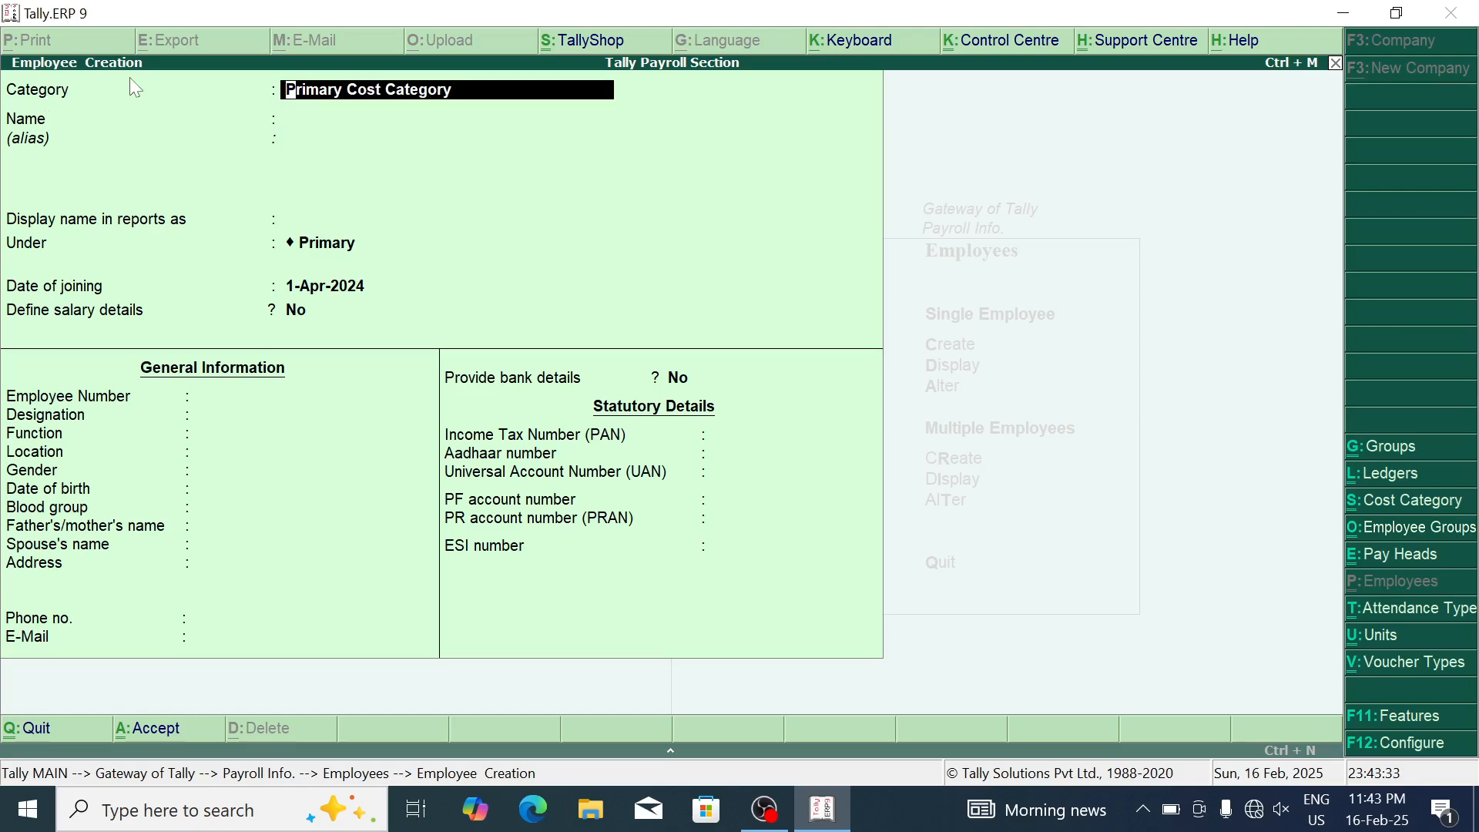
{"action": "key", "text": "Down"}
{"action": "key", "text": "Down"}
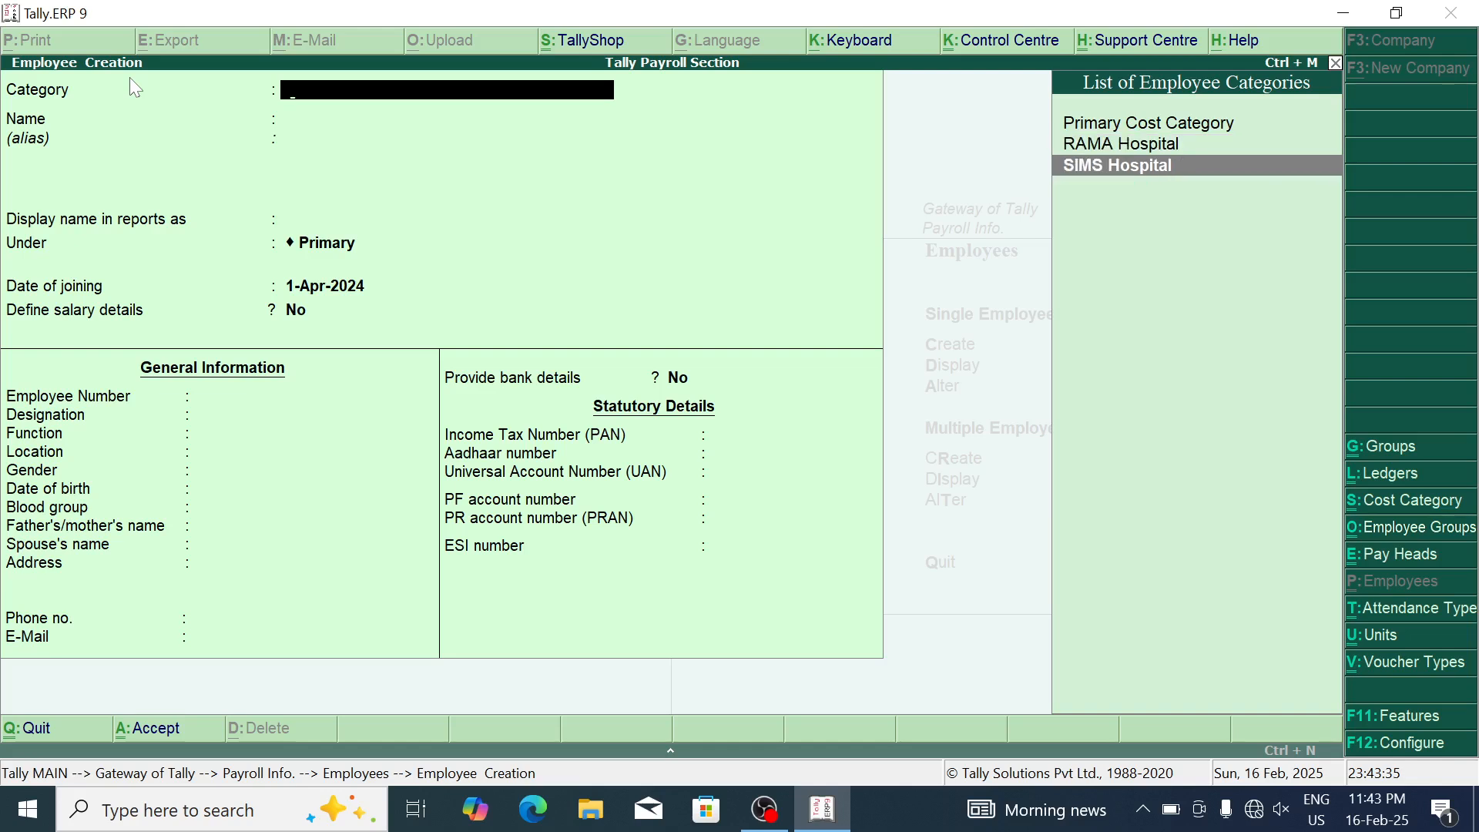
{"action": "key", "text": "Return"}
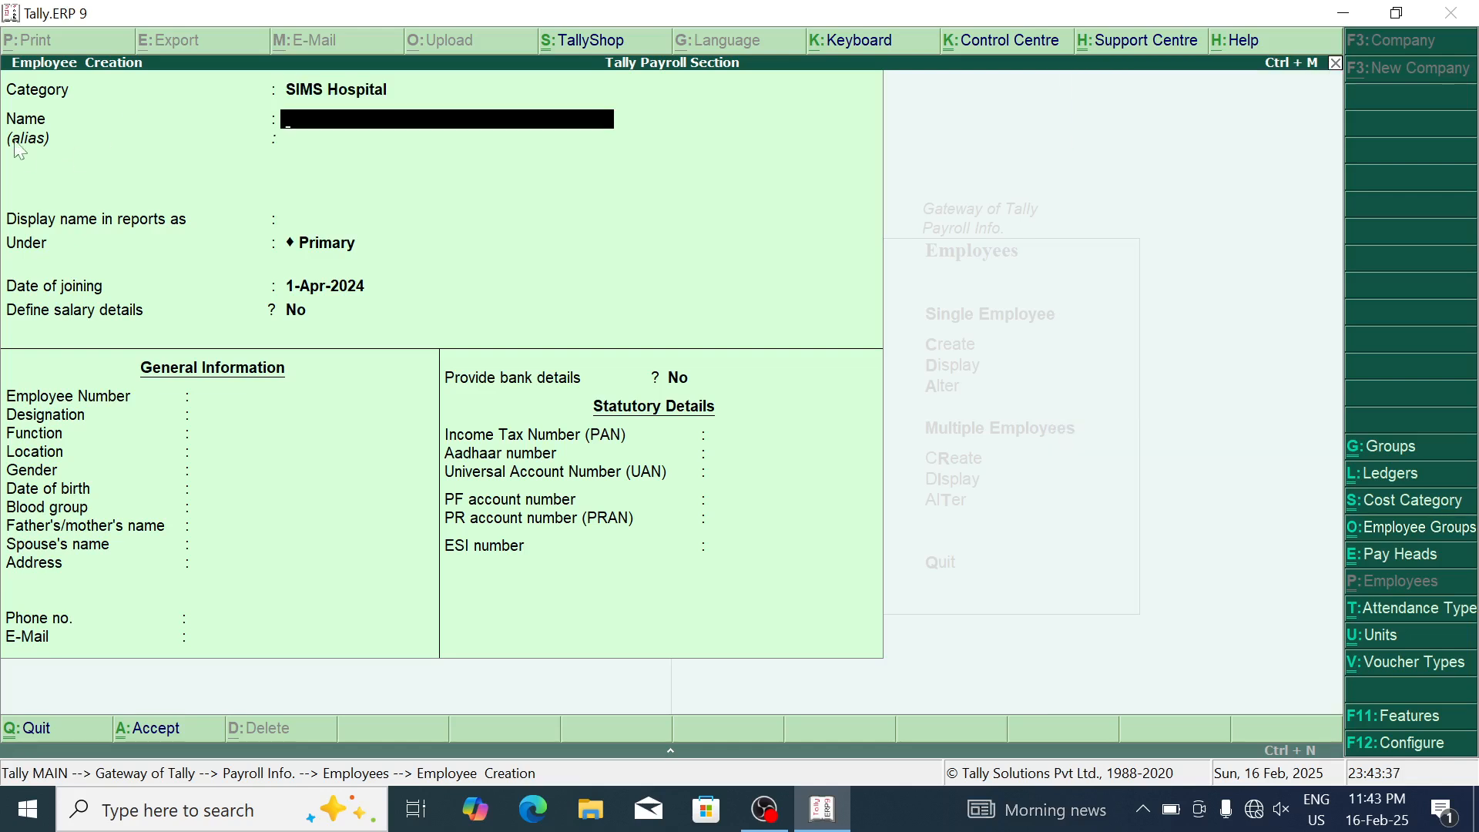
{"action": "type", "text": "Amit"}
{"action": "key", "text": "Return"}
{"action": "key", "text": "Return"}
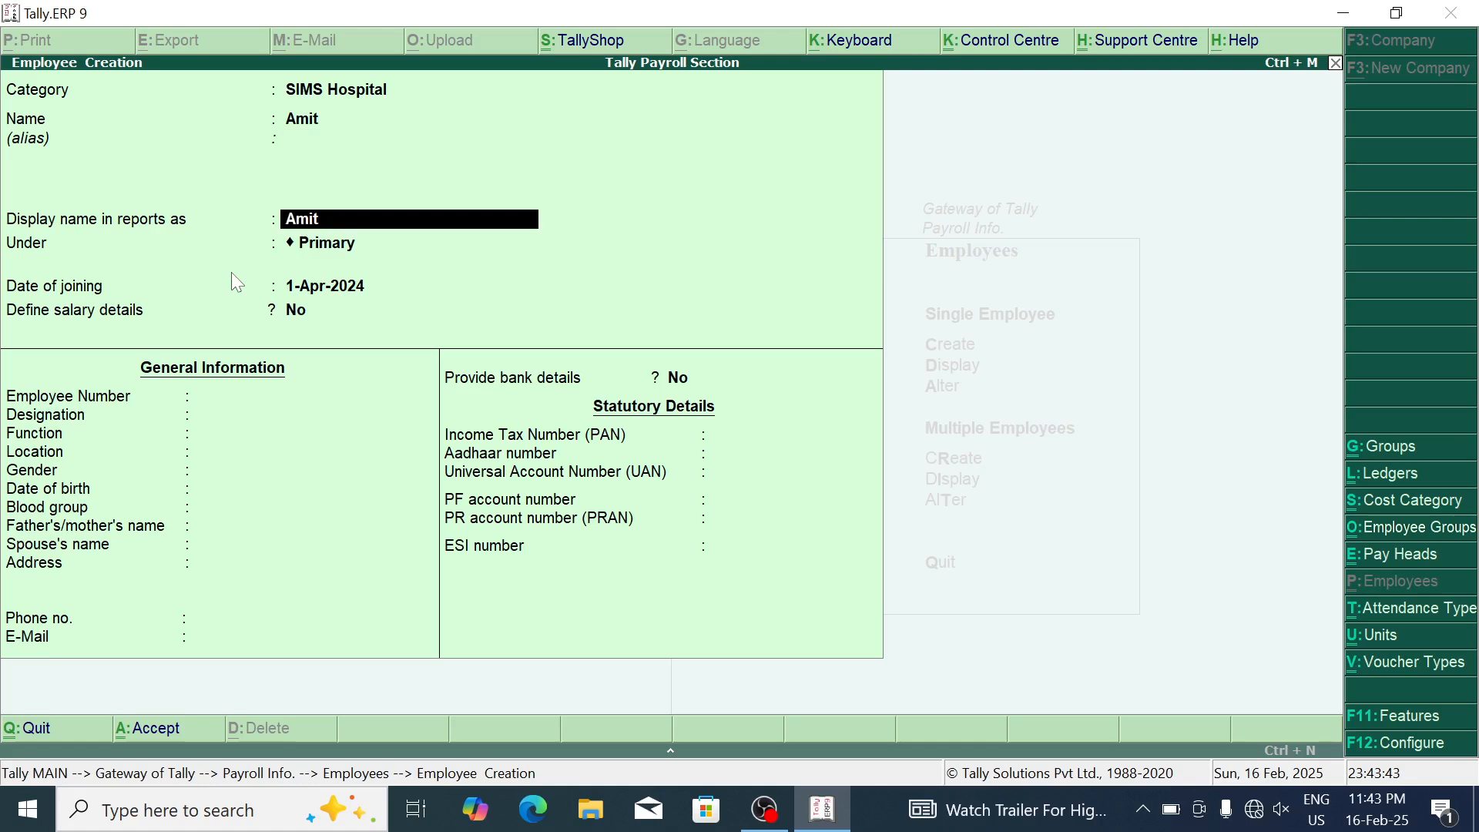
{"action": "key", "text": "Return"}
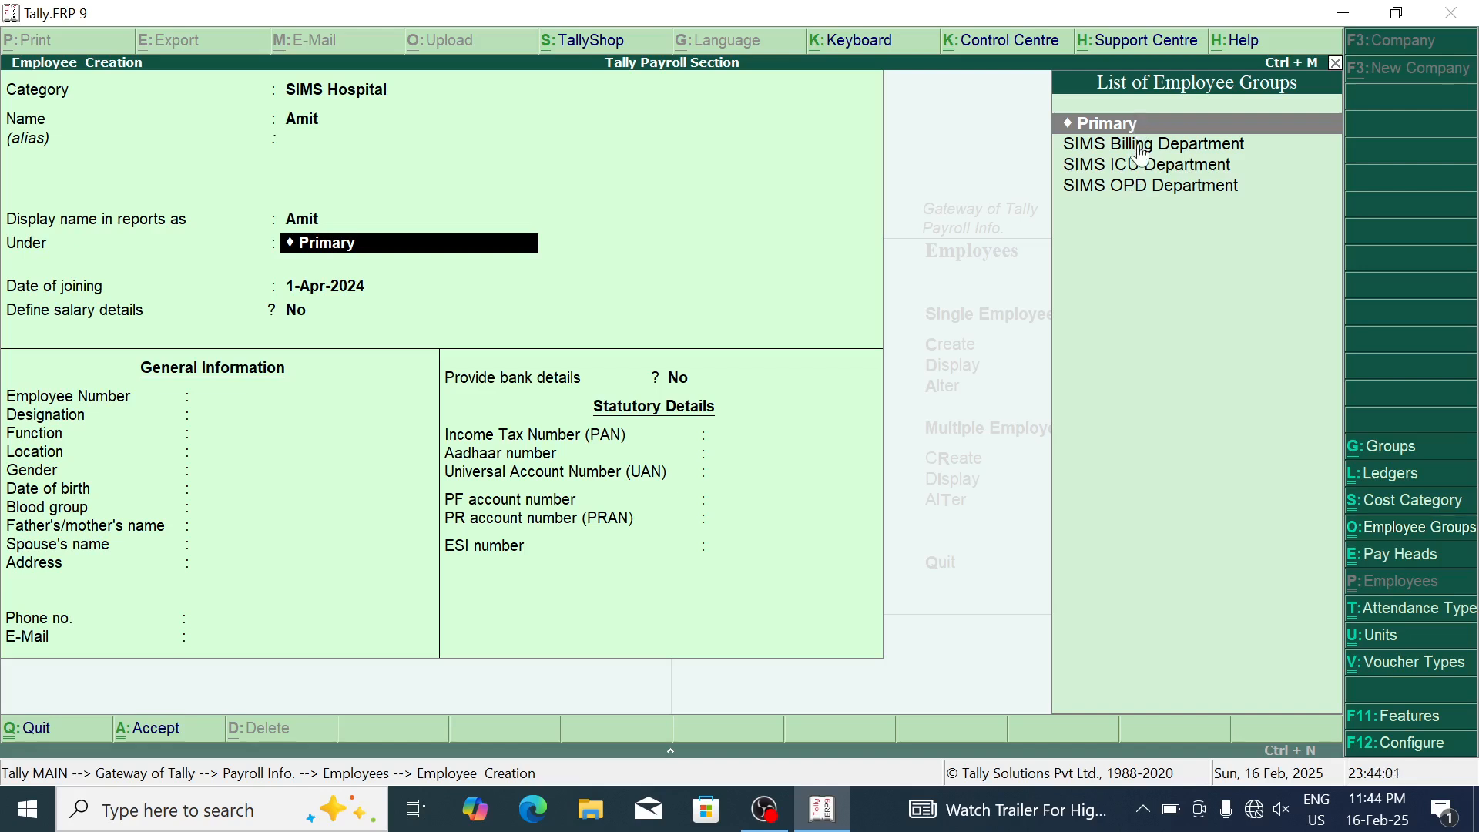
{"action": "key", "text": "Down"}
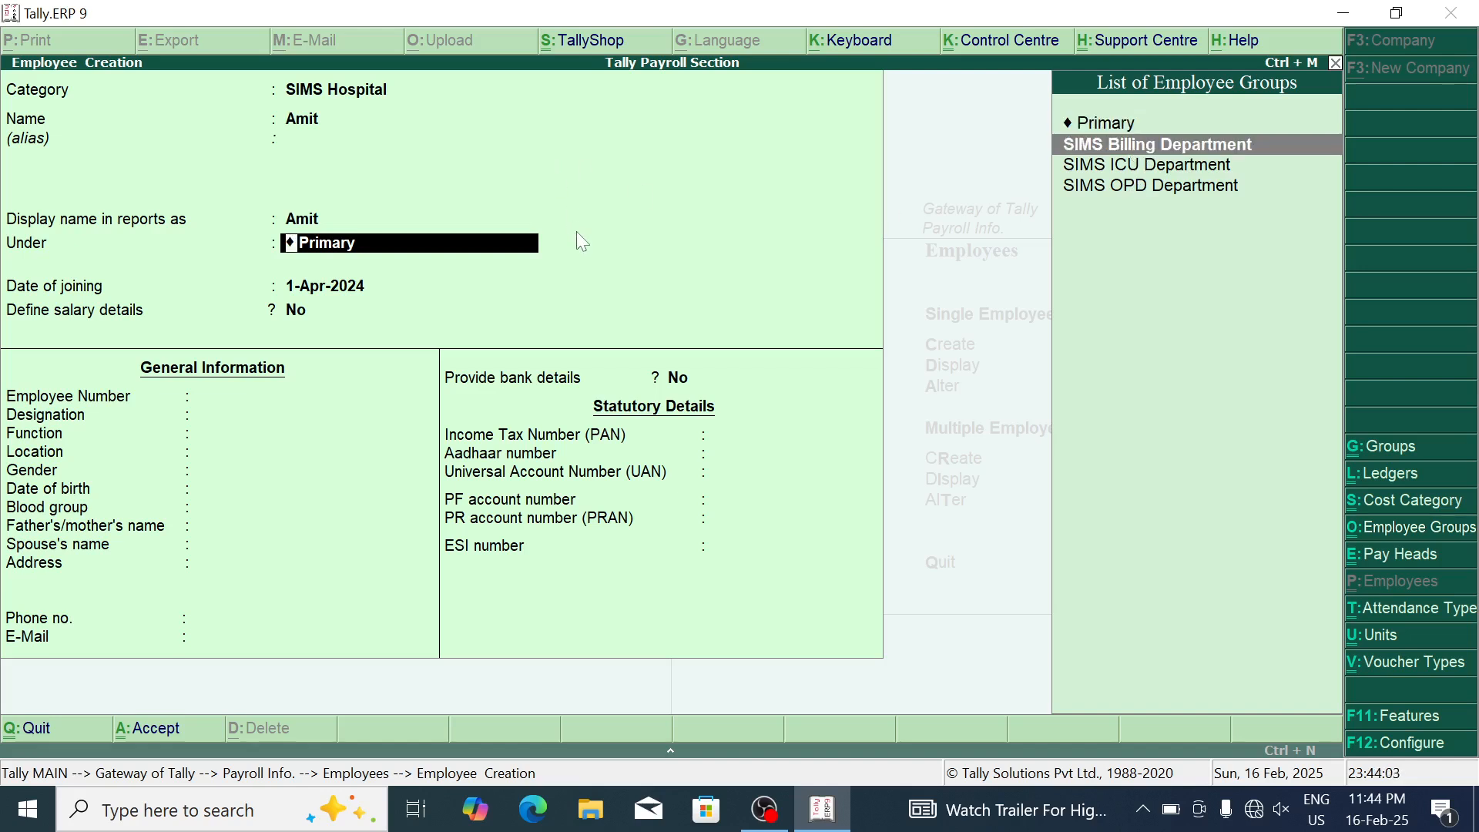
{"action": "key", "text": "Return"}
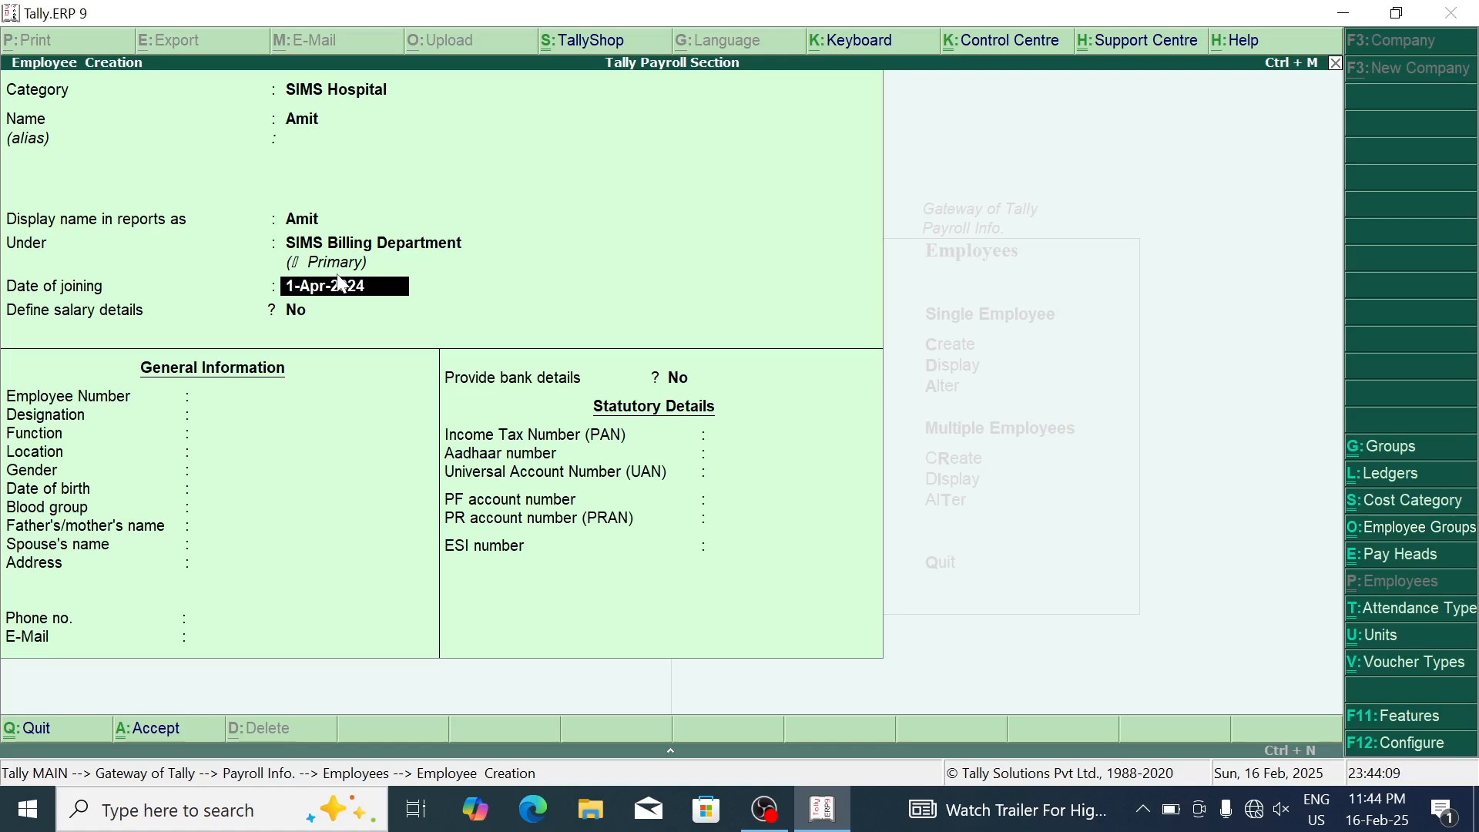
{"action": "key", "text": "Return"}
{"action": "key", "text": "Return"}
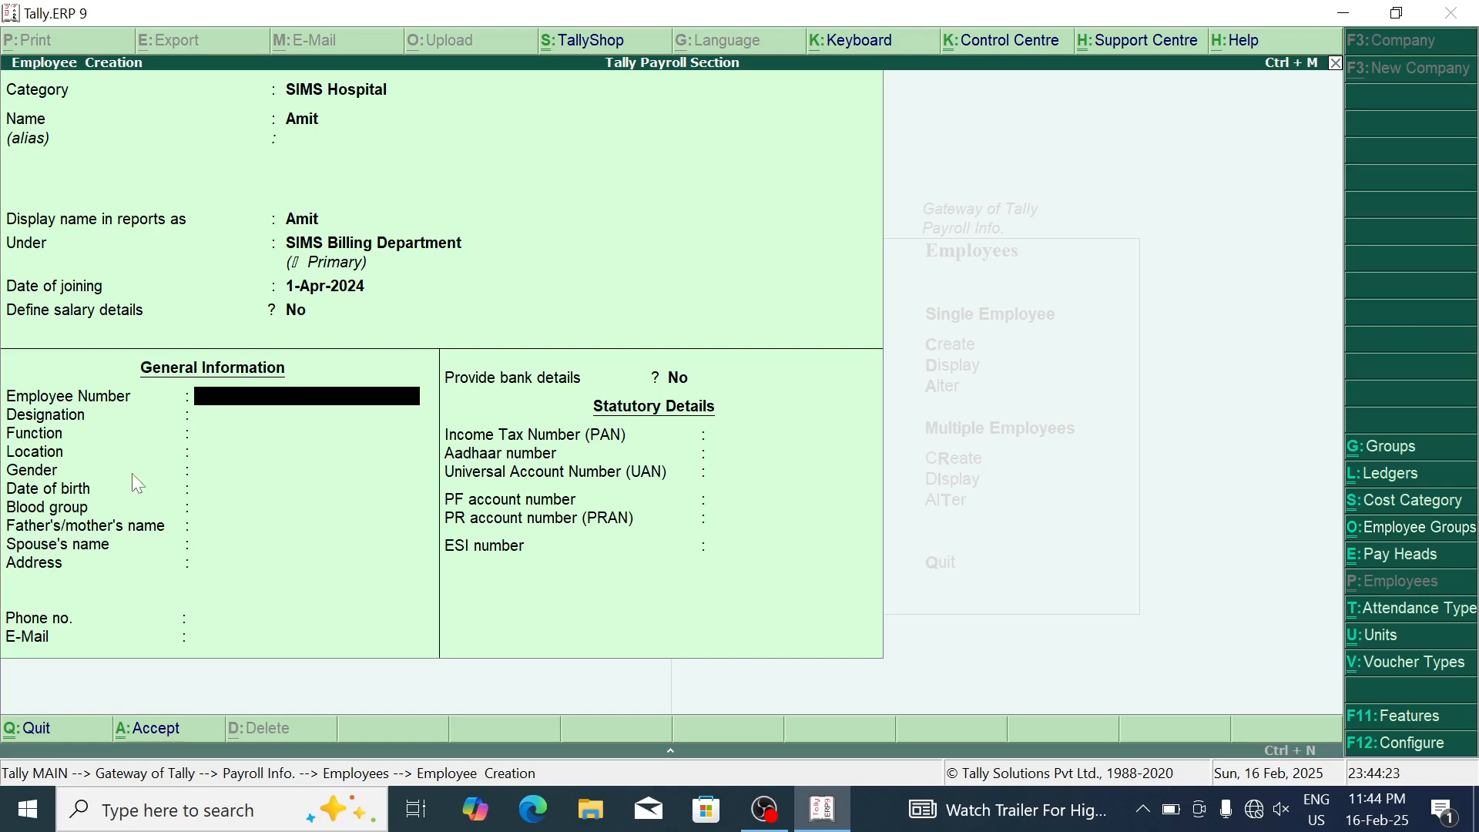
Step: Fill in the employee number, designation Computer Operator, function Billing, location North Block, gender Male
{"action": "type", "text": "EMP00123"}
{"action": "key", "text": "Return"}
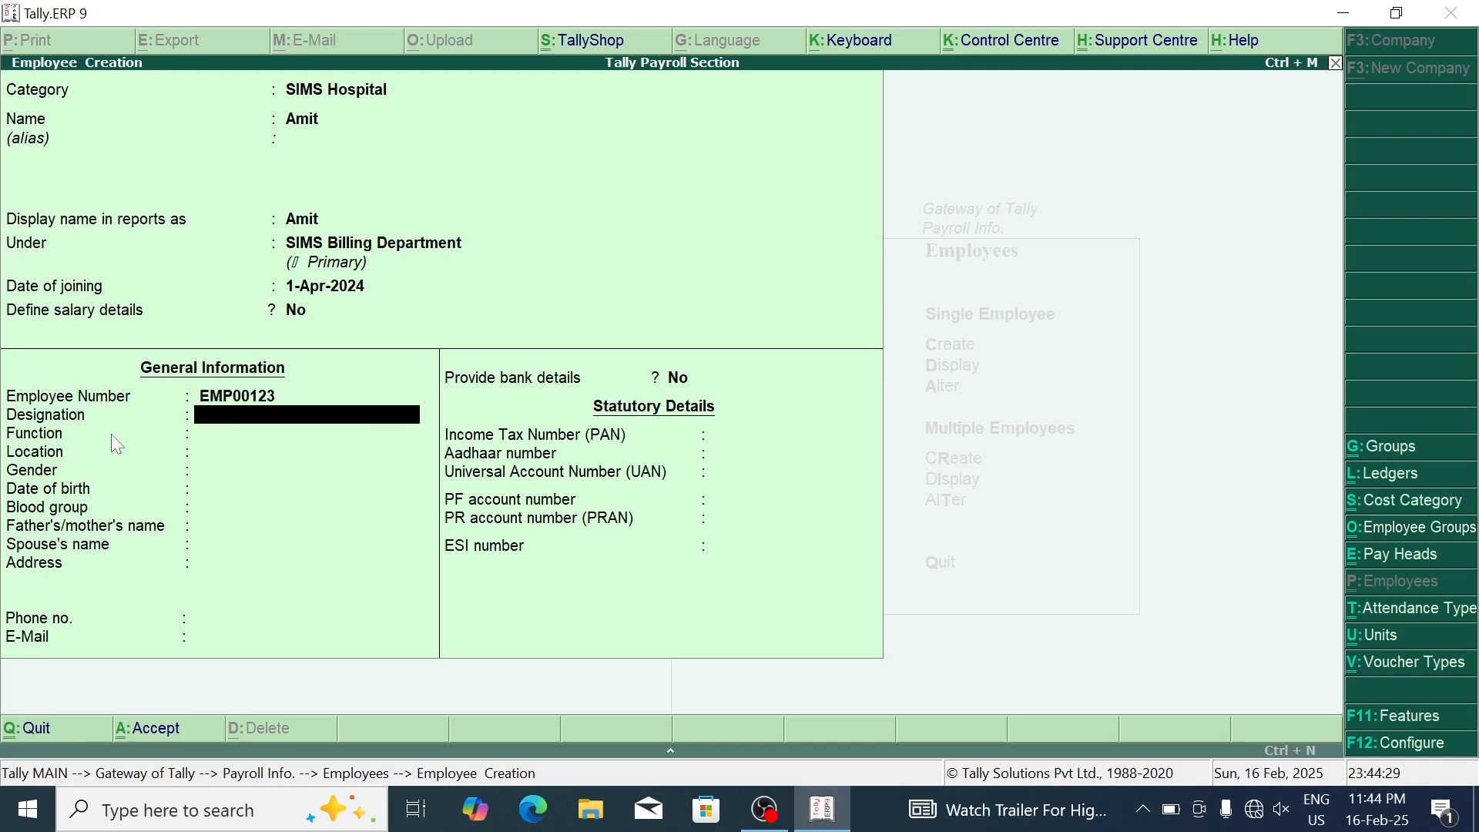
{"action": "type", "text": "Computer Operator"}
{"action": "key", "text": "Return"}
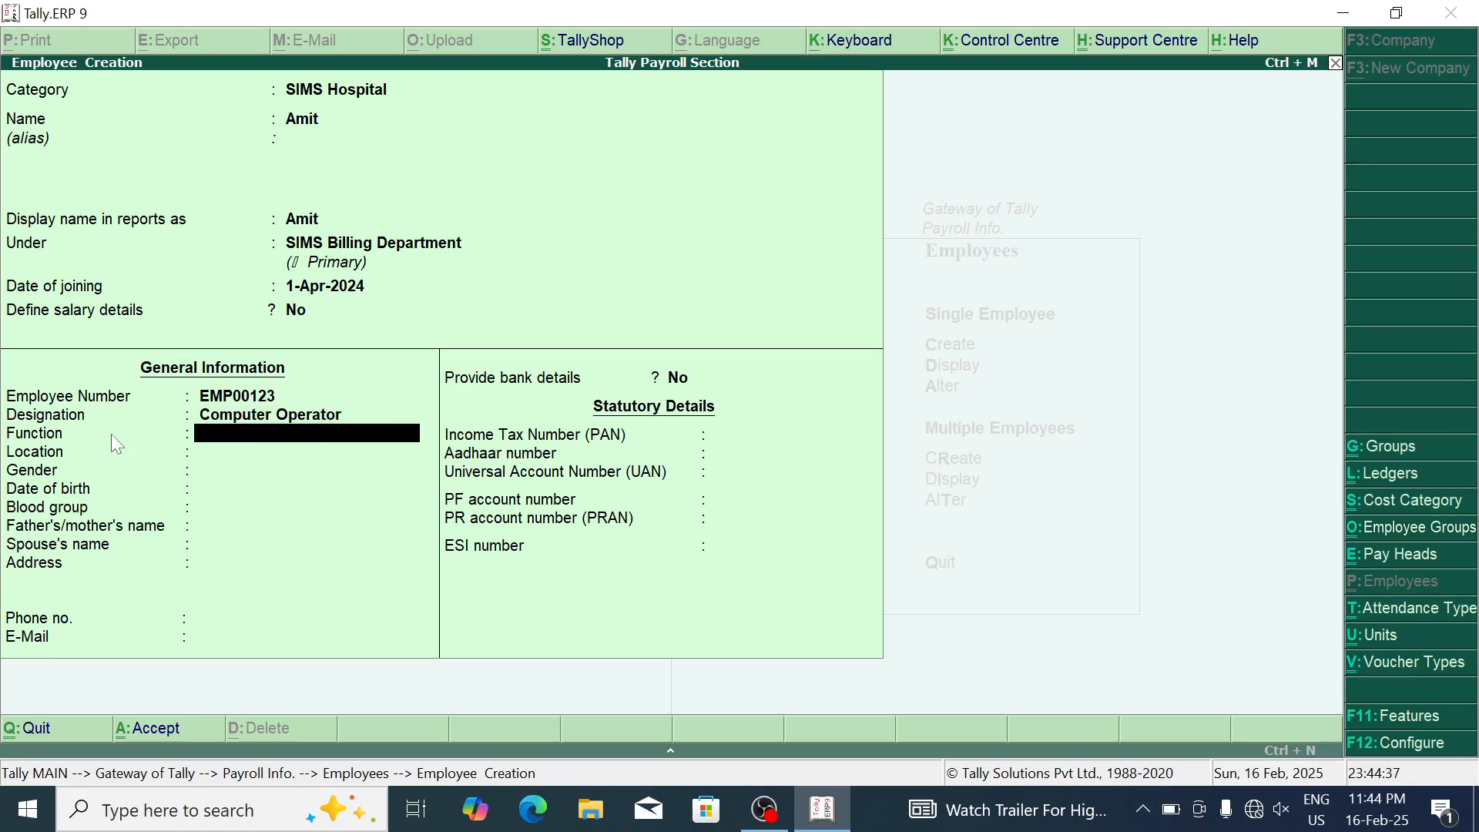
{"action": "type", "text": "Billing"}
{"action": "key", "text": "Return"}
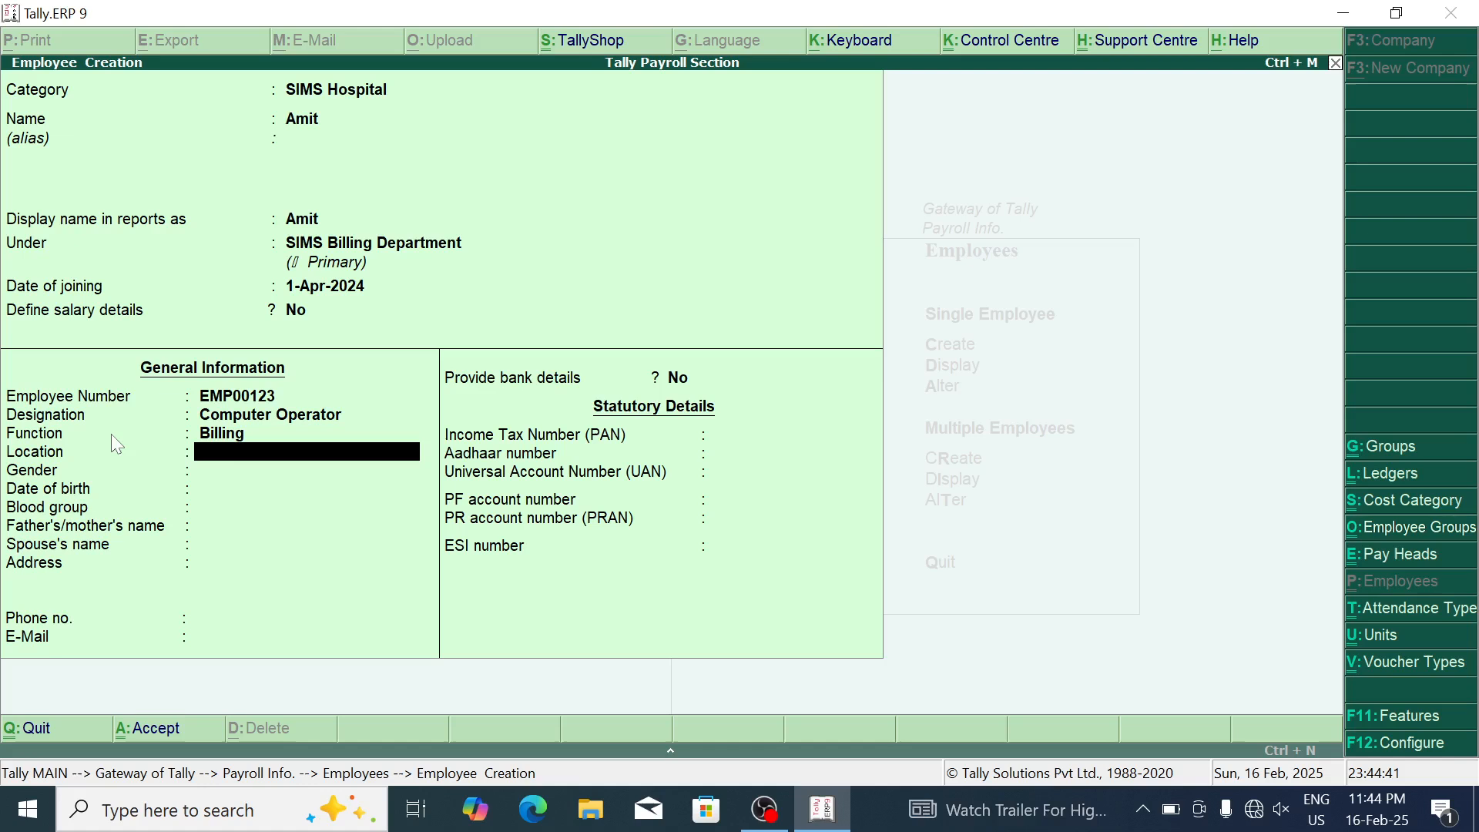
{"action": "type", "text": "North Block"}
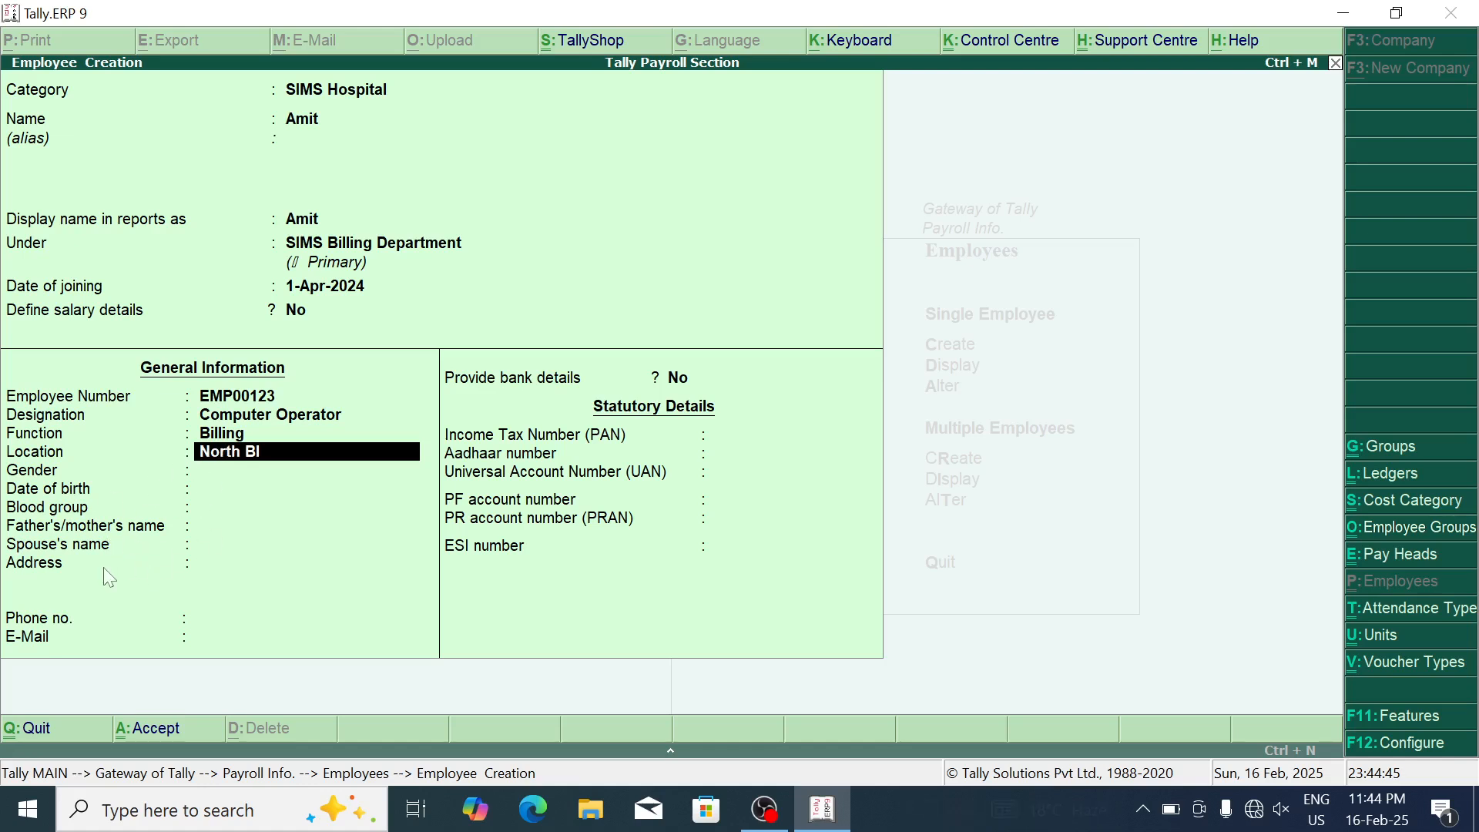
{"action": "key", "text": "Return"}
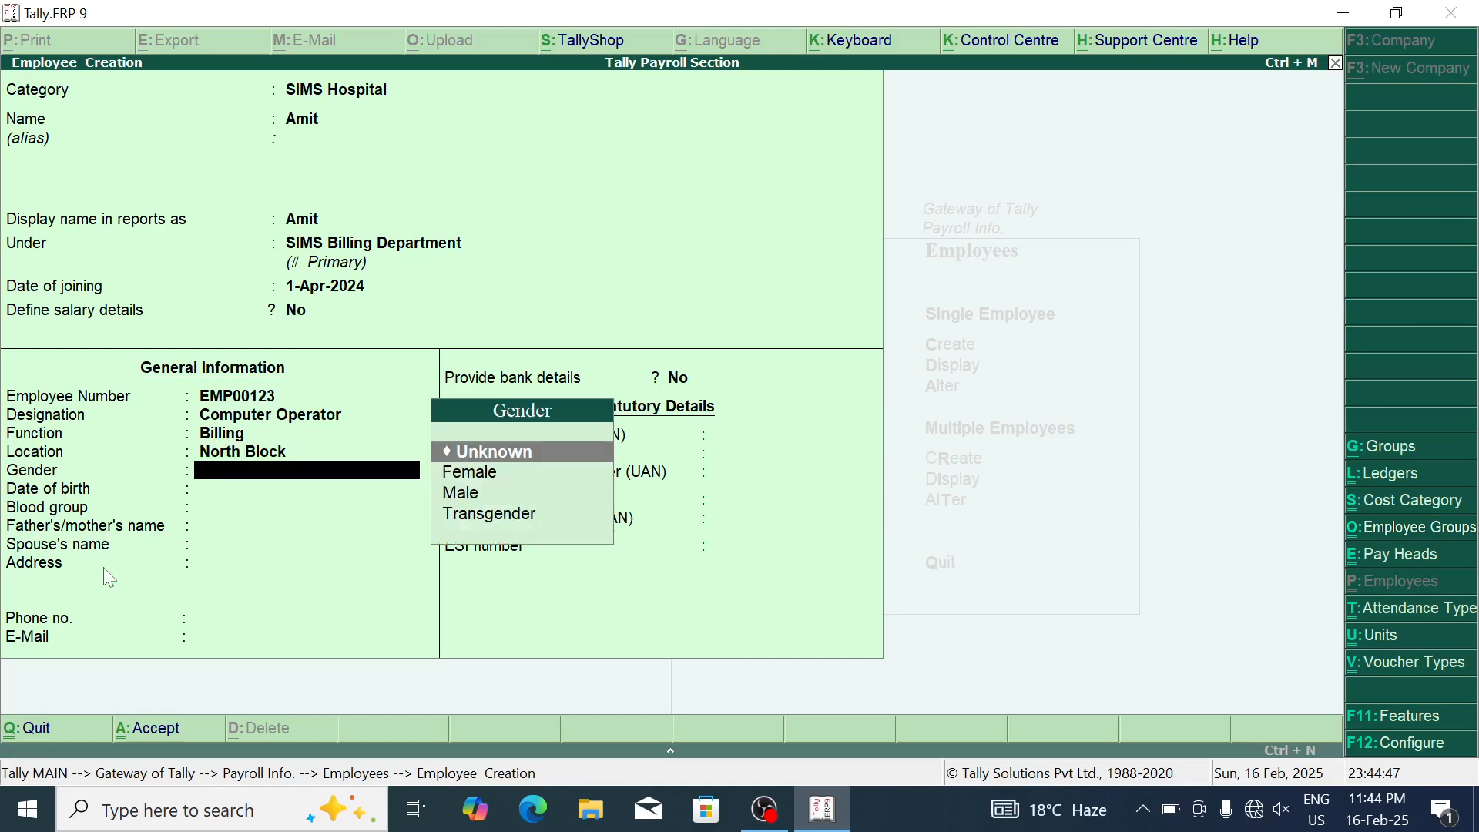
{"action": "key", "text": "Down"}
{"action": "key", "text": "Down"}
{"action": "key", "text": "Return"}
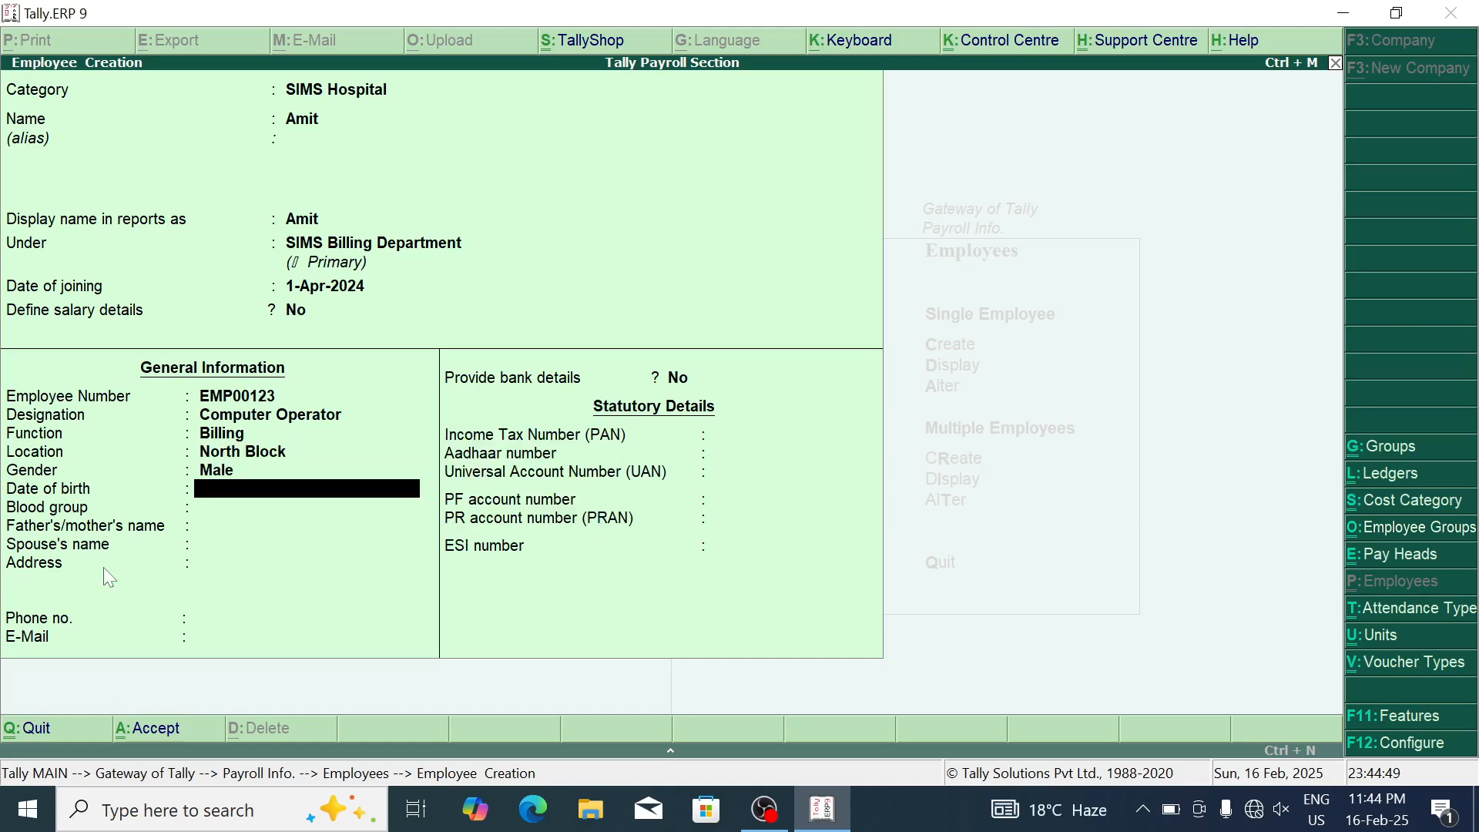
Step: Enter the employee's PAN and Aadhaar numbers and save the employee
{"action": "key", "text": "Return"}
{"action": "key", "text": "Return"}
{"action": "key", "text": "Return"}
{"action": "key", "text": "Return"}
{"action": "key", "text": "Return"}
{"action": "key", "text": "Return"}
{"action": "key", "text": "Return"}
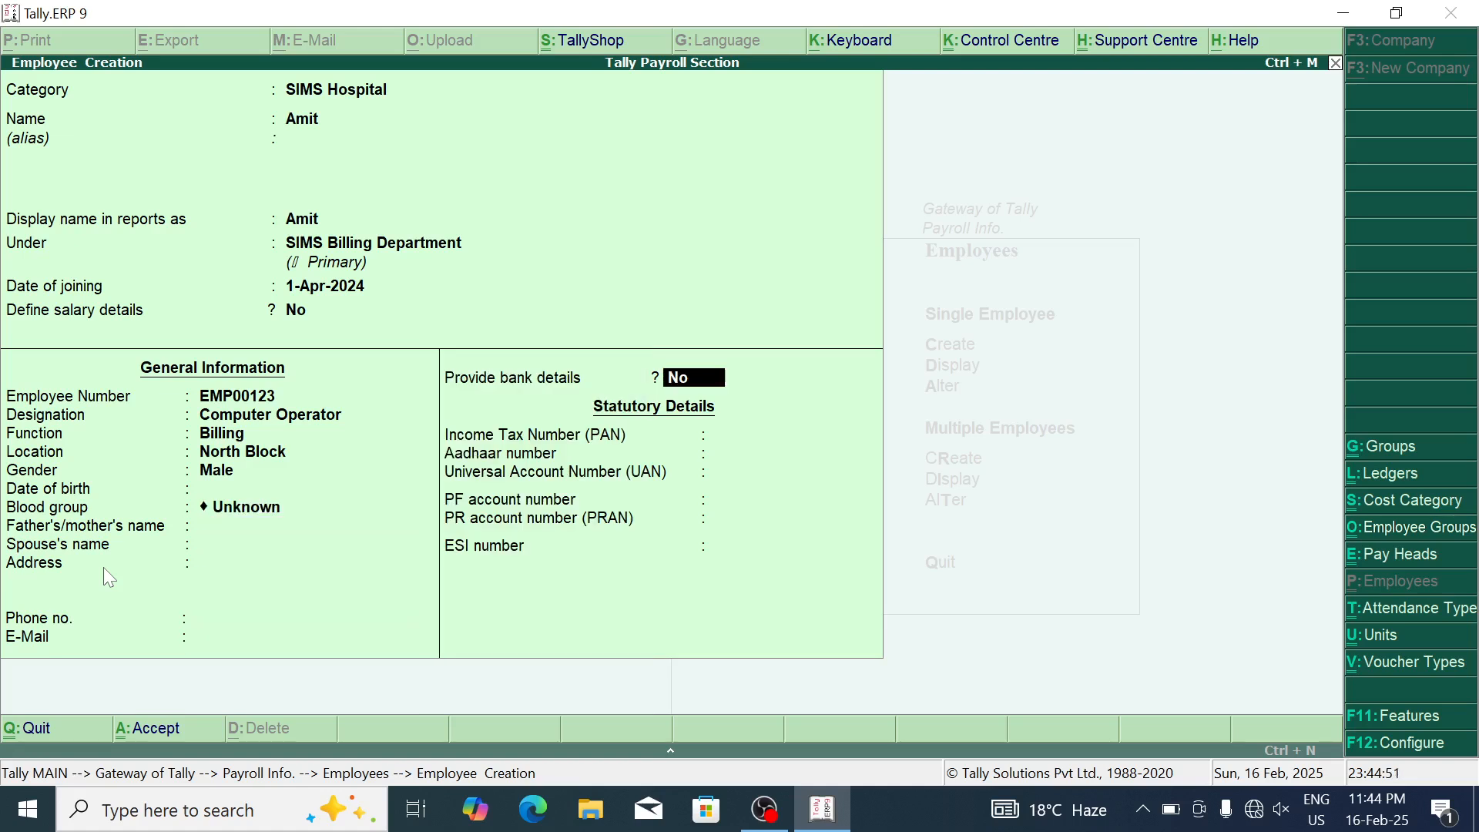
{"action": "key", "text": "Return"}
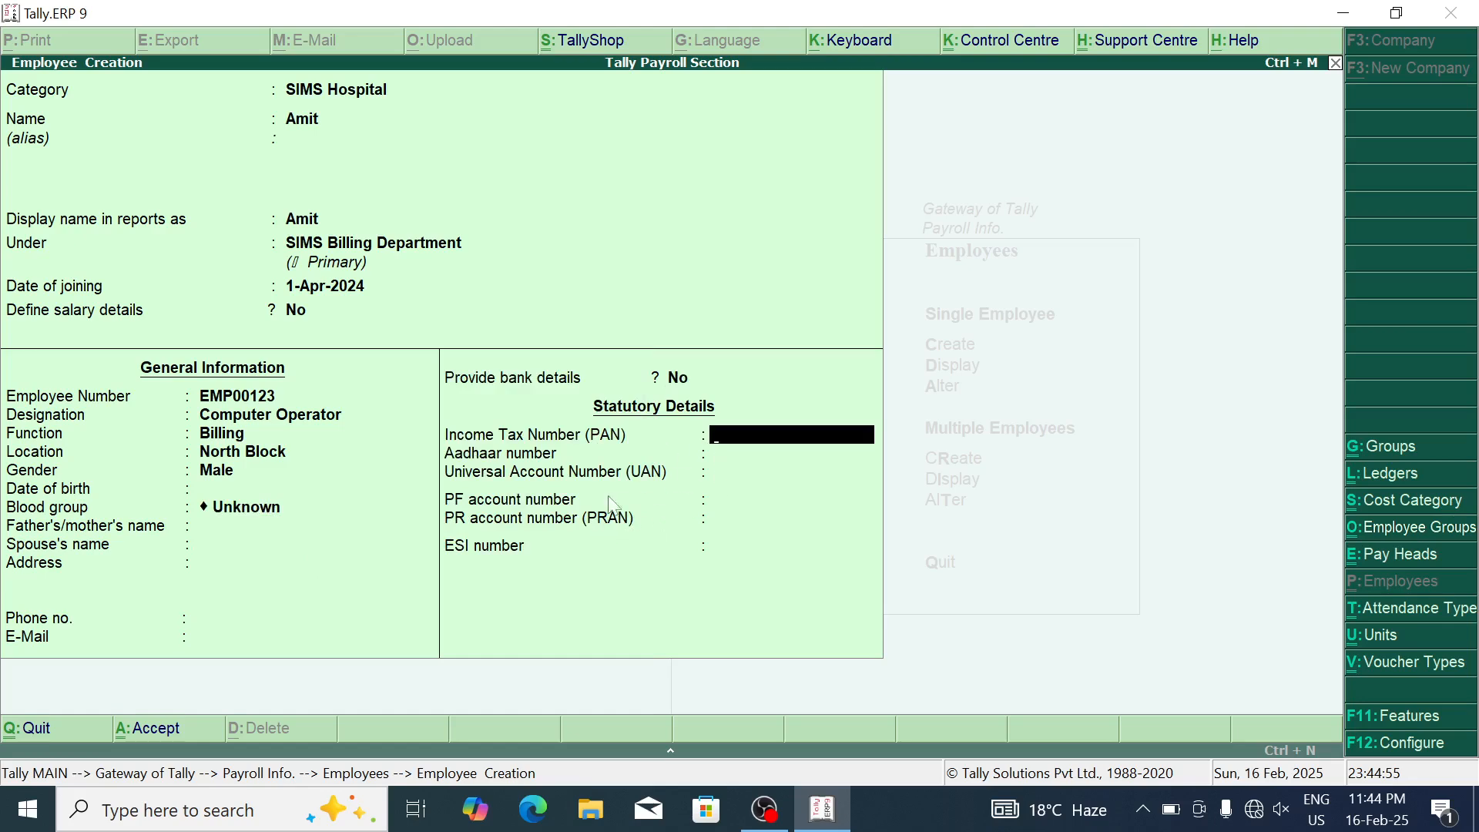
{"action": "key", "text": "Return"}
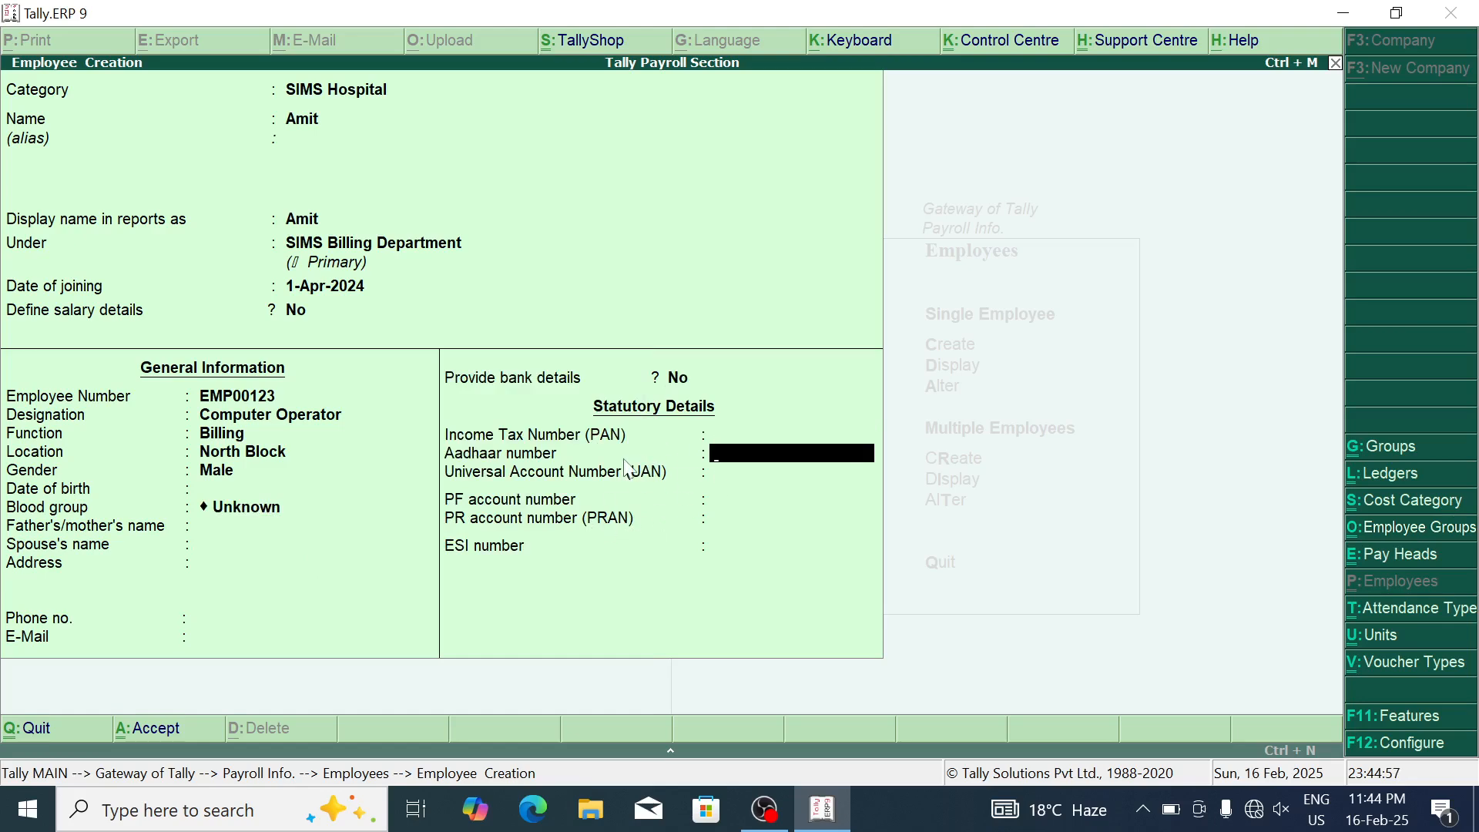
{"action": "key", "text": "Up"}
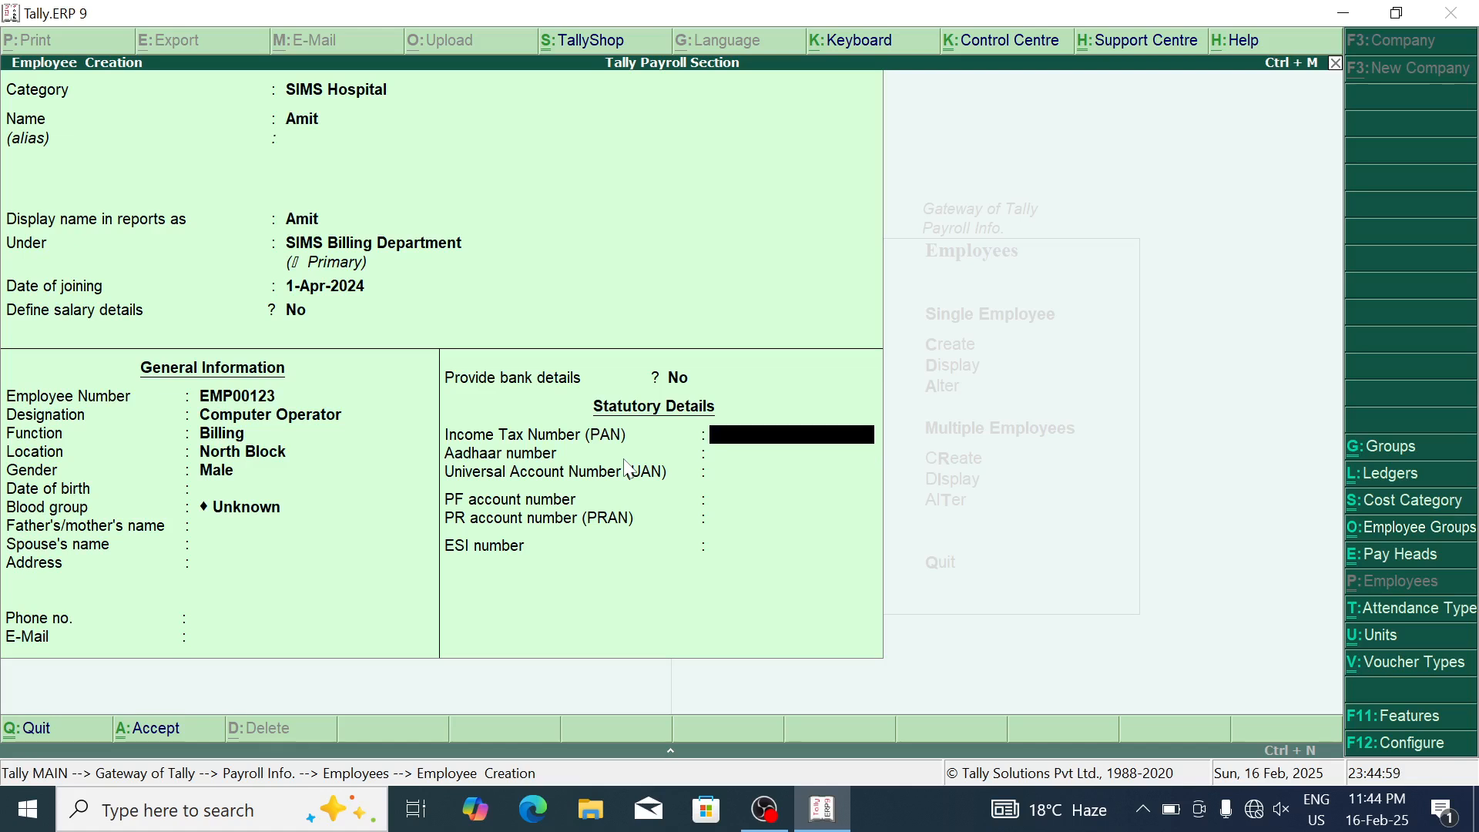
{"action": "key", "text": "Return"}
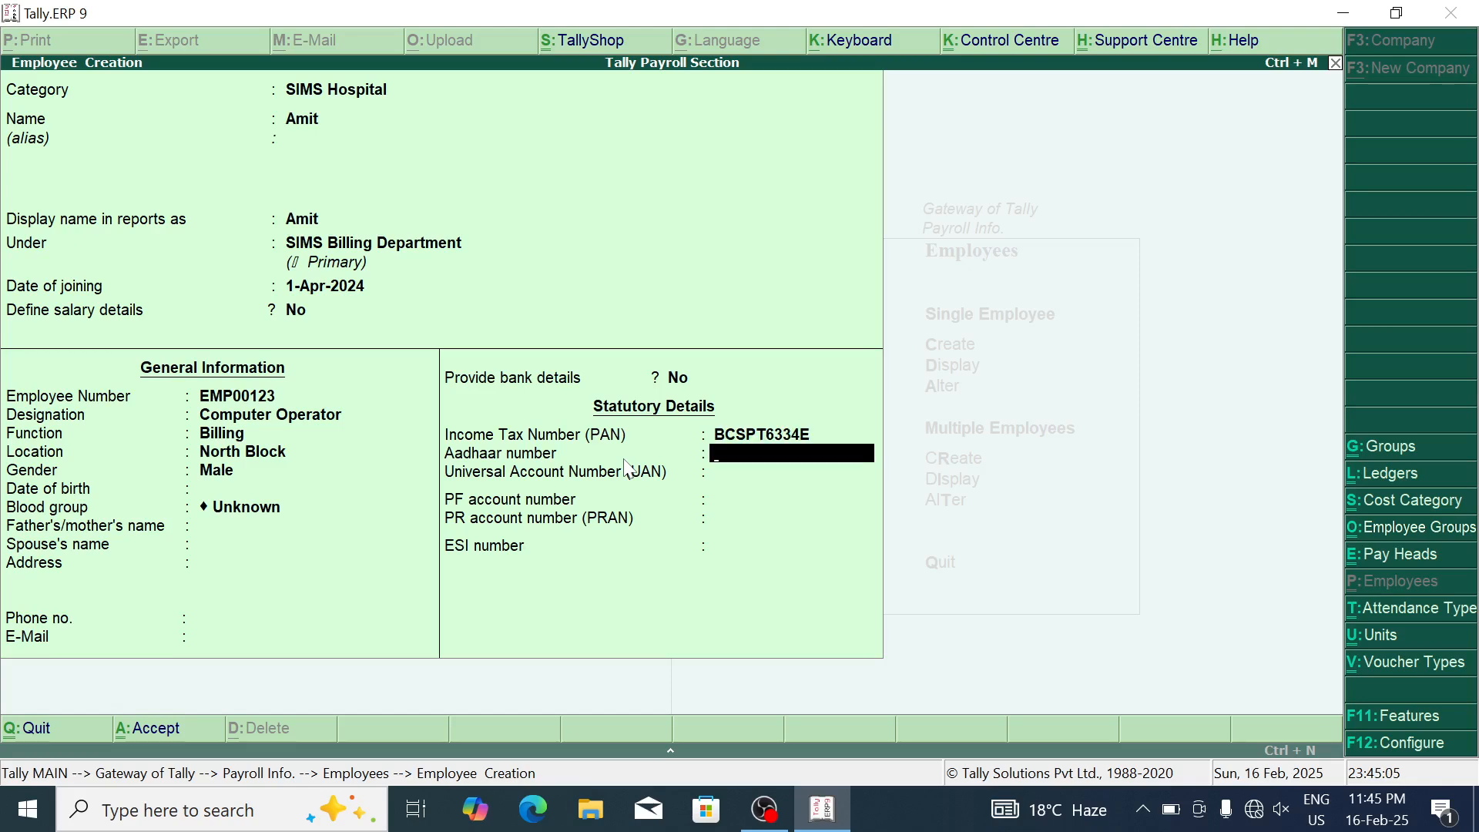
{"action": "key", "text": "Return"}
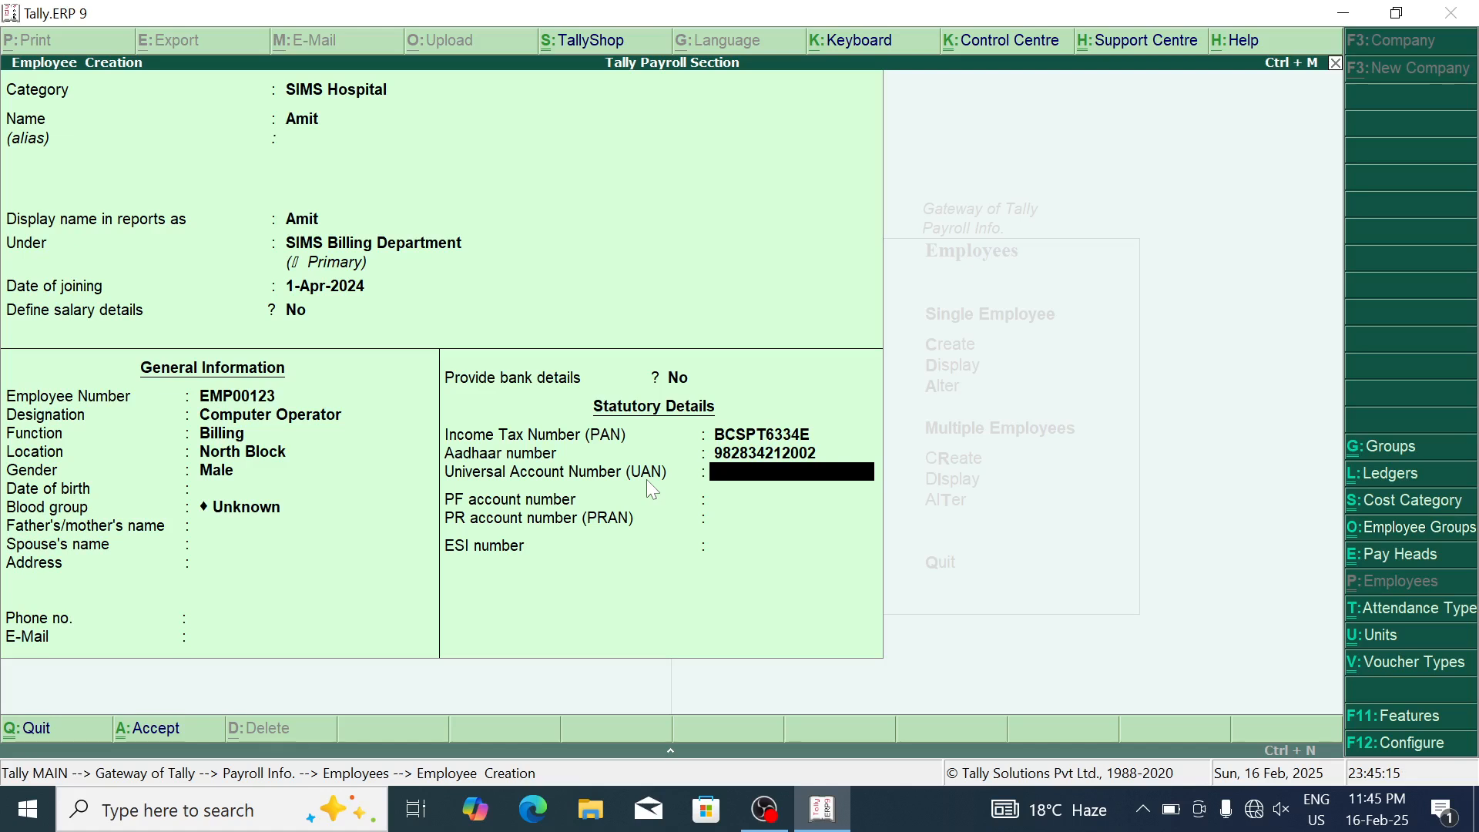
{"action": "key", "text": "Return"}
{"action": "key", "text": "Return"}
{"action": "key", "text": "Return"}
{"action": "key", "text": "Return"}
{"action": "key", "text": "Return"}
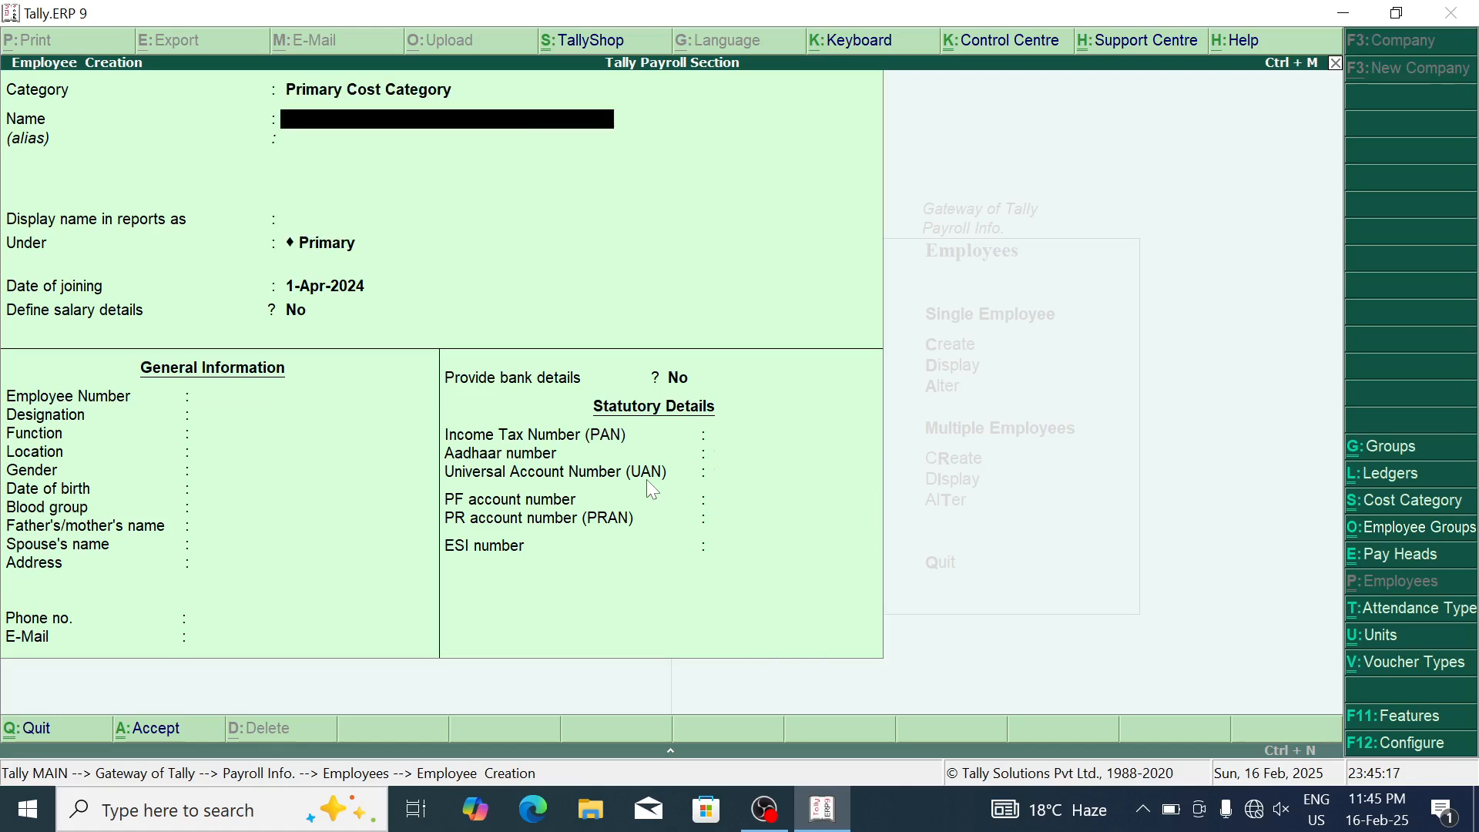
Step: Add a SIMS Hospital employee, entering their name, under SIMS ICU Department
{"action": "key", "text": "BackSpace"}
{"action": "key", "text": "Up"}
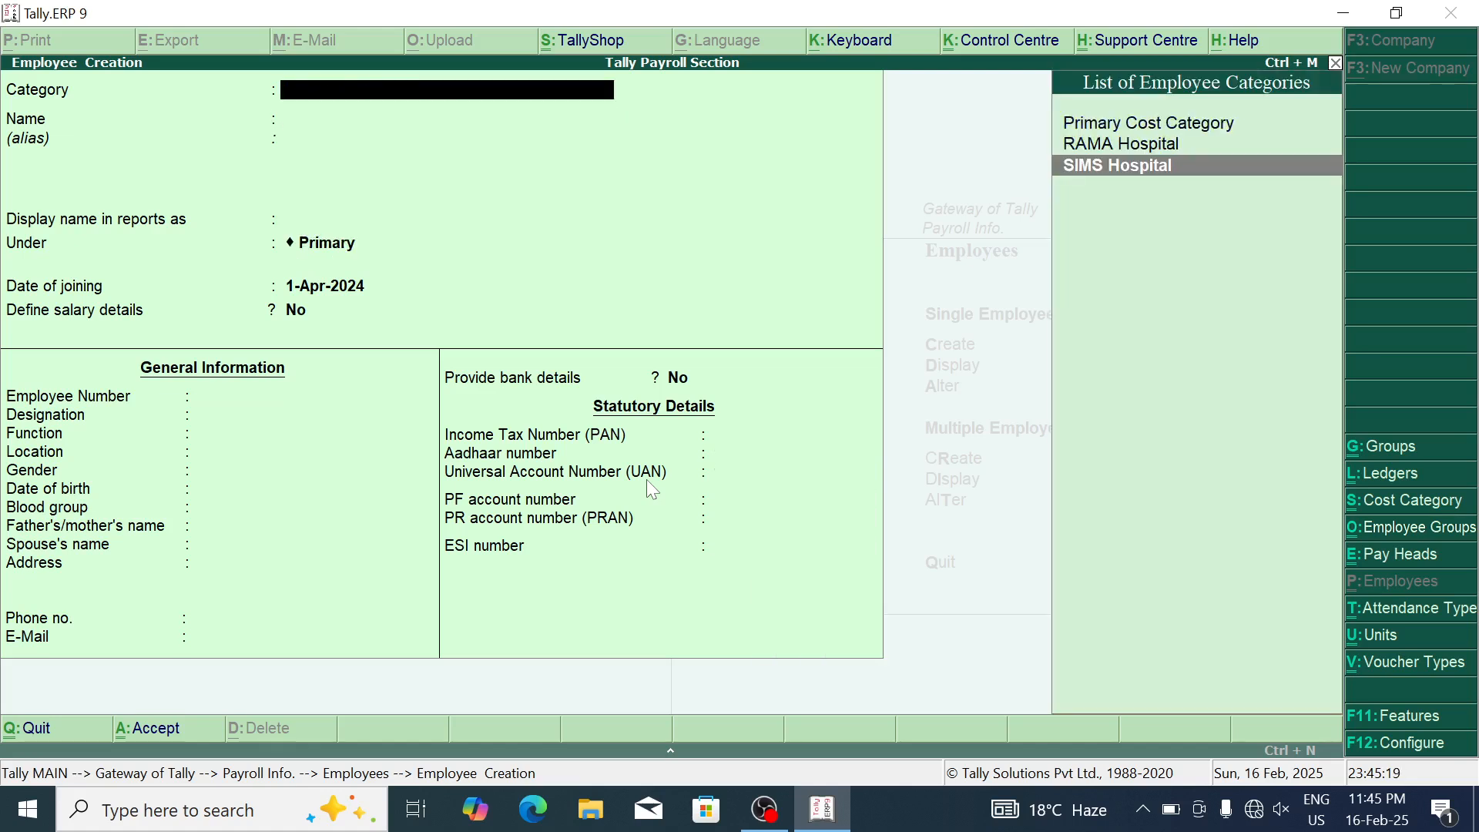
{"action": "key", "text": "Return"}
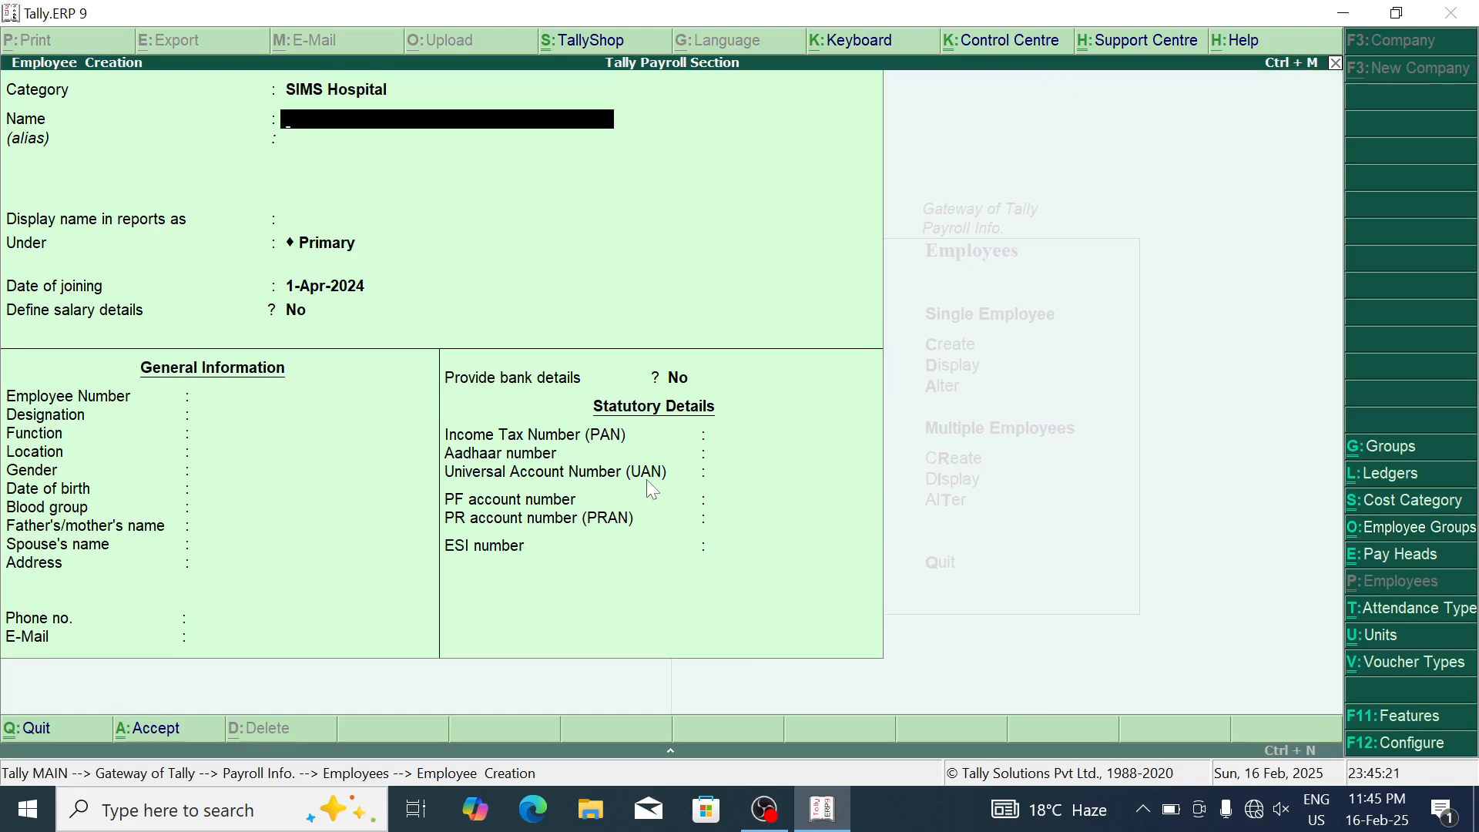
{"action": "type", "text": "Sumit"}
{"action": "key", "text": "Return"}
{"action": "key", "text": "Return"}
{"action": "key", "text": "Return"}
{"action": "key", "text": "Down"}
{"action": "key", "text": "Down"}
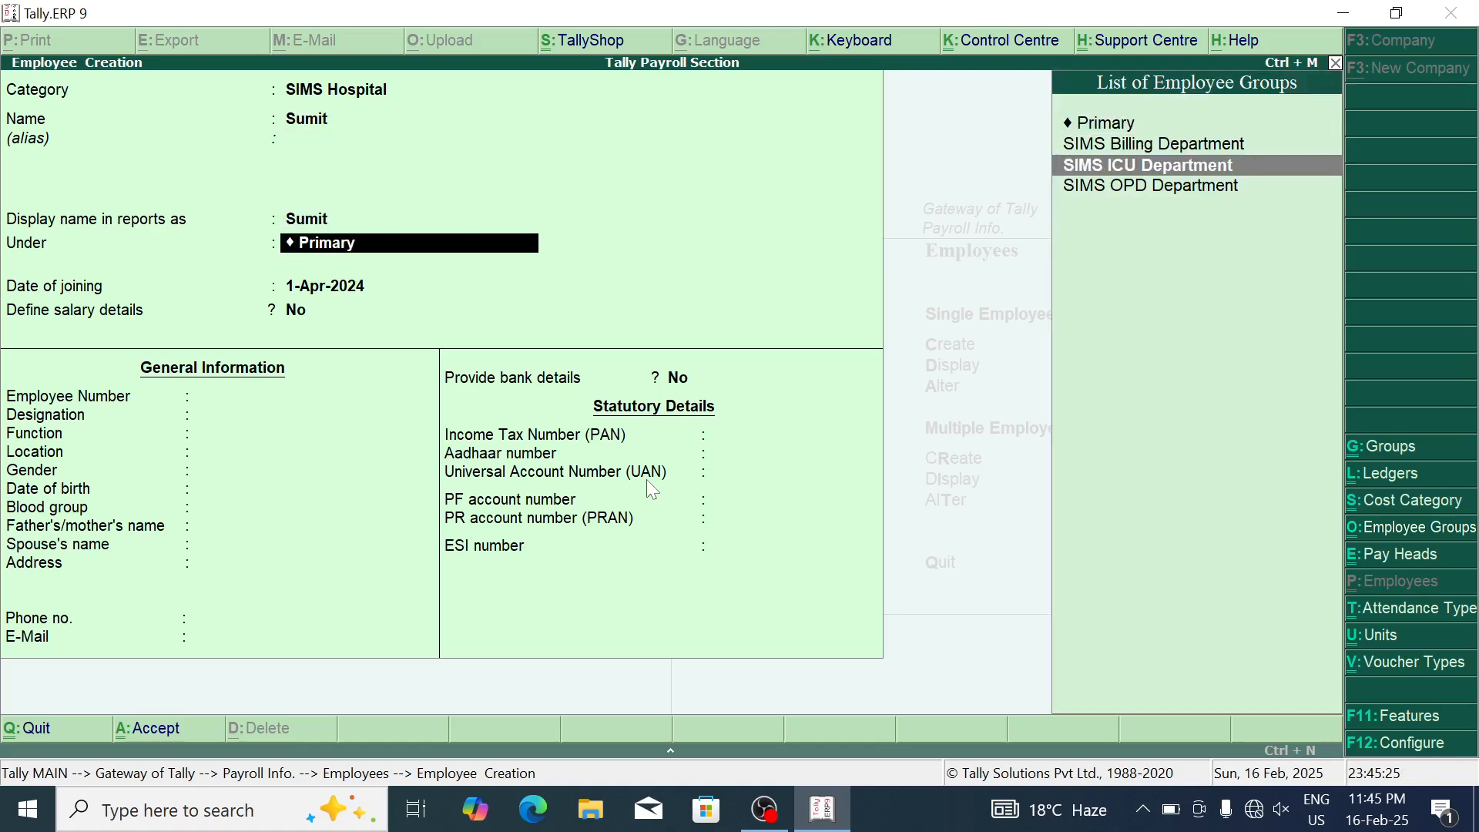
{"action": "key", "text": "Return"}
{"action": "key", "text": "Return"}
{"action": "key", "text": "Return"}
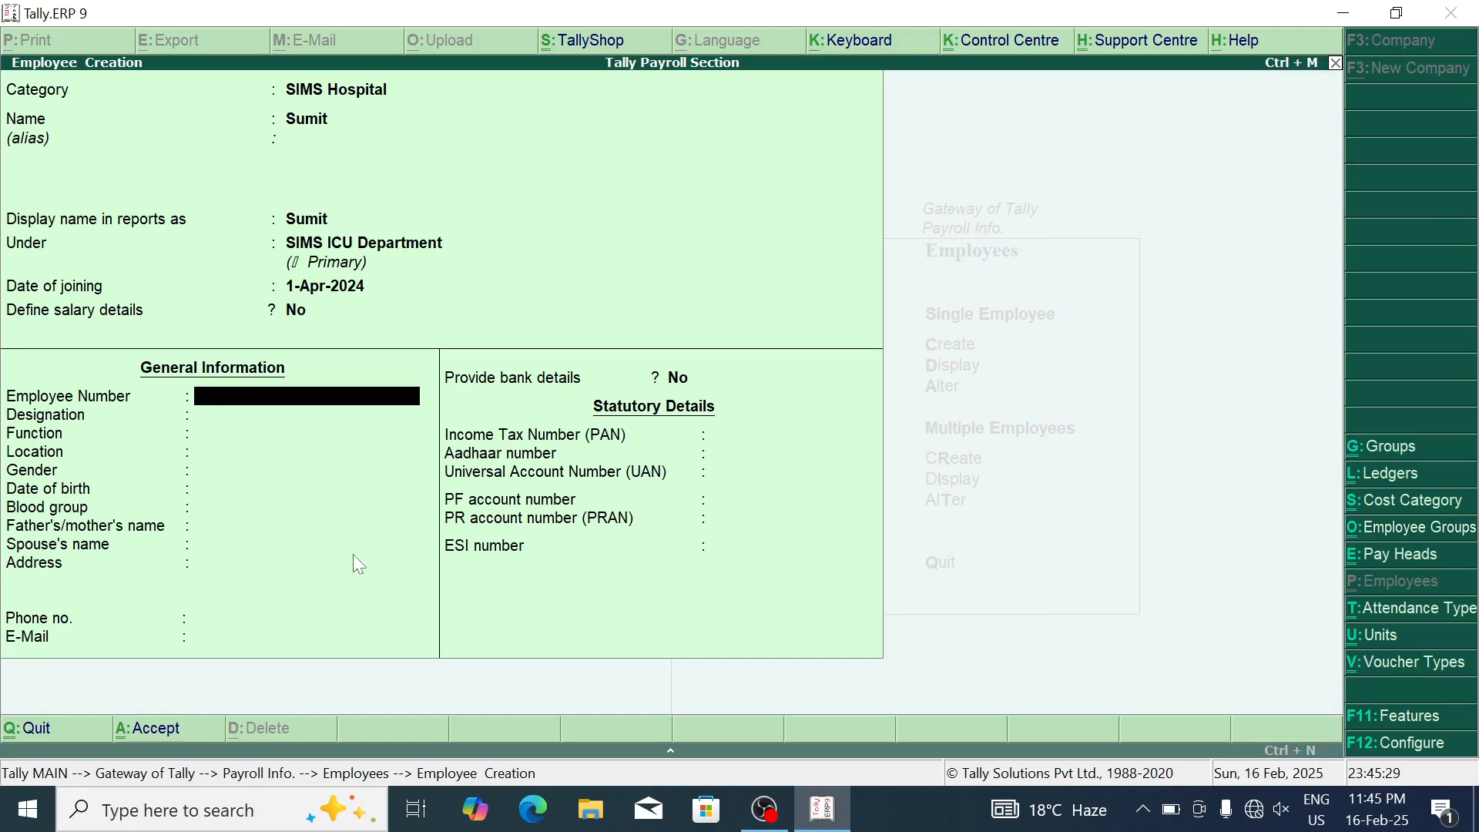
{"action": "key", "text": "Return"}
{"action": "key", "text": "Return"}
{"action": "key", "text": "Return"}
{"action": "key", "text": "Return"}
{"action": "key", "text": "Return"}
{"action": "key", "text": "Return"}
{"action": "key", "text": "Return"}
{"action": "key", "text": "Return"}
{"action": "key", "text": "Return"}
{"action": "key", "text": "Return"}
{"action": "key", "text": "Return"}
{"action": "key", "text": "Return"}
{"action": "key", "text": "Return"}
{"action": "key", "text": "Return"}
{"action": "key", "text": "Return"}
{"action": "key", "text": "Return"}
Step: Save it and enter another SIMS Hospital employee under SIMS OPD Department
{"action": "key", "text": "Return"}
{"action": "key", "text": "Return"}
{"action": "key", "text": "Return"}
{"action": "key", "text": "Return"}
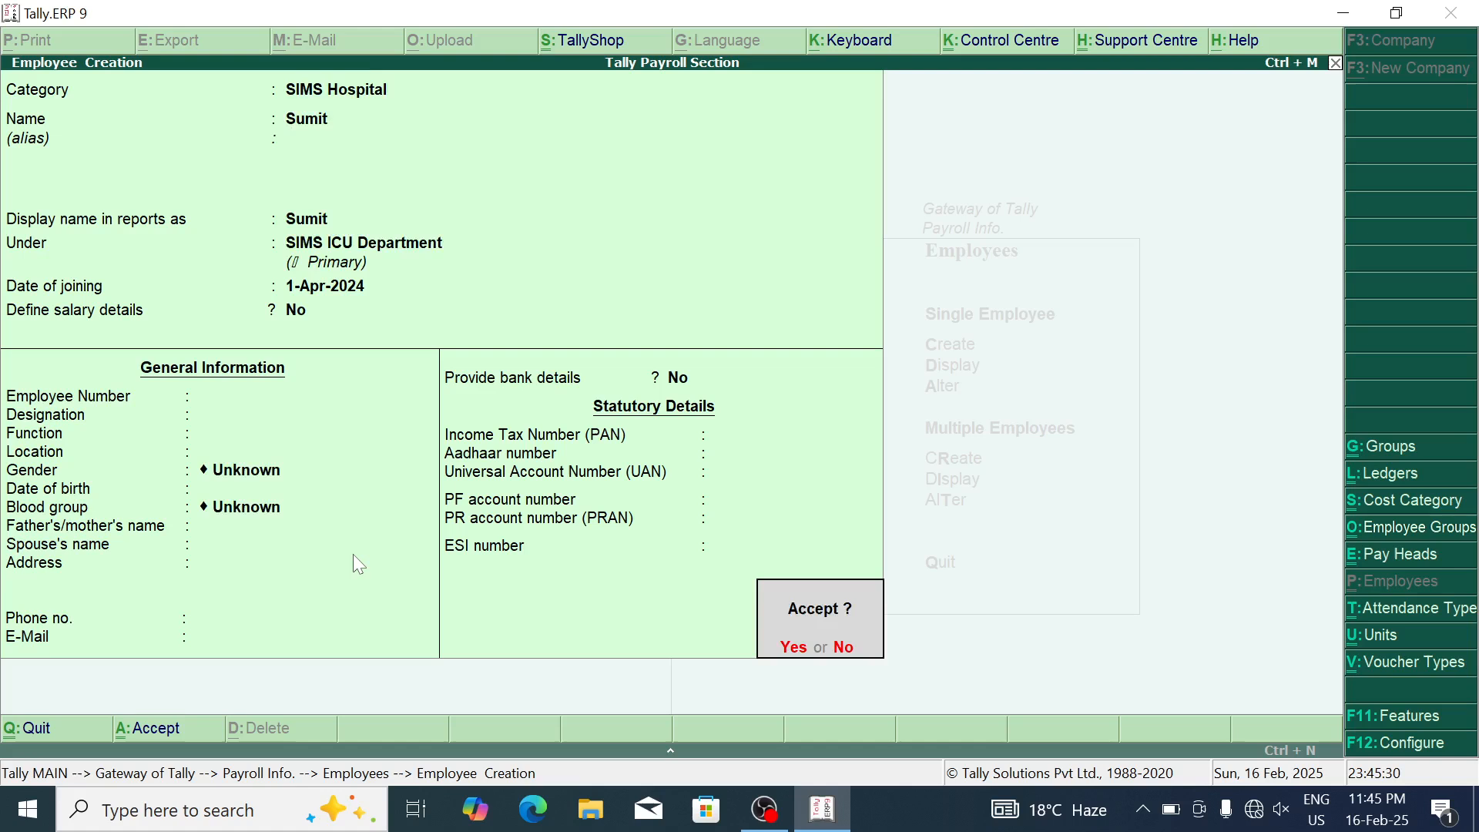
{"action": "key", "text": "BackSpace"}
{"action": "key", "text": "Down"}
{"action": "key", "text": "Down"}
{"action": "key", "text": "Return"}
{"action": "type", "text": "Rajiv"}
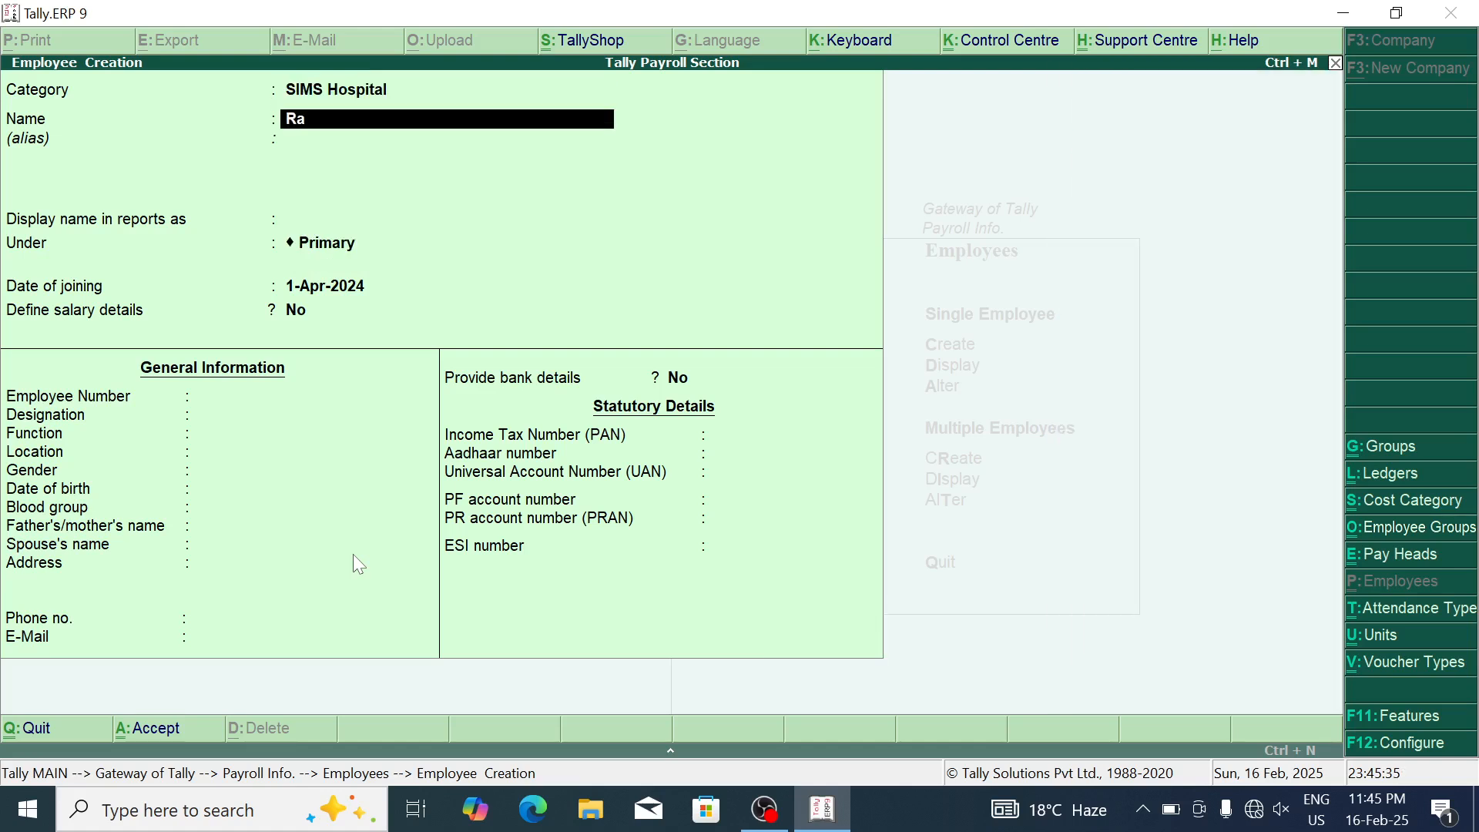
{"action": "key", "text": "Return"}
{"action": "key", "text": "Return"}
{"action": "key", "text": "Return"}
{"action": "key", "text": "Down"}
{"action": "key", "text": "Down"}
{"action": "key", "text": "Down"}
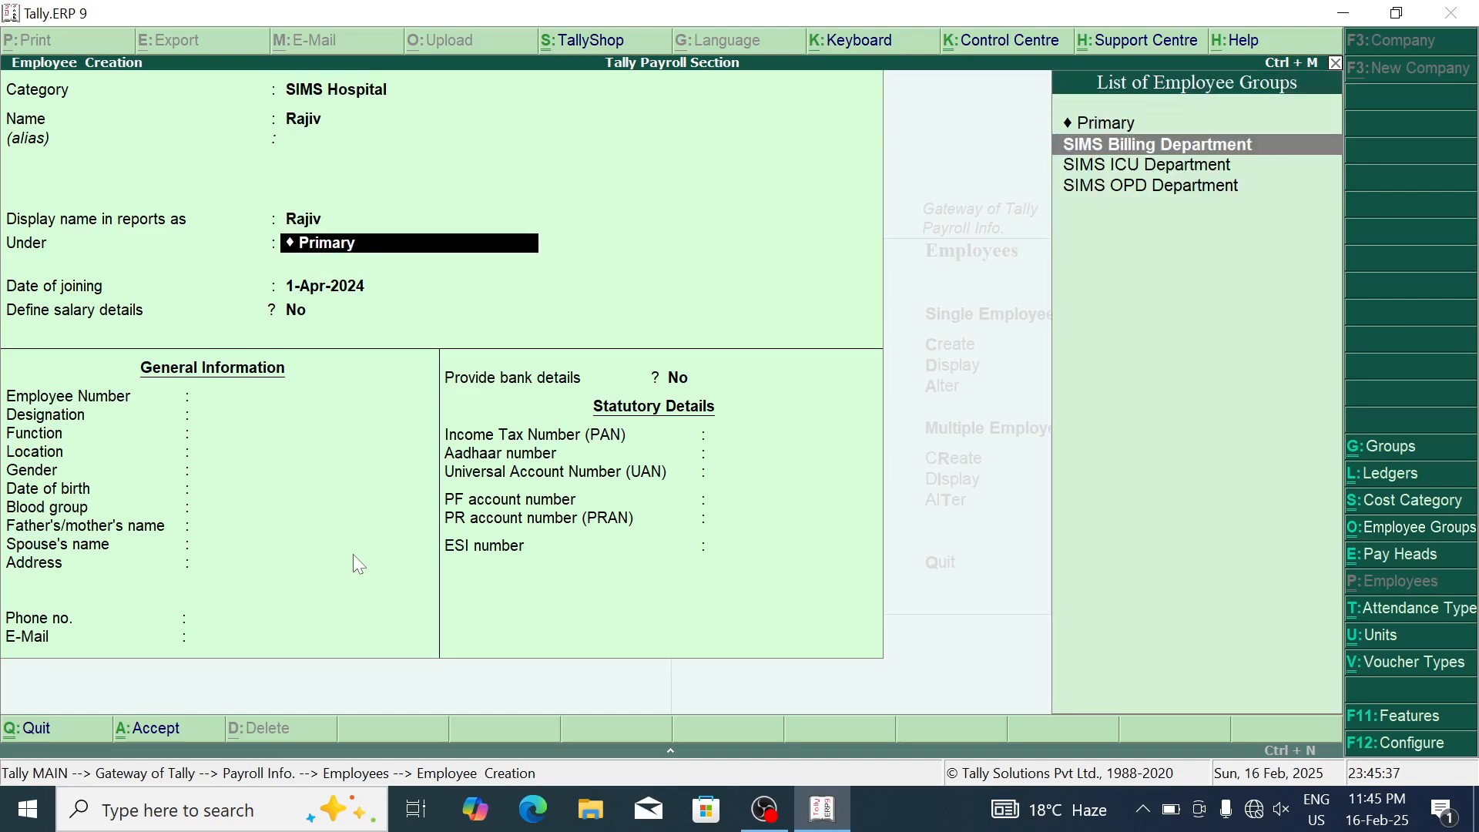
{"action": "key", "text": "Return"}
{"action": "key", "text": "Return"}
{"action": "key", "text": "Return"}
{"action": "key", "text": "Return"}
{"action": "key", "text": "Return"}
{"action": "key", "text": "Return"}
{"action": "key", "text": "Return"}
{"action": "key", "text": "Return"}
{"action": "key", "text": "Return"}
{"action": "key", "text": "Return"}
{"action": "key", "text": "Return"}
{"action": "key", "text": "Return"}
{"action": "key", "text": "Return"}
{"action": "key", "text": "Return"}
{"action": "key", "text": "Return"}
{"action": "key", "text": "Return"}
{"action": "key", "text": "Return"}
{"action": "key", "text": "Return"}
{"action": "key", "text": "Return"}
{"action": "key", "text": "Return"}
{"action": "key", "text": "Return"}
{"action": "key", "text": "Return"}
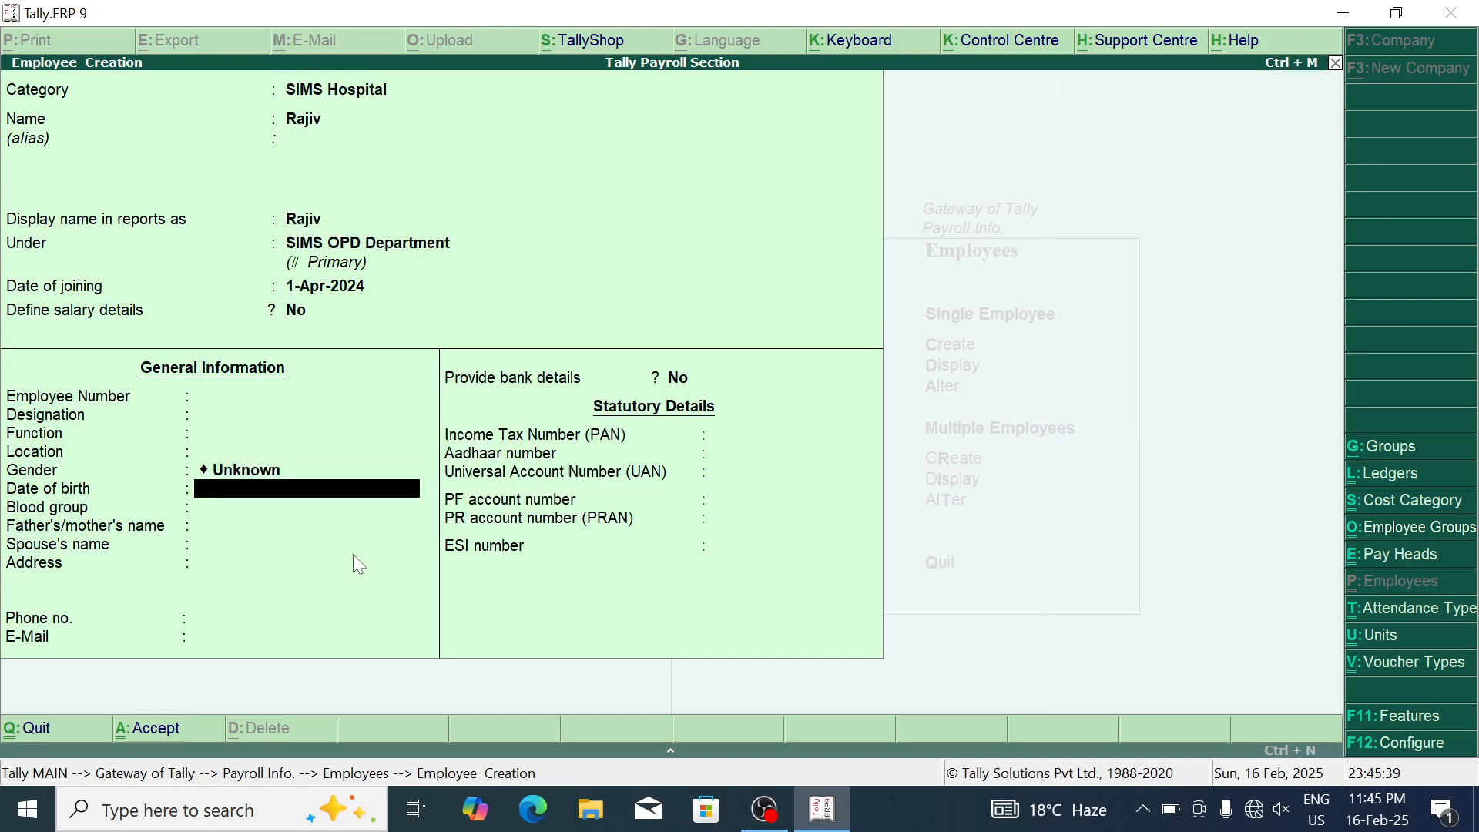
{"action": "key", "text": "Return"}
{"action": "key", "text": "Return"}
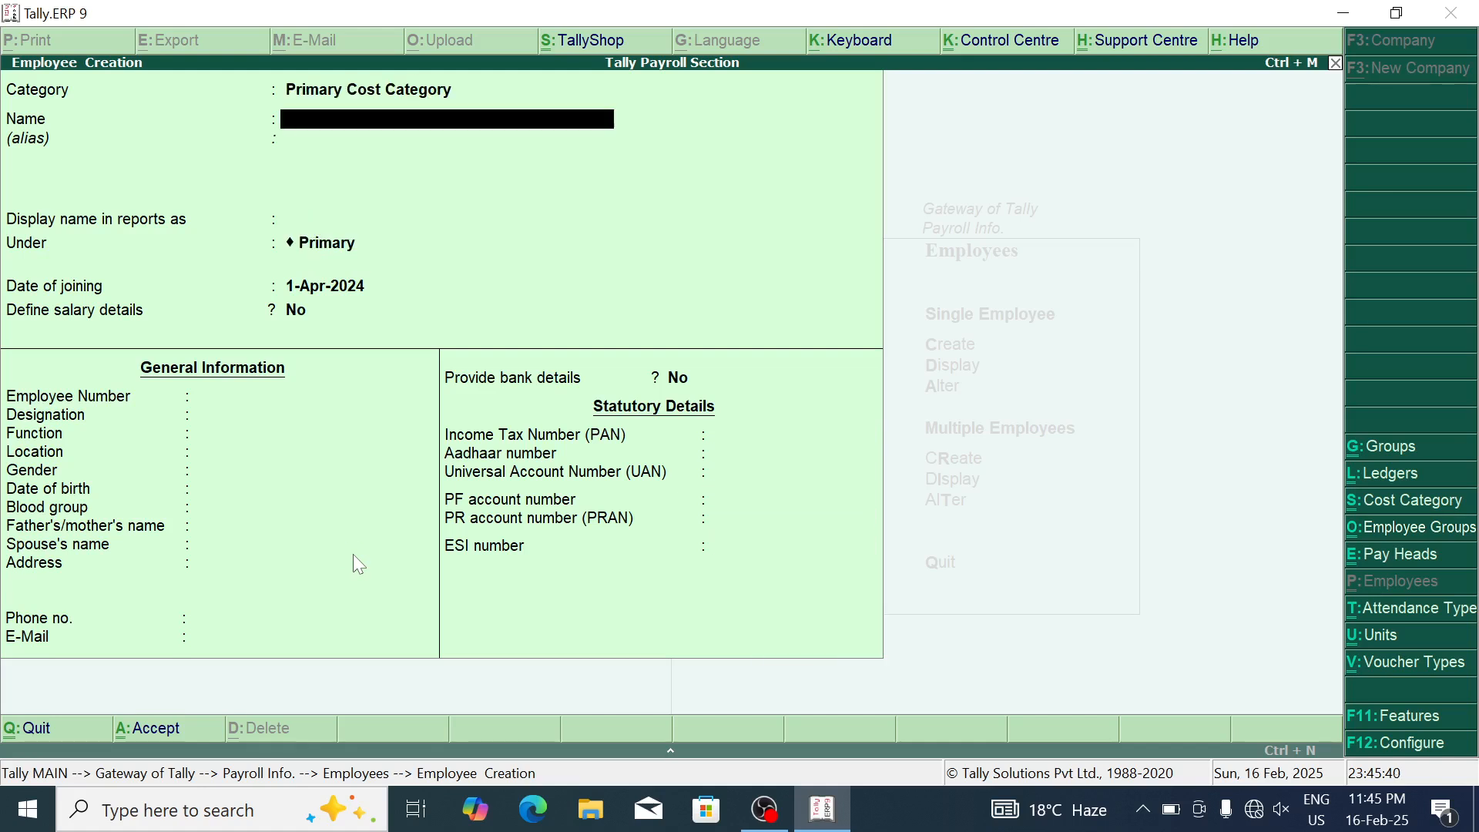
Step: Save an employee under category RAMA Hospital, group RAMA Security Department
{"action": "key", "text": "BackSpace"}
{"action": "key", "text": "Down"}
{"action": "key", "text": "Down"}
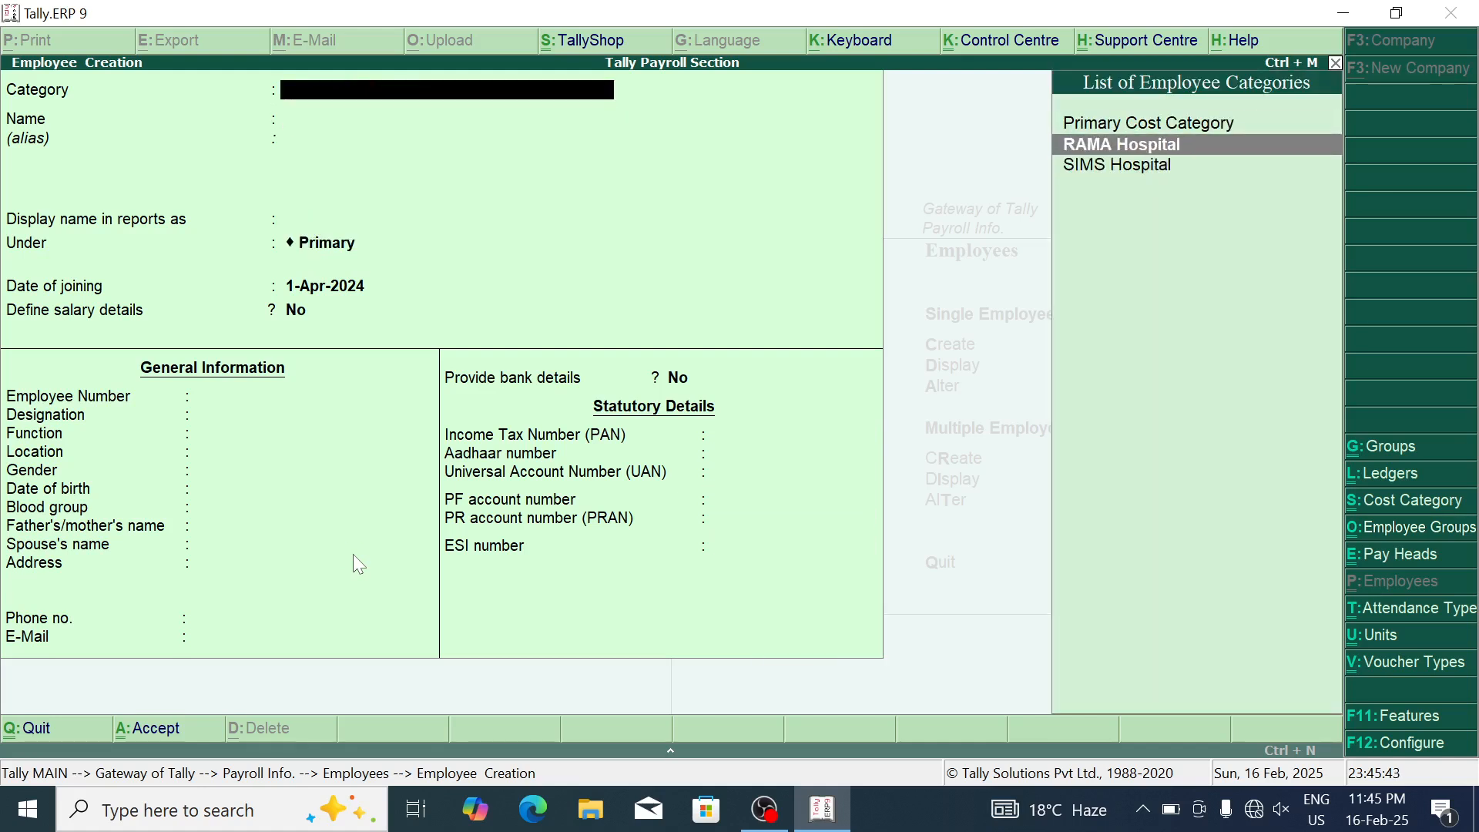
{"action": "key", "text": "Up"}
{"action": "key", "text": "Return"}
{"action": "type", "text": "Am"}
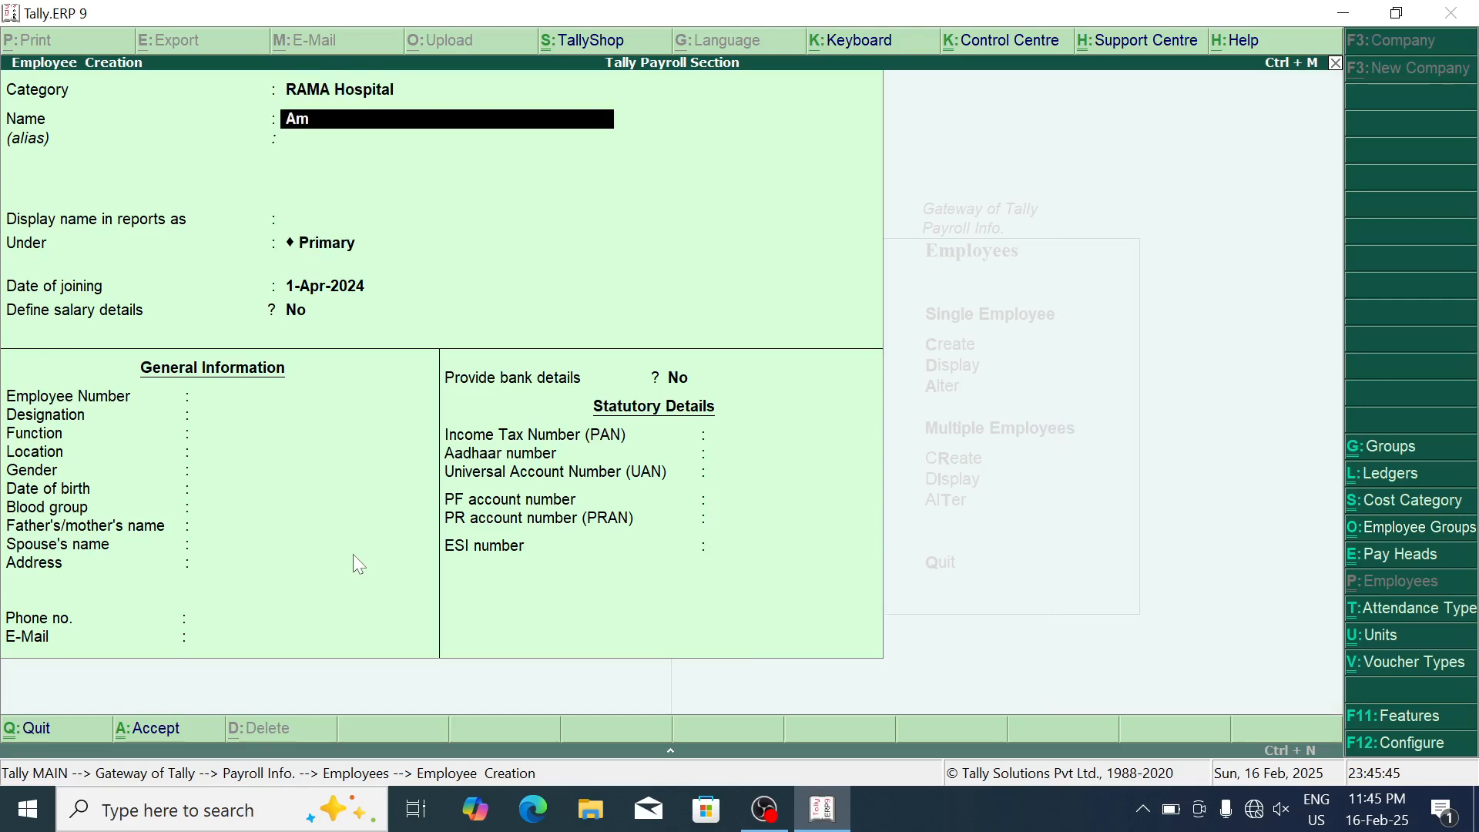
{"action": "key", "text": "BackSpace"}
{"action": "type", "text": "nil"}
{"action": "key", "text": "Return"}
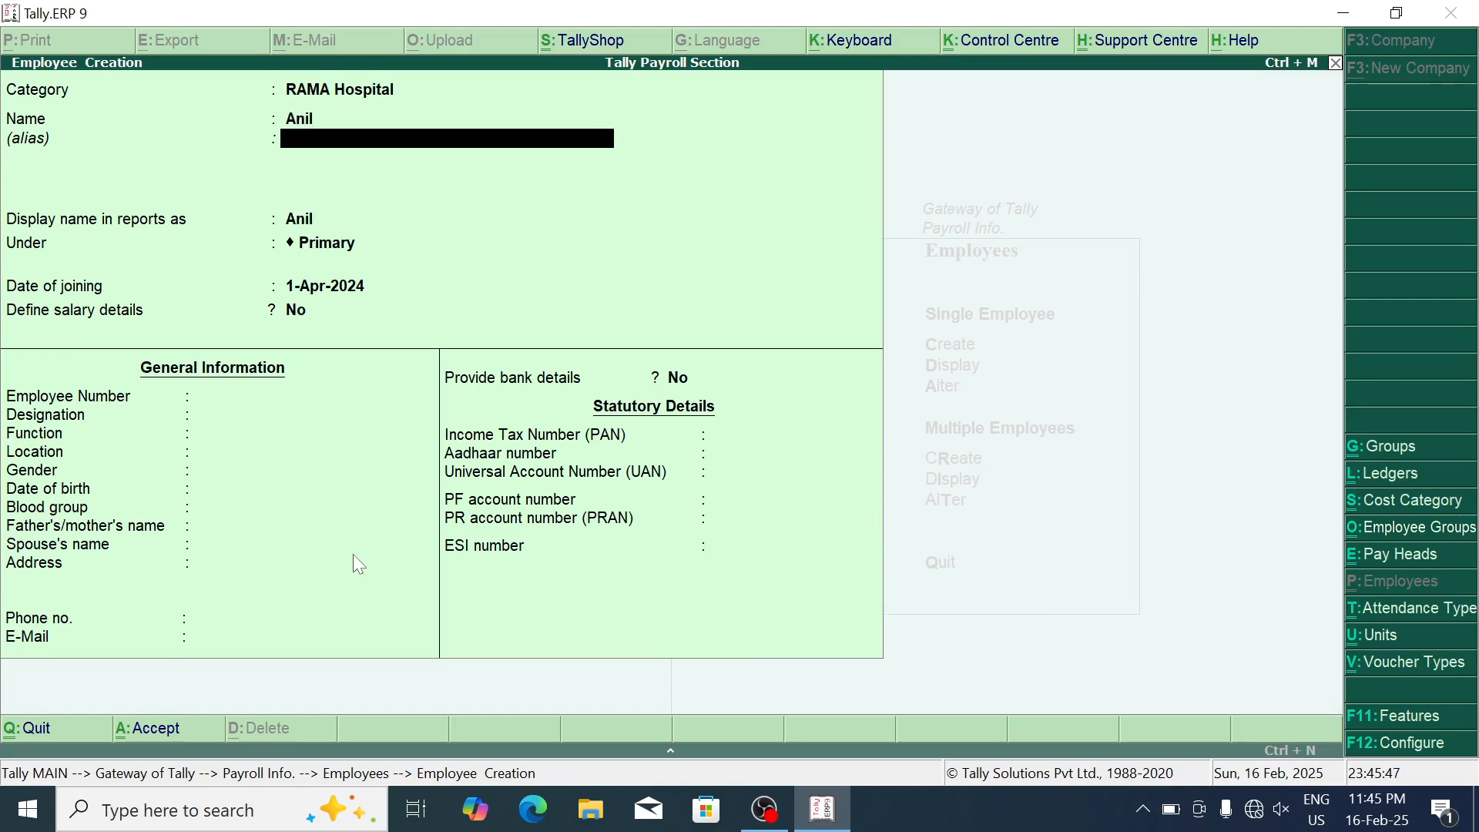
{"action": "key", "text": "Return"}
{"action": "key", "text": "Down"}
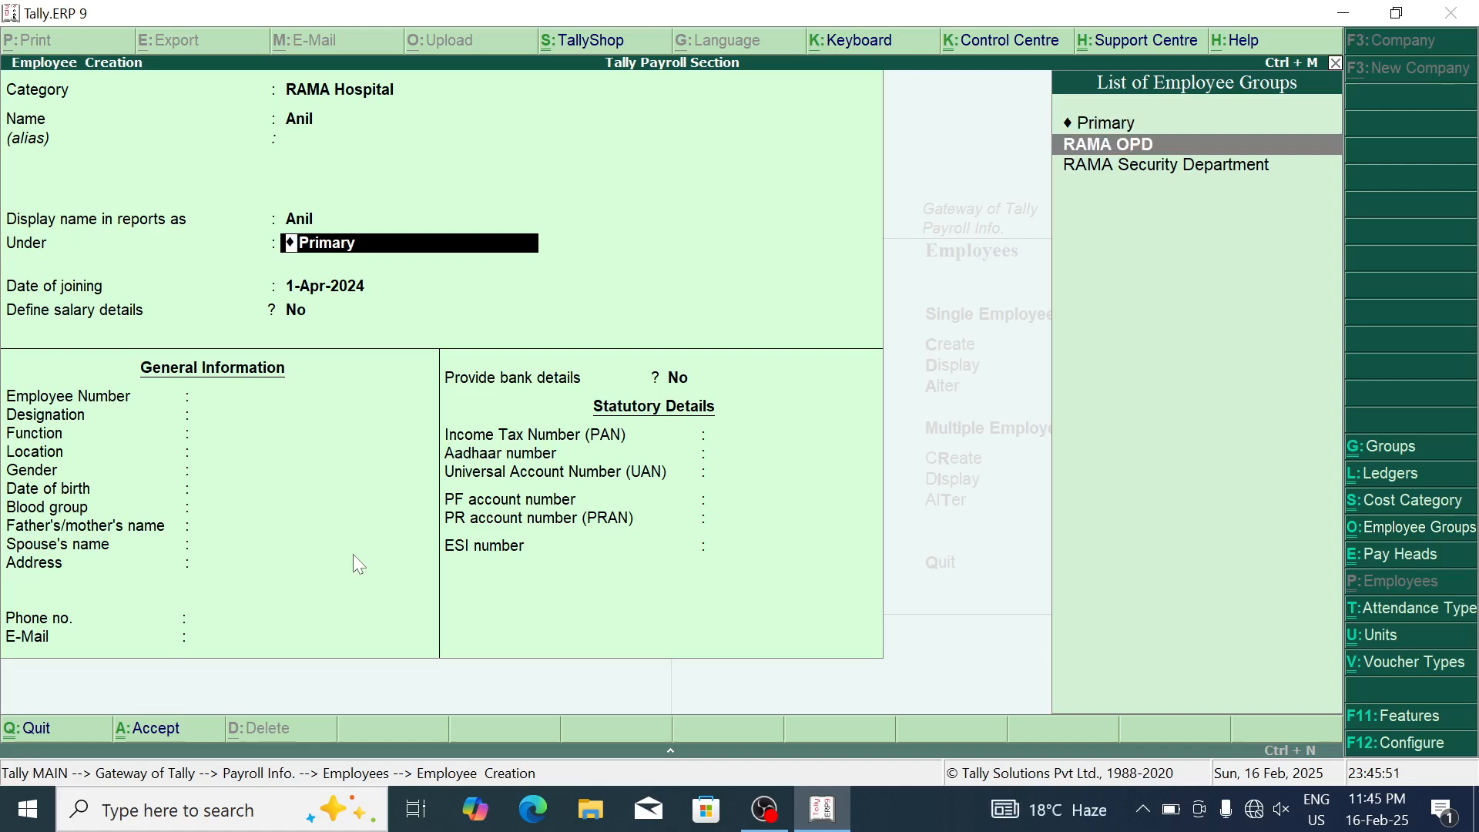
{"action": "key", "text": "Down"}
{"action": "key", "text": "Return"}
{"action": "key", "text": "Return"}
{"action": "key", "text": "Return"}
{"action": "key", "text": "Return"}
{"action": "key", "text": "Return"}
{"action": "key", "text": "Return"}
{"action": "key", "text": "Return"}
{"action": "key", "text": "Return"}
{"action": "key", "text": "Return"}
{"action": "key", "text": "Return"}
{"action": "key", "text": "Return"}
{"action": "key", "text": "Return"}
{"action": "key", "text": "Return"}
{"action": "key", "text": "Return"}
{"action": "key", "text": "Return"}
{"action": "key", "text": "Return"}
{"action": "key", "text": "Return"}
{"action": "key", "text": "Return"}
{"action": "key", "text": "Return"}
{"action": "key", "text": "Return"}
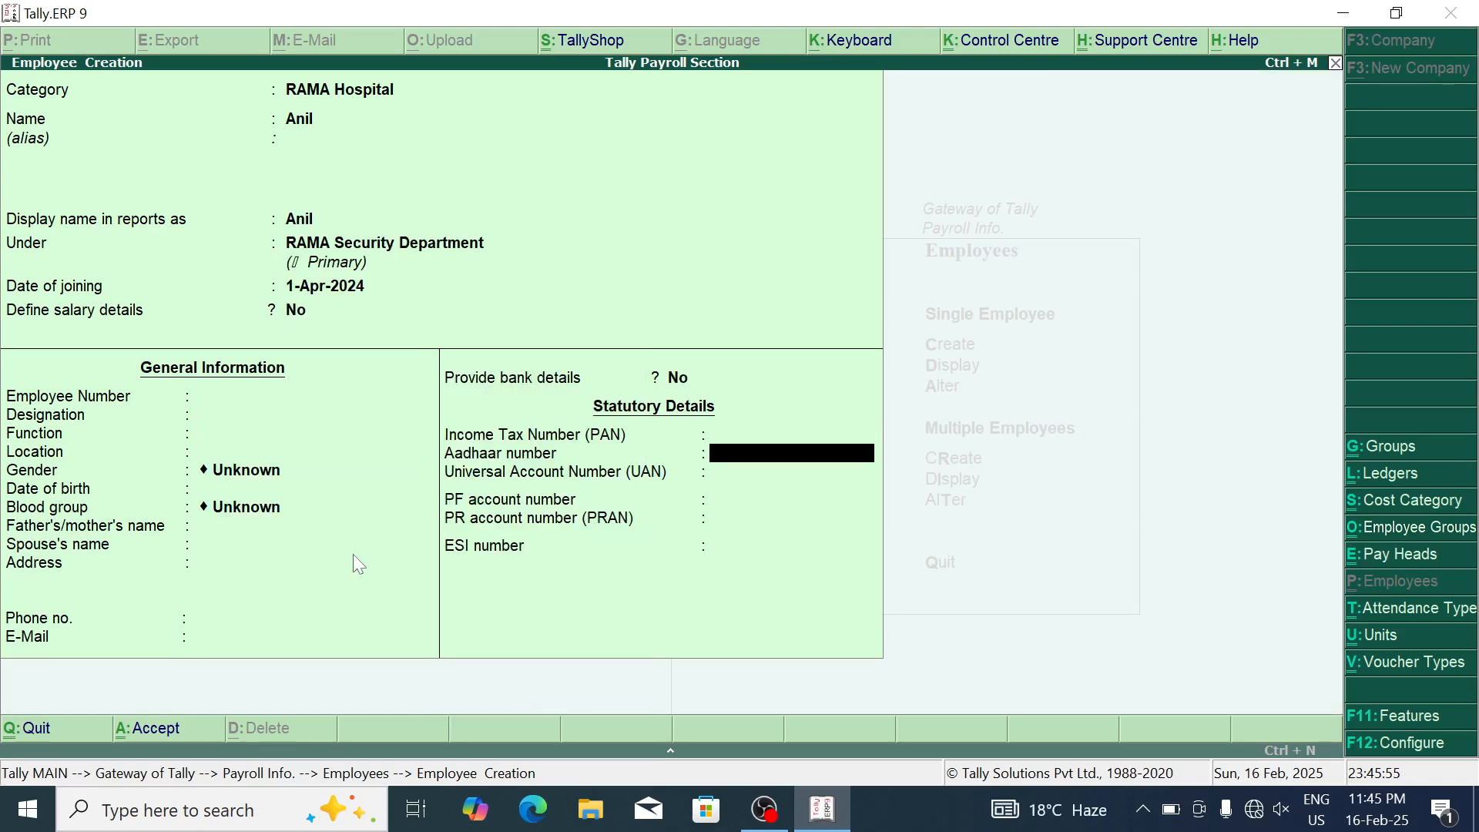
{"action": "key", "text": "Return"}
{"action": "key", "text": "Return"}
{"action": "type", "text": "Sun"}
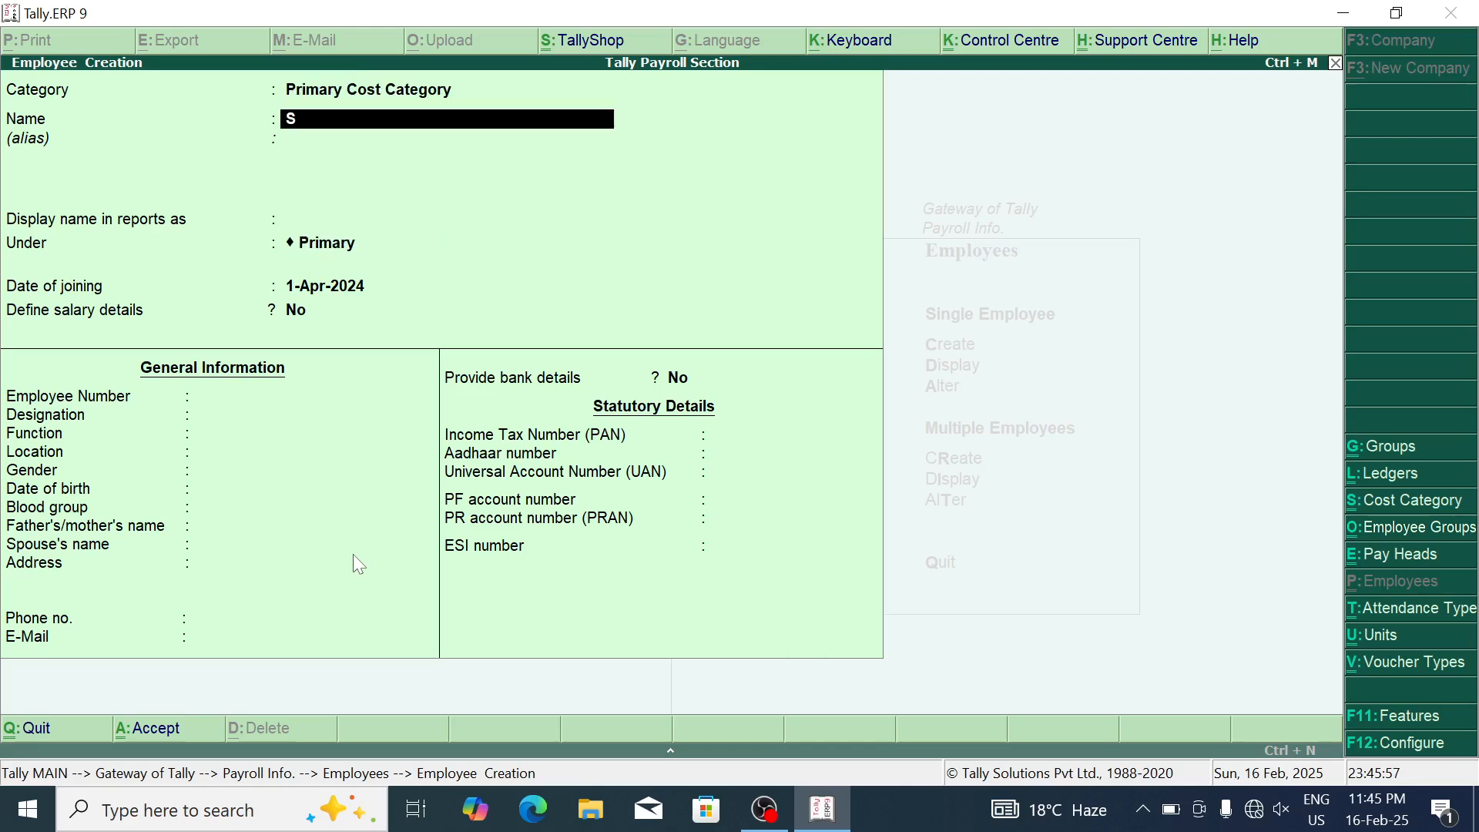
{"action": "key", "text": "Return"}
Step: Save a second RAMA Hospital employee in the RAMA OPD group and close Employee Creation
{"action": "key", "text": "Up"}
{"action": "key", "text": "Up"}
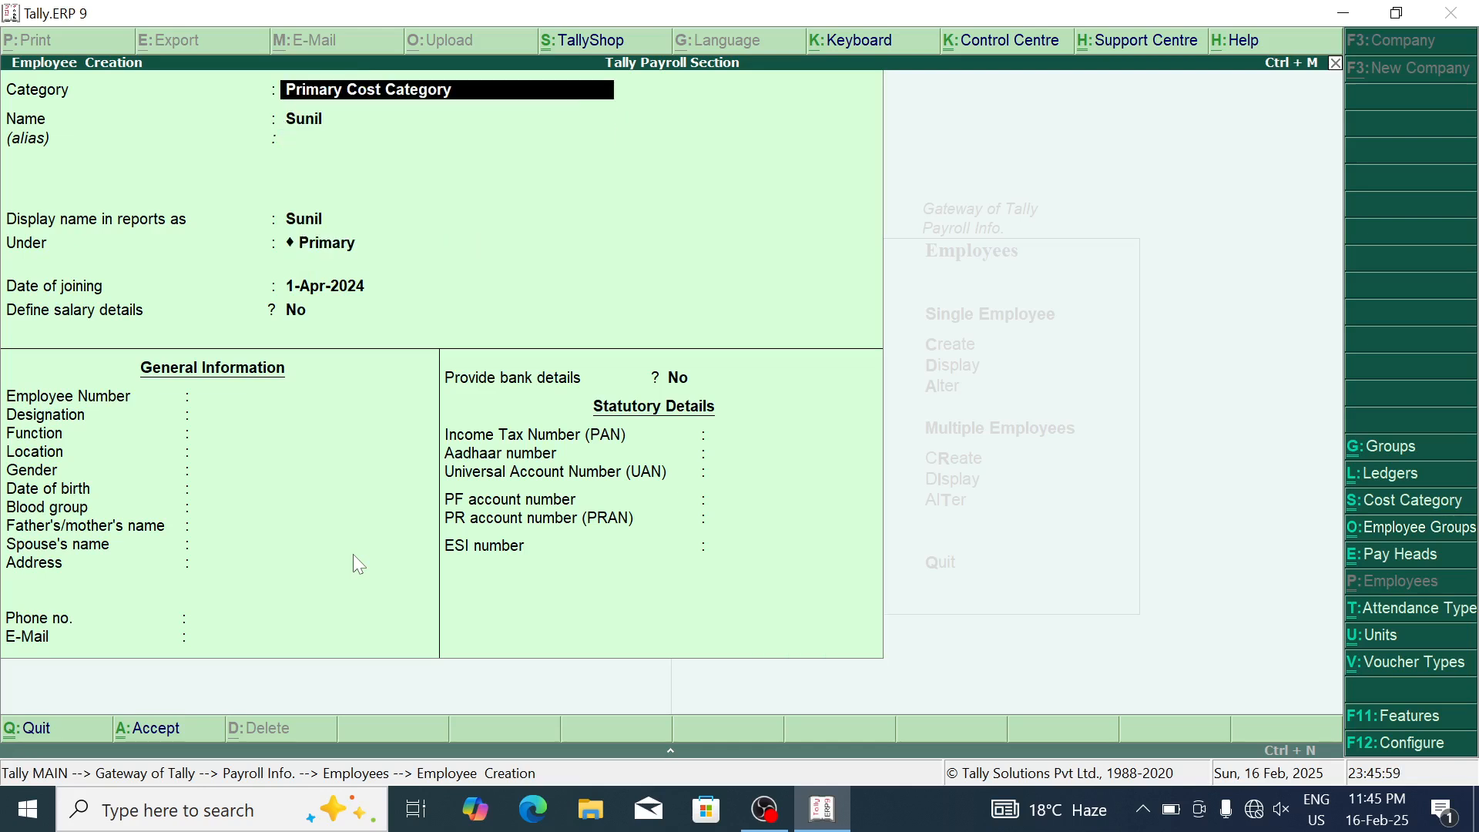
{"action": "key", "text": "BackSpace"}
{"action": "key", "text": "Down"}
{"action": "key", "text": "Down"}
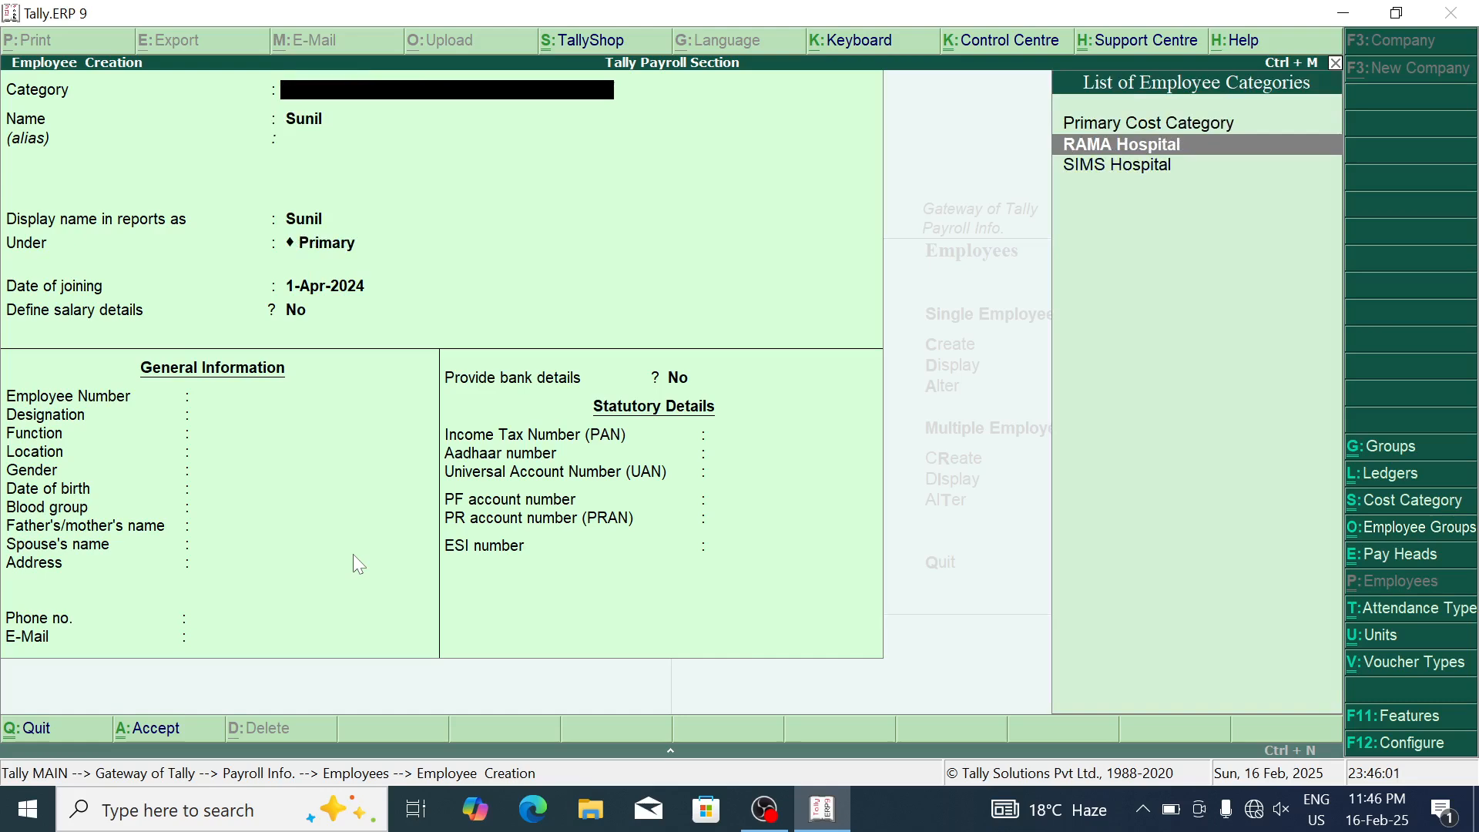
{"action": "key", "text": "Return"}
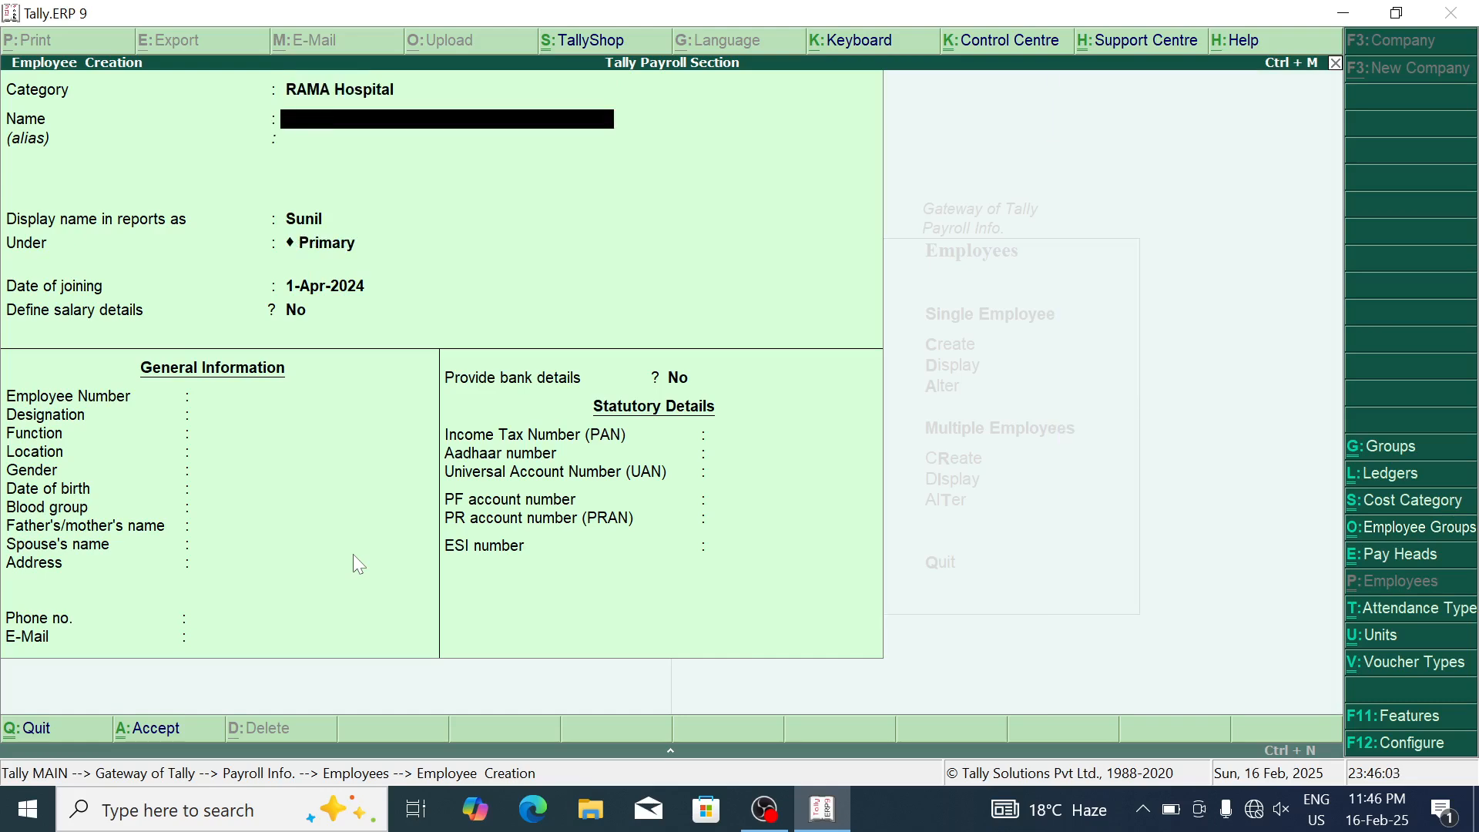
{"action": "type", "text": "SUnil"}
{"action": "key", "text": "BackSpace"}
{"action": "key", "text": "BackSpace"}
{"action": "key", "text": "BackSpace"}
{"action": "key", "text": "BackSpace"}
{"action": "type", "text": "unil"}
{"action": "key", "text": "Return"}
{"action": "key", "text": "Return"}
{"action": "key", "text": "Return"}
{"action": "key", "text": "Down"}
{"action": "key", "text": "Return"}
{"action": "key", "text": "Return"}
{"action": "key", "text": "Return"}
{"action": "key", "text": "Return"}
{"action": "key", "text": "Return"}
{"action": "key", "text": "Return"}
{"action": "key", "text": "Return"}
{"action": "key", "text": "Return"}
{"action": "key", "text": "Return"}
{"action": "key", "text": "Return"}
{"action": "key", "text": "Return"}
{"action": "key", "text": "Return"}
{"action": "key", "text": "Return"}
{"action": "key", "text": "Return"}
{"action": "key", "text": "Return"}
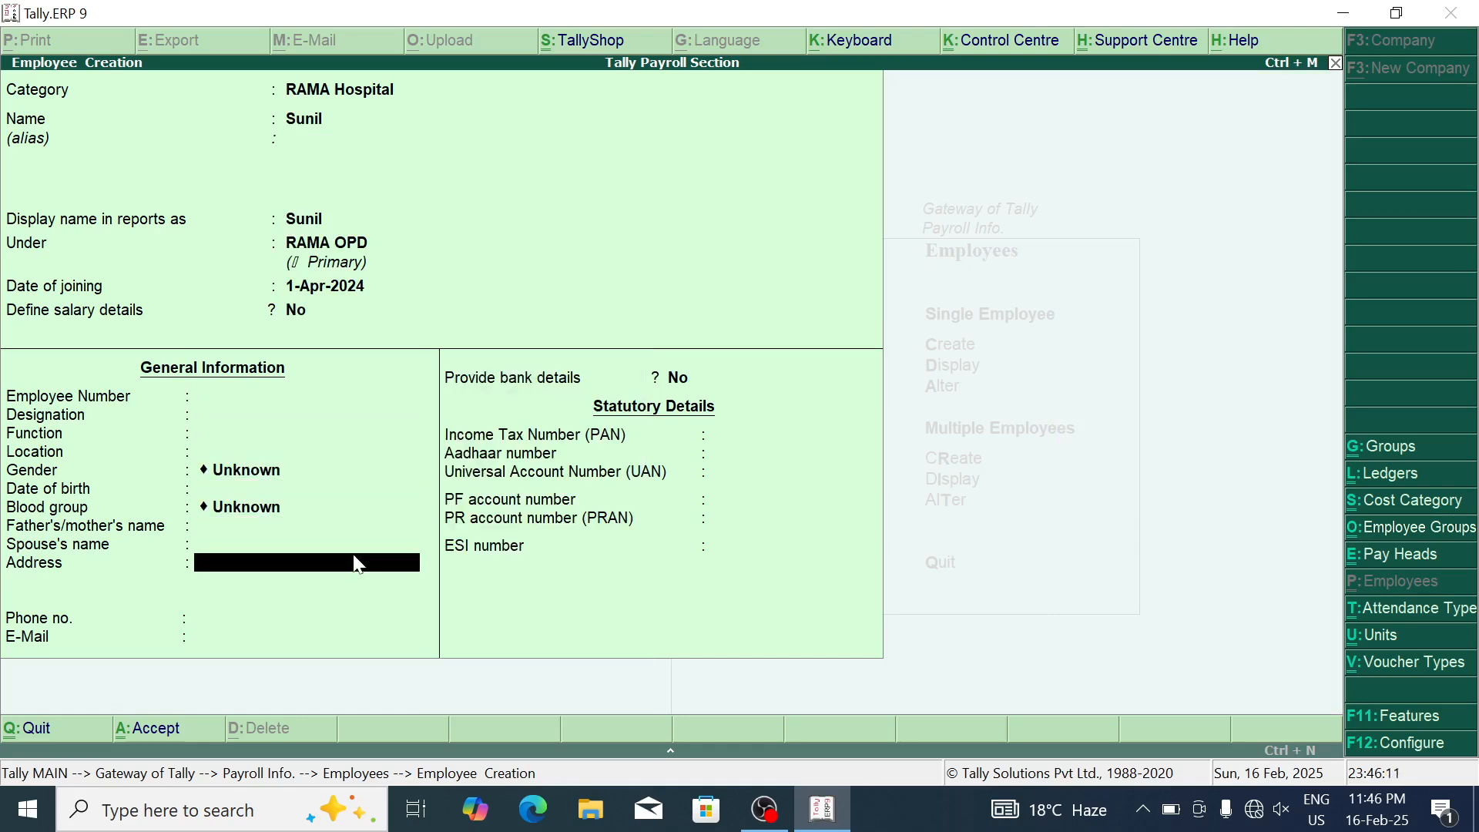
{"action": "key", "text": "Return"}
{"action": "key", "text": "Return"}
{"action": "key", "text": "Return"}
{"action": "key", "text": "Return"}
{"action": "key", "text": "Return"}
{"action": "key", "text": "Return"}
{"action": "key", "text": "Return"}
{"action": "key", "text": "Return"}
{"action": "key", "text": "Escape"}
{"action": "key", "text": "Escape"}
Step: Display two saved employee records from the List of Employees, then return to Payroll Info
{"action": "key", "text": "Return"}
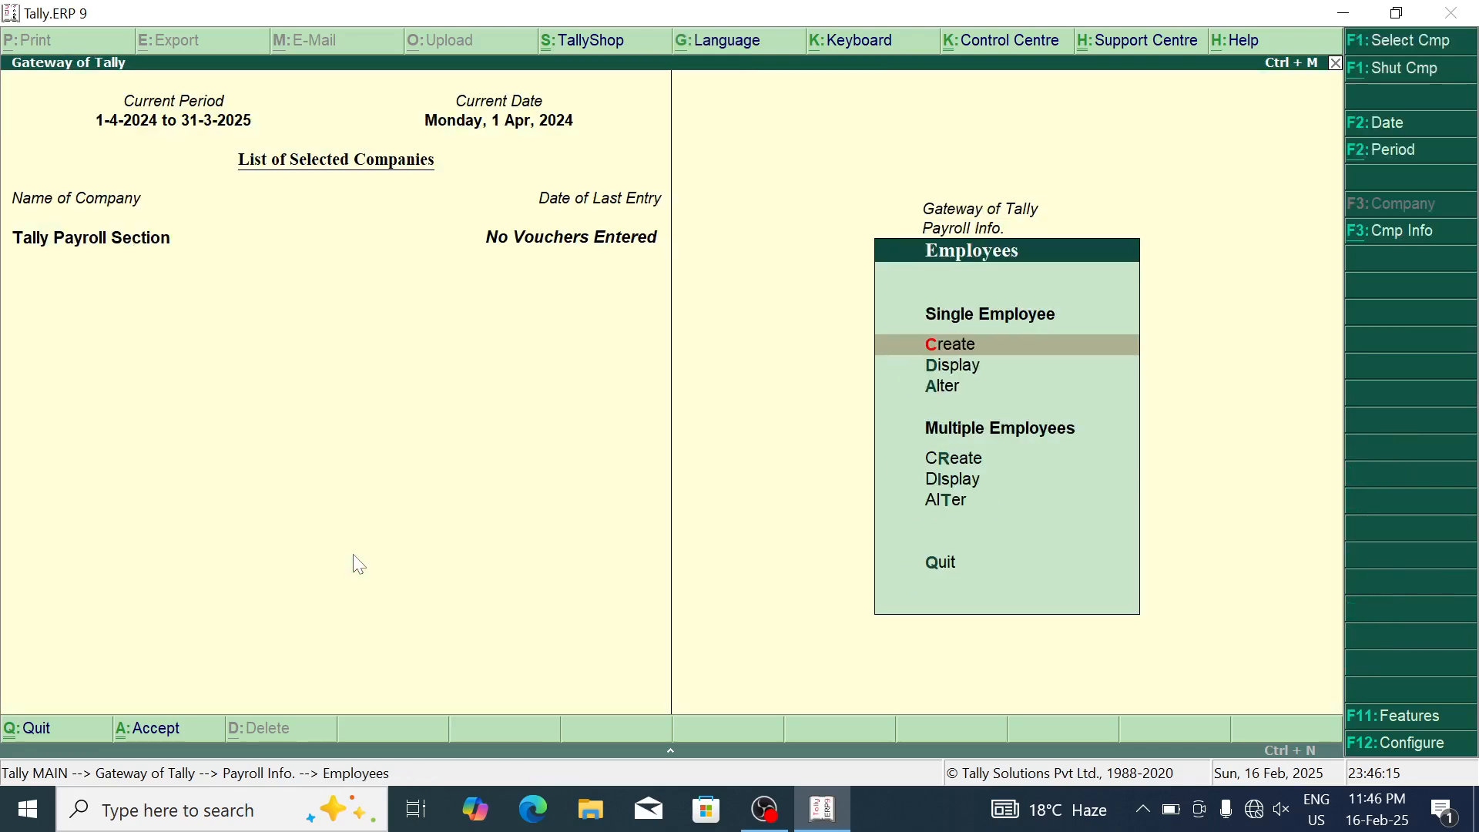
{"action": "key", "text": "Down"}
{"action": "key", "text": "Return"}
{"action": "key", "text": "Down"}
{"action": "key", "text": "Down"}
{"action": "key", "text": "Down"}
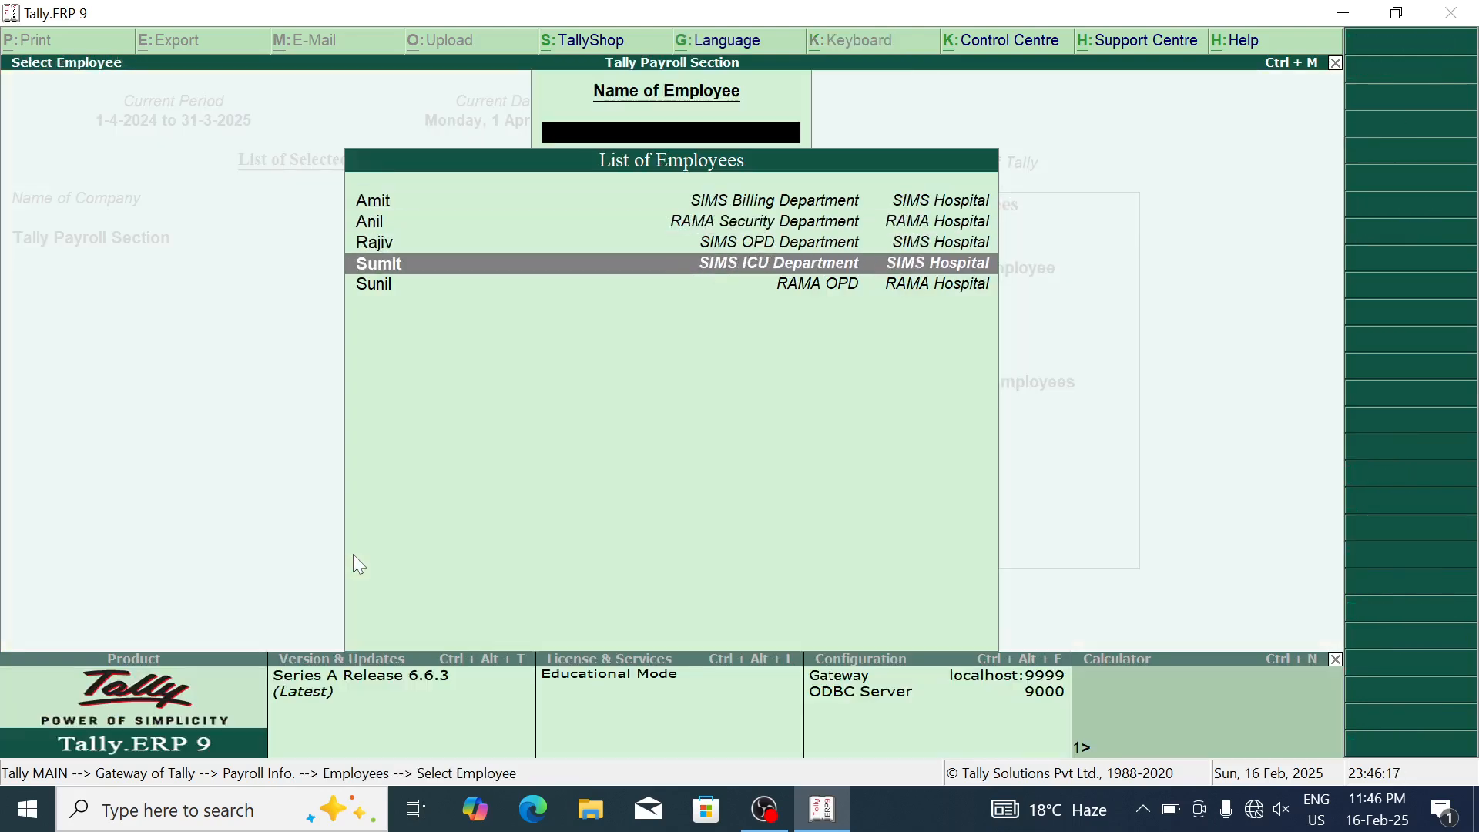
{"action": "key", "text": "Up"}
{"action": "key", "text": "Escape"}
{"action": "key", "text": "Up"}
{"action": "key", "text": "Up"}
{"action": "key", "text": "Return"}
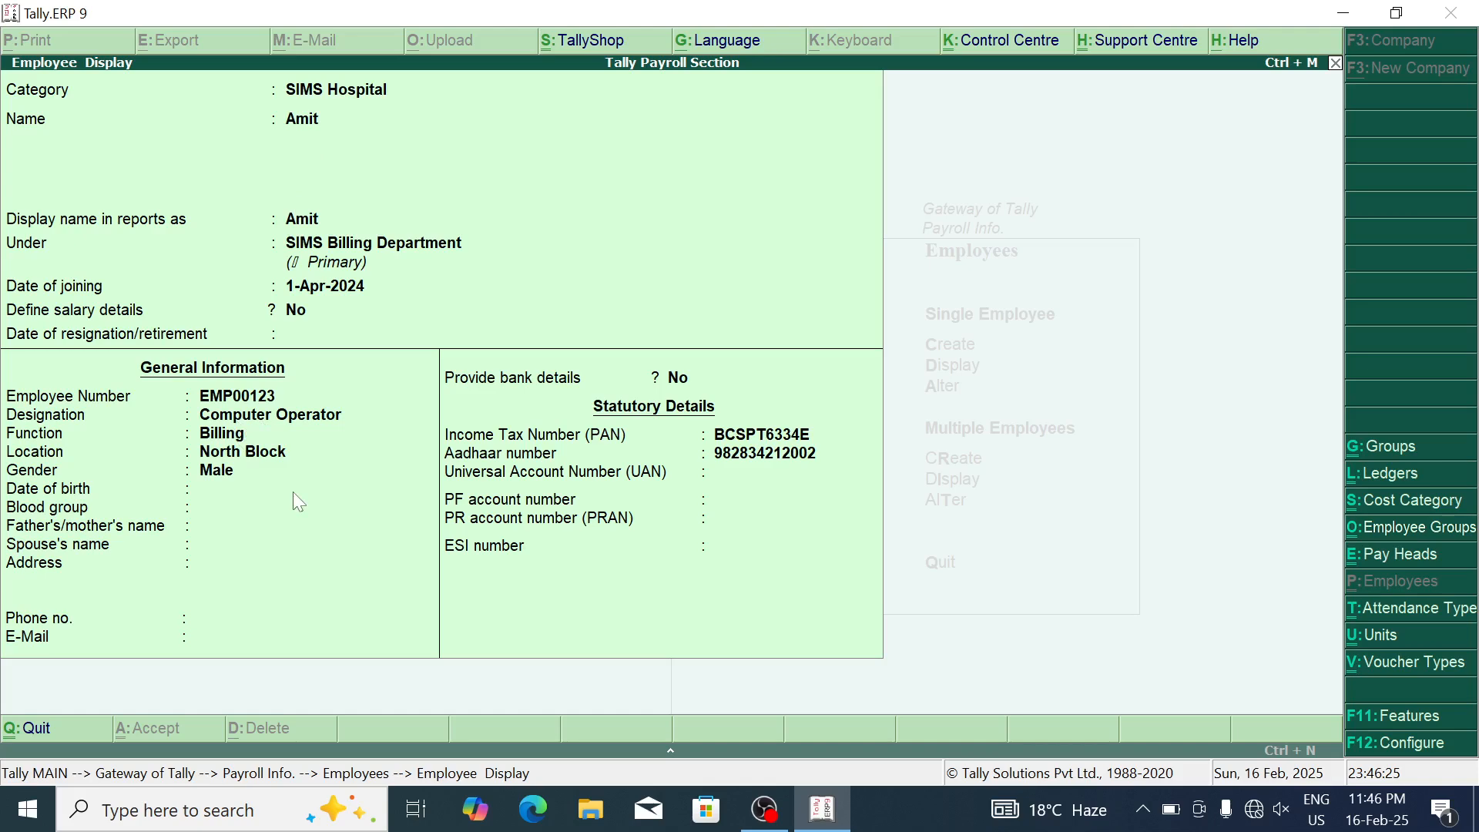
{"action": "key", "text": "Escape"}
{"action": "key", "text": "Escape"}
{"action": "key", "text": "Escape"}
Step: Create simple work units hrs (Hours) and min (Minuts)
{"action": "key", "text": "Down"}
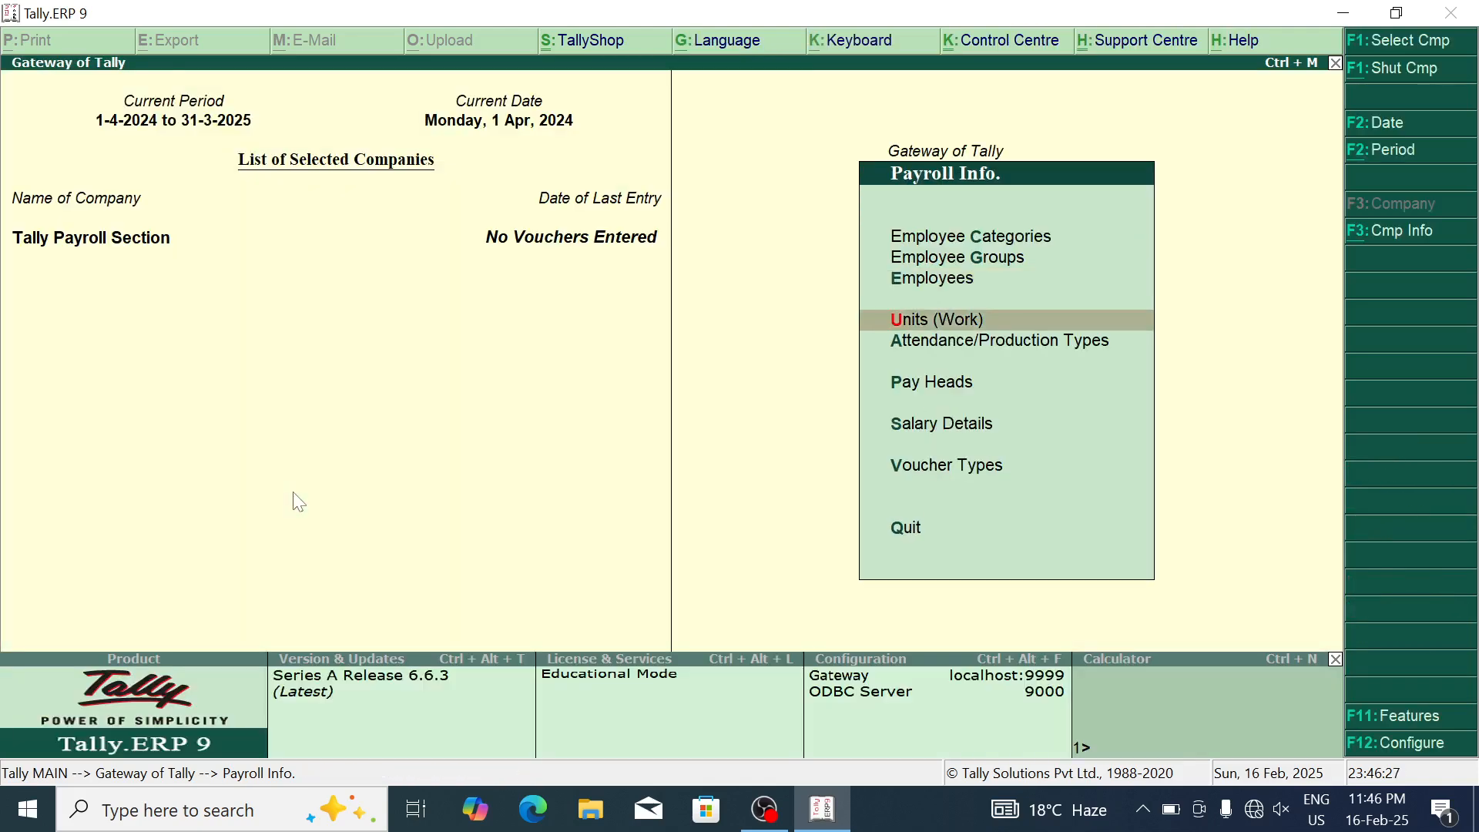
{"action": "key", "text": "Return"}
{"action": "key", "text": "Return"}
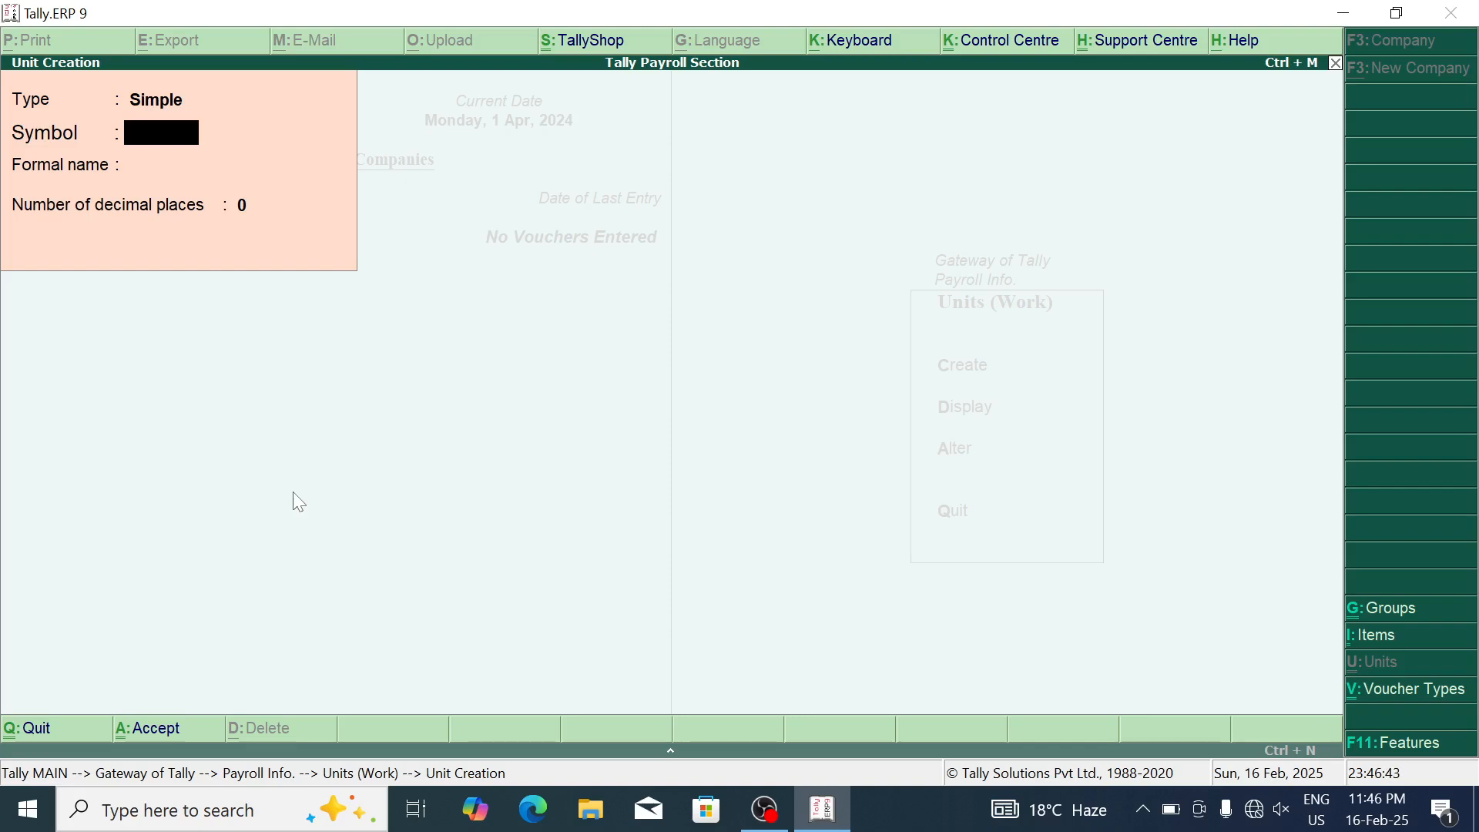
{"action": "type", "text": "hrs"}
{"action": "key", "text": "Return"}
{"action": "type", "text": "Hours"}
{"action": "key", "text": "Return"}
{"action": "key", "text": "Return"}
{"action": "key", "text": "Return"}
{"action": "type", "text": "min"}
{"action": "key", "text": "Return"}
{"action": "type", "text": "Minuts"}
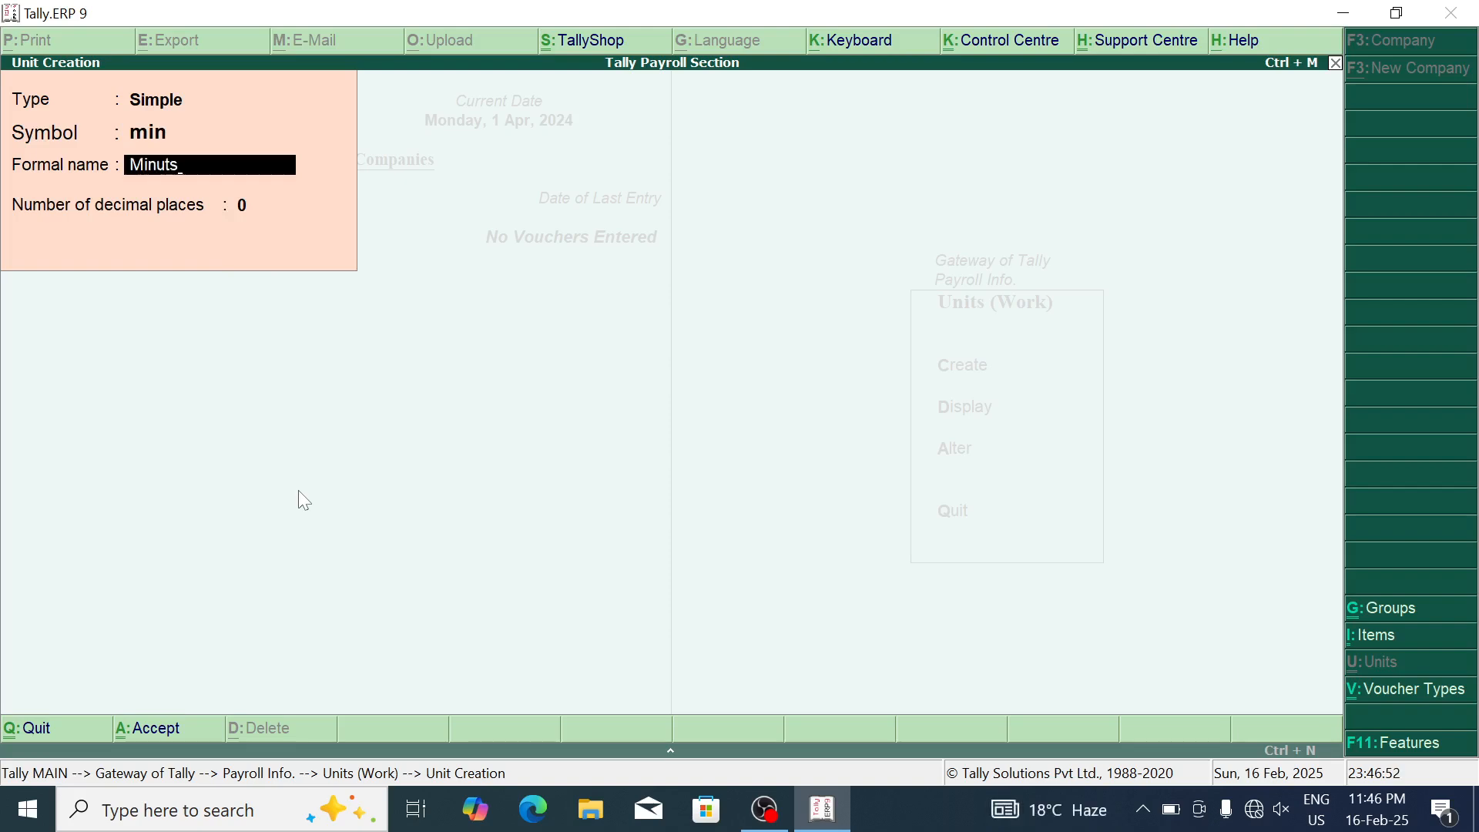
{"action": "key", "text": "Return"}
{"action": "key", "text": "Return"}
{"action": "key", "text": "Return"}
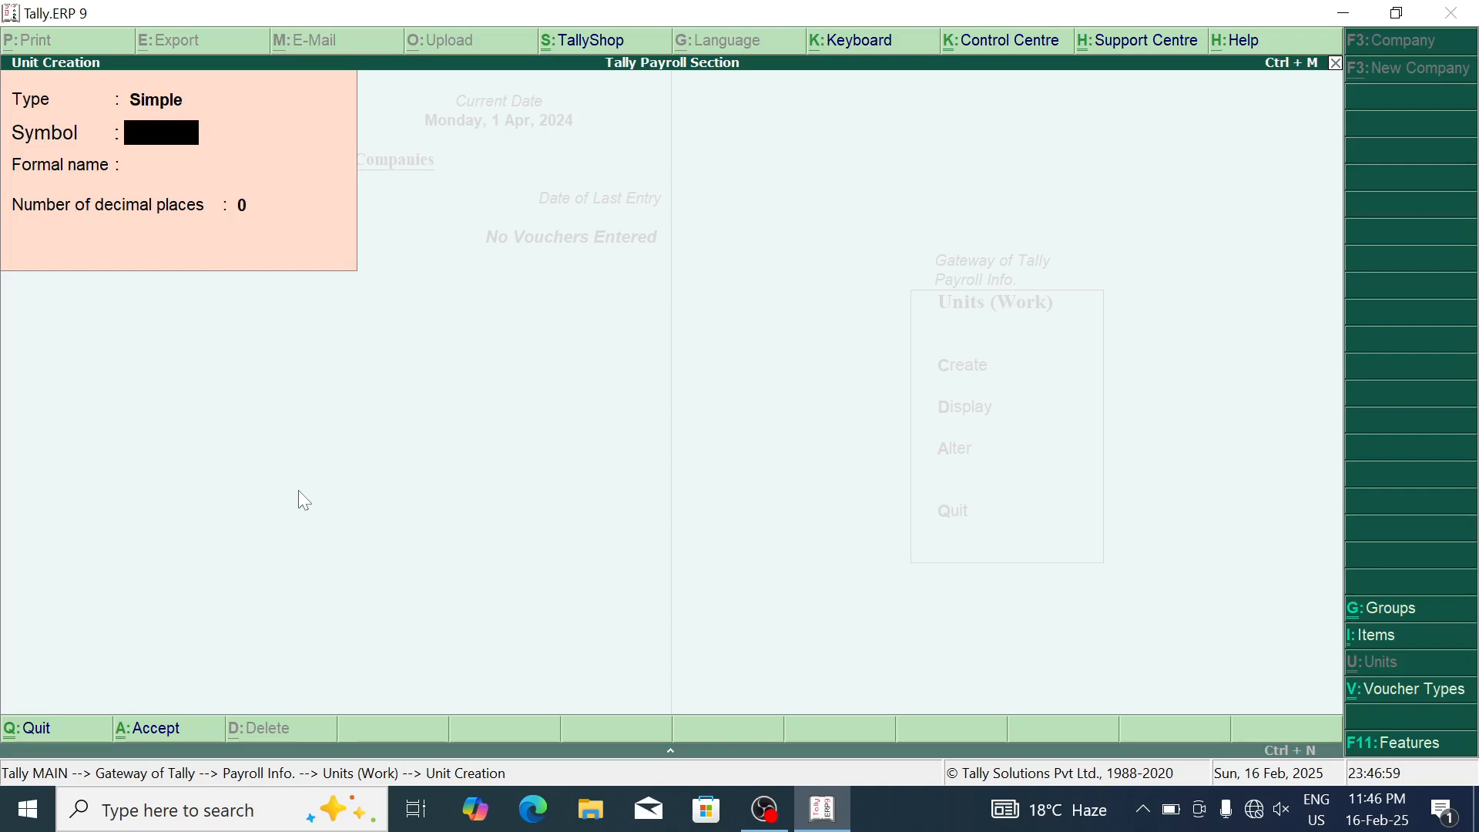
Step: Create the compound unit hrs of 60 min and go back to Payroll Info
{"action": "key", "text": "BackSpace"}
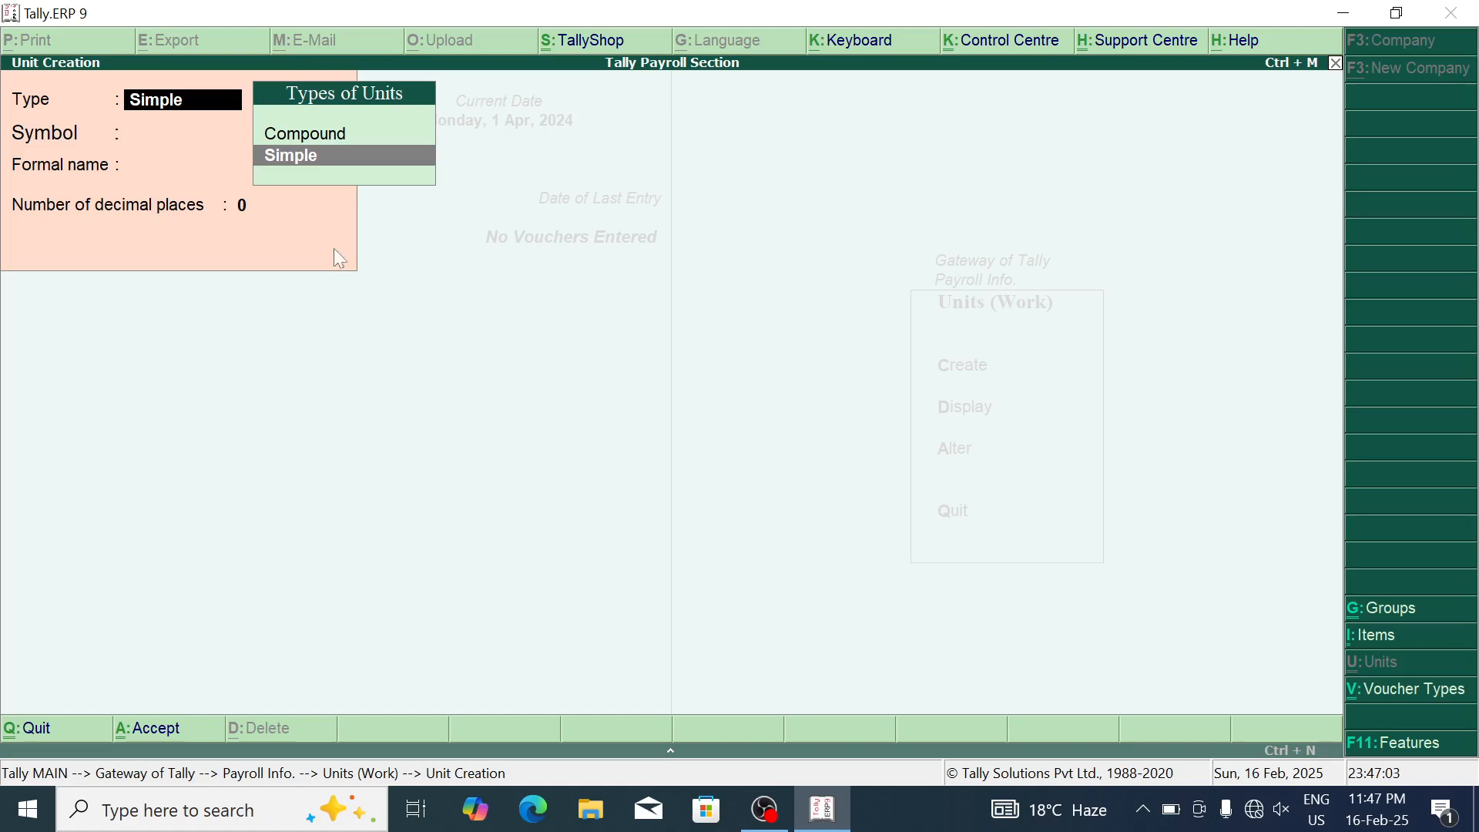
{"action": "left_click", "coordinate": [395, 139]}
{"action": "key", "text": "Return"}
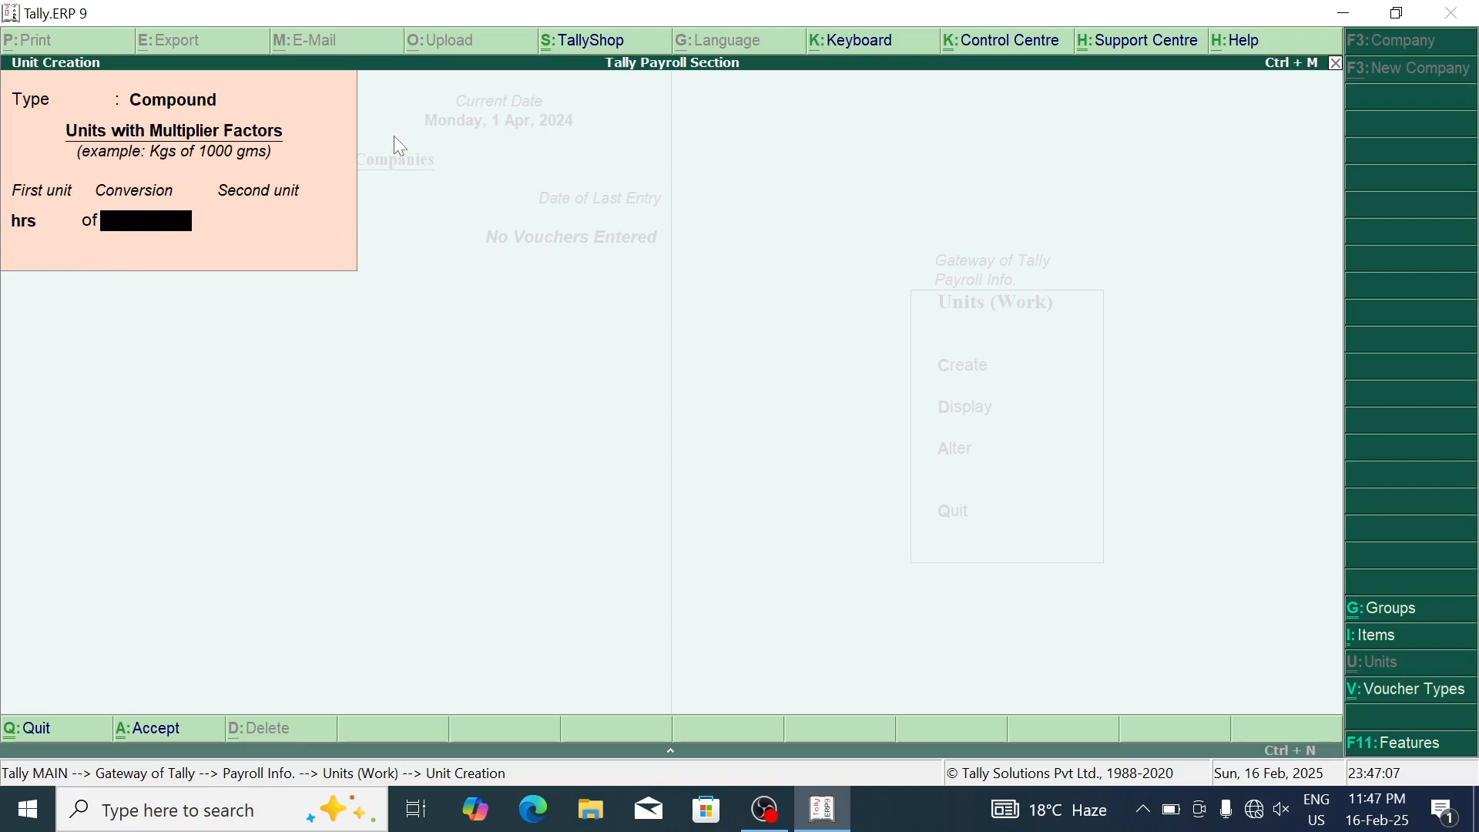
{"action": "type", "text": "60"}
{"action": "key", "text": "Return"}
{"action": "type", "text": "min"}
{"action": "key", "text": "Return"}
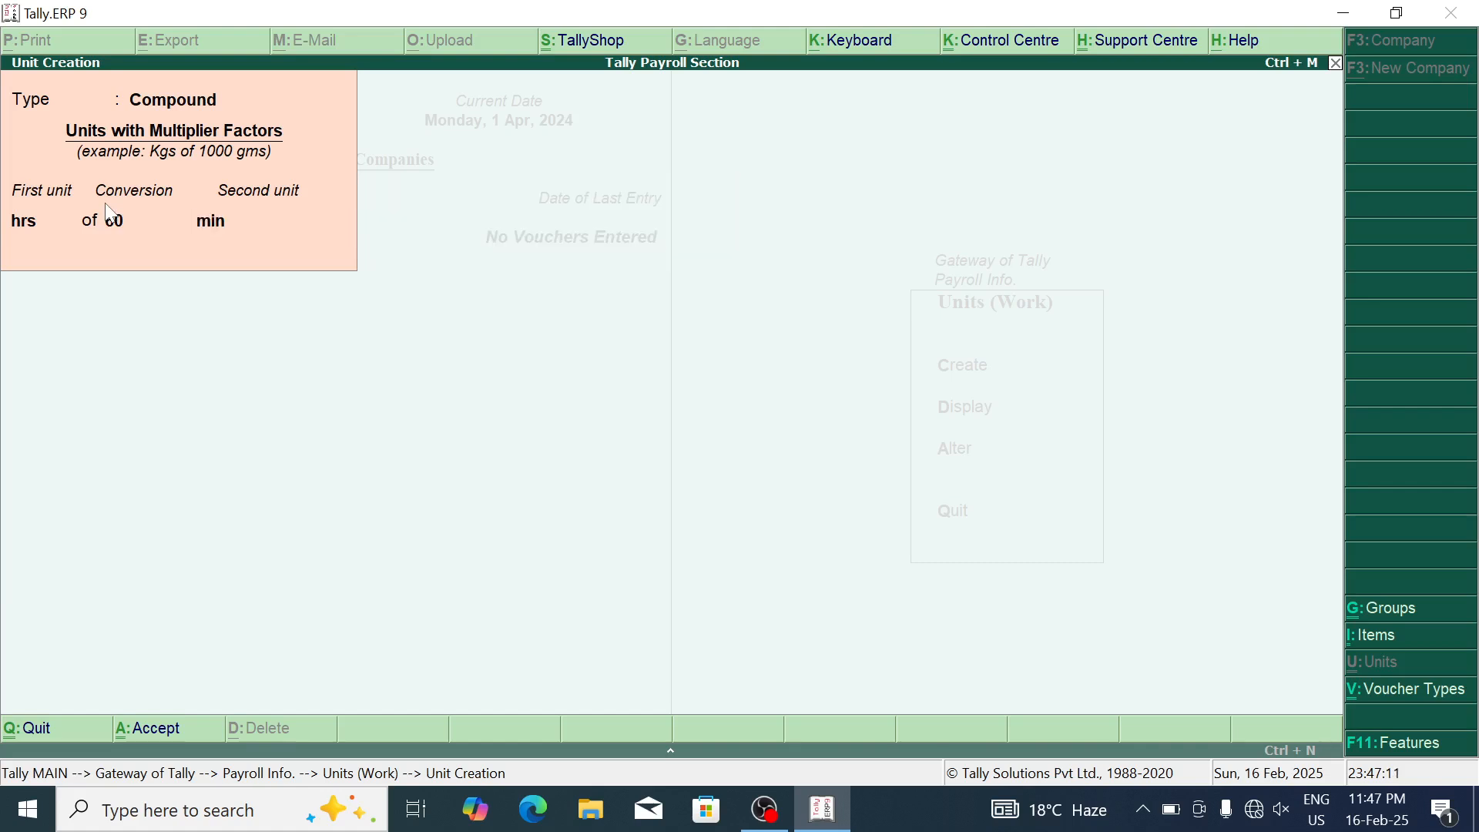
{"action": "key", "text": "Return"}
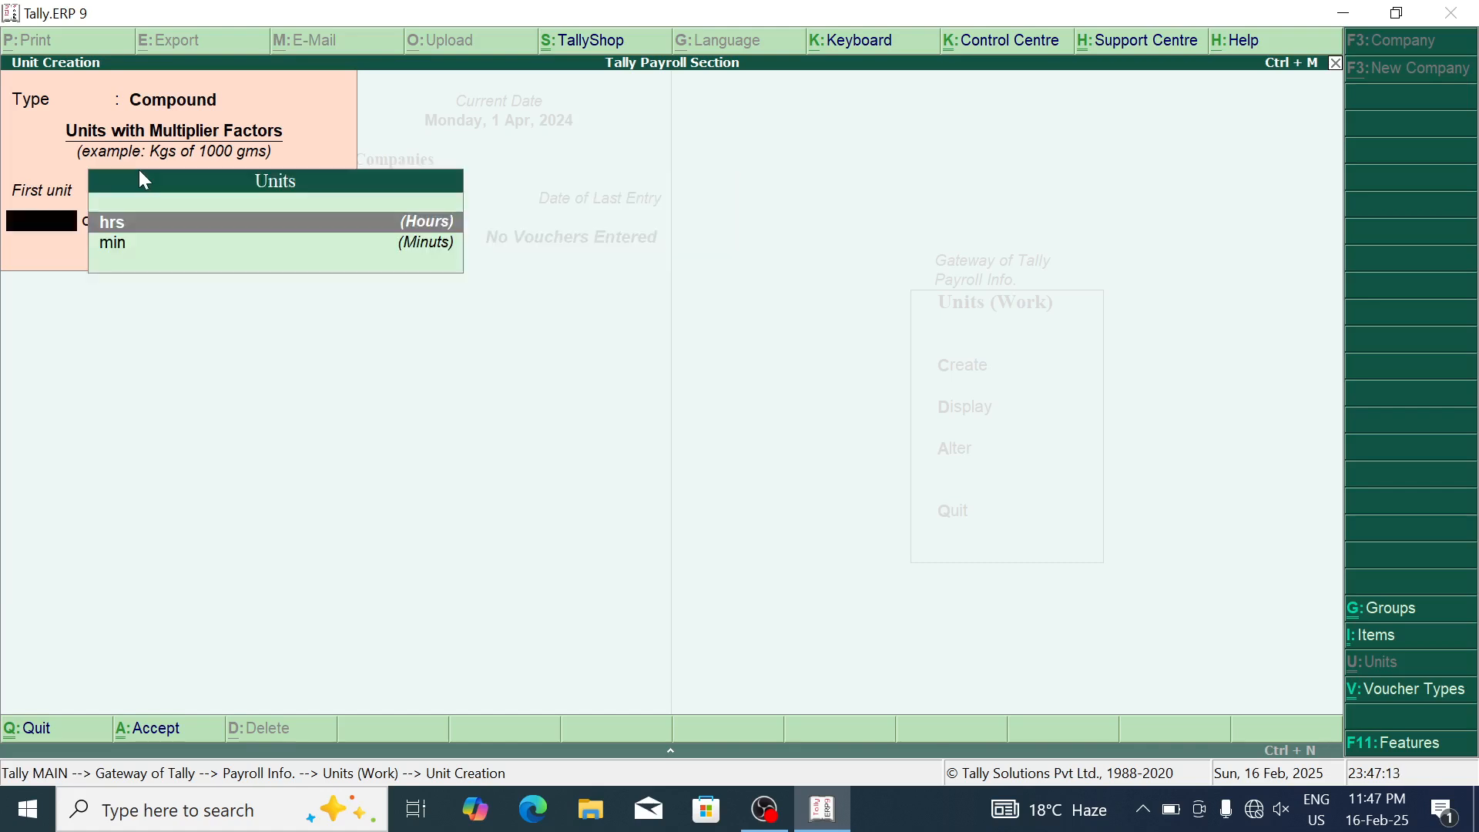
{"action": "key", "text": "Escape"}
{"action": "key", "text": "Return"}
{"action": "key", "text": "Escape"}
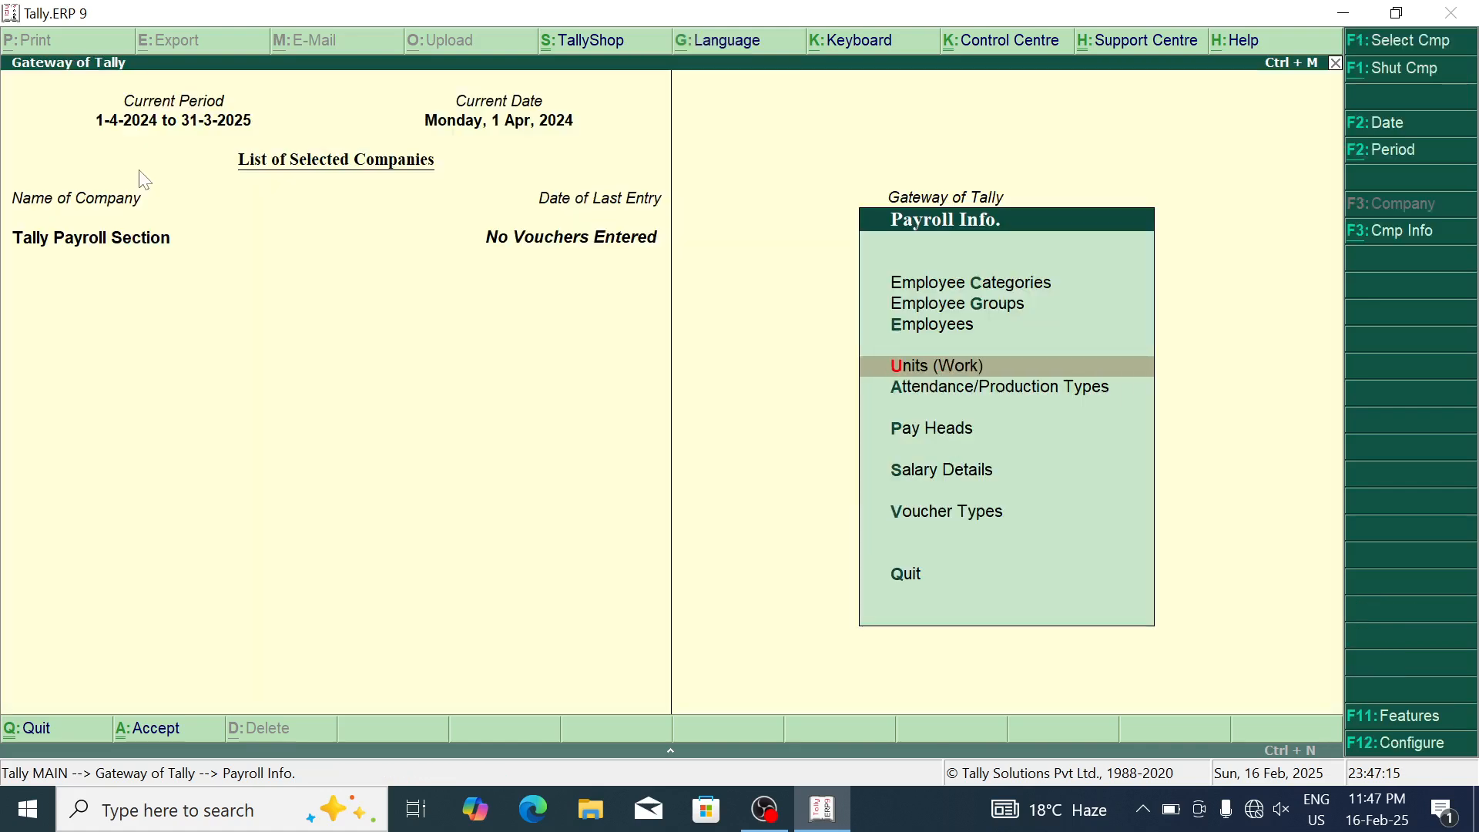
{"action": "key", "text": "Down"}
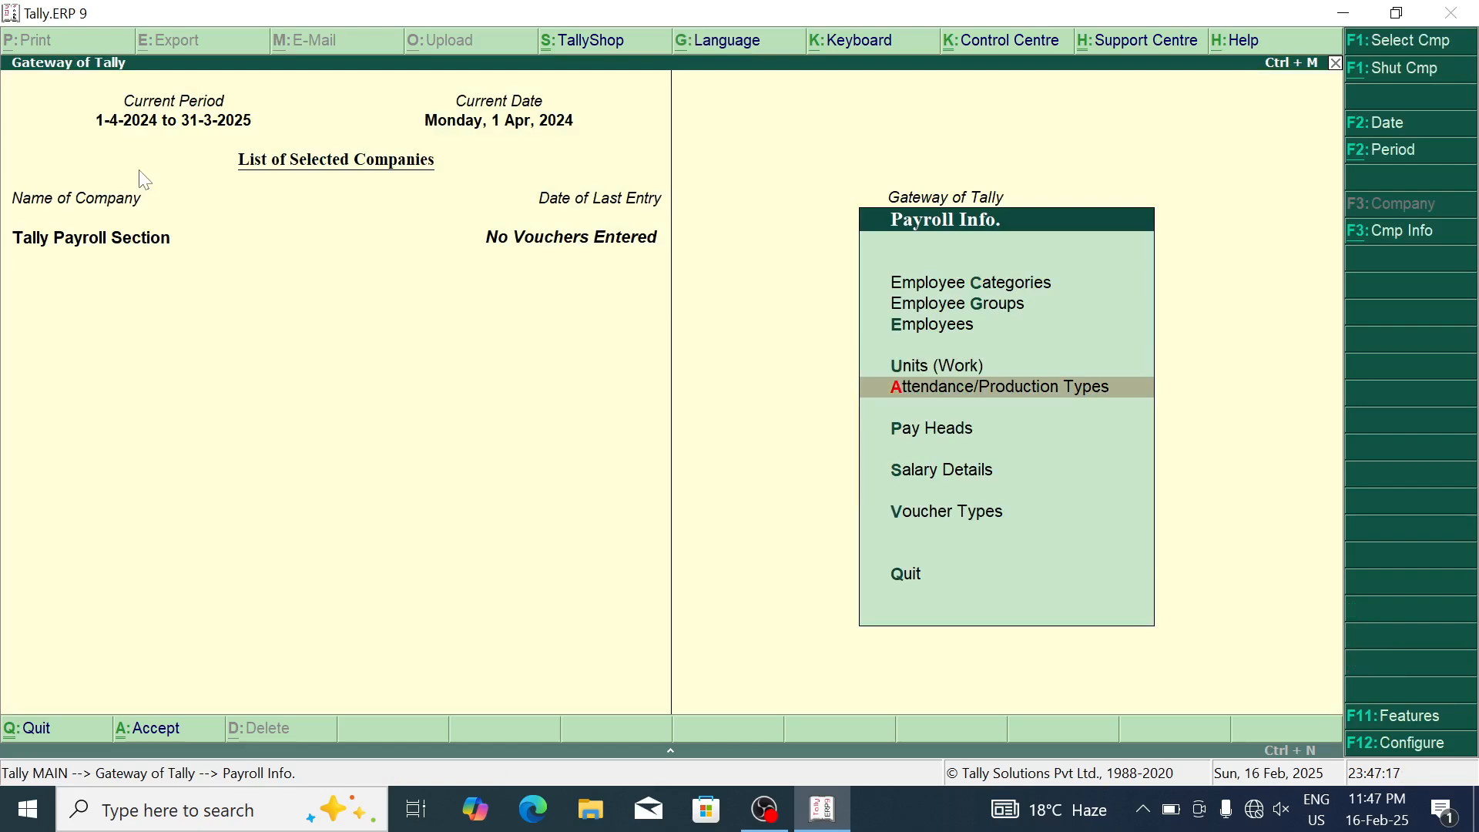
Step: Create attendance type Absent as Leave without Pay
{"action": "key", "text": "Return"}
{"action": "key", "text": "Return"}
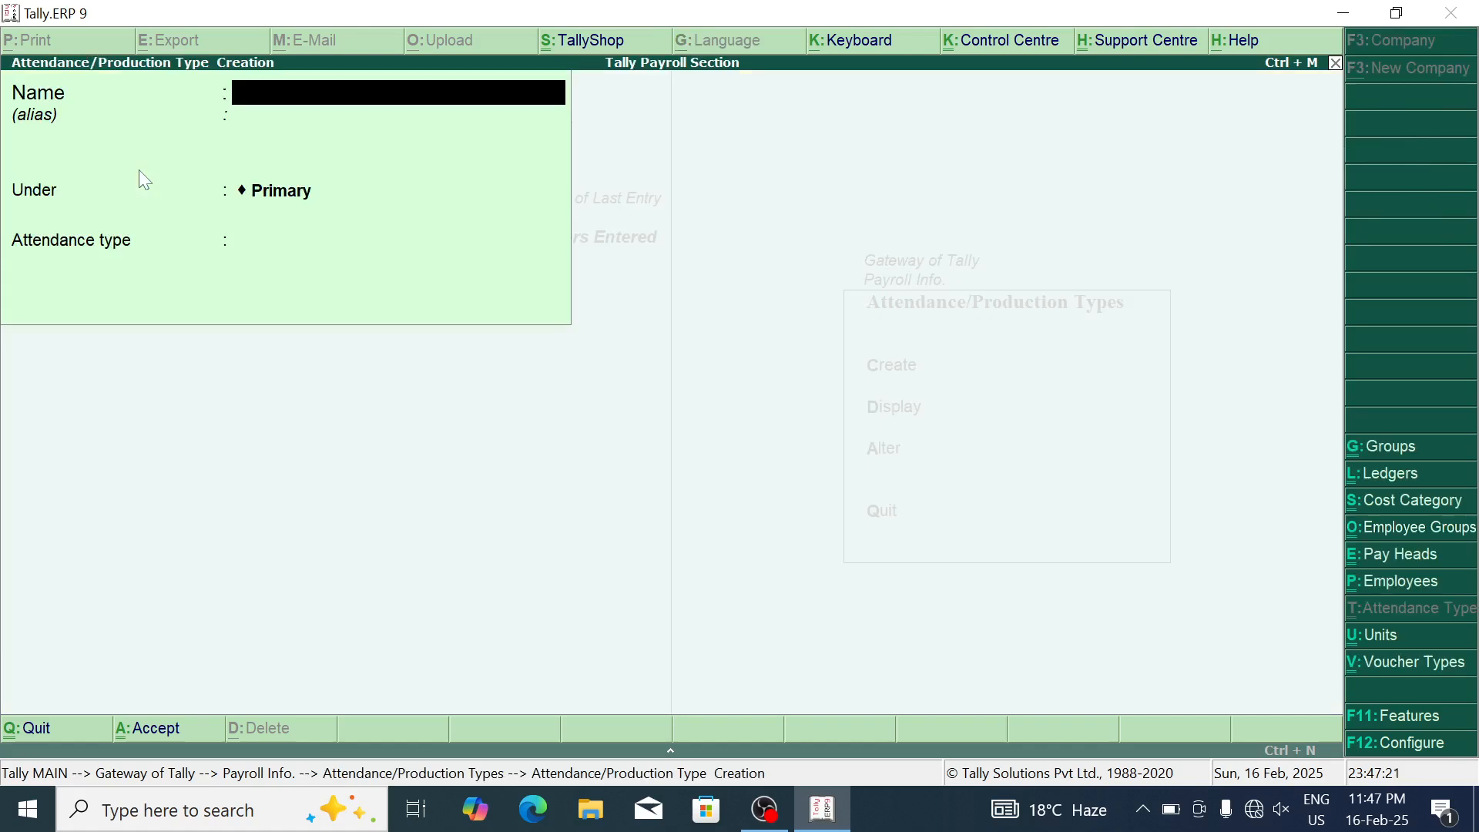
{"action": "type", "text": "Absent"}
{"action": "key", "text": "Return"}
{"action": "key", "text": "Return"}
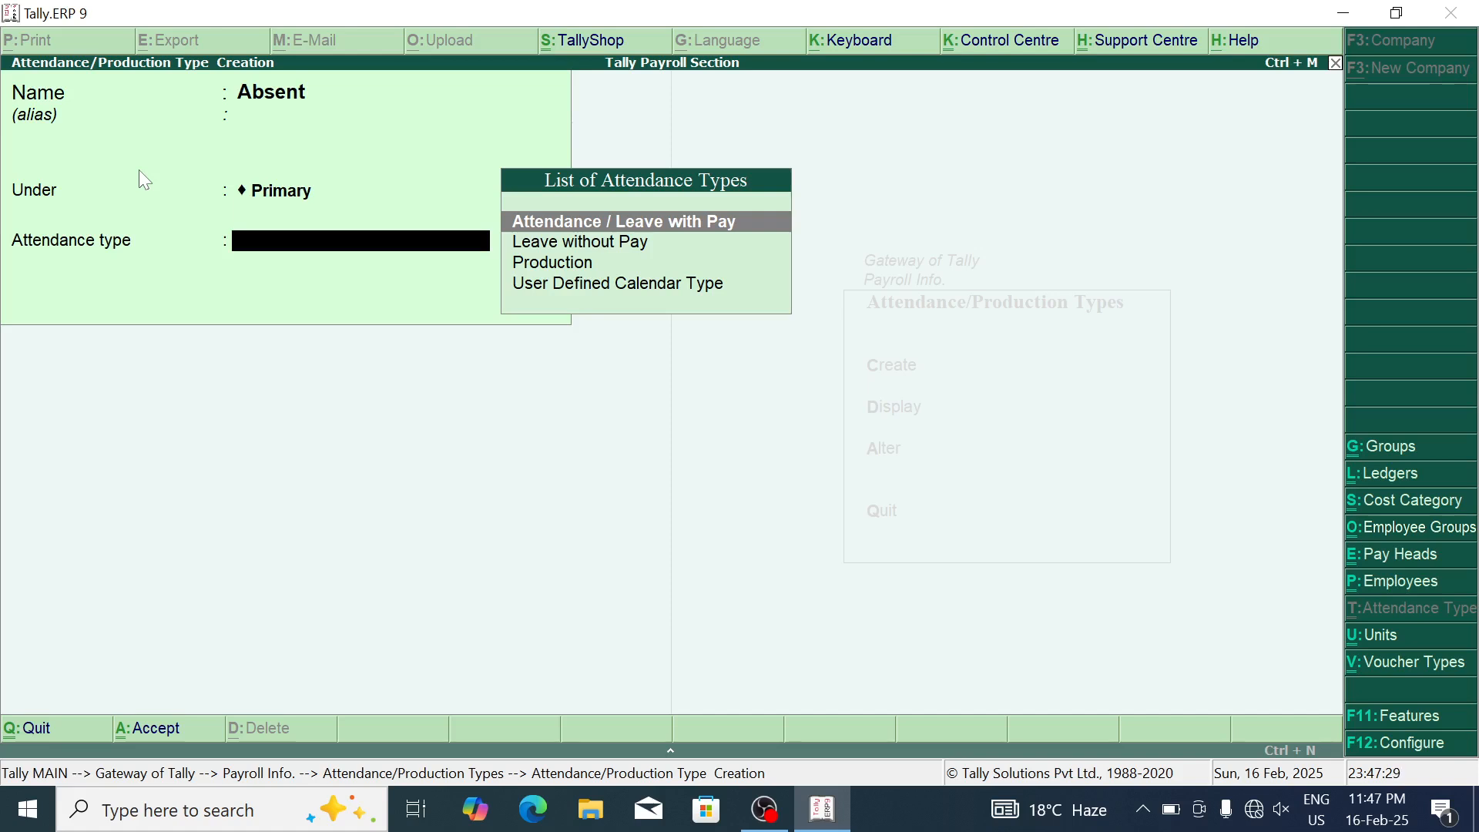
{"action": "key", "text": "Down"}
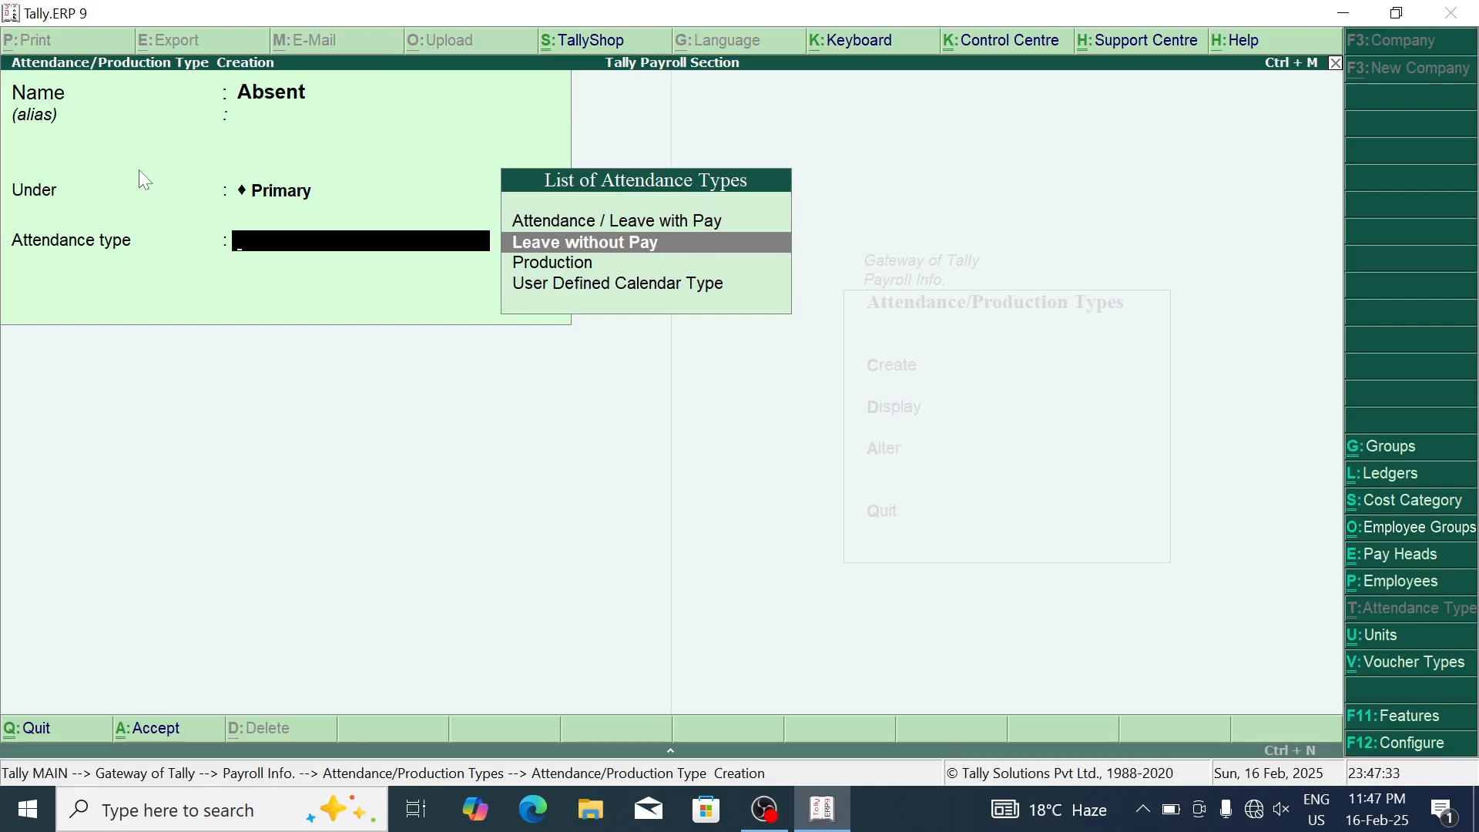
{"action": "key", "text": "Return"}
{"action": "key", "text": "Return"}
{"action": "key", "text": "Return"}
Step: Create attendance type Overtime as Production with unit hrs of 60 min
{"action": "type", "text": "Overtim"}
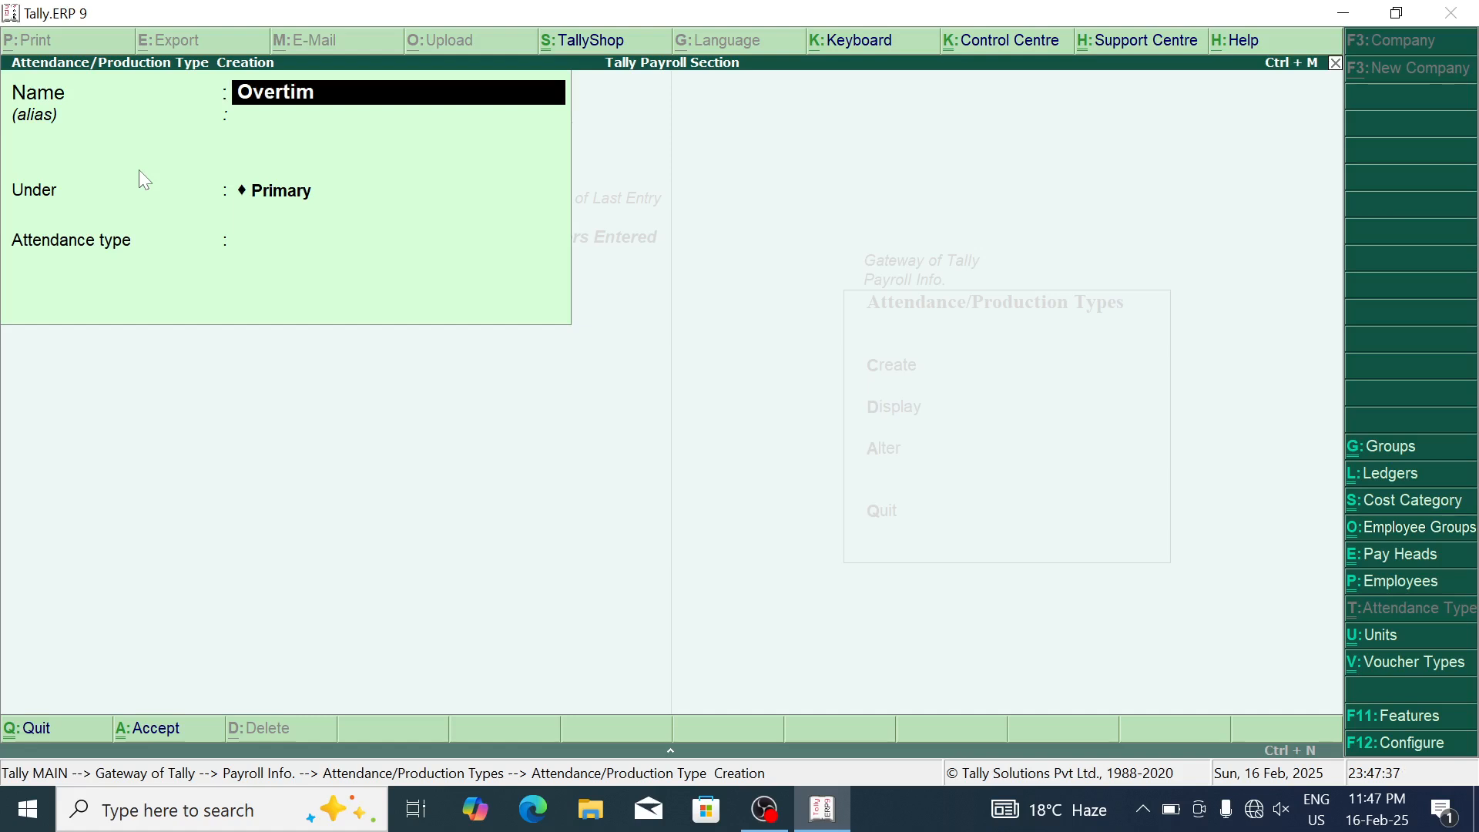
{"action": "type", "text": "e"}
{"action": "key", "text": "Return"}
{"action": "key", "text": "Return"}
{"action": "key", "text": "Return"}
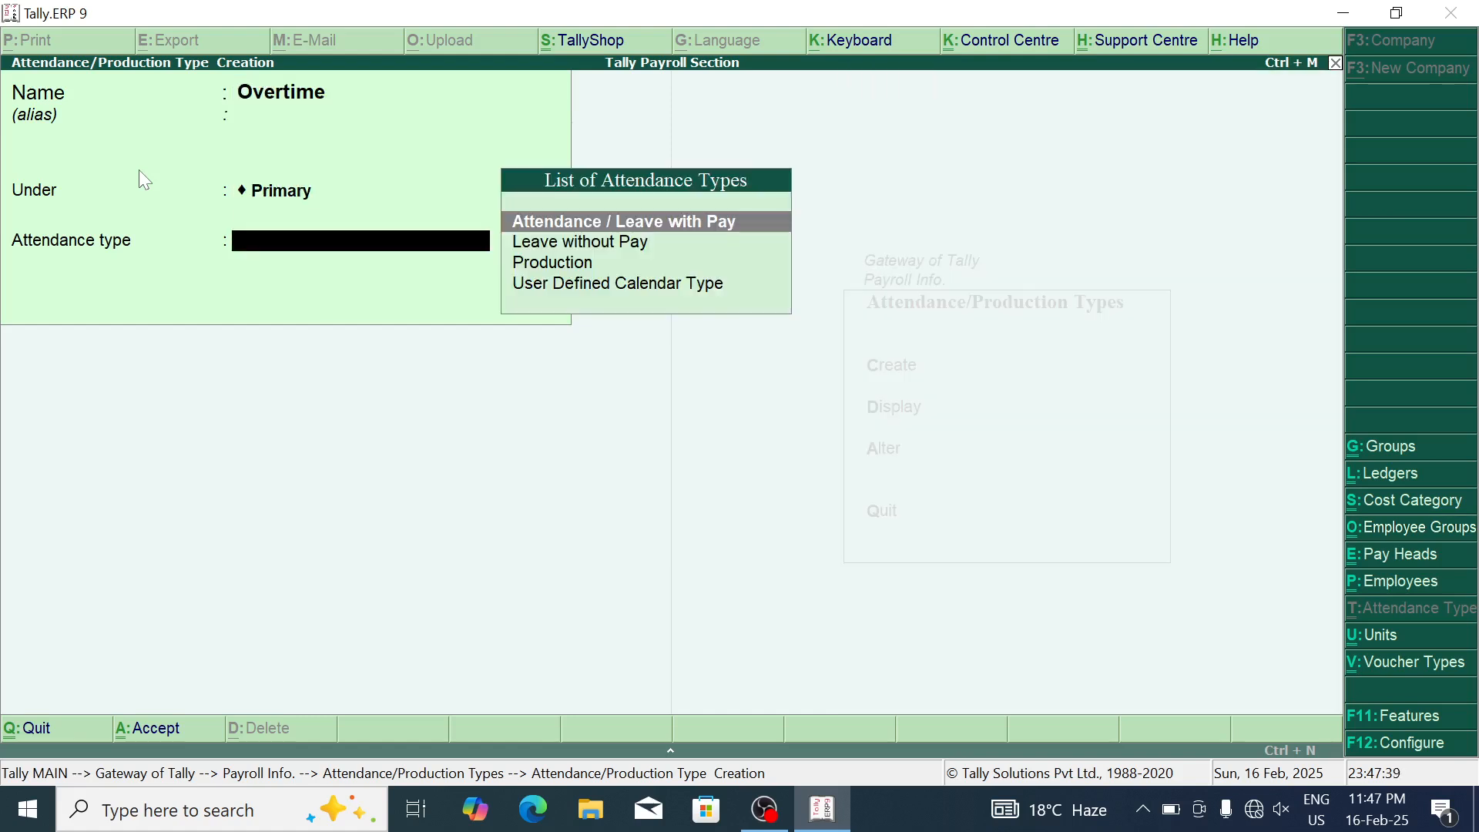
{"action": "key", "text": "Down"}
{"action": "key", "text": "Down"}
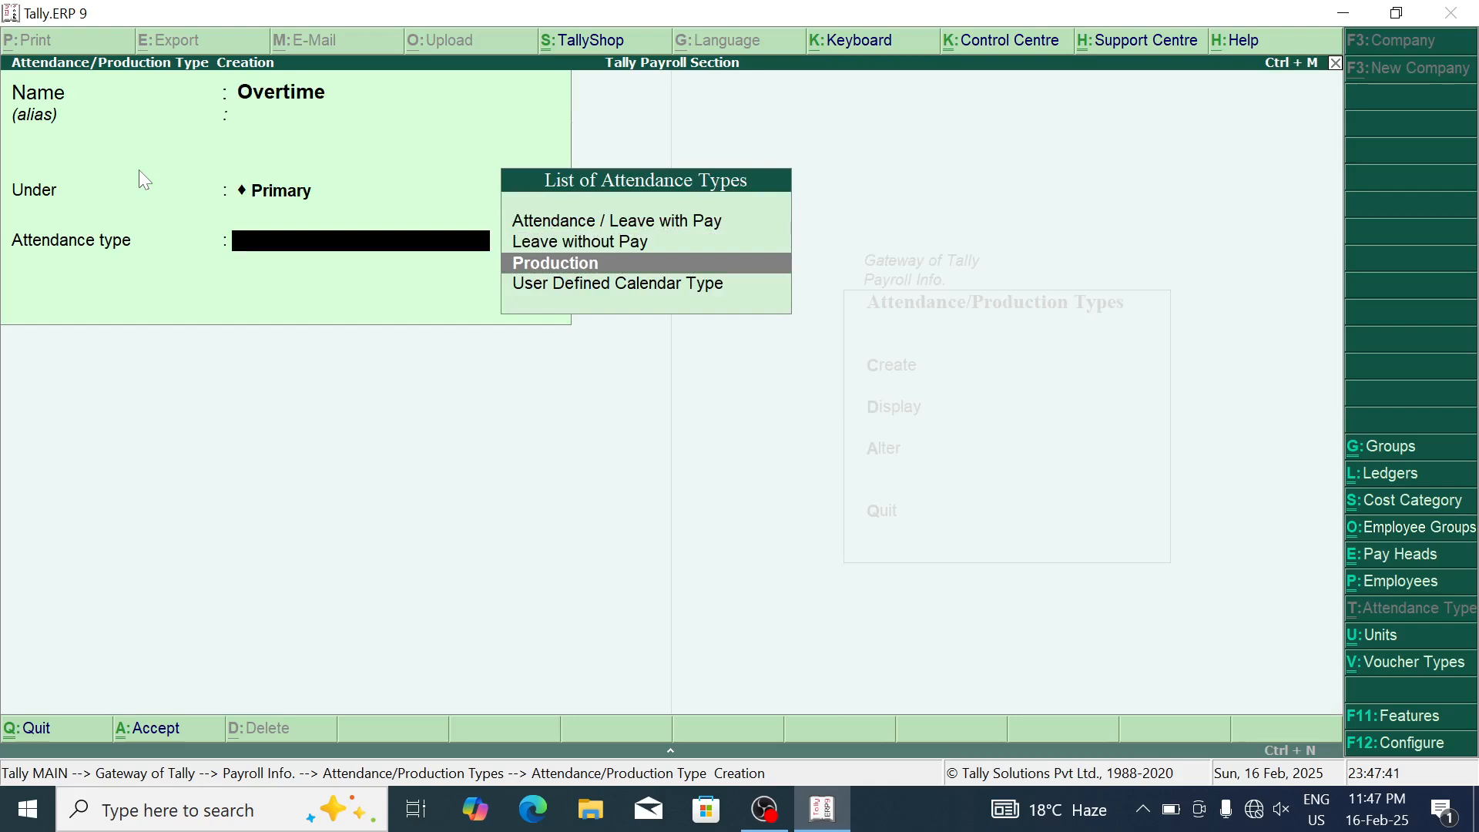
{"action": "key", "text": "Return"}
{"action": "key", "text": "Down"}
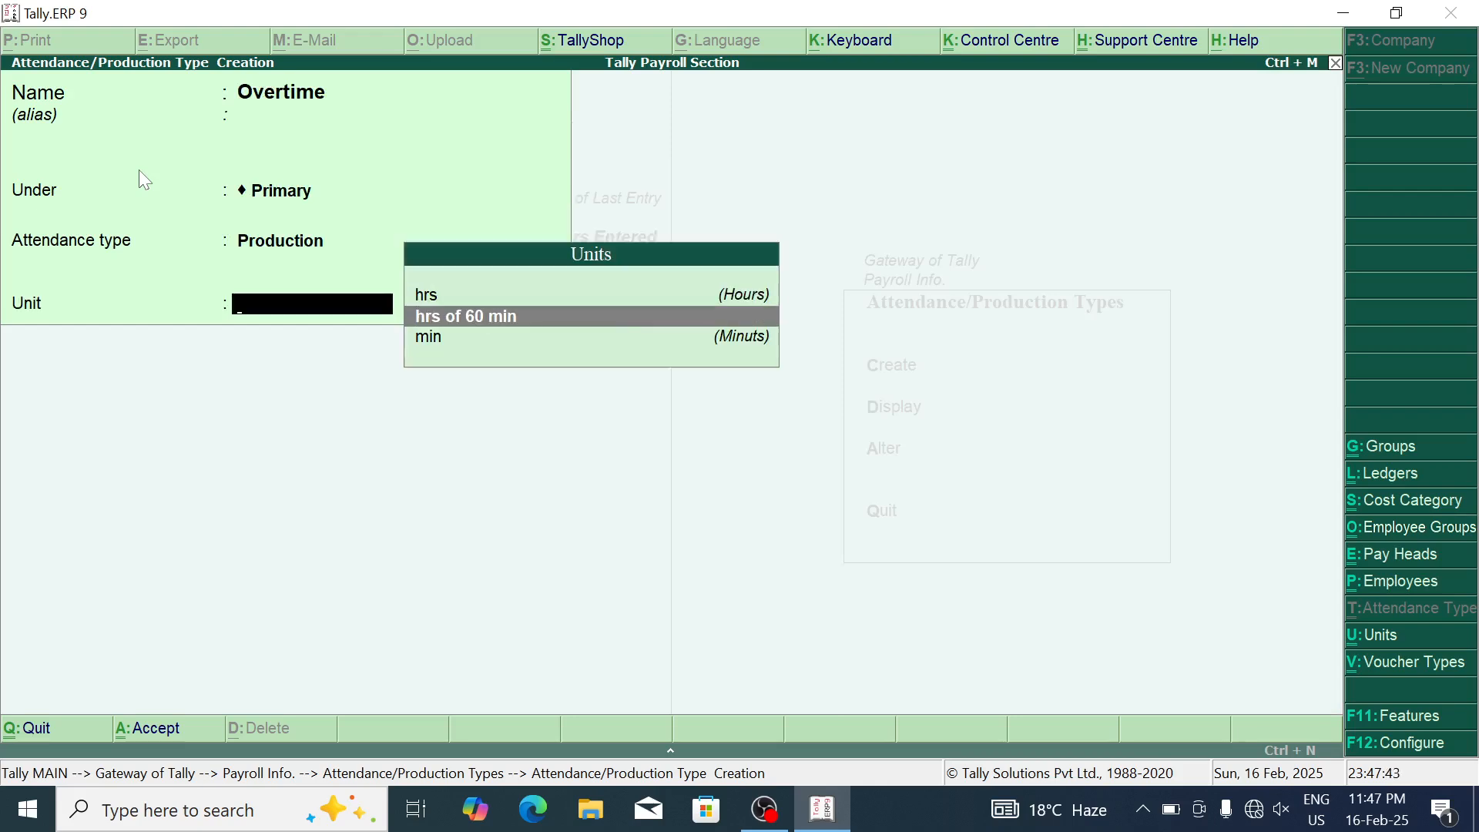
{"action": "key", "text": "Return"}
{"action": "key", "text": "Return"}
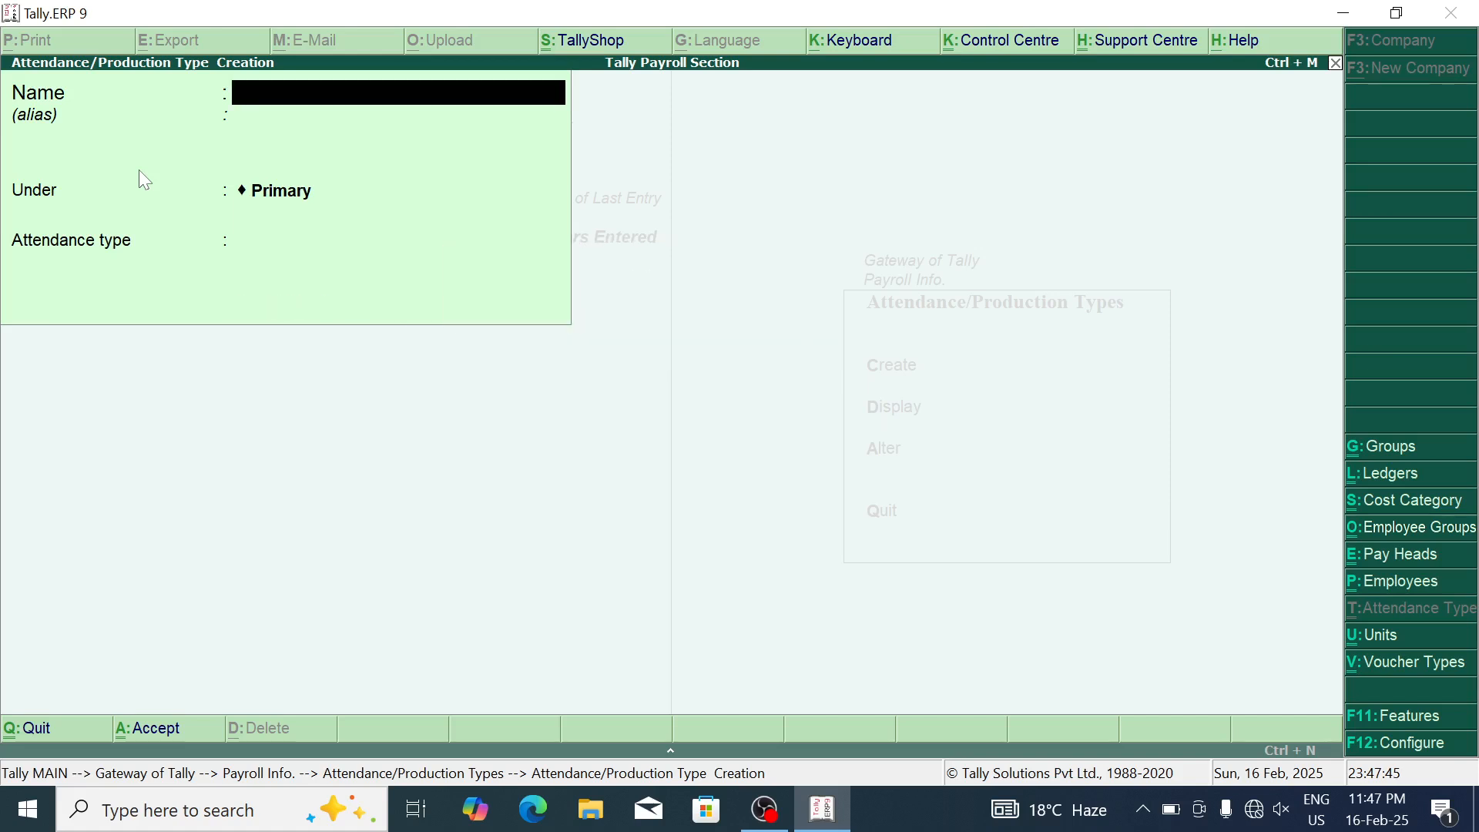
Step: Start an attendance type named Present, browse the type list, then abandon the entry
{"action": "type", "text": "Present"}
{"action": "key", "text": "Return"}
{"action": "key", "text": "Return"}
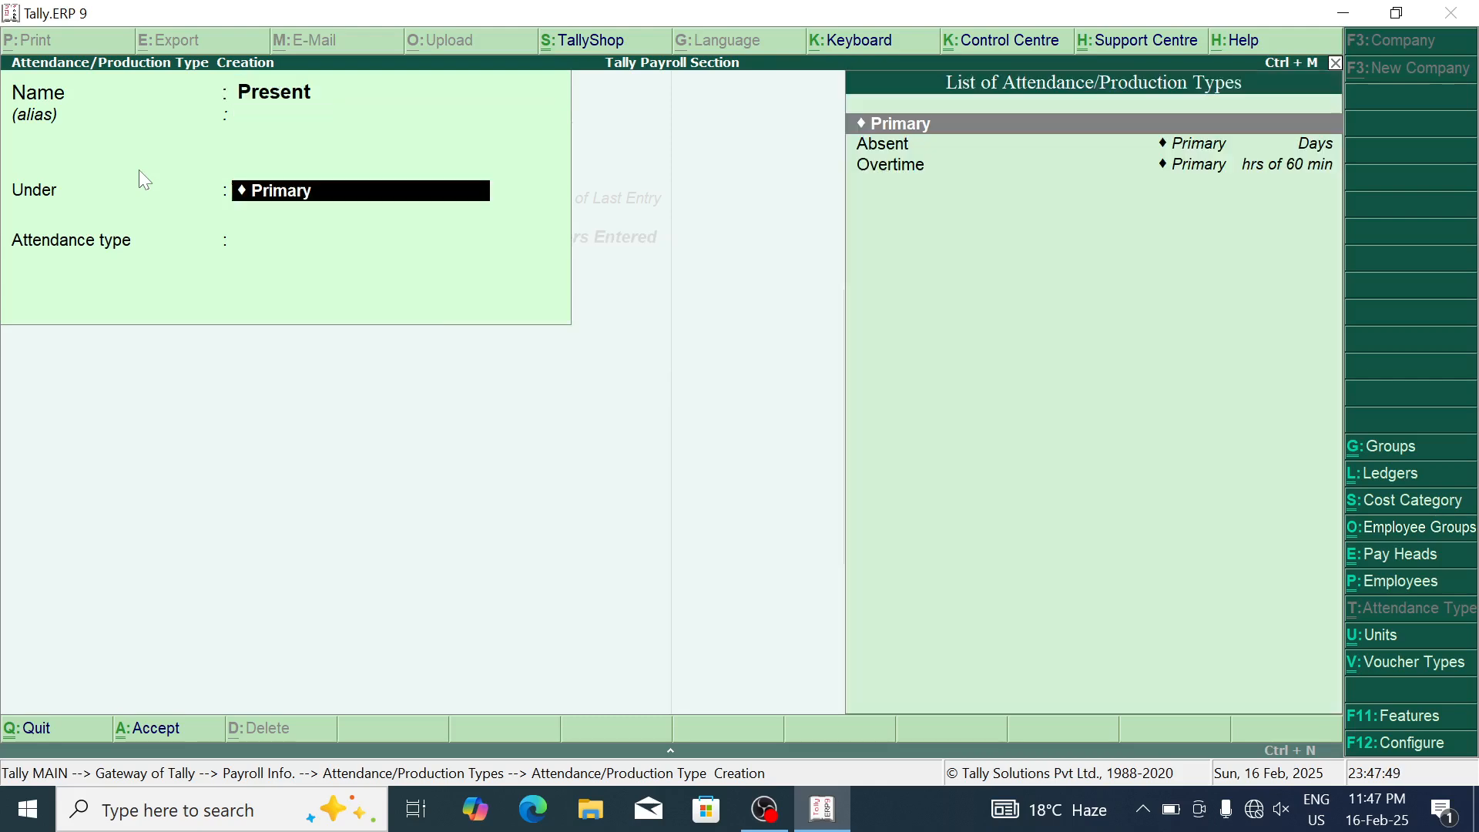
{"action": "key", "text": "Return"}
{"action": "key", "text": "Down"}
{"action": "key", "text": "Up"}
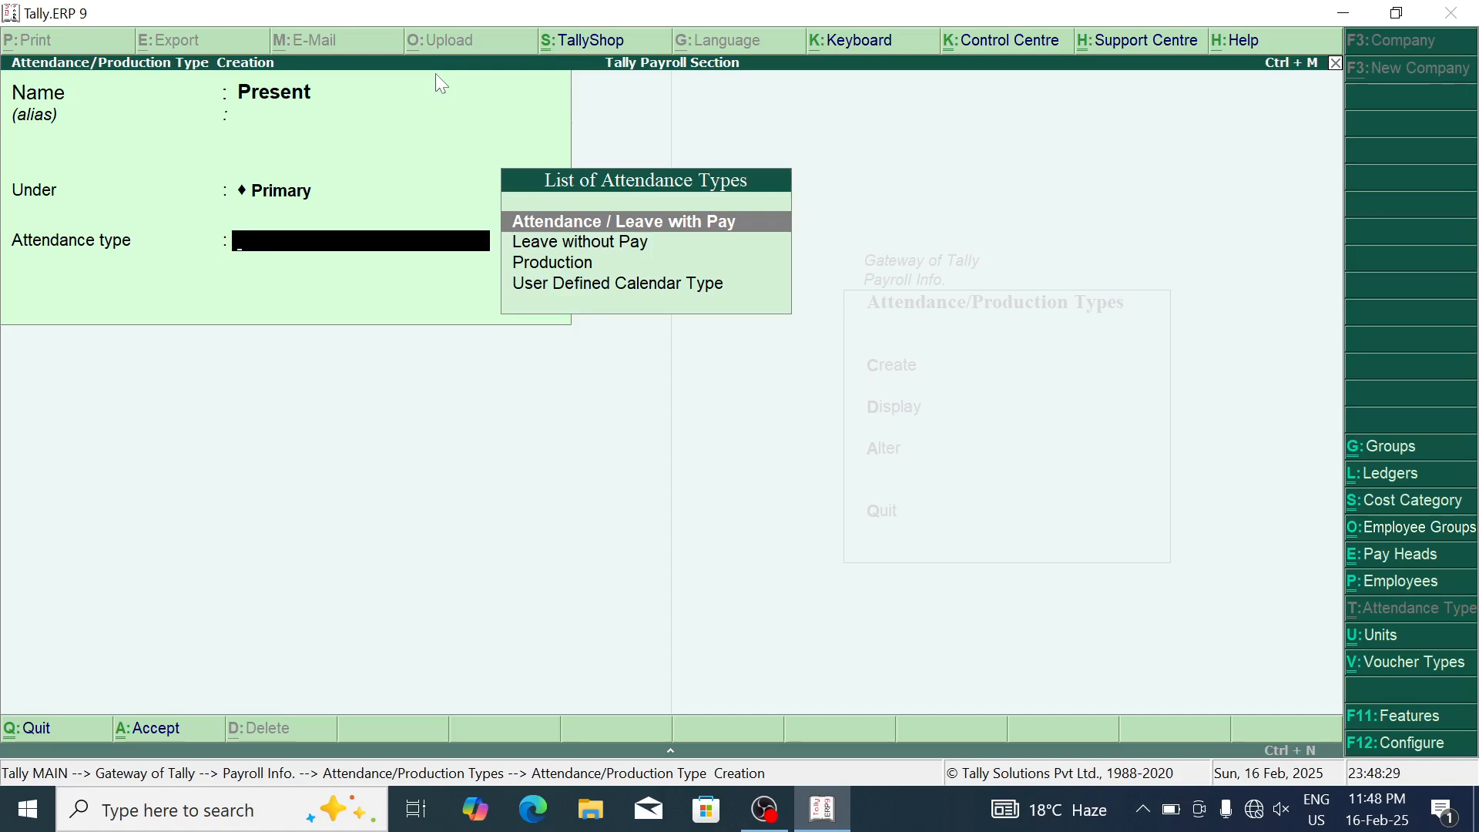
{"action": "key", "text": "Escape"}
Step: Discard the unsaved Present entry and view the saved Absent attendance type
{"action": "key", "text": "y"}
{"action": "key", "text": "Down"}
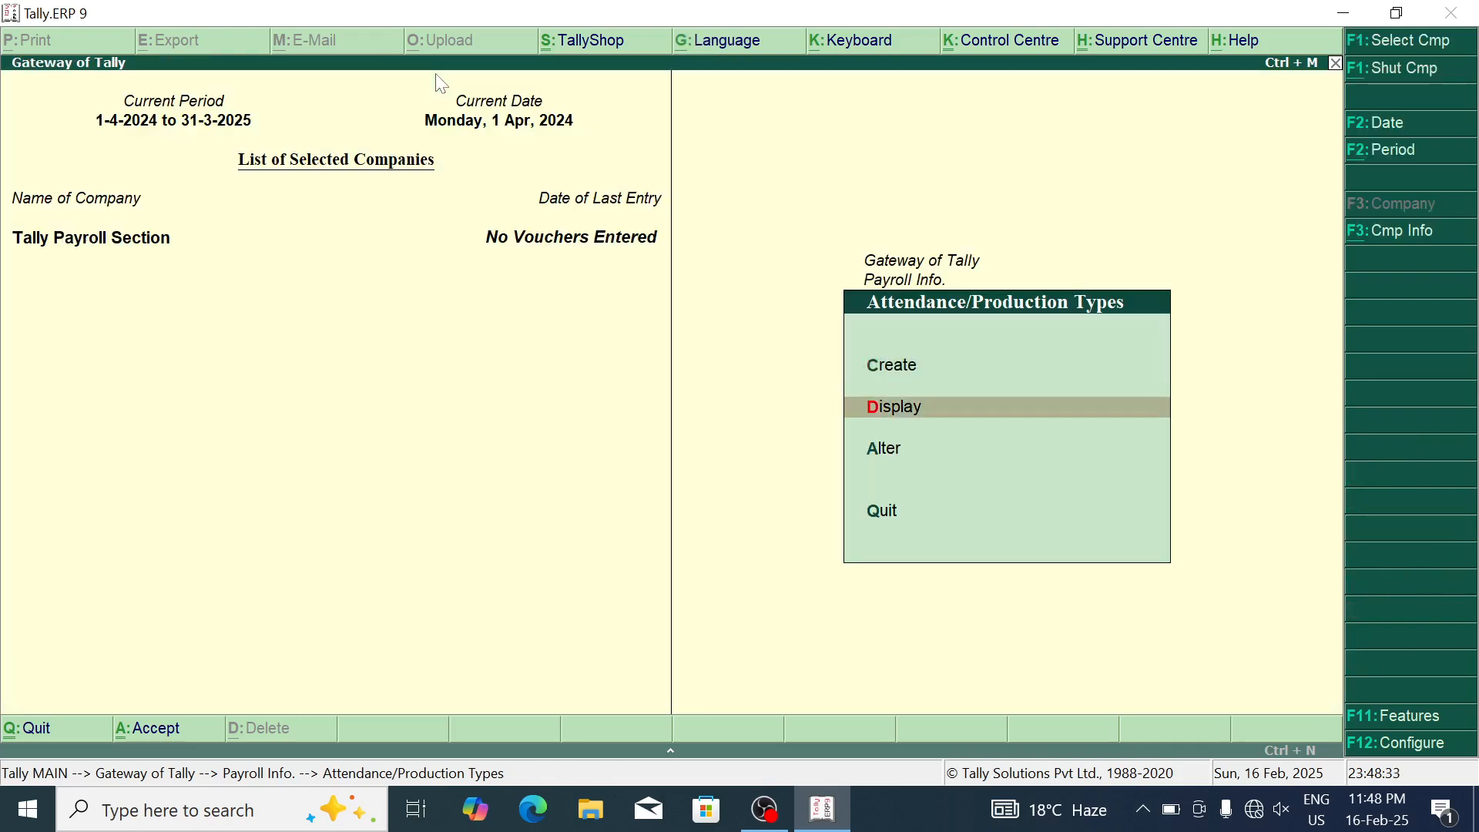
{"action": "key", "text": "Return"}
{"action": "key", "text": "Down"}
{"action": "key", "text": "Up"}
{"action": "key", "text": "Return"}
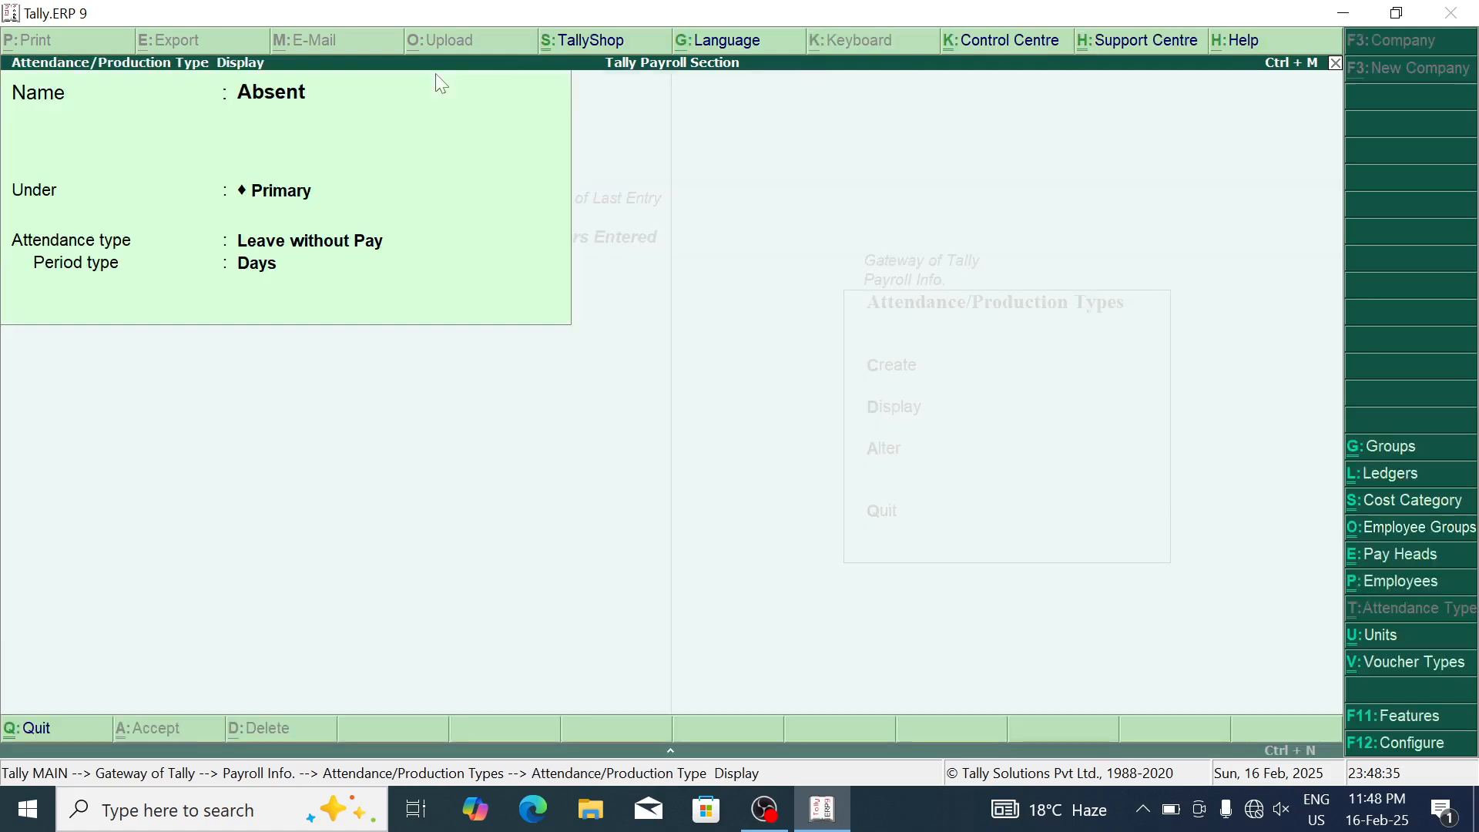
{"action": "key", "text": "Escape"}
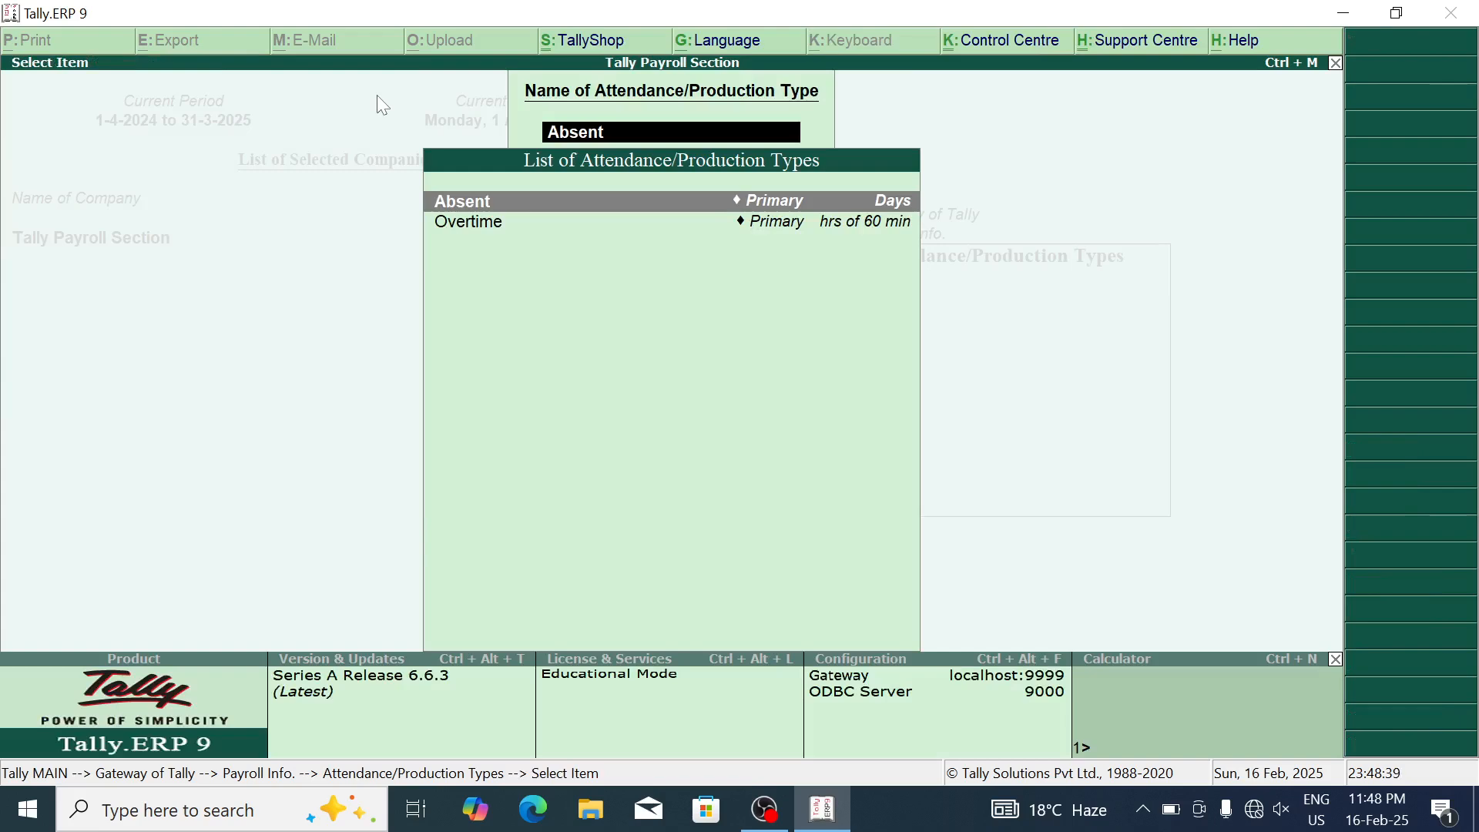
Step: Go back to Payroll Info and start a new pay head under Pay Heads > Create
{"action": "key", "text": "Escape"}
{"action": "key", "text": "Down"}
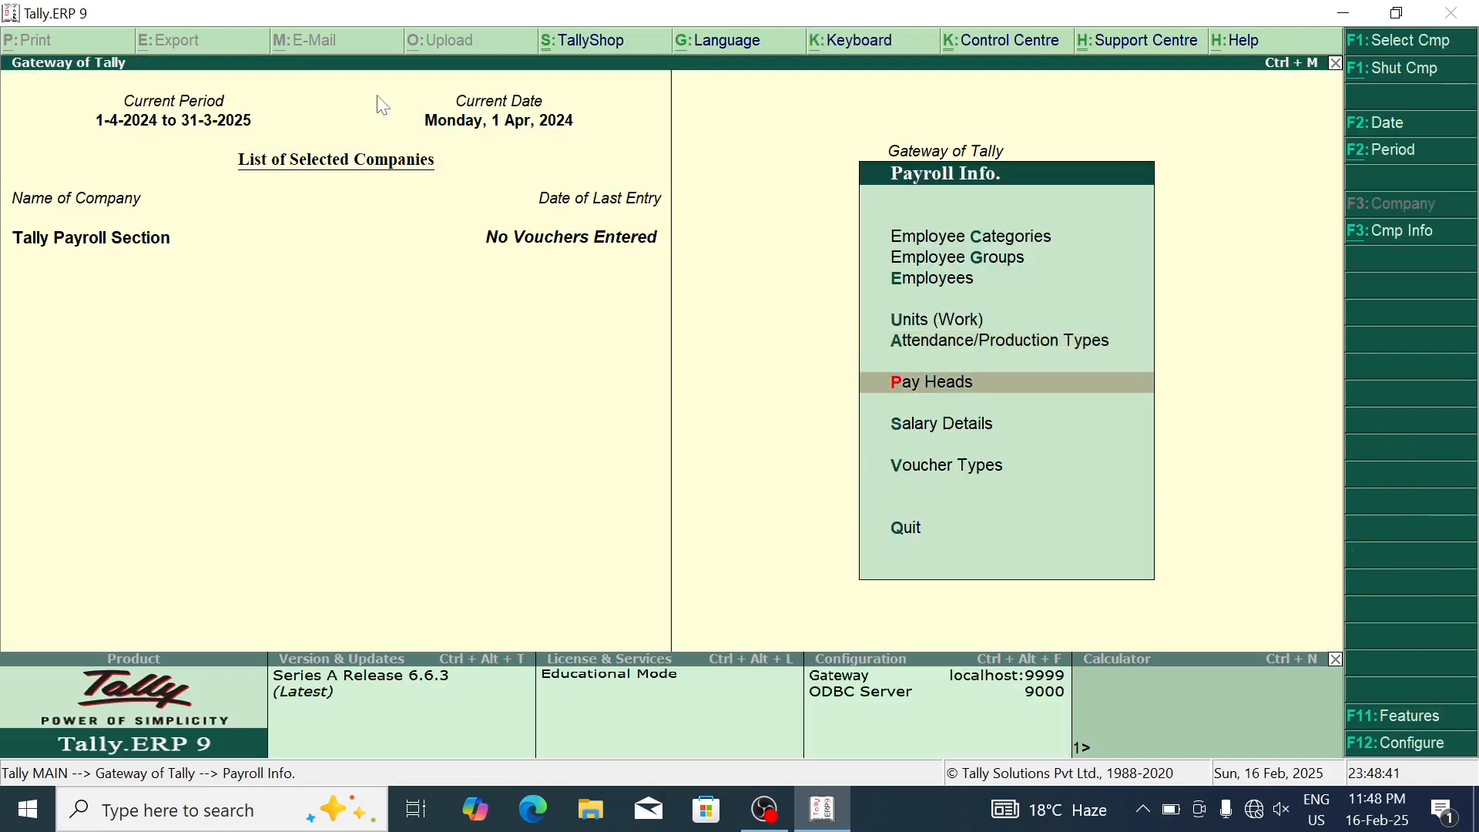
{"action": "left_click", "coordinate": [989, 392]}
{"action": "key", "text": "Return"}
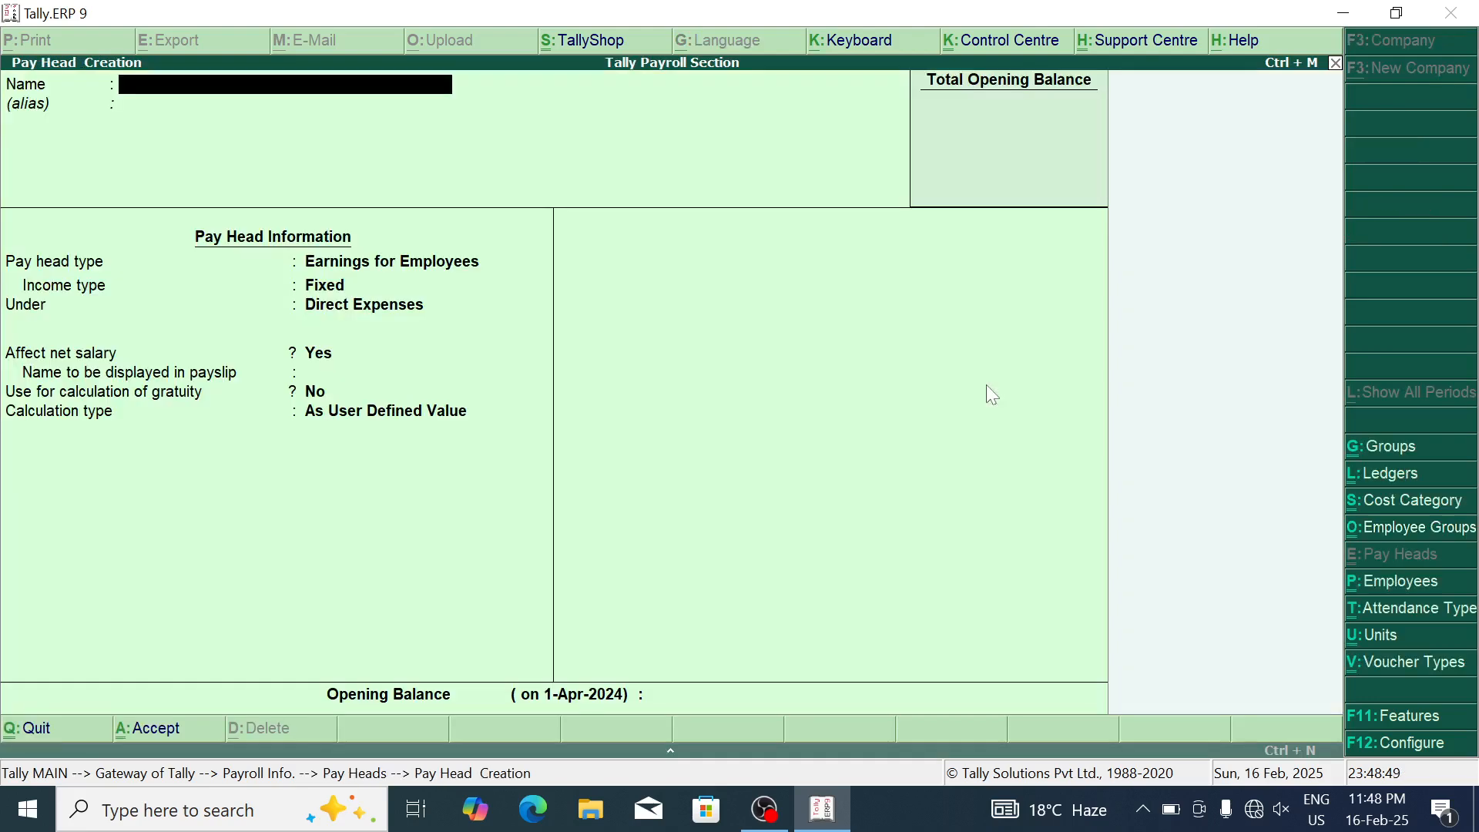
Step: Launch Excel and format E3:E14 with all borders and 18-point bold, widening column E
{"action": "key", "text": "super"}
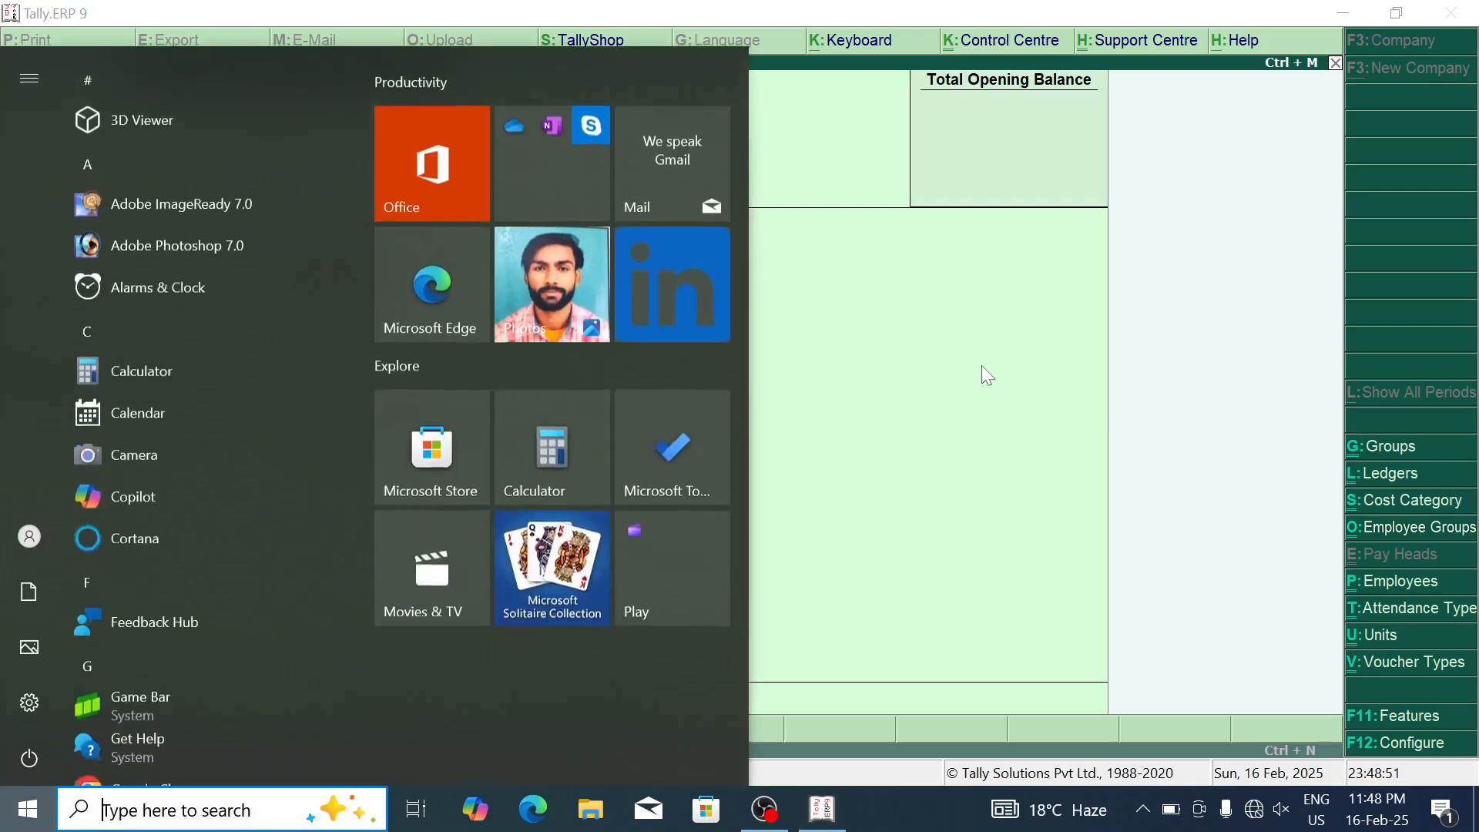
{"action": "type", "text": "excel"}
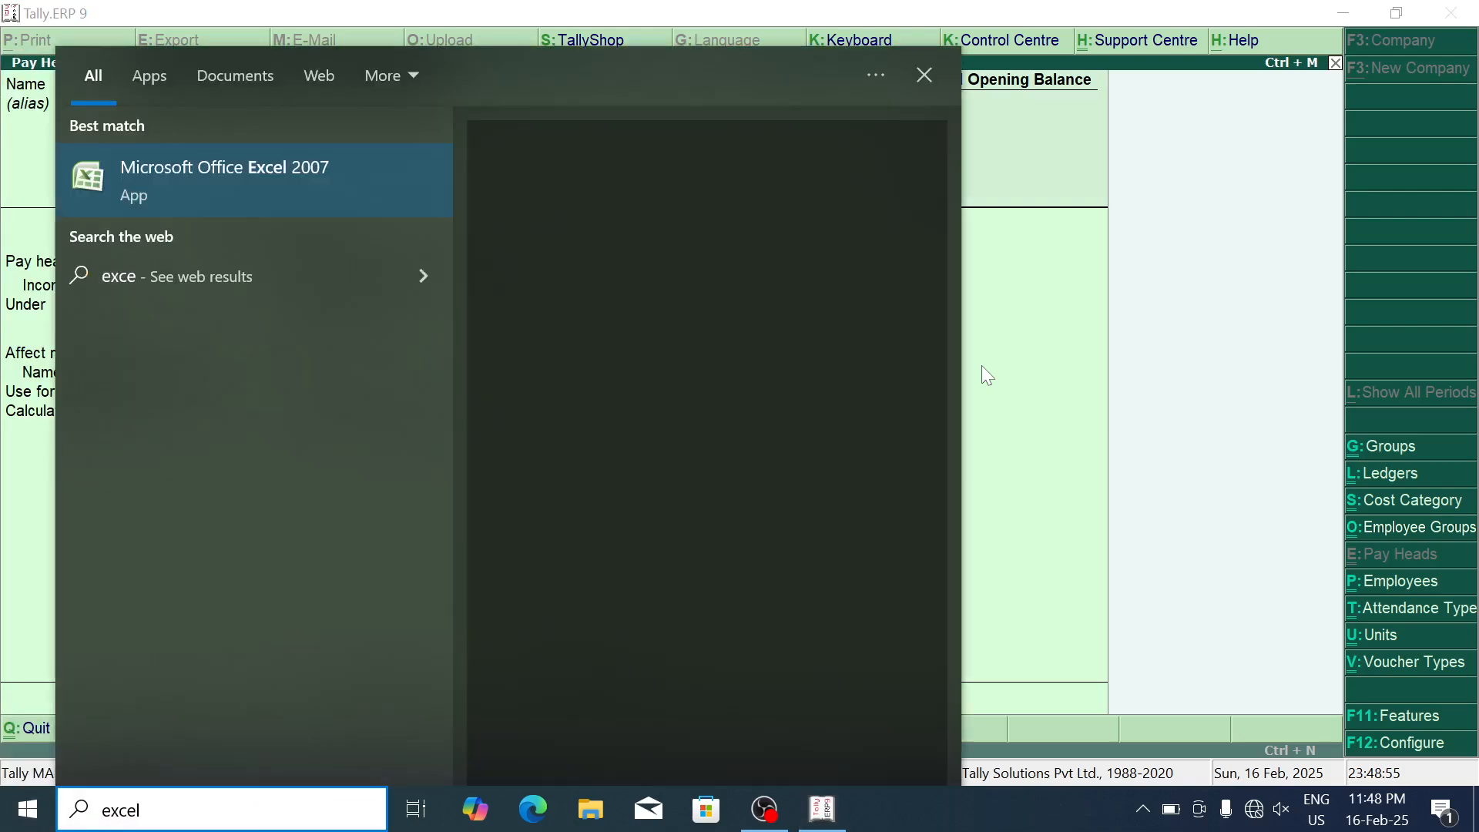
{"action": "key", "text": "Return"}
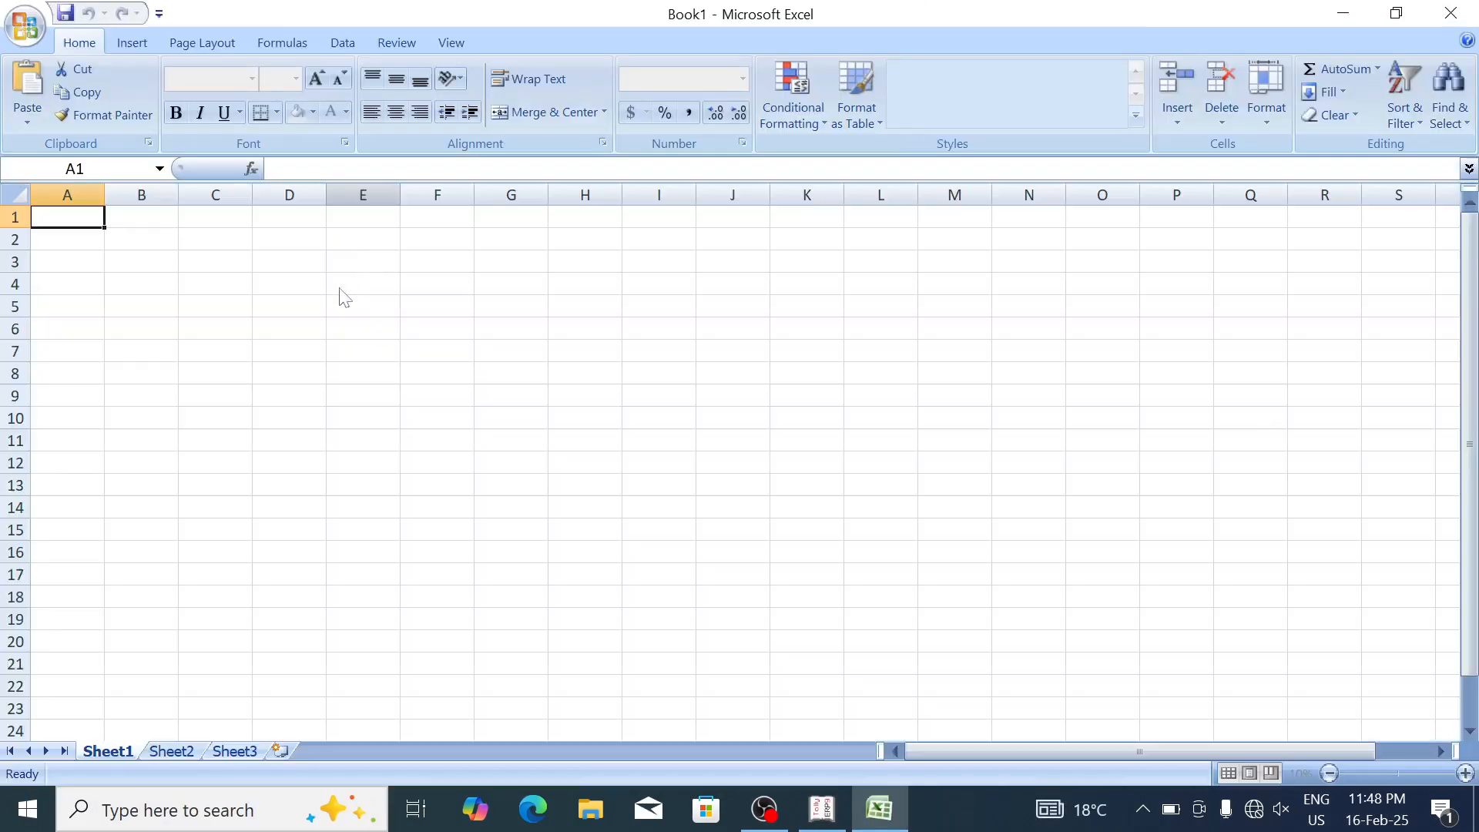
{"action": "left_click", "coordinate": [340, 290]}
{"action": "key", "text": "Up"}
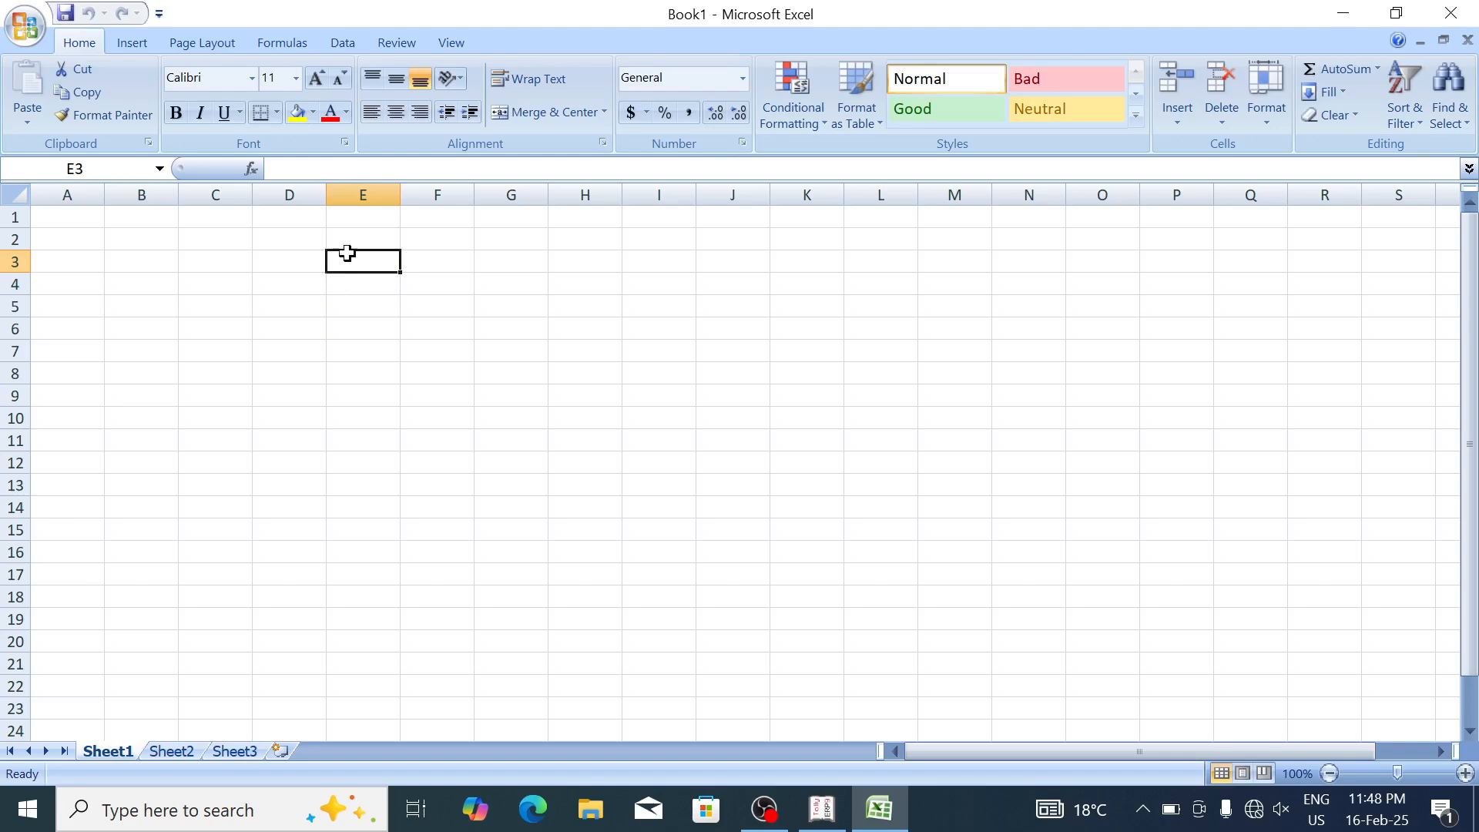
{"action": "key", "text": "shift+Down"}
{"action": "key", "text": "shift+Down"}
{"action": "key", "text": "shift+Down"}
{"action": "key", "text": "shift+Down"}
{"action": "key", "text": "shift+Down"}
{"action": "key", "text": "shift+Down"}
{"action": "key", "text": "shift+Down"}
{"action": "key", "text": "shift+Down"}
{"action": "key", "text": "shift+Down"}
{"action": "key", "text": "shift+Down"}
{"action": "key", "text": "shift+Down"}
{"action": "key", "text": "alt+f"}
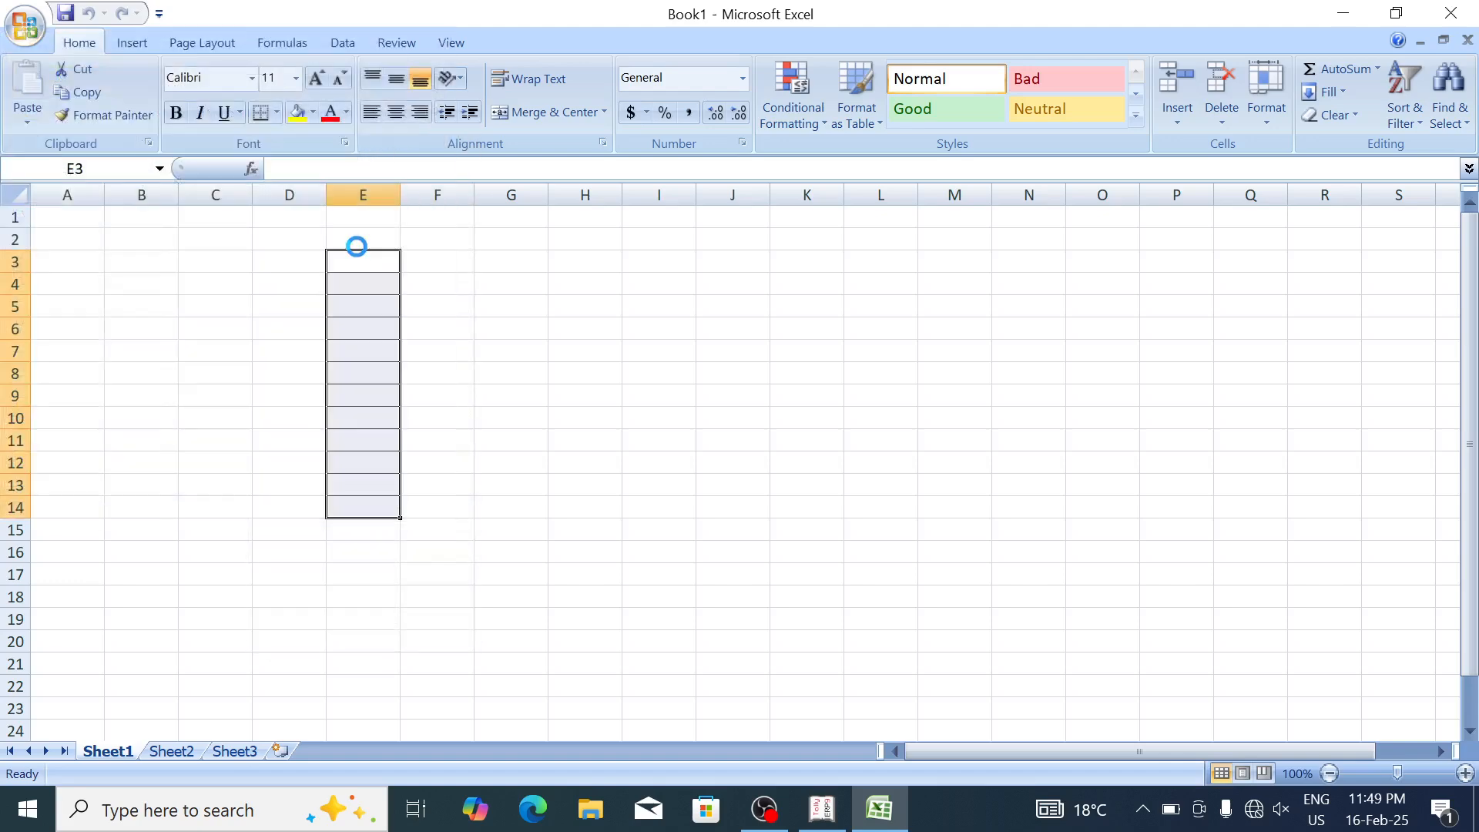
{"action": "key", "text": "Escape"}
{"action": "left_click", "coordinate": [318, 79]}
{"action": "left_click", "coordinate": [318, 79]}
{"action": "left_click", "coordinate": [318, 79]}
{"action": "left_click", "coordinate": [318, 79]}
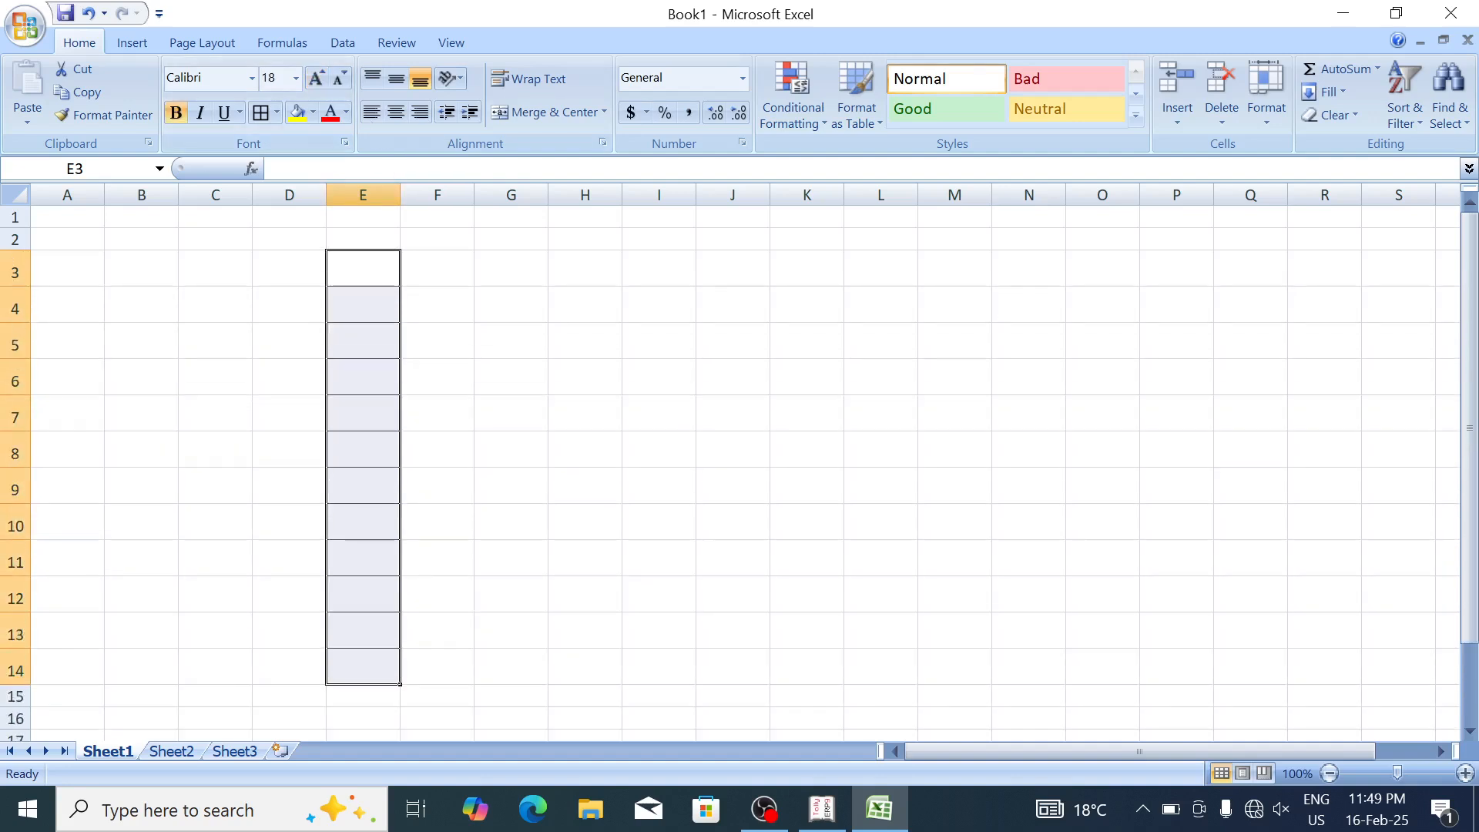
{"action": "left_click_drag", "start_coordinate": [400, 193], "coordinate": [711, 206]}
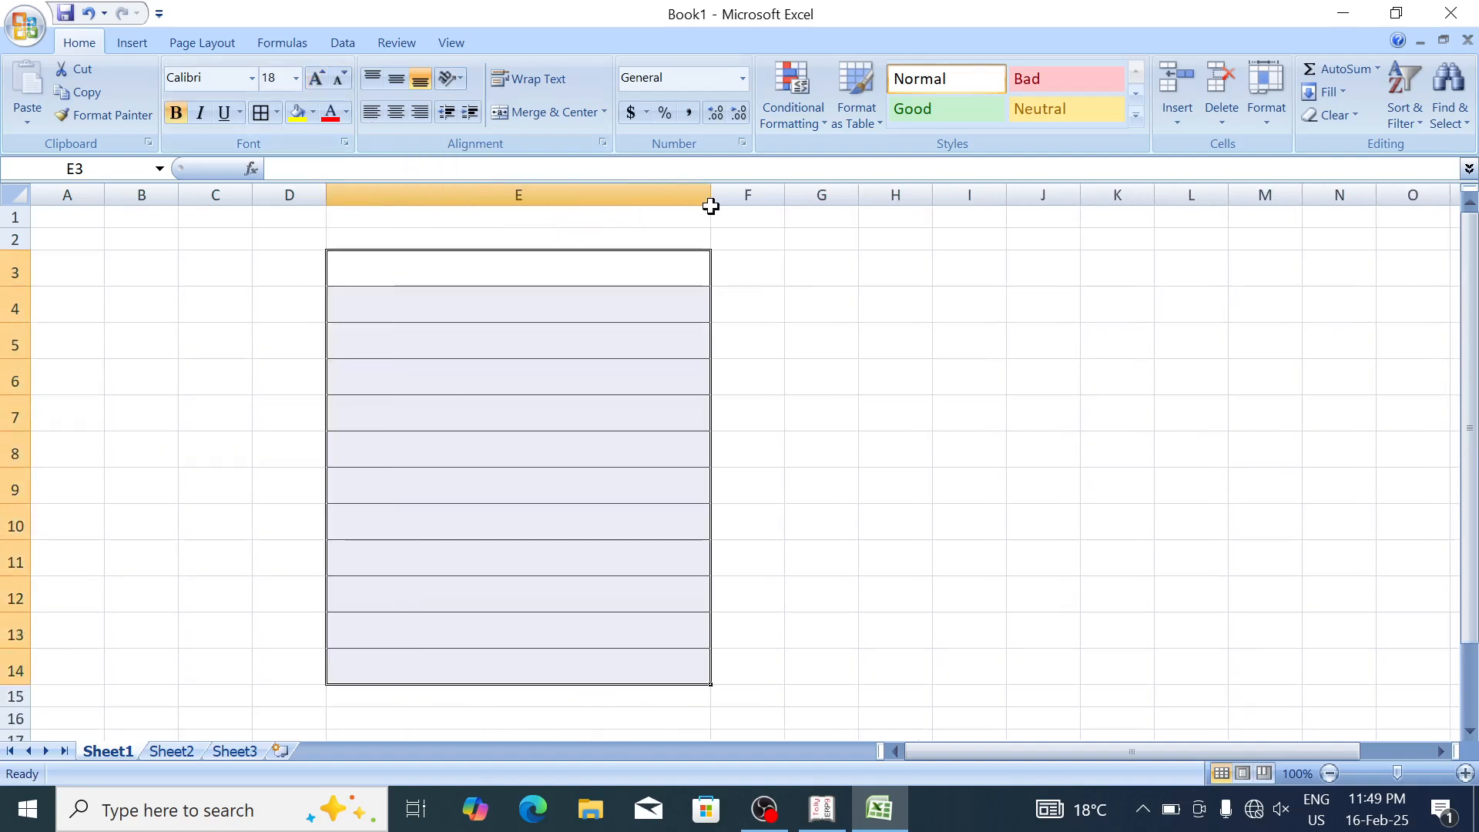
Step: Enter '1. Basic Salary' in cell E3
{"action": "key", "text": "Down"}
{"action": "key", "text": "Up"}
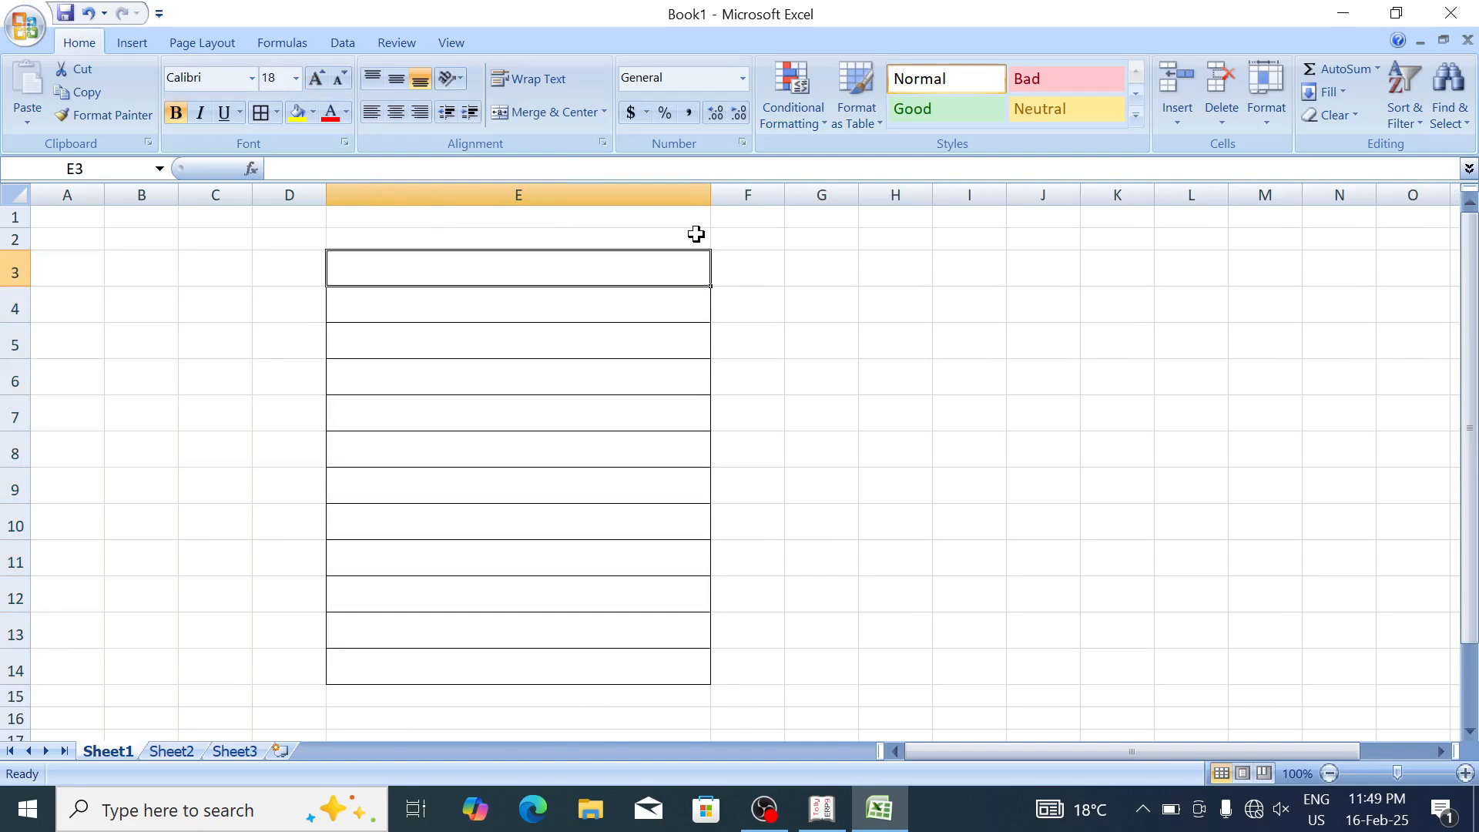
{"action": "type", "text": "1. Basic Salary"}
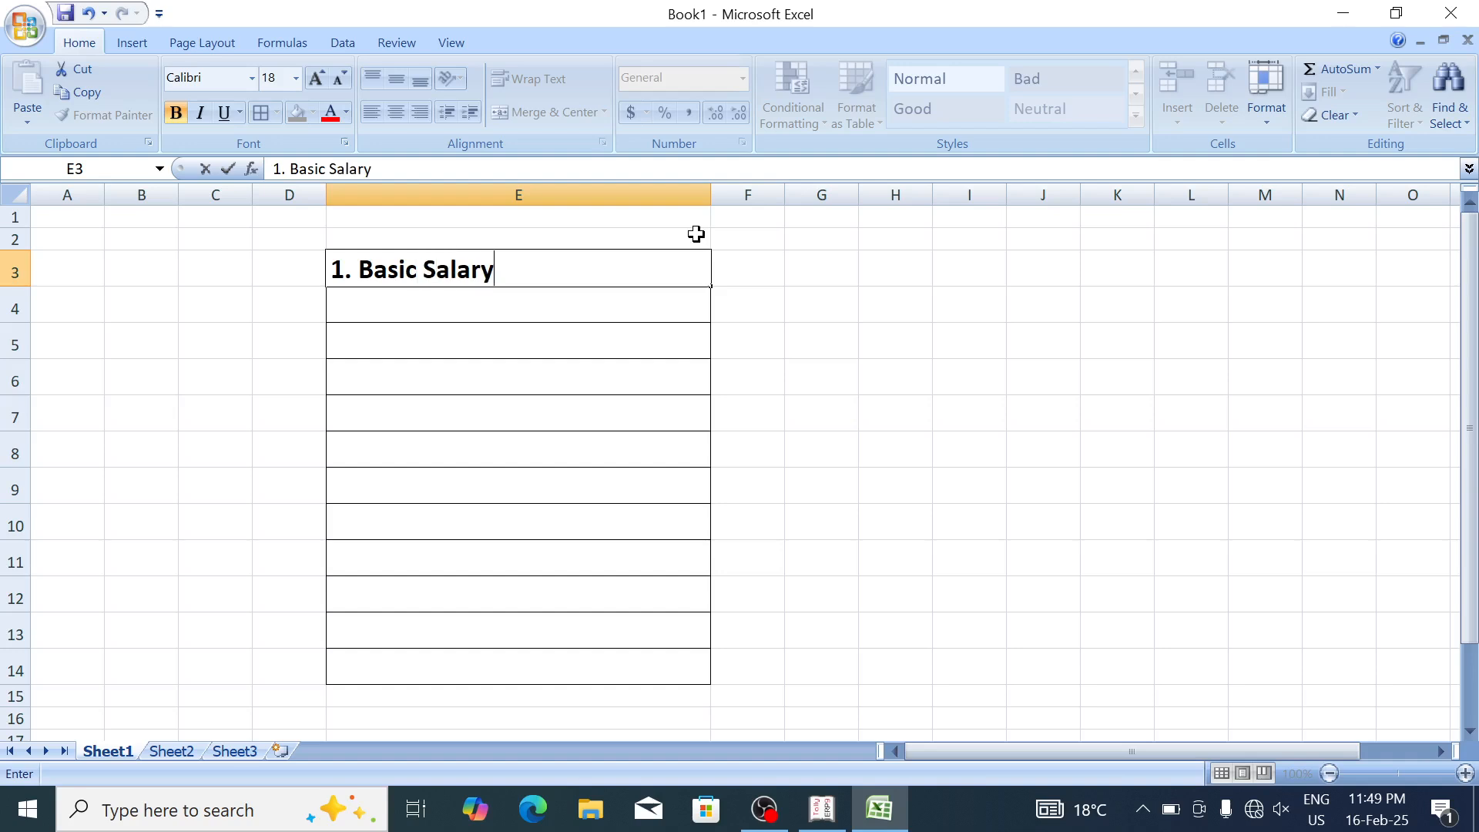
{"action": "key", "text": "Return"}
Step: Enter '2. HRA', '3. DA' and '4. TA' in E4:E6
{"action": "type", "text": "2. "}
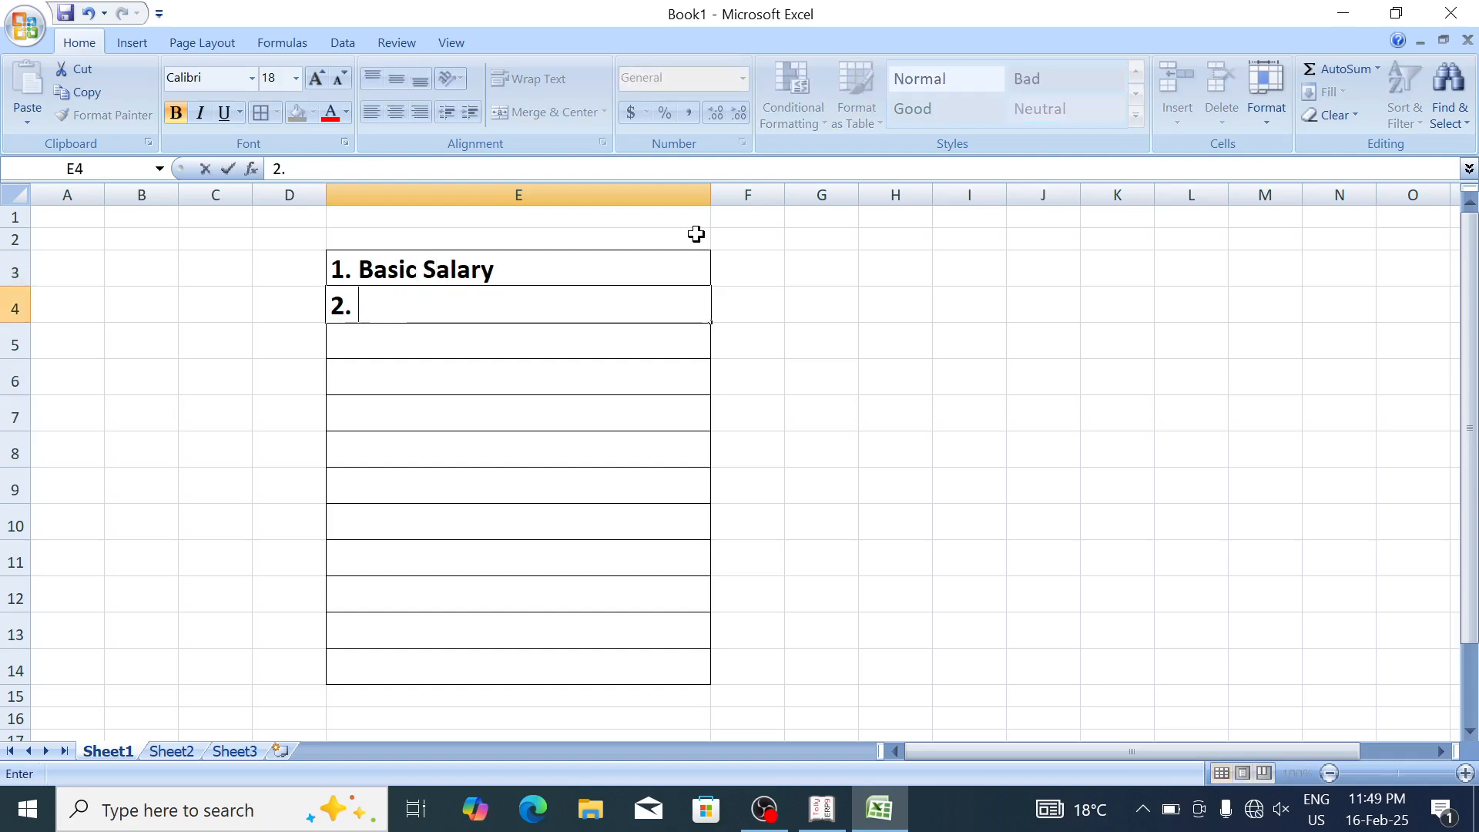
{"action": "type", "text": "HRA"}
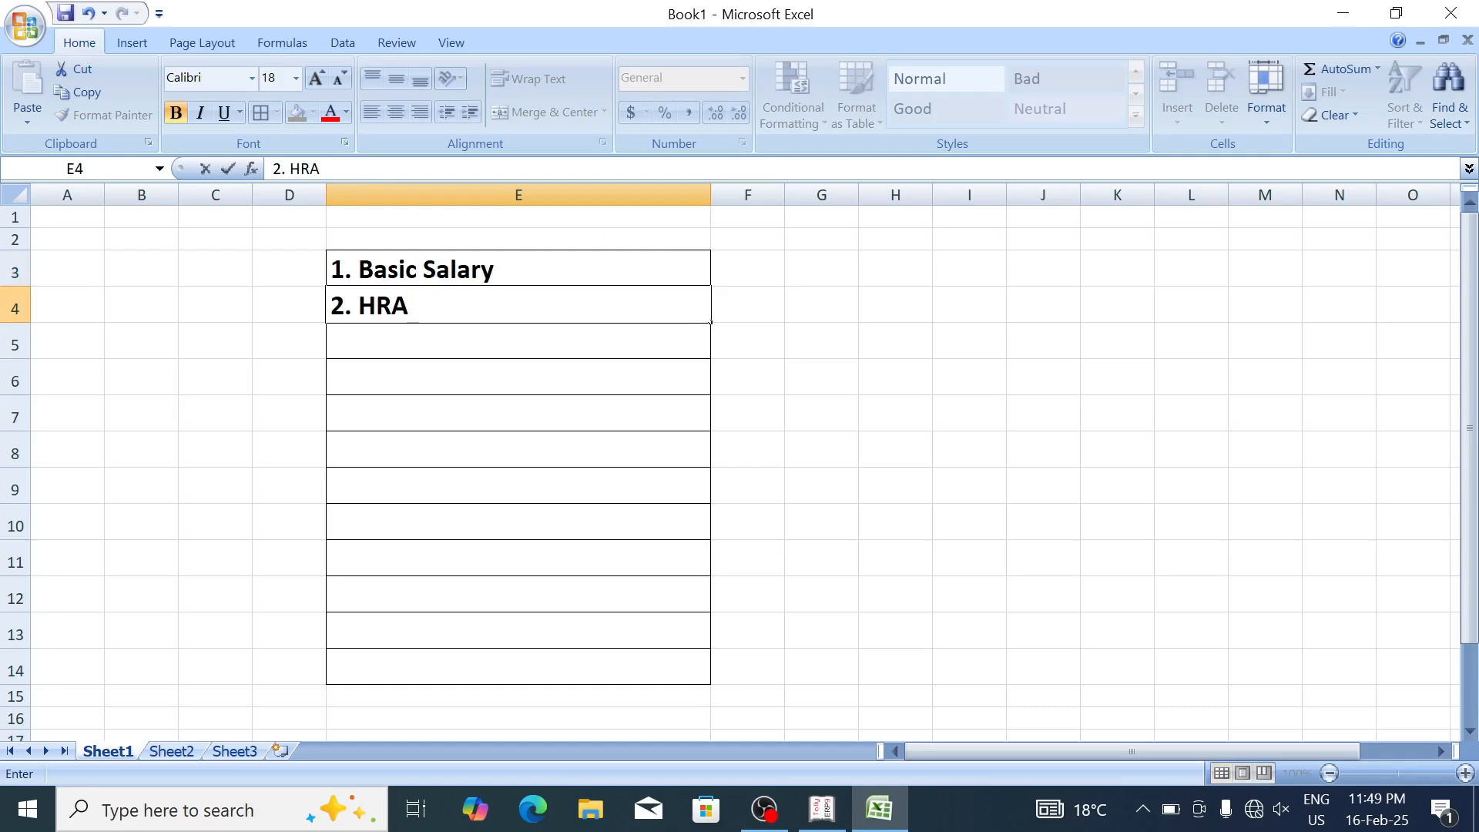
{"action": "key", "text": "Return"}
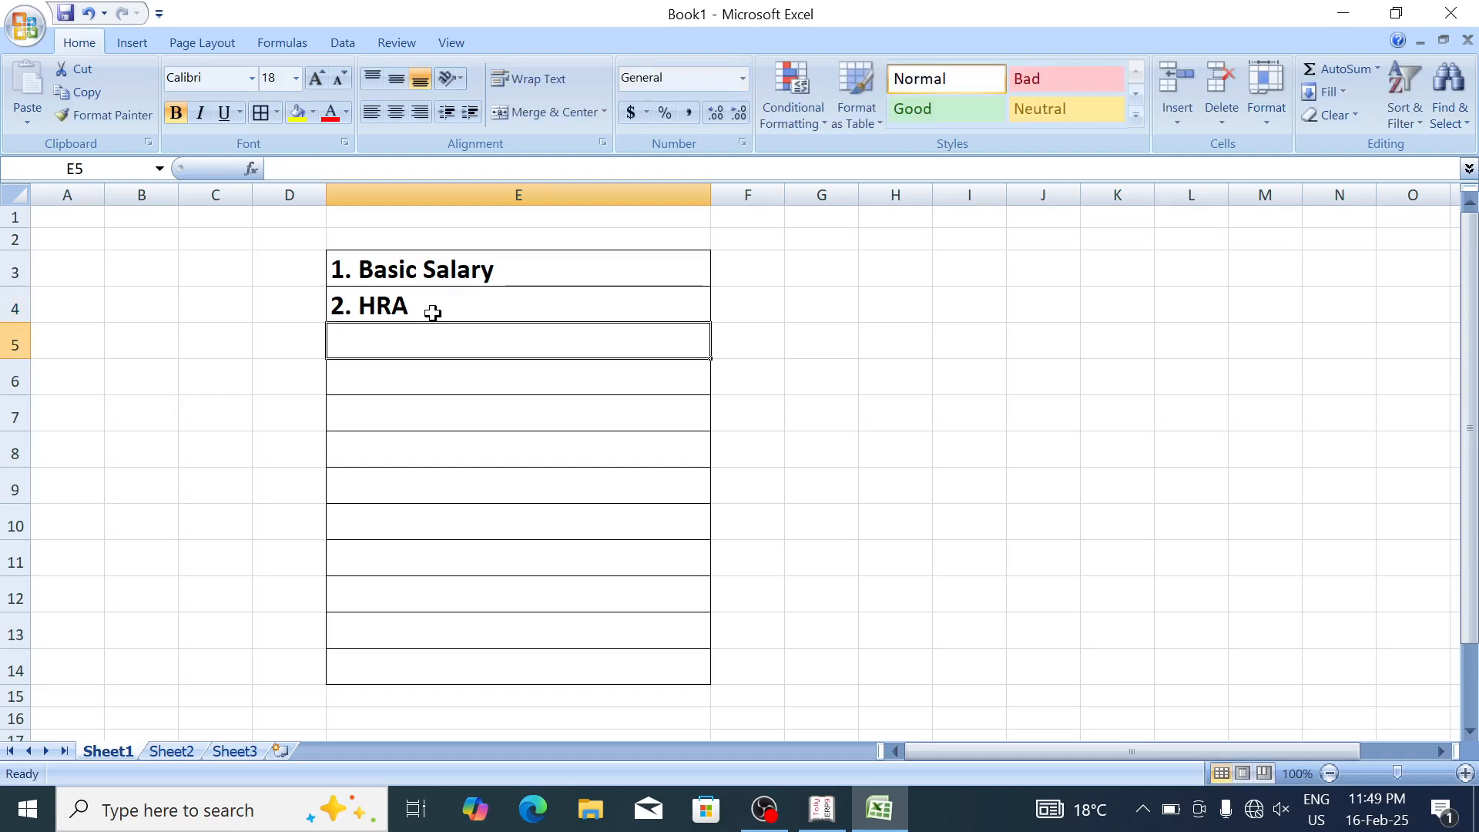
{"action": "type", "text": "#"}
{"action": "key", "text": "BackSpace"}
{"action": "type", "text": "3. DA"}
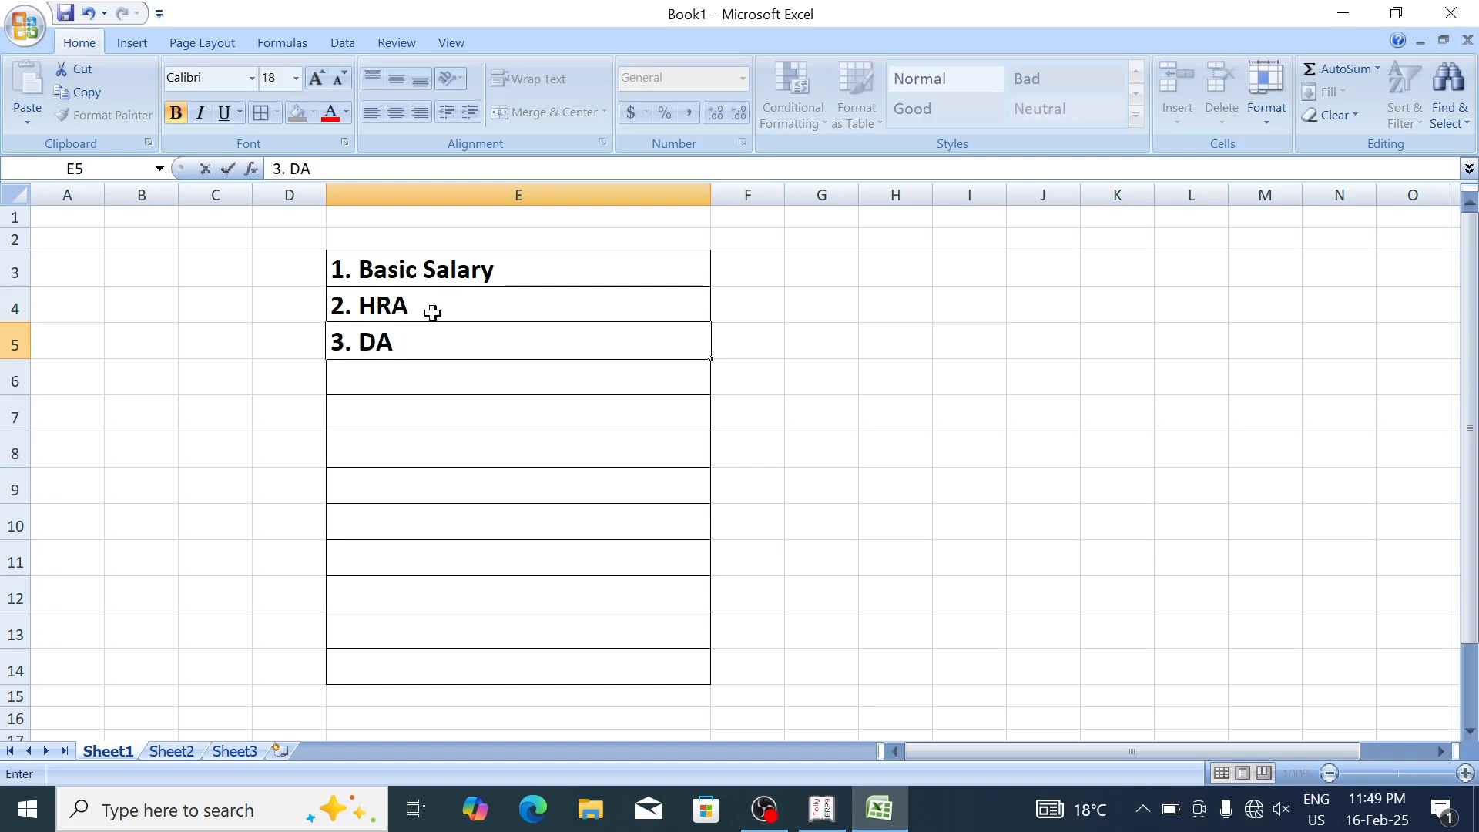
{"action": "key", "text": "Return"}
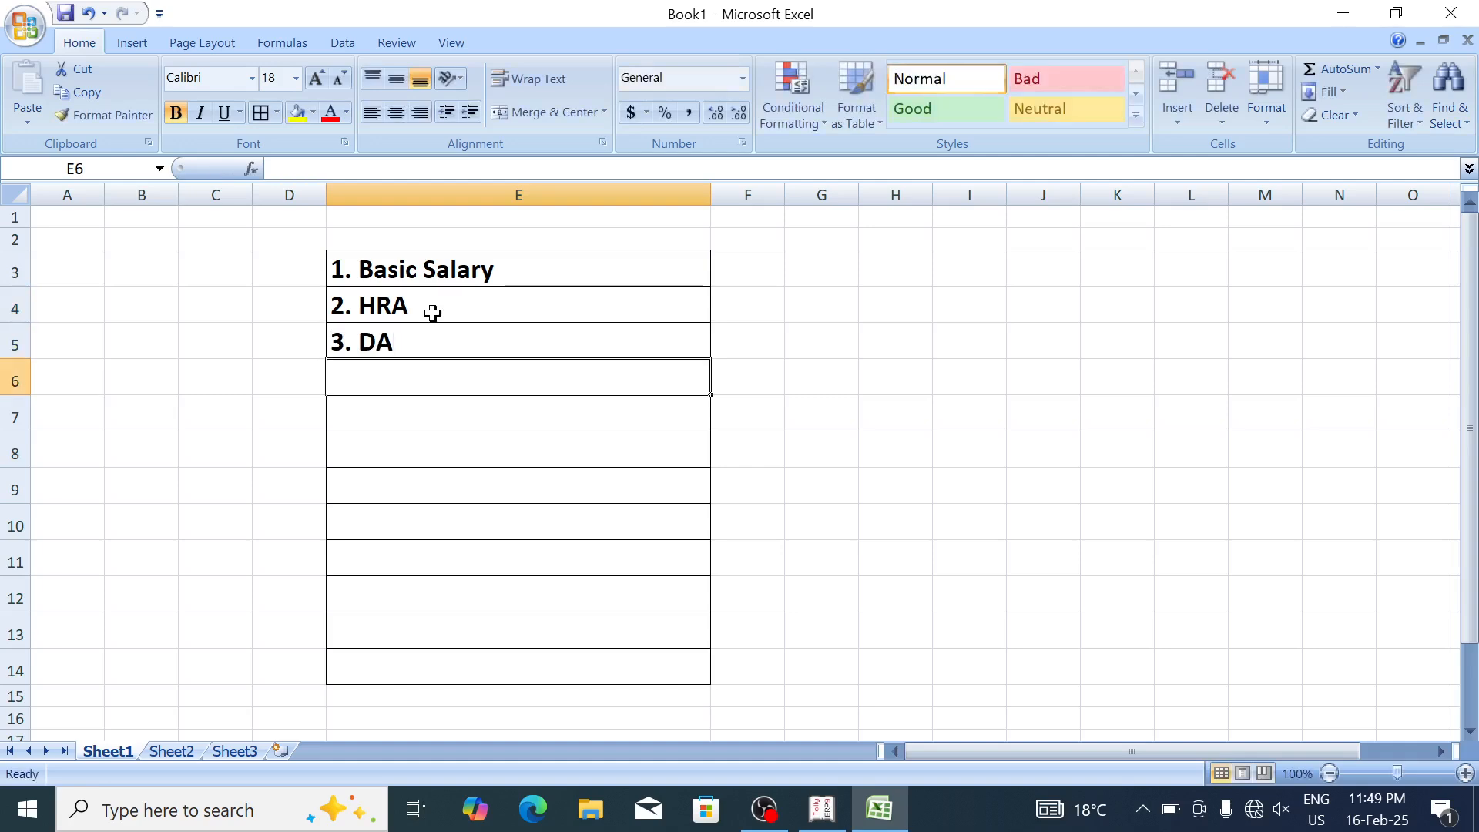
{"action": "type", "text": "4.T"}
{"action": "key", "text": "BackSpace"}
{"action": "type", "text": "Ta"}
{"action": "key", "text": "BackSpace"}
{"action": "type", "text": "A"}
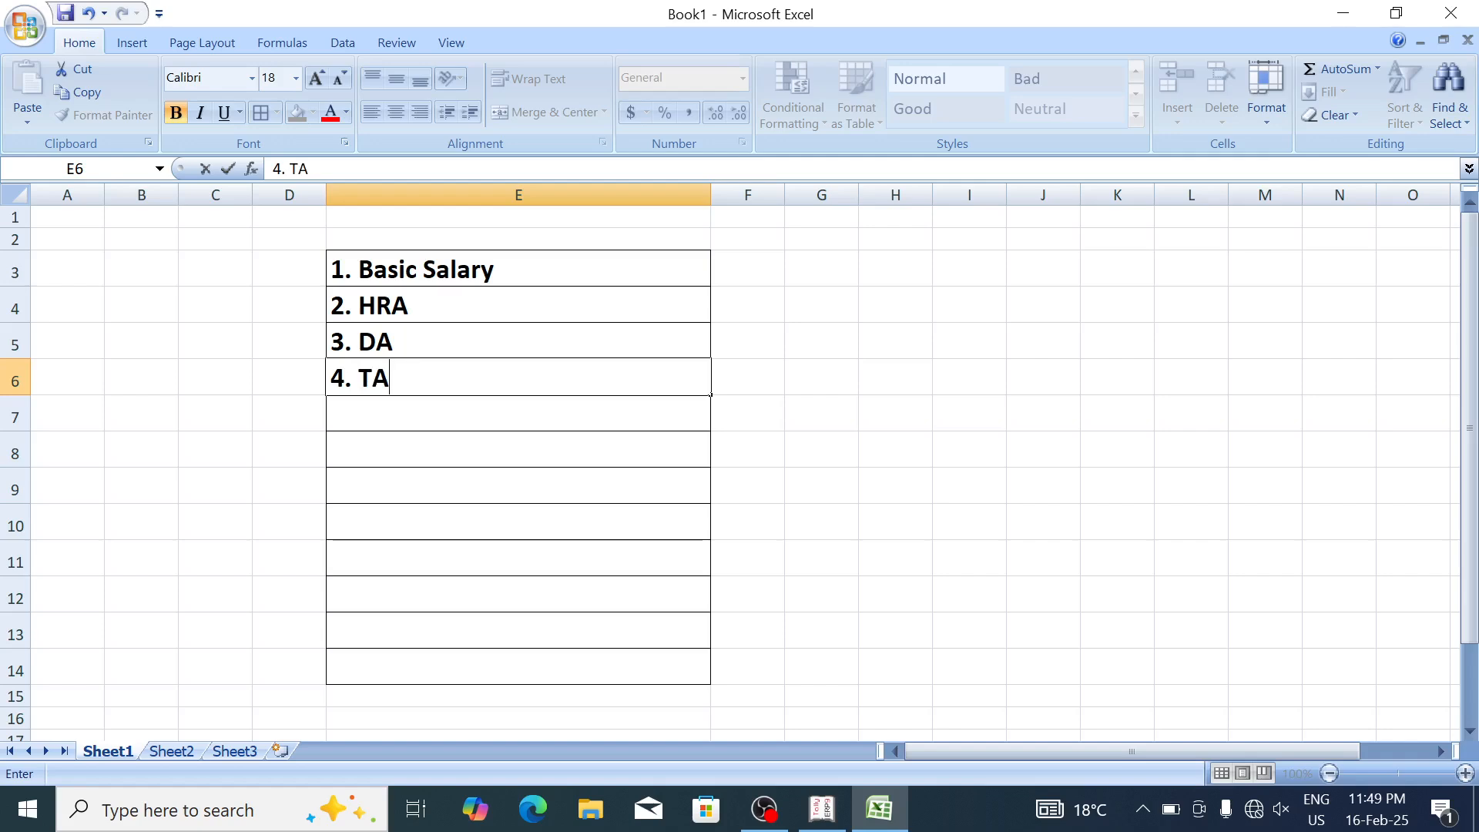
{"action": "key", "text": "Return"}
Step: Enter '5. Overtime', '6. PF', '7. PT' and '8. ESI' in E7:E10, then select the list
{"action": "type", "text": "%"}
{"action": "key", "text": "BackSpace"}
{"action": "type", "text": "5. "}
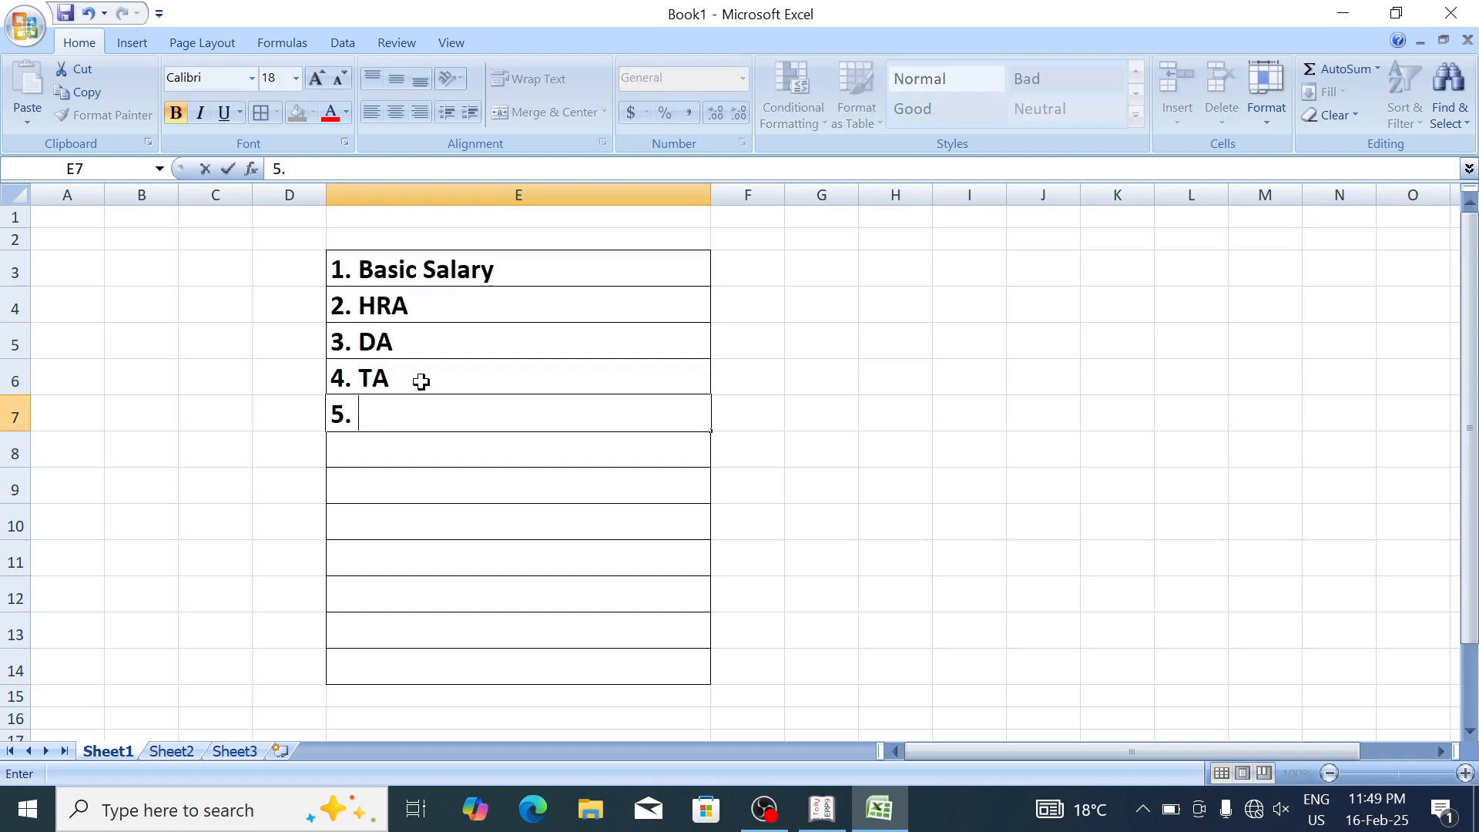
{"action": "type", "text": "Overtime"}
{"action": "key", "text": "Return"}
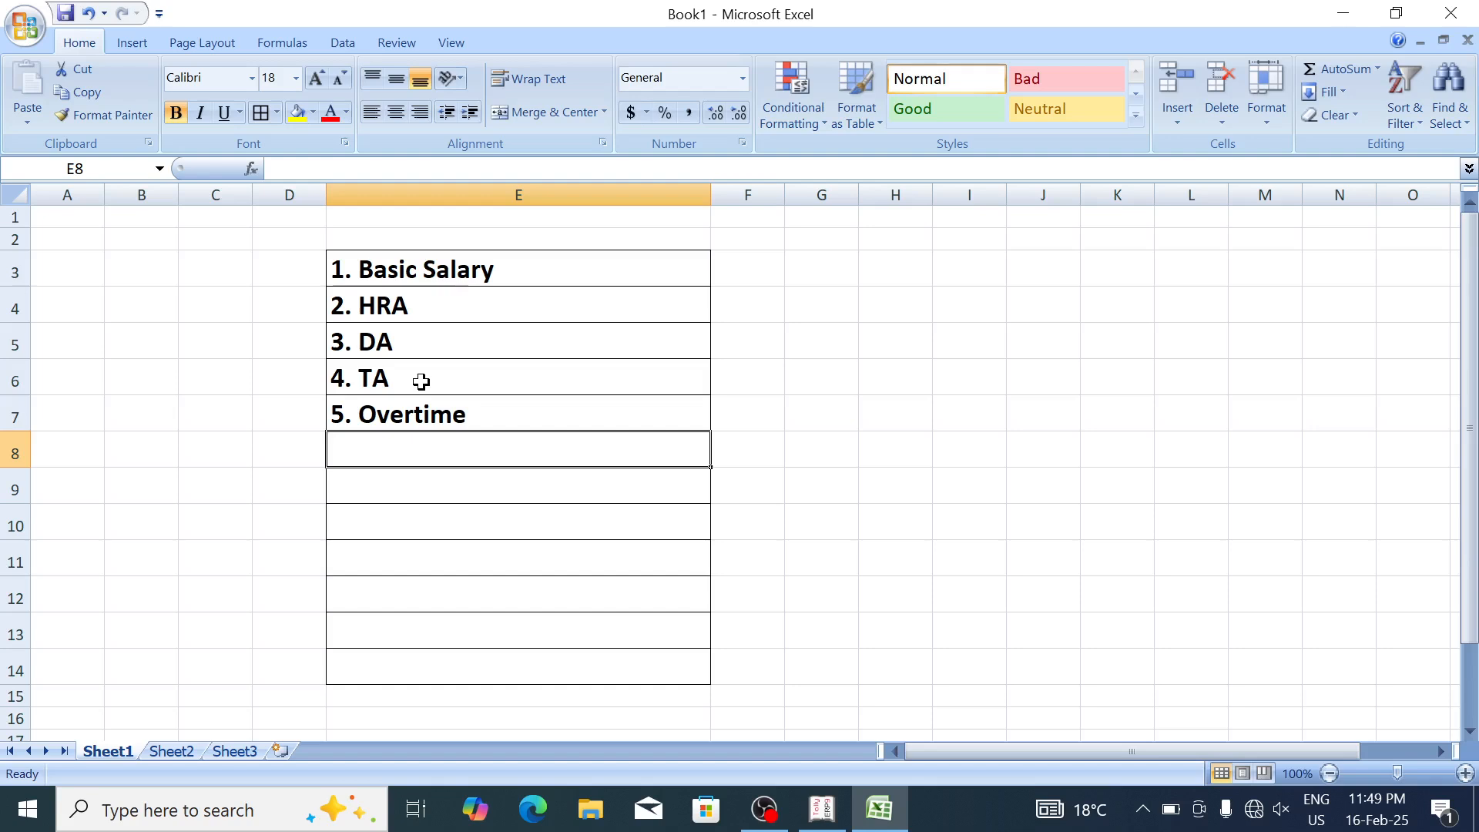
{"action": "type", "text": "6. "}
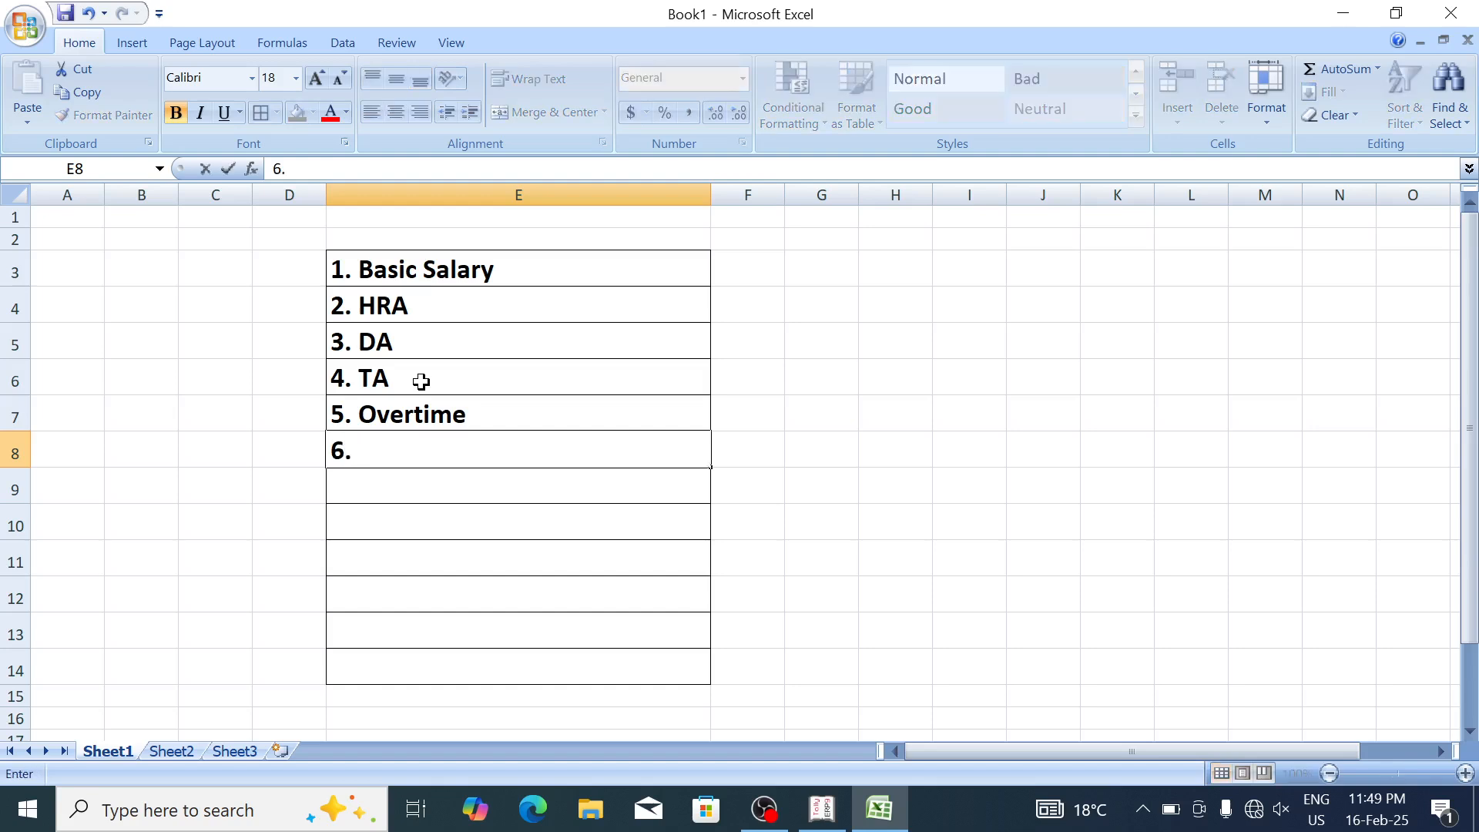
{"action": "type", "text": "PD"}
{"action": "key", "text": "BackSpace"}
{"action": "type", "text": "F"}
{"action": "key", "text": "Return"}
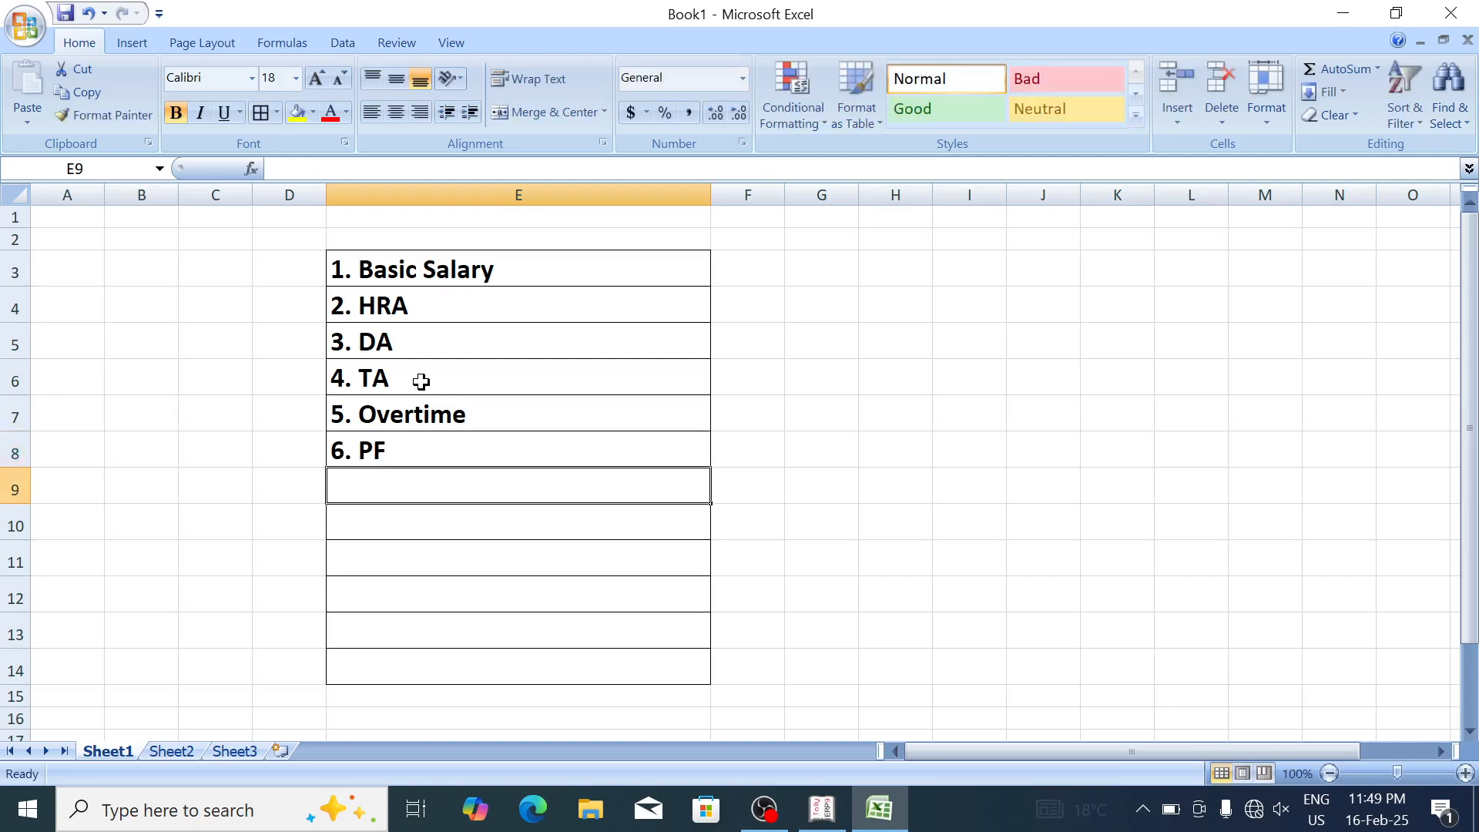
{"action": "type", "text": "7. PT"}
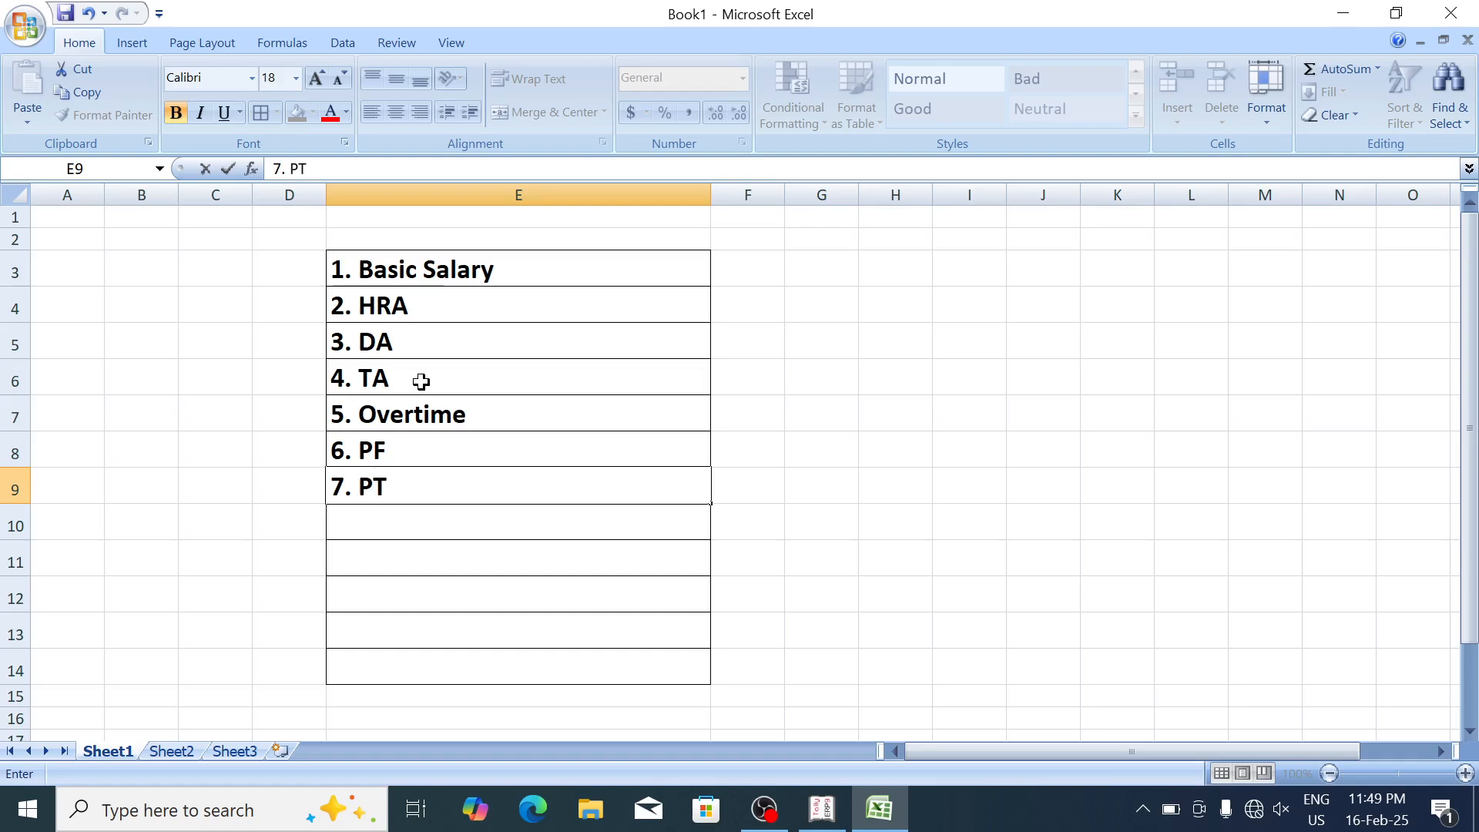
{"action": "key", "text": "Return"}
{"action": "type", "text": "8. ESI"}
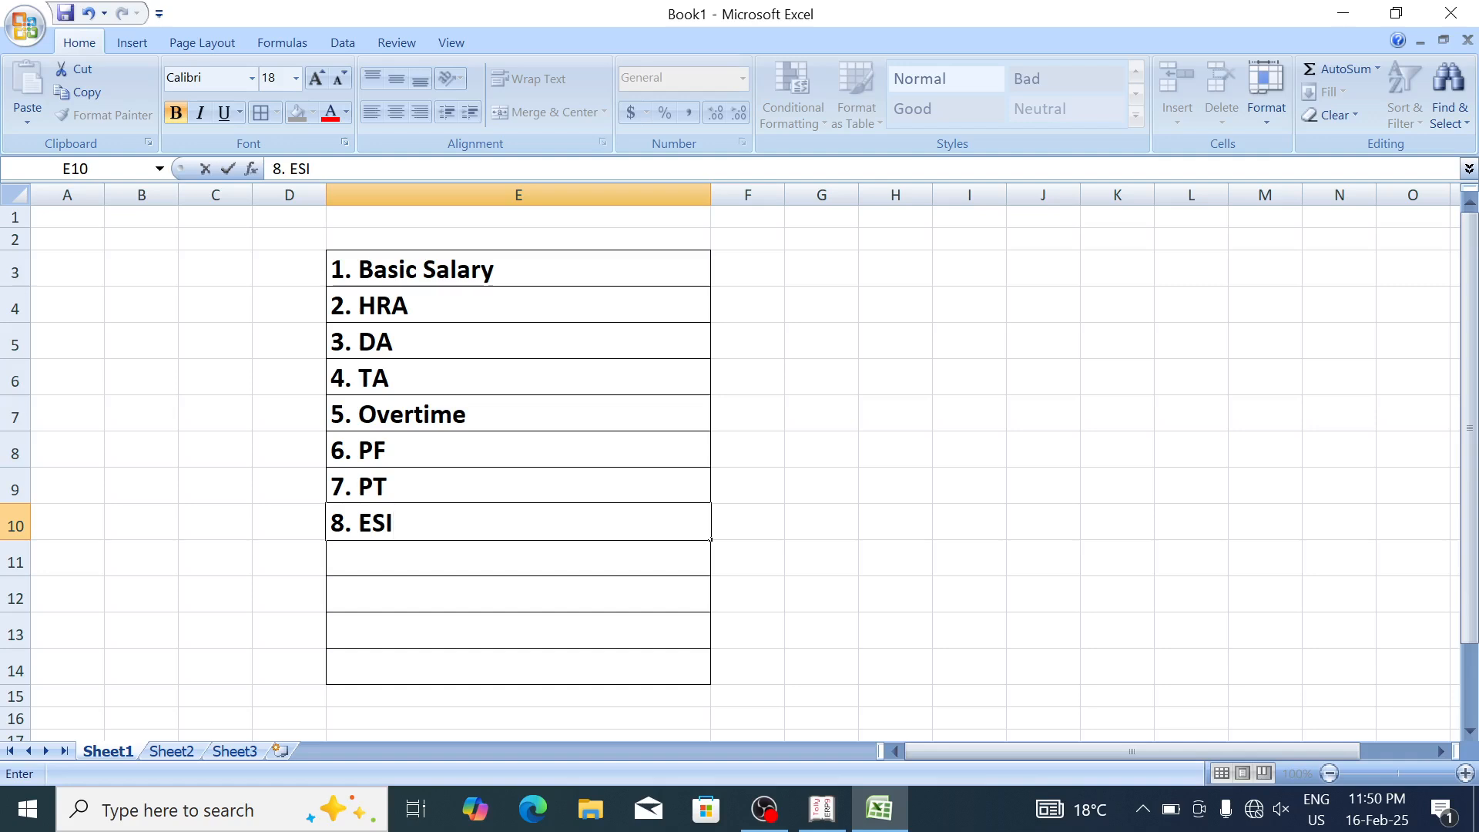
{"action": "key", "text": "Return"}
{"action": "left_click_drag", "start_coordinate": [545, 264], "coordinate": [545, 522]}
Step: Start a Tally pay head named Basic Salary, then select the Excel rows Basic Salary through Overtime
{"action": "key", "text": "alt+Tab"}
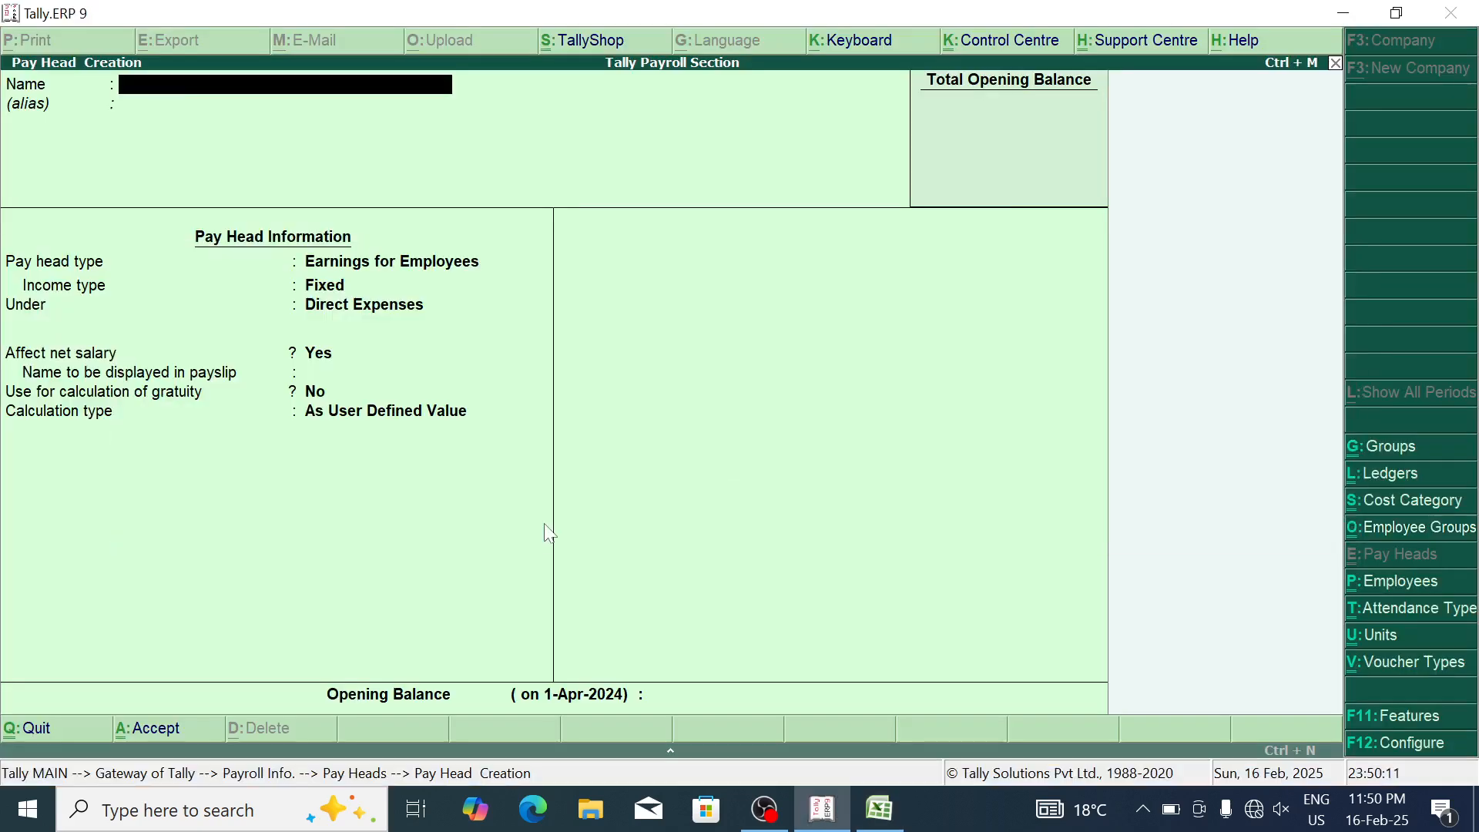
{"action": "key", "text": "Escape"}
{"action": "key", "text": "Return"}
{"action": "key", "text": "Return"}
{"action": "type", "text": "Basic Salary"}
{"action": "key", "text": "Return"}
{"action": "key", "text": "Return"}
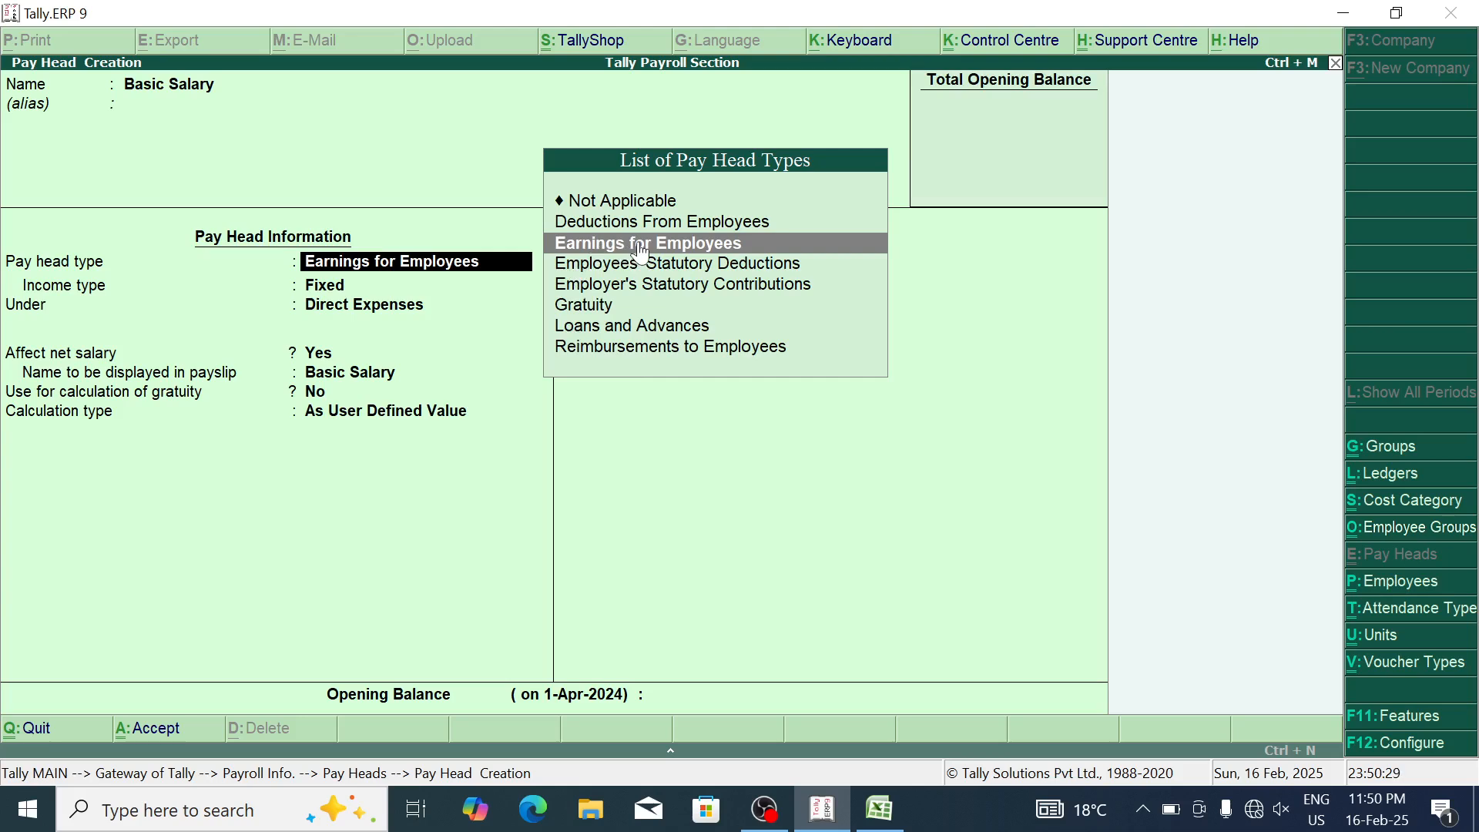
{"action": "key", "text": "alt+Tab"}
{"action": "left_click_drag", "start_coordinate": [515, 270], "coordinate": [547, 400]}
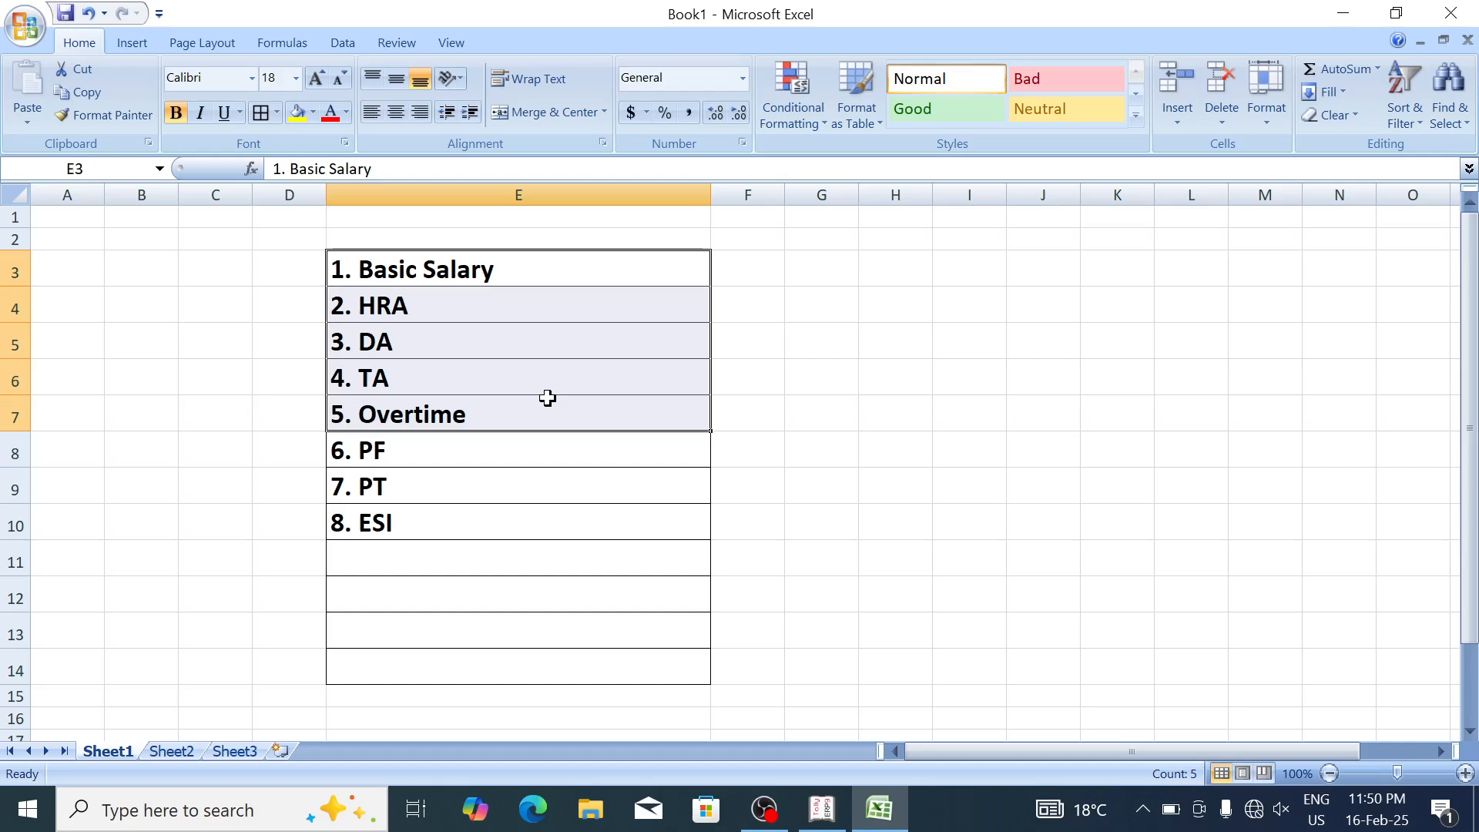
Step: Fill the earnings rows yellow, then merge the adjacent block and label it 'Earning for Employee' on two lines
{"action": "left_click", "coordinate": [294, 117]}
{"action": "left_click_drag", "start_coordinate": [748, 259], "coordinate": [825, 405]}
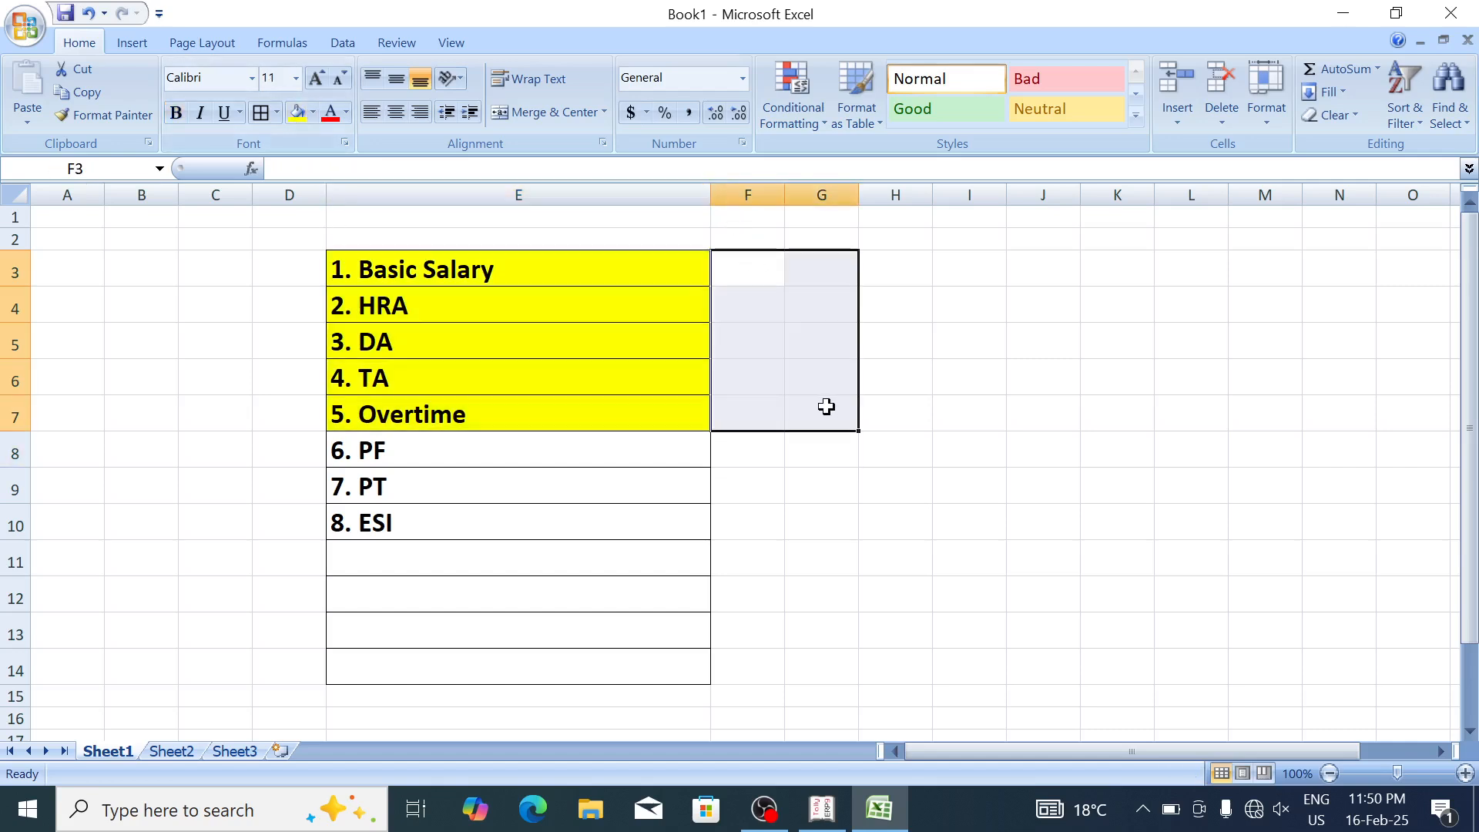
{"action": "left_click", "coordinate": [543, 111]}
{"action": "type", "text": "E"}
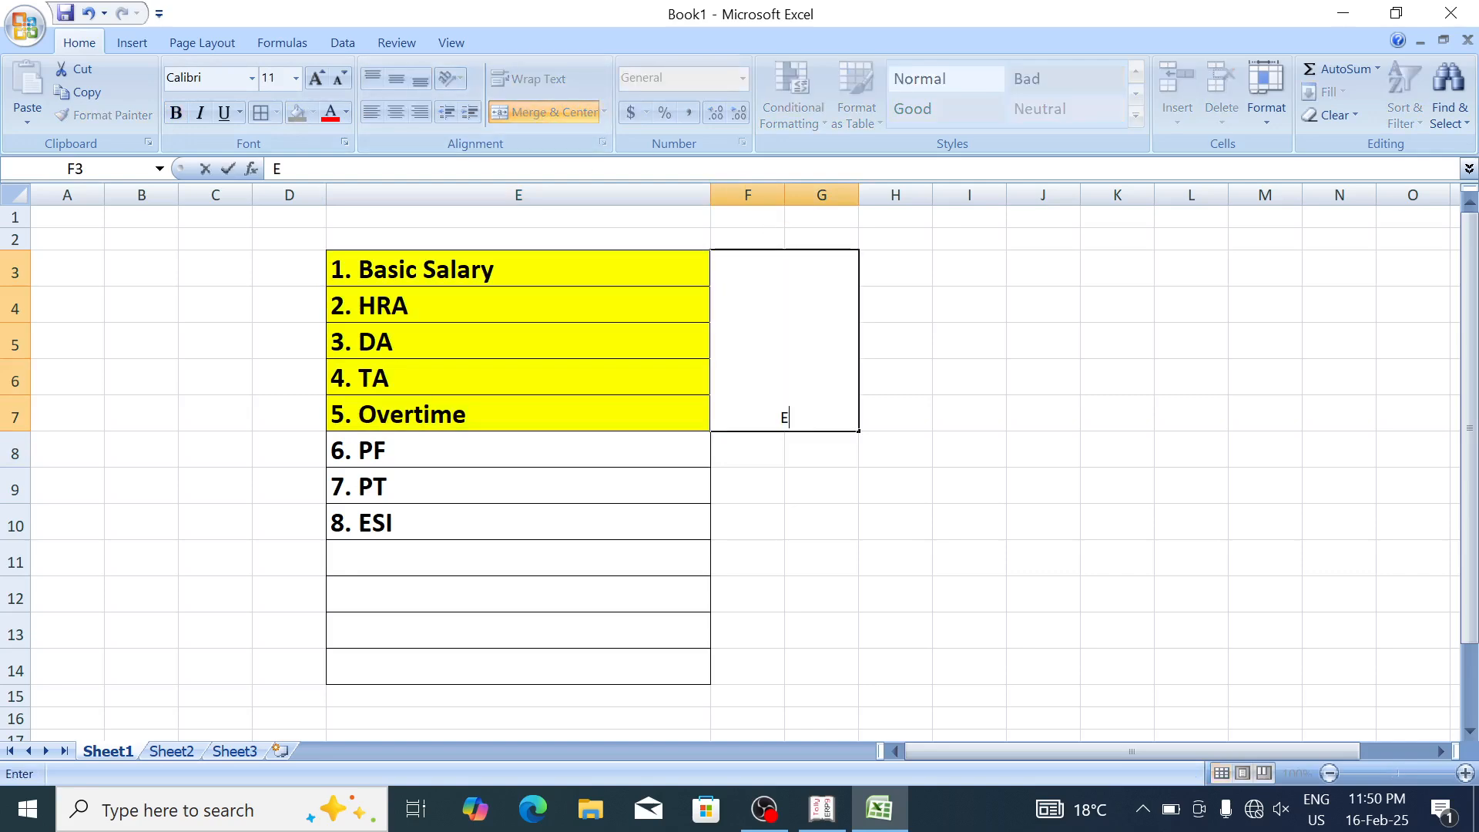
{"action": "type", "text": "arning"}
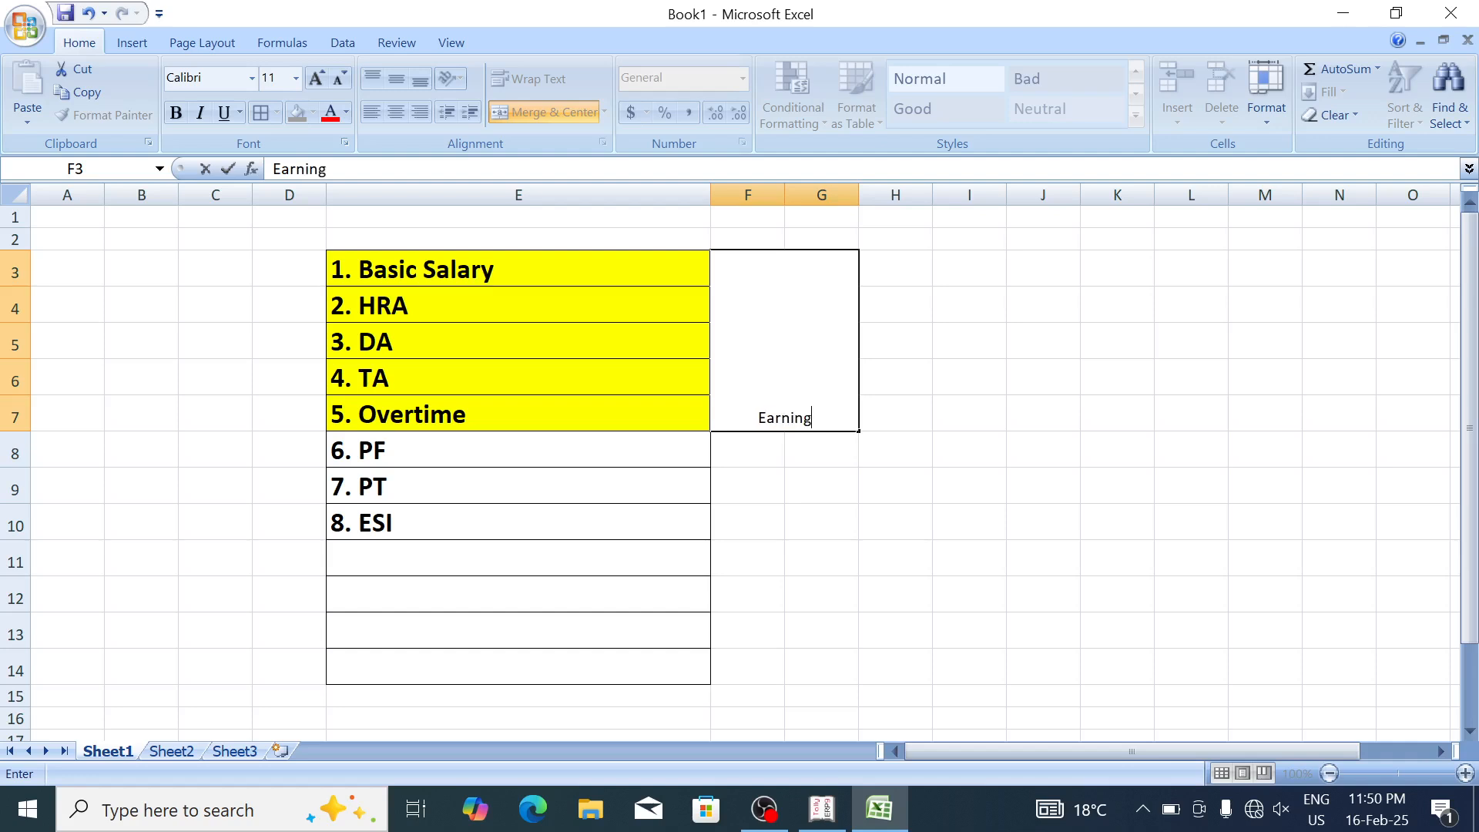
{"action": "type", "text": " for"}
{"action": "key", "text": "alt+Return"}
{"action": "type", "text": "Employee"}
{"action": "key", "text": "Return"}
Step: Centre the label vertically, enlarge and bold it, and fill cell F3 light blue
{"action": "left_click", "coordinate": [799, 264]}
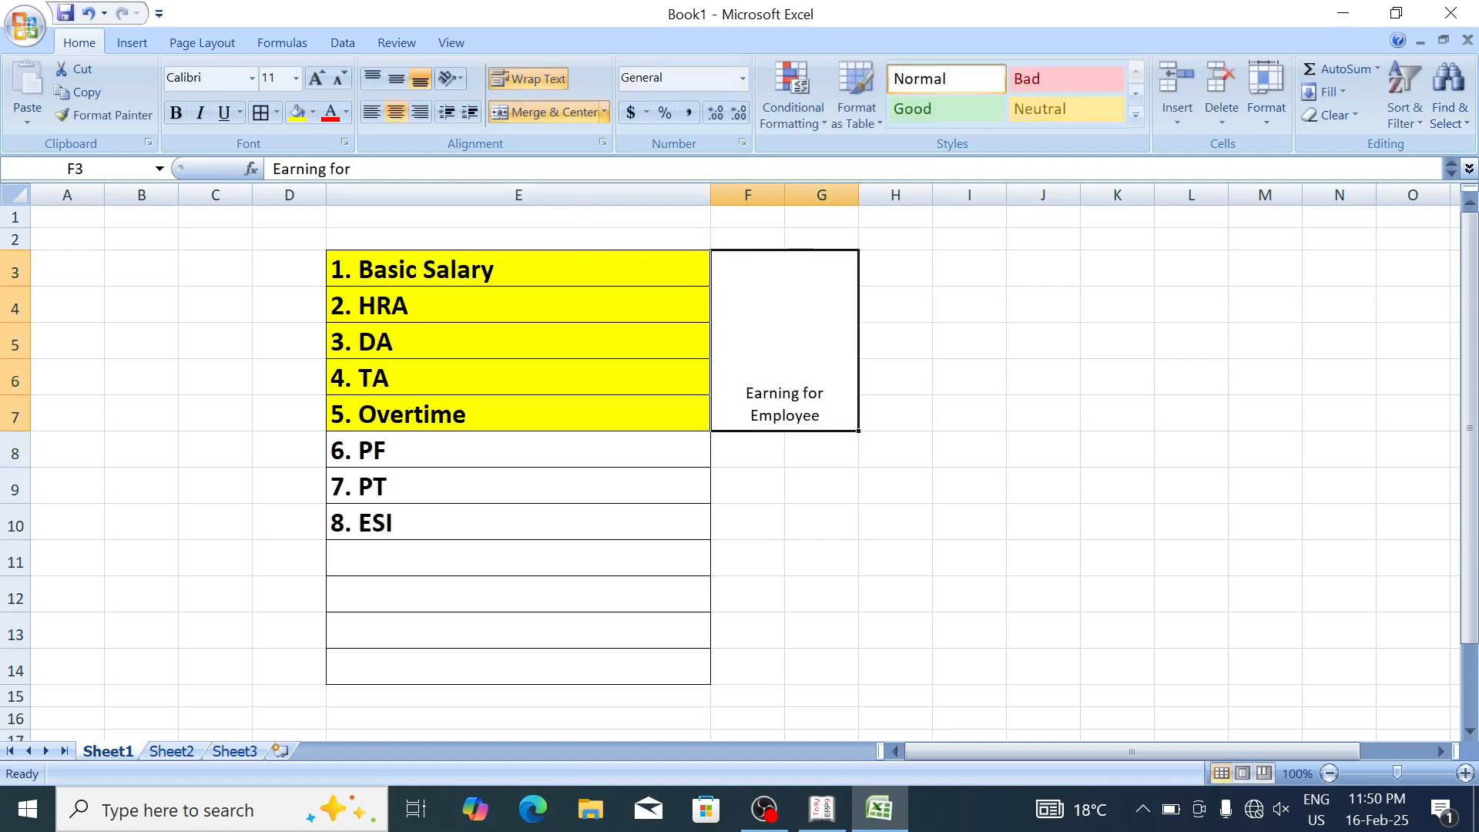
{"action": "left_click", "coordinate": [397, 78]}
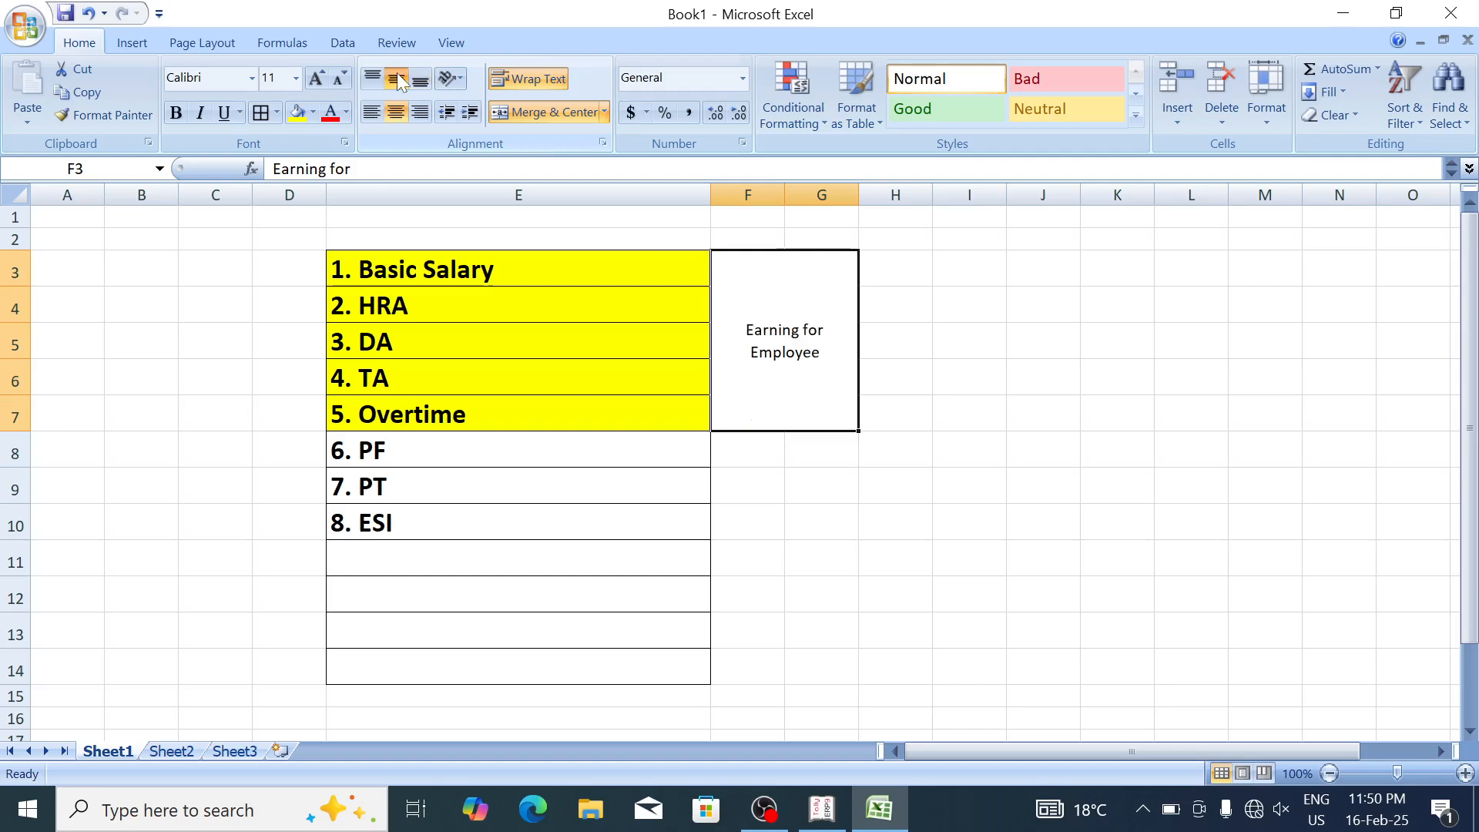
{"action": "left_click", "coordinate": [315, 78]}
{"action": "left_click", "coordinate": [315, 78]}
{"action": "left_click", "coordinate": [315, 78]}
{"action": "left_click", "coordinate": [315, 78]}
{"action": "key", "text": "ctrl+b"}
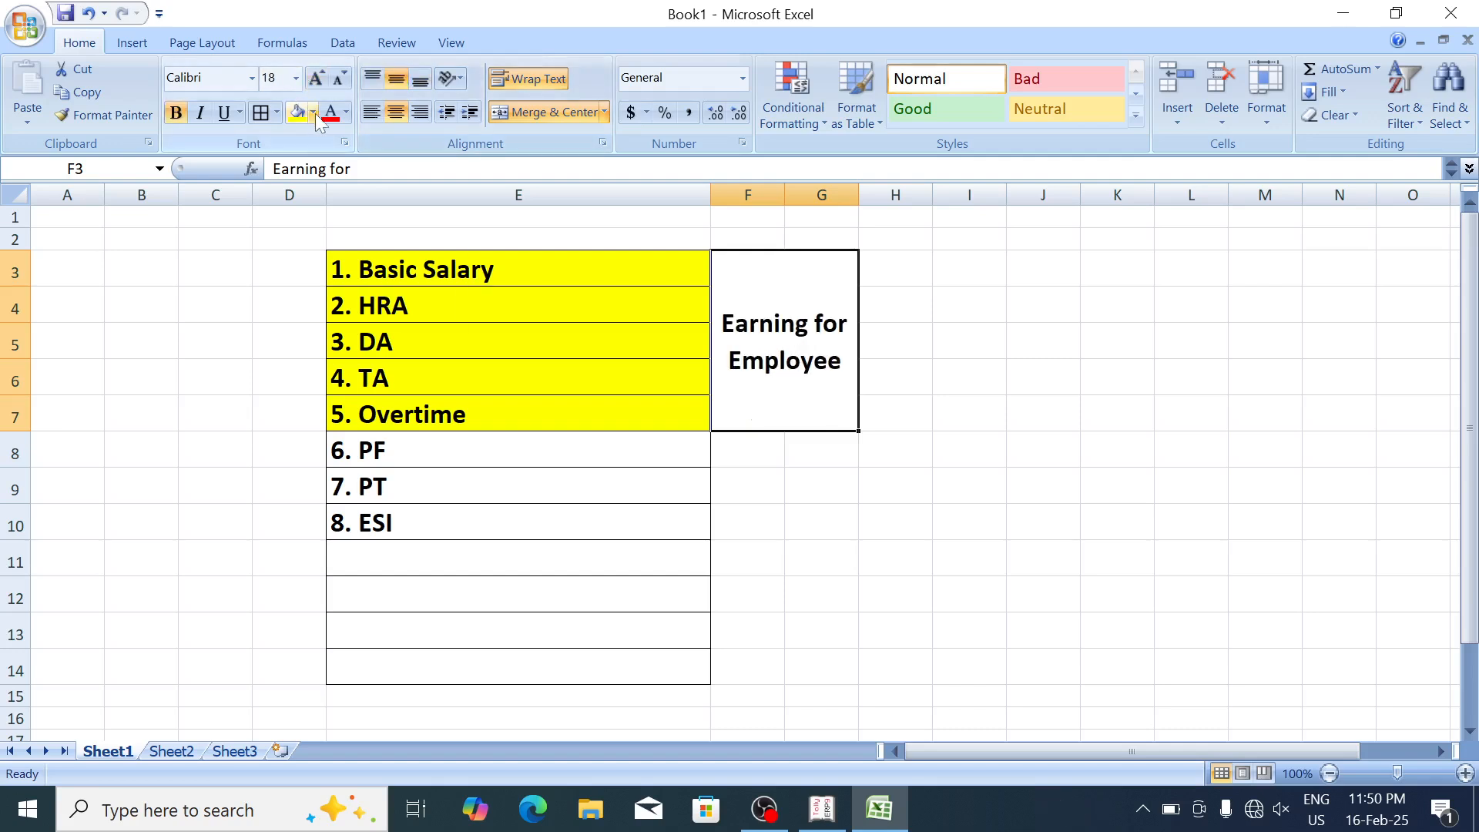
{"action": "left_click", "coordinate": [312, 113]}
{"action": "left_click", "coordinate": [436, 186]}
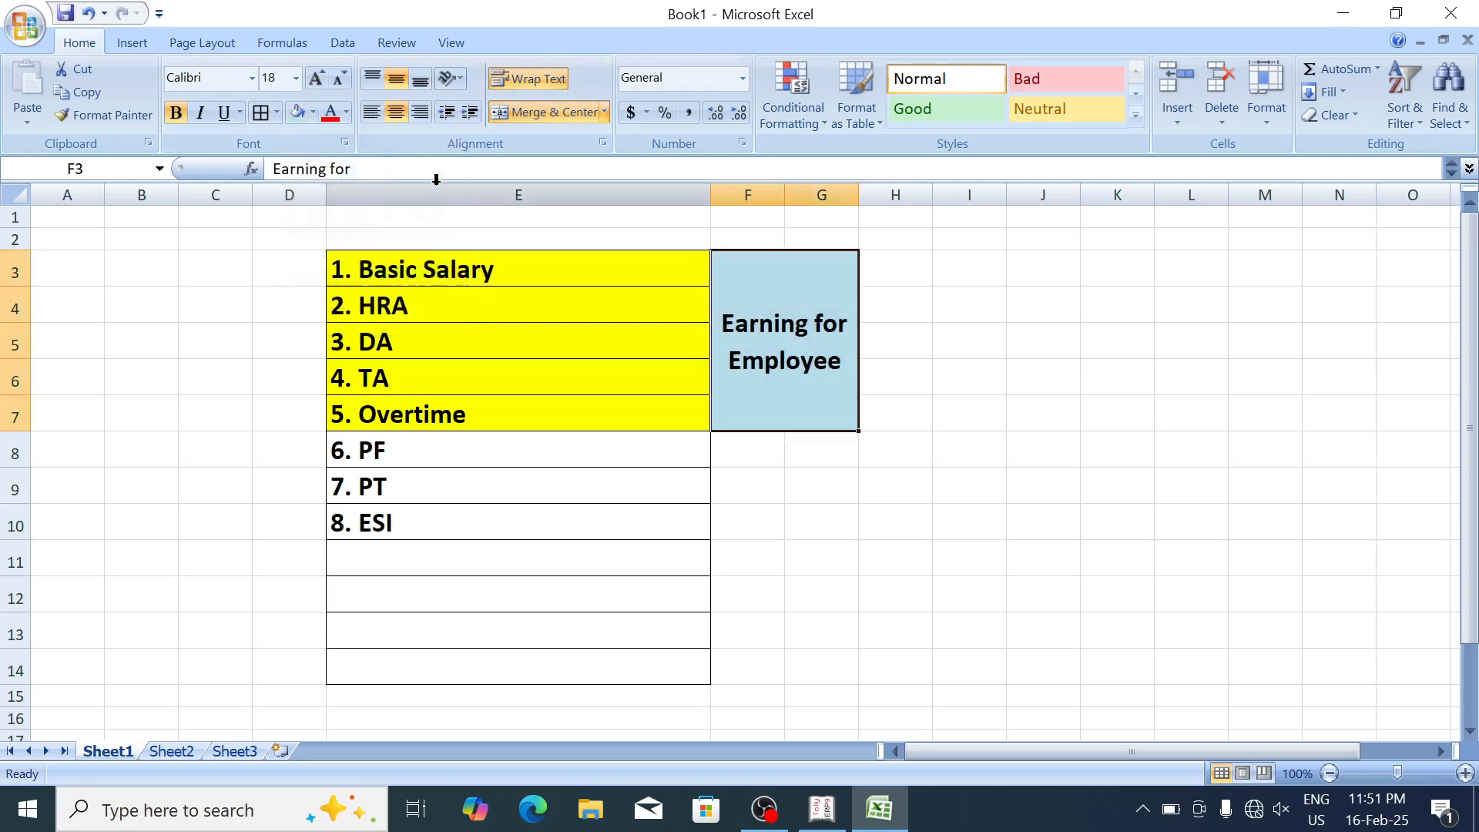
{"action": "key", "text": "alt+Tab"}
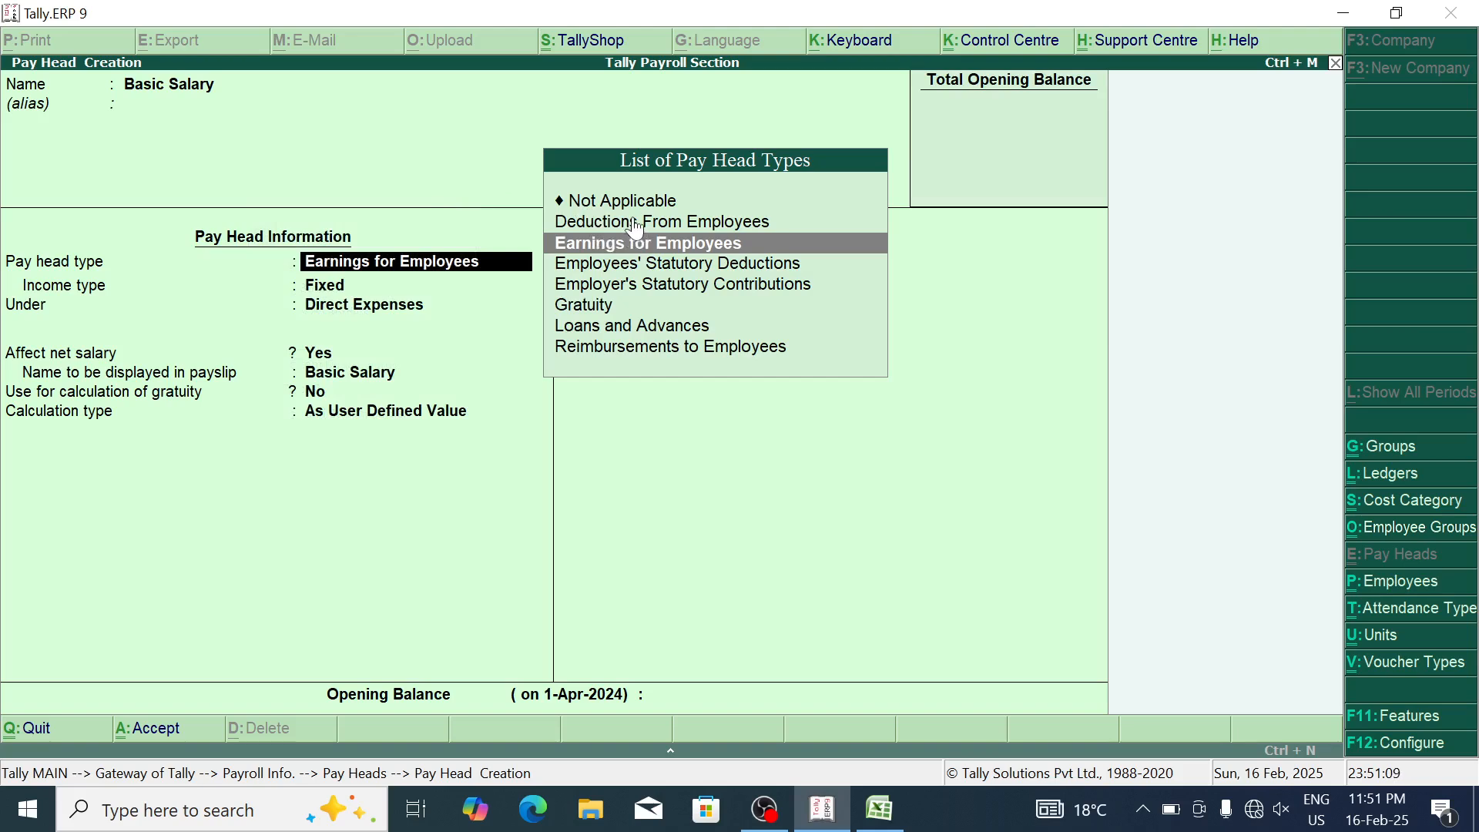
{"action": "key", "text": "alt+Tab"}
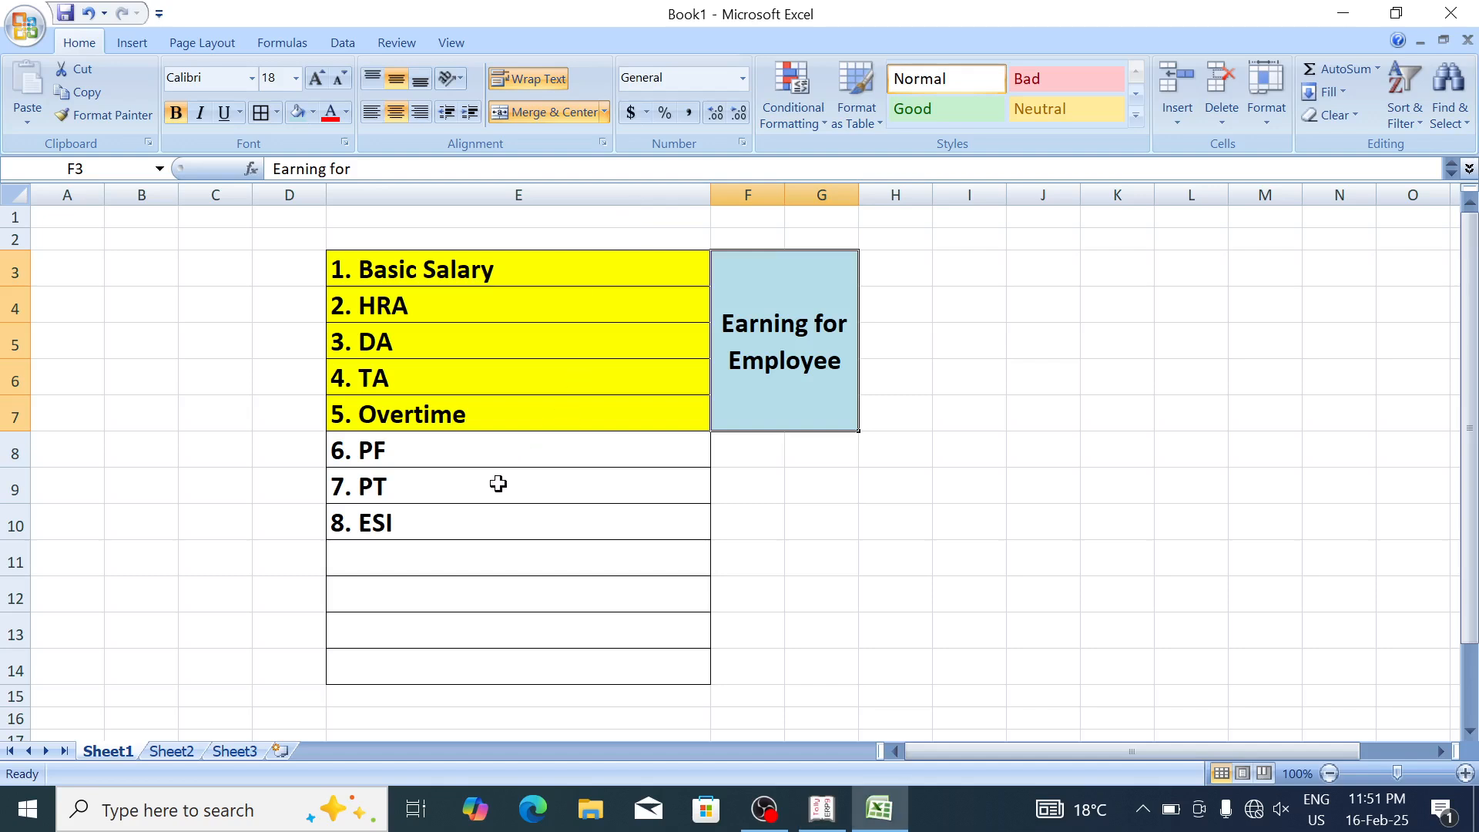
{"action": "left_click_drag", "start_coordinate": [604, 446], "coordinate": [731, 433]}
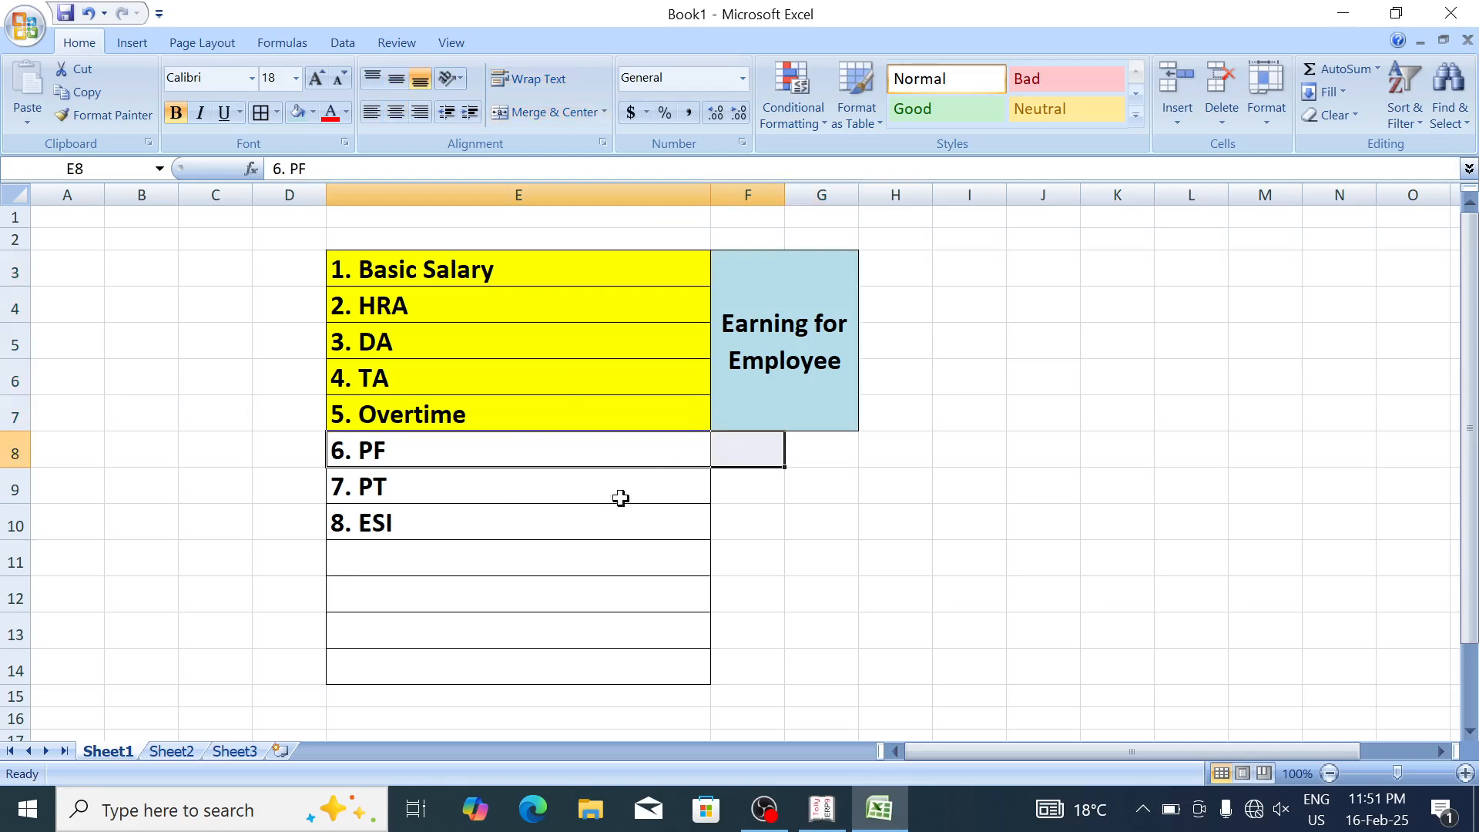
{"action": "left_click_drag", "start_coordinate": [625, 524], "coordinate": [718, 526]}
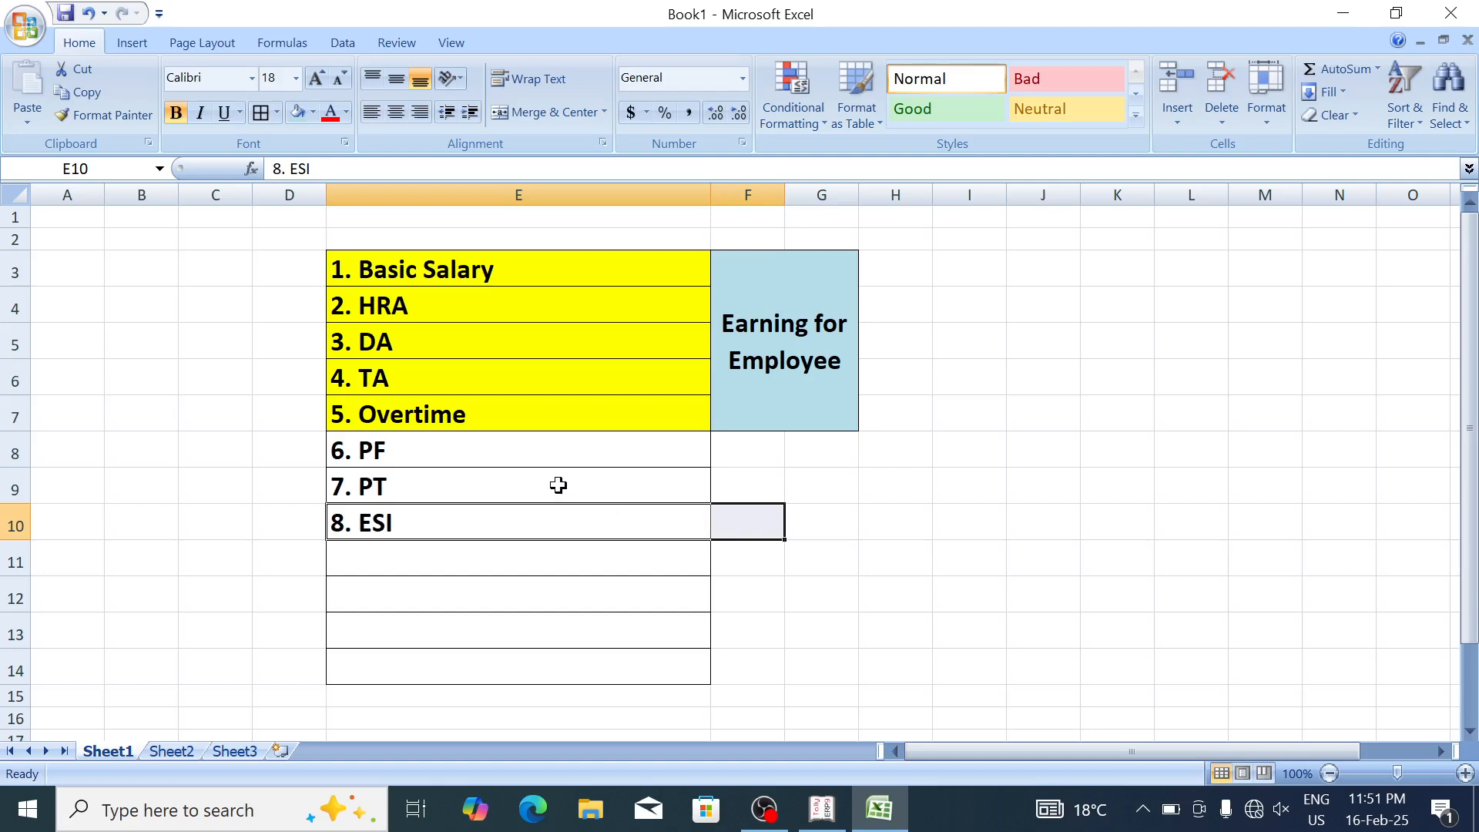
{"action": "left_click", "coordinate": [624, 486]}
{"action": "left_click_drag", "start_coordinate": [624, 486], "coordinate": [723, 472]}
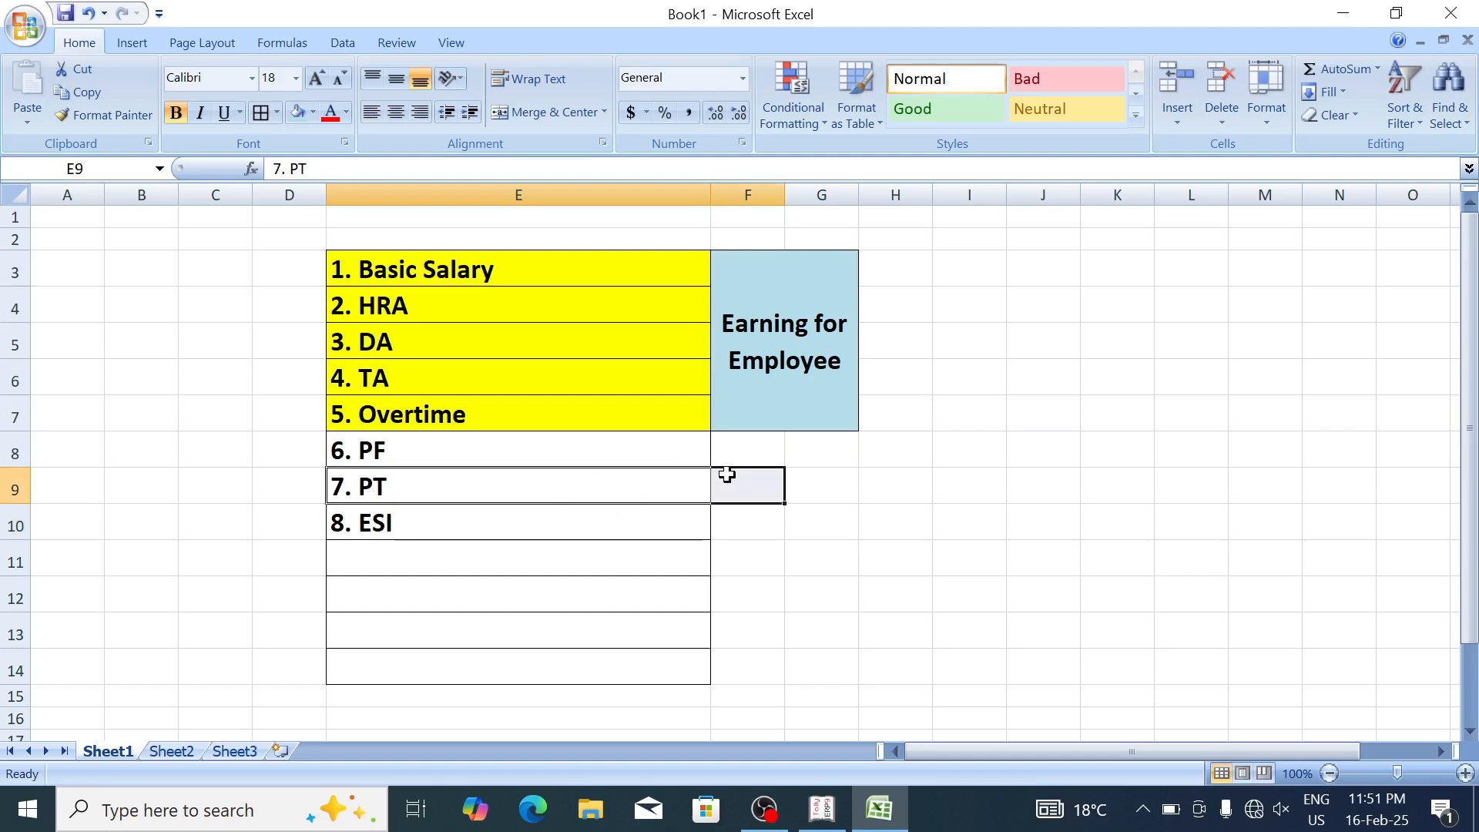
{"action": "left_click", "coordinate": [726, 475]}
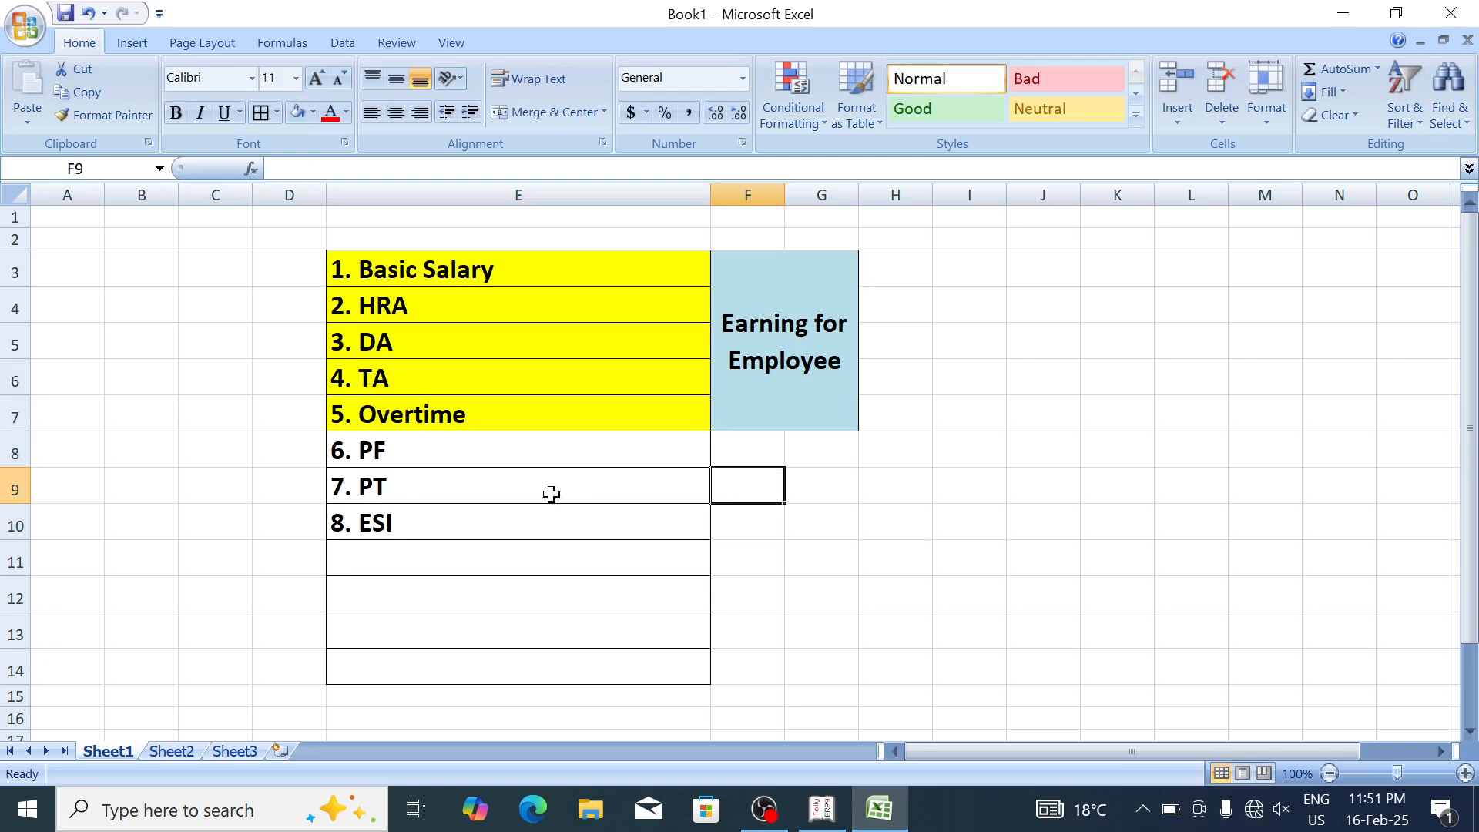
{"action": "double_click", "coordinate": [398, 484]}
{"action": "left_click_drag", "start_coordinate": [392, 486], "coordinate": [360, 486]}
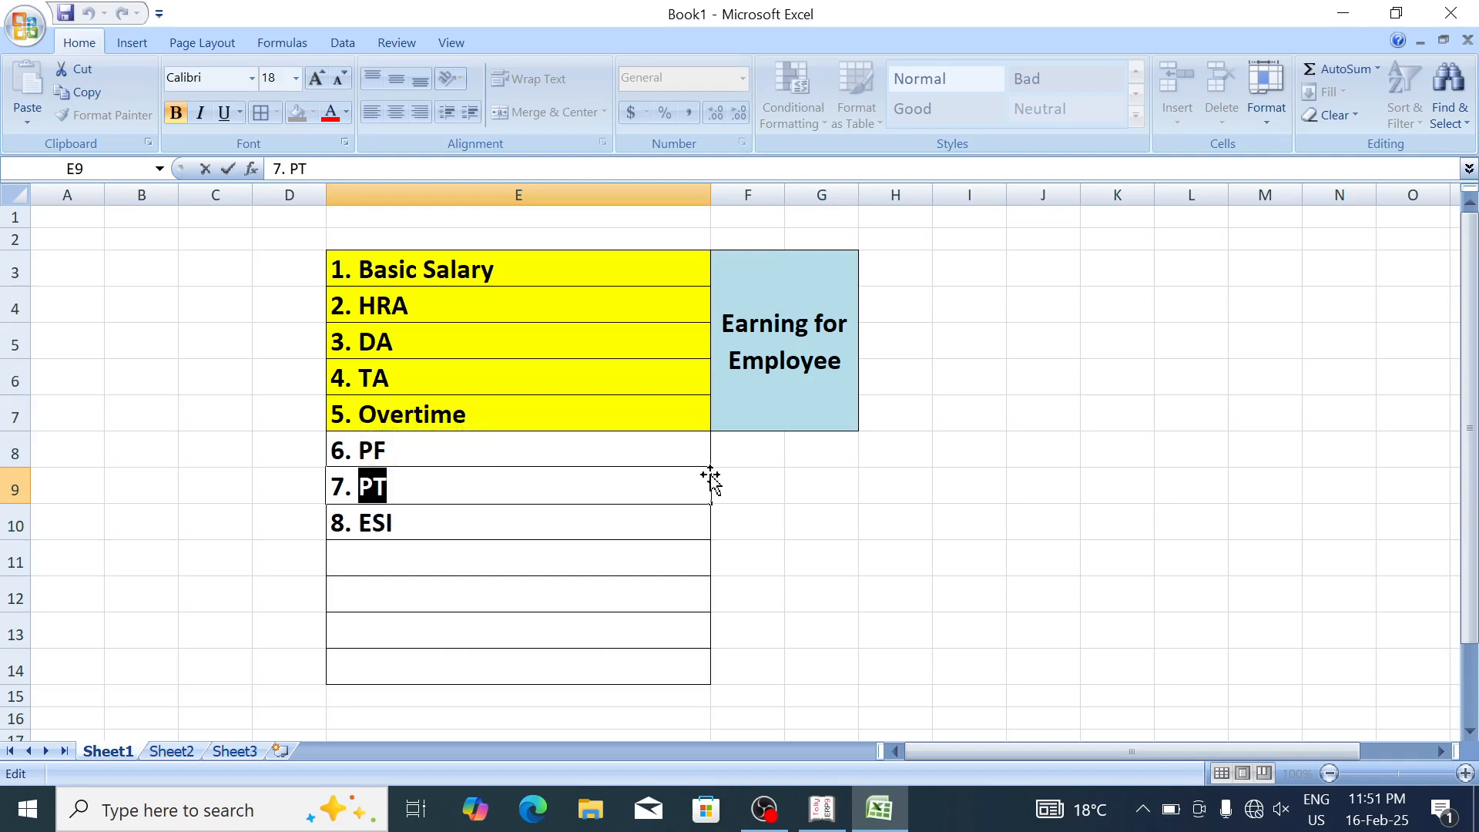
{"action": "left_click", "coordinate": [752, 483]}
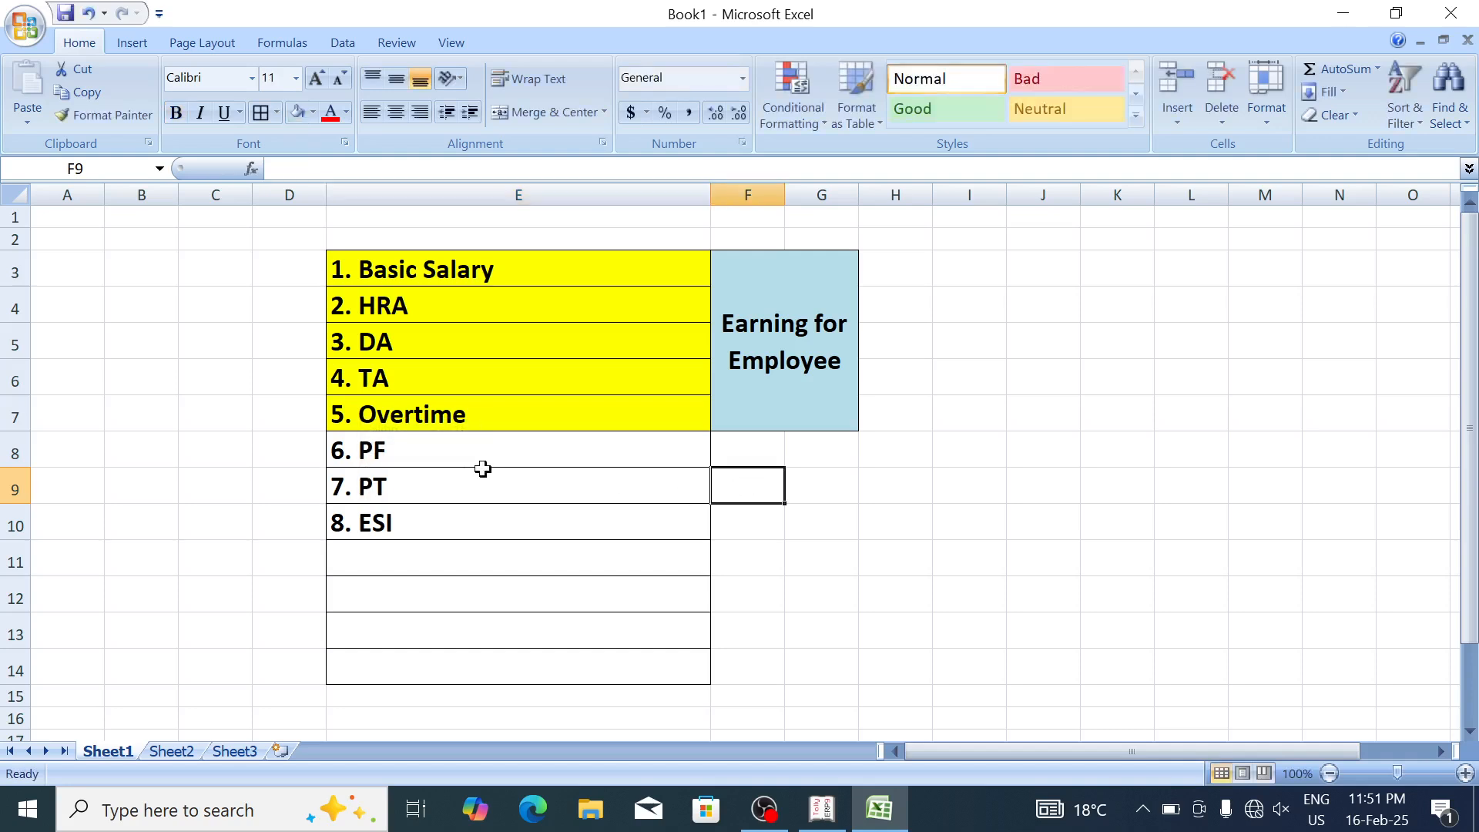
{"action": "double_click", "coordinate": [391, 485]}
{"action": "left_click_drag", "start_coordinate": [388, 486], "coordinate": [330, 486]}
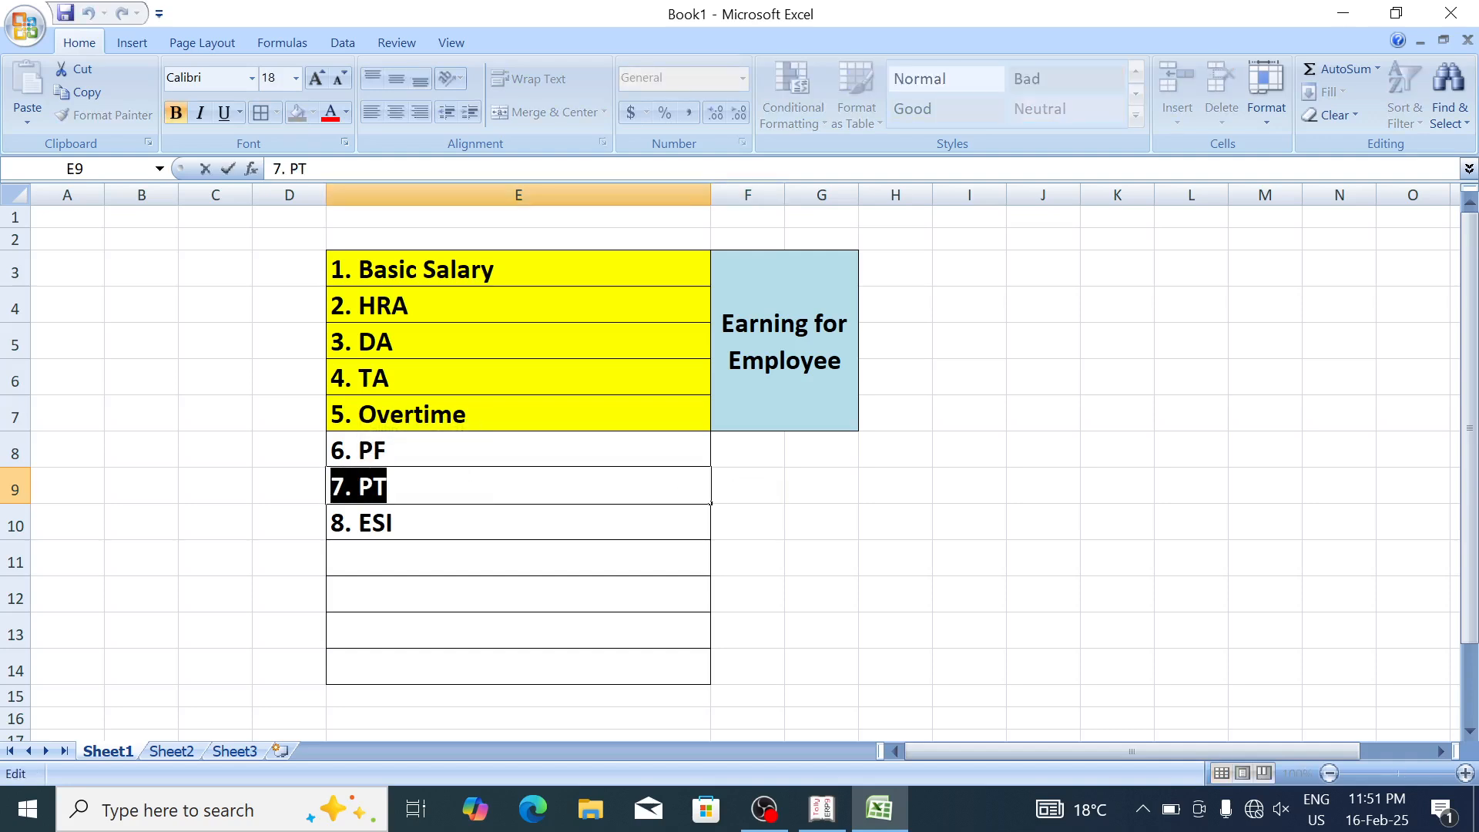
Step: Keep Basic Salary as a fixed Earnings for Employees head calculated On Attendance
{"action": "key", "text": "alt+Tab"}
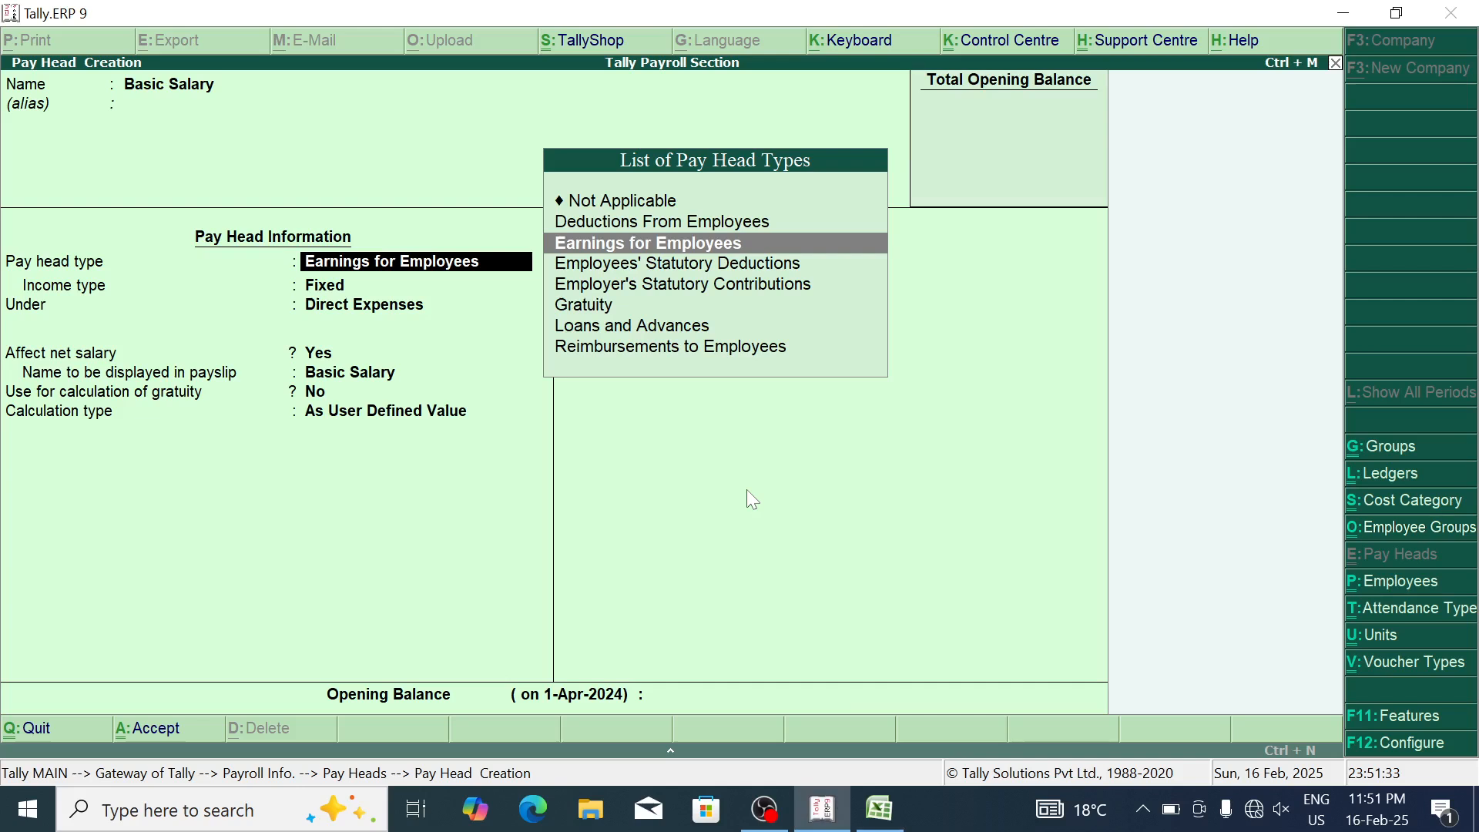
{"action": "key", "text": "Return"}
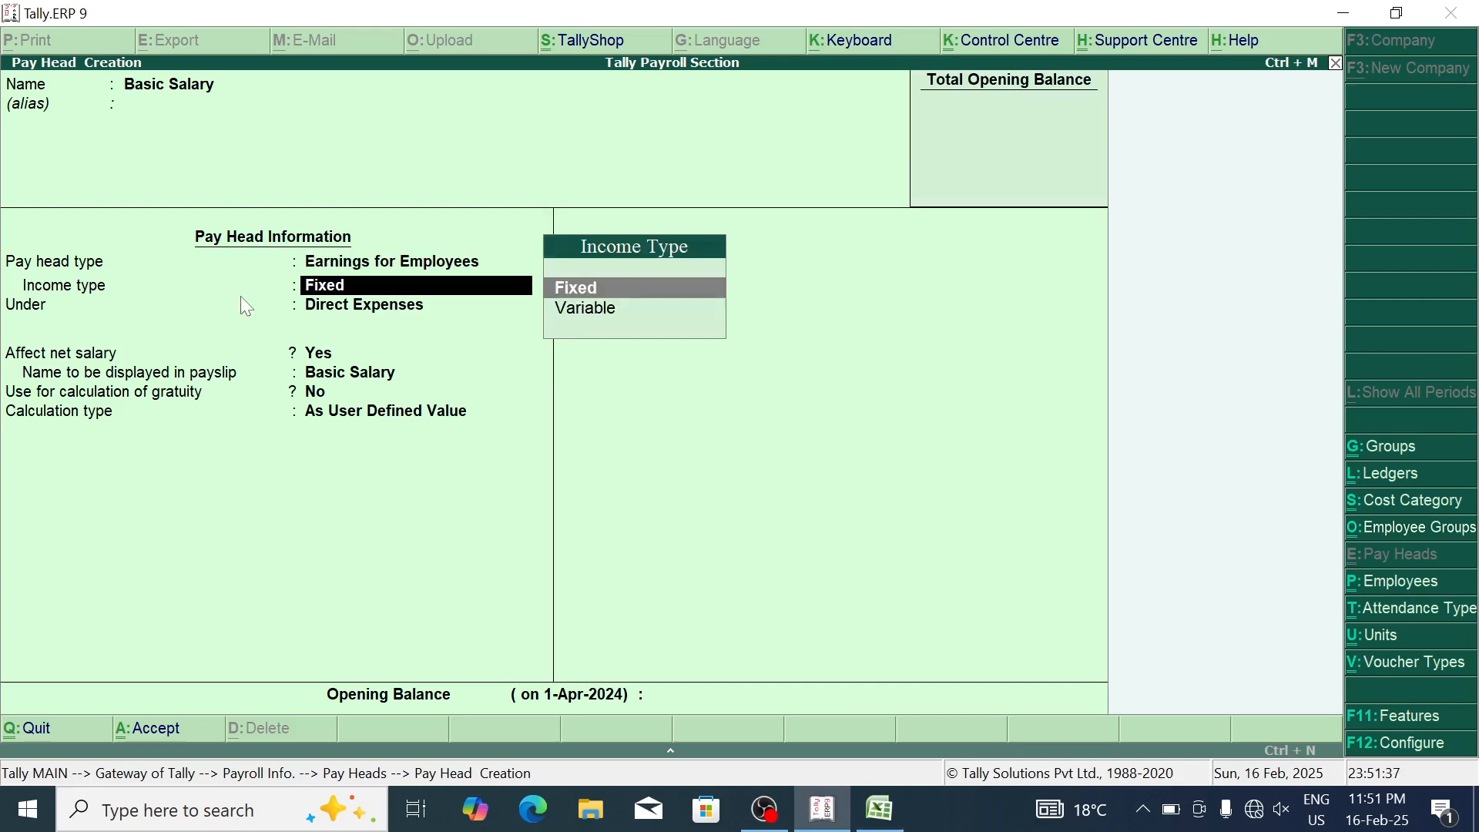
{"action": "key", "text": "Return"}
{"action": "key", "text": "Return"}
{"action": "key", "text": "Return"}
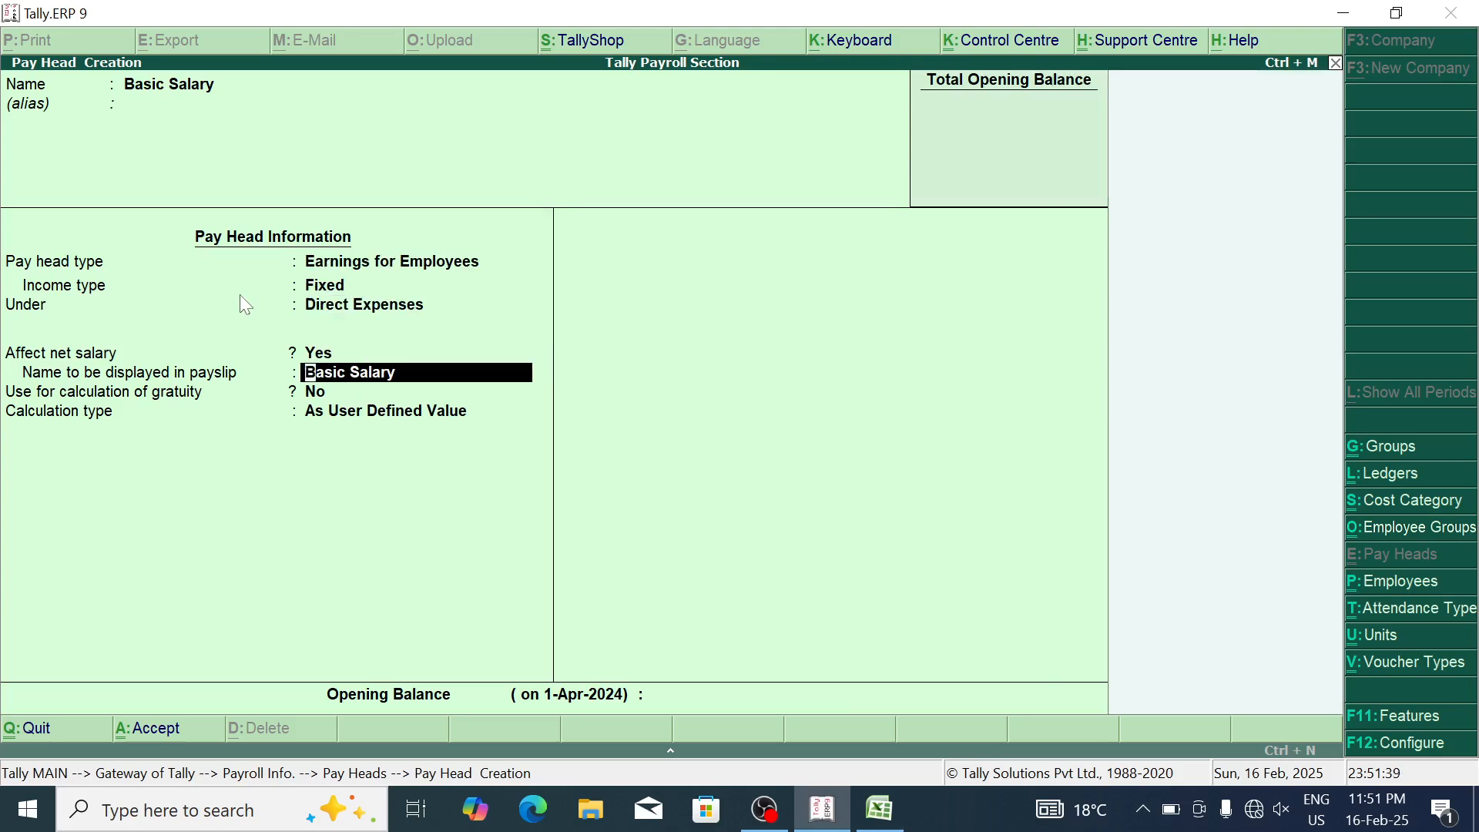
{"action": "key", "text": "Return"}
{"action": "key", "text": "Return"}
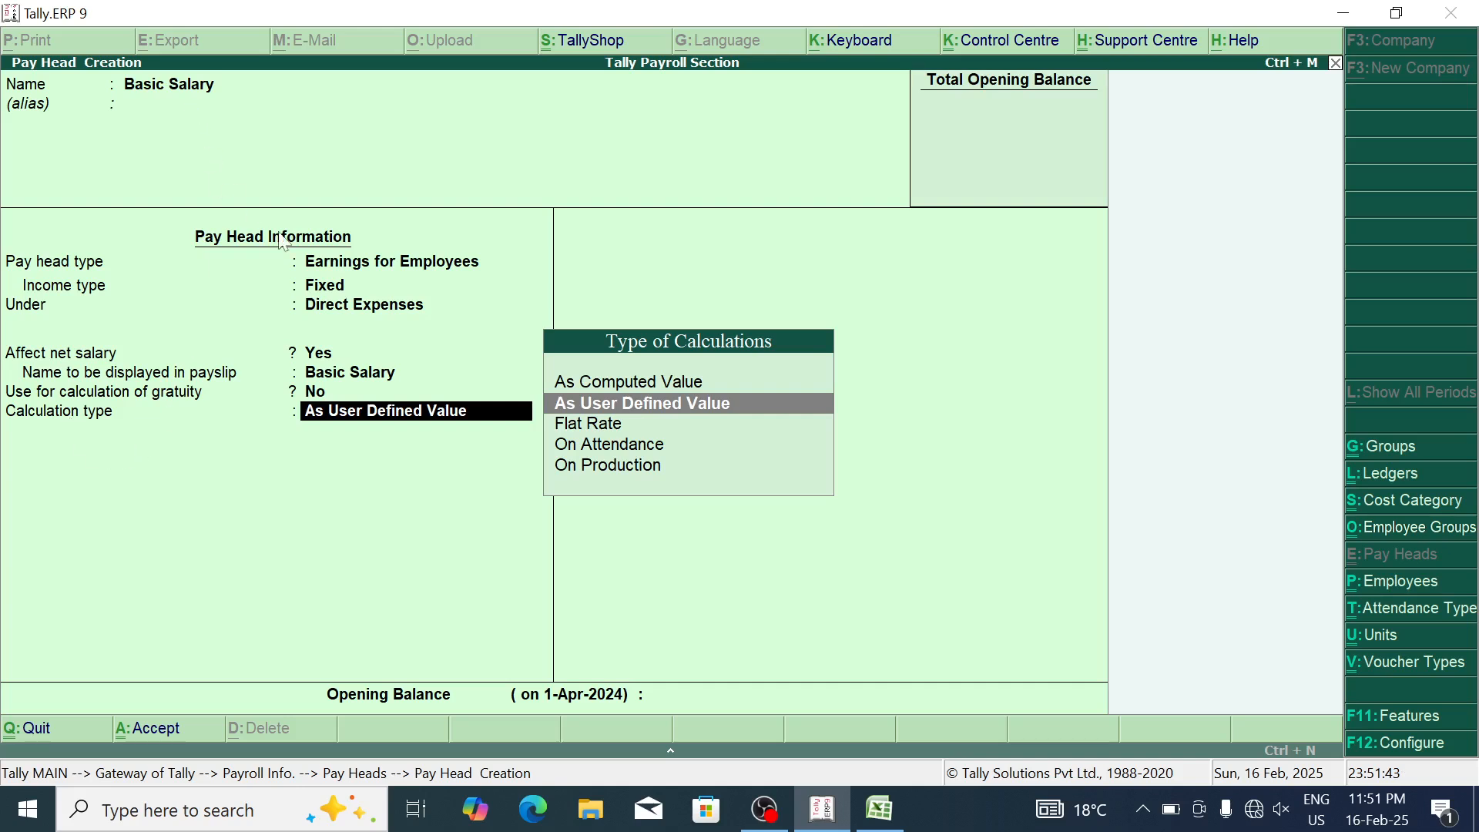
{"action": "key", "text": "Down"}
{"action": "key", "text": "Down"}
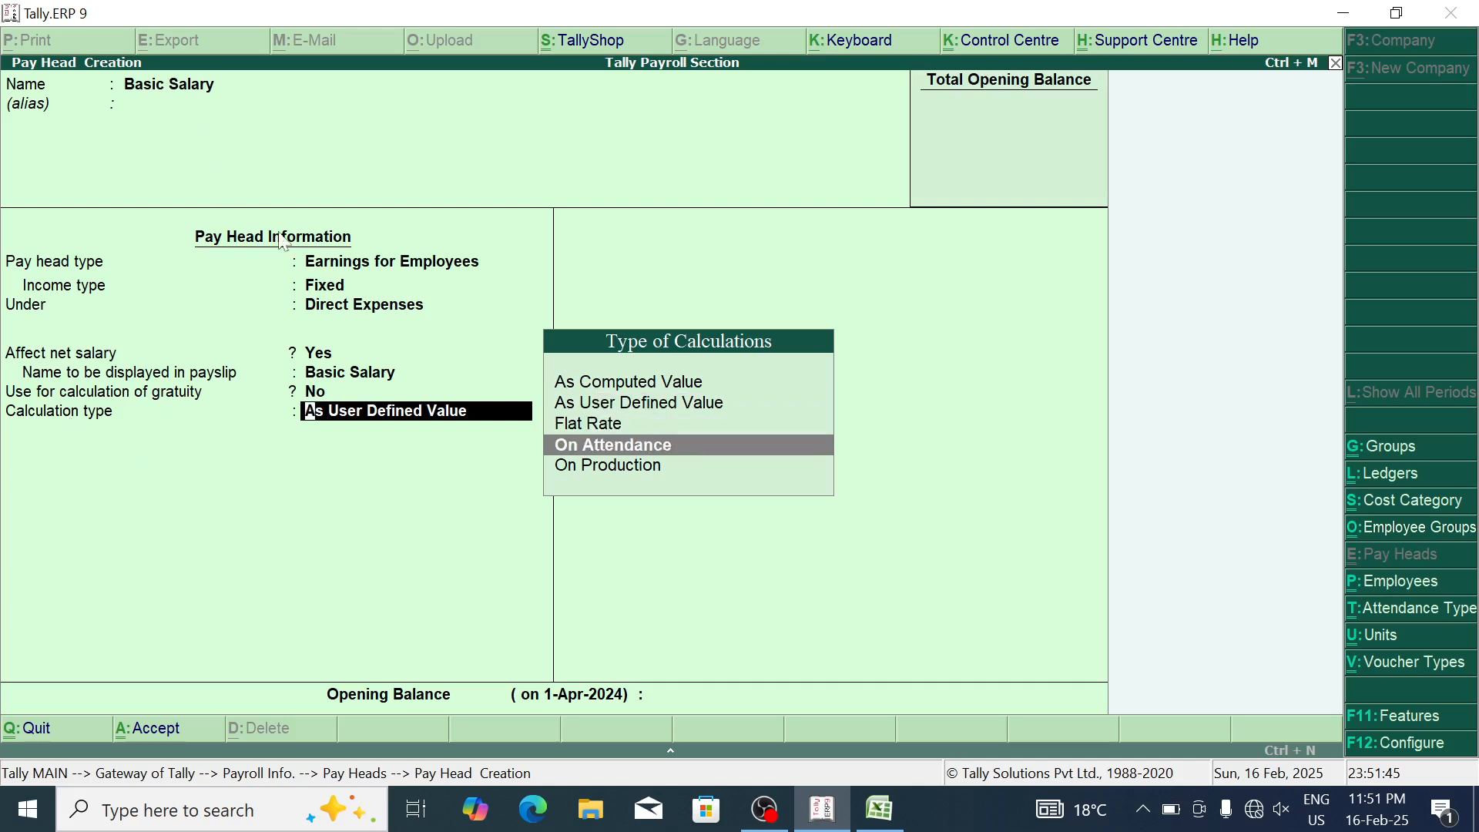
{"action": "key", "text": "Return"}
{"action": "key", "text": "Return"}
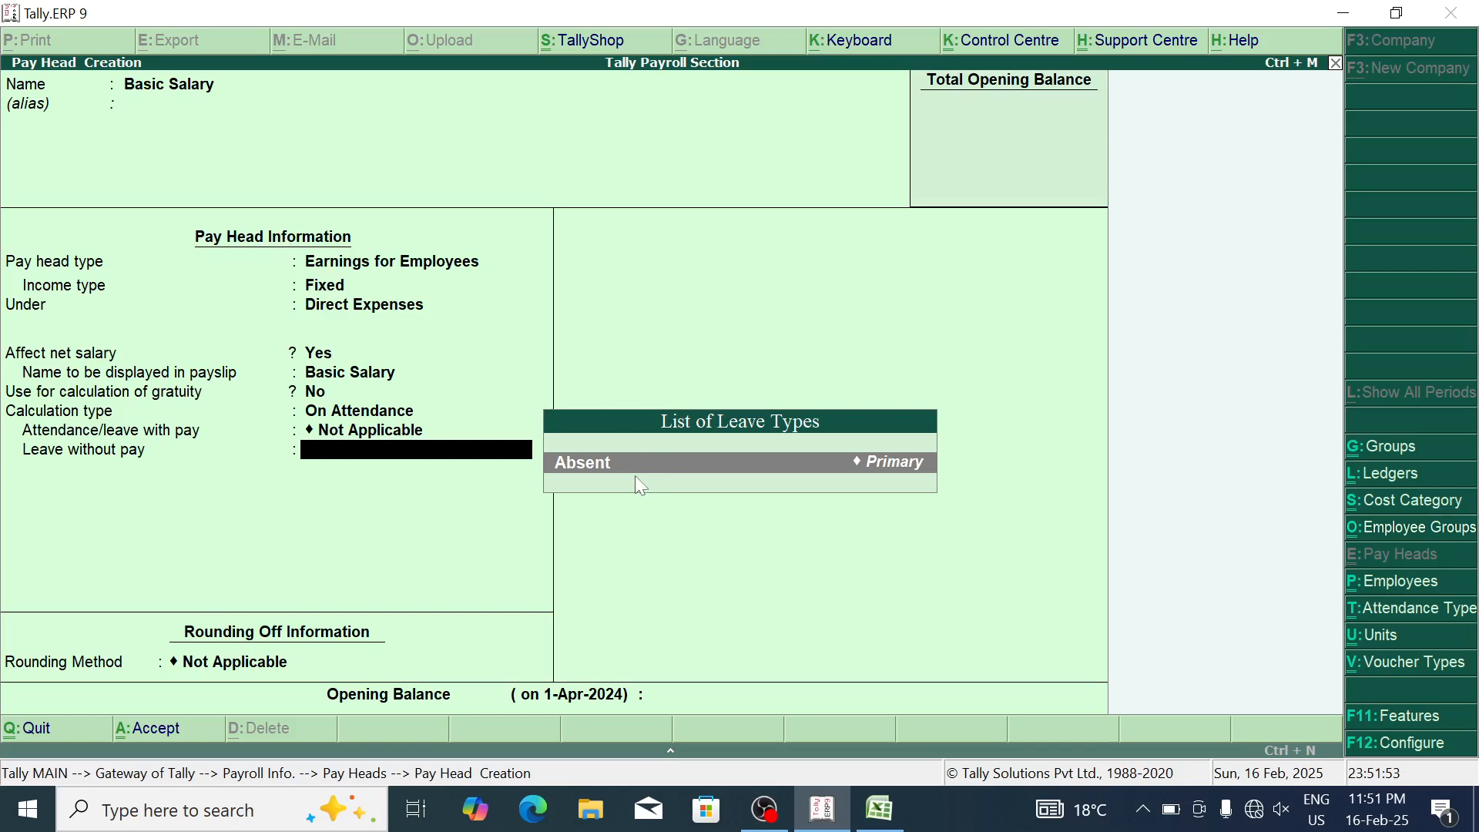
Step: Set Absent as leave without pay, period Months, As per Calendar Period, and save Basic Salary
{"action": "key", "text": "BackSpace"}
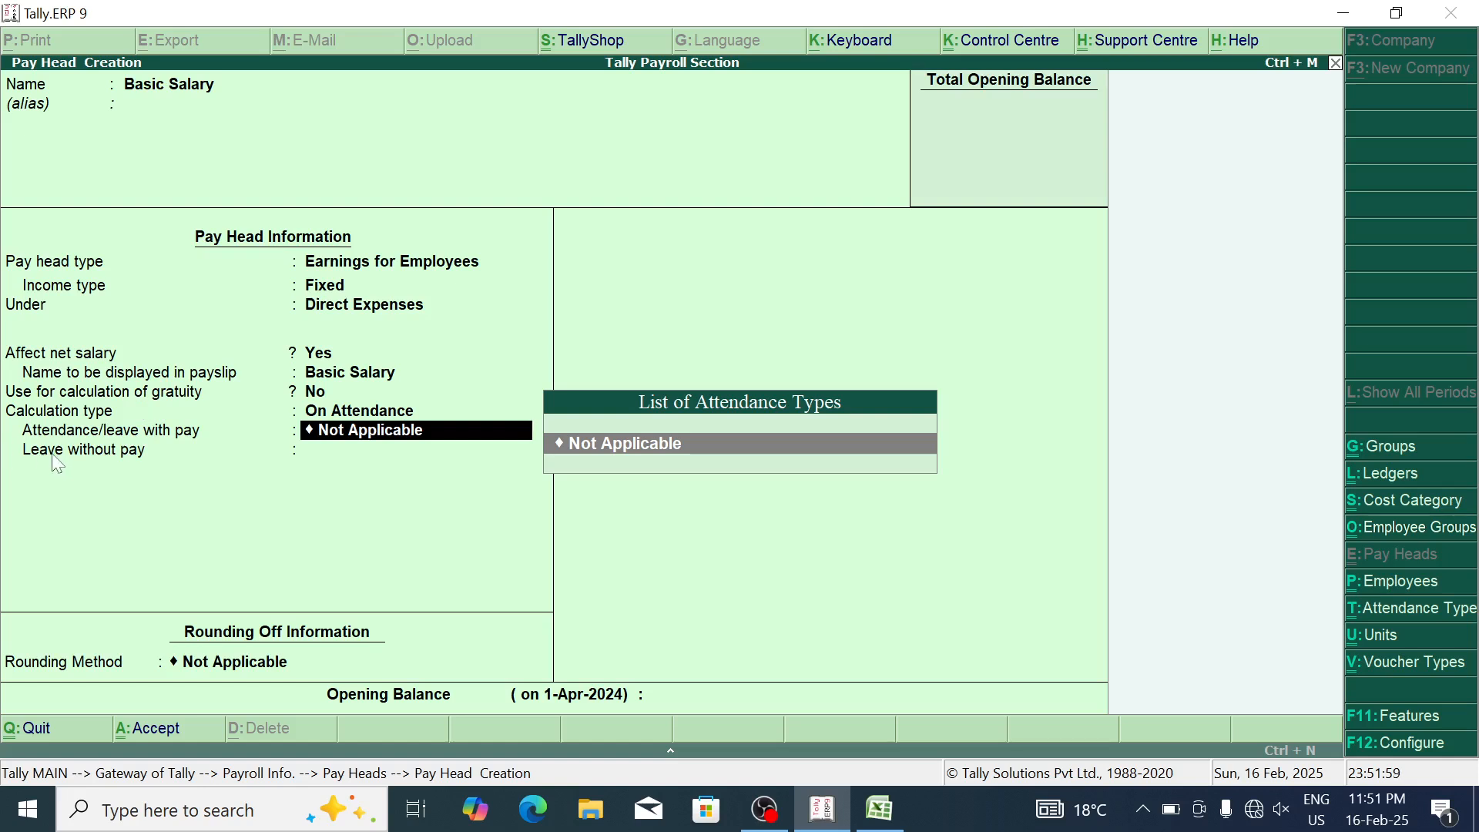
{"action": "key", "text": "Return"}
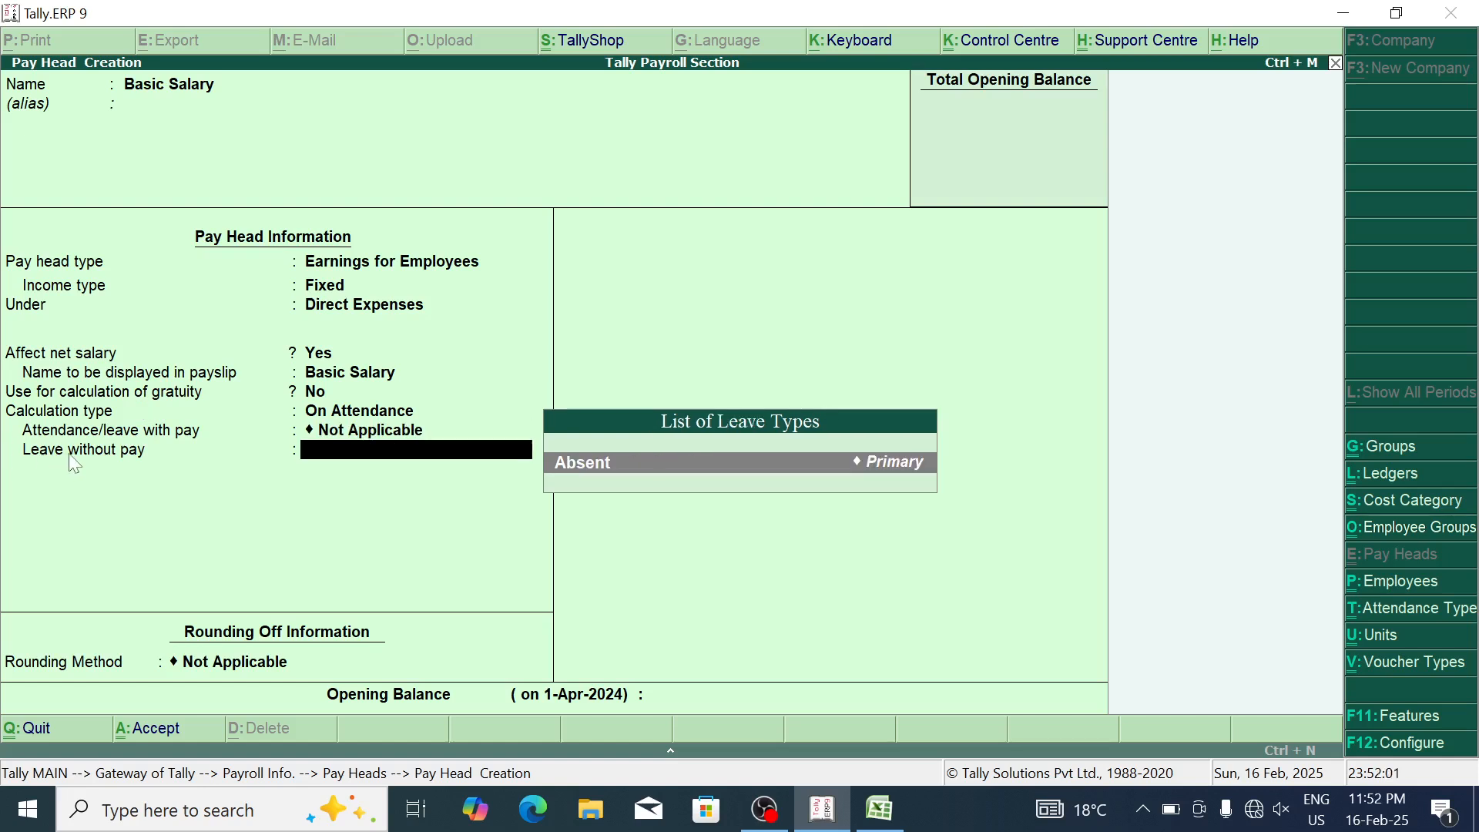
{"action": "key", "text": "Return"}
{"action": "key", "text": "Down"}
{"action": "key", "text": "Down"}
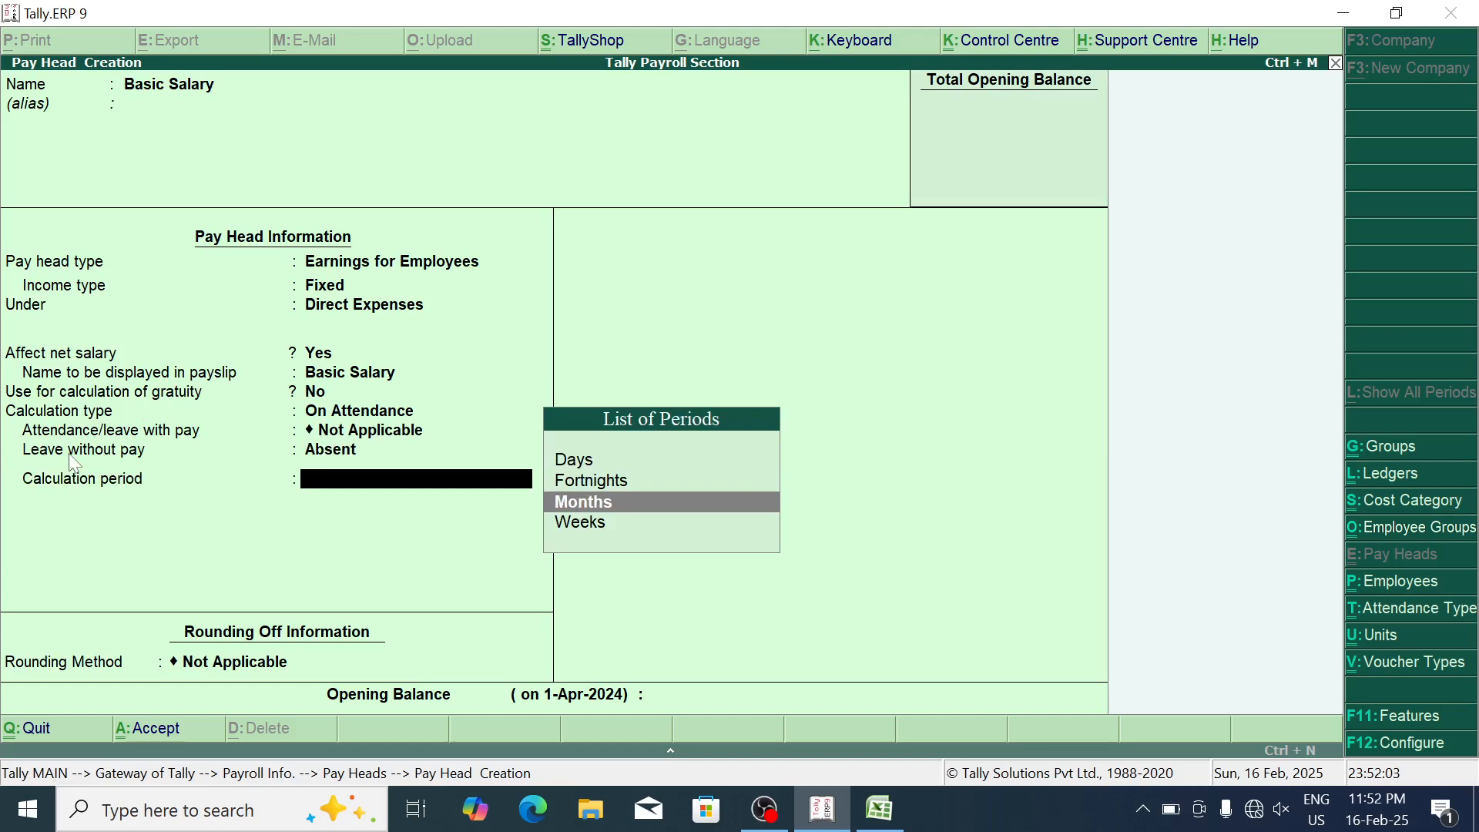
{"action": "key", "text": "Return"}
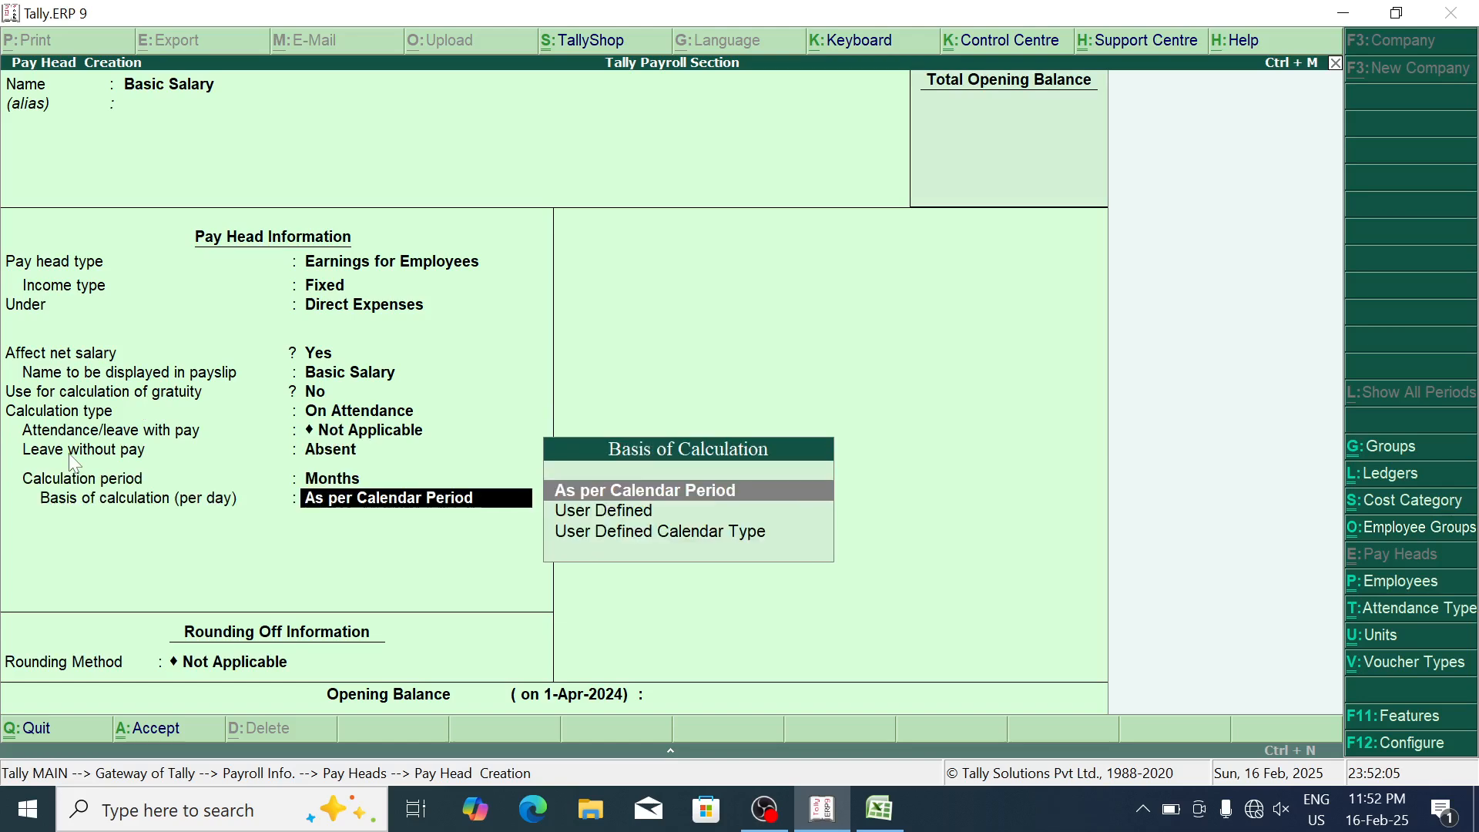
{"action": "key", "text": "Return"}
{"action": "key", "text": "Return"}
{"action": "key", "text": "Return"}
{"action": "key", "text": "Return"}
{"action": "key", "text": "alt+Tab"}
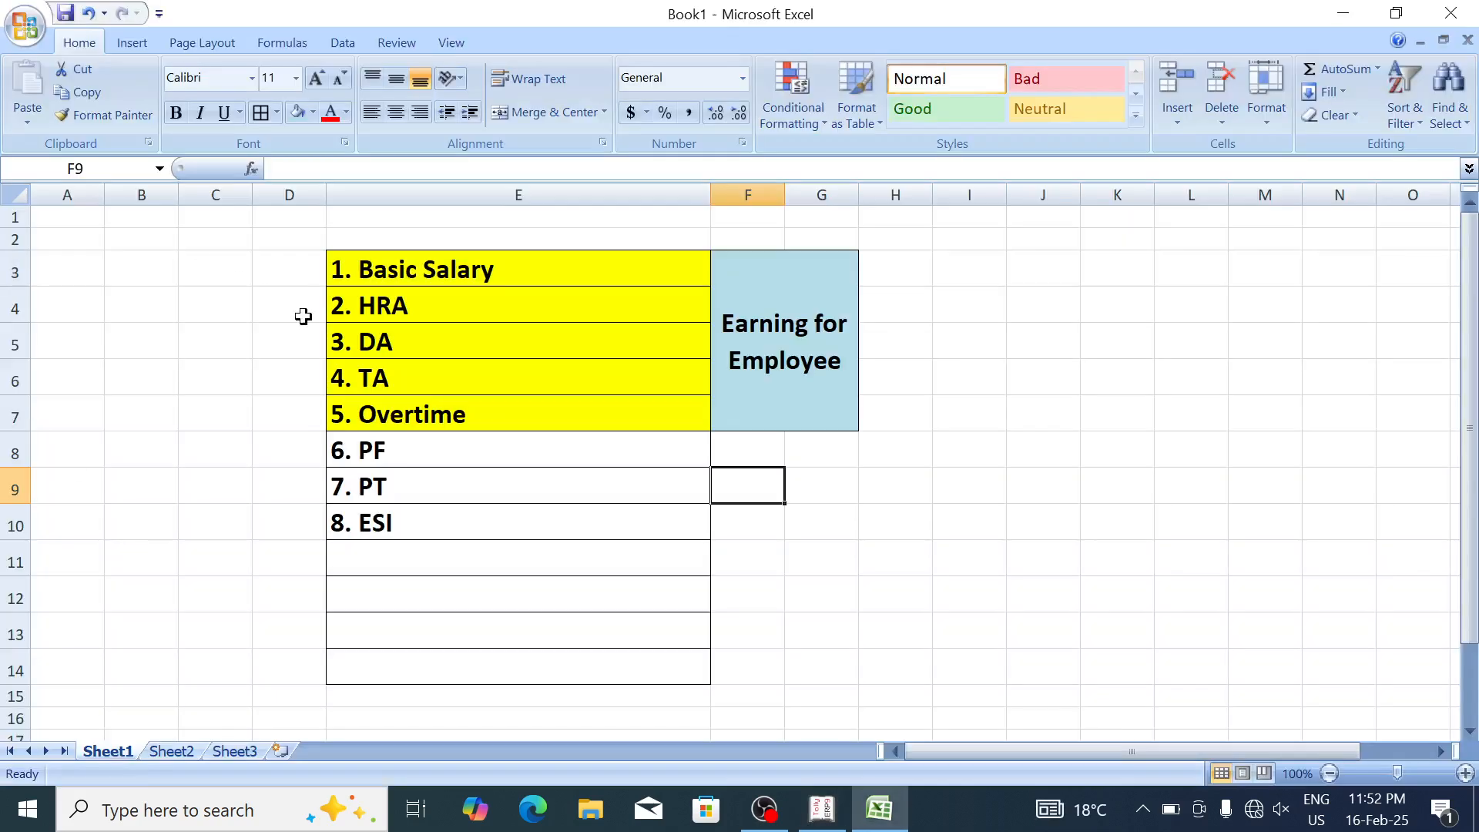
{"action": "left_click", "coordinate": [442, 309]}
Step: Name the new pay head HRA and accept Earnings for Employees as its type
{"action": "key", "text": "alt+Tab"}
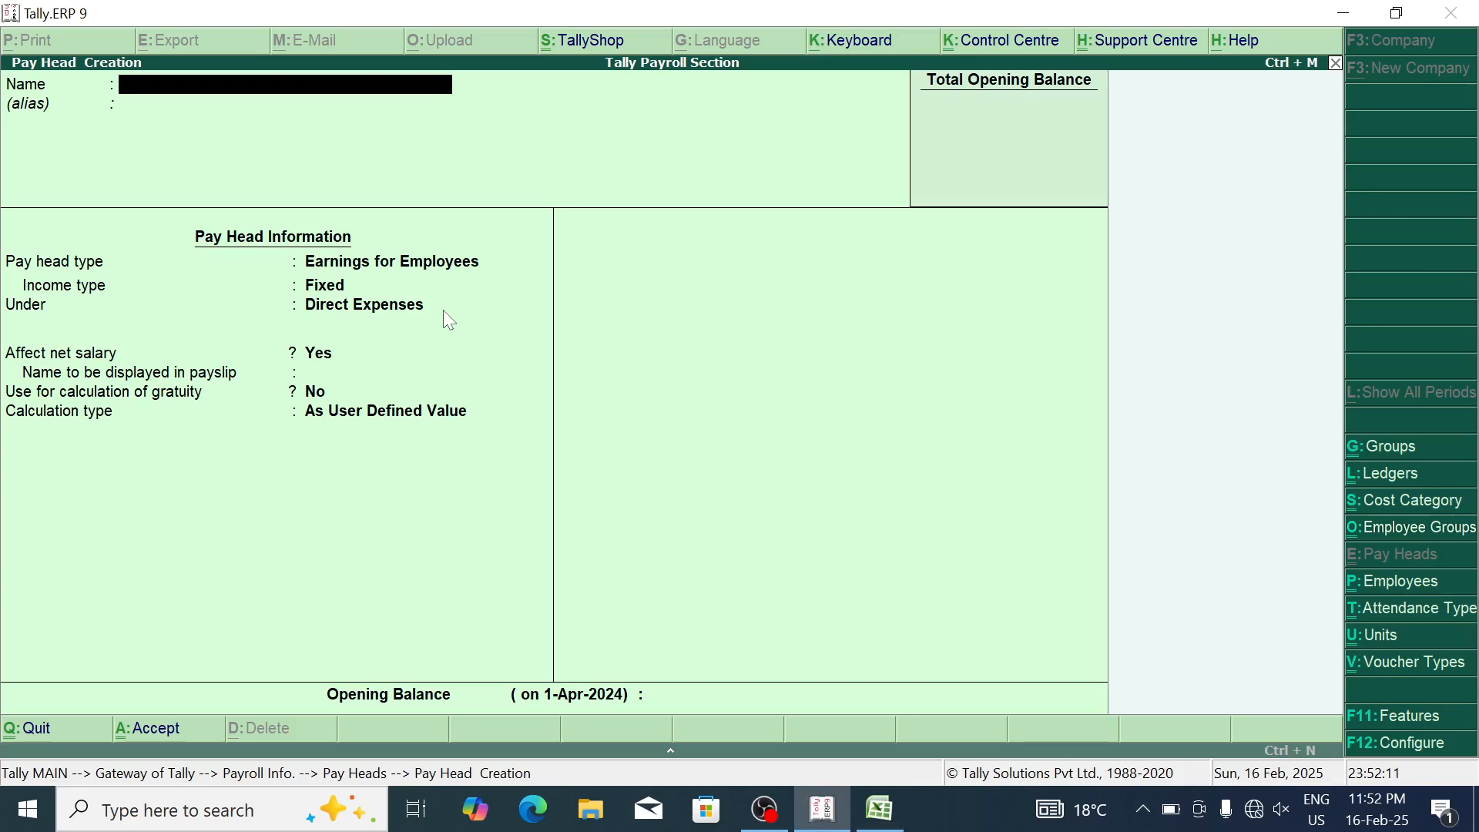
{"action": "type", "text": "HRA"}
{"action": "key", "text": "Return"}
{"action": "key", "text": "Return"}
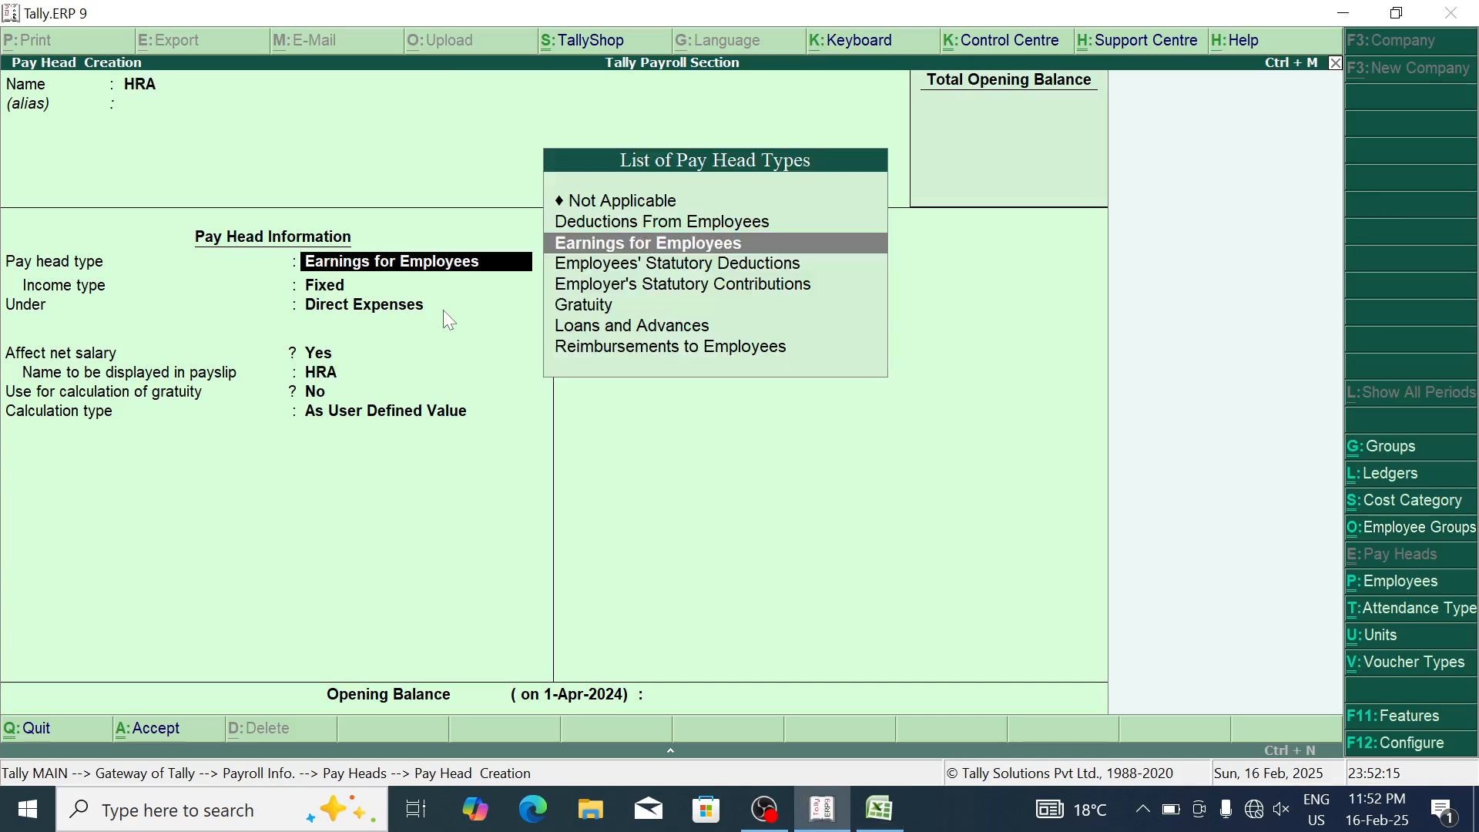
{"action": "key", "text": "Return"}
{"action": "key", "text": "Return"}
{"action": "key", "text": "Return"}
{"action": "key", "text": "Return"}
{"action": "key", "text": "Return"}
{"action": "key", "text": "Return"}
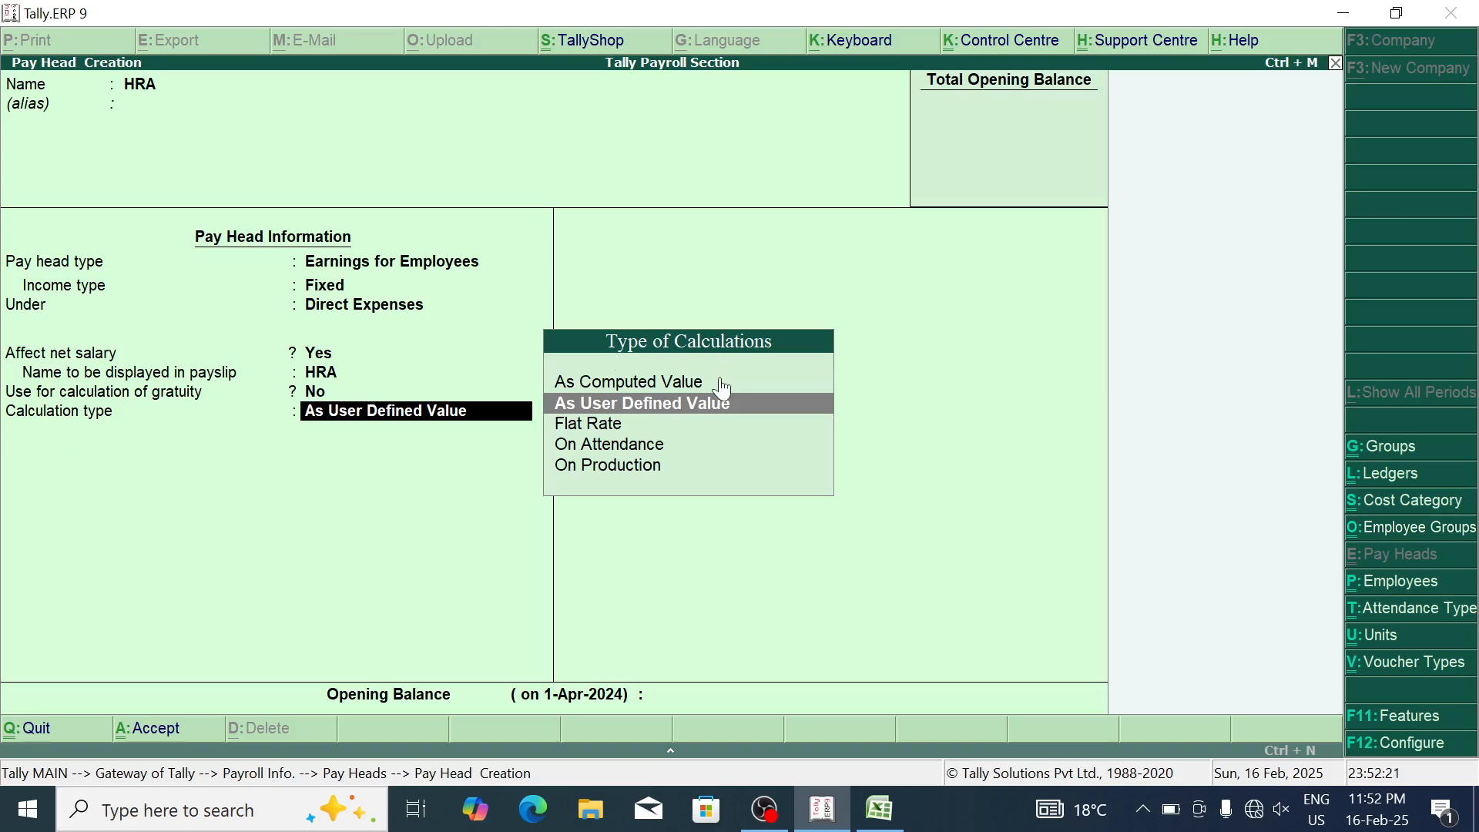
{"action": "key", "text": "alt+Tab"}
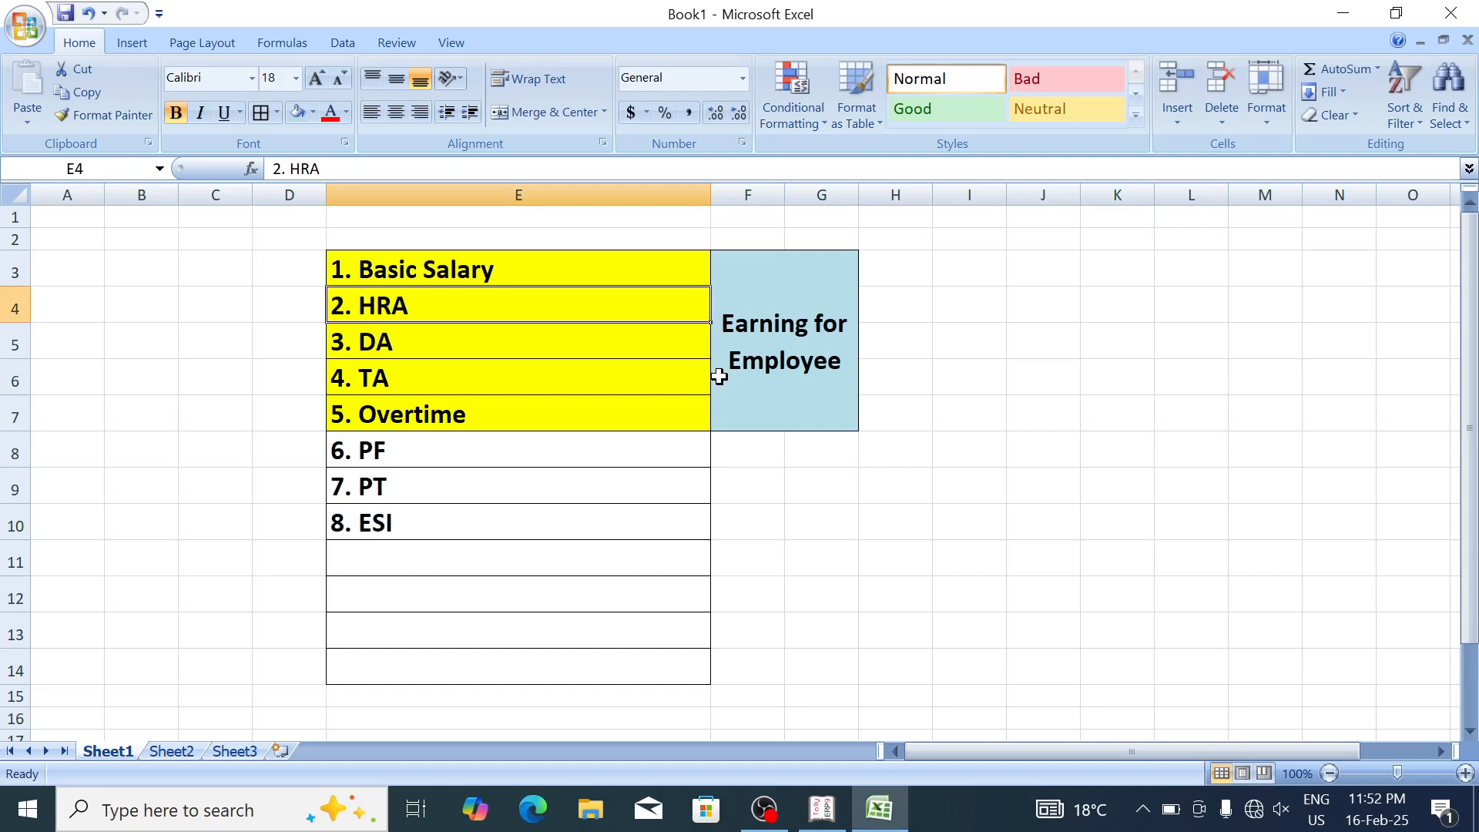
{"action": "left_click", "coordinate": [1088, 343]}
Step: Enter 13400 in K5 and 5% in M5 of the Excel sheet
{"action": "type", "text": "13400"}
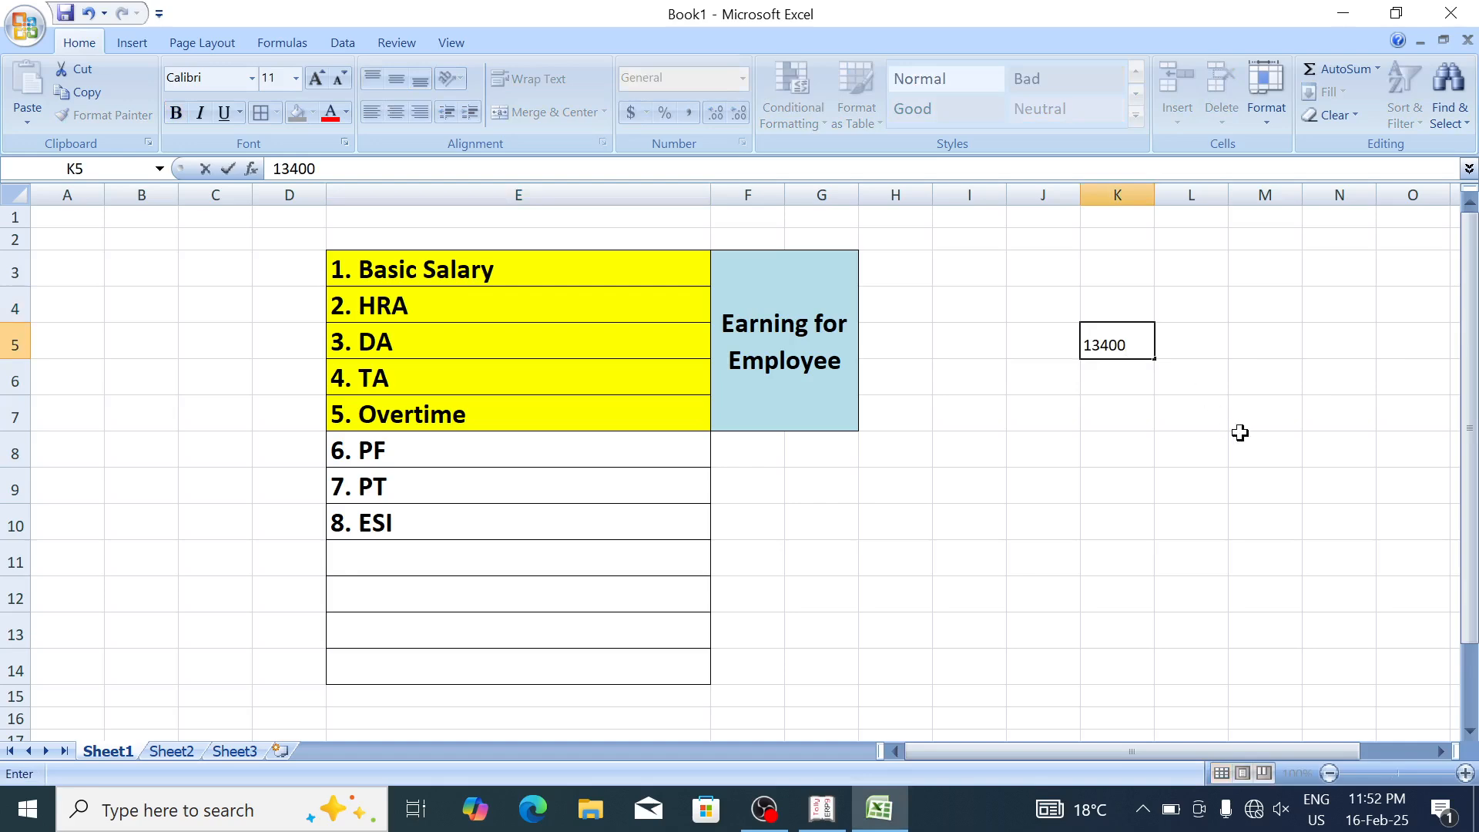
{"action": "key", "text": "Return"}
{"action": "key", "text": "Up"}
{"action": "key", "text": "Right"}
{"action": "key", "text": "Right"}
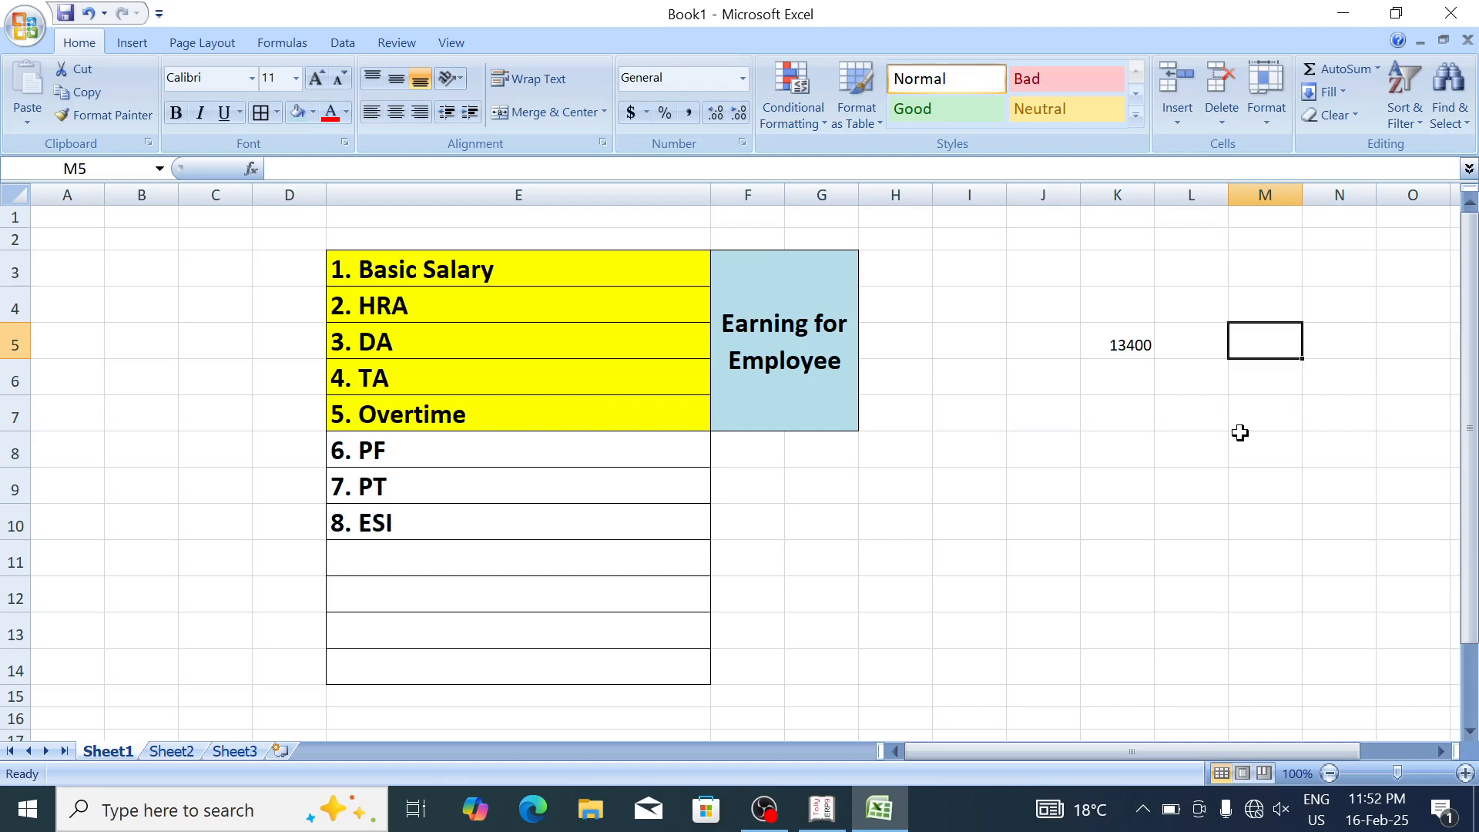
{"action": "type", "text": "5"}
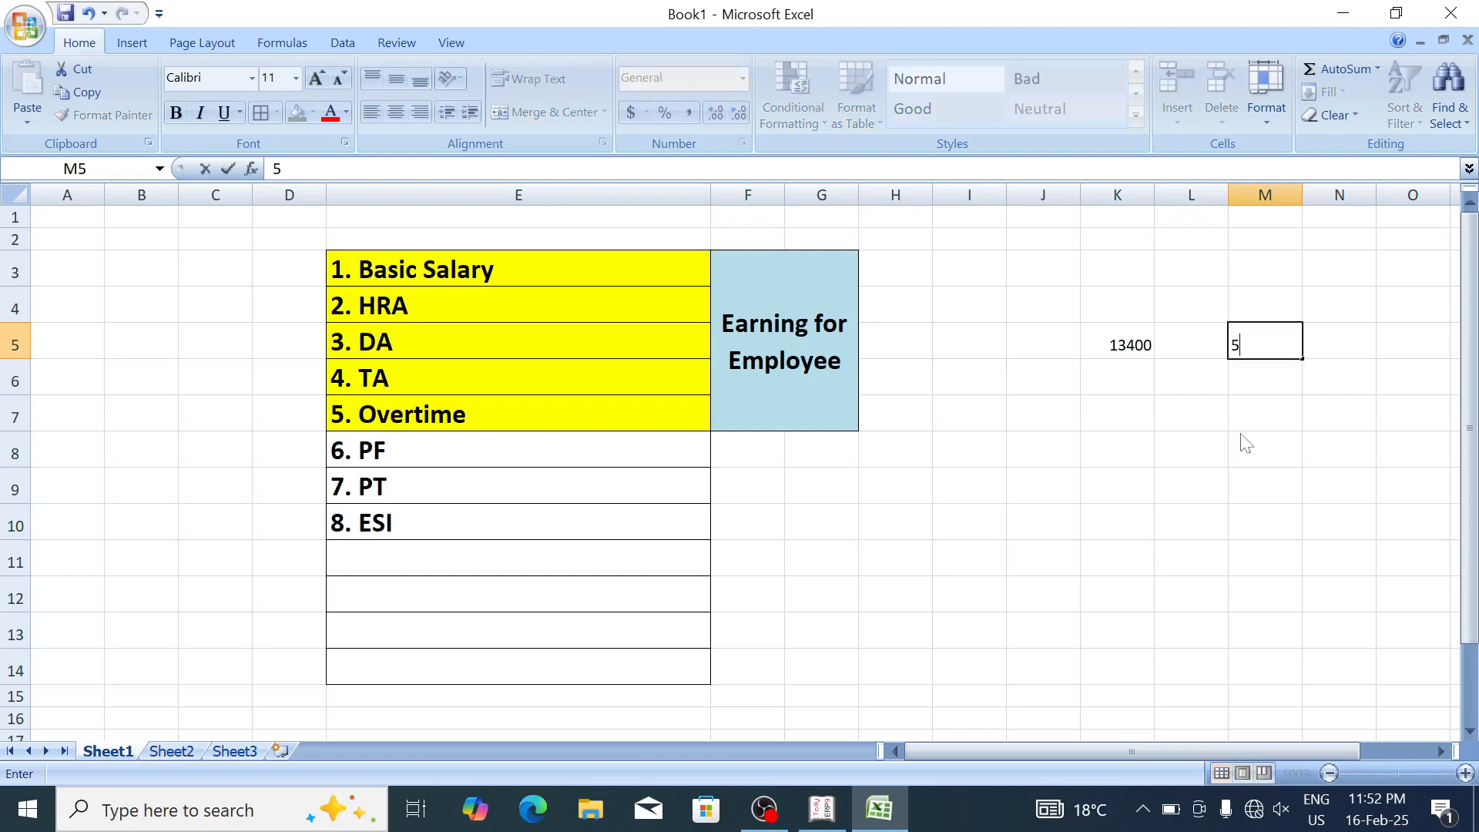
{"action": "type", "text": "%"}
{"action": "key", "text": "Return"}
{"action": "key", "text": "Up"}
{"action": "key", "text": "Left"}
{"action": "key", "text": "Left"}
{"action": "key", "text": "Left"}
{"action": "key", "text": "Right"}
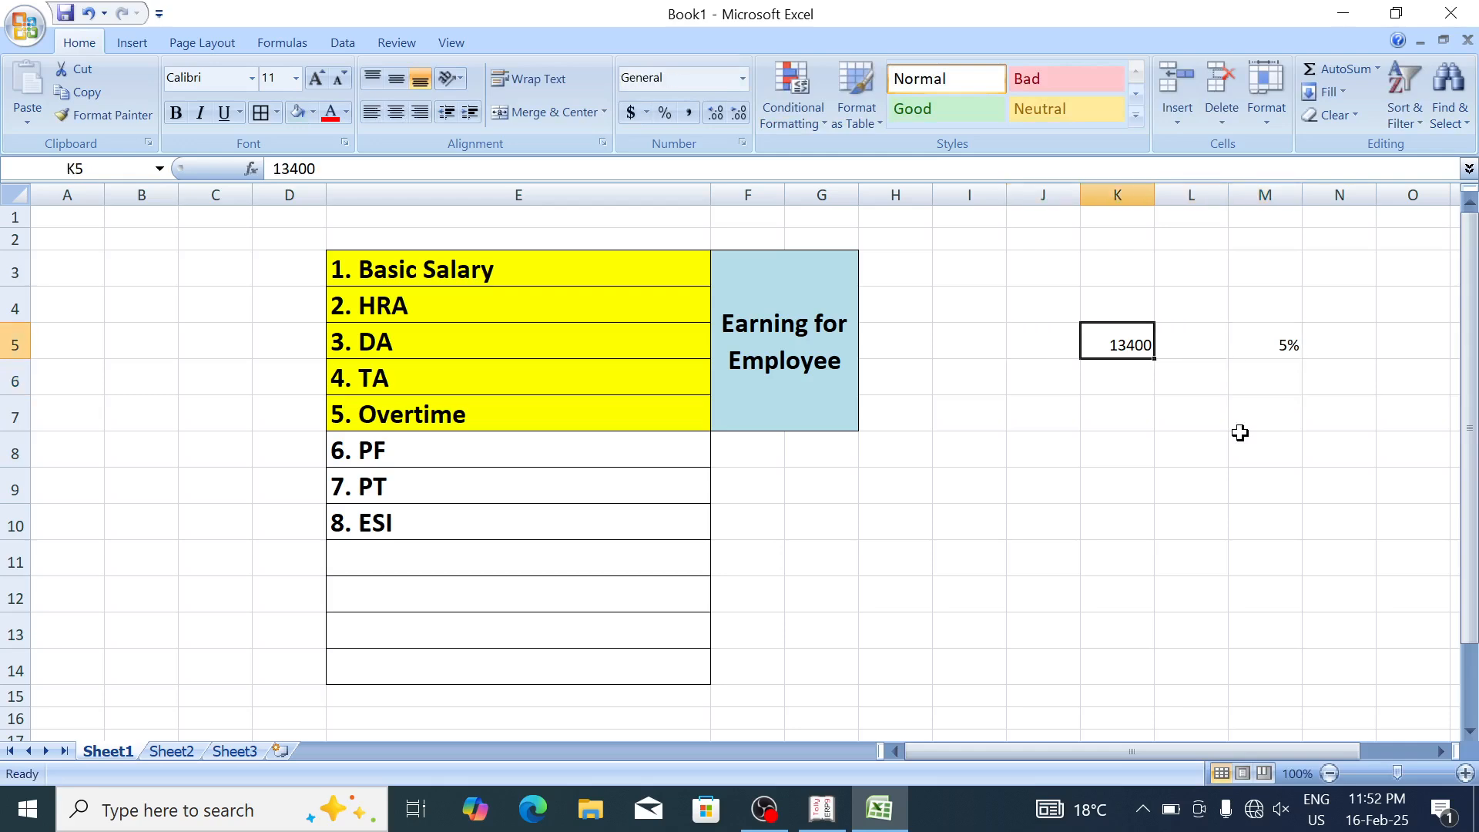
{"action": "key", "text": "Right"}
{"action": "key", "text": "Right"}
{"action": "key", "text": "Left"}
{"action": "key", "text": "Left"}
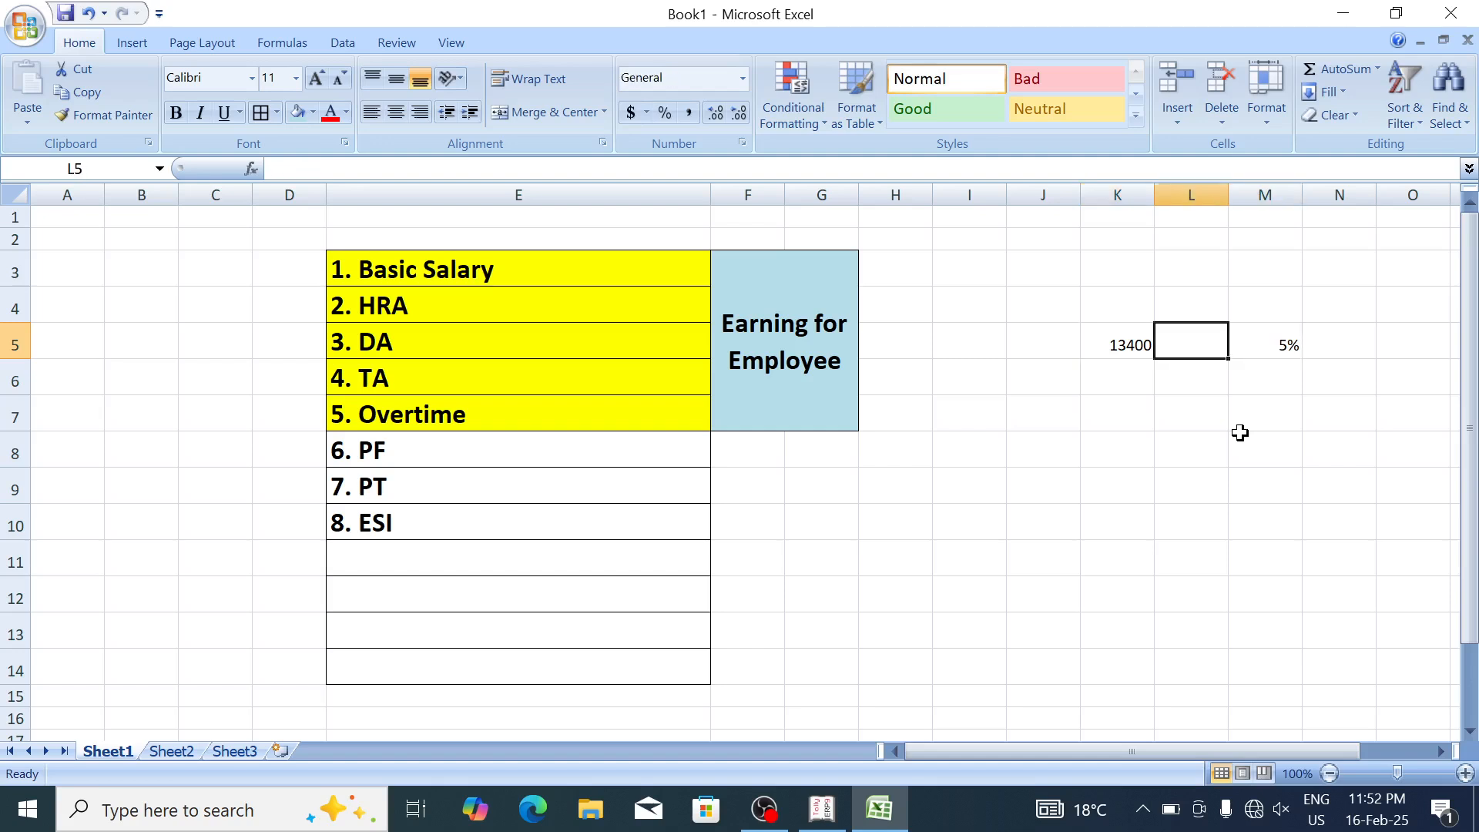
Step: Enter 9400 in K8 and 6% in M8
{"action": "key", "text": "Down"}
{"action": "key", "text": "Down"}
{"action": "key", "text": "Down"}
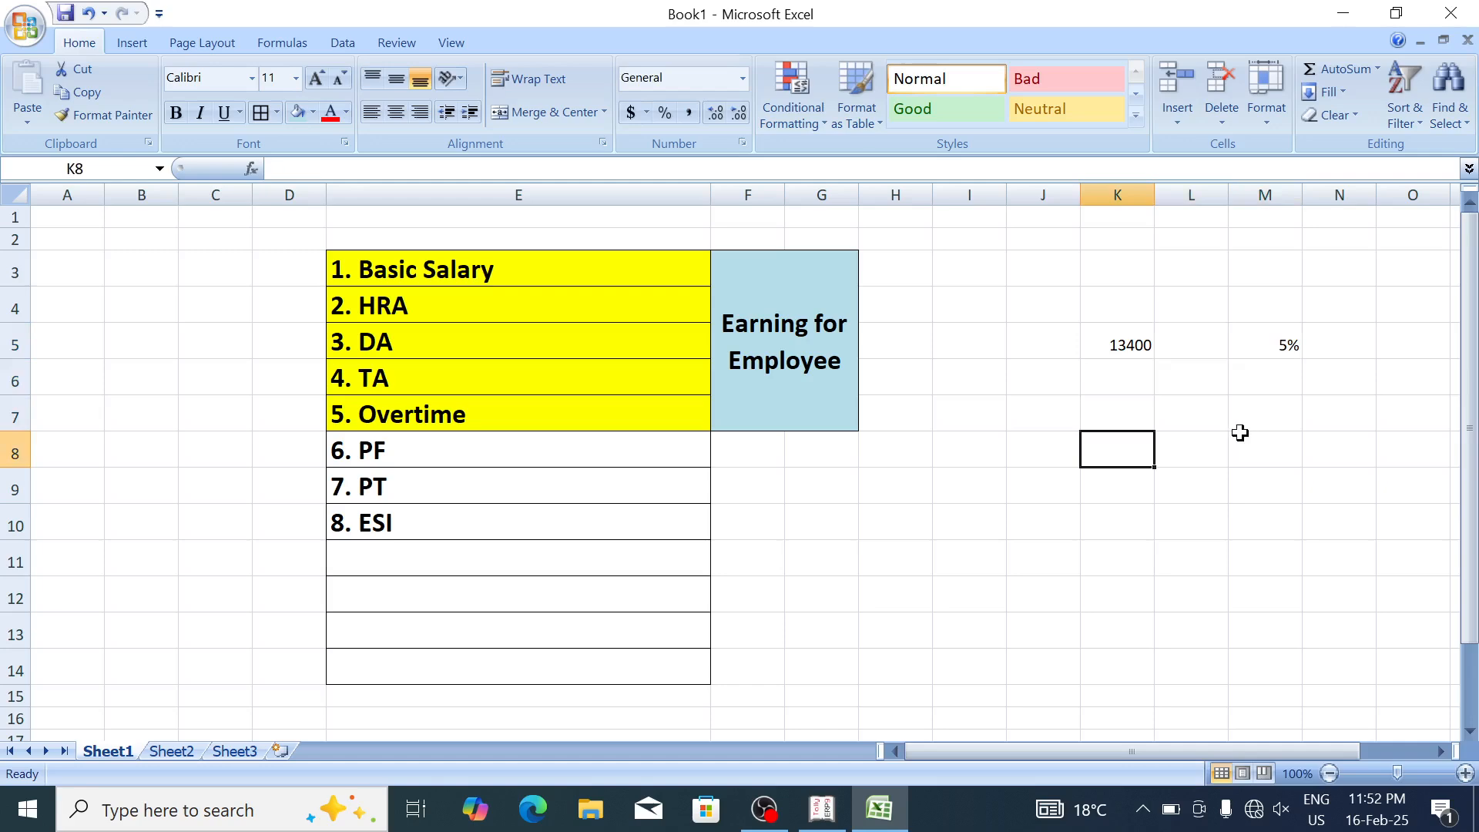
{"action": "type", "text": "9400"}
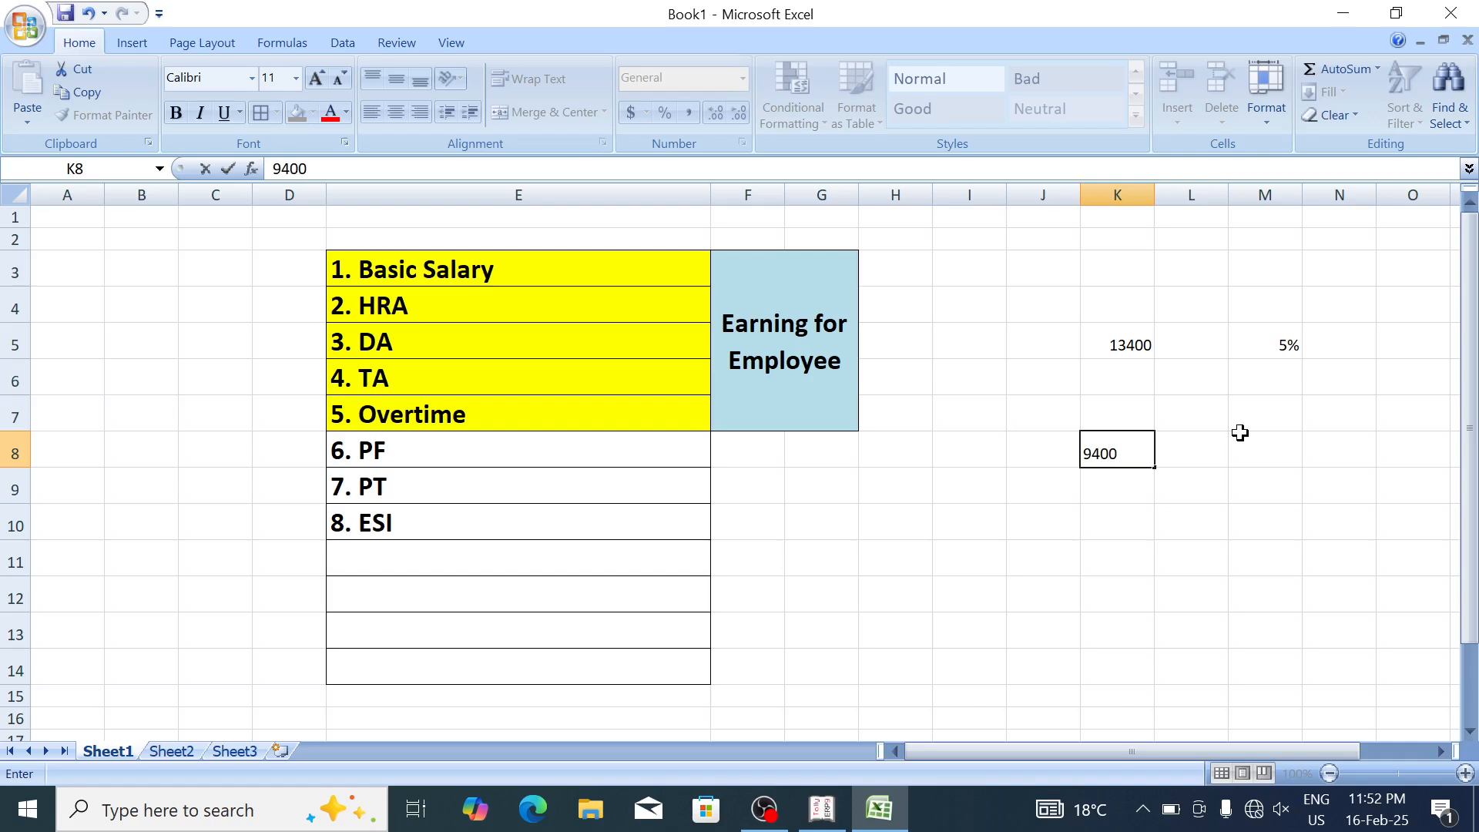
{"action": "key", "text": "Right"}
{"action": "key", "text": "Right"}
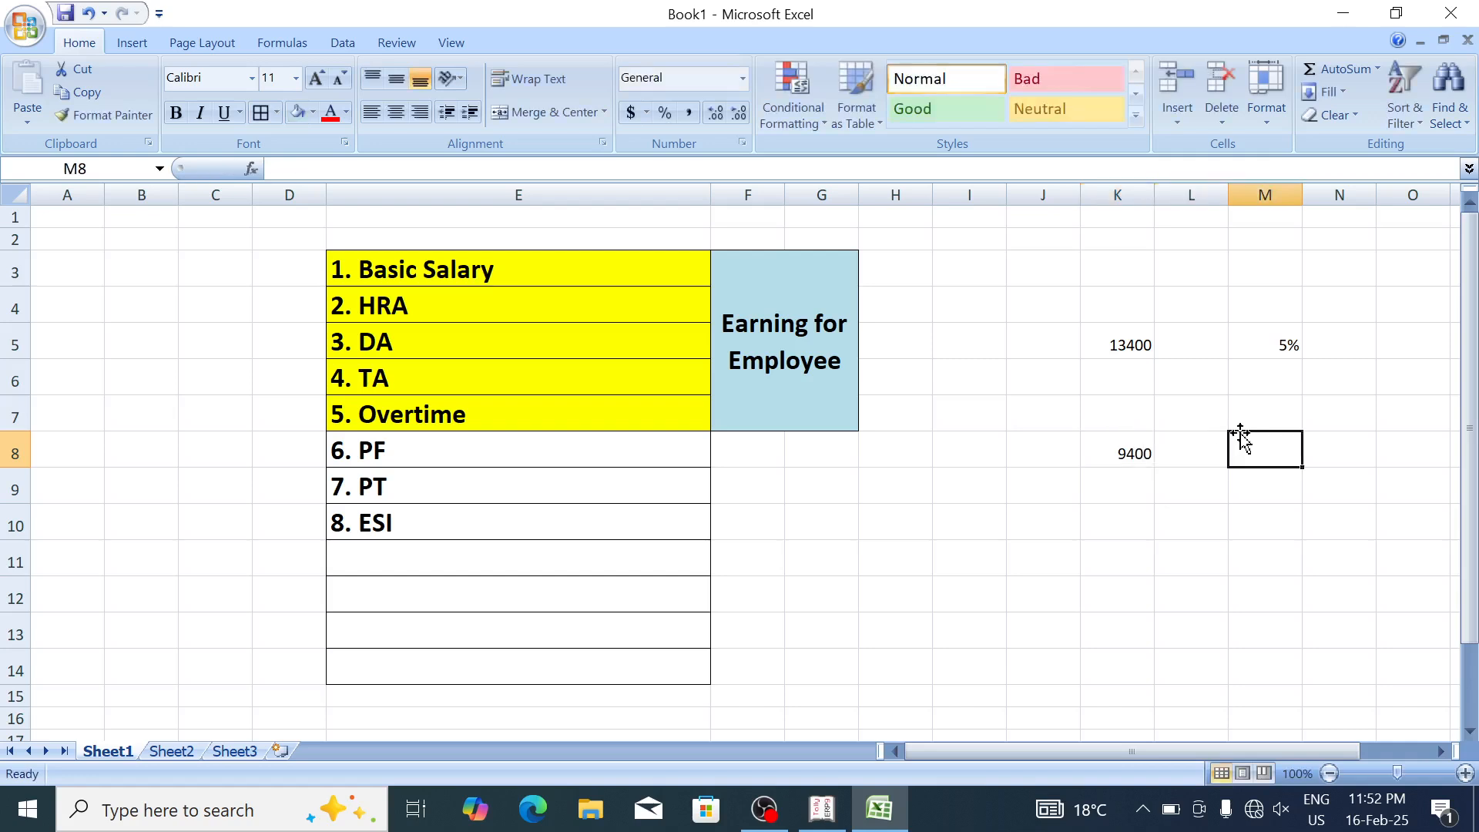
{"action": "type", "text": "5"}
{"action": "key", "text": "BackSpace"}
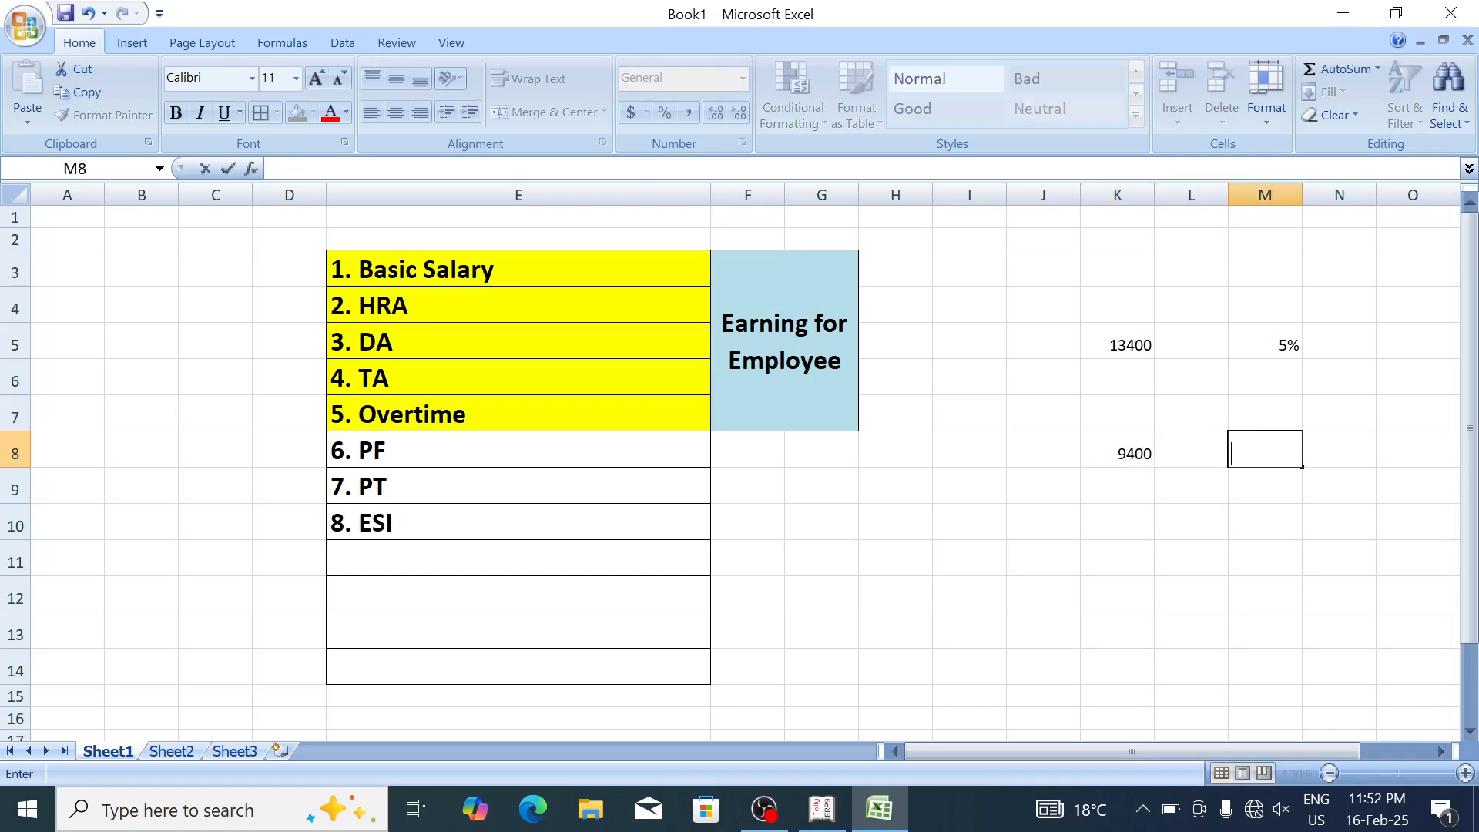
{"action": "type", "text": "6%"}
{"action": "key", "text": "Return"}
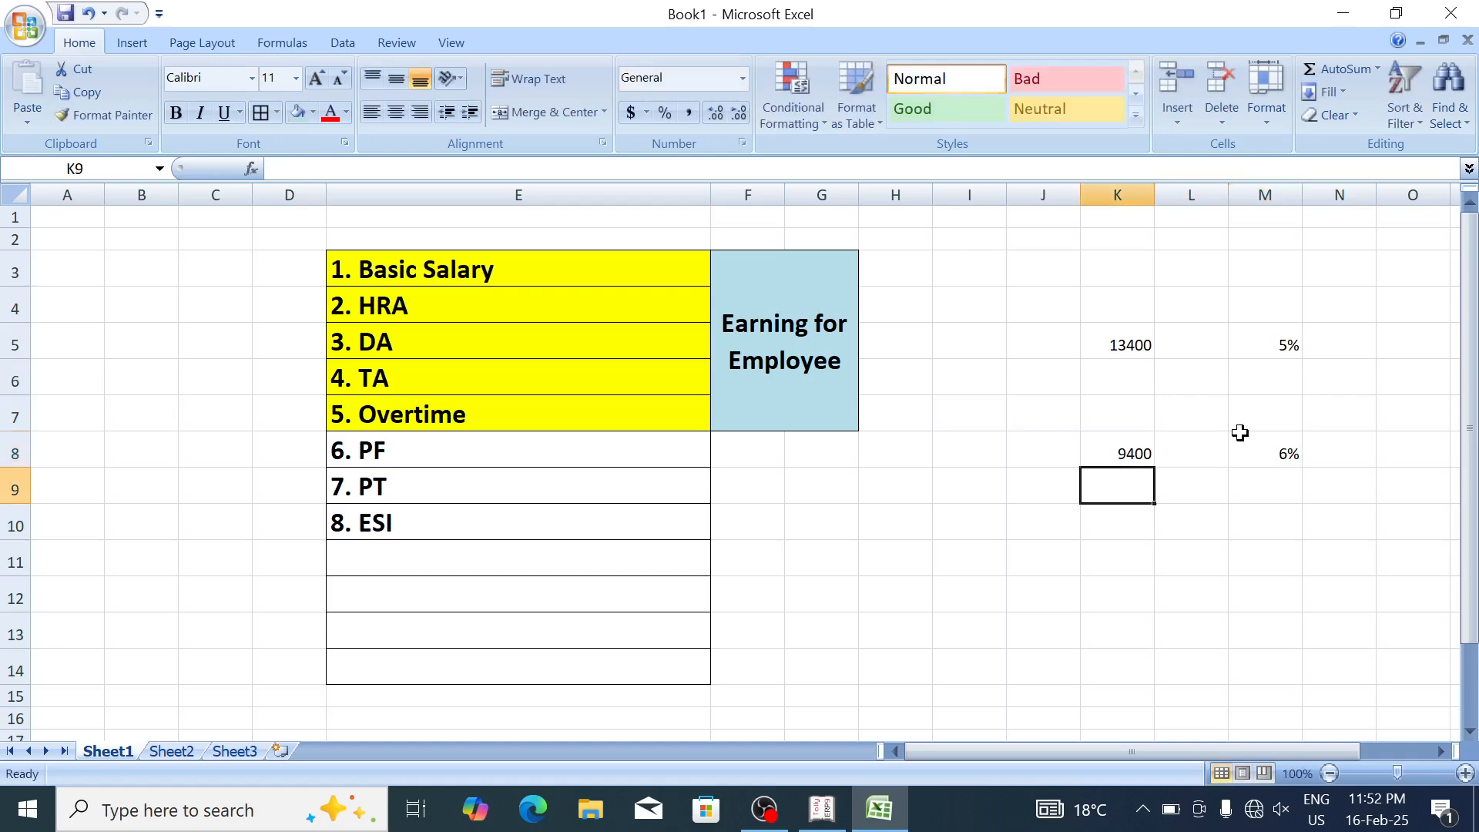
{"action": "key", "text": "alt+Tab"}
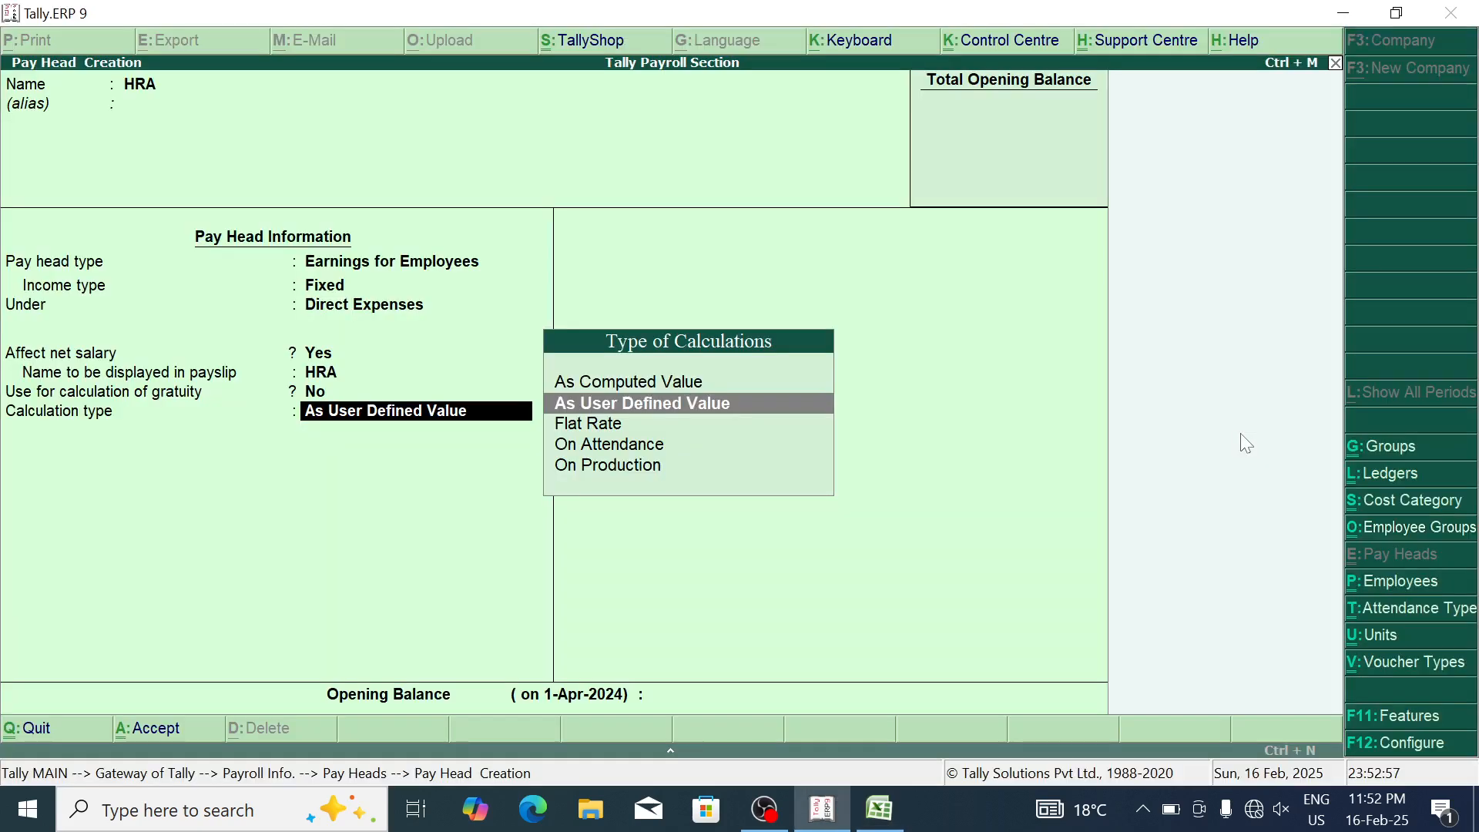
Step: Set HRA to As Computed Value, no rounding, computed on Current Earnings Total
{"action": "key", "text": "Up"}
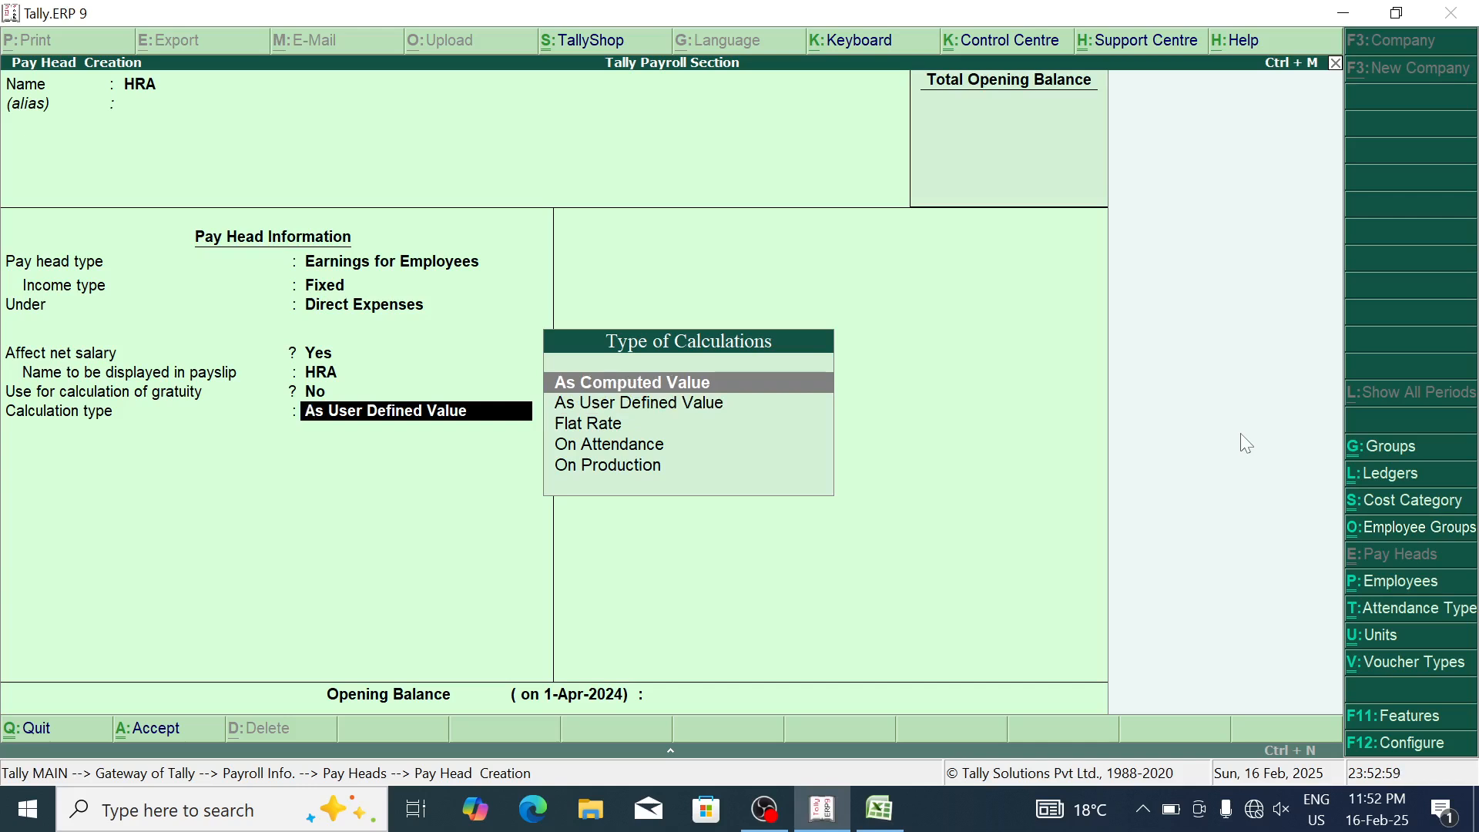
{"action": "key", "text": "Return"}
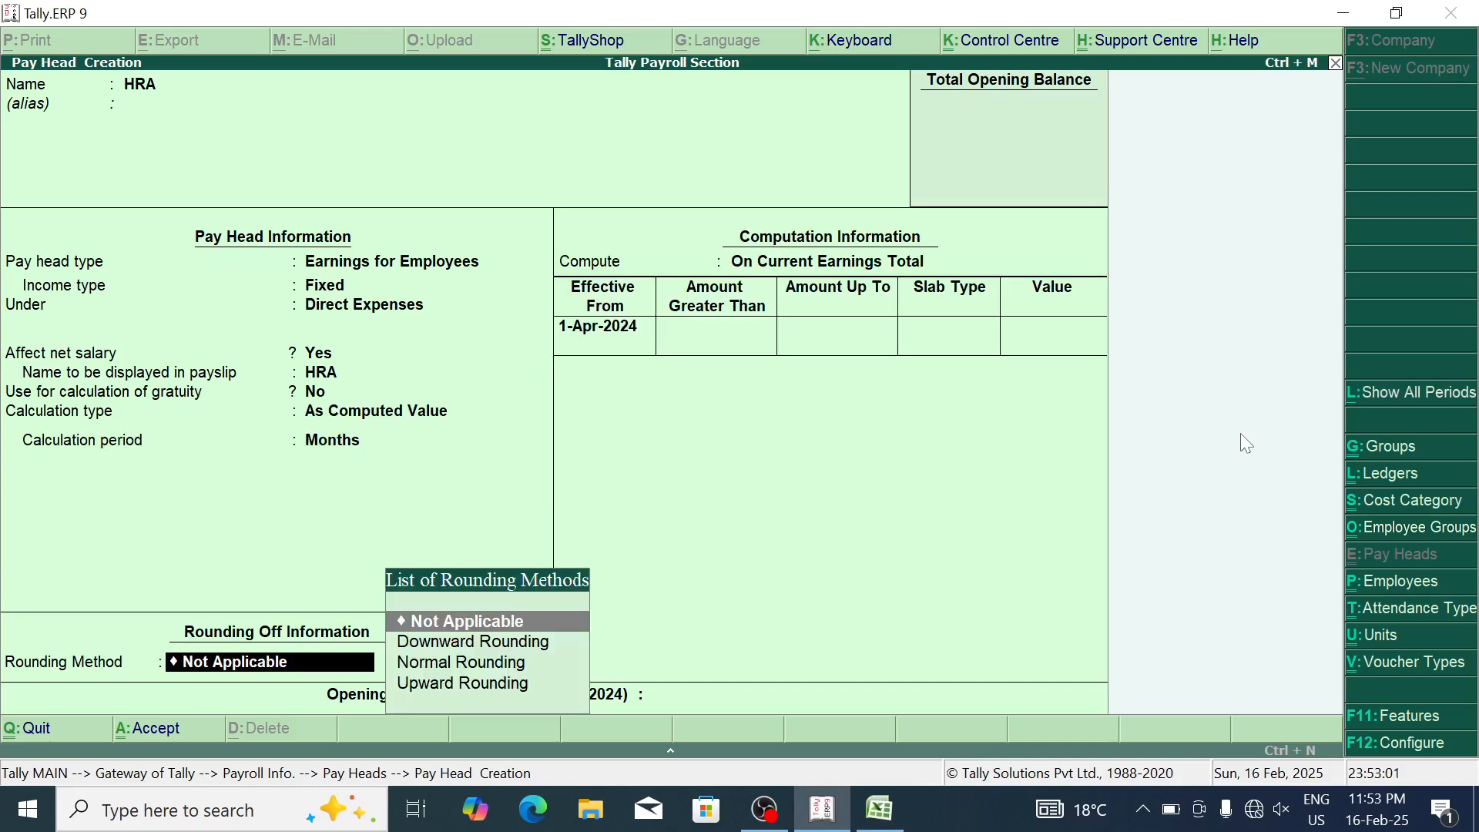
{"action": "key", "text": "Return"}
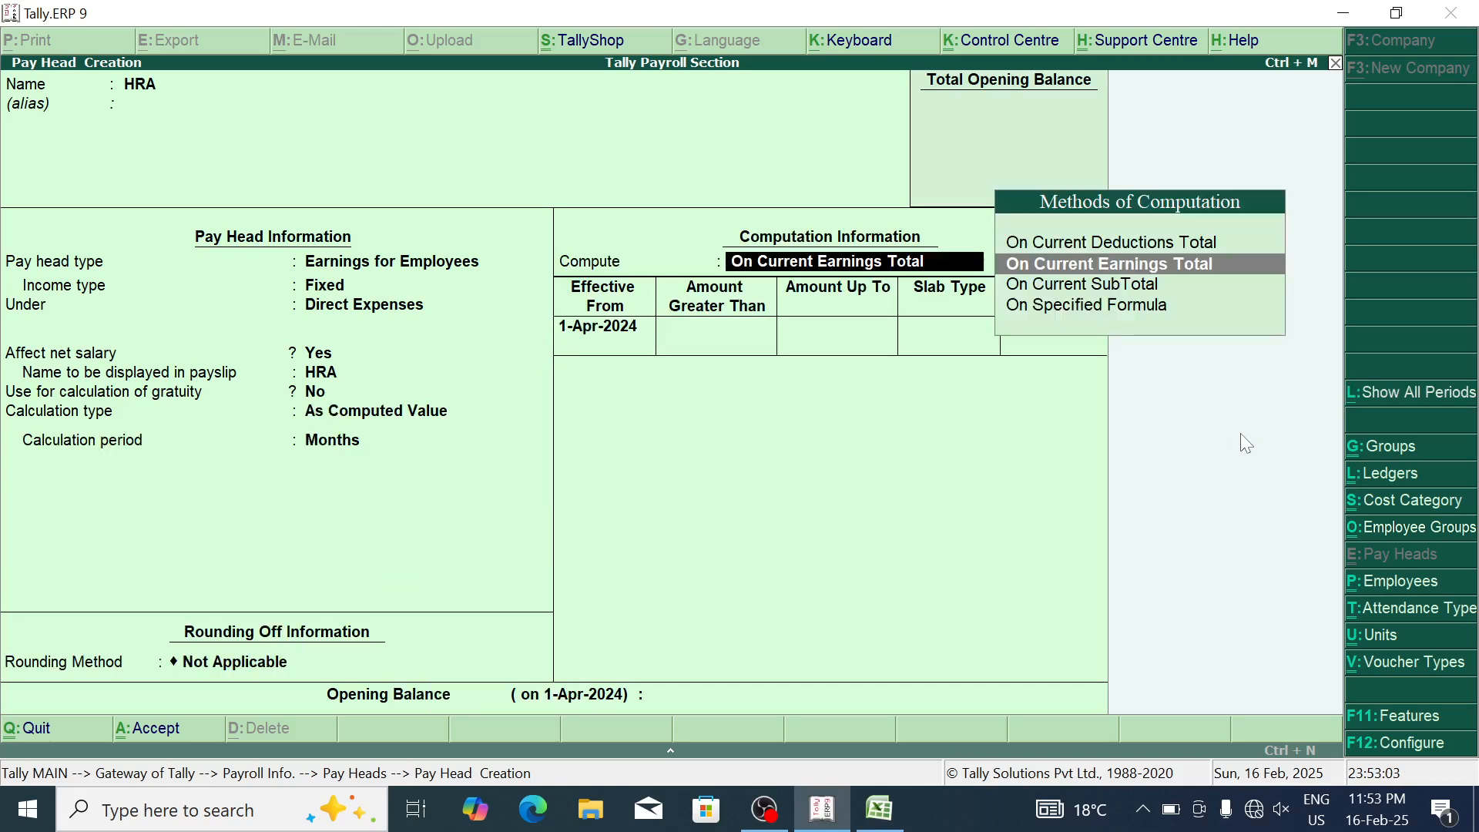
{"action": "key", "text": "Return"}
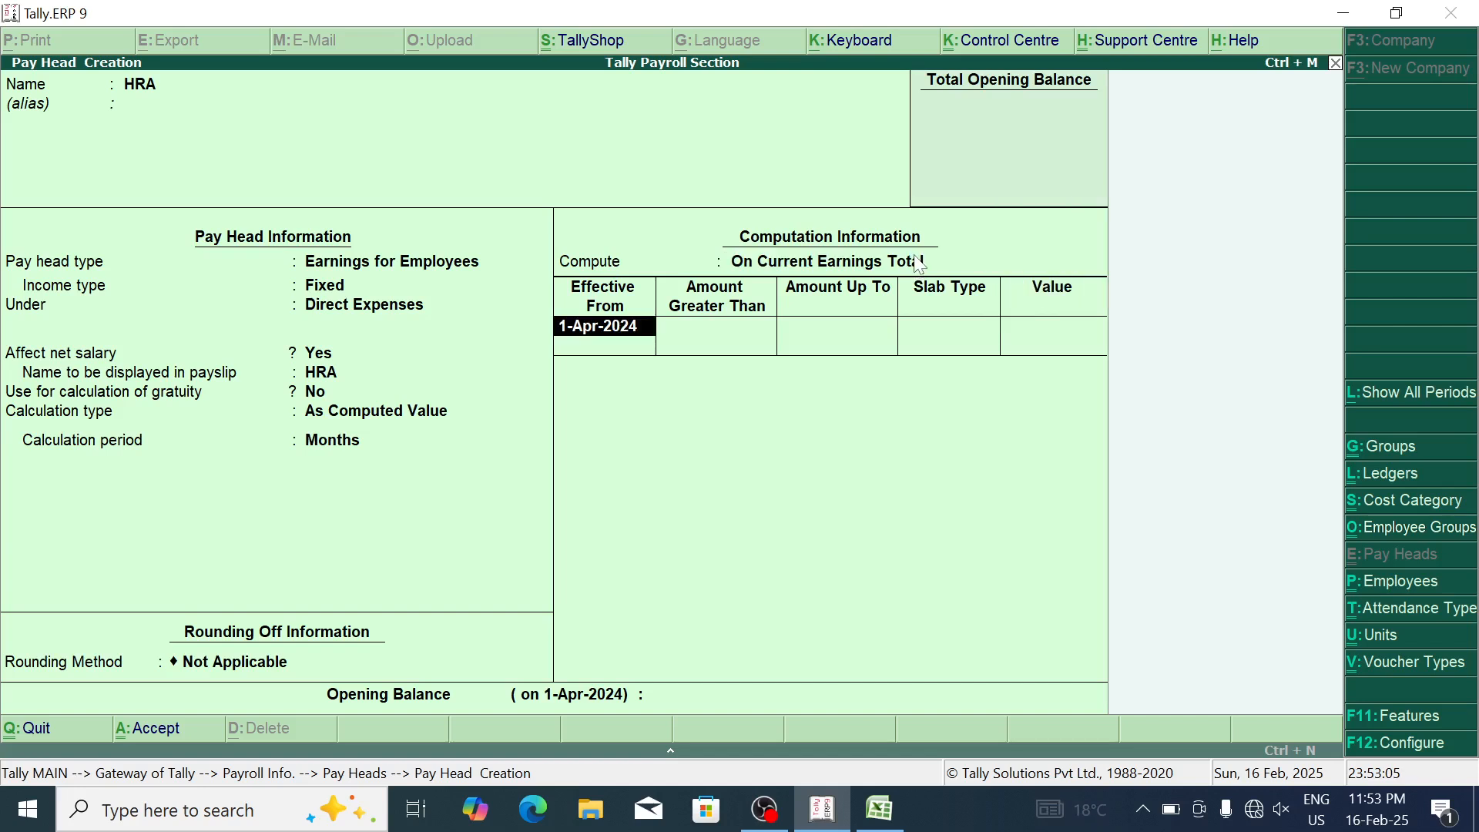
{"action": "key", "text": "Return"}
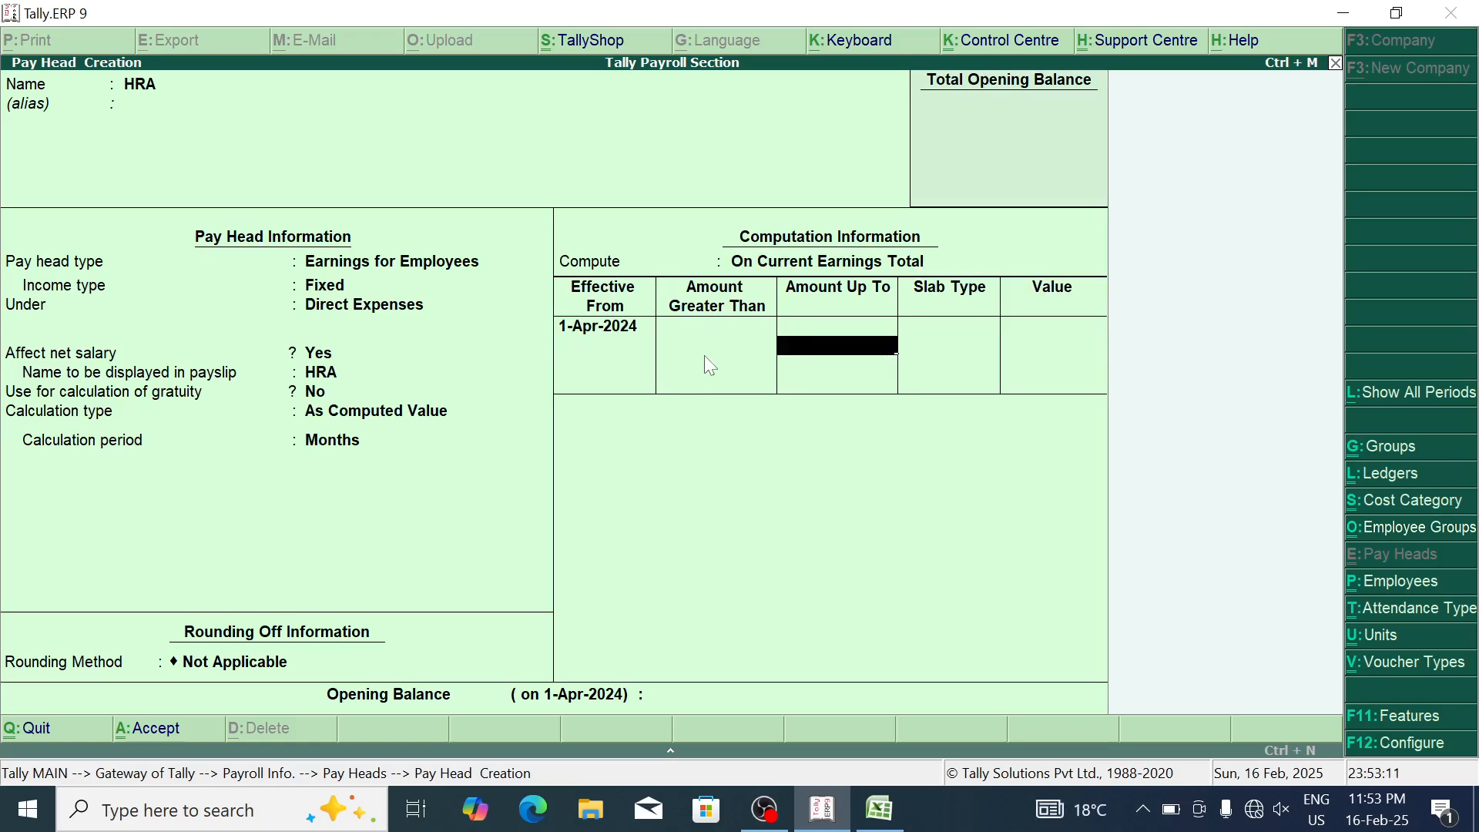
Step: Add HRA slabs of 6% up to 10,000 and 5% above, and save the pay head
{"action": "type", "text": "10000"}
{"action": "key", "text": "Return"}
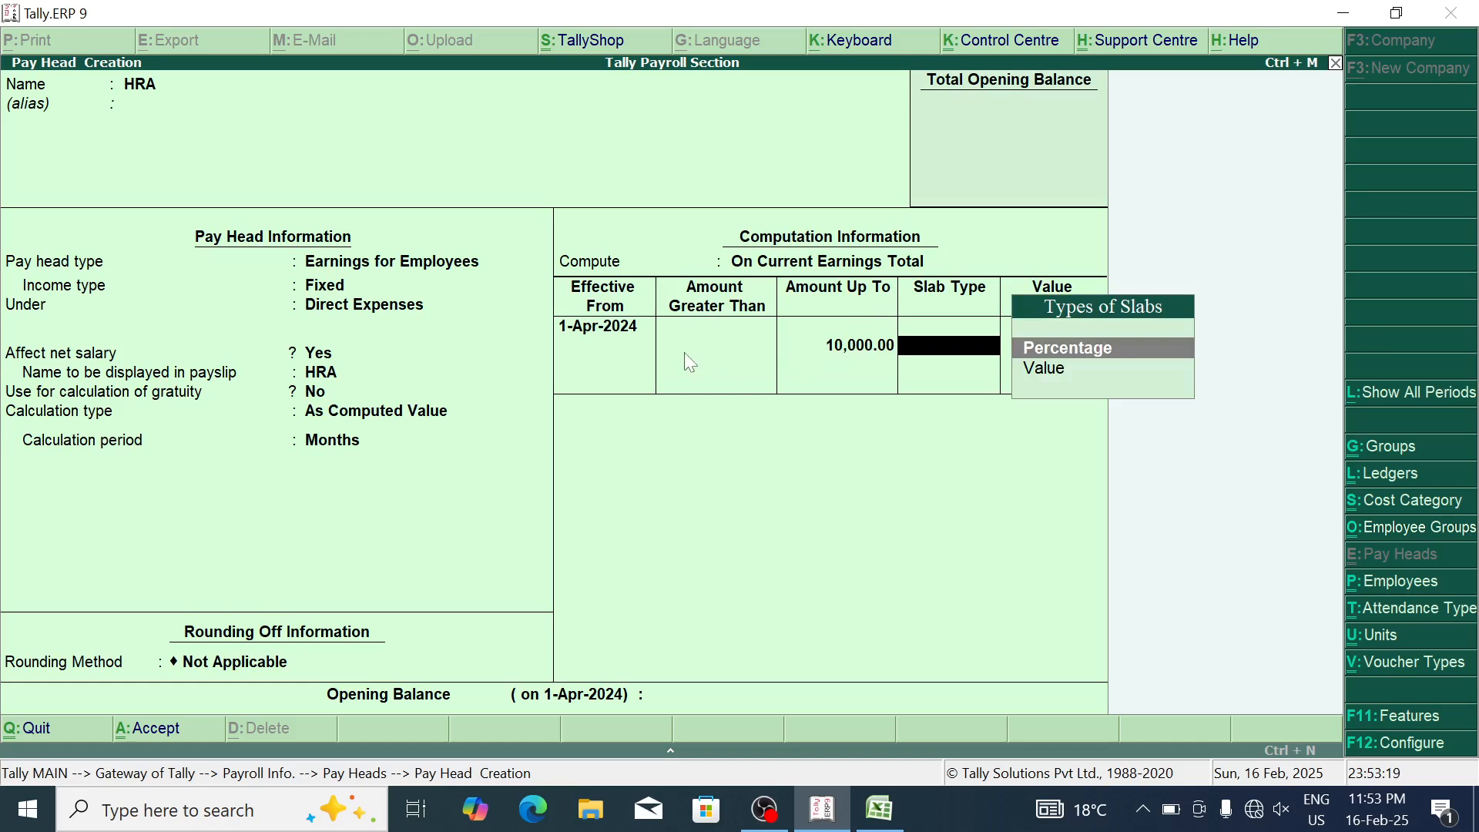
{"action": "key", "text": "Return"}
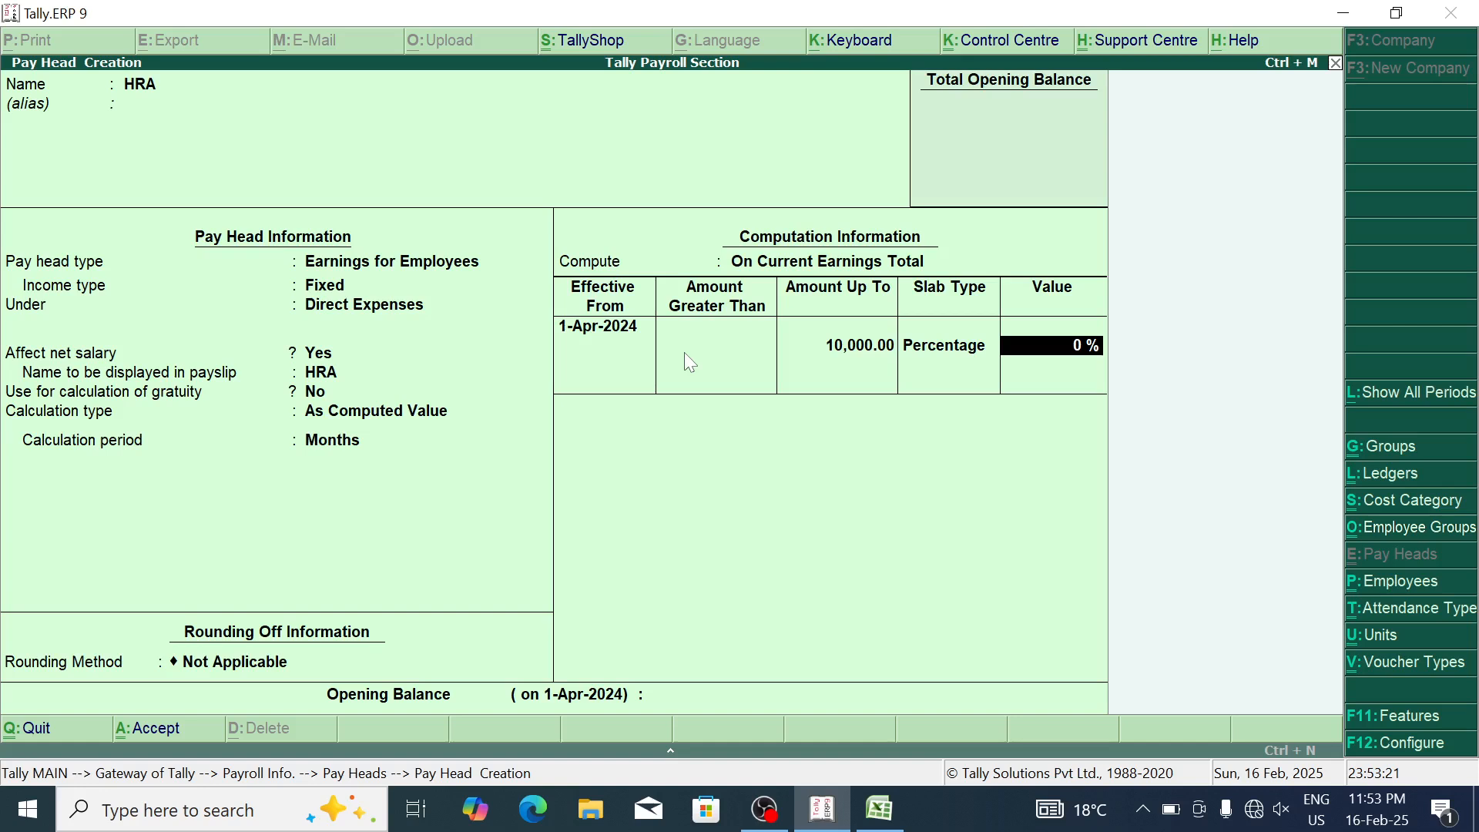
{"action": "type", "text": "6"}
{"action": "key", "text": "Return"}
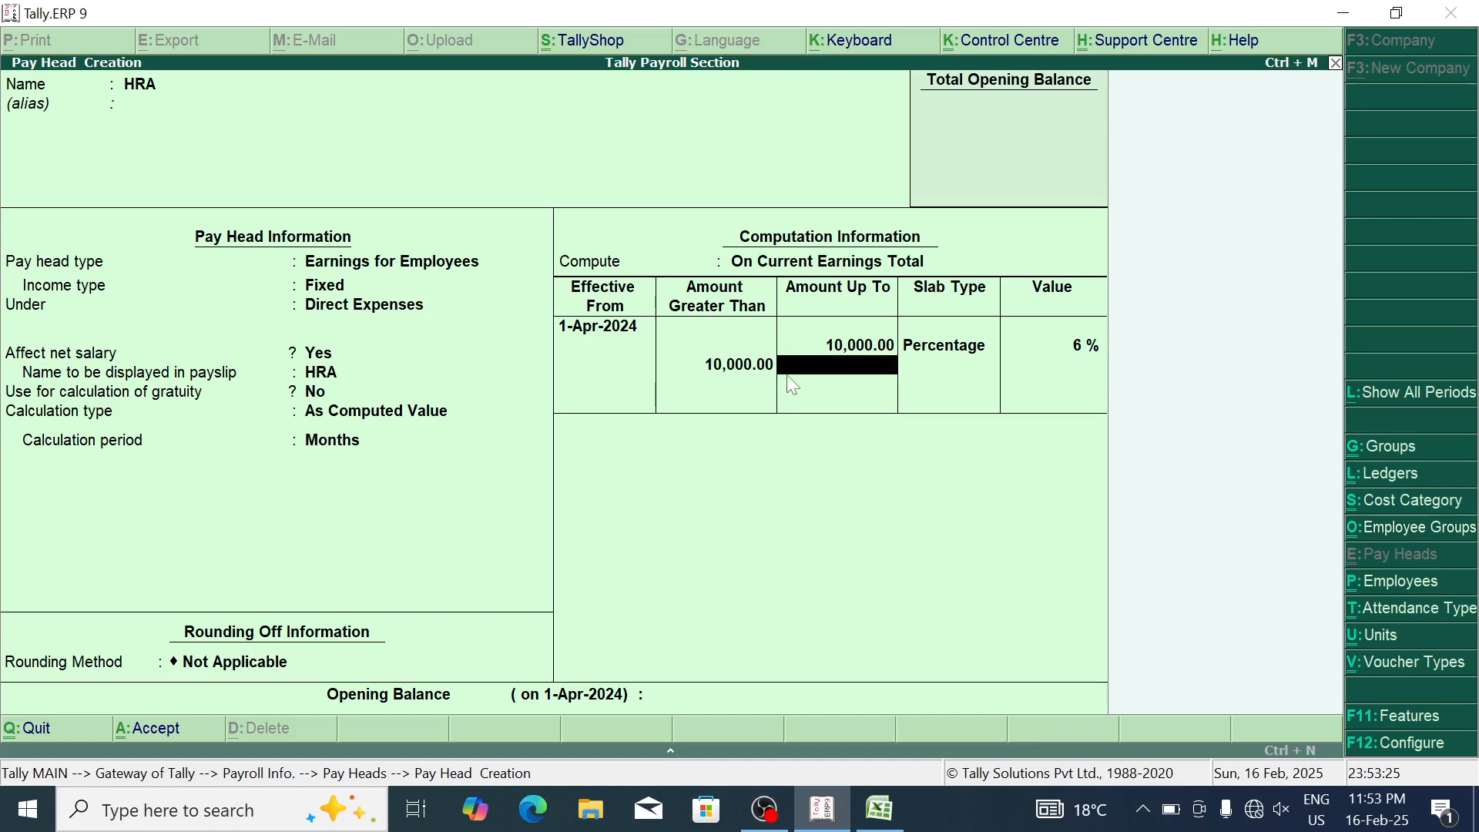
{"action": "key", "text": "Return"}
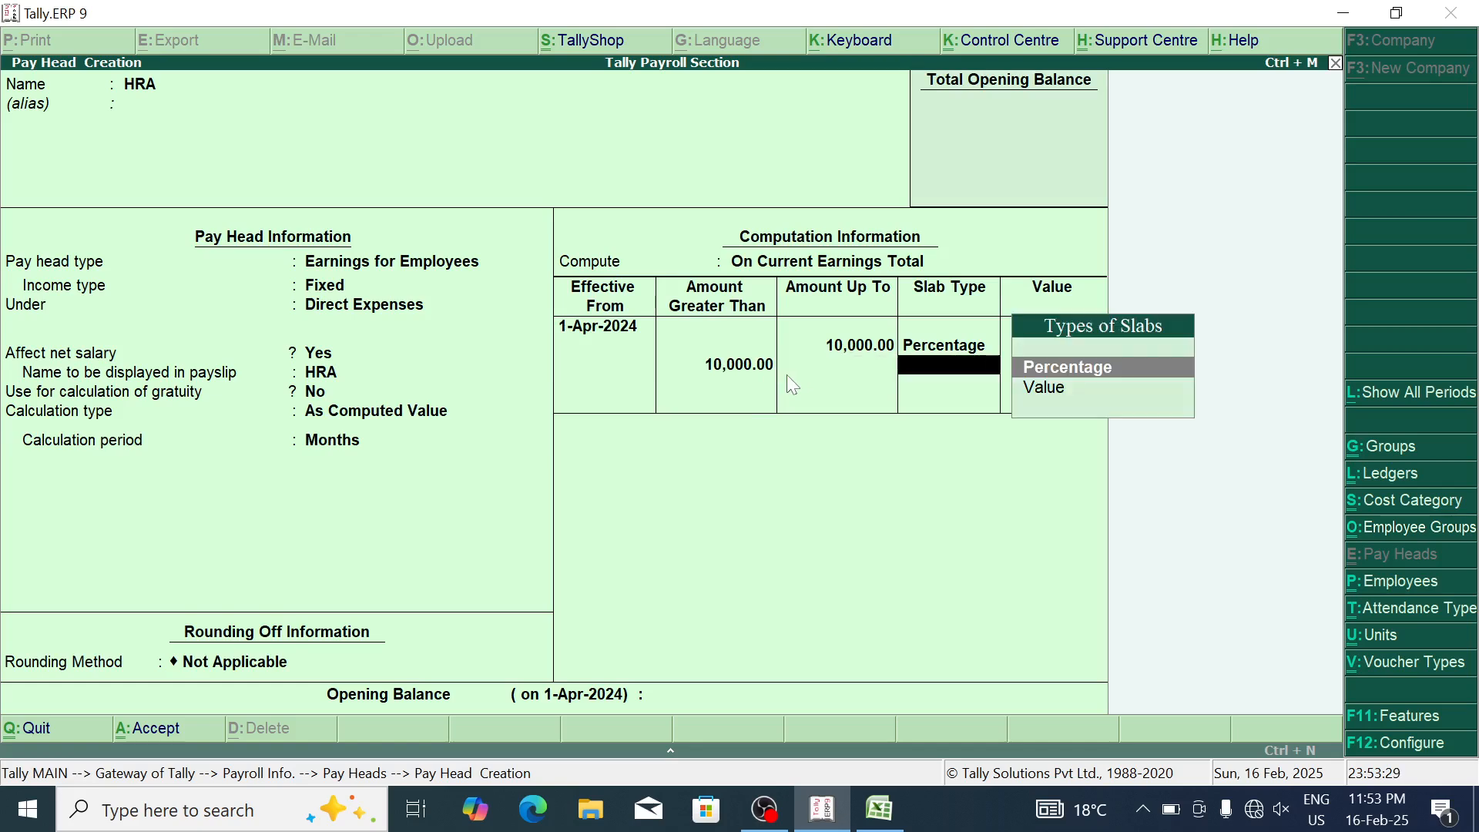
{"action": "key", "text": "Return"}
{"action": "type", "text": "5"}
{"action": "key", "text": "Return"}
{"action": "key", "text": "Return"}
{"action": "key", "text": "Return"}
{"action": "key", "text": "Return"}
{"action": "key", "text": "alt+Tab"}
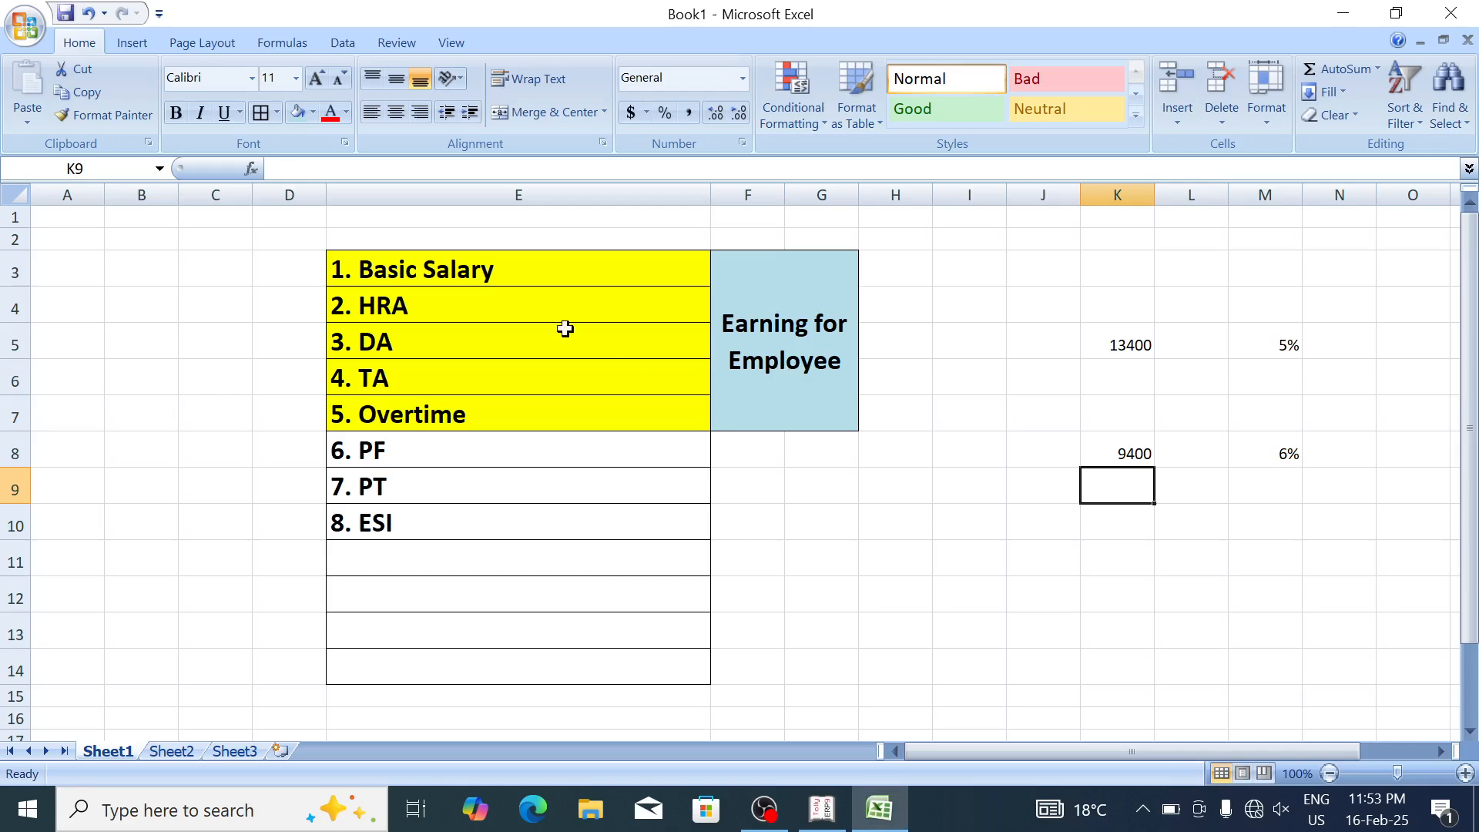
Step: Create a DA pay head calculated As Computed Value with rounding Not Applicable
{"action": "left_click", "coordinate": [467, 338]}
{"action": "key", "text": "alt+Tab"}
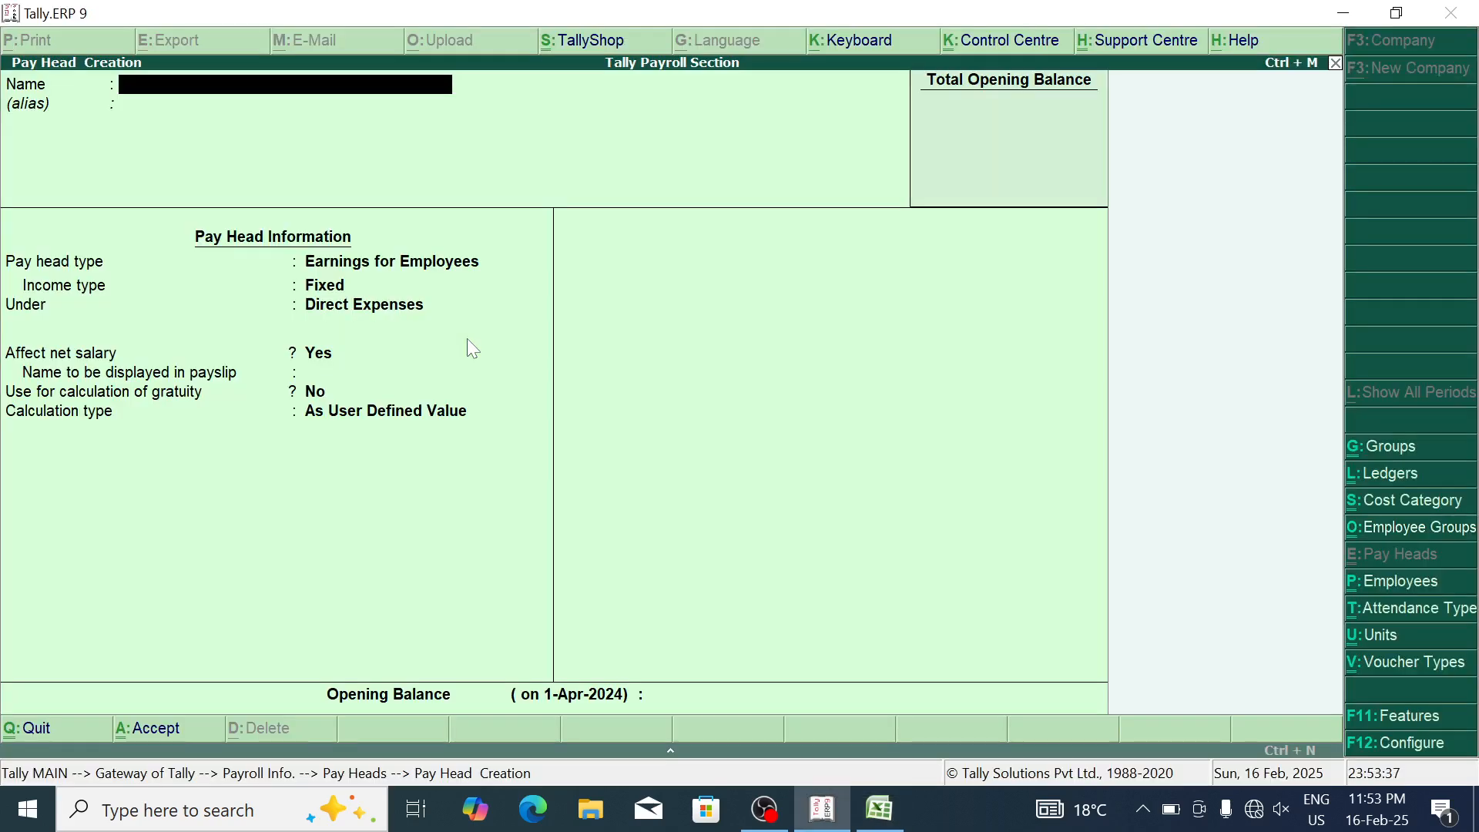
{"action": "type", "text": "Da"}
{"action": "key", "text": "BackSpace"}
{"action": "type", "text": "A"}
{"action": "key", "text": "Return"}
{"action": "key", "text": "Return"}
{"action": "key", "text": "Return"}
{"action": "key", "text": "Return"}
{"action": "key", "text": "Return"}
{"action": "key", "text": "Return"}
{"action": "key", "text": "Return"}
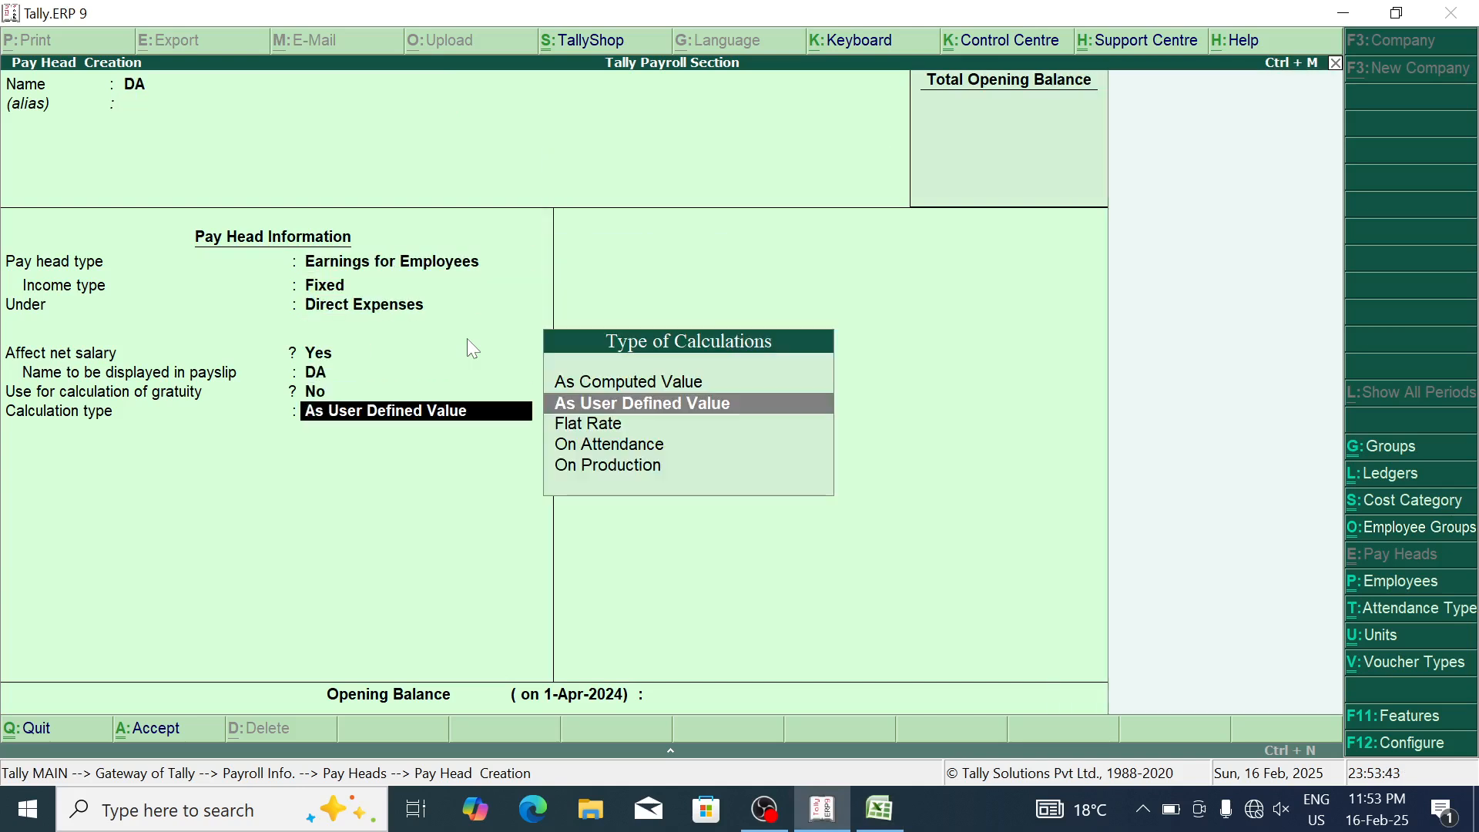
{"action": "key", "text": "Up"}
{"action": "key", "text": "Return"}
{"action": "key", "text": "Return"}
{"action": "key", "text": "Return"}
{"action": "key", "text": "Return"}
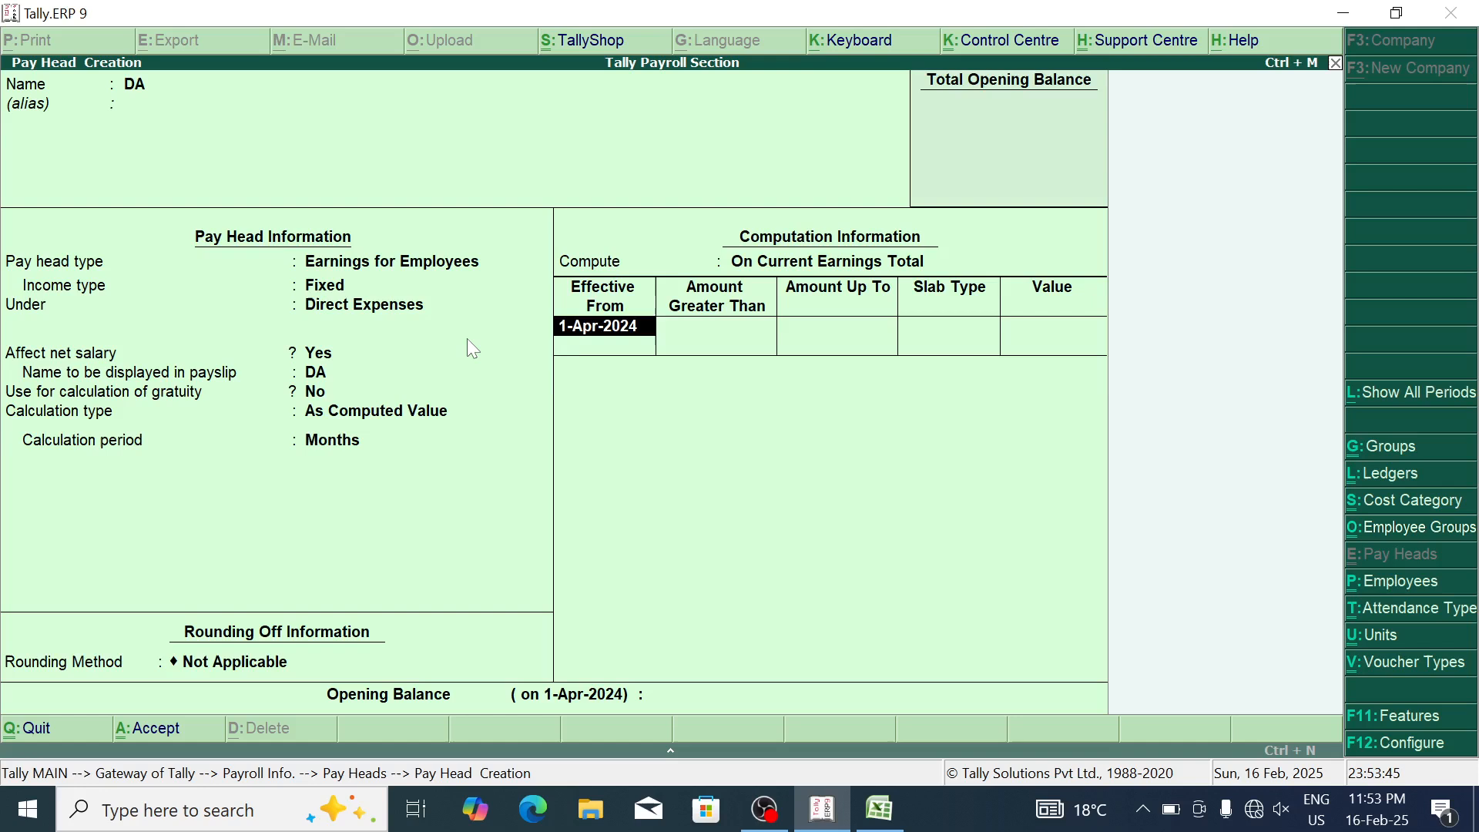
{"action": "key", "text": "Return"}
Step: Add a first DA slab of fixed value 300 up to 10,000
{"action": "type", "text": "10000"}
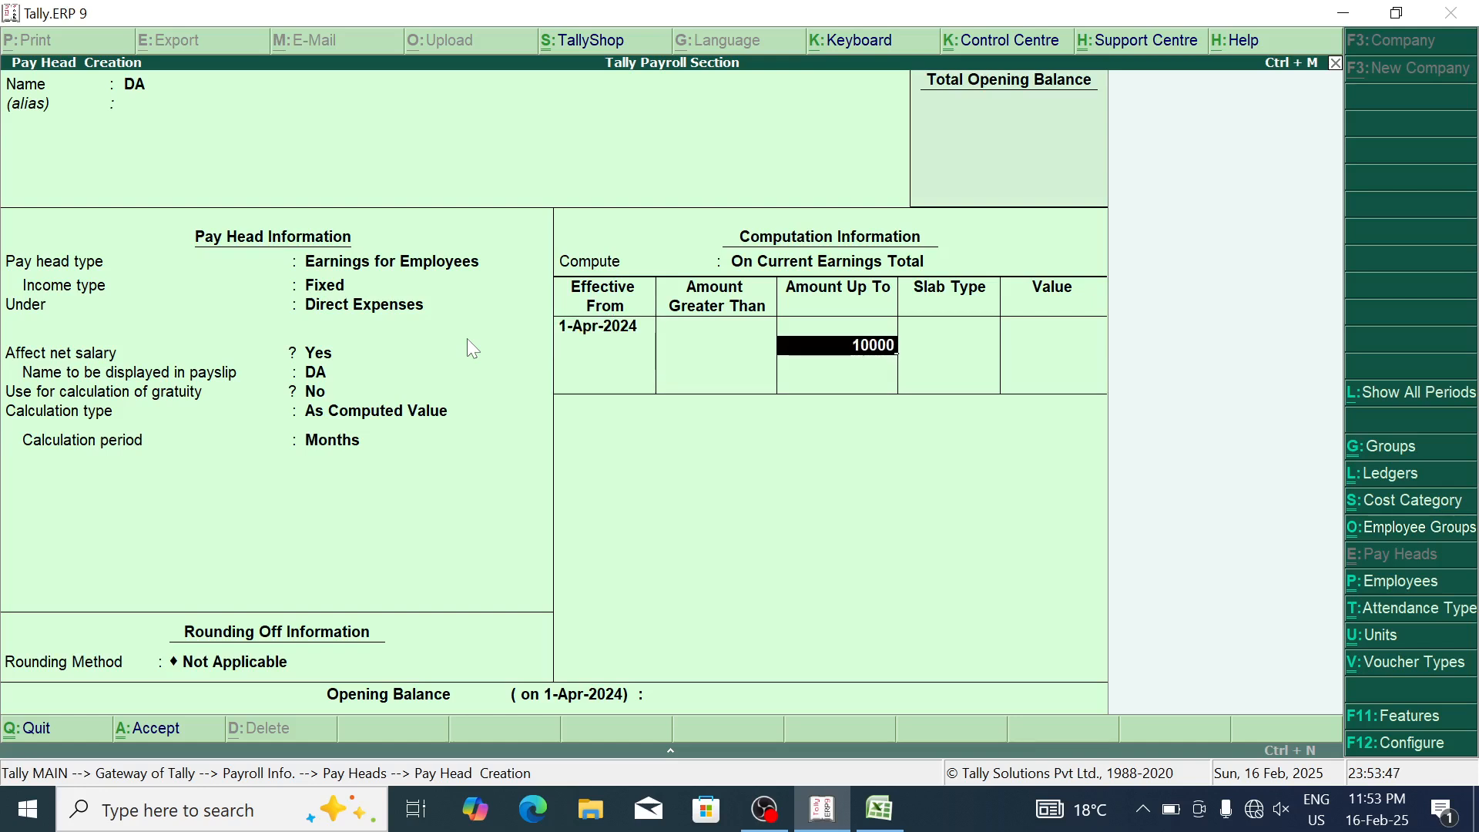
{"action": "key", "text": "Return"}
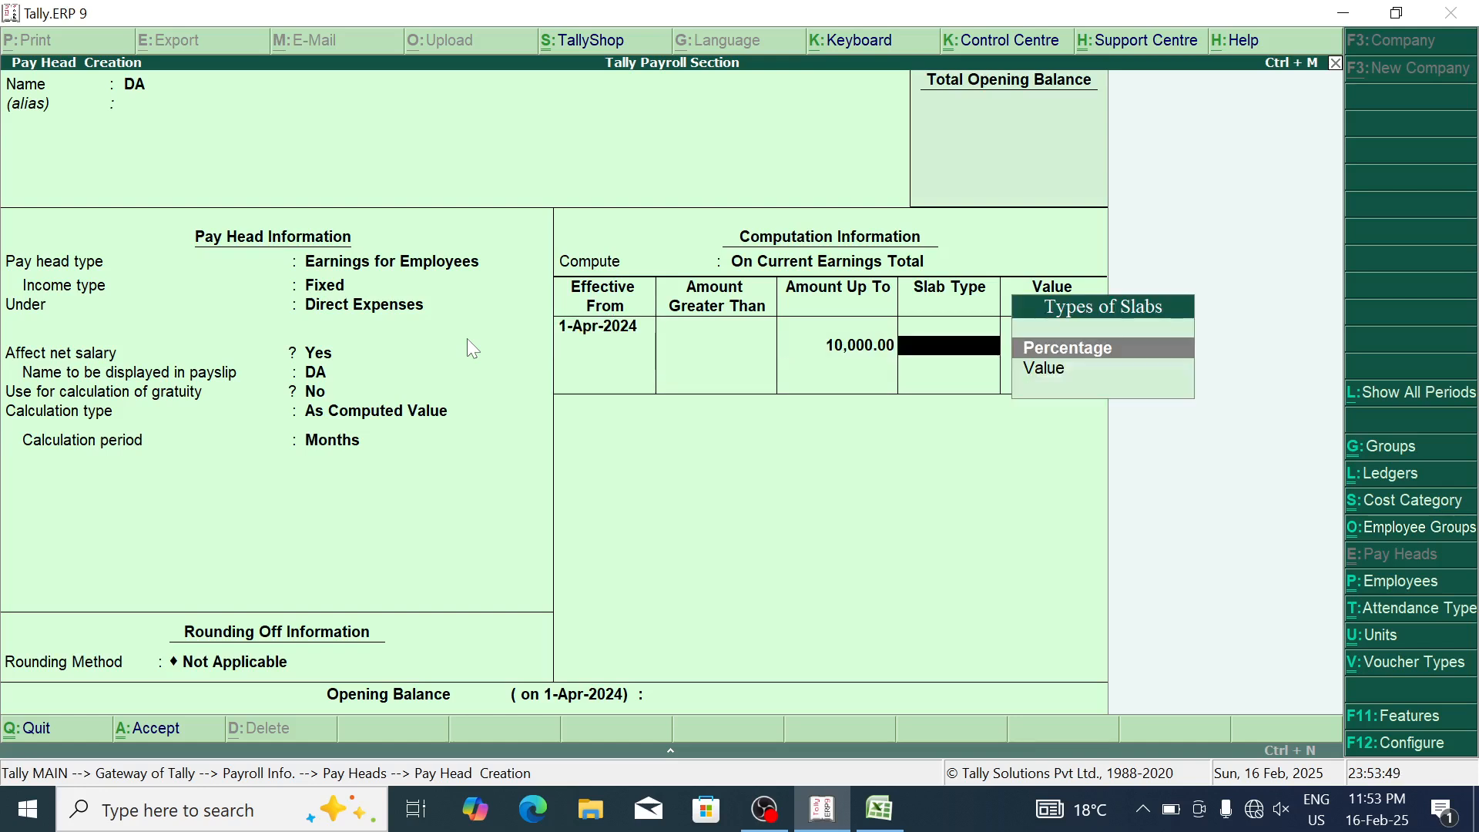
{"action": "key", "text": "Down"}
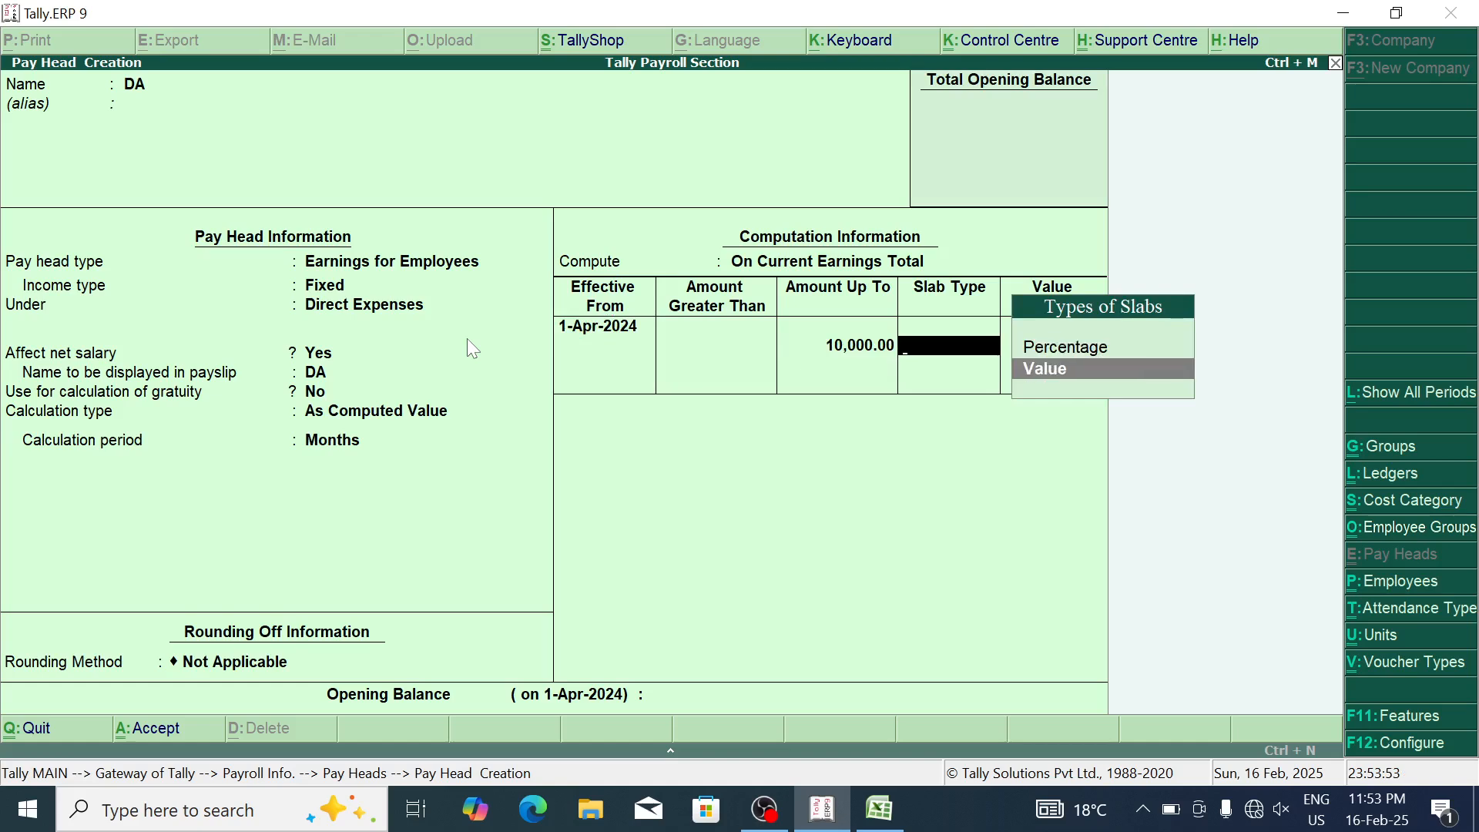
{"action": "key", "text": "Return"}
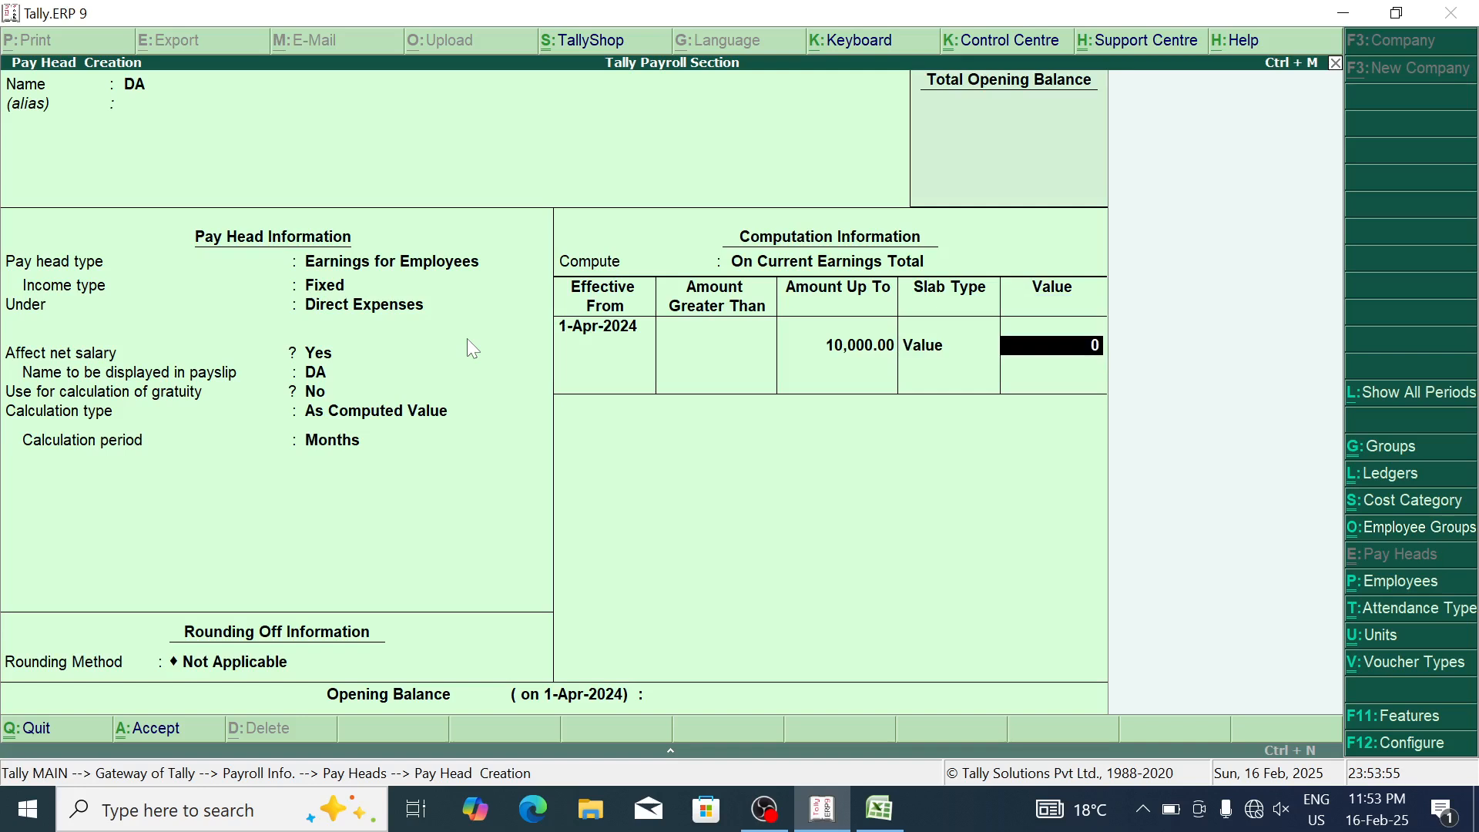
{"action": "type", "text": "300"}
{"action": "key", "text": "Return"}
Step: Add a second DA slab of 400 above 10,000 and save the DA pay head
{"action": "key", "text": "Return"}
{"action": "key", "text": "Down"}
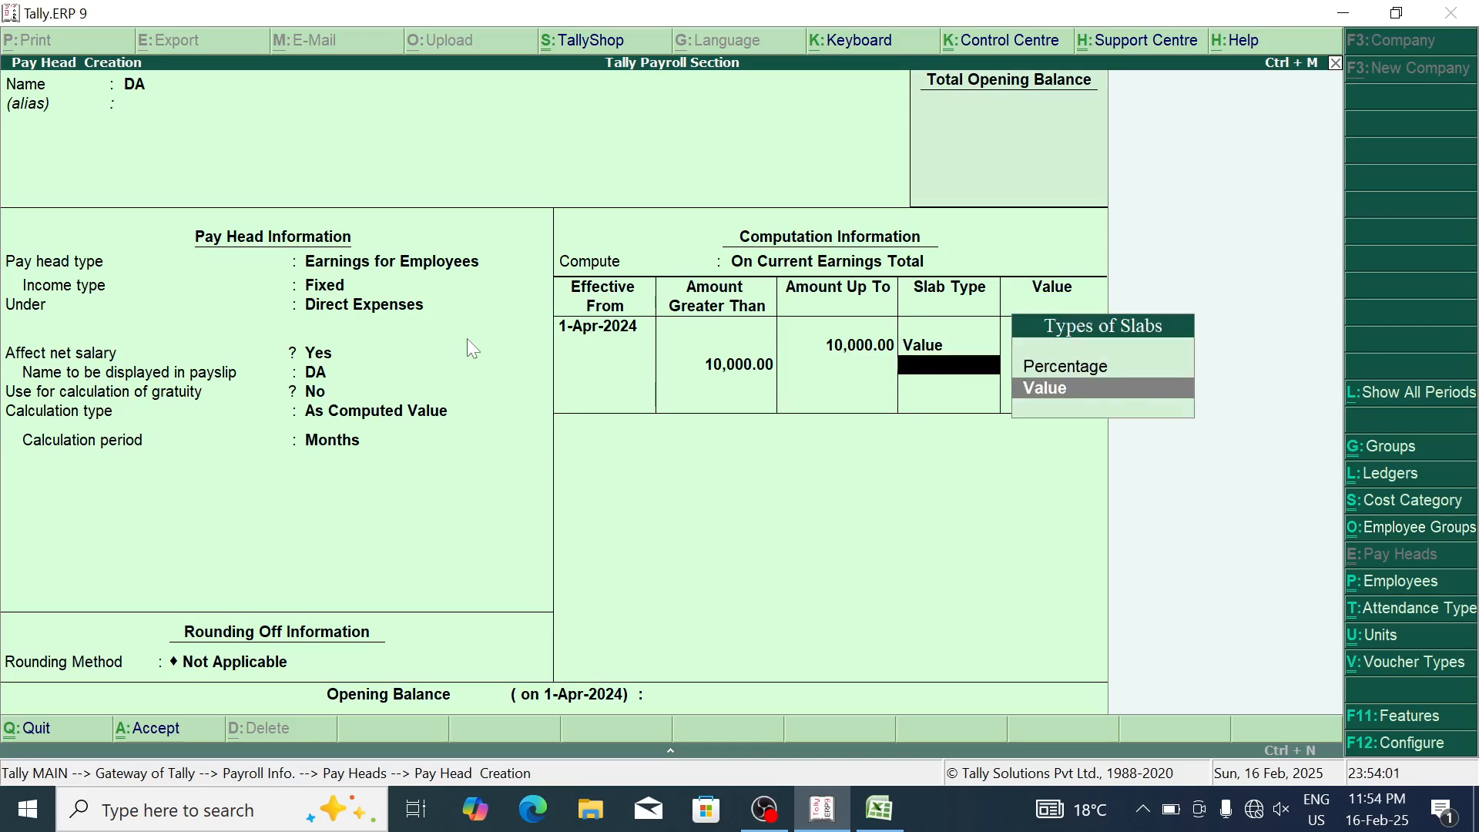
{"action": "key", "text": "Return"}
{"action": "type", "text": "400"}
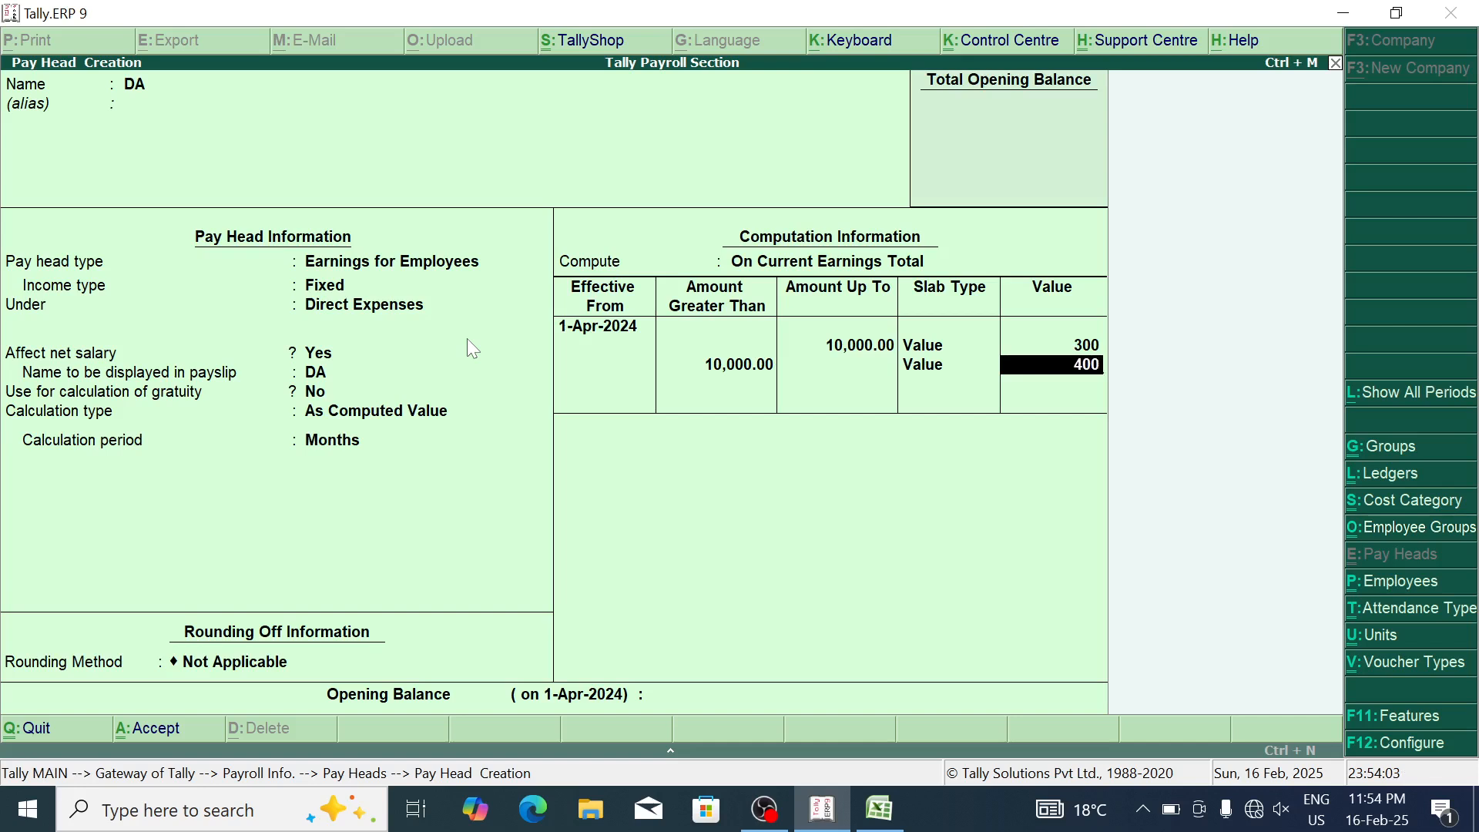
{"action": "key", "text": "Return"}
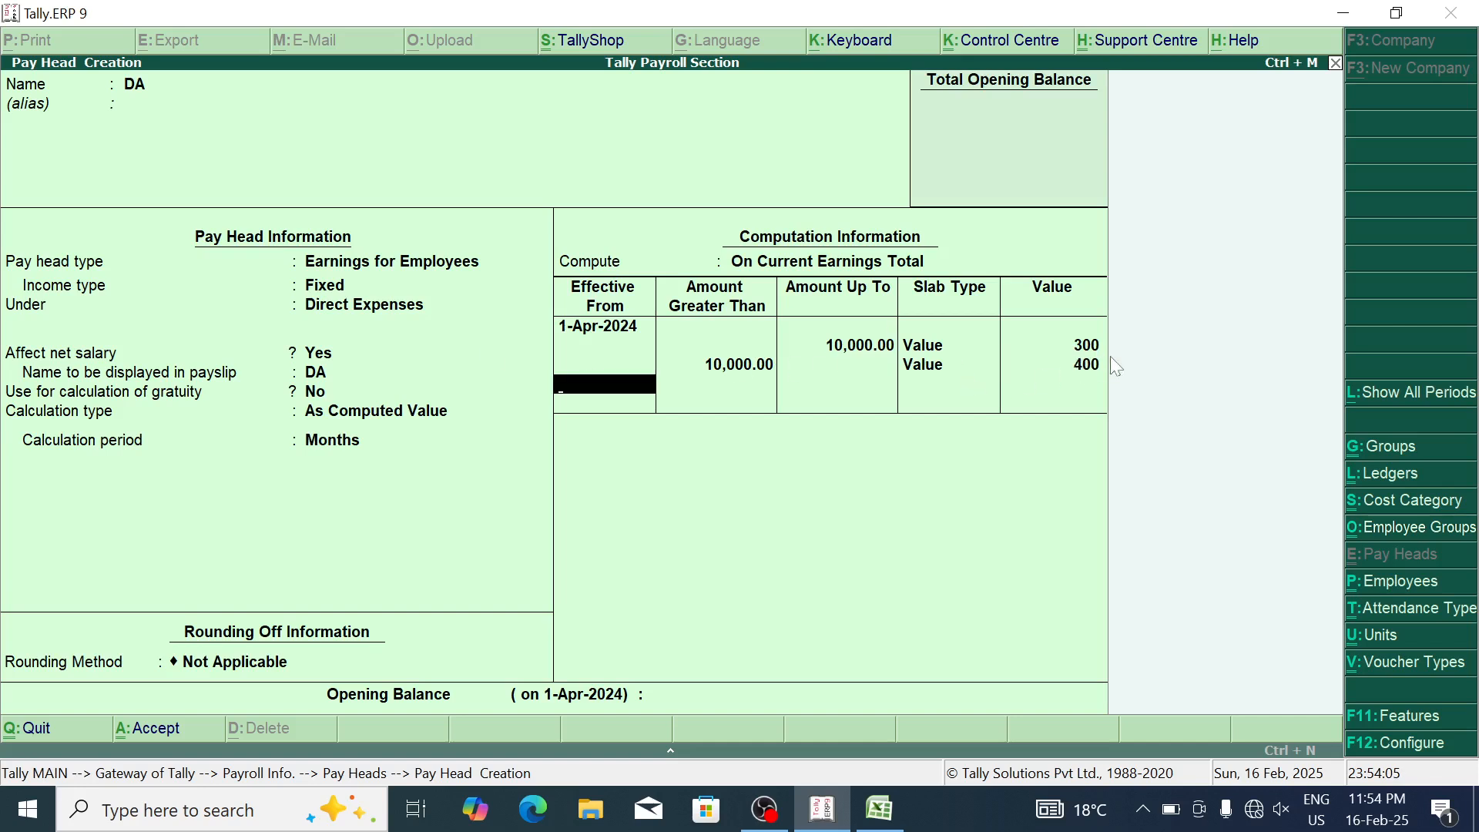
{"action": "key", "text": "Return"}
{"action": "key", "text": "Return"}
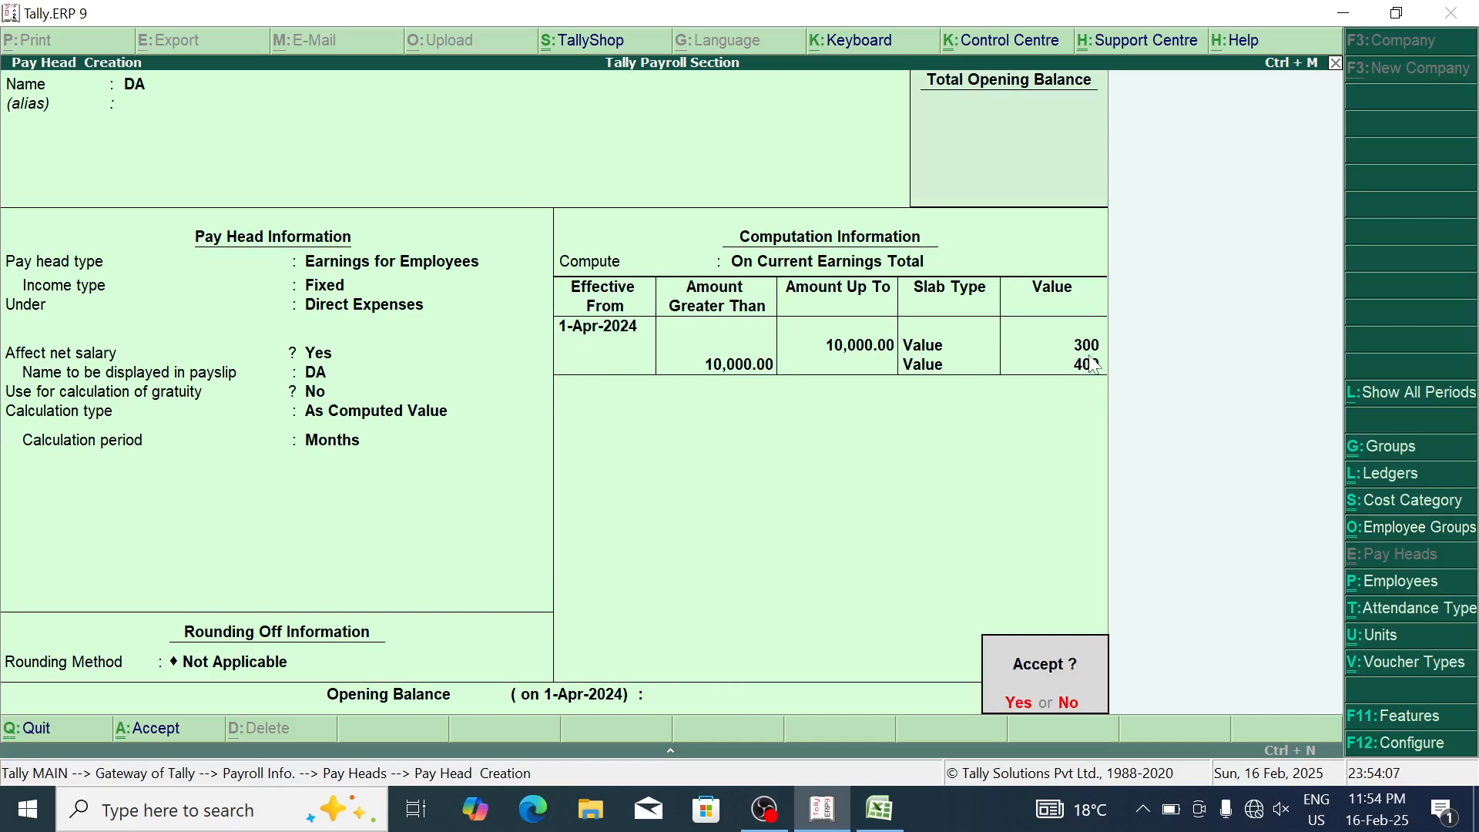
{"action": "key", "text": "y"}
{"action": "key", "text": "alt+Tab"}
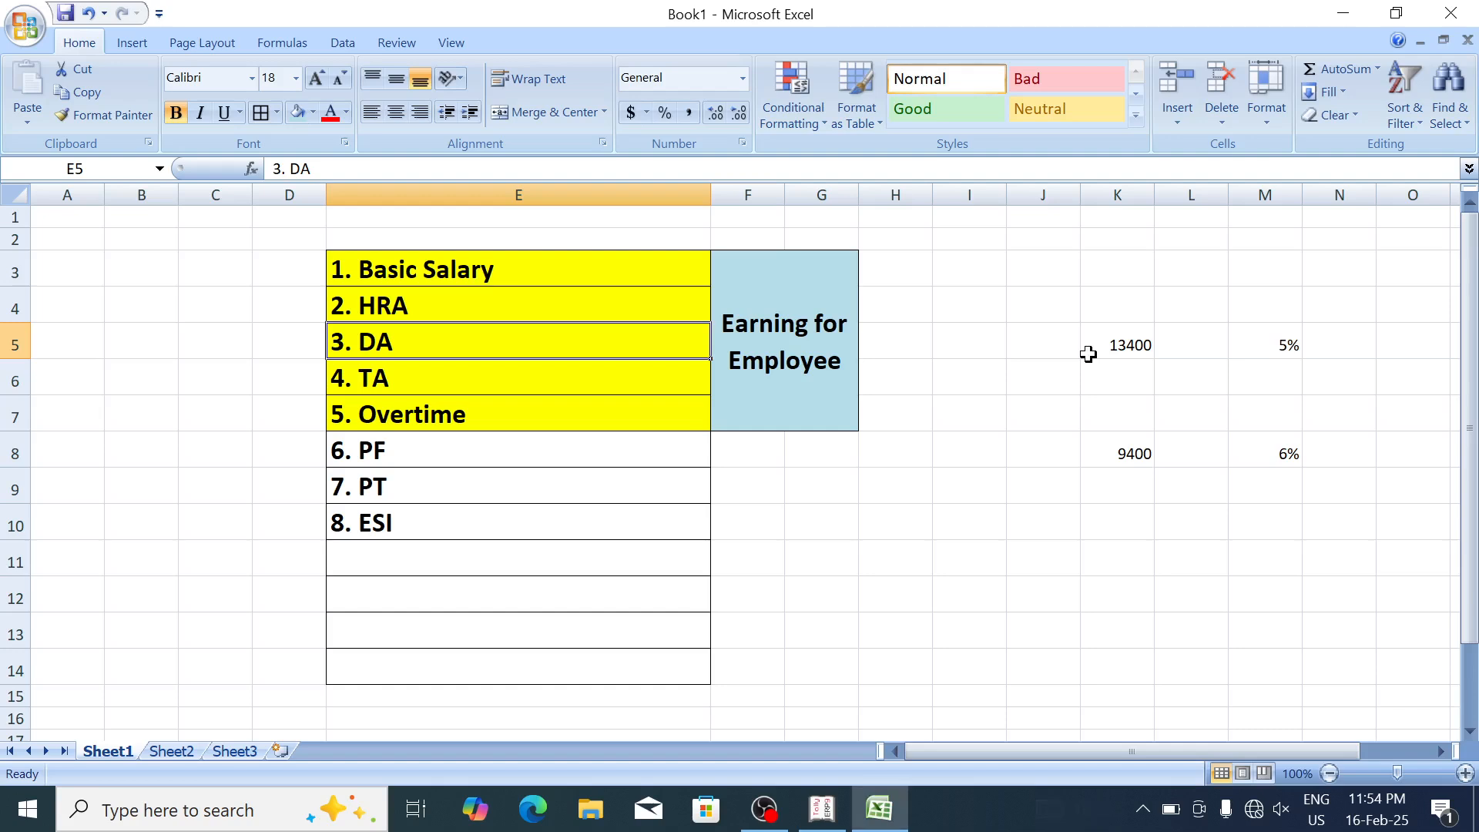
Step: Name a new pay head TA as a fixed Earnings for Employees head
{"action": "left_click", "coordinate": [466, 374]}
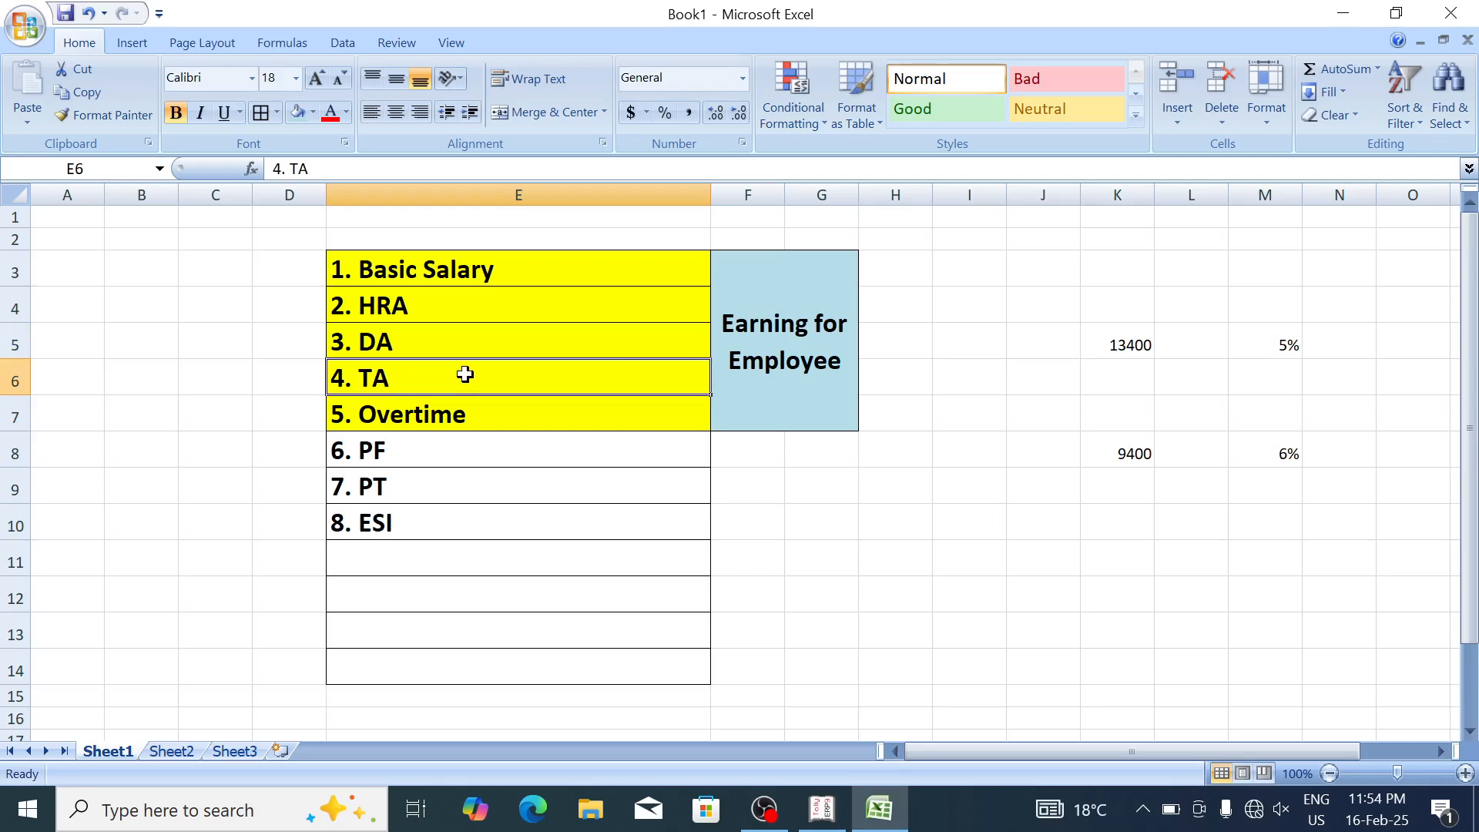
{"action": "key", "text": "alt+Tab"}
{"action": "type", "text": "TA"}
{"action": "key", "text": "Return"}
{"action": "key", "text": "Return"}
{"action": "key", "text": "Return"}
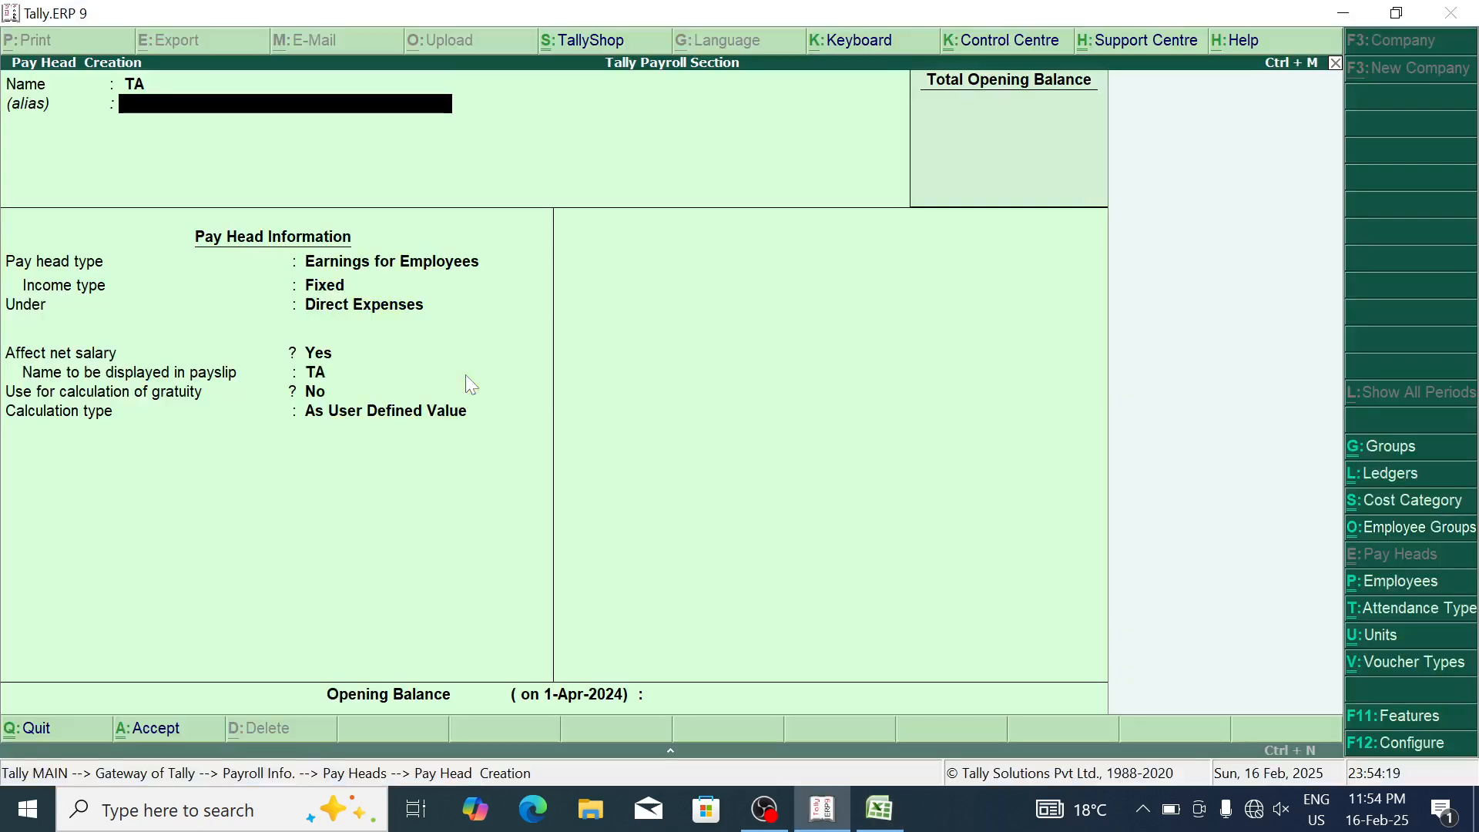
{"action": "key", "text": "Return"}
{"action": "key", "text": "Return"}
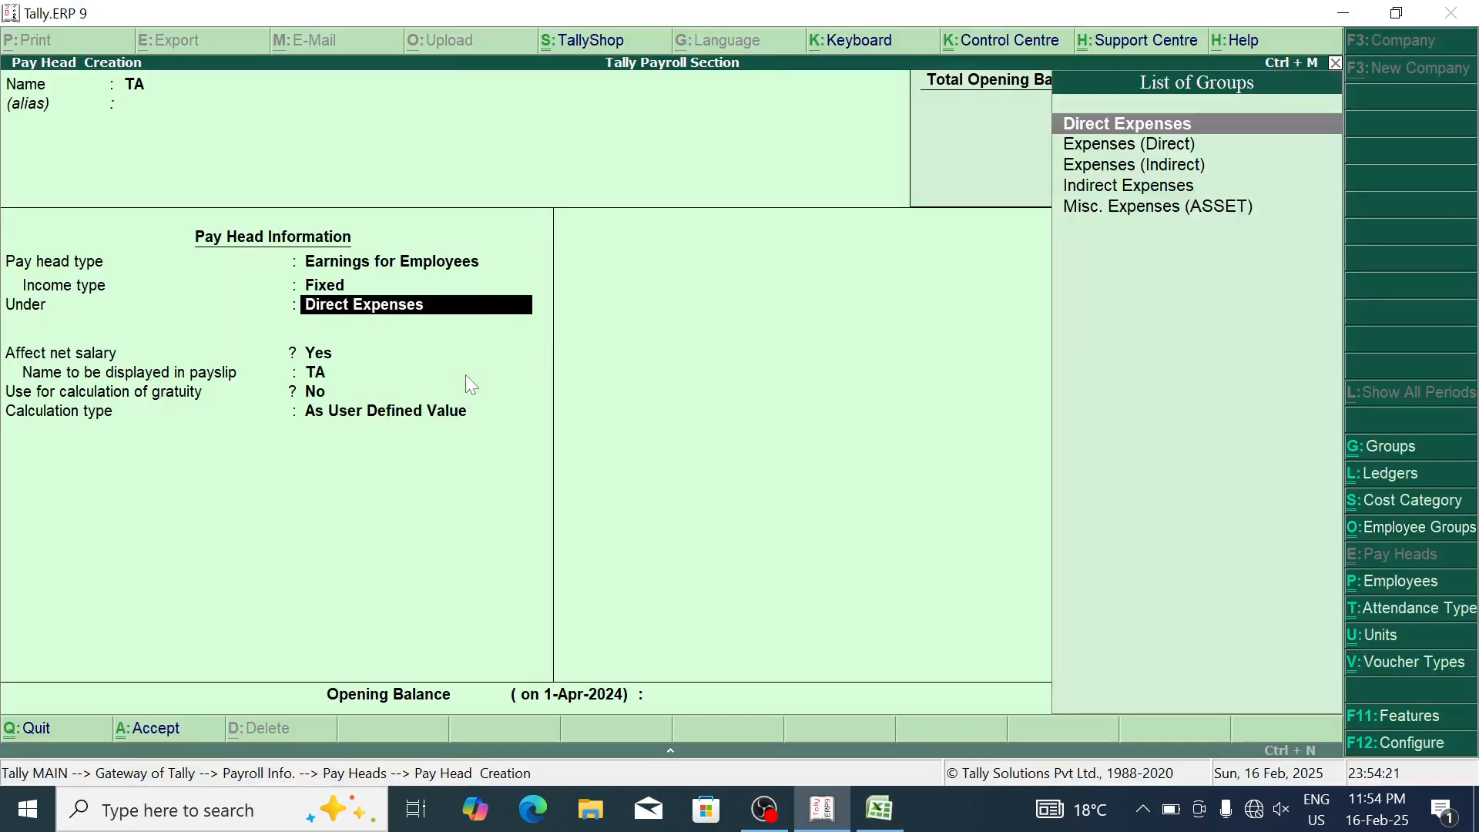
{"action": "key", "text": "BackSpace"}
{"action": "key", "text": "BackSpace"}
{"action": "key", "text": "BackSpace"}
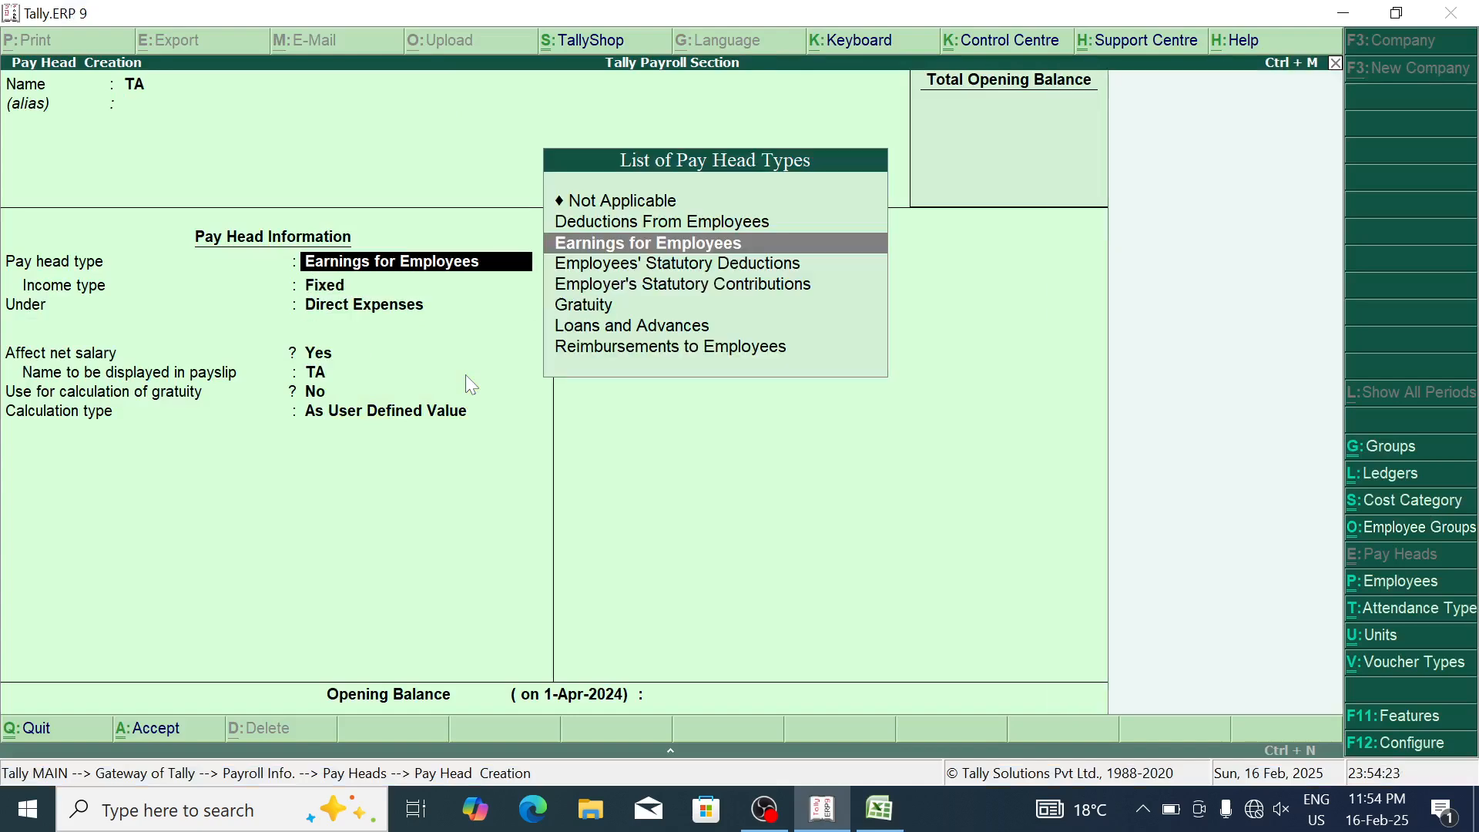
{"action": "left_click", "coordinate": [669, 244]}
{"action": "key", "text": "Return"}
{"action": "key", "text": "Return"}
{"action": "key", "text": "Return"}
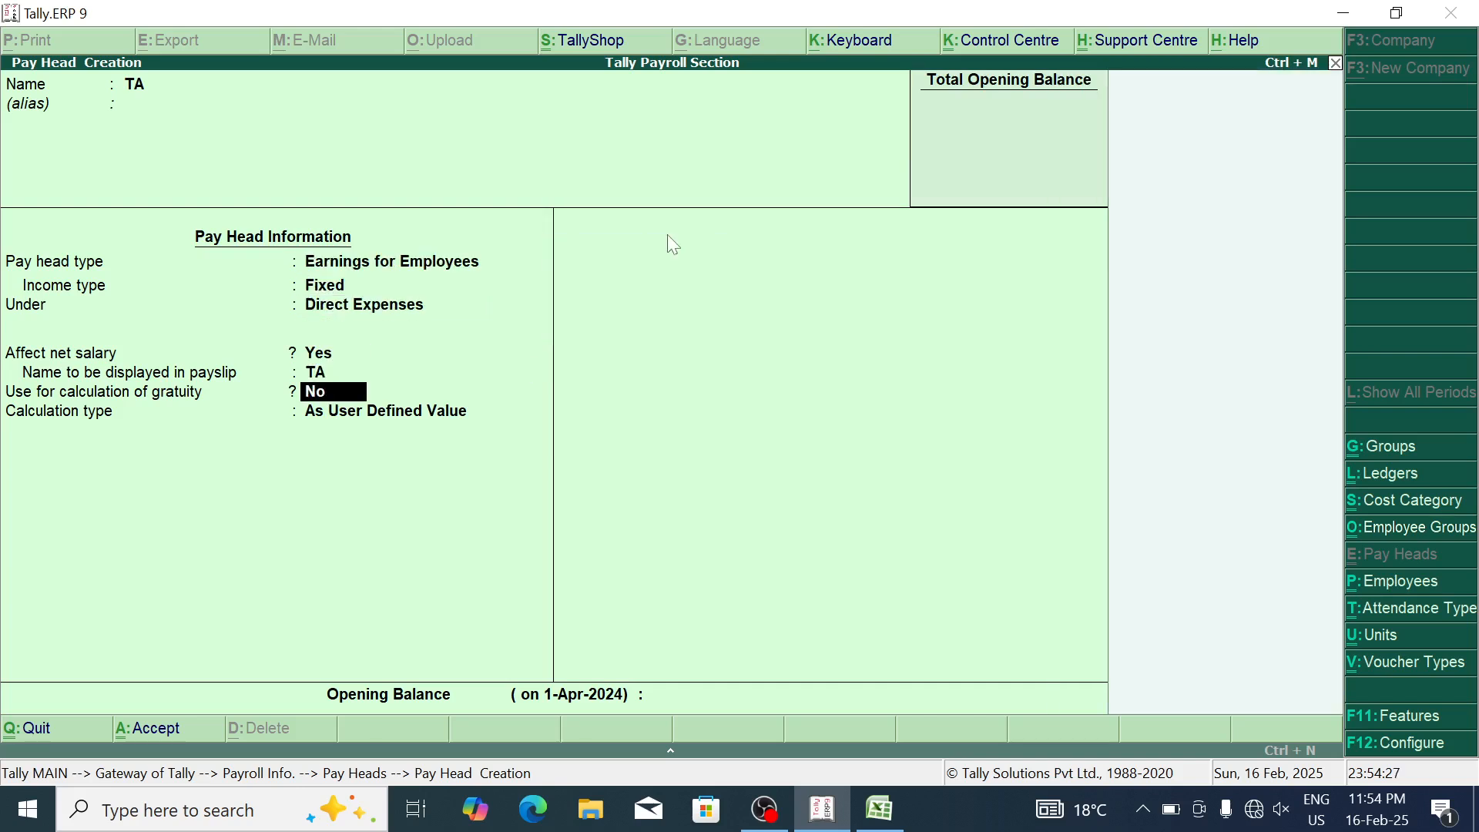
{"action": "key", "text": "Return"}
{"action": "key", "text": "Return"}
{"action": "key", "text": "Down"}
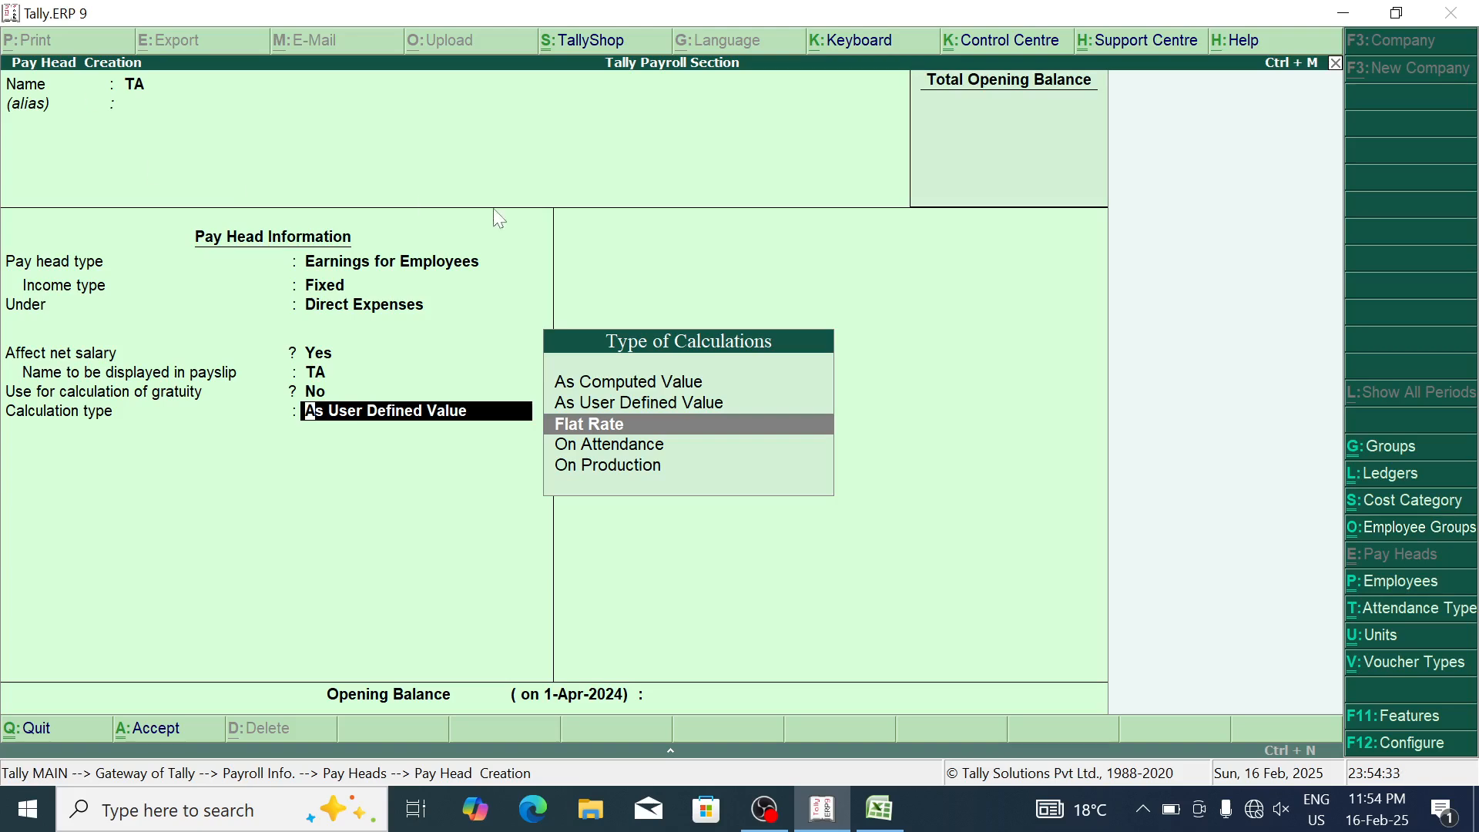
Step: Note 'ta' in I4 and 1500 in I5 of the Excel sheet
{"action": "key", "text": "alt+Tab"}
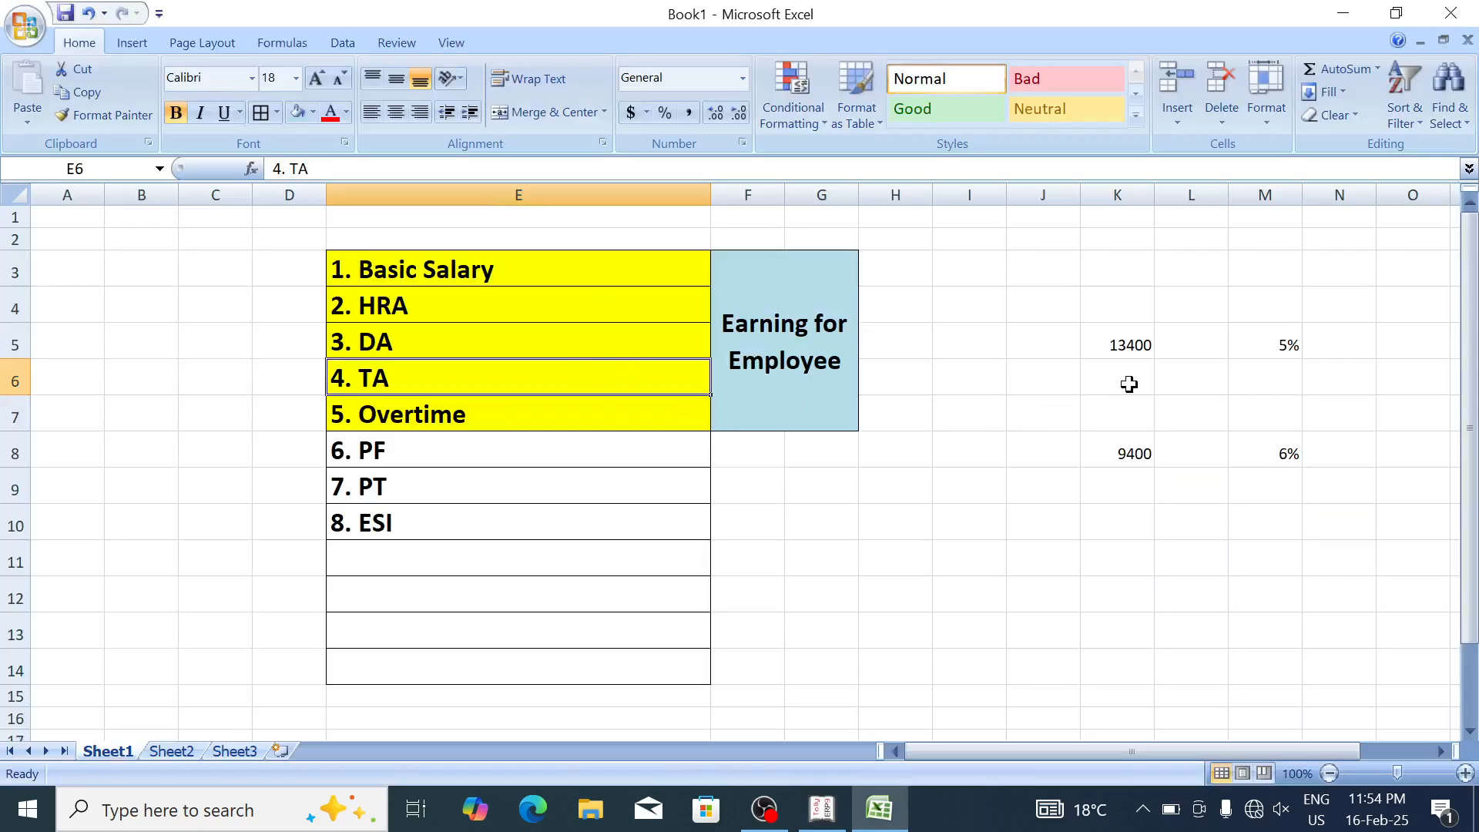
{"action": "left_click", "coordinate": [976, 297]}
{"action": "type", "text": "ta"}
{"action": "key", "text": "Return"}
{"action": "type", "text": "1500"}
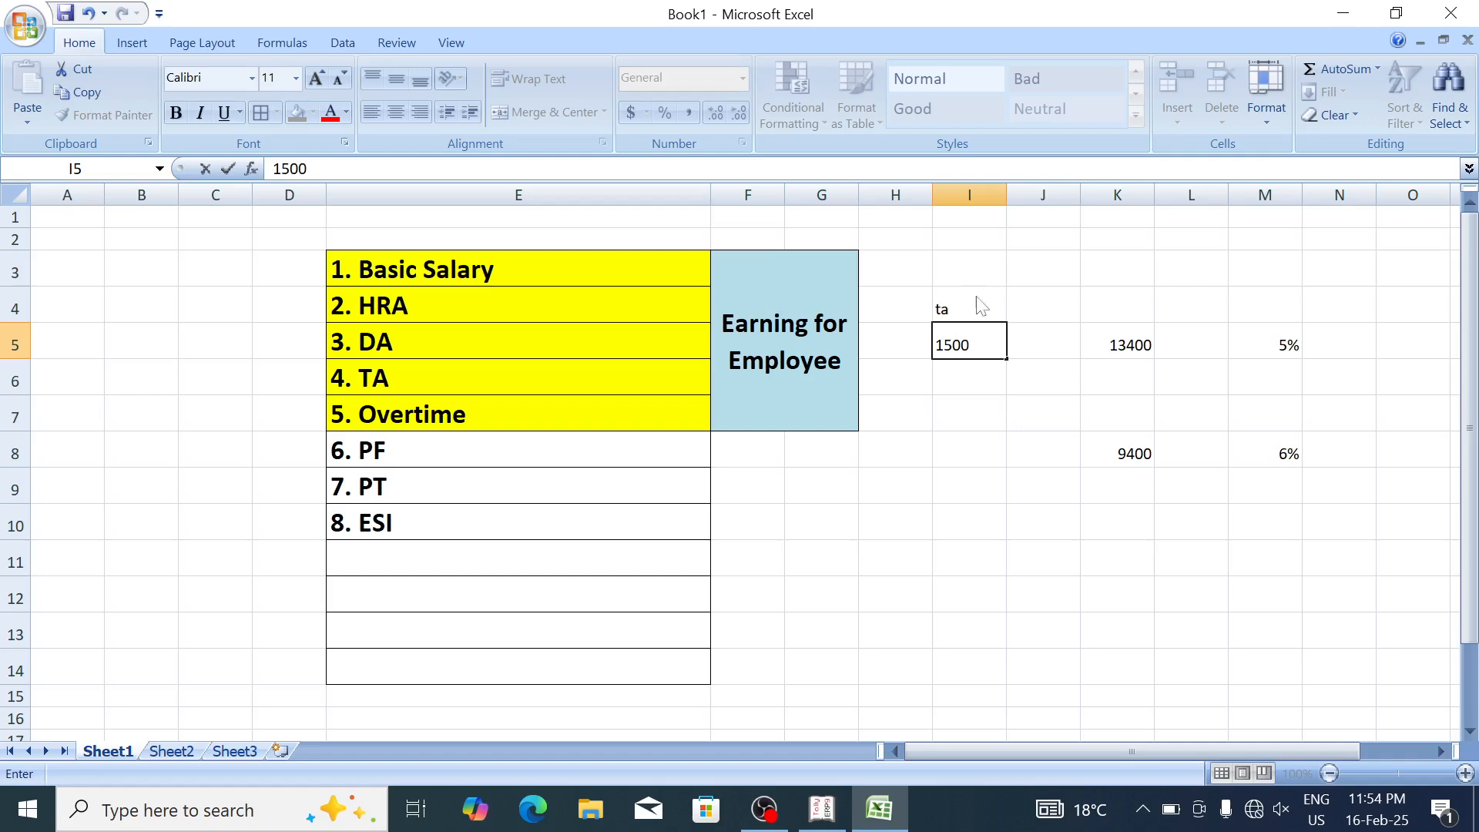
{"action": "key", "text": "Return"}
{"action": "key", "text": "Up"}
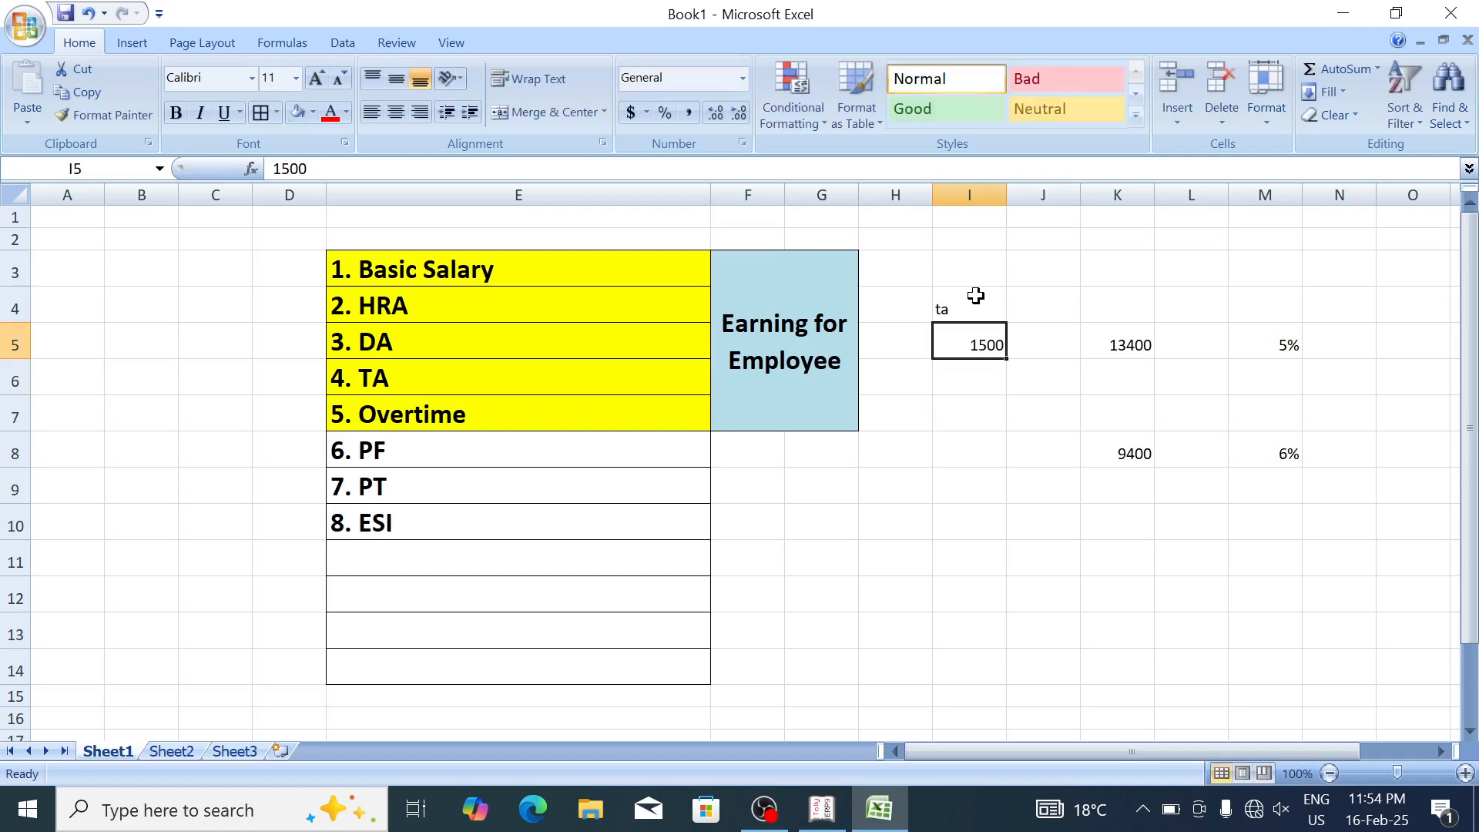
{"action": "key", "text": "Up"}
{"action": "key", "text": "Up"}
{"action": "key", "text": "Down"}
{"action": "key", "text": "Down"}
Step: Set TA's calculation type to Flat Rate with period Months and save it
{"action": "key", "text": "alt+Tab"}
{"action": "key", "text": "Return"}
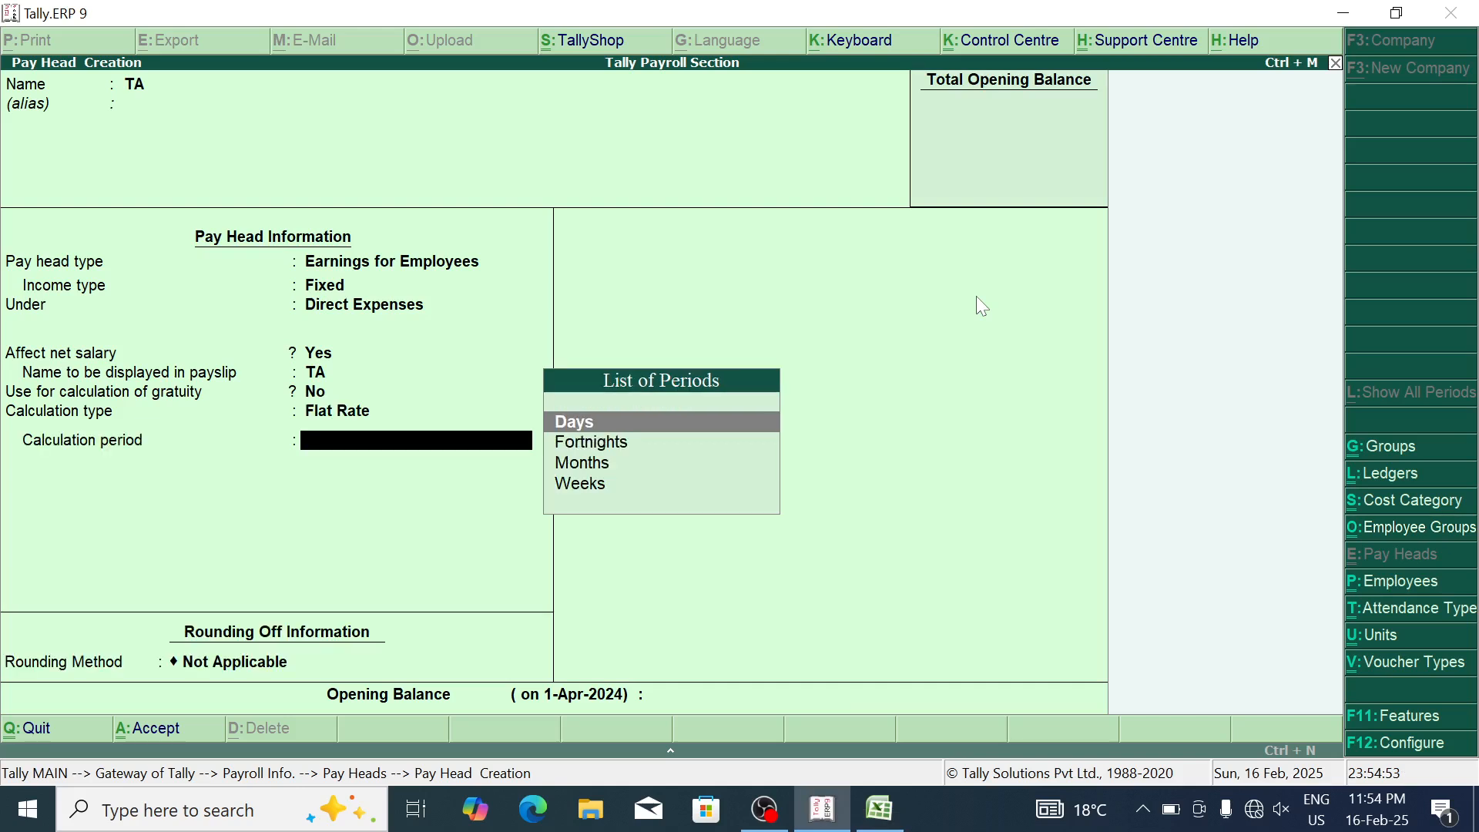
{"action": "key", "text": "Down"}
{"action": "key", "text": "Down"}
{"action": "key", "text": "Return"}
{"action": "key", "text": "Return"}
{"action": "key", "text": "Return"}
{"action": "key", "text": "Return"}
{"action": "key", "text": "alt+Tab"}
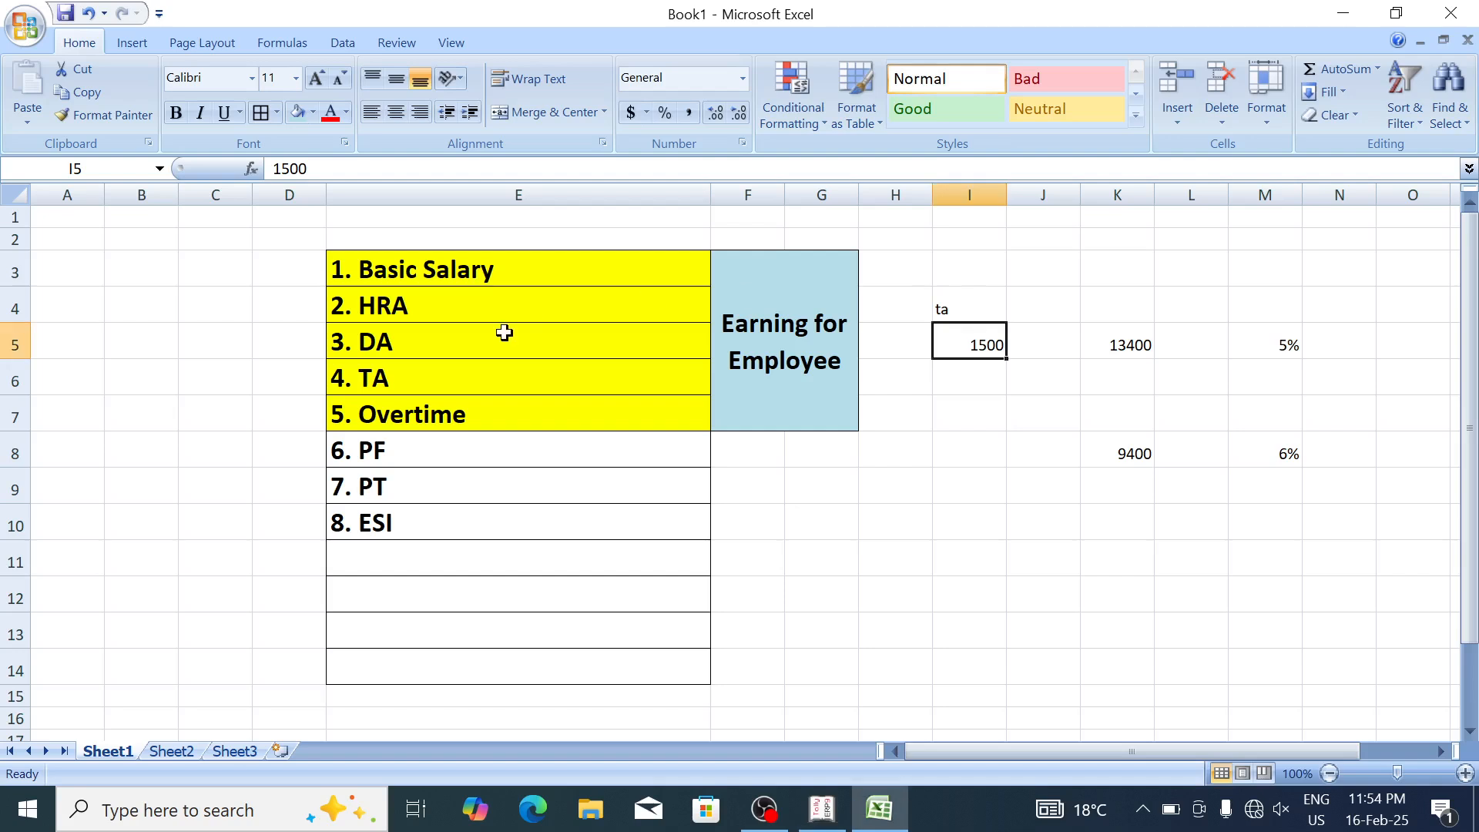
Step: Create the Overtime pay head as Earnings for Employees, On Production, production type Overtime
{"action": "left_click", "coordinate": [507, 414]}
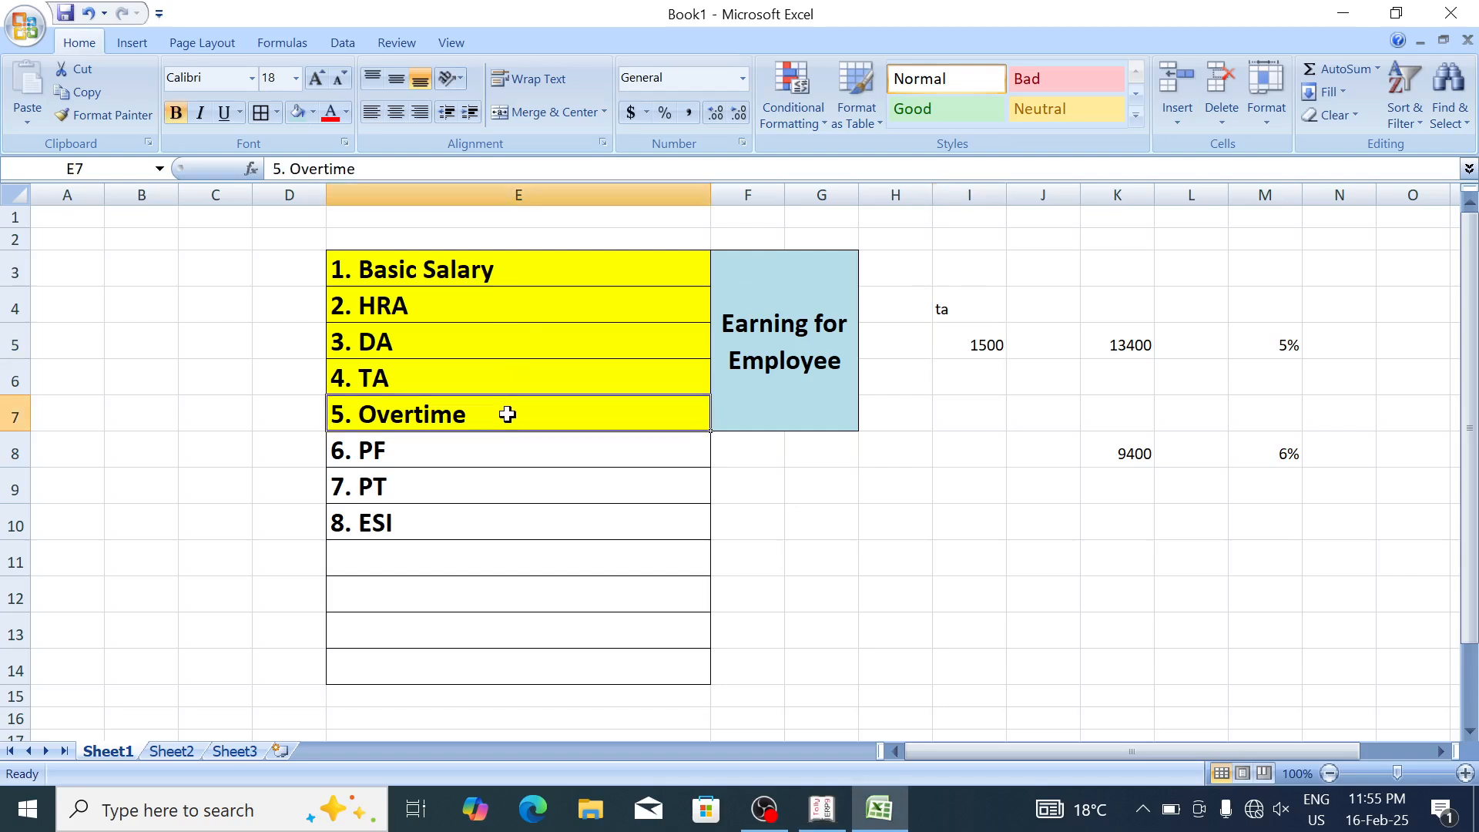
{"action": "key", "text": "alt+Tab"}
{"action": "type", "text": "Overtime"}
{"action": "key", "text": "Return"}
{"action": "key", "text": "Return"}
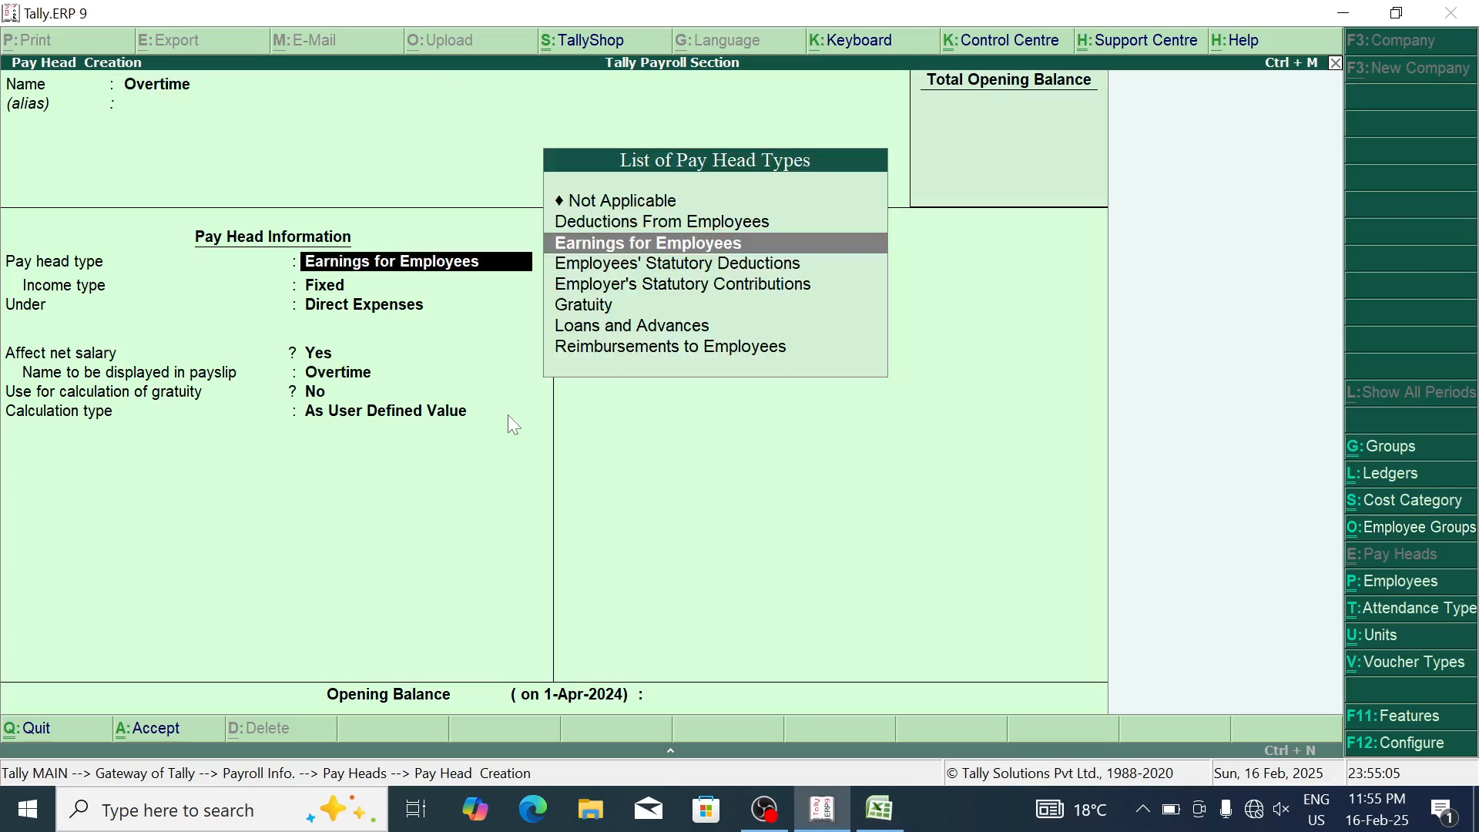
{"action": "left_click", "coordinate": [763, 245]}
{"action": "key", "text": "Return"}
{"action": "key", "text": "Return"}
{"action": "key", "text": "Return"}
{"action": "key", "text": "Return"}
{"action": "key", "text": "Return"}
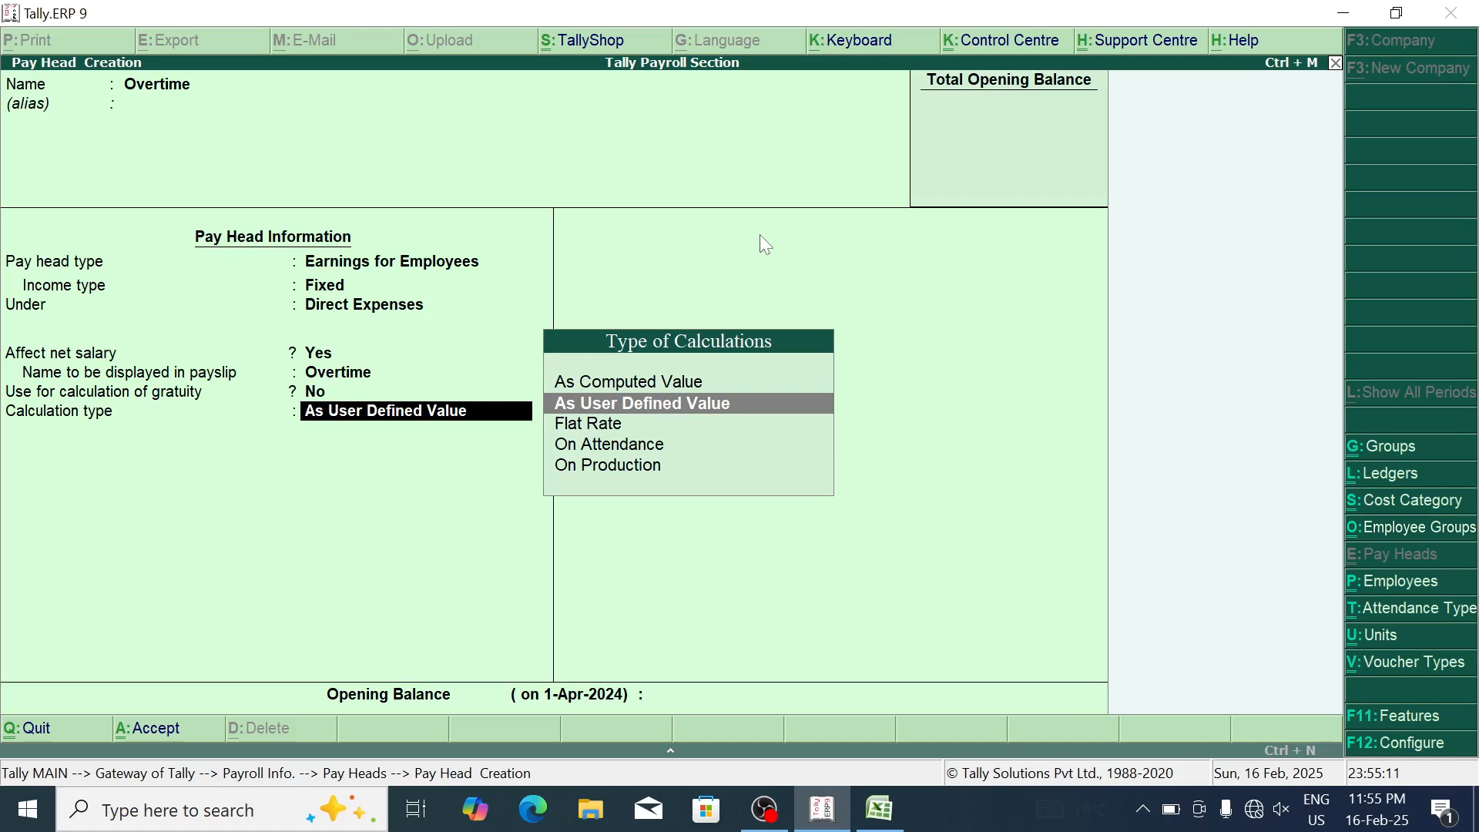
{"action": "key", "text": "Down"}
{"action": "key", "text": "Down"}
{"action": "key", "text": "Down"}
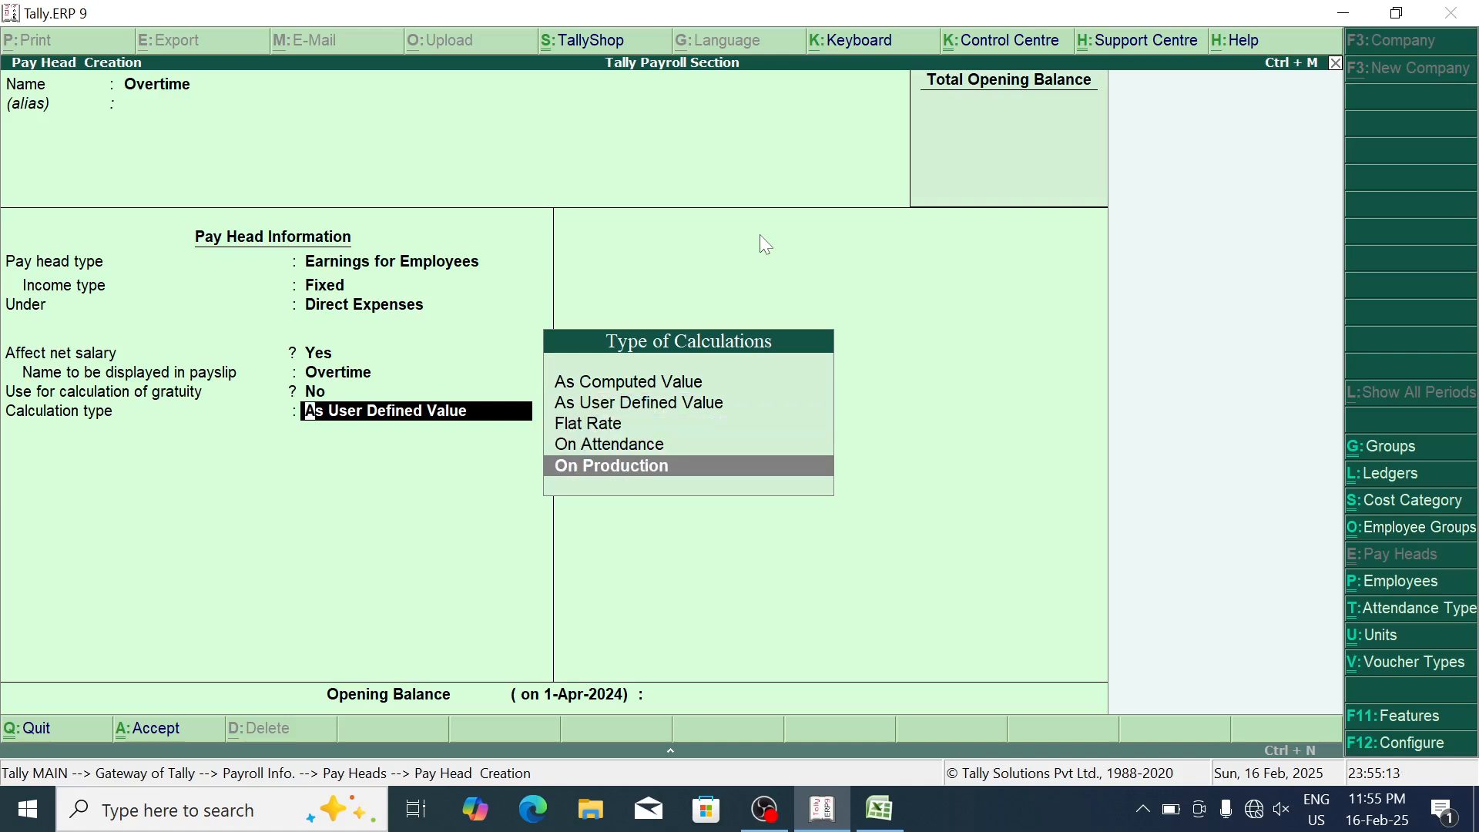
{"action": "left_click", "coordinate": [687, 473]}
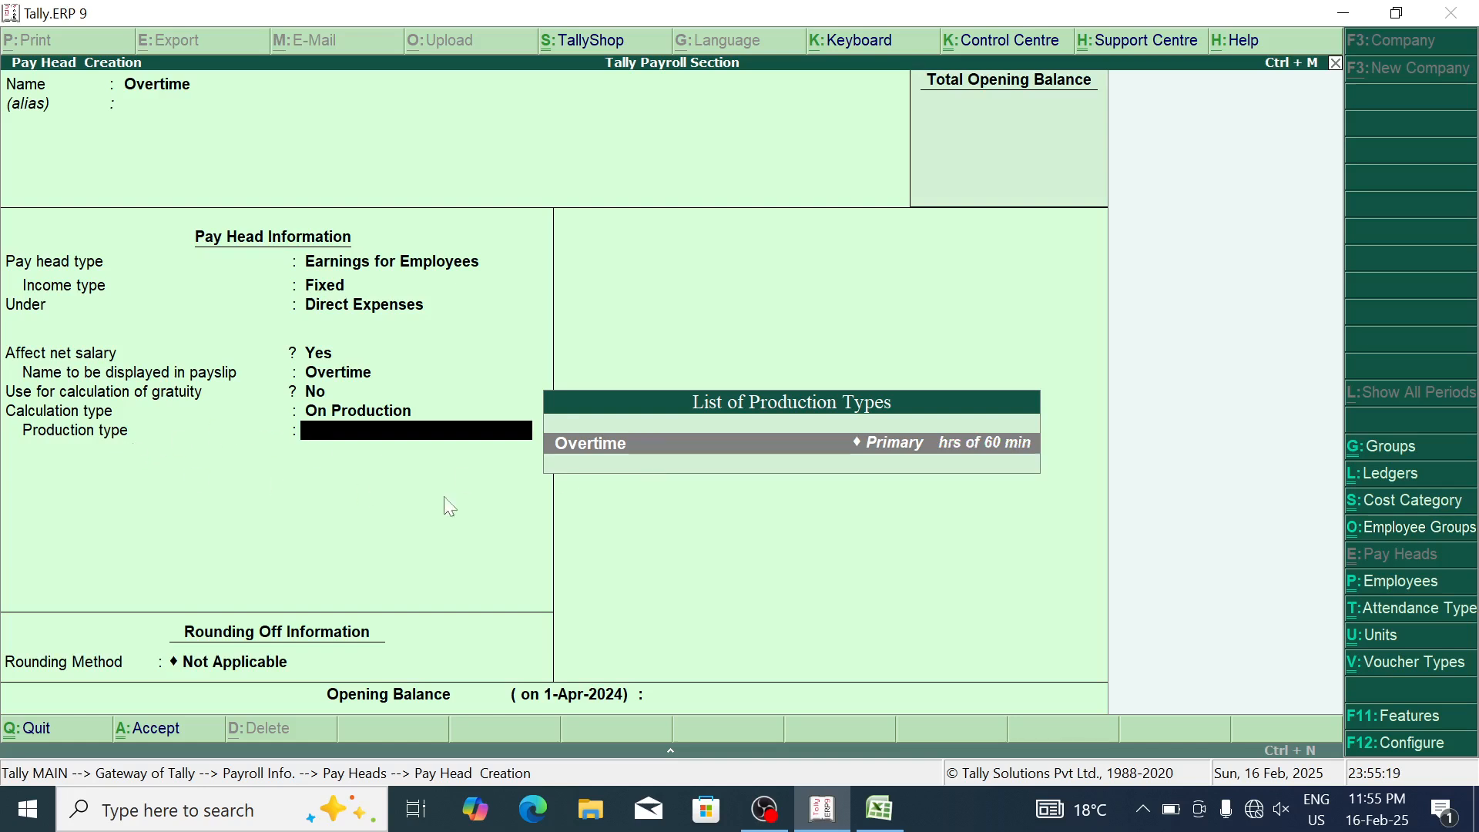
{"action": "key", "text": "Return"}
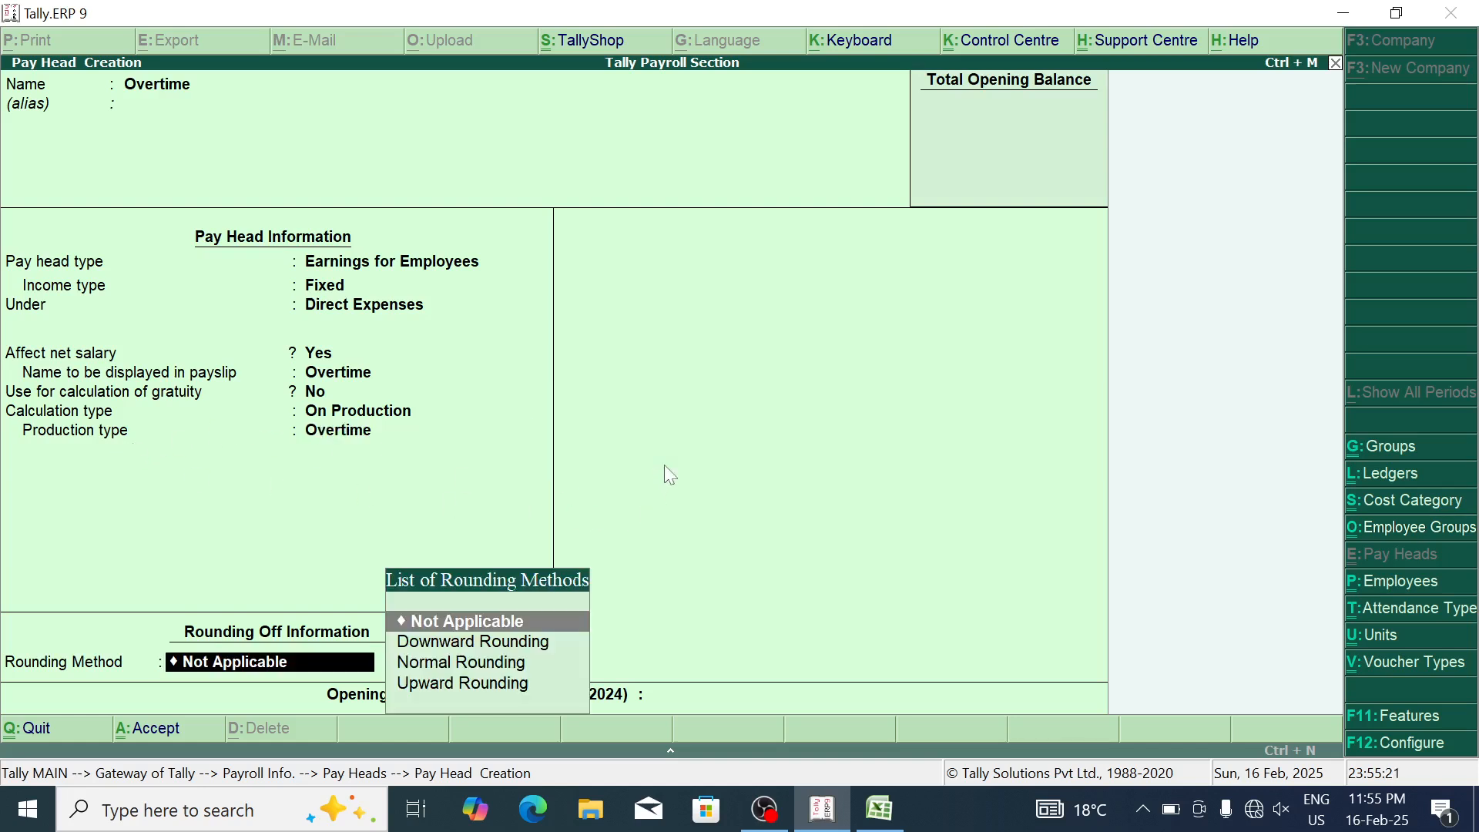
{"action": "key", "text": "Return"}
{"action": "key", "text": "Return"}
{"action": "key", "text": "Return"}
{"action": "key", "text": "alt+Tab"}
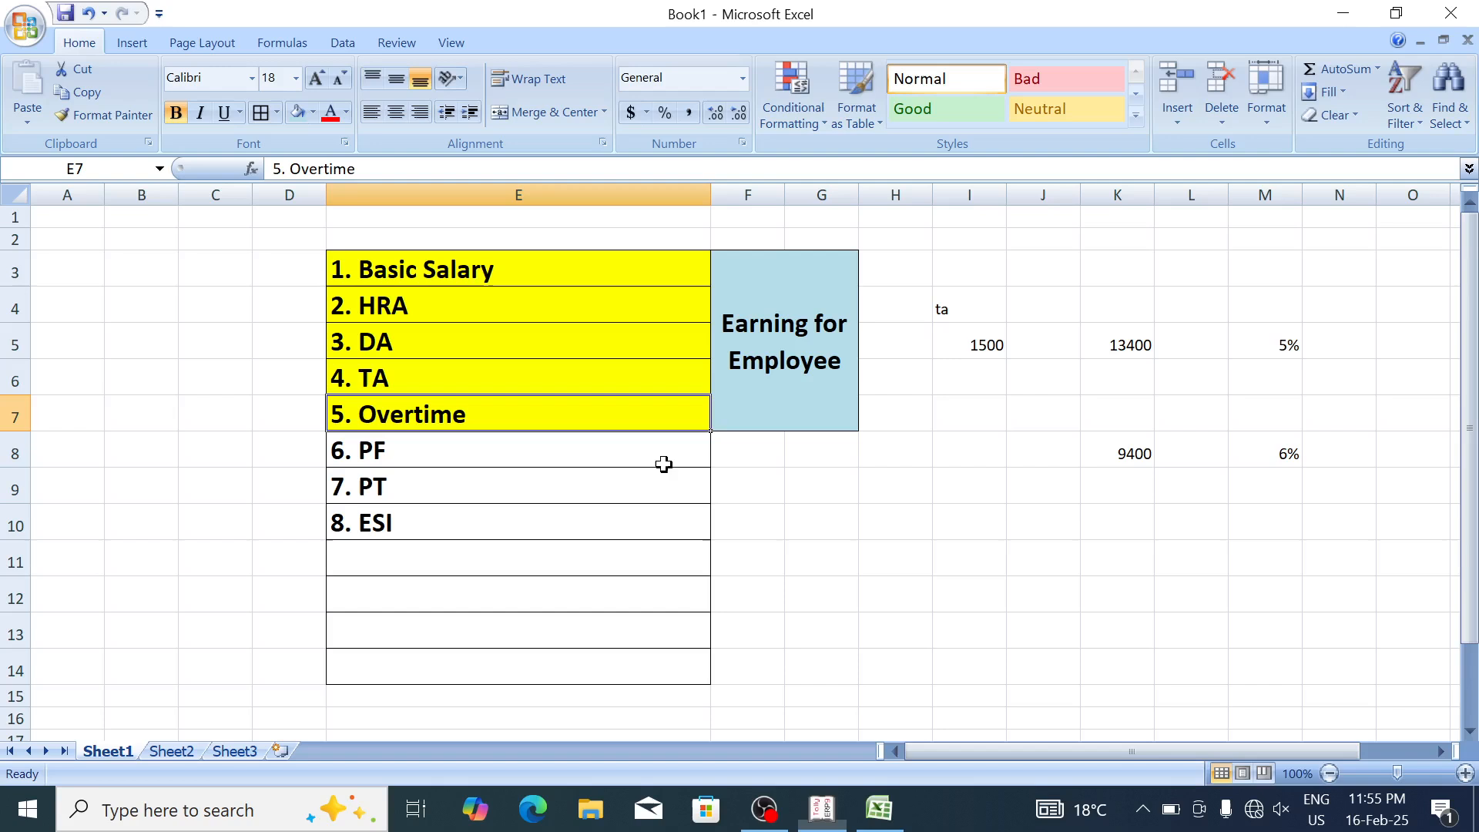
Step: Name a new pay head PF, make it Deductions From Employees, and enter CU under Under
{"action": "left_click", "coordinate": [423, 446]}
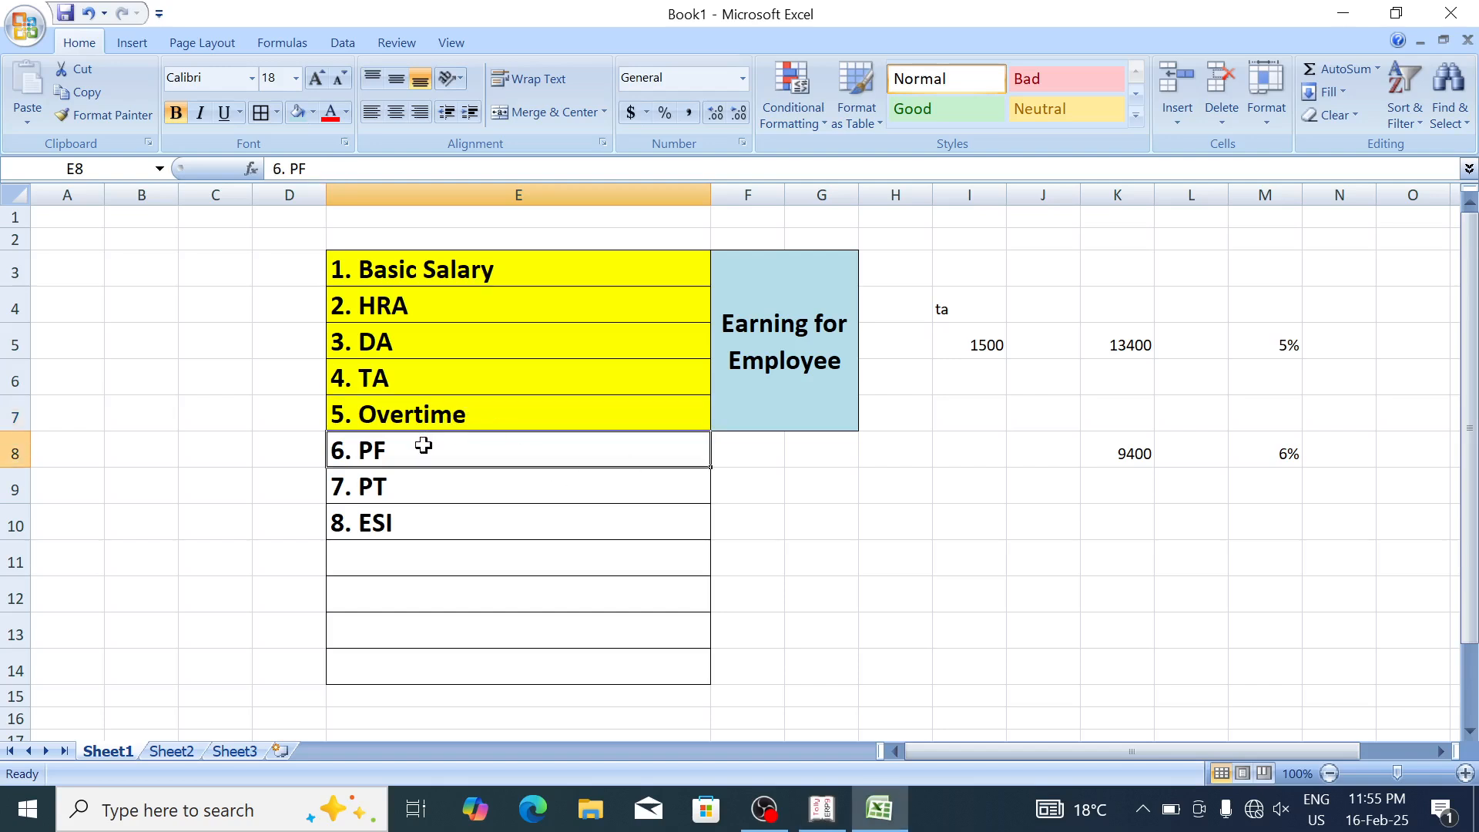
{"action": "key", "text": "alt+Tab"}
{"action": "type", "text": "Pf"}
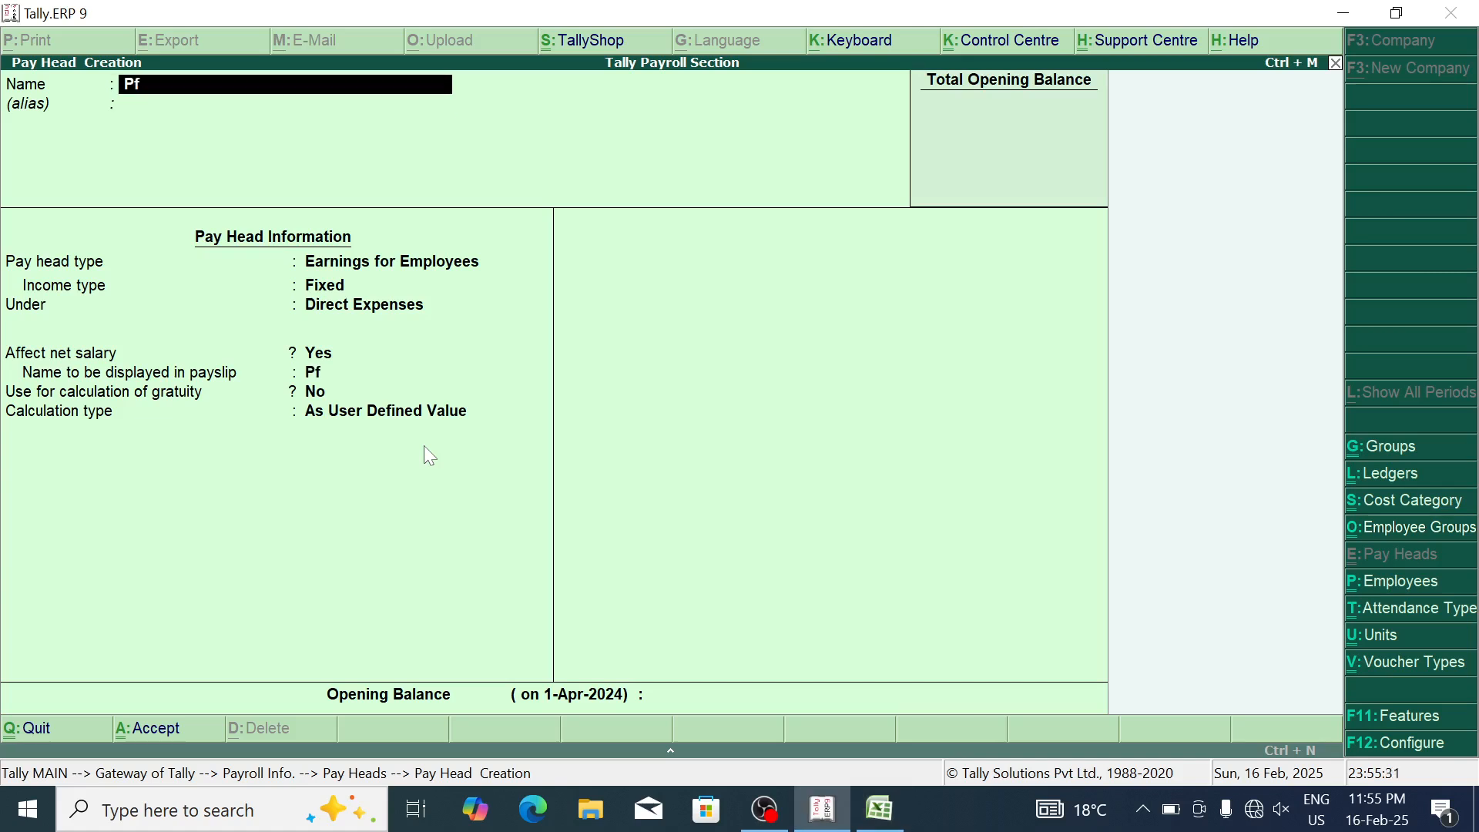
{"action": "type", "text": "F"}
{"action": "key", "text": "Return"}
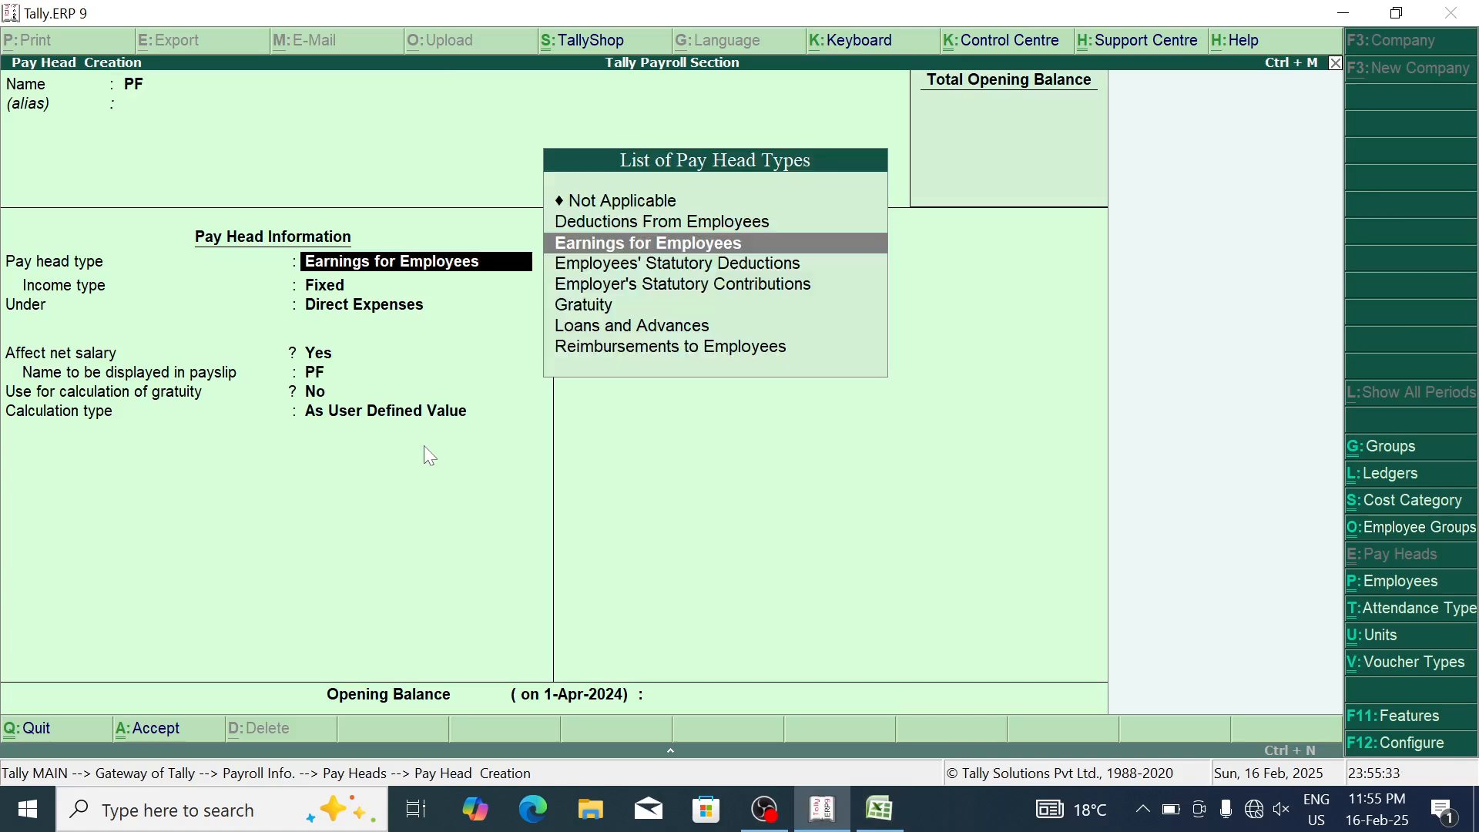
{"action": "key", "text": "Up"}
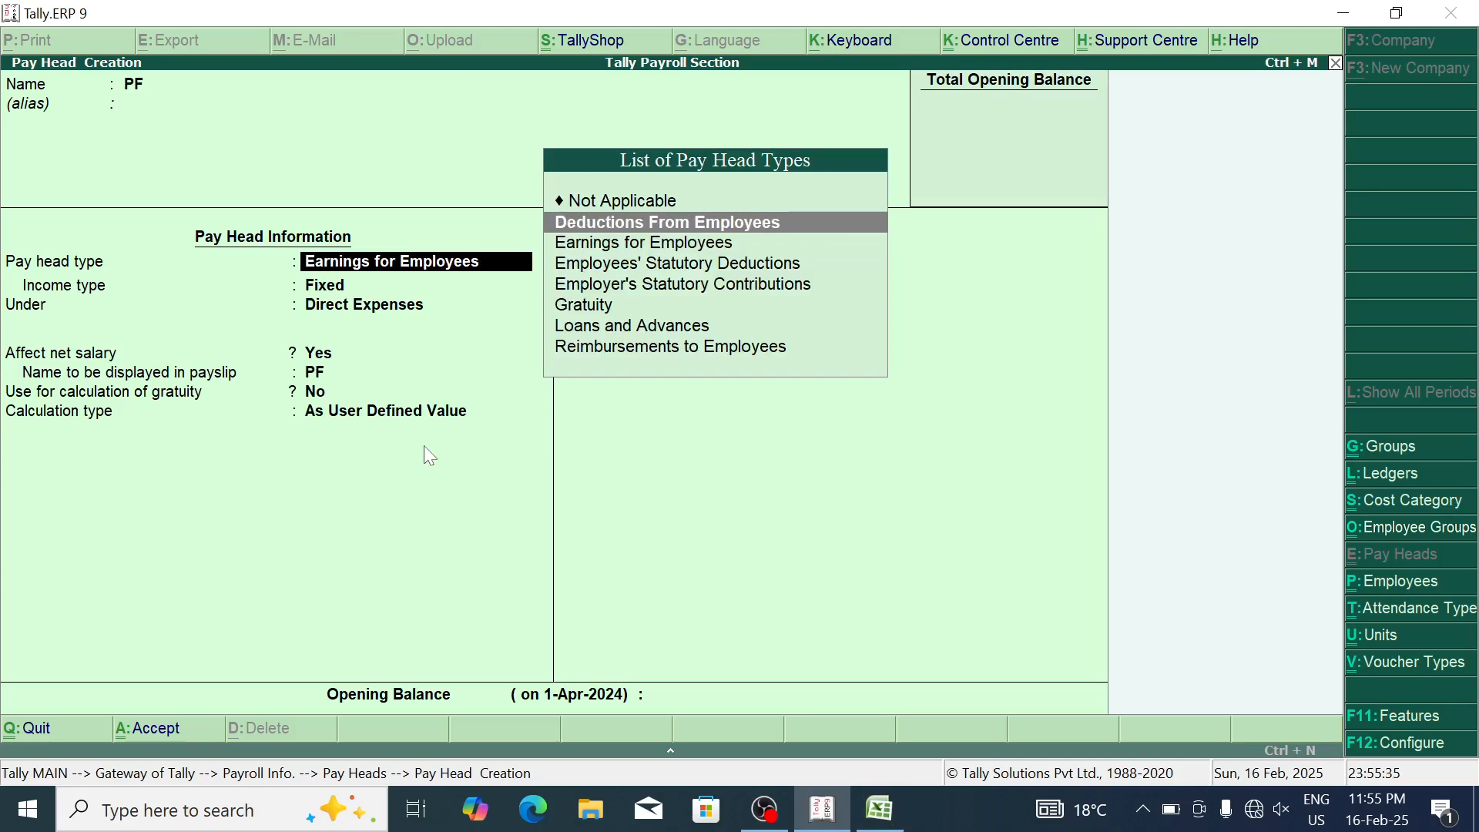
{"action": "key", "text": "Return"}
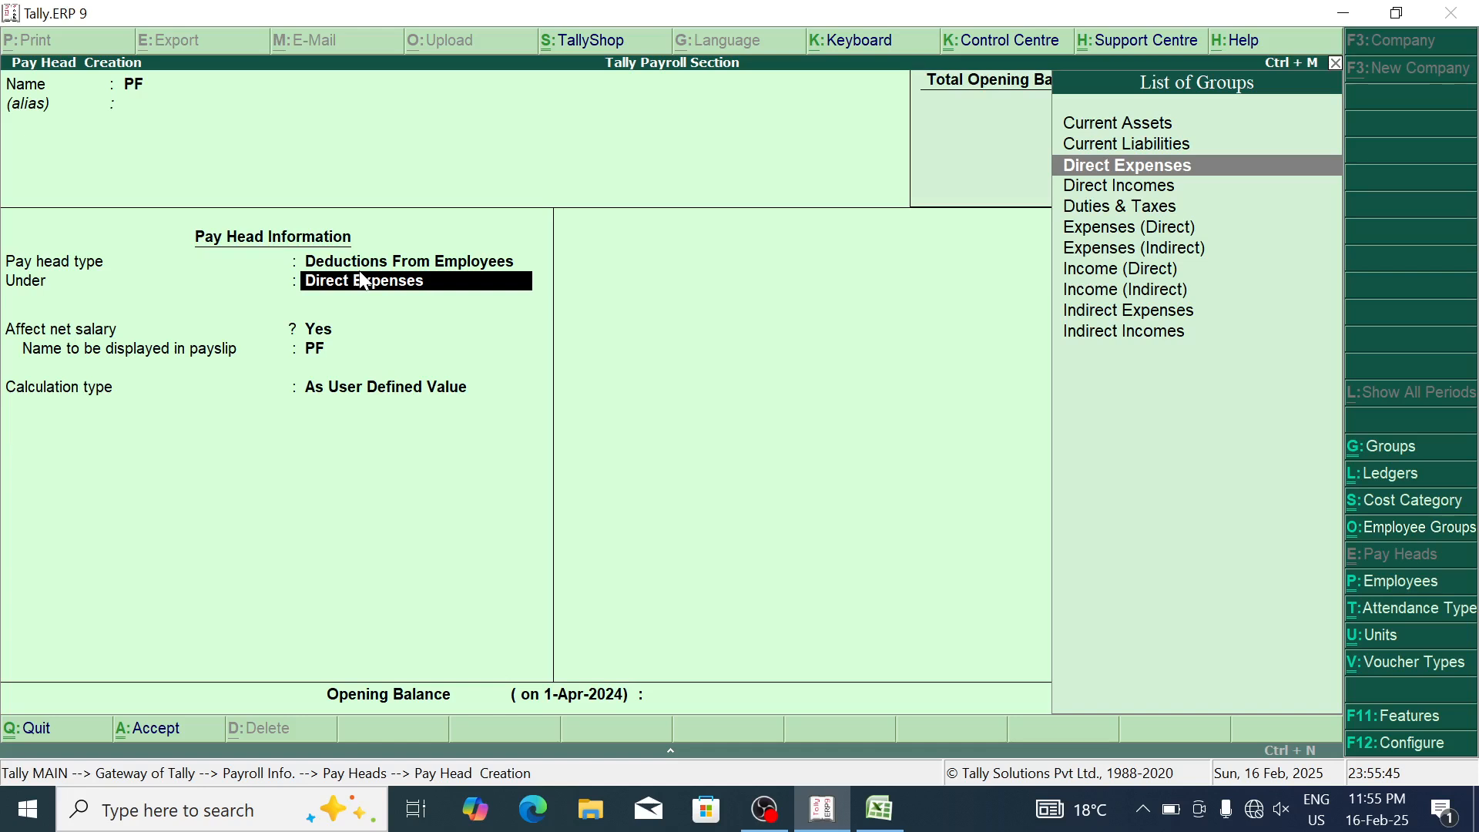
{"action": "type", "text": "CU"}
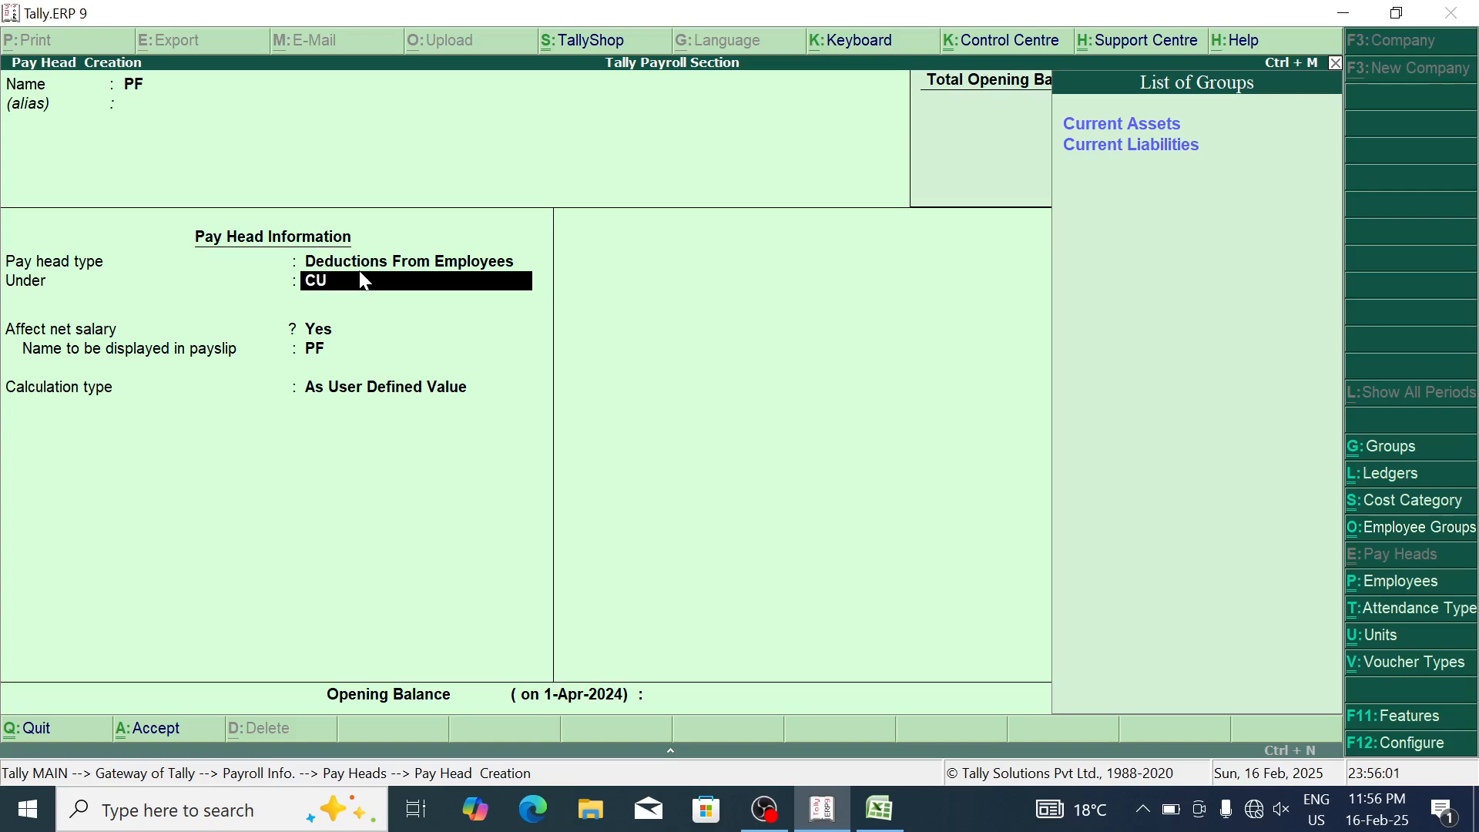
Step: Place PF under Current Liabilities and set its calculation type to As Computed Value
{"action": "key", "text": "Down"}
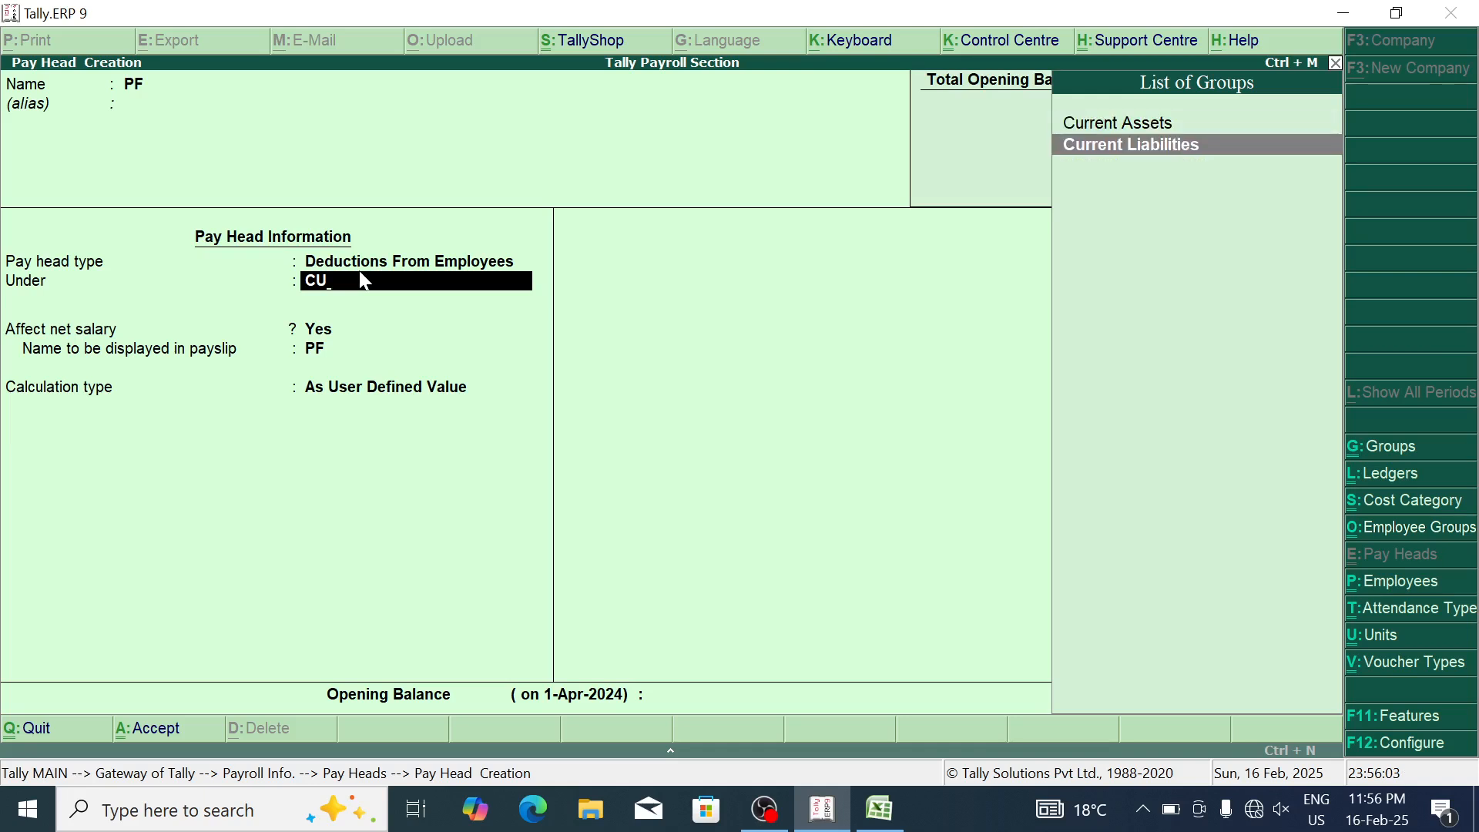
{"action": "key", "text": "Return"}
{"action": "key", "text": "Return"}
{"action": "key", "text": "Return"}
{"action": "key", "text": "Up"}
{"action": "key", "text": "Return"}
{"action": "key", "text": "Return"}
Step: Add PF slabs of 8% Percentage up to 10,000 and 10% above, then accept the pay head
{"action": "key", "text": "Return"}
{"action": "key", "text": "Return"}
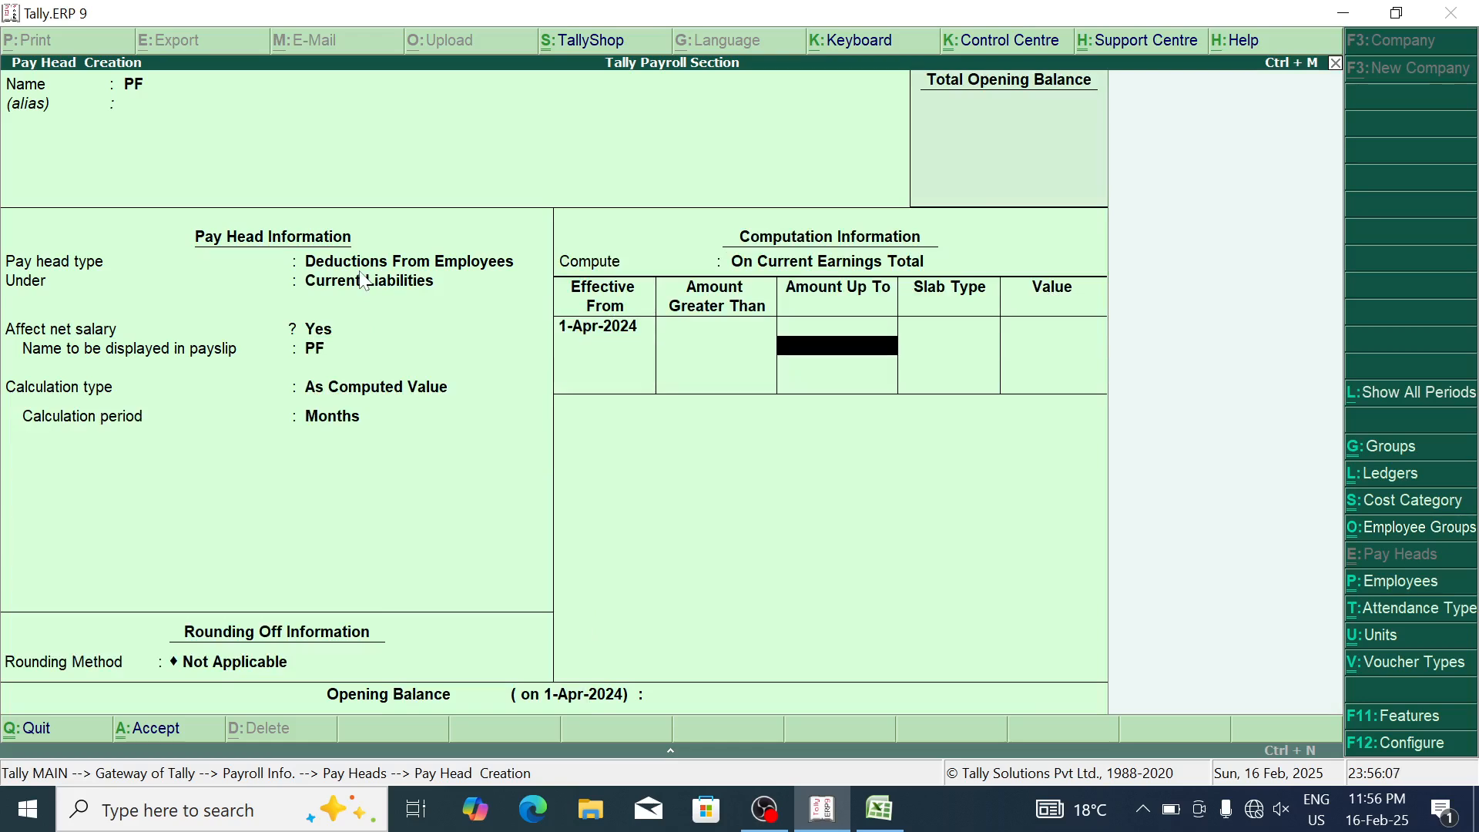
{"action": "type", "text": "10000"}
{"action": "key", "text": "Return"}
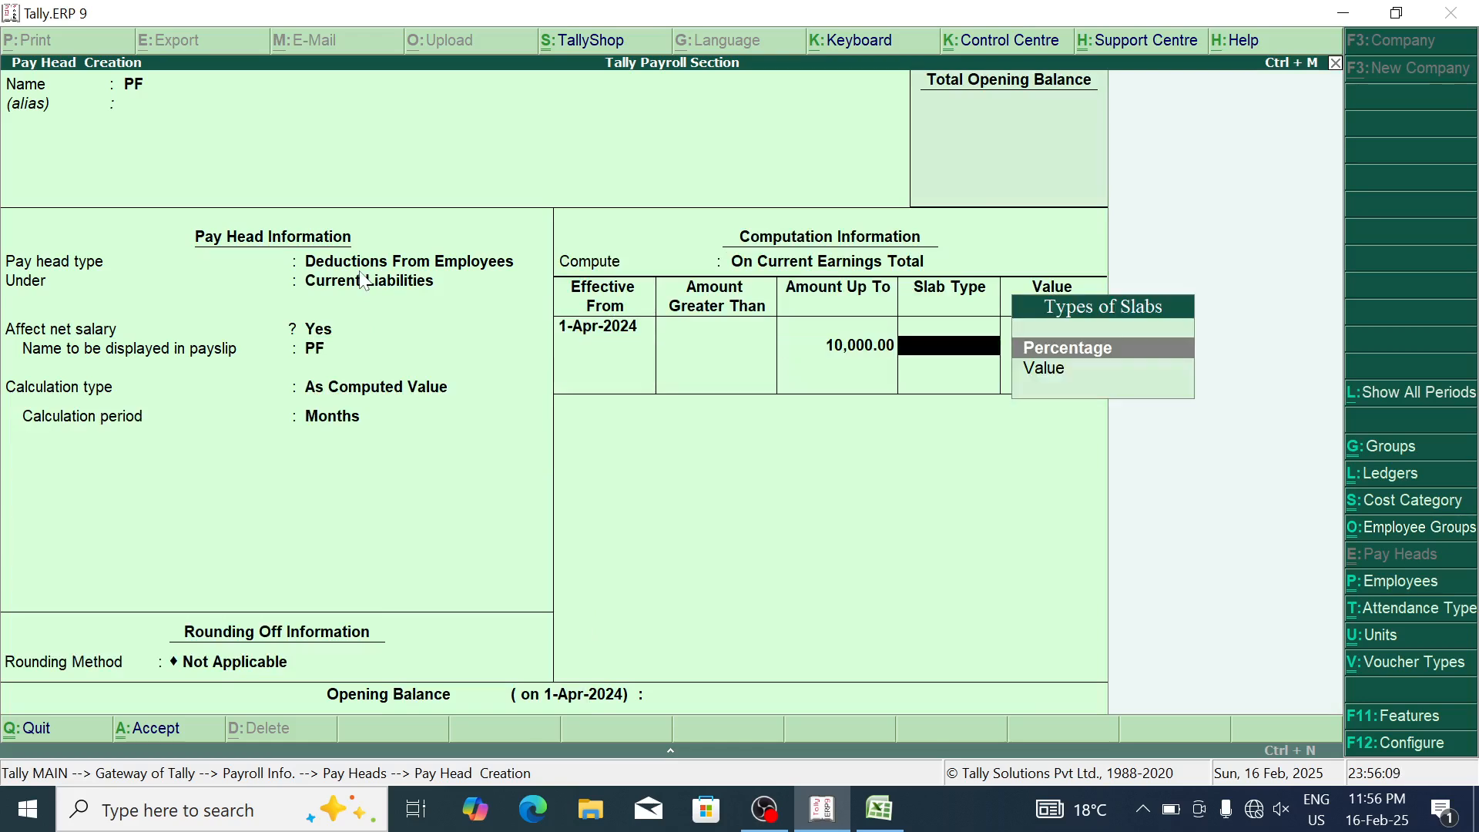
{"action": "key", "text": "Return"}
{"action": "type", "text": "8"}
{"action": "key", "text": "Return"}
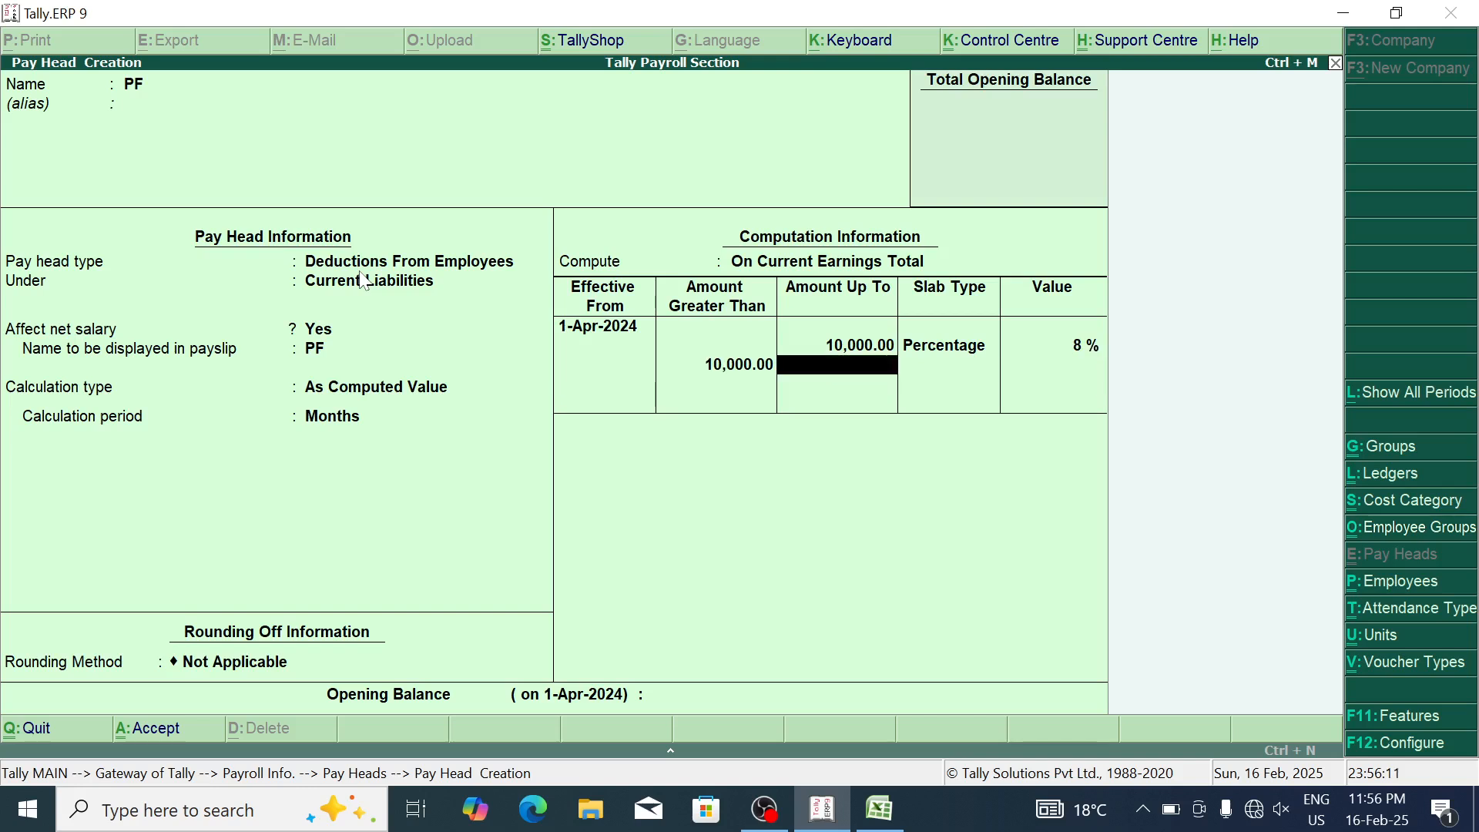
{"action": "key", "text": "Return"}
{"action": "key", "text": "Return"}
{"action": "key", "text": "Return"}
{"action": "type", "text": "10"}
{"action": "key", "text": "BackSpace"}
{"action": "key", "text": "BackSpace"}
{"action": "key", "text": "BackSpace"}
{"action": "type", "text": "10"}
{"action": "key", "text": "Return"}
{"action": "key", "text": "Return"}
{"action": "key", "text": "Return"}
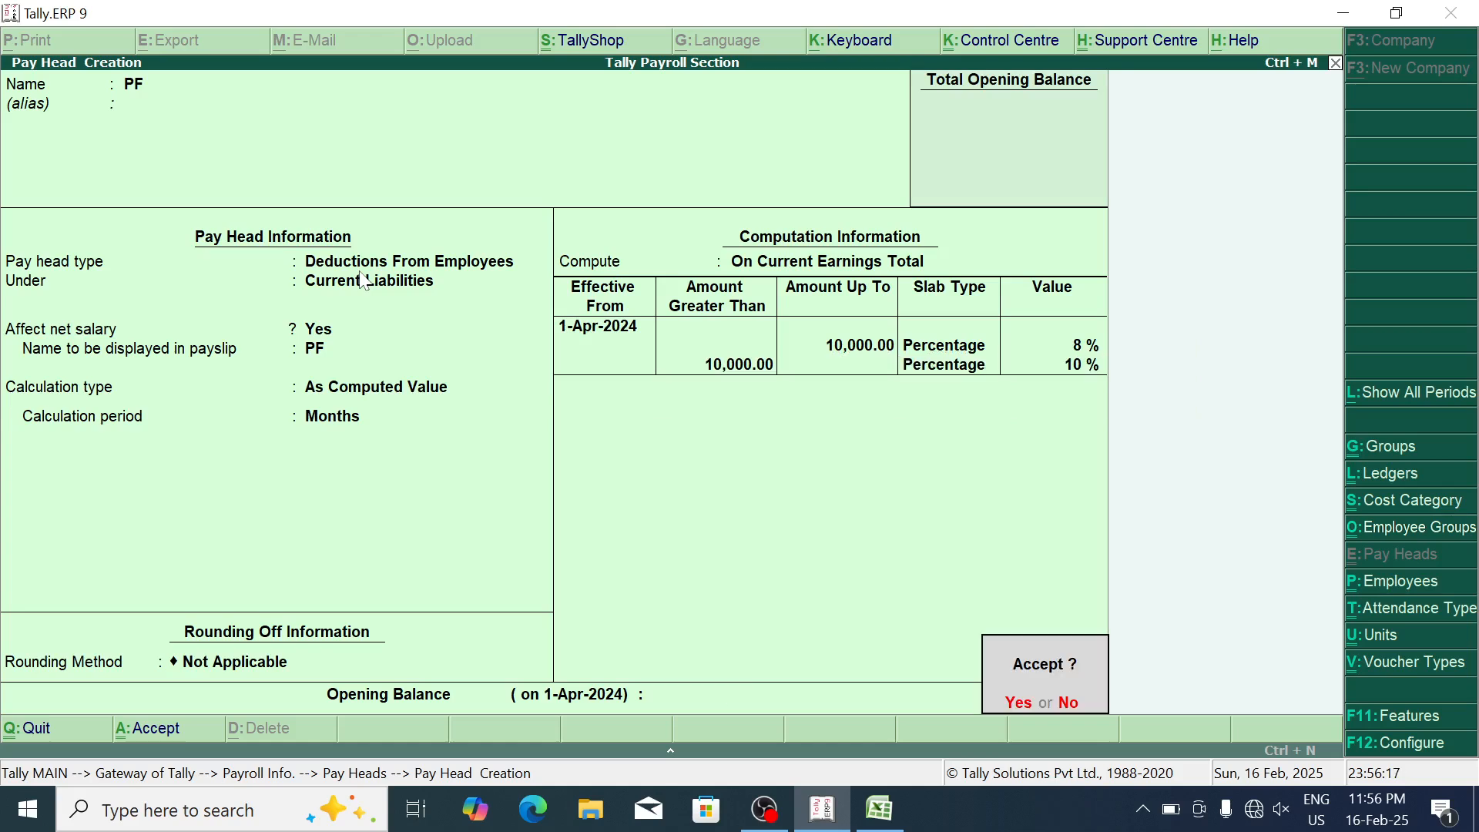
{"action": "key", "text": "Return"}
{"action": "key", "text": "alt+Tab"}
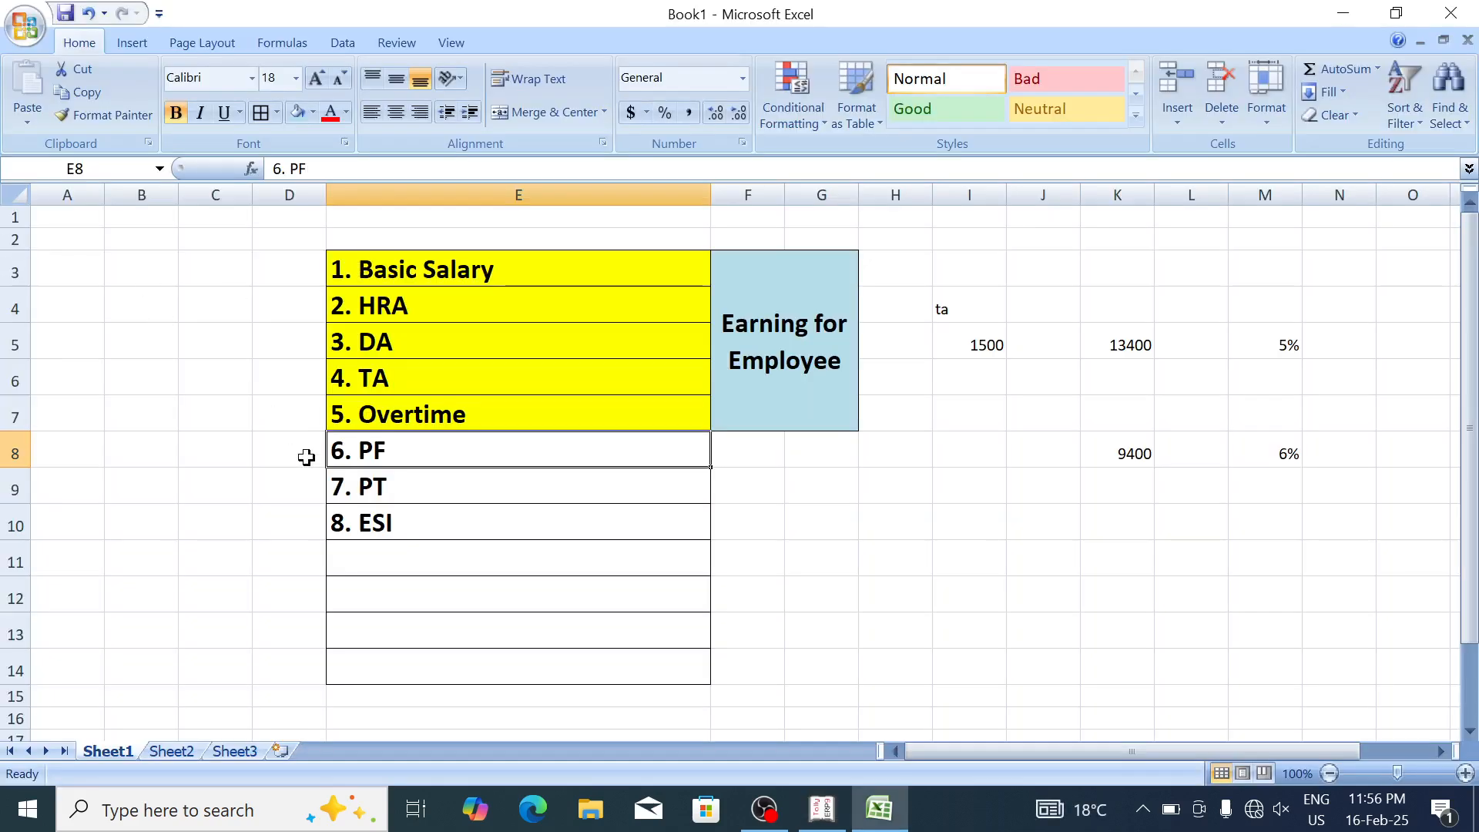
Step: Create the ESI pay head as a monthly Flat Rate deduction from employees under Direct Expenses
{"action": "left_click", "coordinate": [425, 523]}
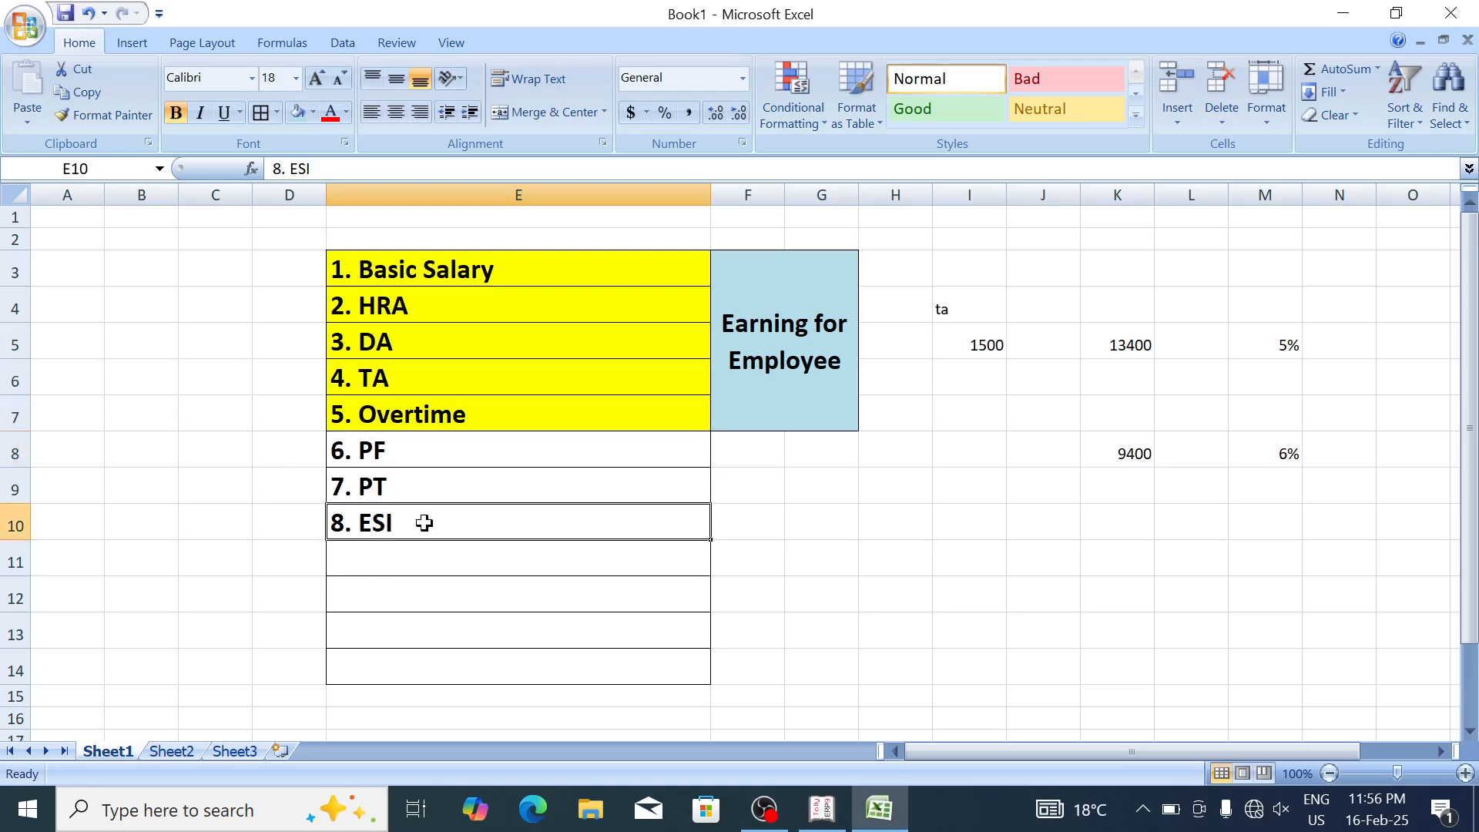
{"action": "key", "text": "alt+Tab"}
{"action": "type", "text": "ESI"}
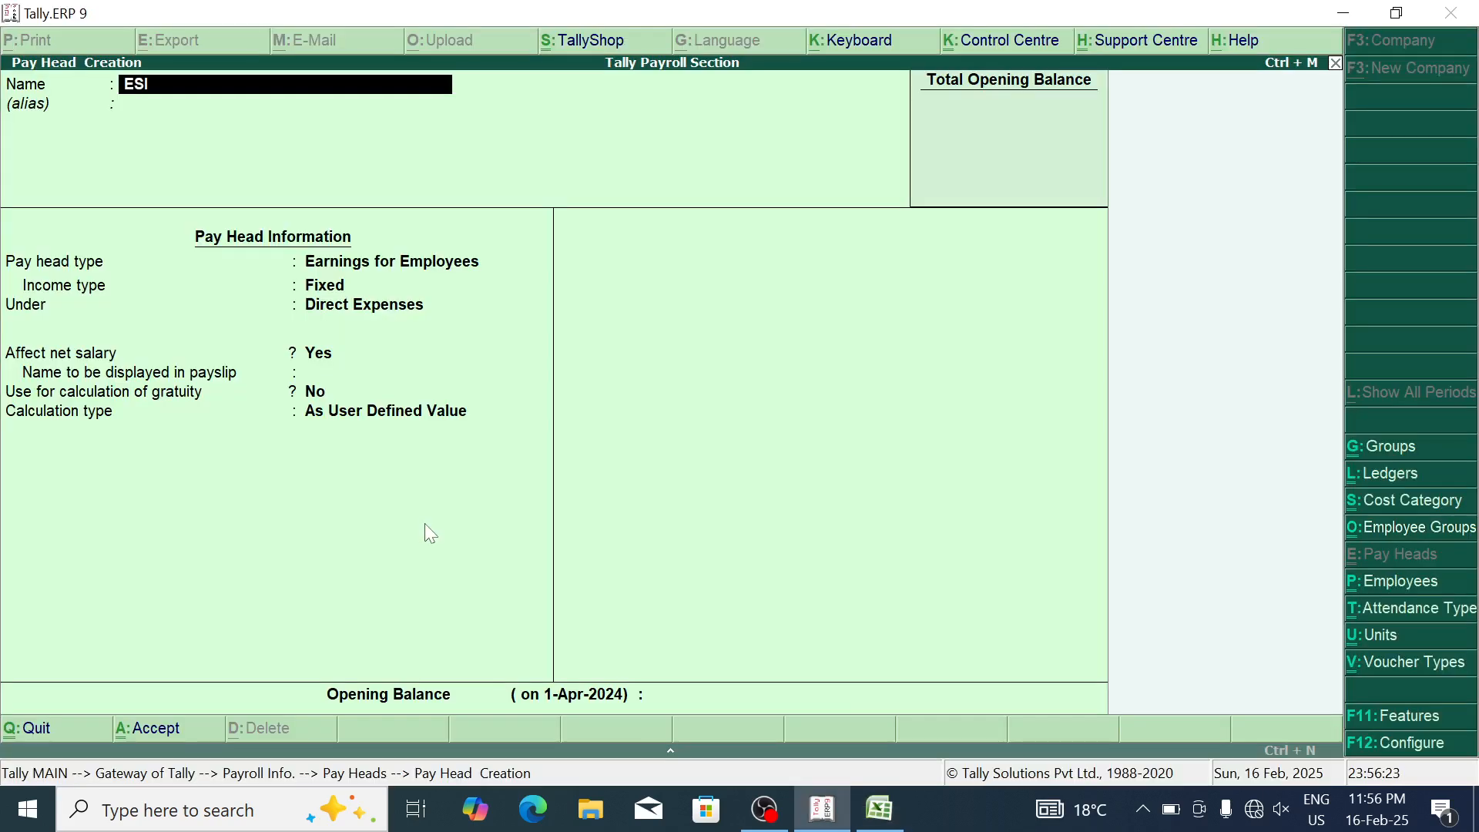
{"action": "key", "text": "Return"}
{"action": "key", "text": "Return"}
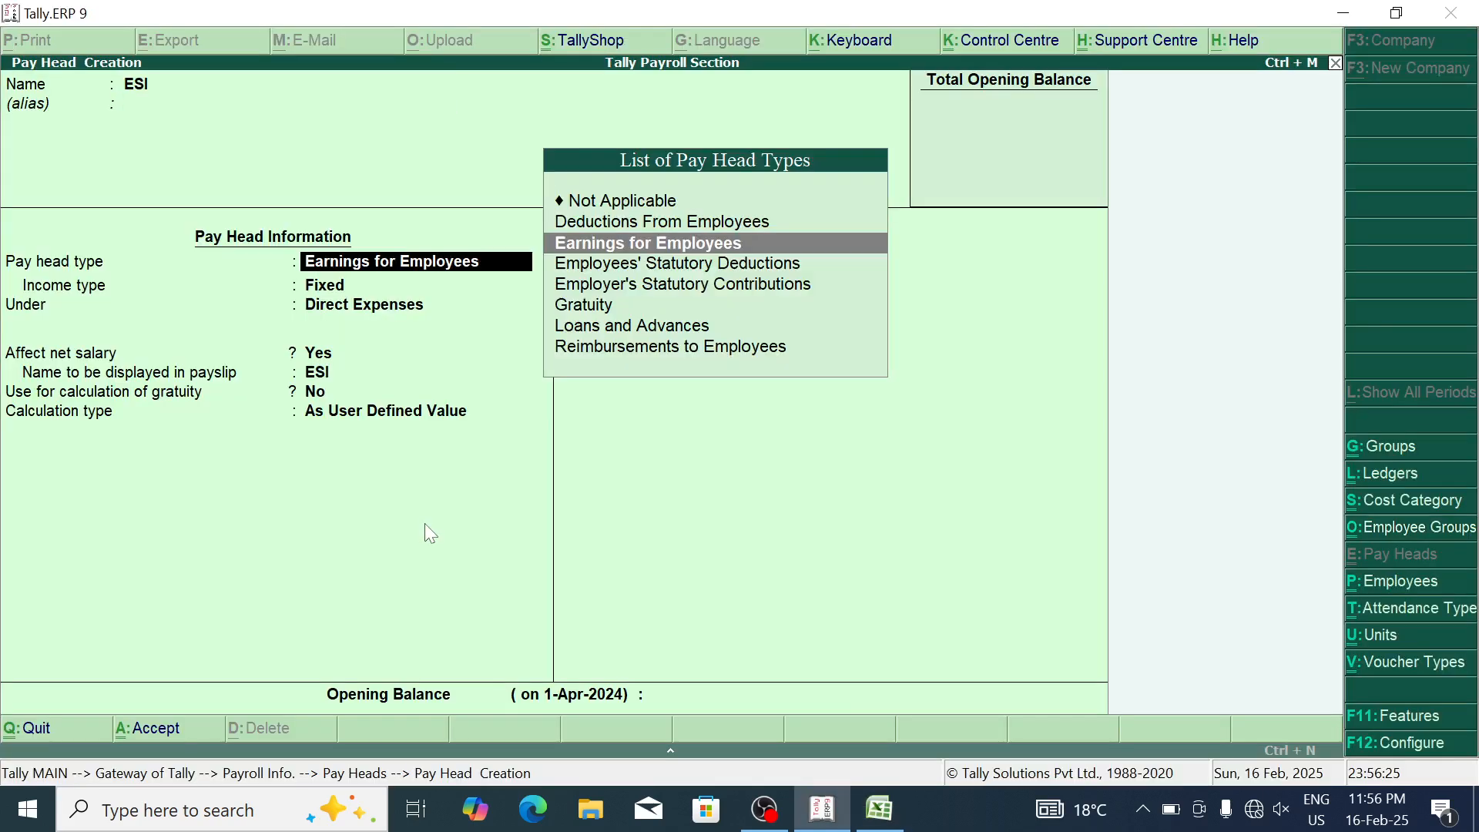
{"action": "key", "text": "Up"}
{"action": "key", "text": "Return"}
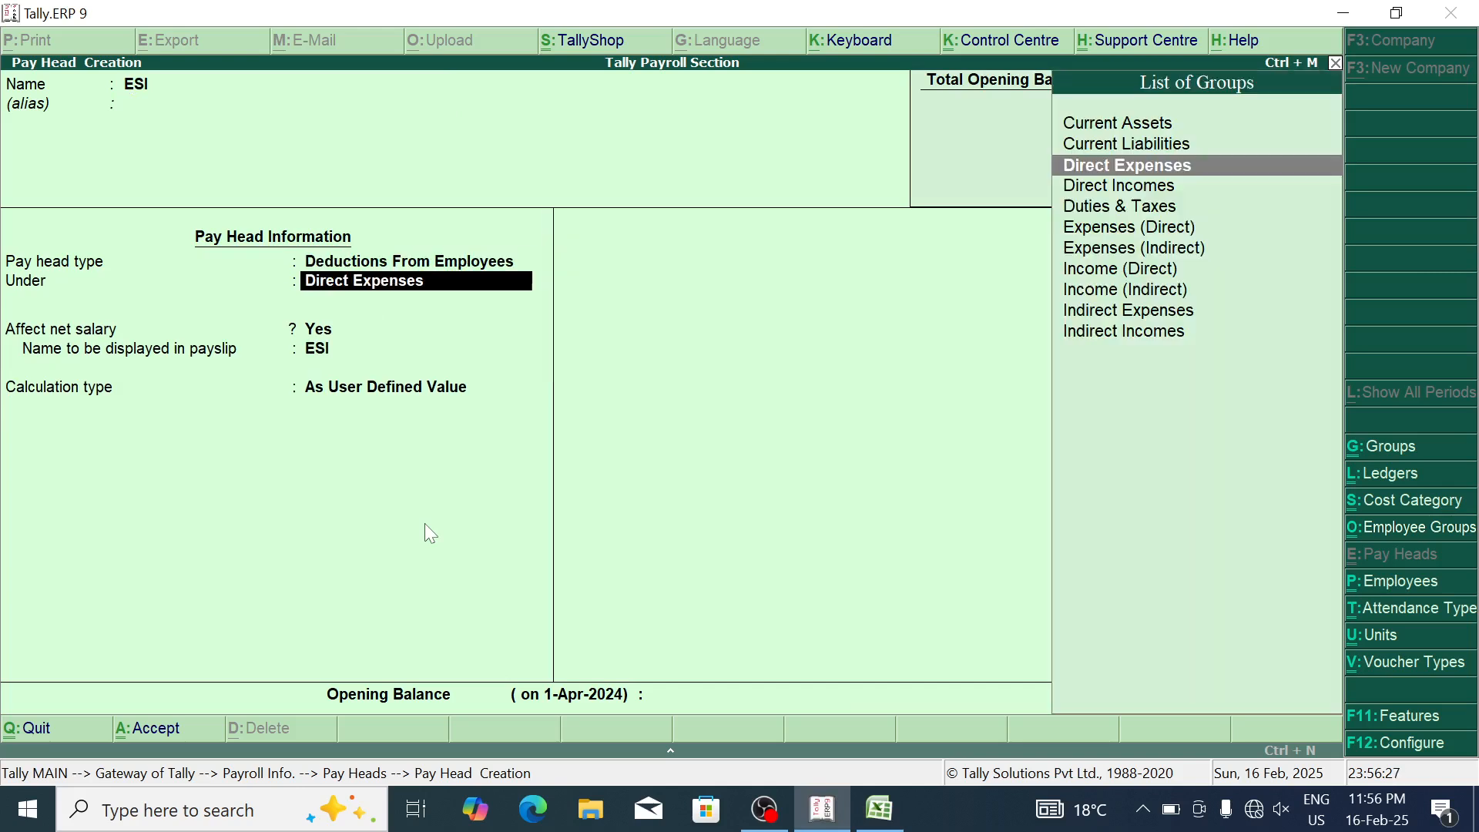
{"action": "key", "text": "Return"}
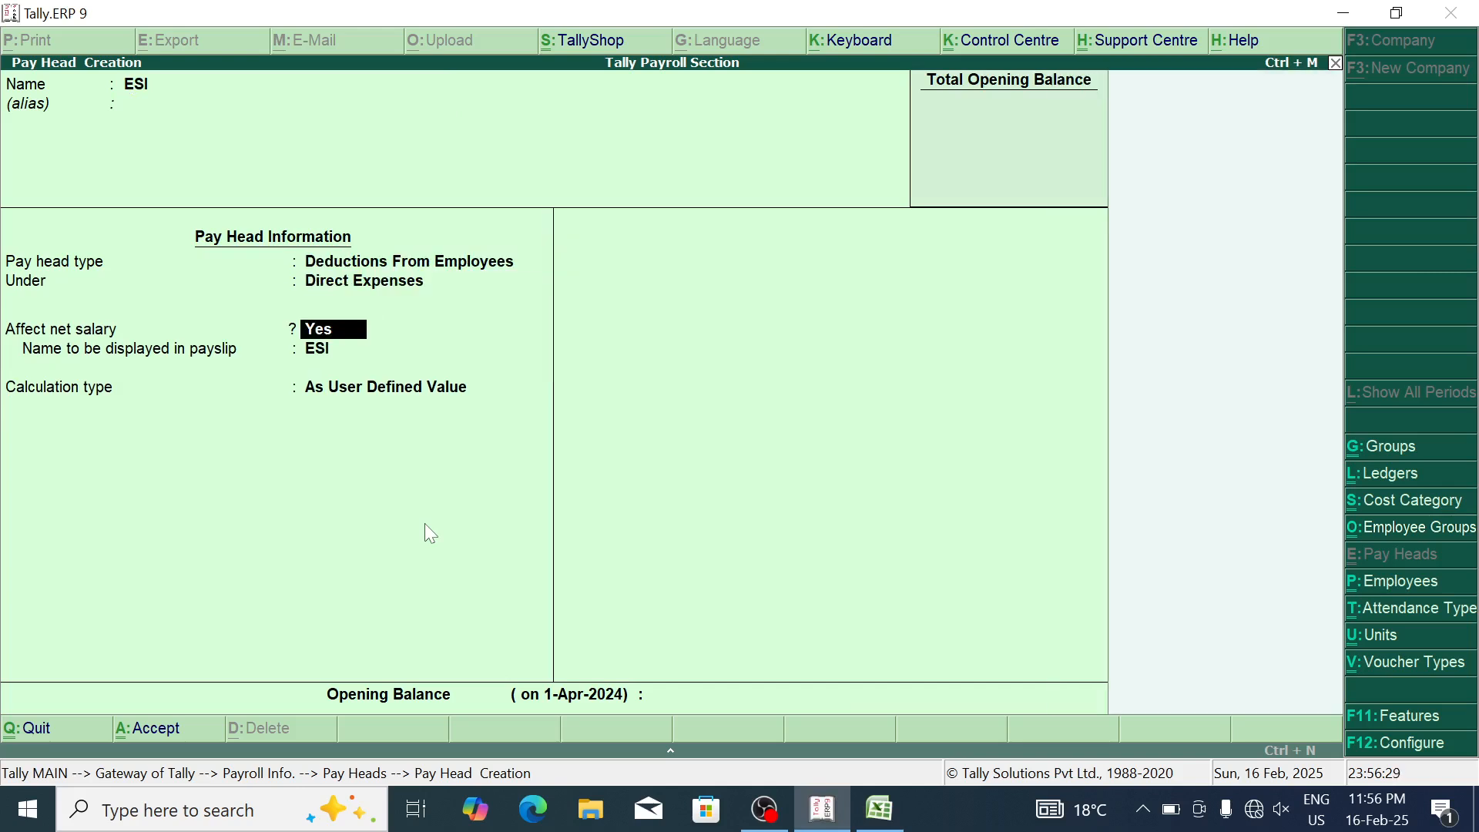
{"action": "key", "text": "Return"}
{"action": "key", "text": "Return"}
{"action": "key", "text": "Down"}
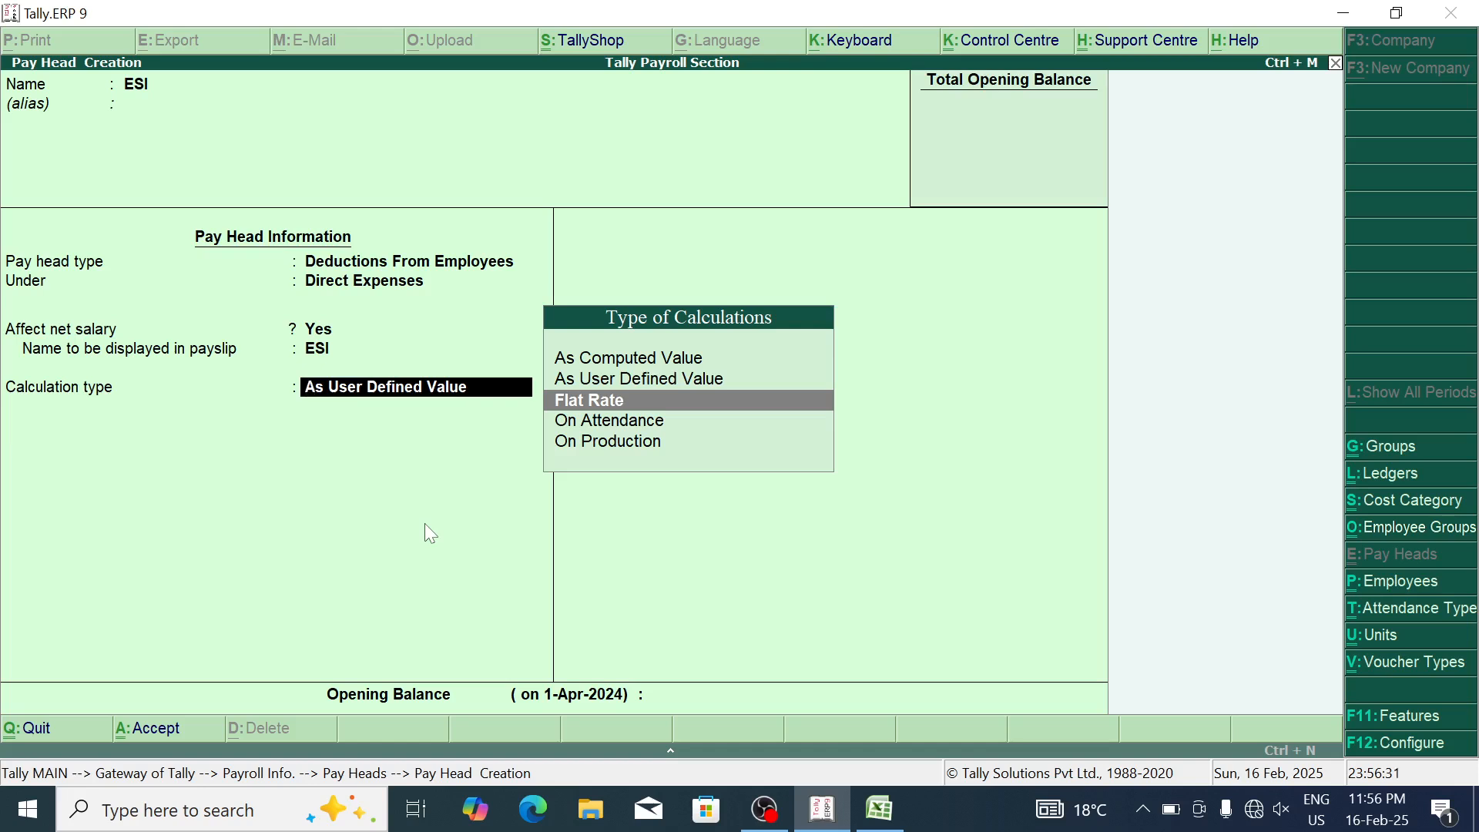
{"action": "key", "text": "Return"}
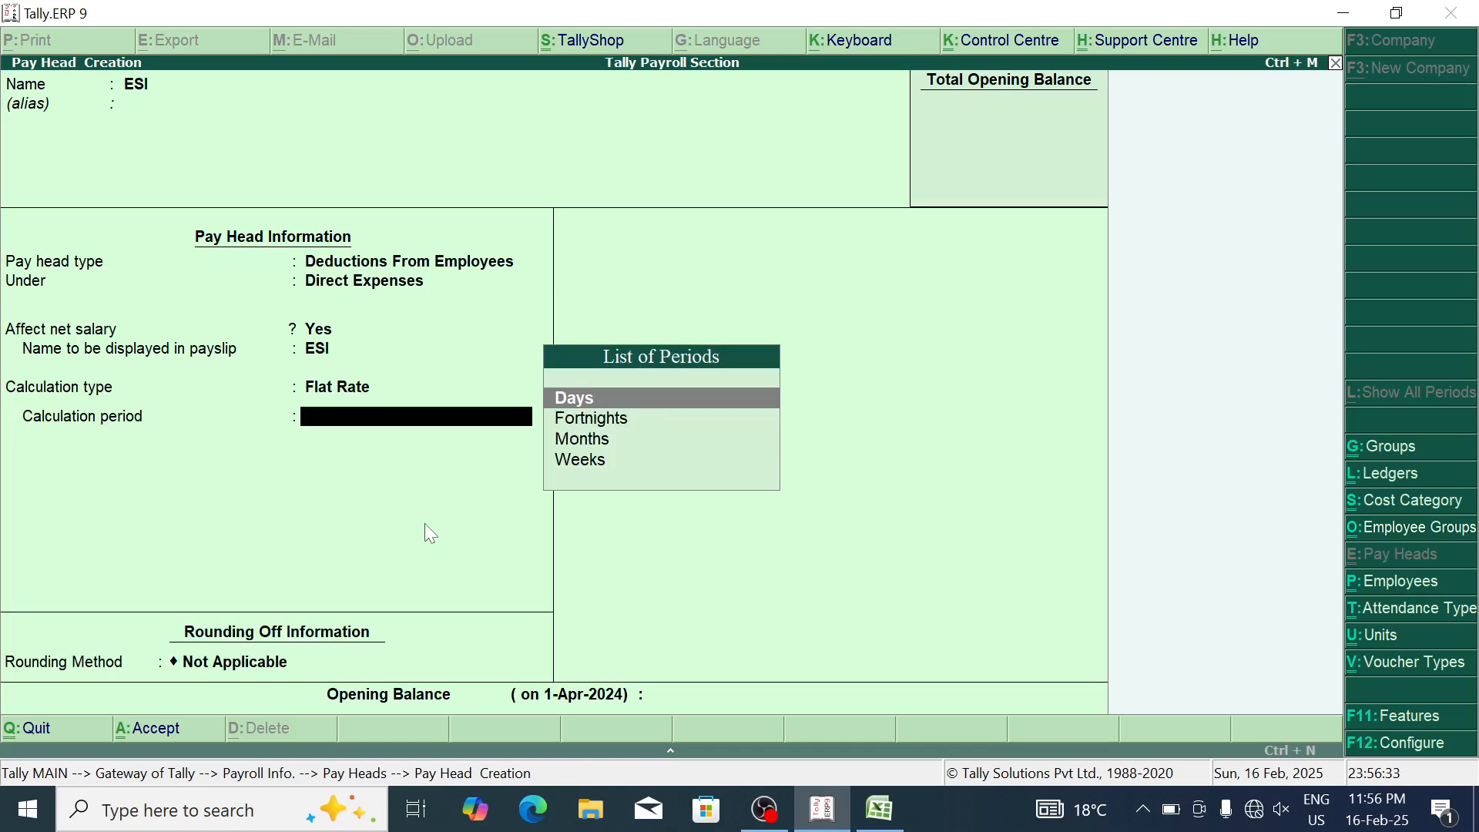
{"action": "key", "text": "Down"}
{"action": "key", "text": "Down"}
{"action": "key", "text": "Return"}
{"action": "key", "text": "Return"}
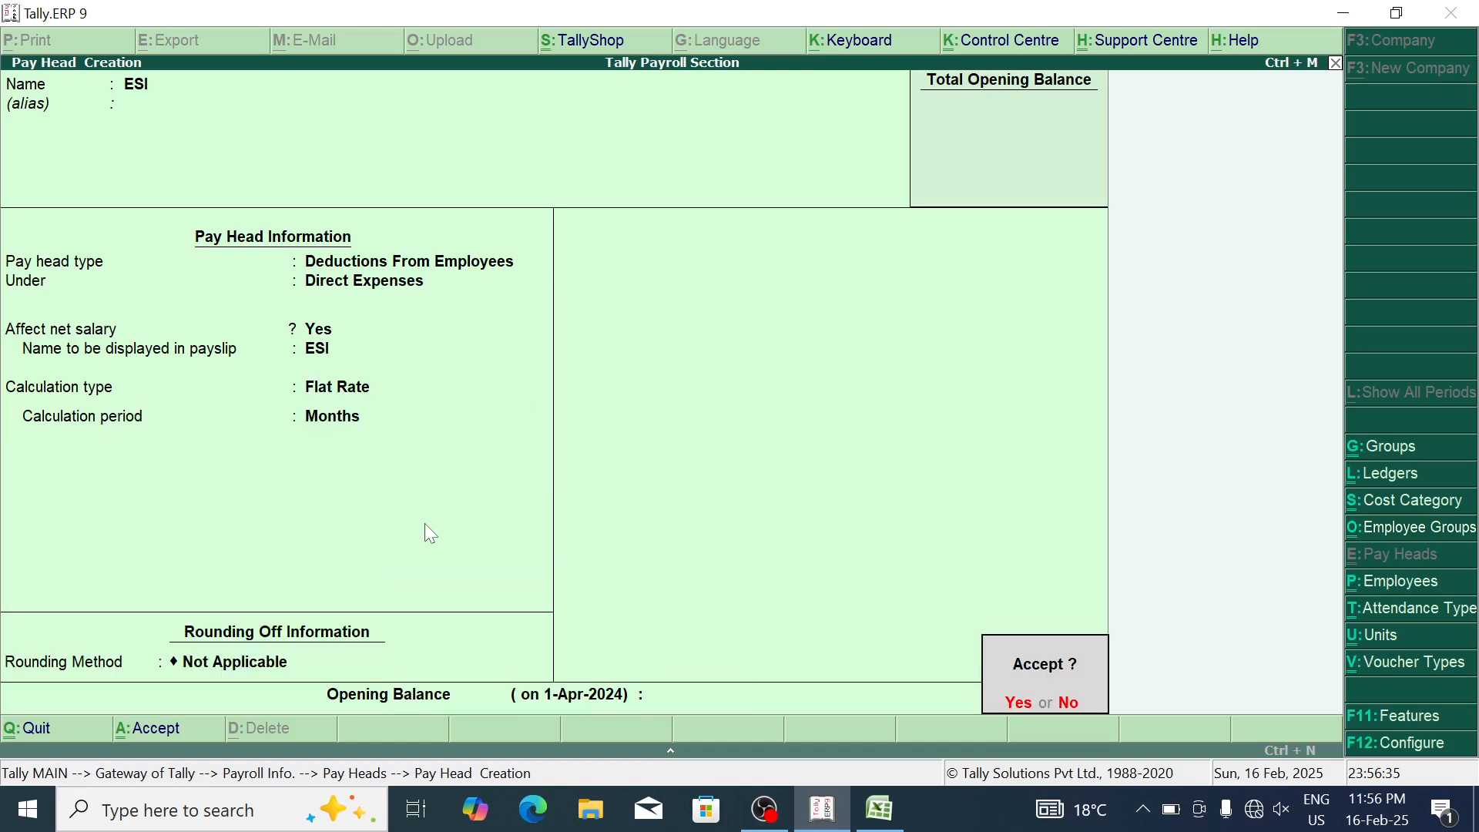
{"action": "key", "text": "Return"}
Step: Review the PF pay head in Alter mode and close it without changes
{"action": "key", "text": "Escape"}
{"action": "key", "text": "Down"}
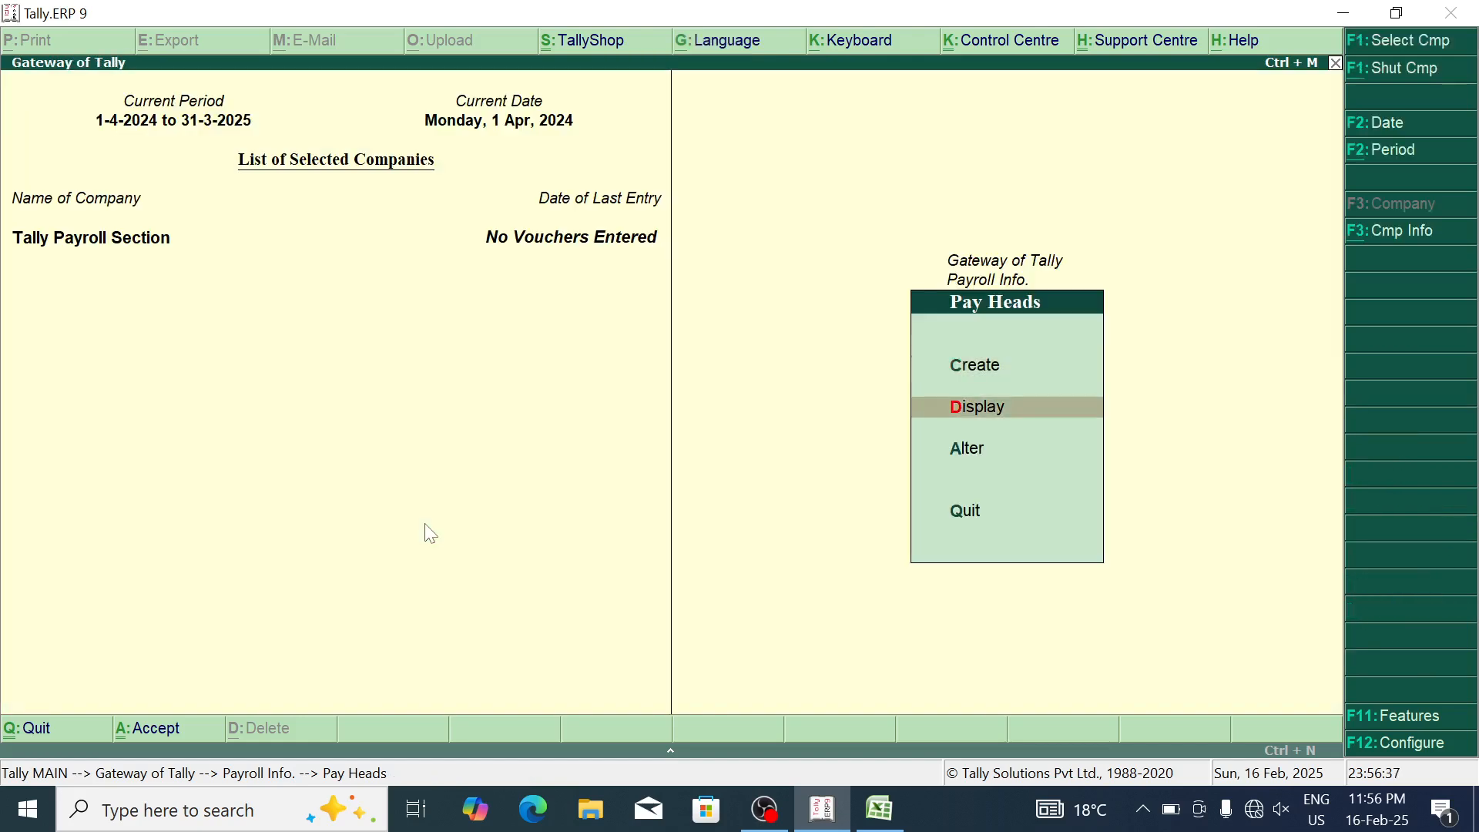
{"action": "key", "text": "Down"}
{"action": "key", "text": "Return"}
{"action": "key", "text": "Down"}
{"action": "key", "text": "Down"}
{"action": "key", "text": "Down"}
{"action": "key", "text": "Down"}
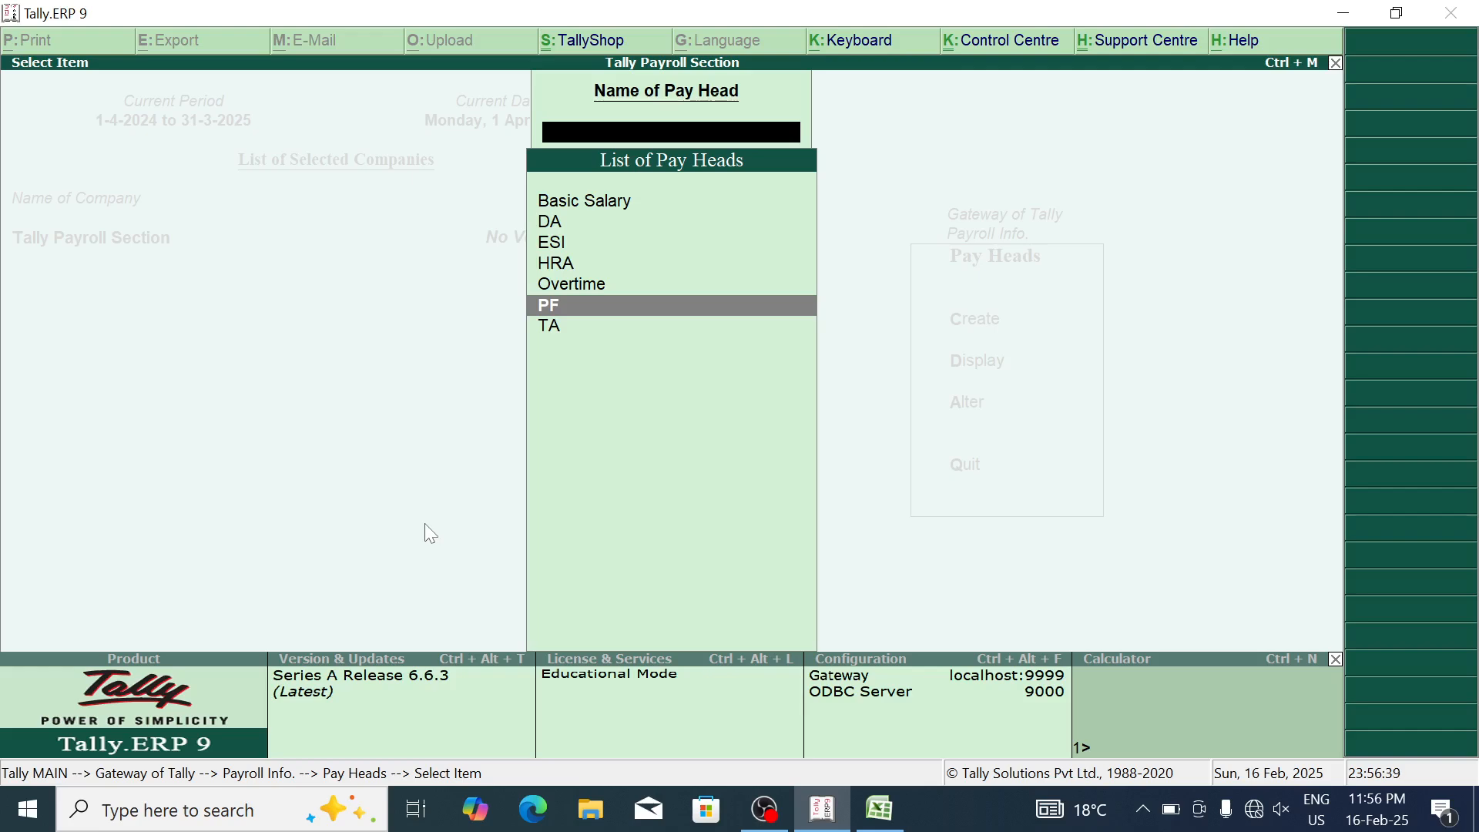
{"action": "key", "text": "Return"}
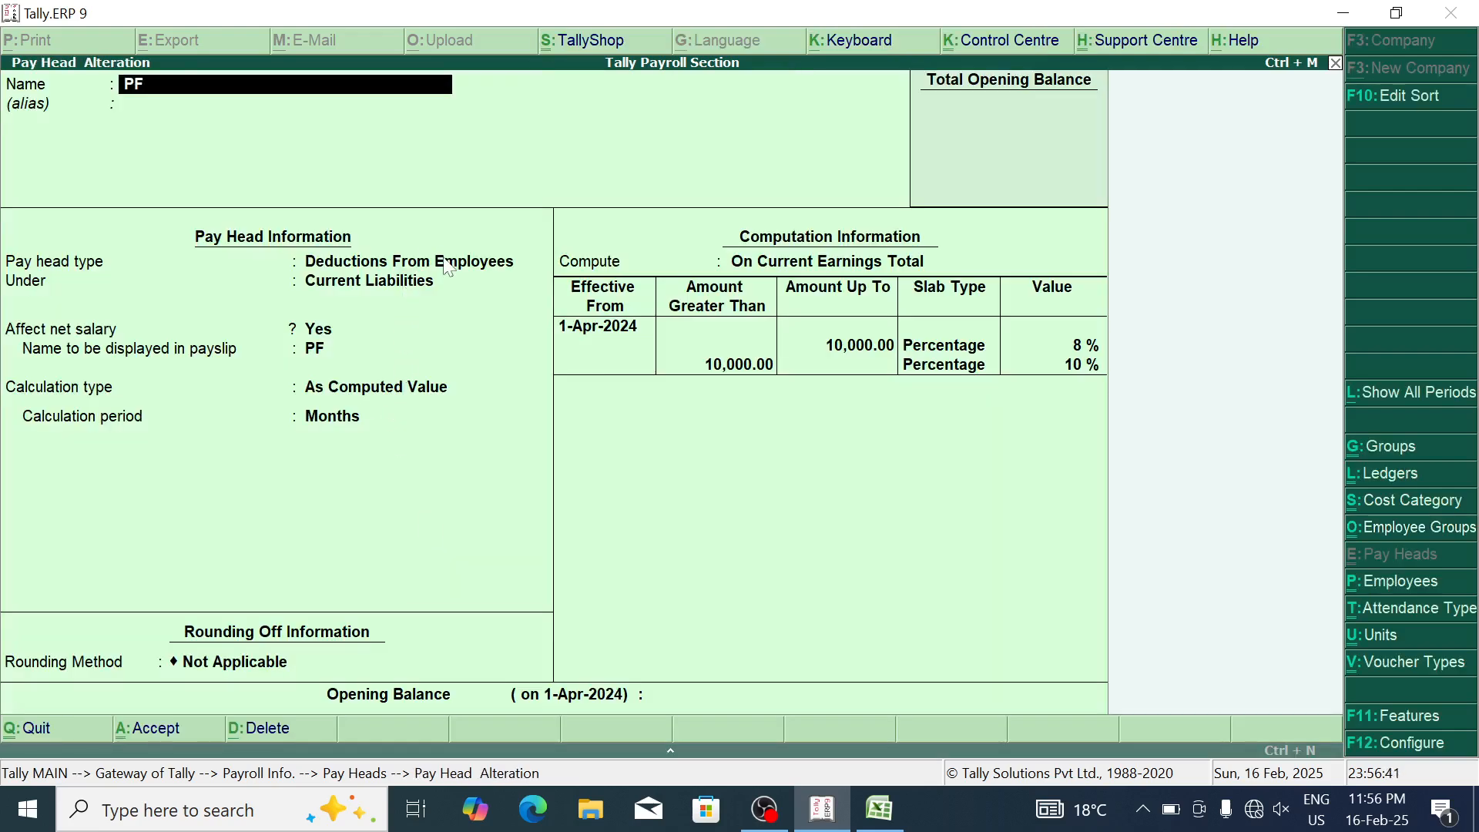
{"action": "key", "text": "Escape"}
{"action": "key", "text": "Escape"}
{"action": "key", "text": "Up"}
{"action": "key", "text": "Up"}
{"action": "key", "text": "Up"}
Step: Create a PT pay head as Employees' Statutory Deductions under Duties & Taxes
{"action": "key", "text": "Down"}
{"action": "key", "text": "Return"}
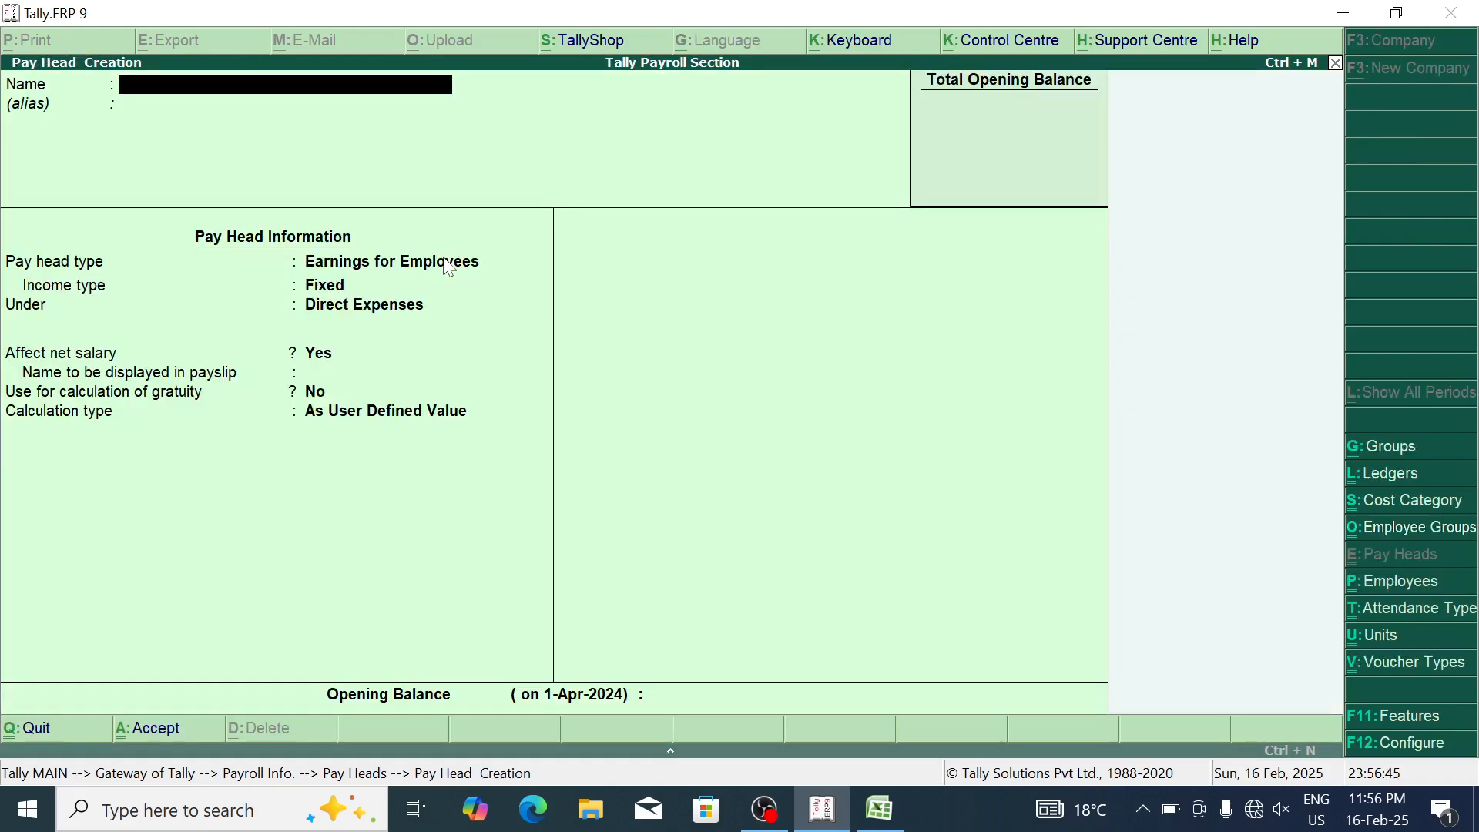
{"action": "type", "text": "PT"}
{"action": "key", "text": "Return"}
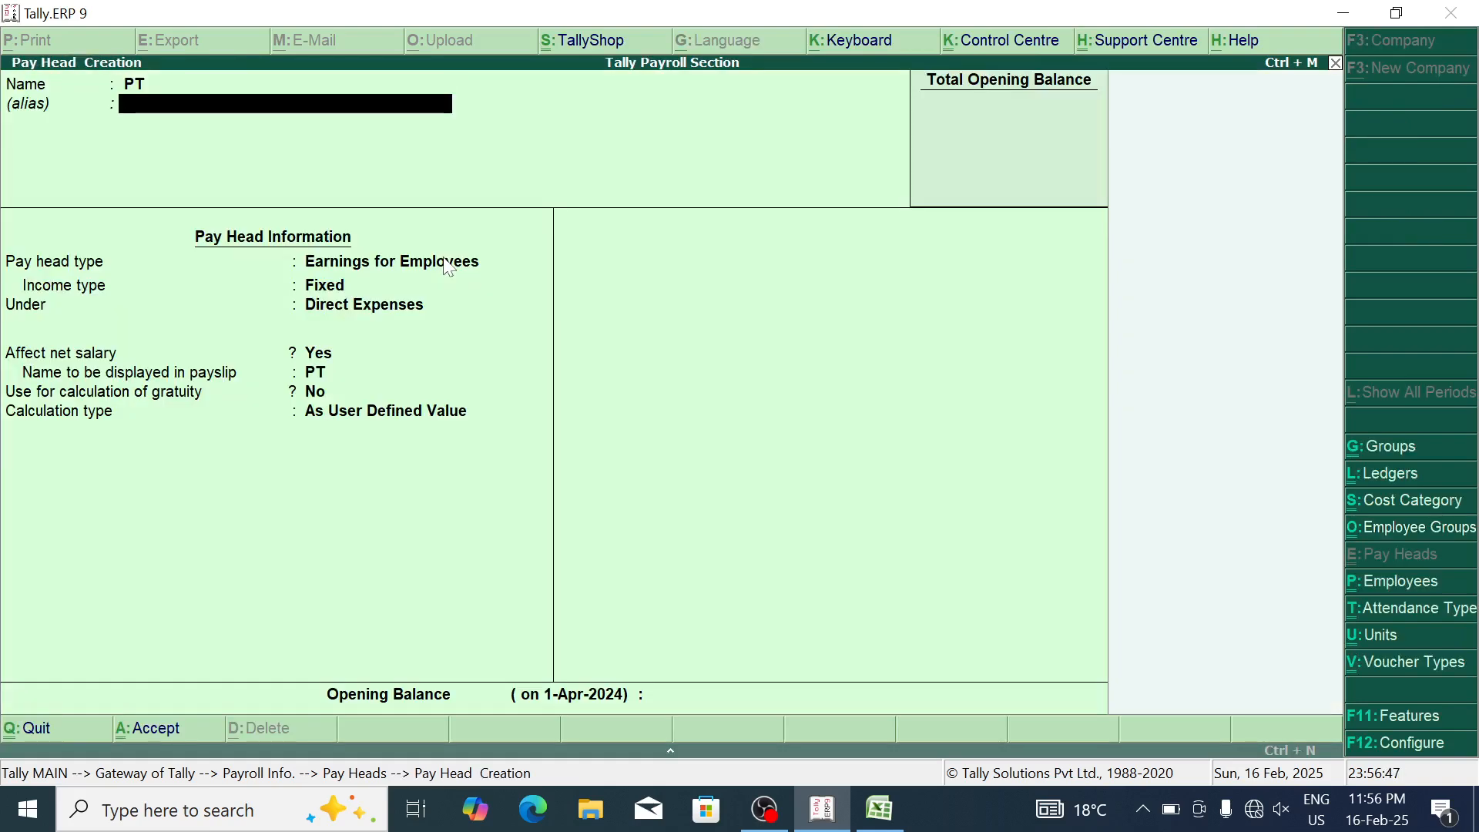
{"action": "key", "text": "Return"}
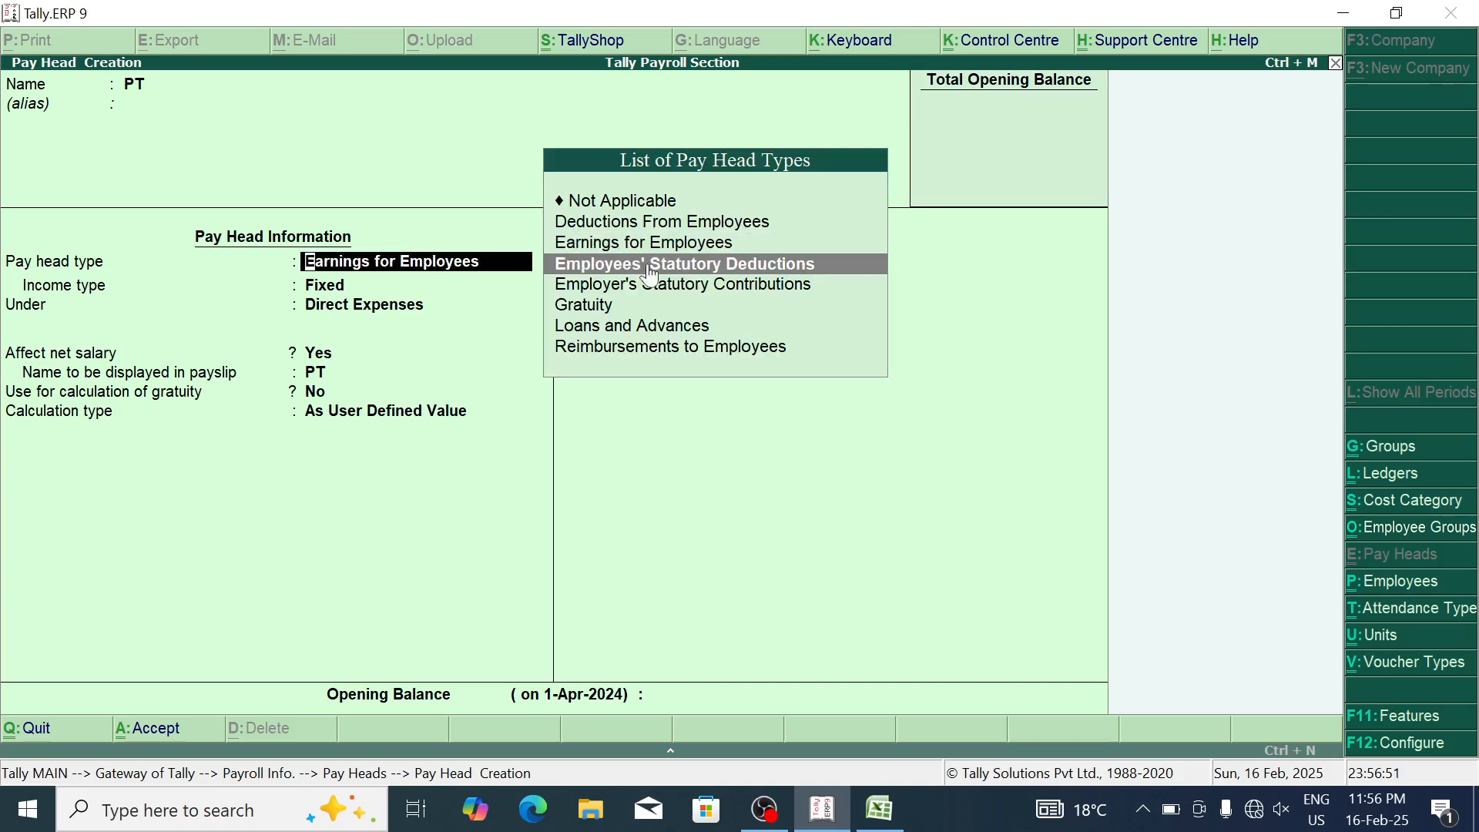
{"action": "left_click", "coordinate": [695, 266]}
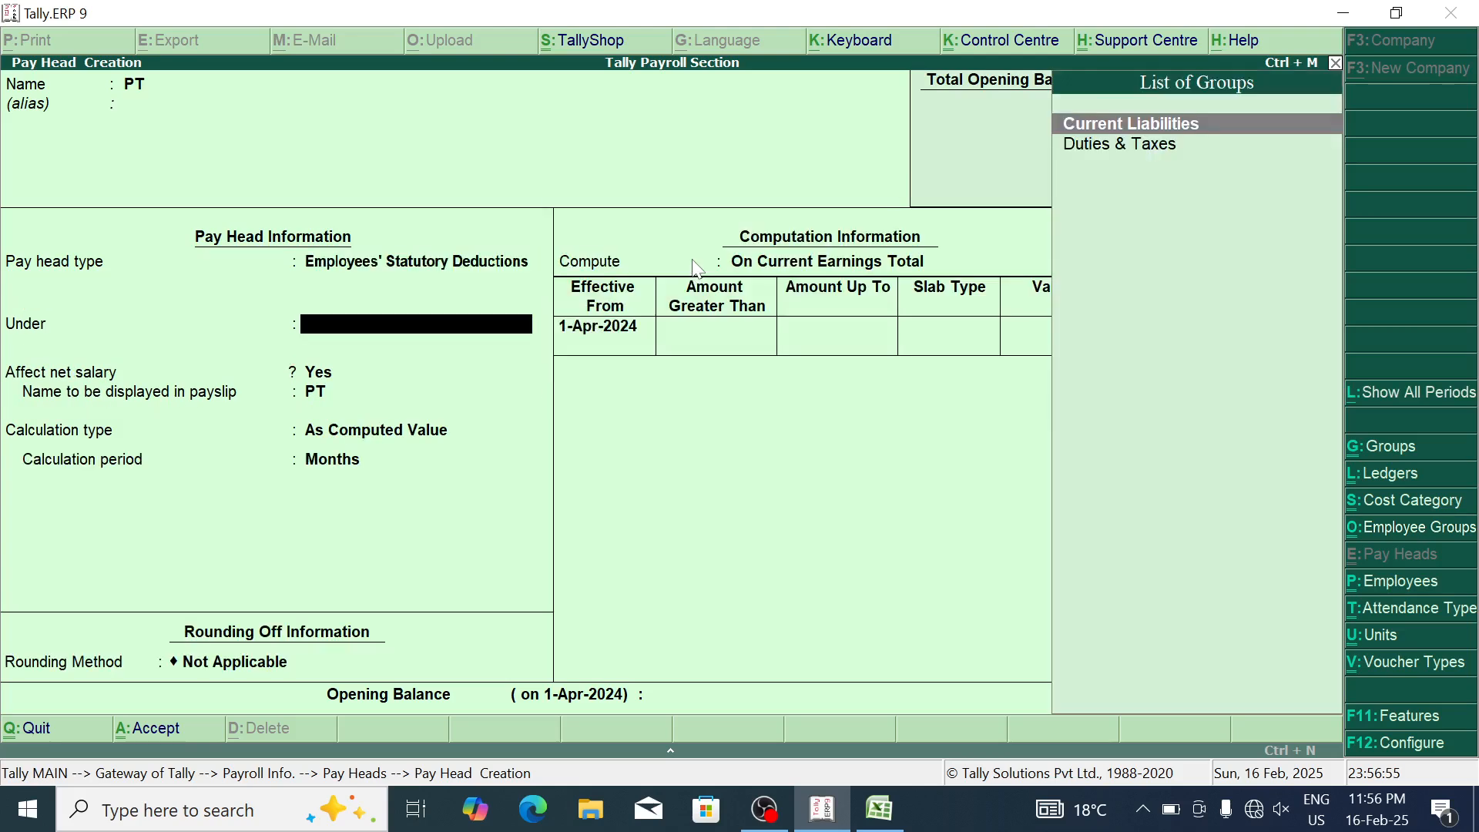
{"action": "type", "text": "DU"}
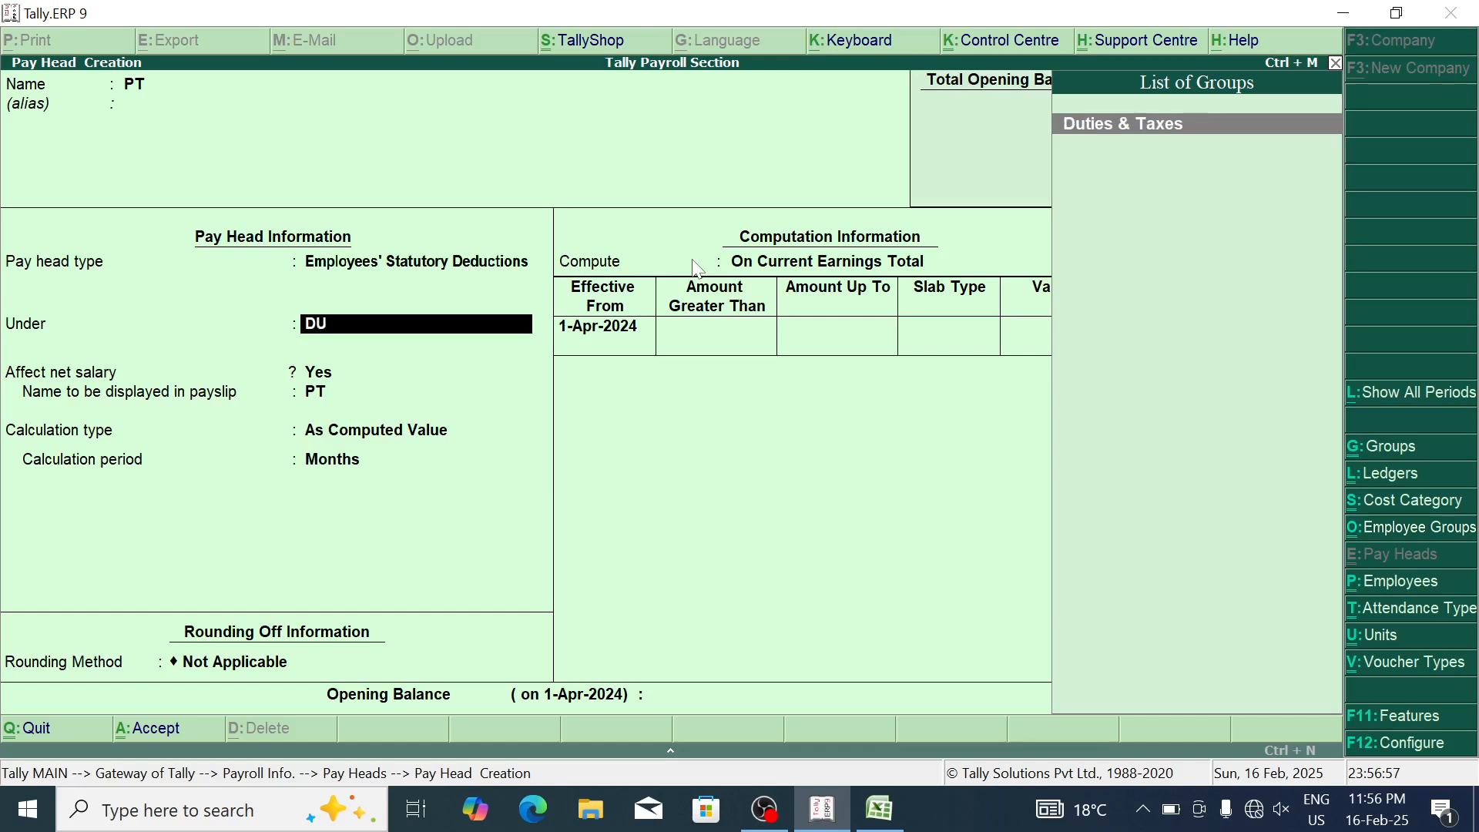
{"action": "left_click", "coordinate": [1140, 127]}
{"action": "key", "text": "Return"}
{"action": "key", "text": "Return"}
{"action": "key", "text": "Return"}
{"action": "key", "text": "Return"}
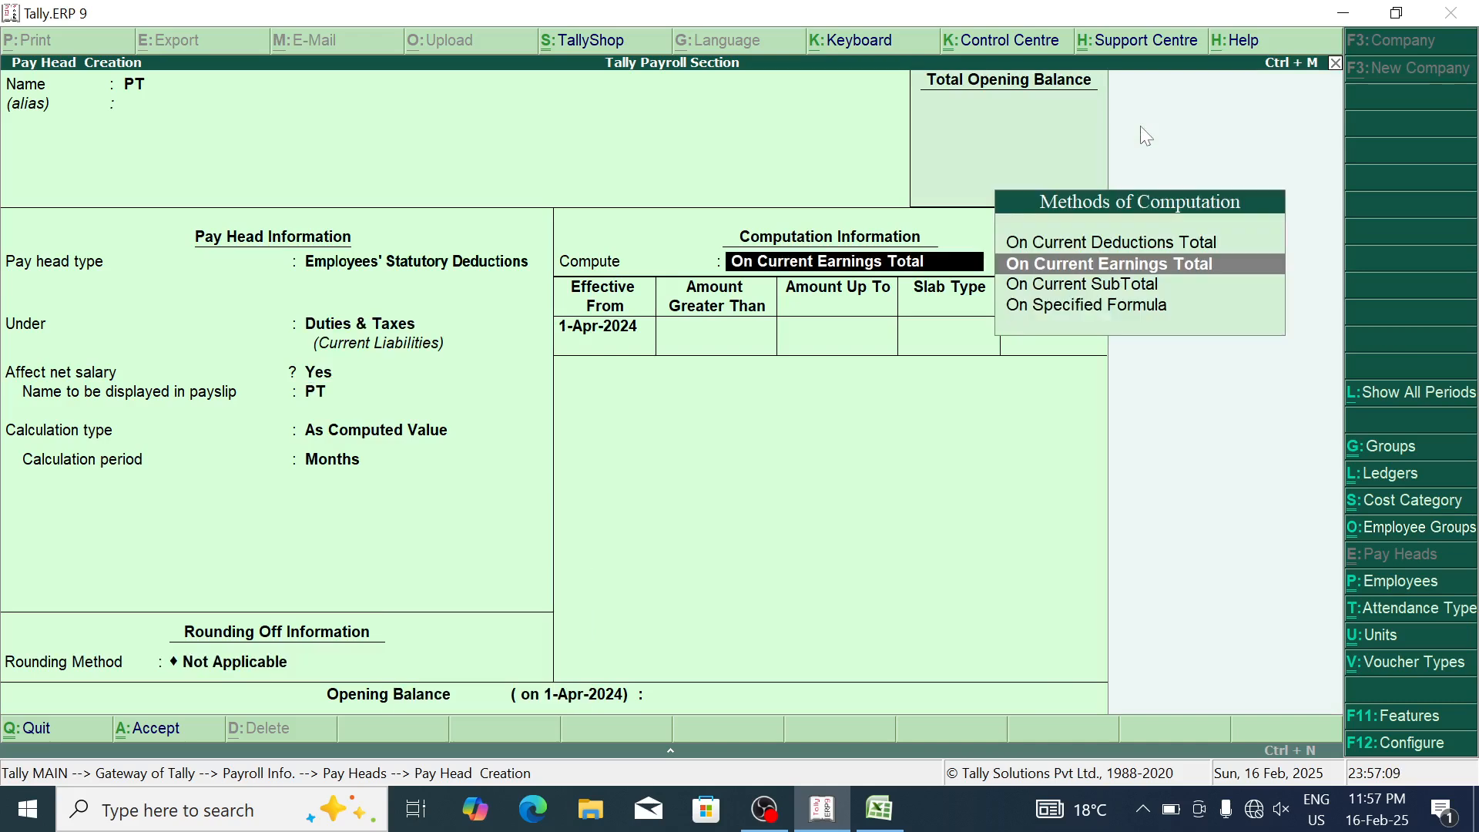
Step: Enter PT's first slab: up to 10,000 at a Value of 250
{"action": "key", "text": "Return"}
{"action": "type", "text": "10000"}
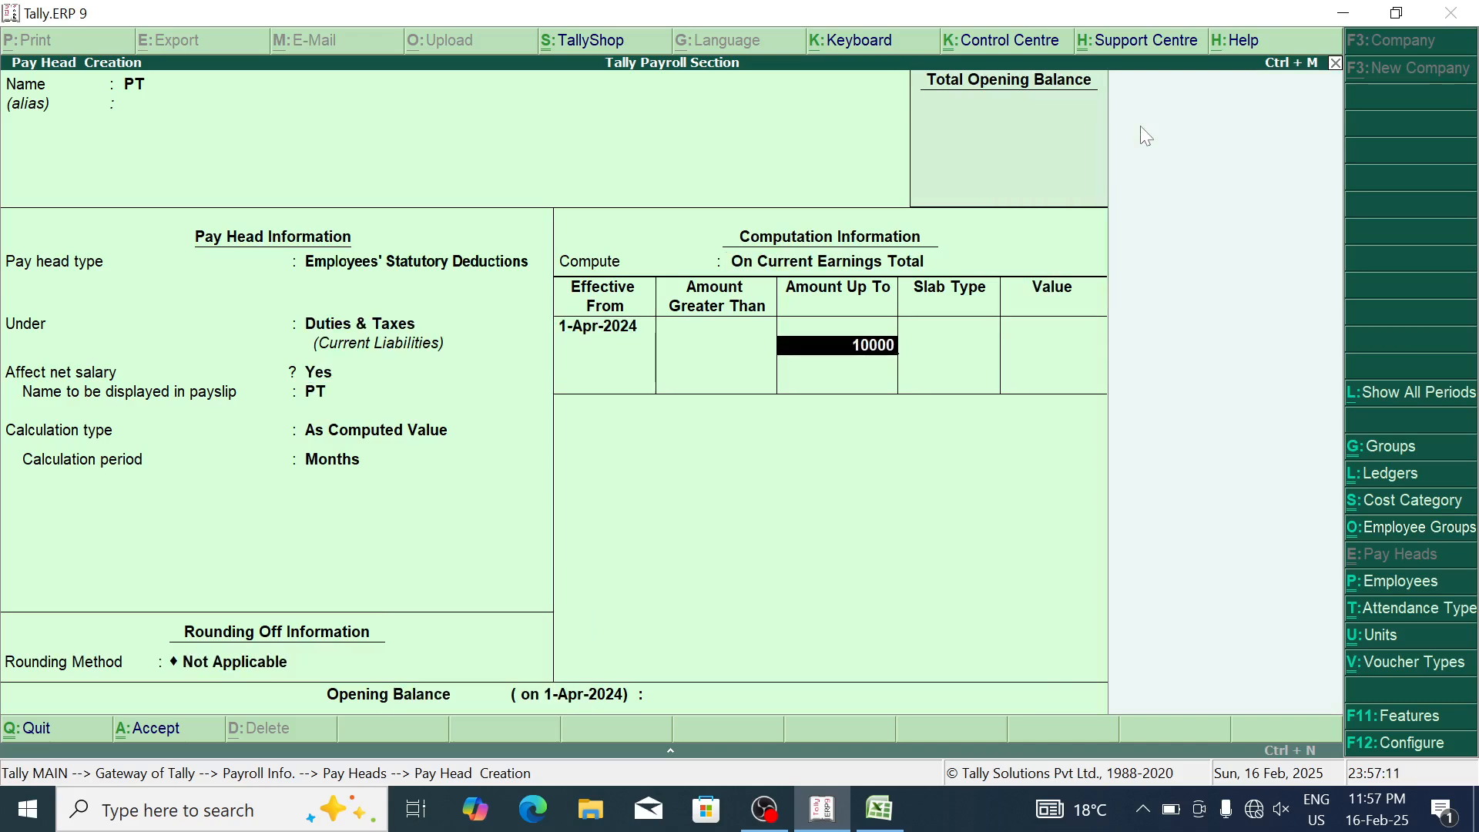
{"action": "key", "text": "Return"}
{"action": "key", "text": "Down"}
{"action": "key", "text": "Return"}
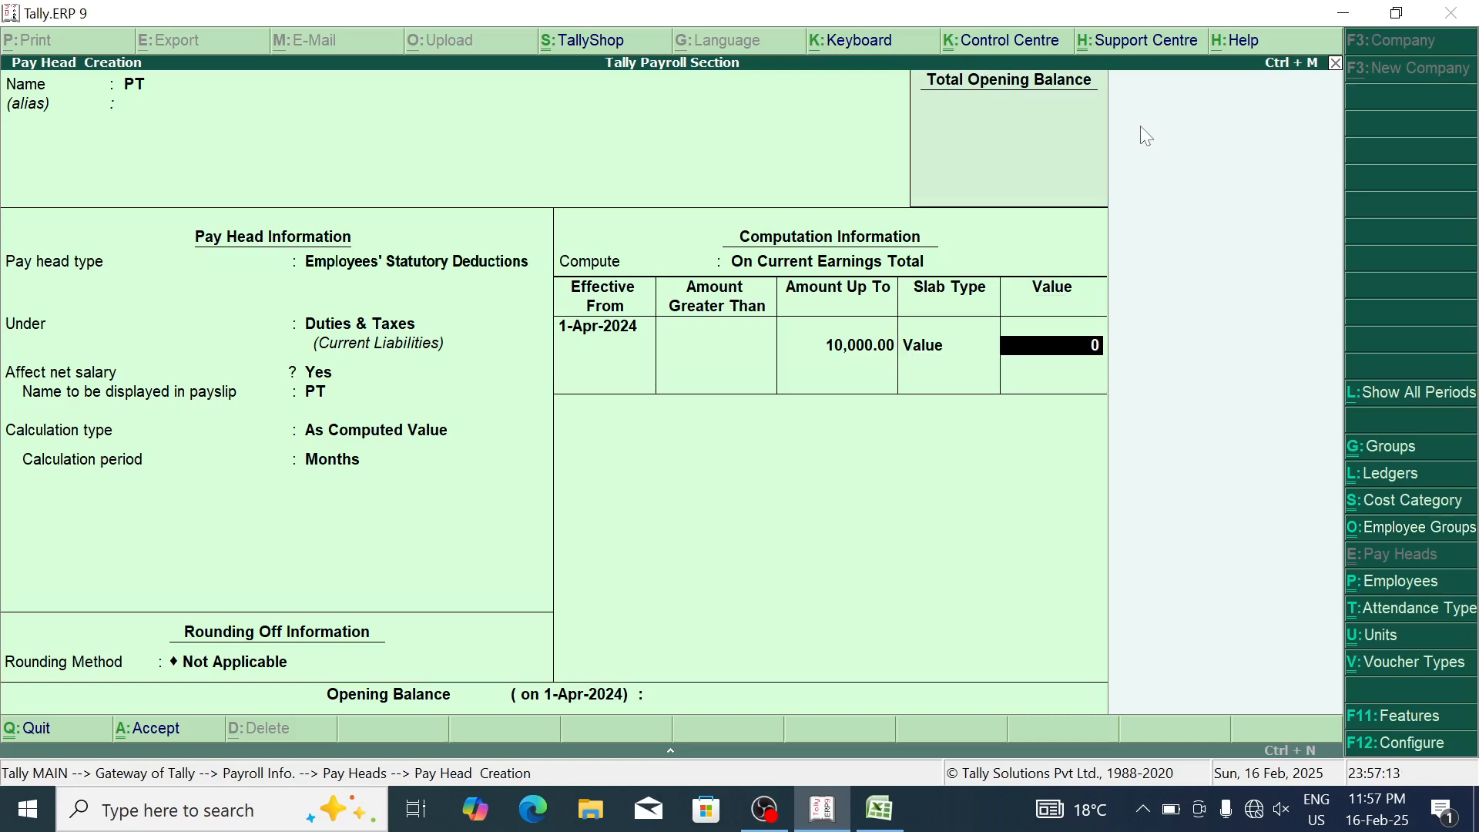
{"action": "type", "text": "250"}
{"action": "key", "text": "Return"}
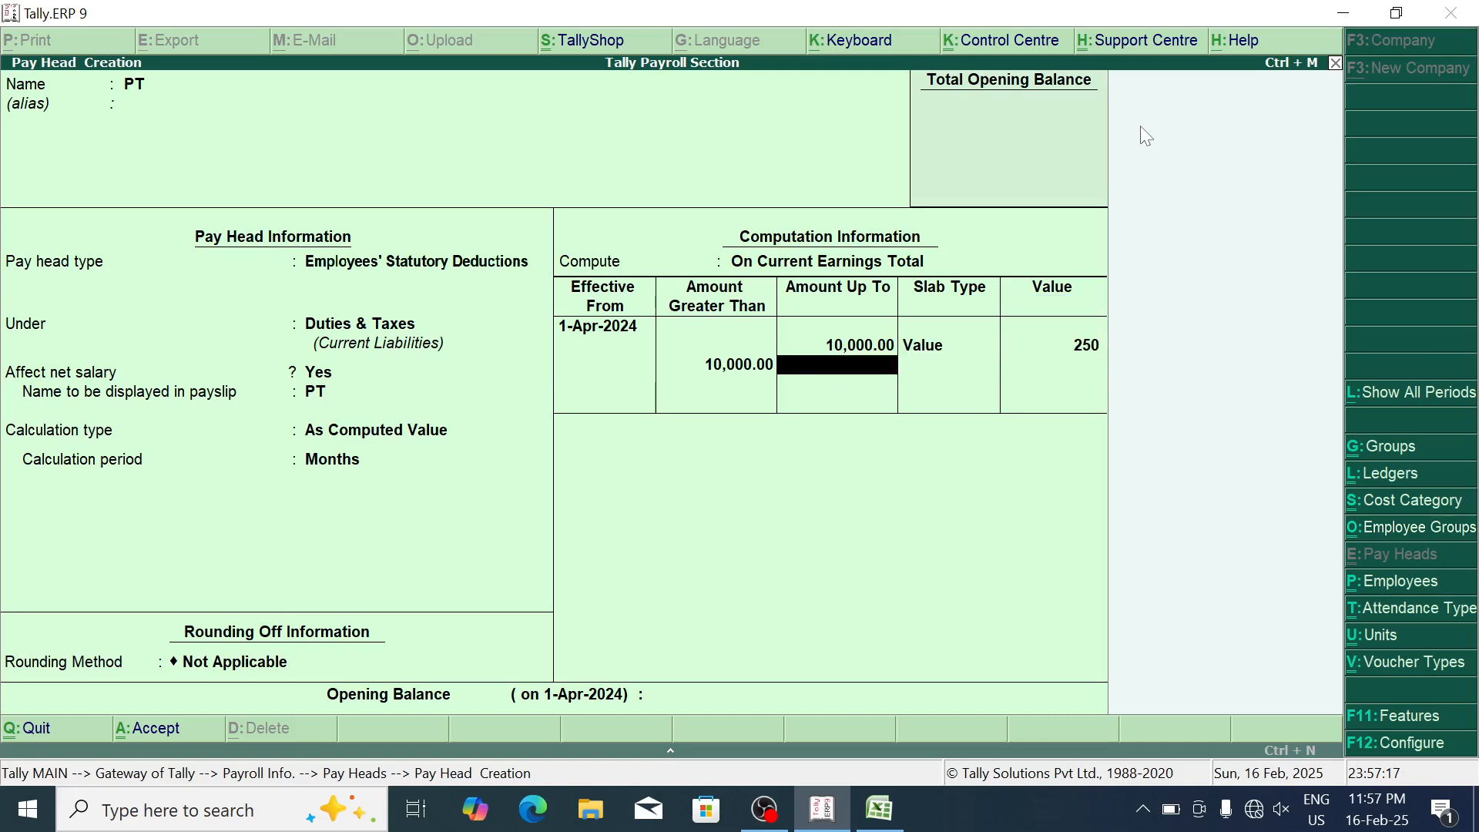
Step: Add PT slabs of 300 up to 20,000 and 500 above, then save PT
{"action": "type", "text": "20000"}
{"action": "key", "text": "Return"}
{"action": "key", "text": "Return"}
{"action": "type", "text": "300"}
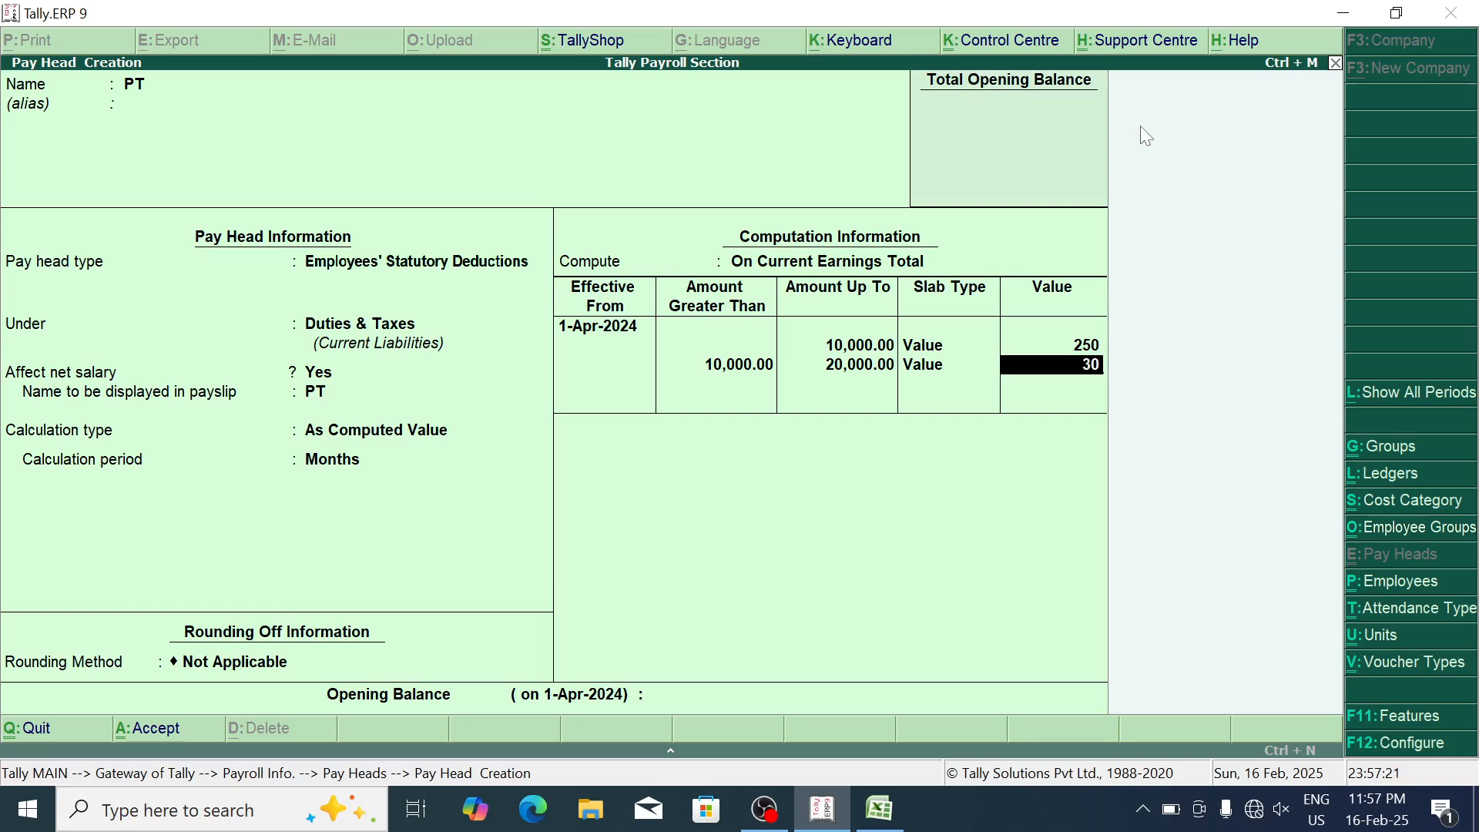
{"action": "key", "text": "Return"}
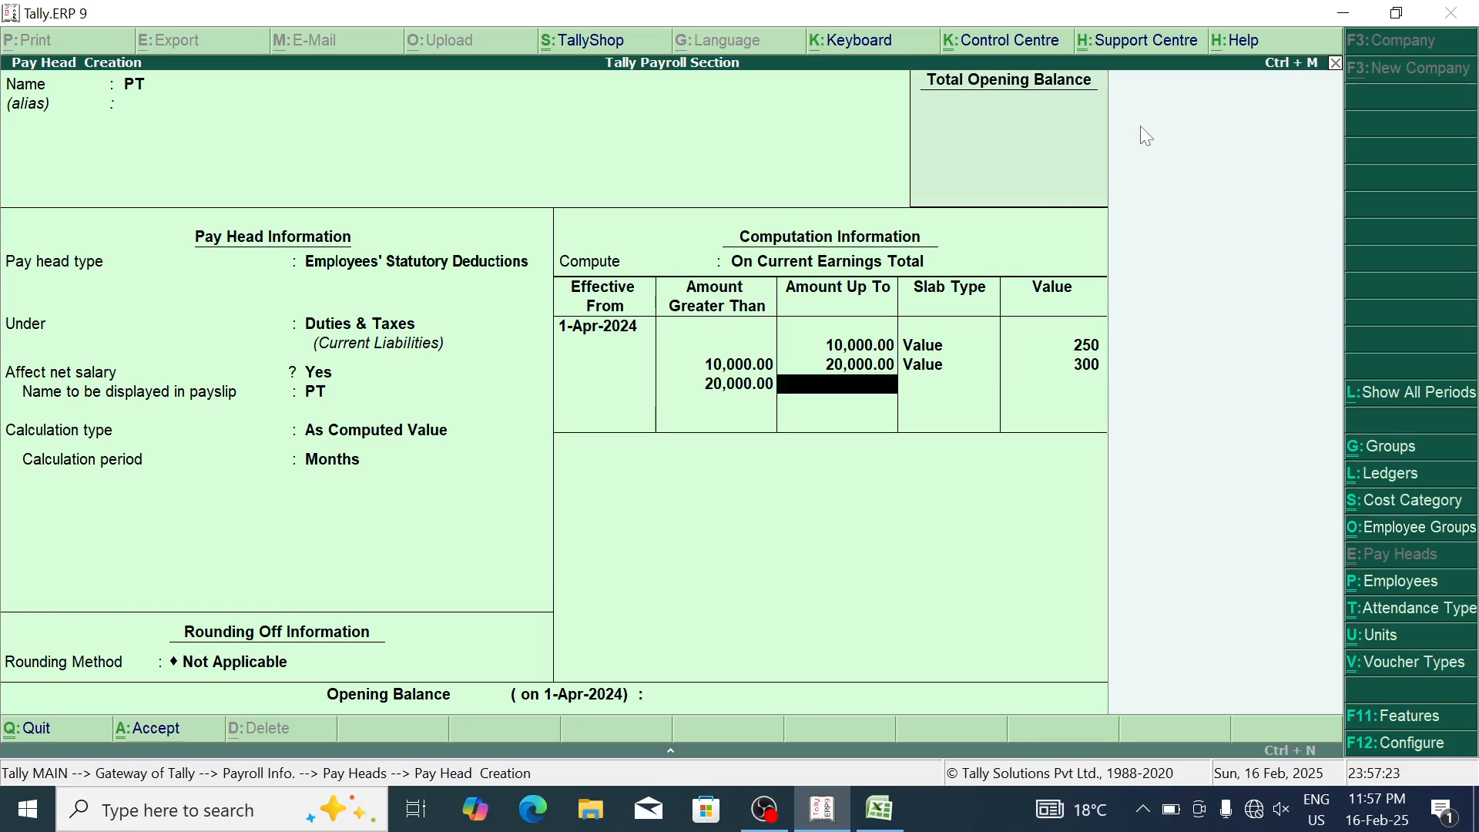
{"action": "key", "text": "Return"}
{"action": "key", "text": "Down"}
{"action": "key", "text": "Return"}
{"action": "type", "text": "500"}
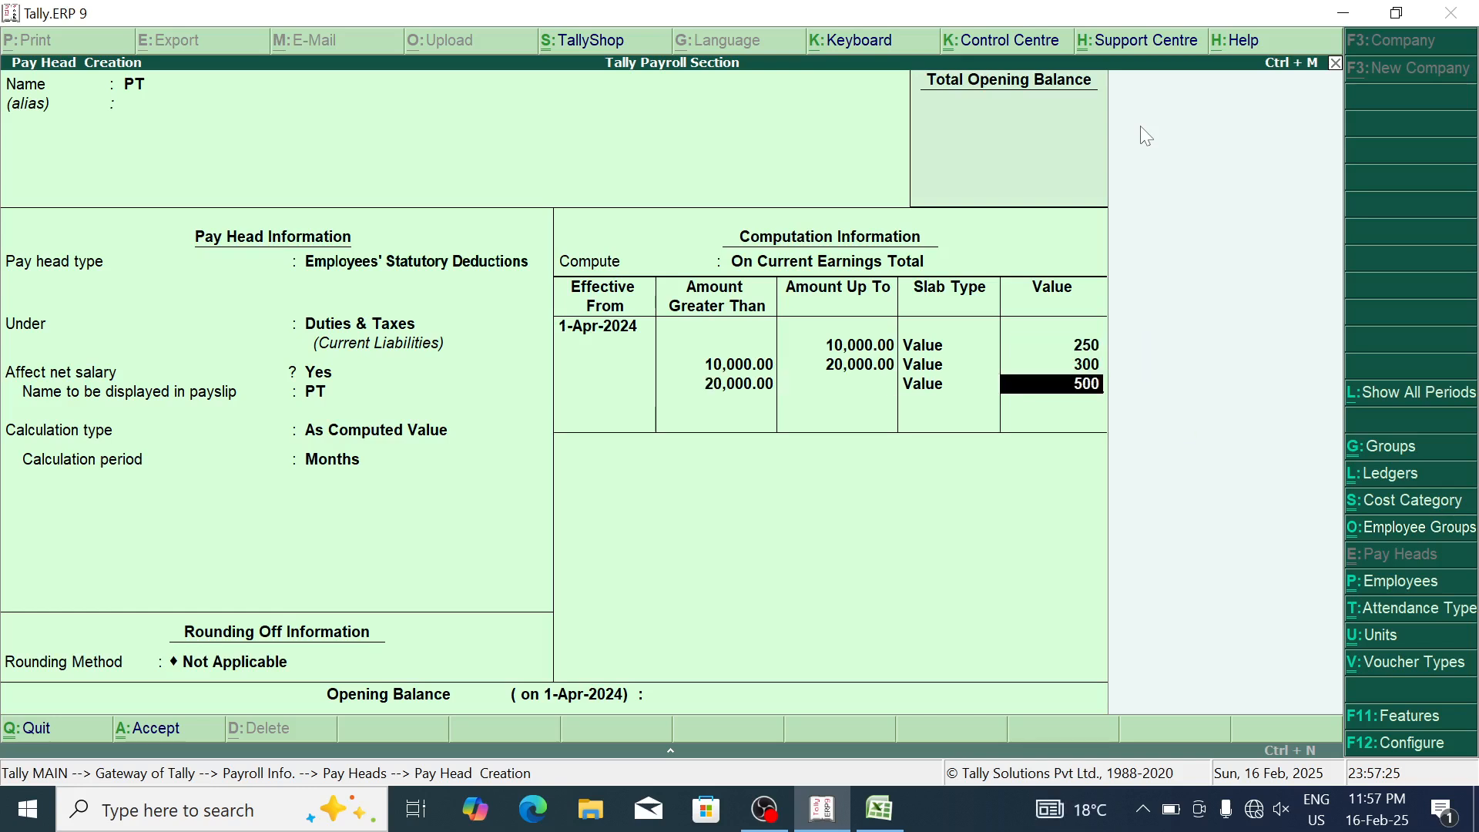
{"action": "key", "text": "Return"}
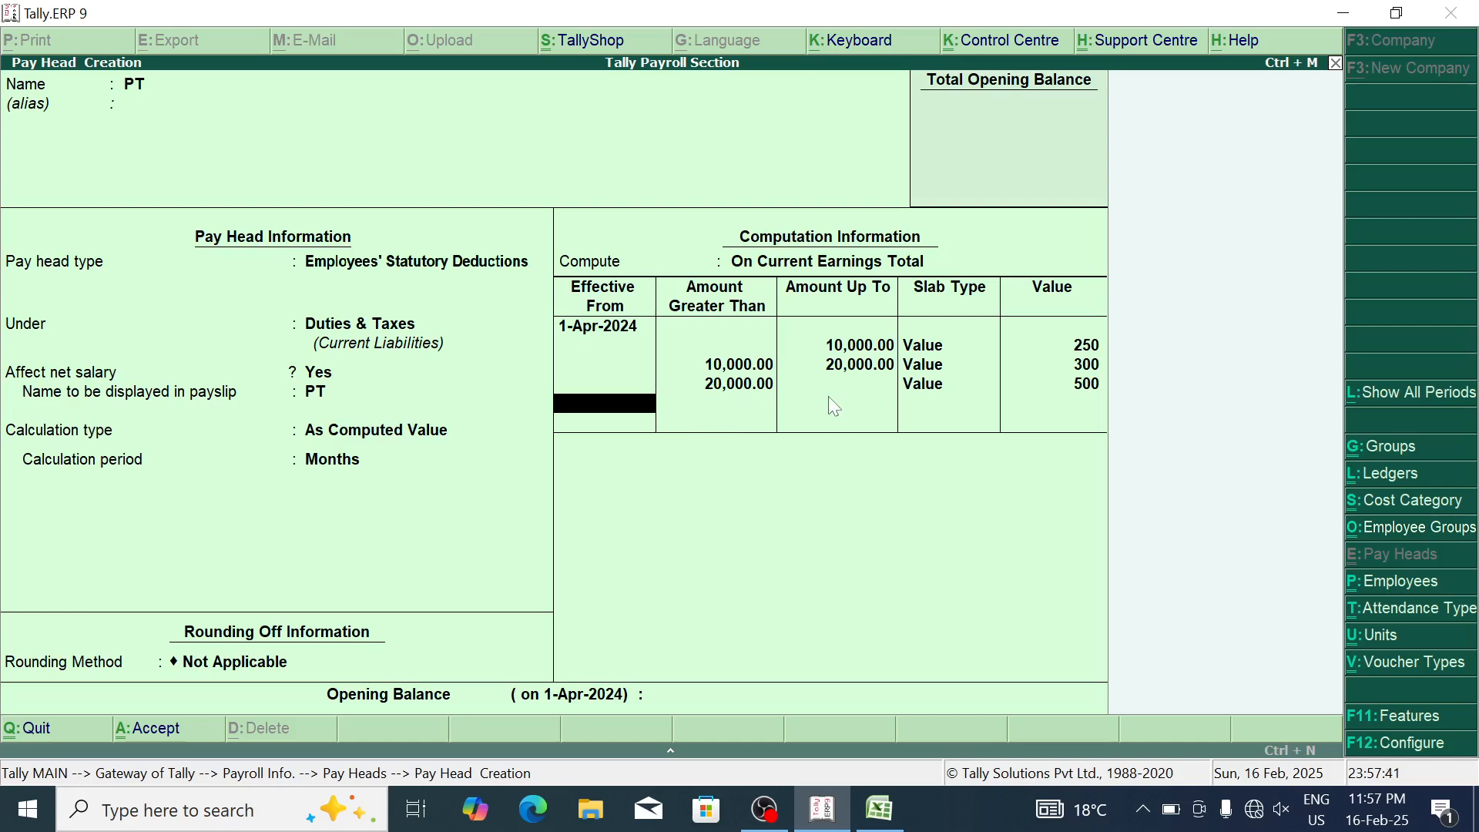
{"action": "key", "text": "Return"}
{"action": "key", "text": "Return"}
{"action": "key", "text": "Return"}
Step: Check the pay head list E3:G10 in the Excel sheet
{"action": "key", "text": "alt+Tab"}
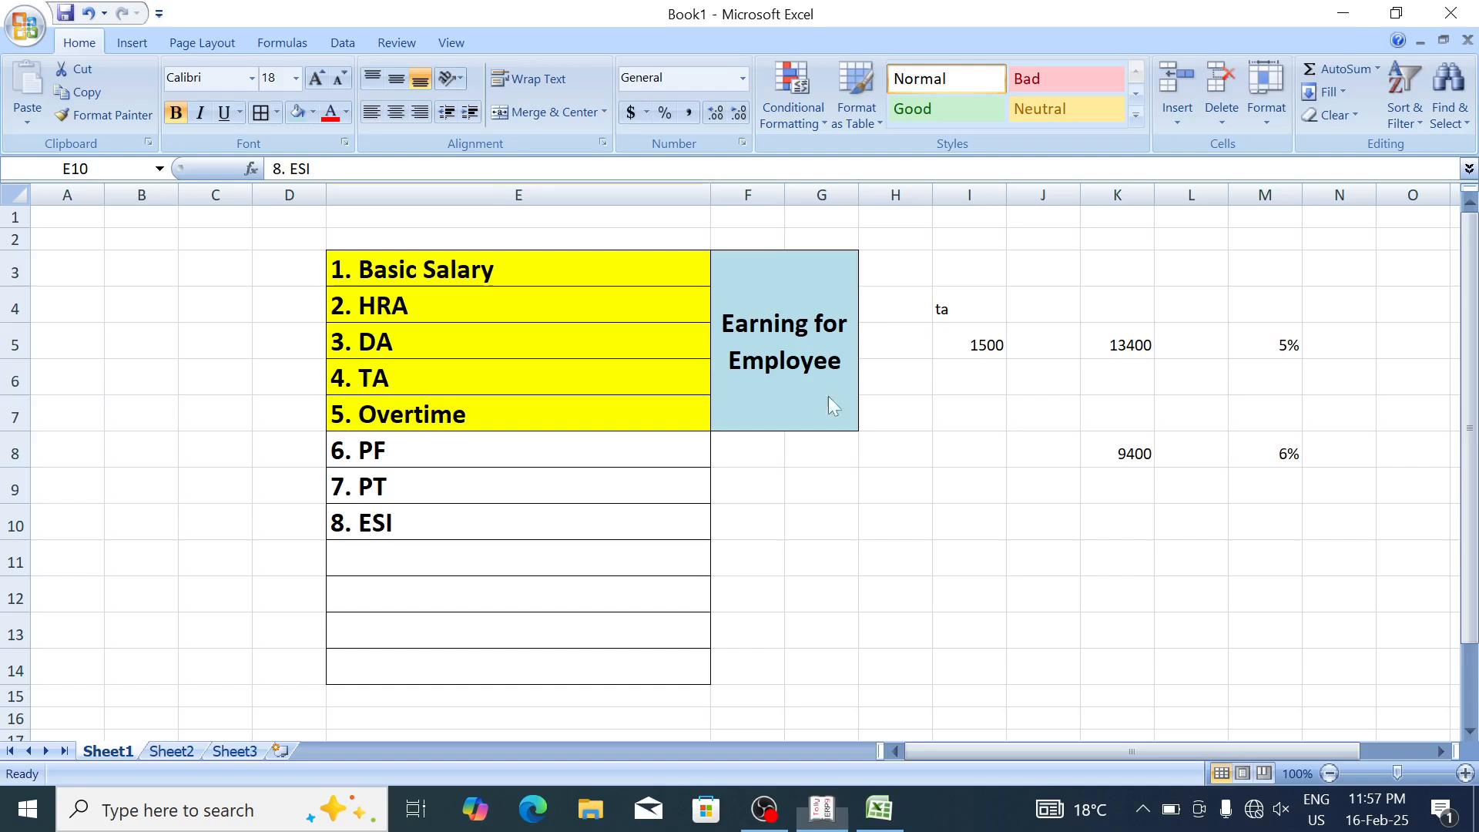
{"action": "left_click_drag", "start_coordinate": [528, 254], "coordinate": [742, 526]}
{"action": "left_click", "coordinate": [955, 610]}
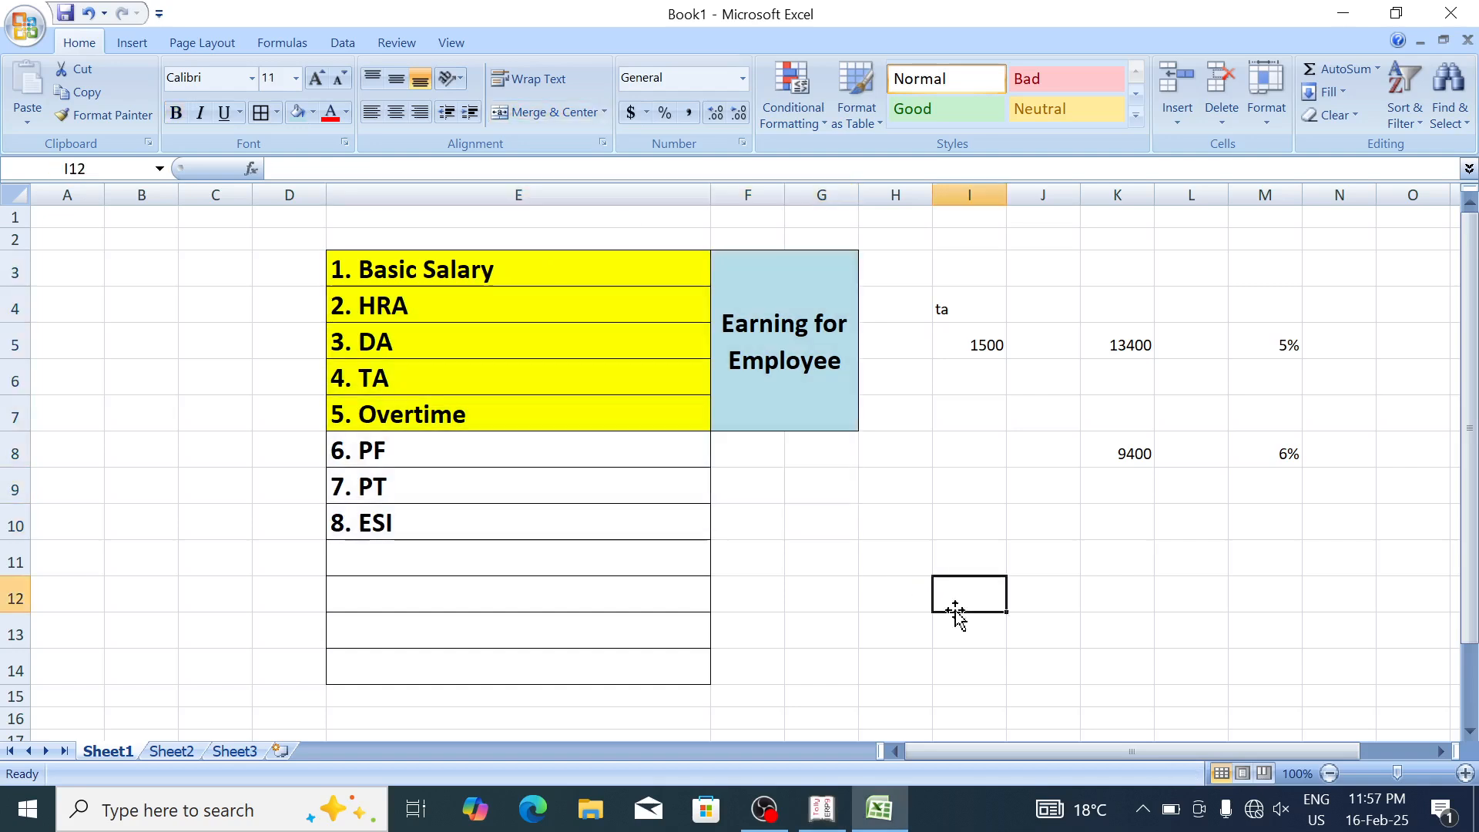
{"action": "key", "text": "alt+Tab"}
Step: Define salary details for the SIMS Billing employee, effective from 1-May-2024
{"action": "key", "text": "Escape"}
{"action": "key", "text": "Escape"}
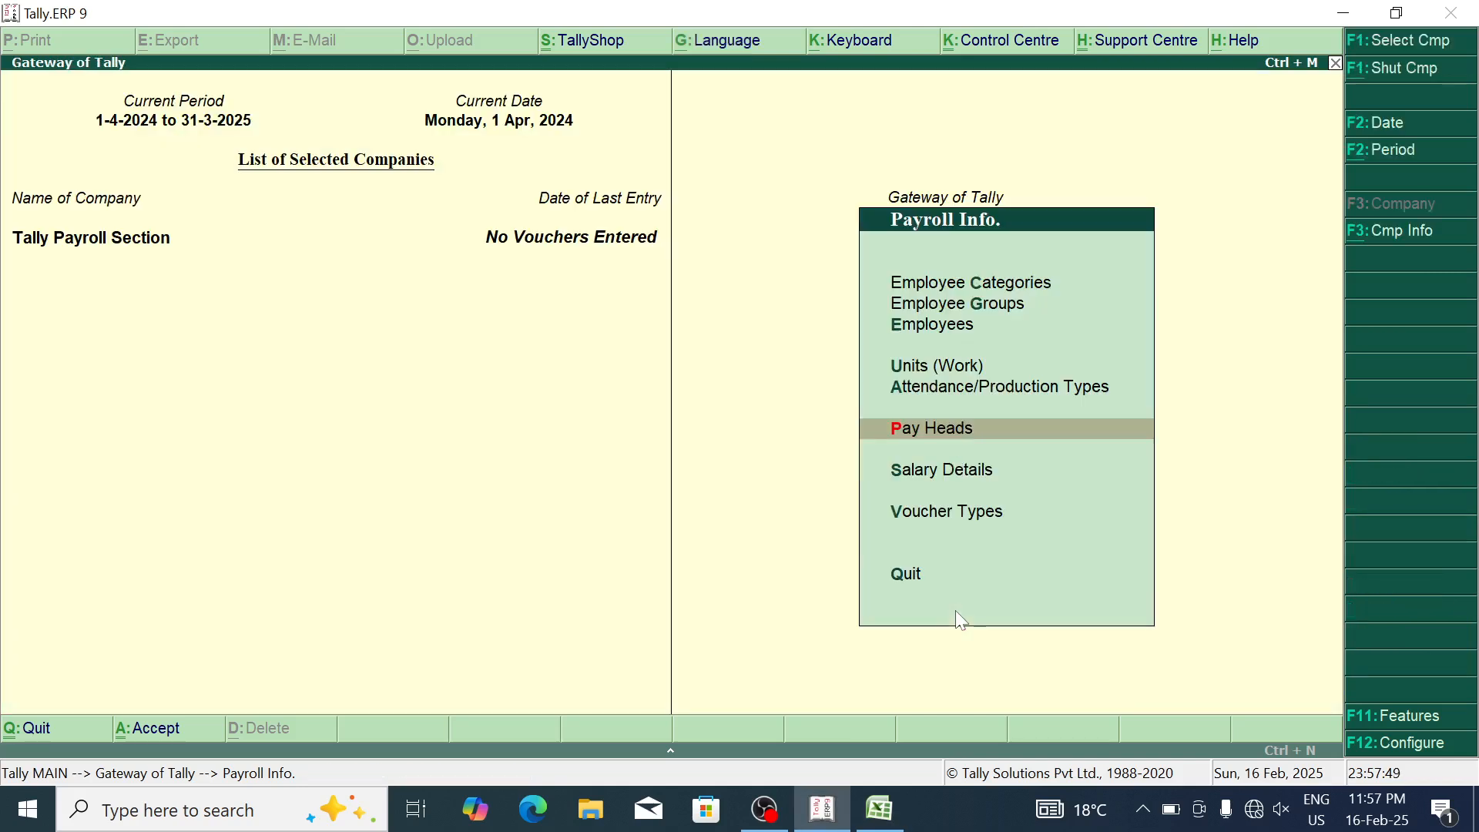
{"action": "key", "text": "Down"}
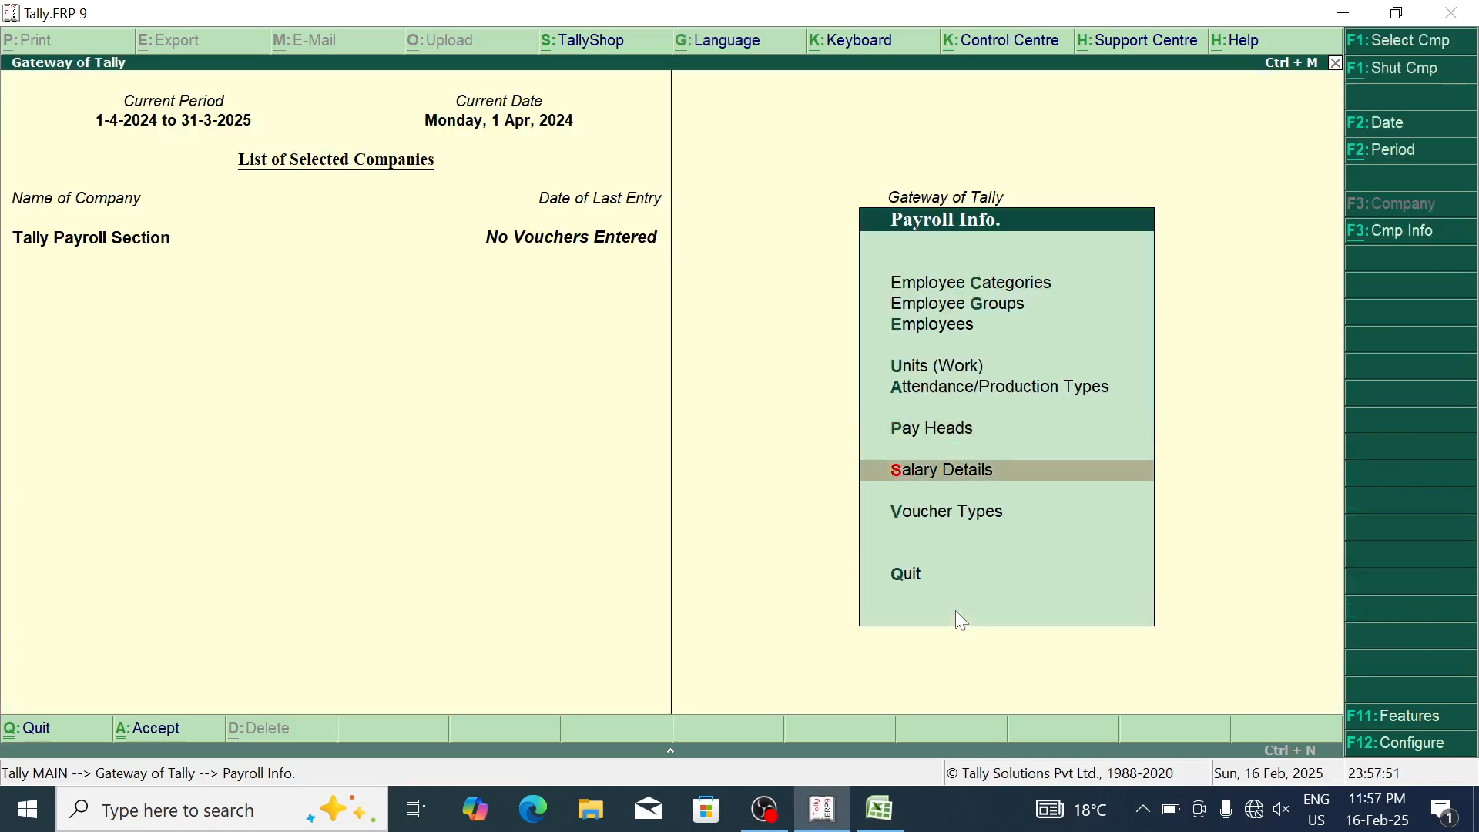
{"action": "key", "text": "Return"}
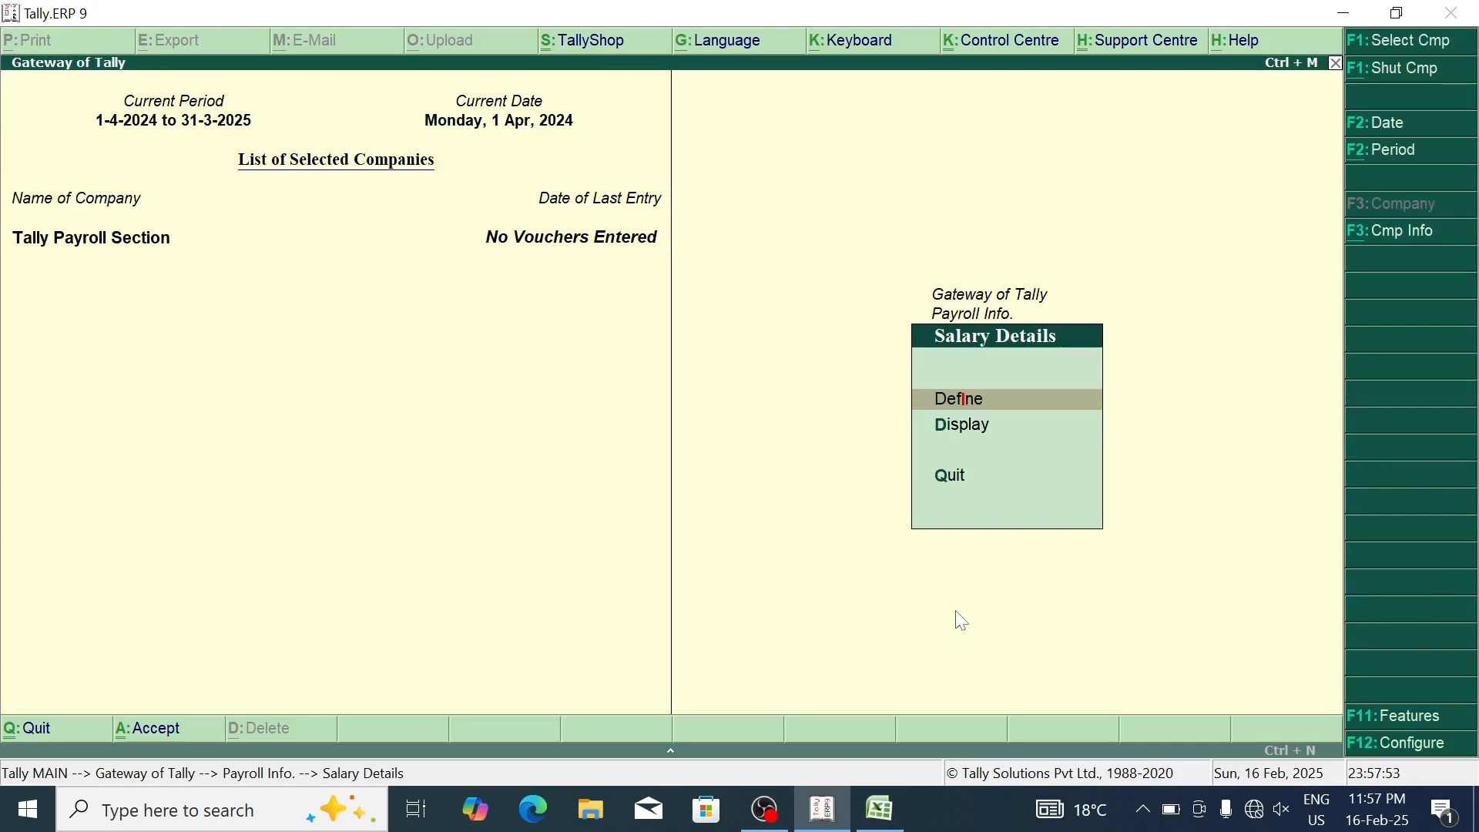
{"action": "key", "text": "Return"}
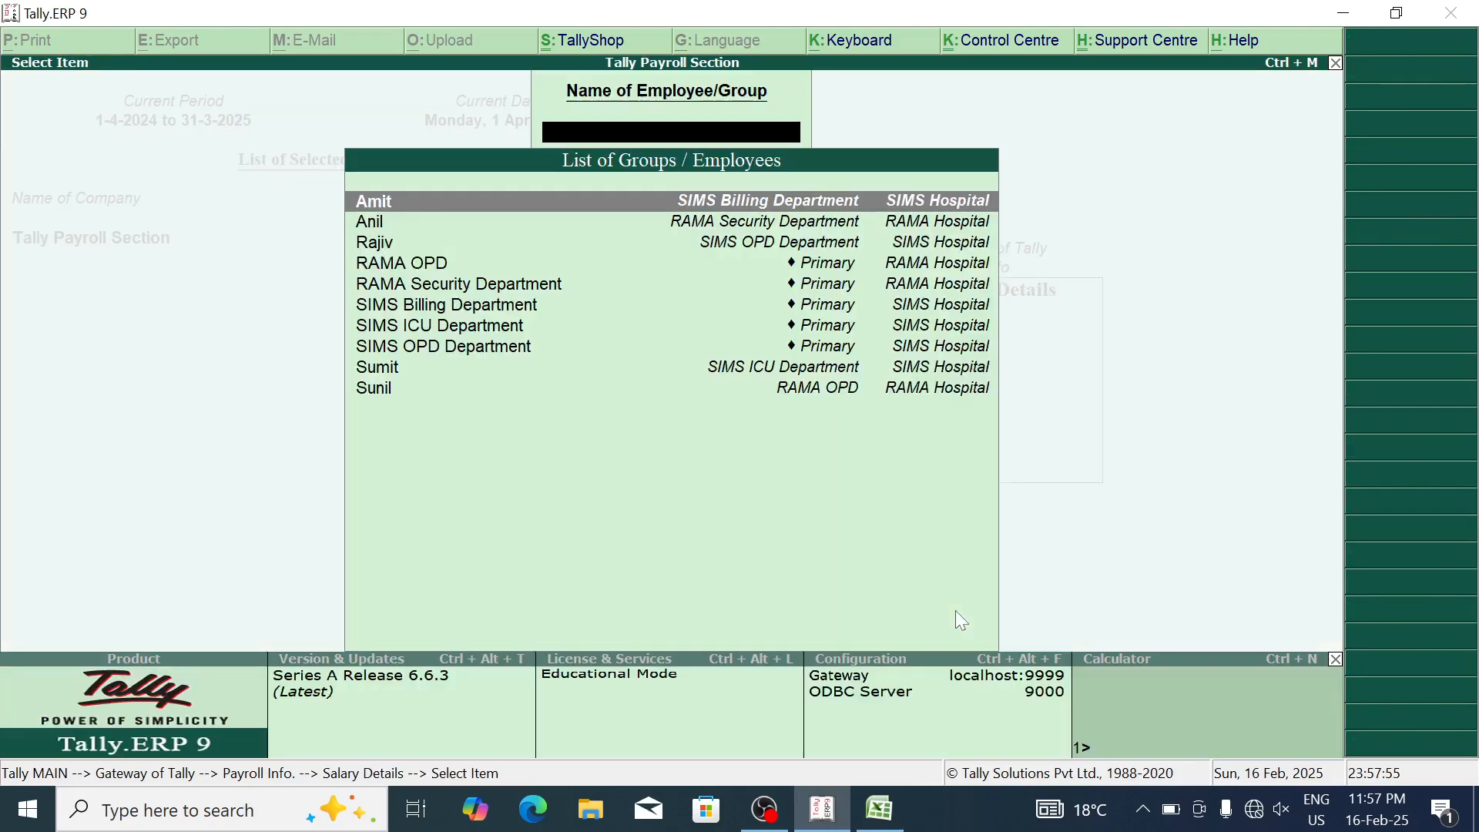
{"action": "key", "text": "Down"}
{"action": "key", "text": "Up"}
{"action": "key", "text": "Return"}
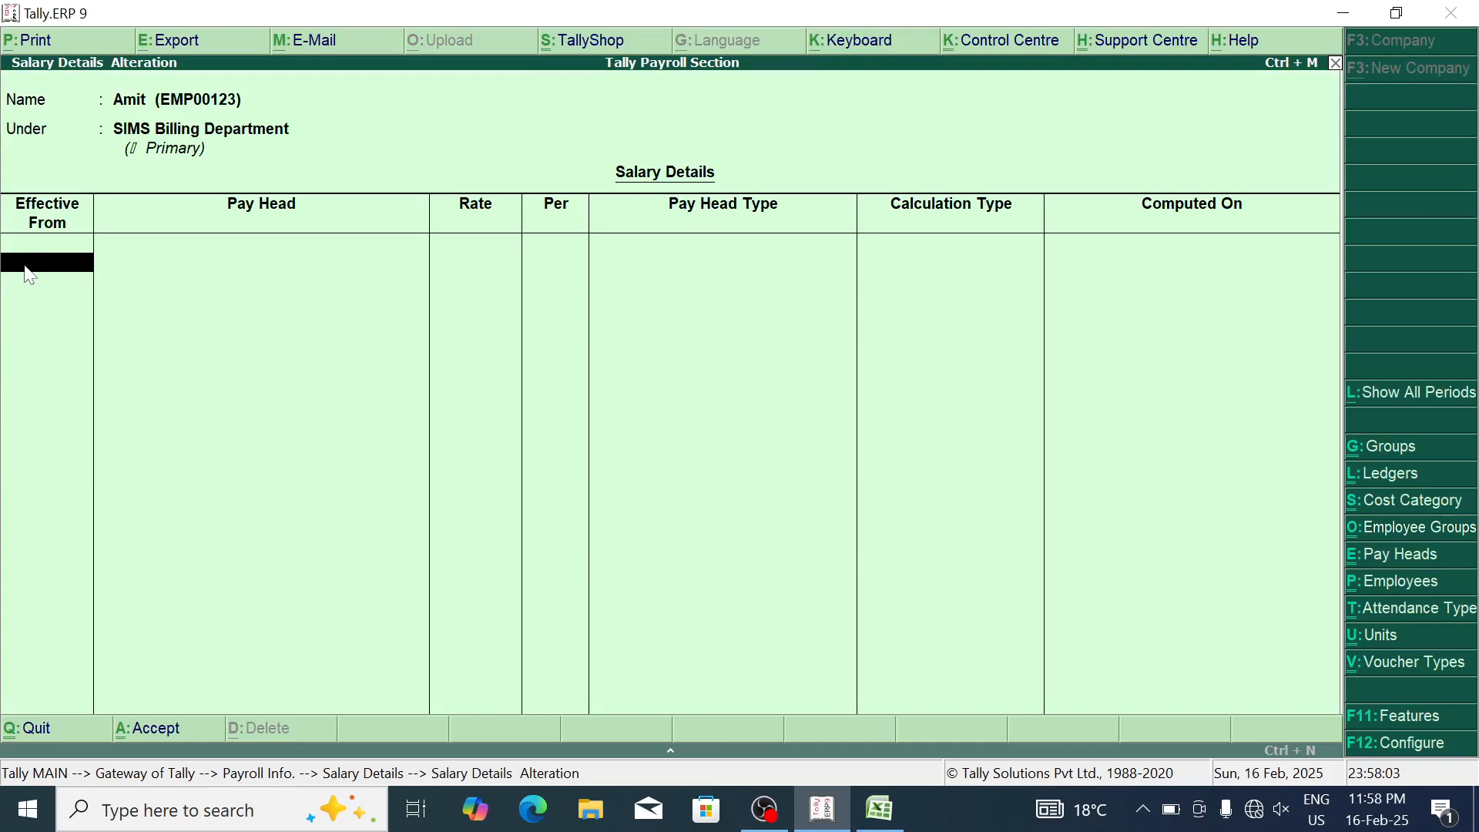
{"action": "type", "text": "1 5"}
{"action": "key", "text": "Return"}
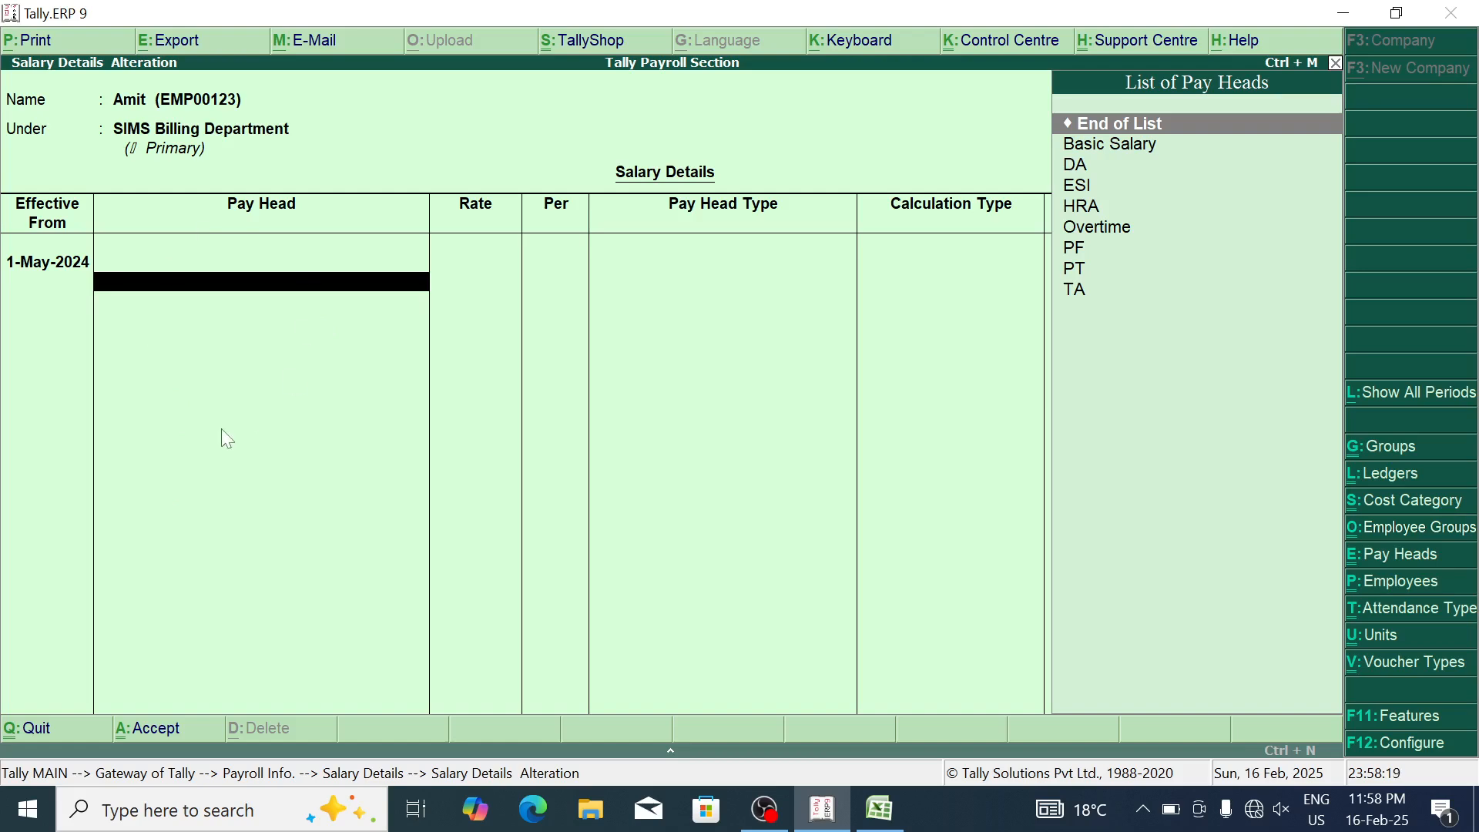
Step: Enter the dates 01/05/2025, 02/05/2025 and 31/05/2025 in Excel cells G11:G13
{"action": "key", "text": "alt+Tab"}
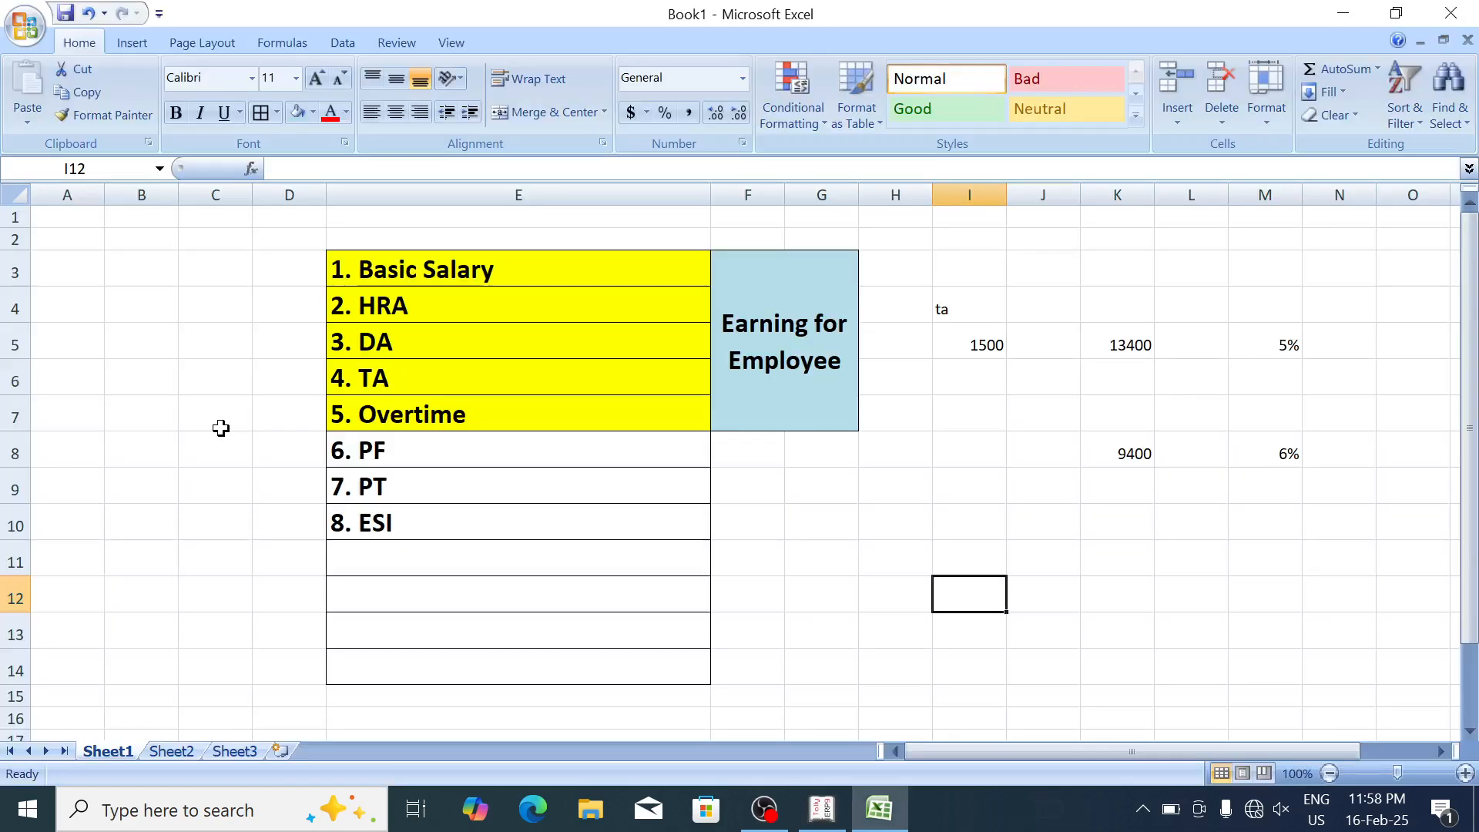
{"action": "left_click", "coordinate": [844, 560]}
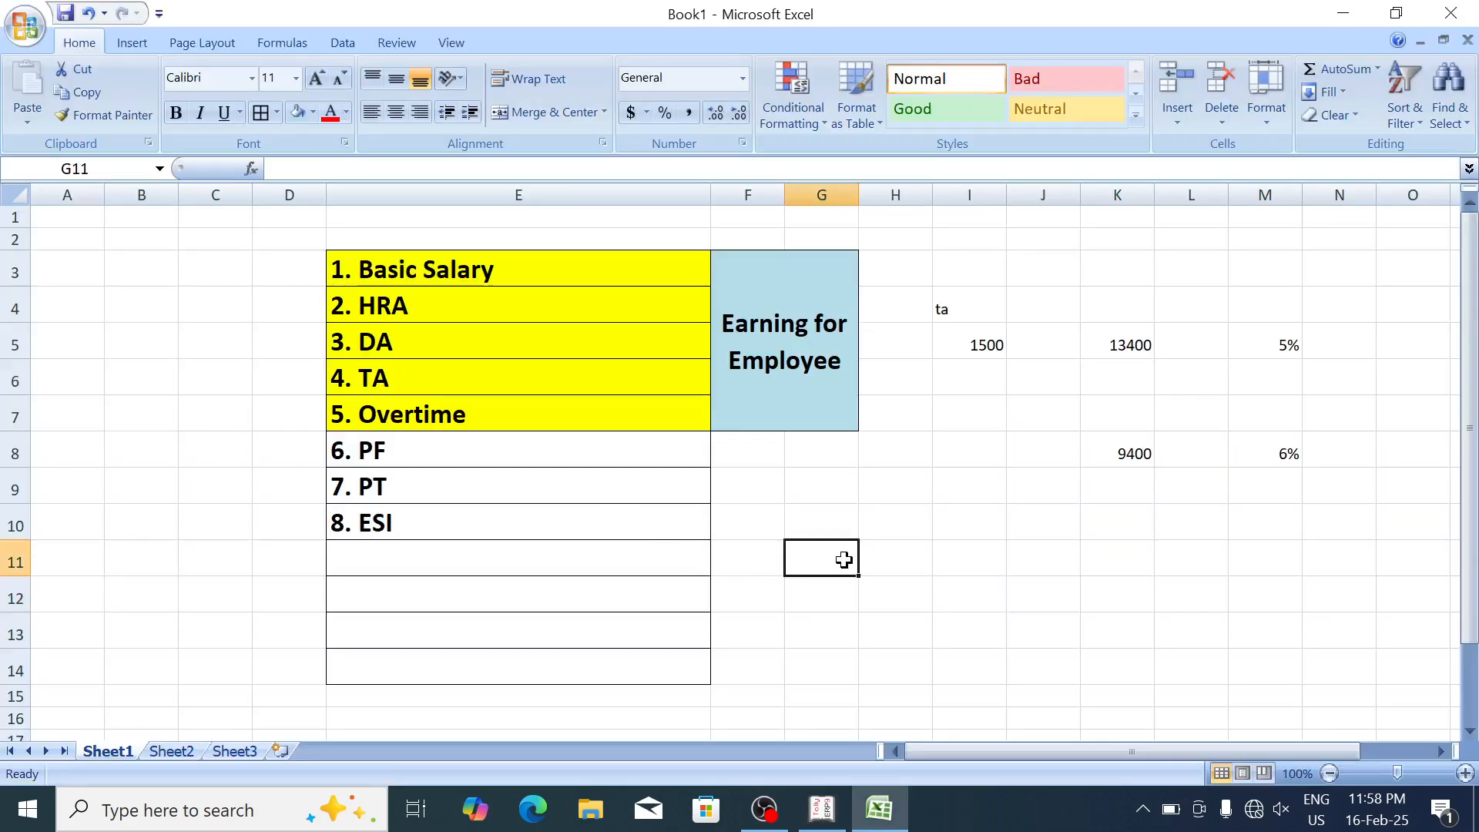
{"action": "type", "text": "01"}
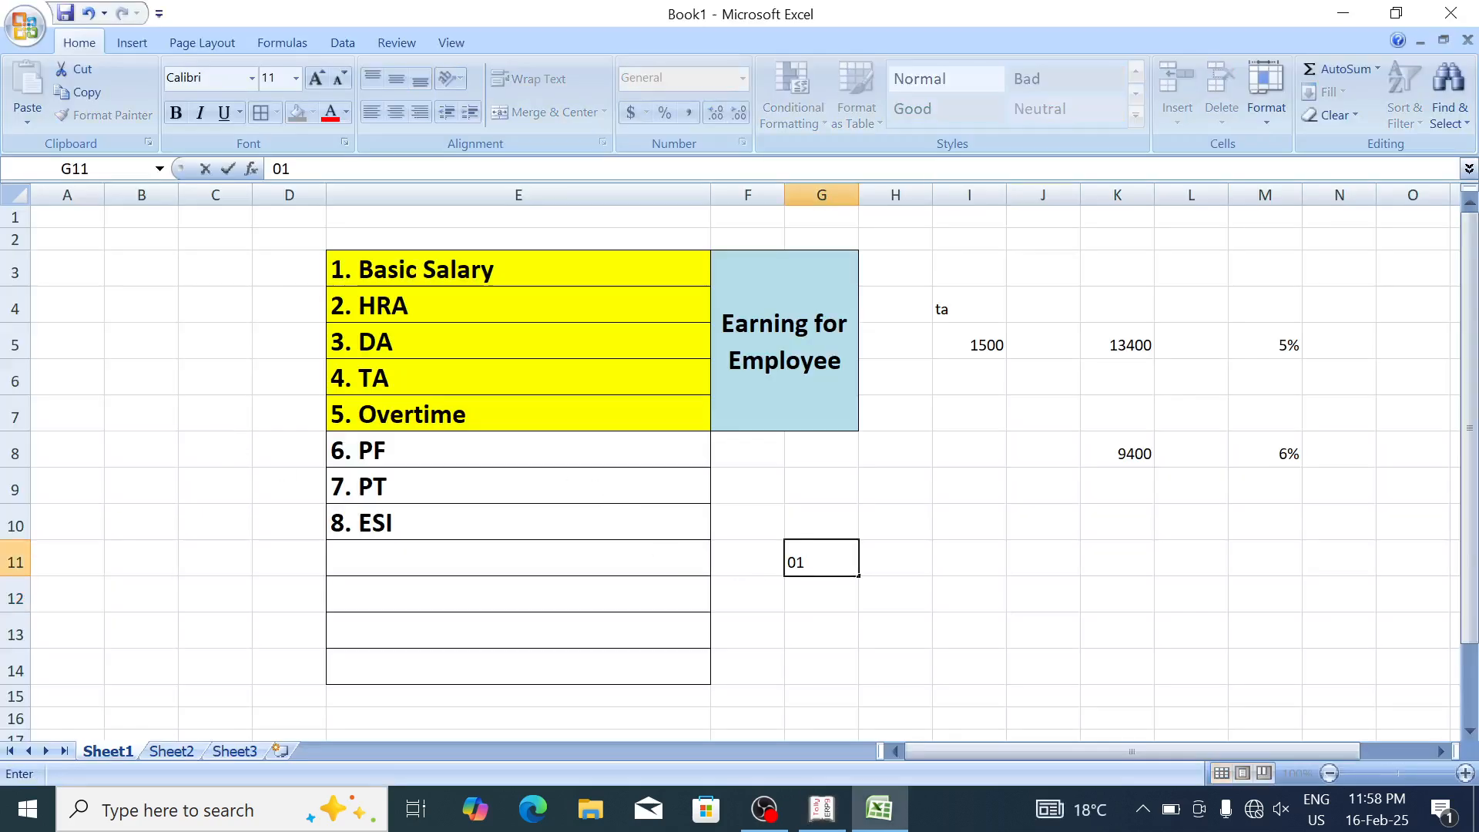
{"action": "type", "text": "/05/2025"}
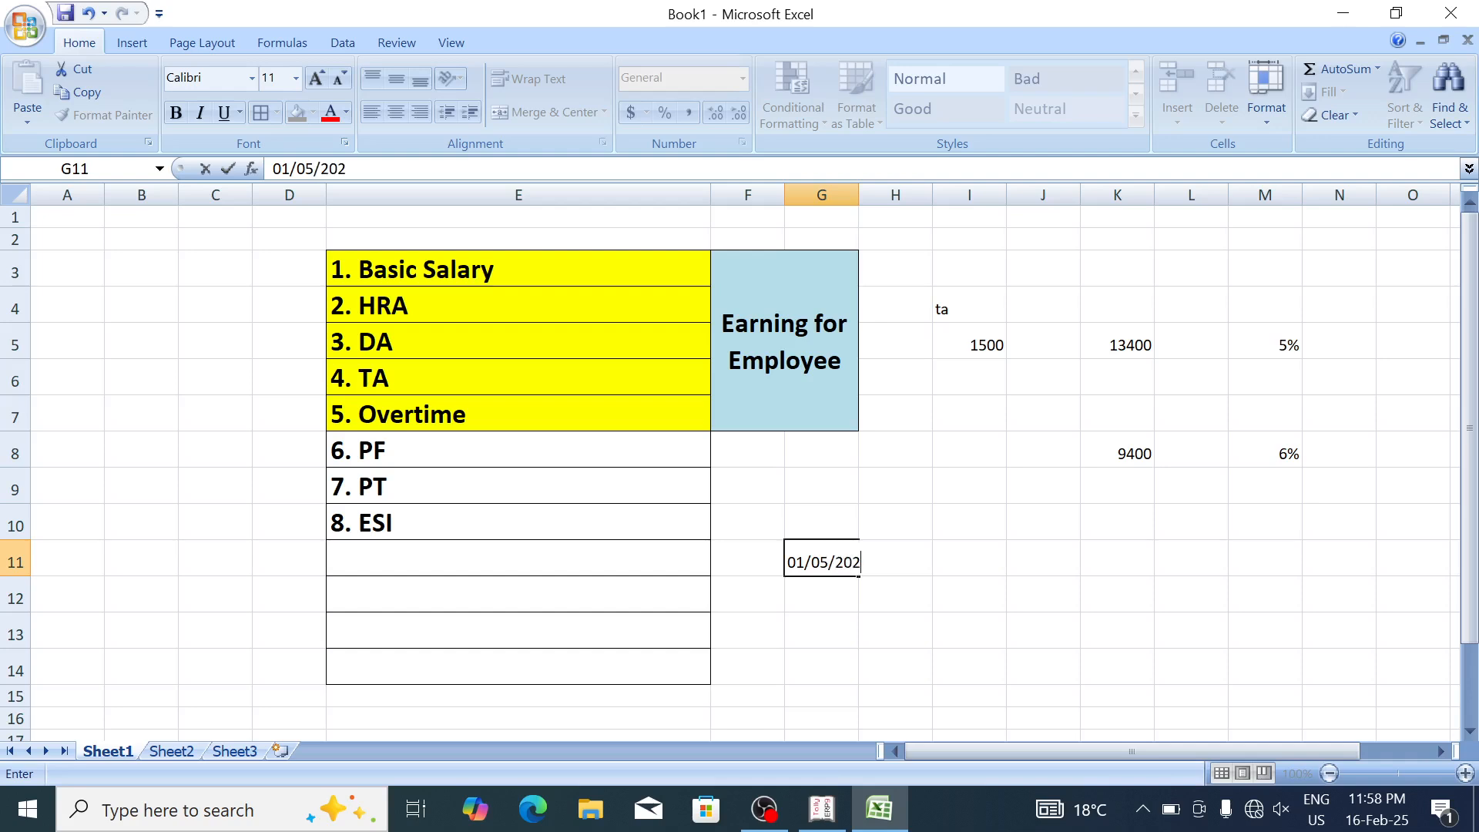
{"action": "key", "text": "Return"}
{"action": "type", "text": "02/"}
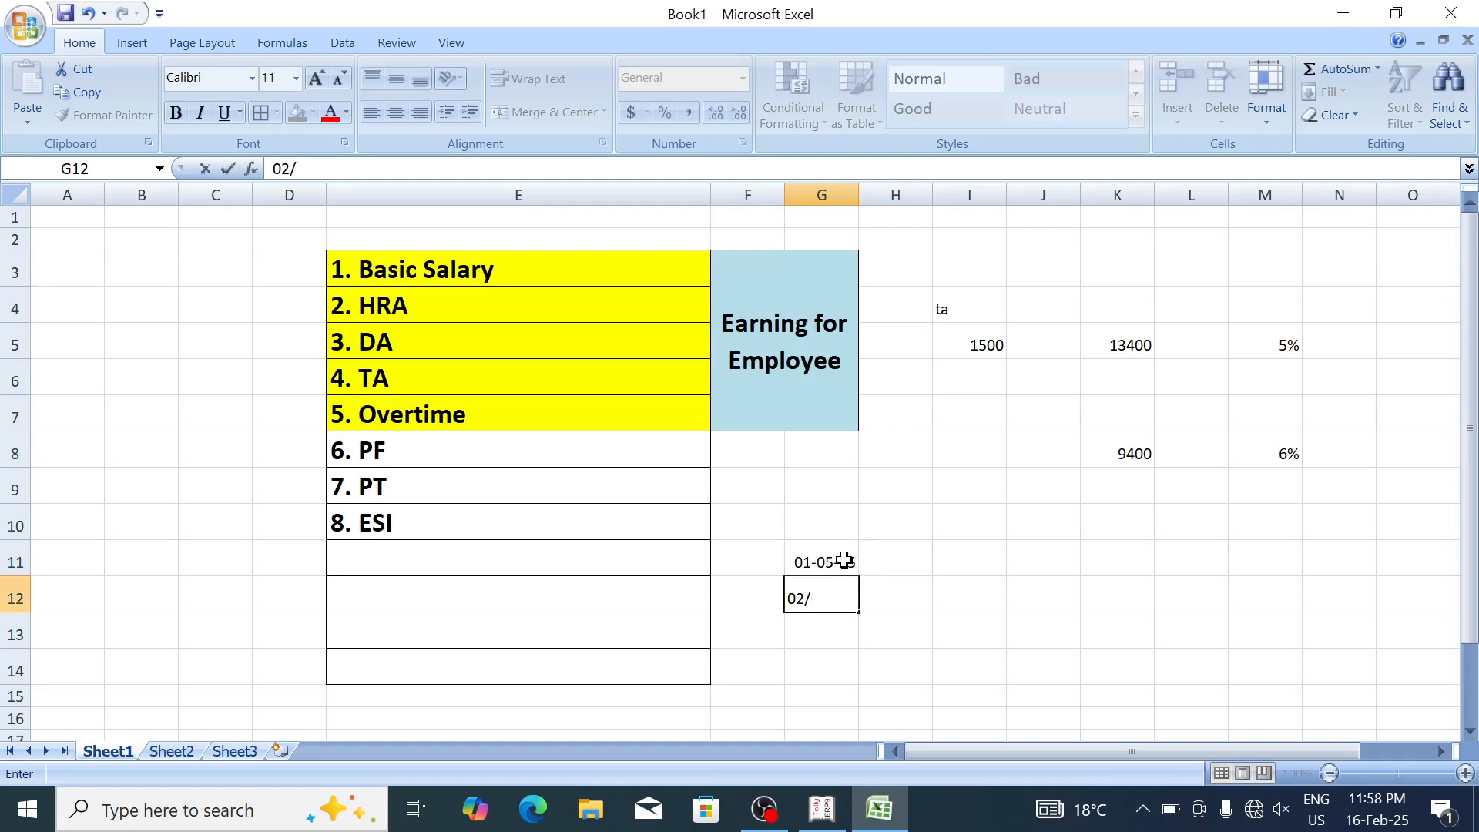
{"action": "type", "text": "05/2025"}
{"action": "key", "text": "Return"}
{"action": "type", "text": "31"}
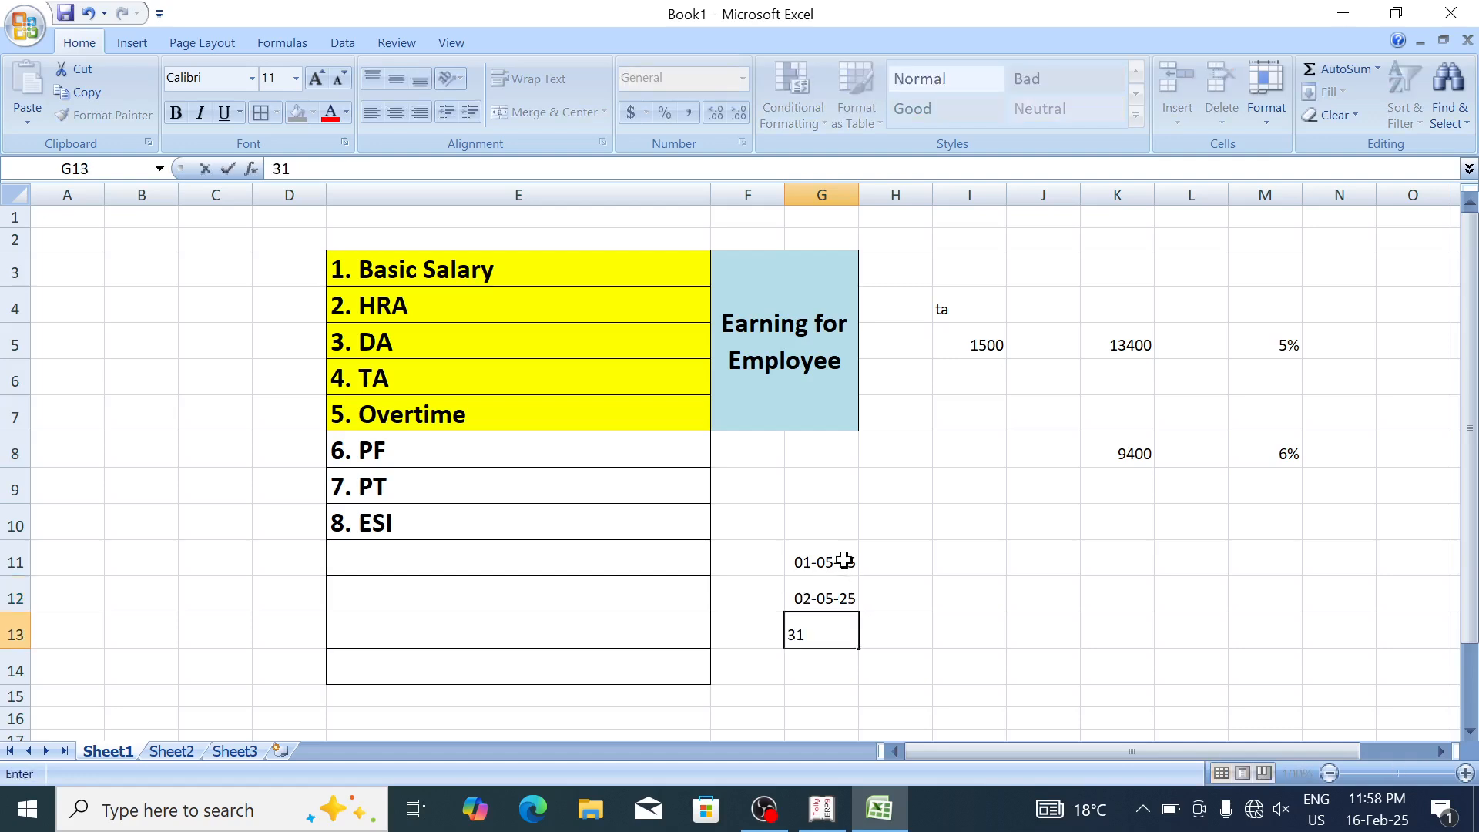
{"action": "type", "text": "/05/2025"}
{"action": "key", "text": "Return"}
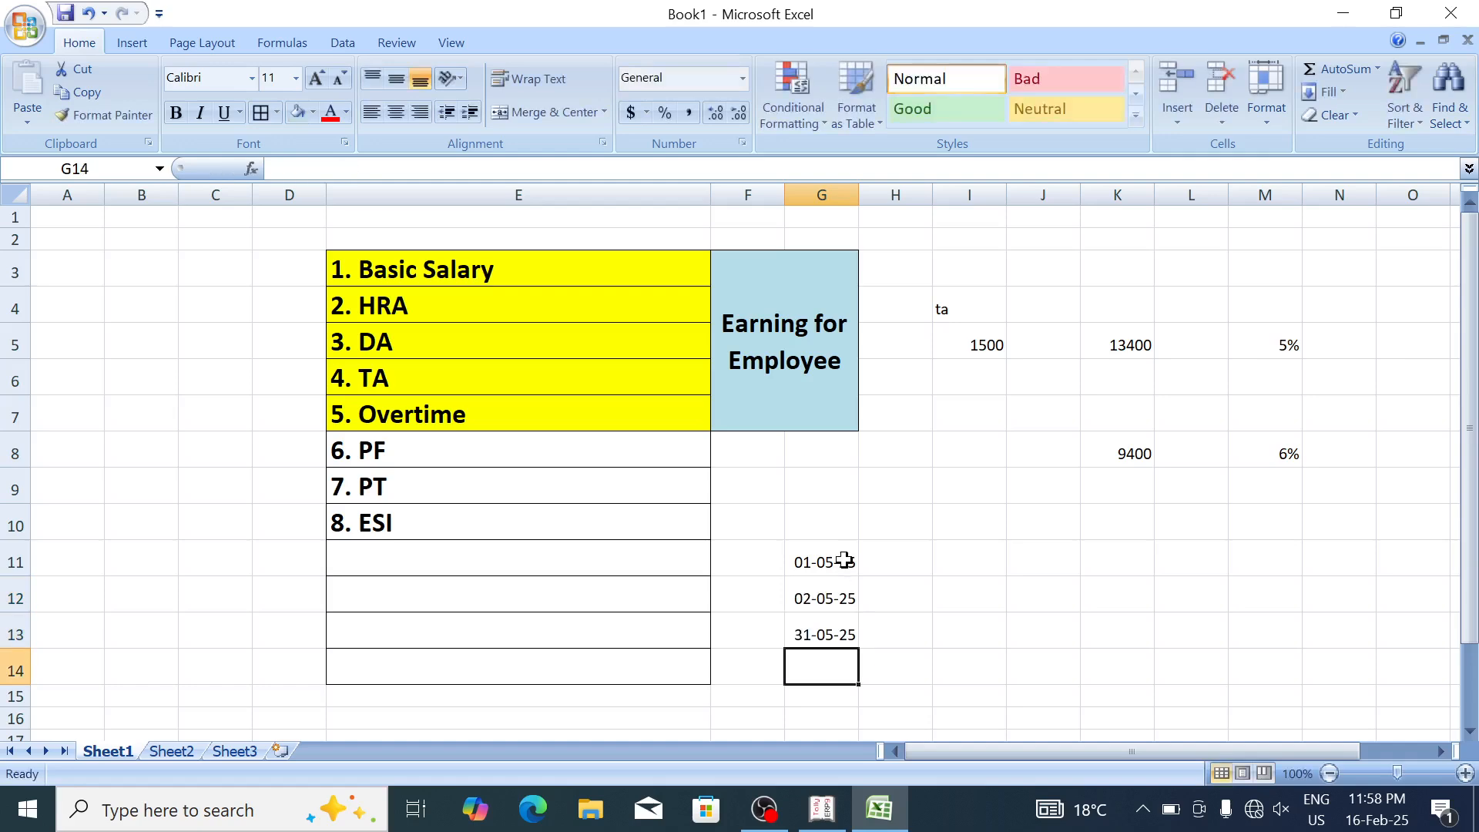
{"action": "left_click_drag", "start_coordinate": [829, 556], "coordinate": [843, 626]}
{"action": "key", "text": "alt+Tab"}
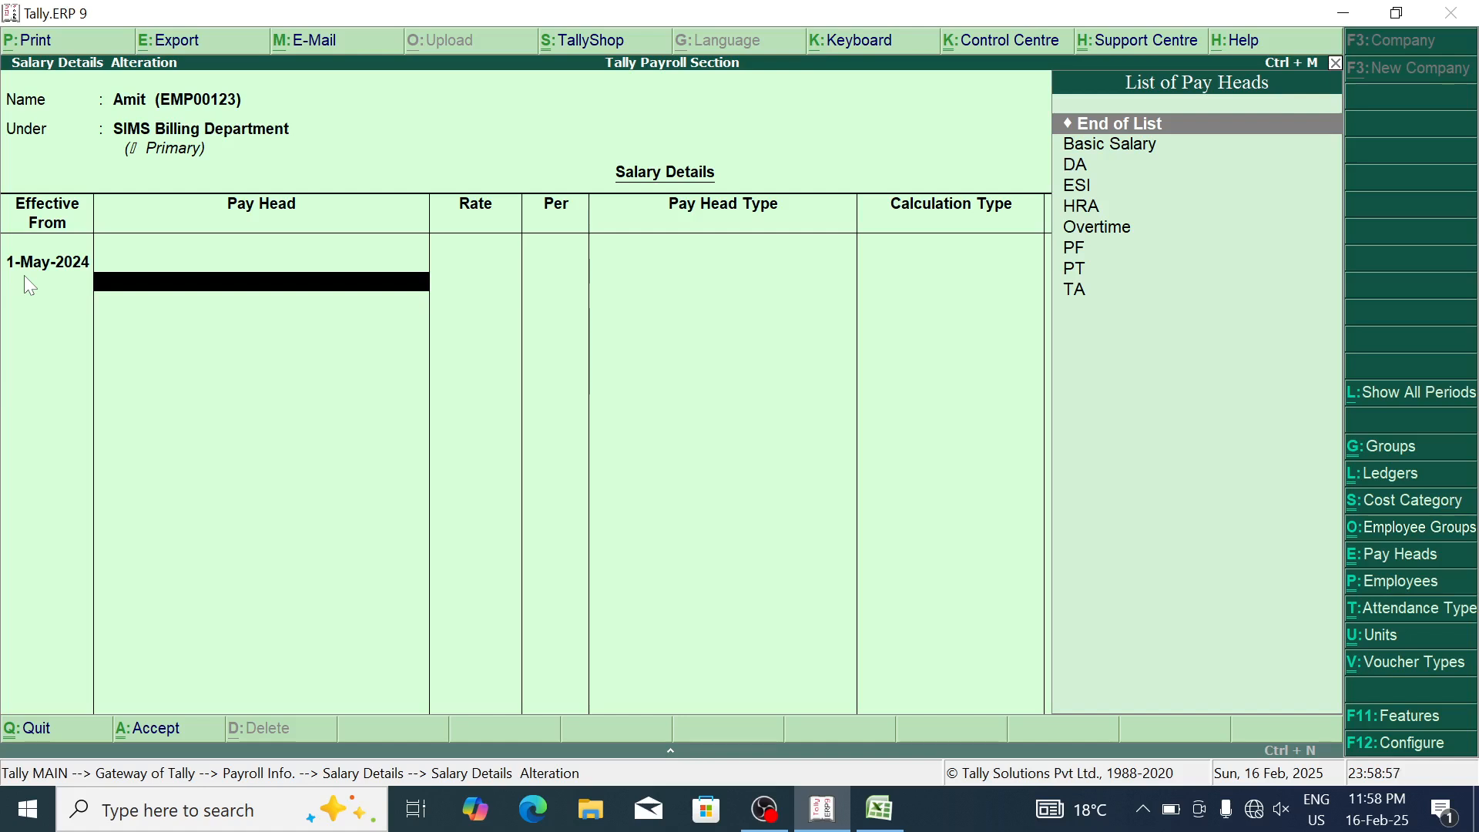
Step: Change the salary effective-from date to 1-Apr-2024
{"action": "key", "text": "BackSpace"}
{"action": "type", "text": "1-4"}
{"action": "key", "text": "Return"}
Step: Review the May dates in G11:G13, then retype 15 as Tally's effective-from date
{"action": "key", "text": "alt+Tab"}
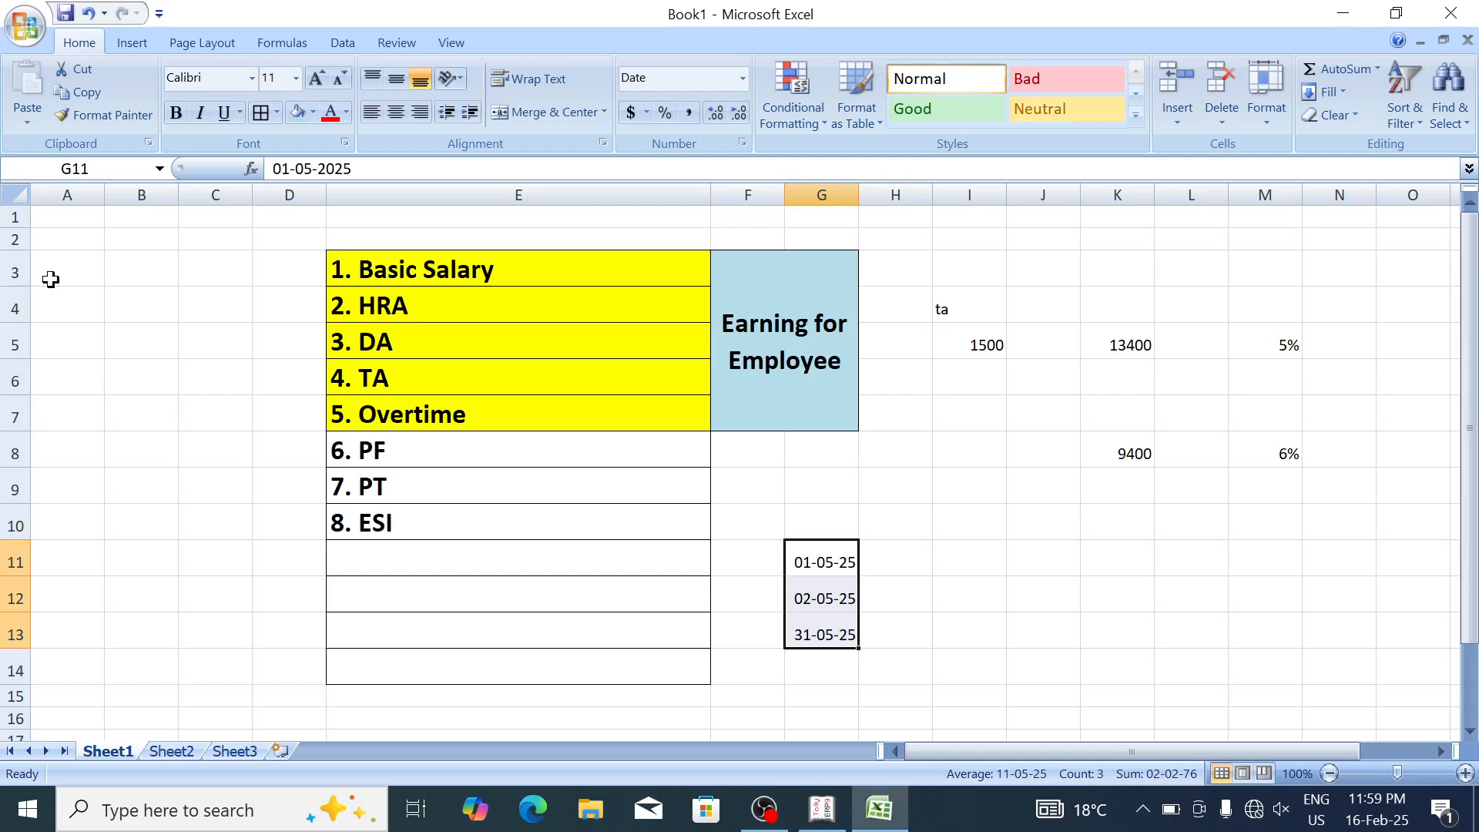
{"action": "left_click_drag", "start_coordinate": [824, 560], "coordinate": [826, 628]}
{"action": "key", "text": "alt+Tab"}
{"action": "key", "text": "BackSpace"}
{"action": "type", "text": "15"}
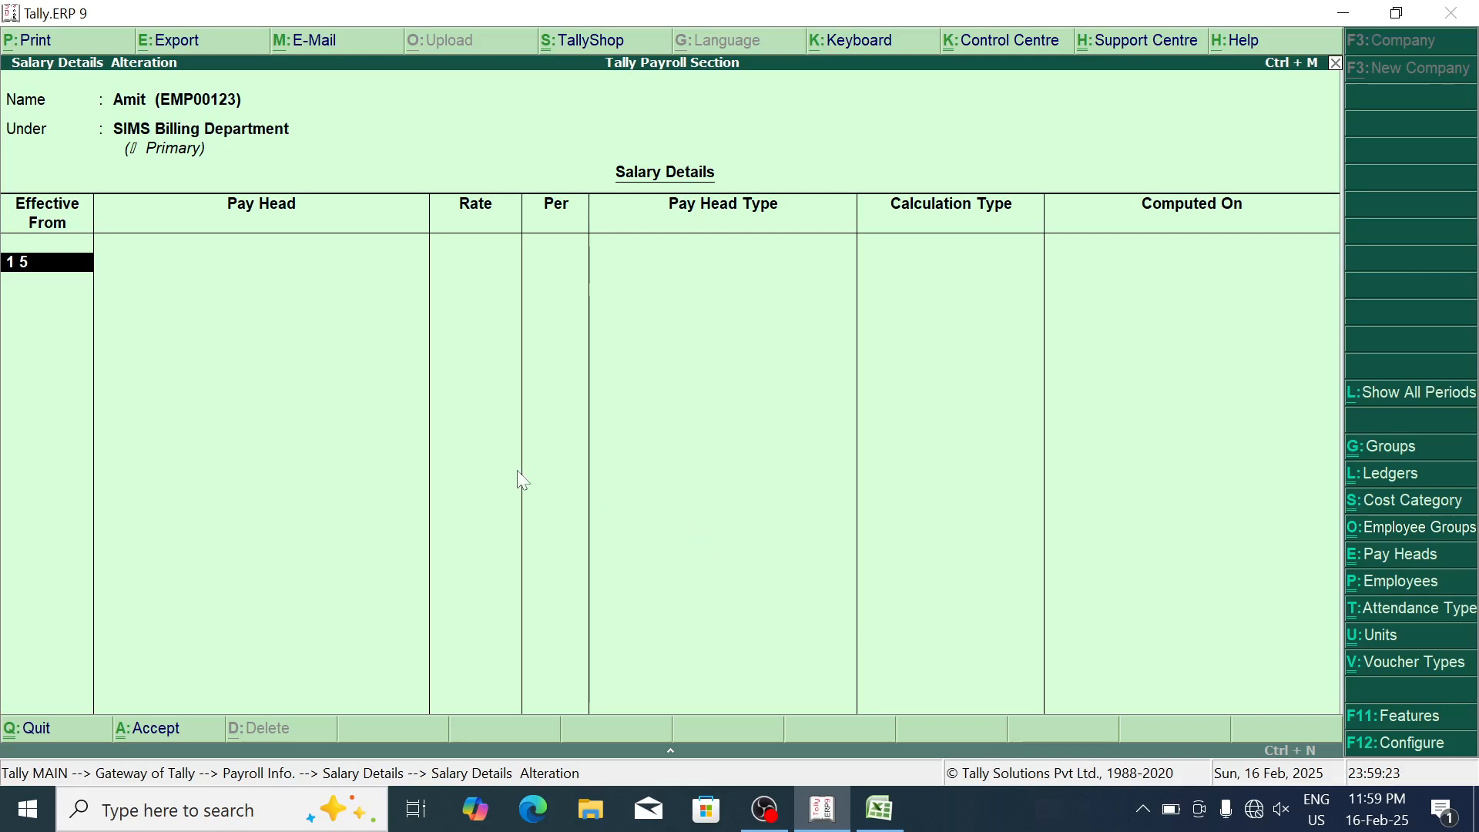
Step: Keep 1-May-2024 and add Basic Salary 17,000, DA, and ESI 180
{"action": "key", "text": "Return"}
{"action": "key", "text": "Down"}
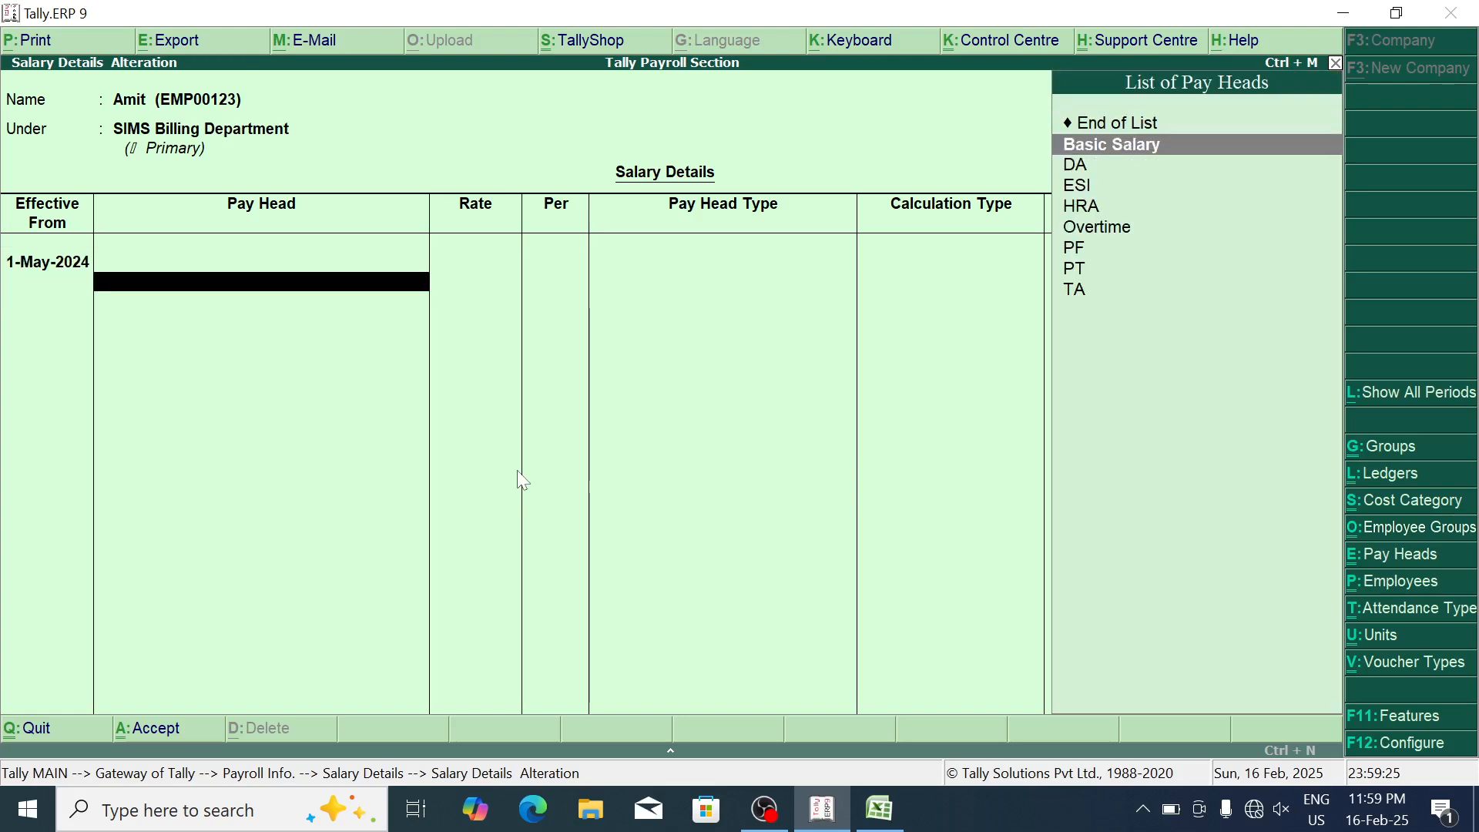
{"action": "key", "text": "Return"}
{"action": "type", "text": "17000"}
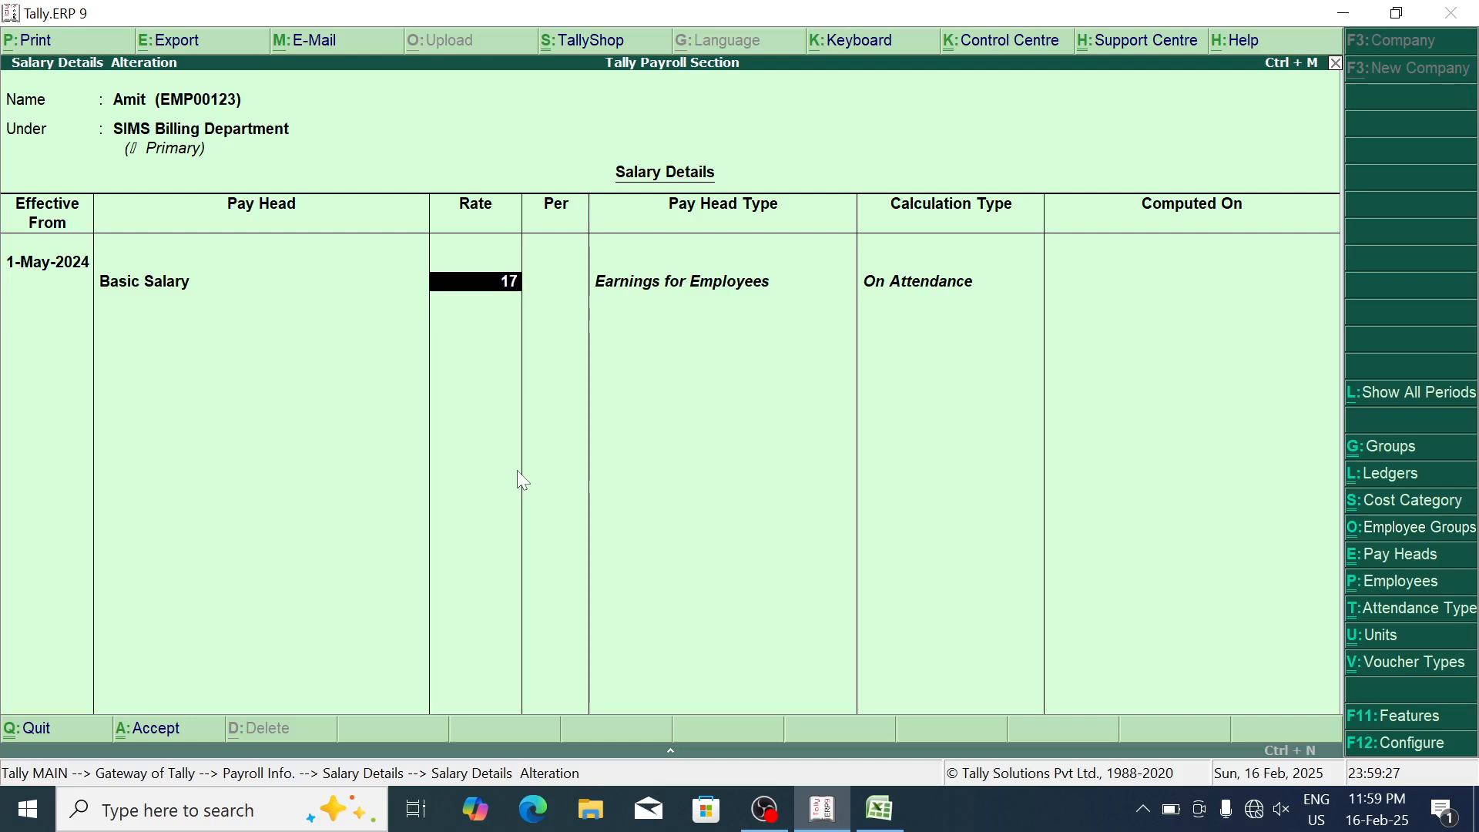
{"action": "key", "text": "Return"}
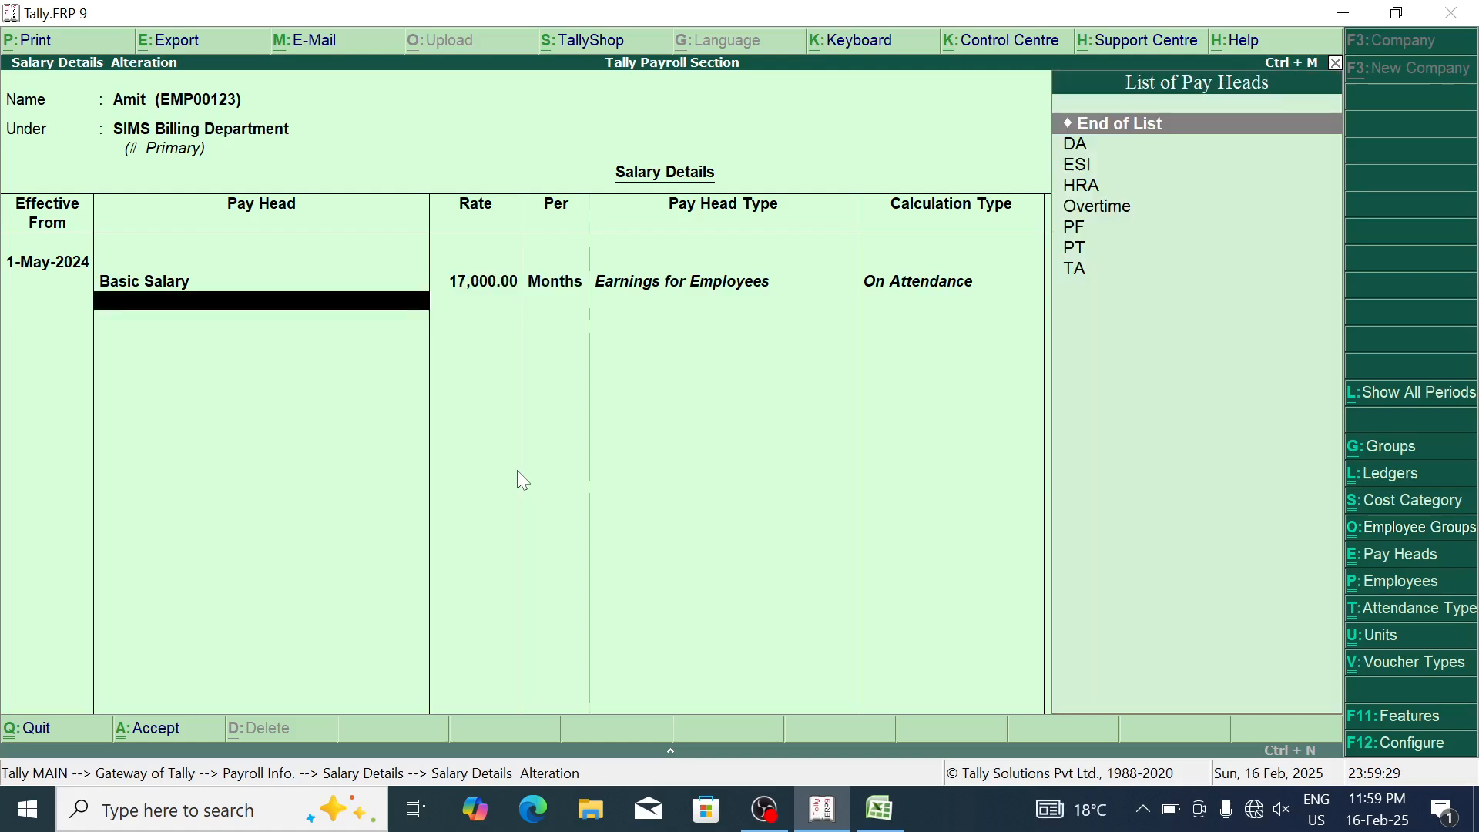
{"action": "key", "text": "Down"}
{"action": "key", "text": "Return"}
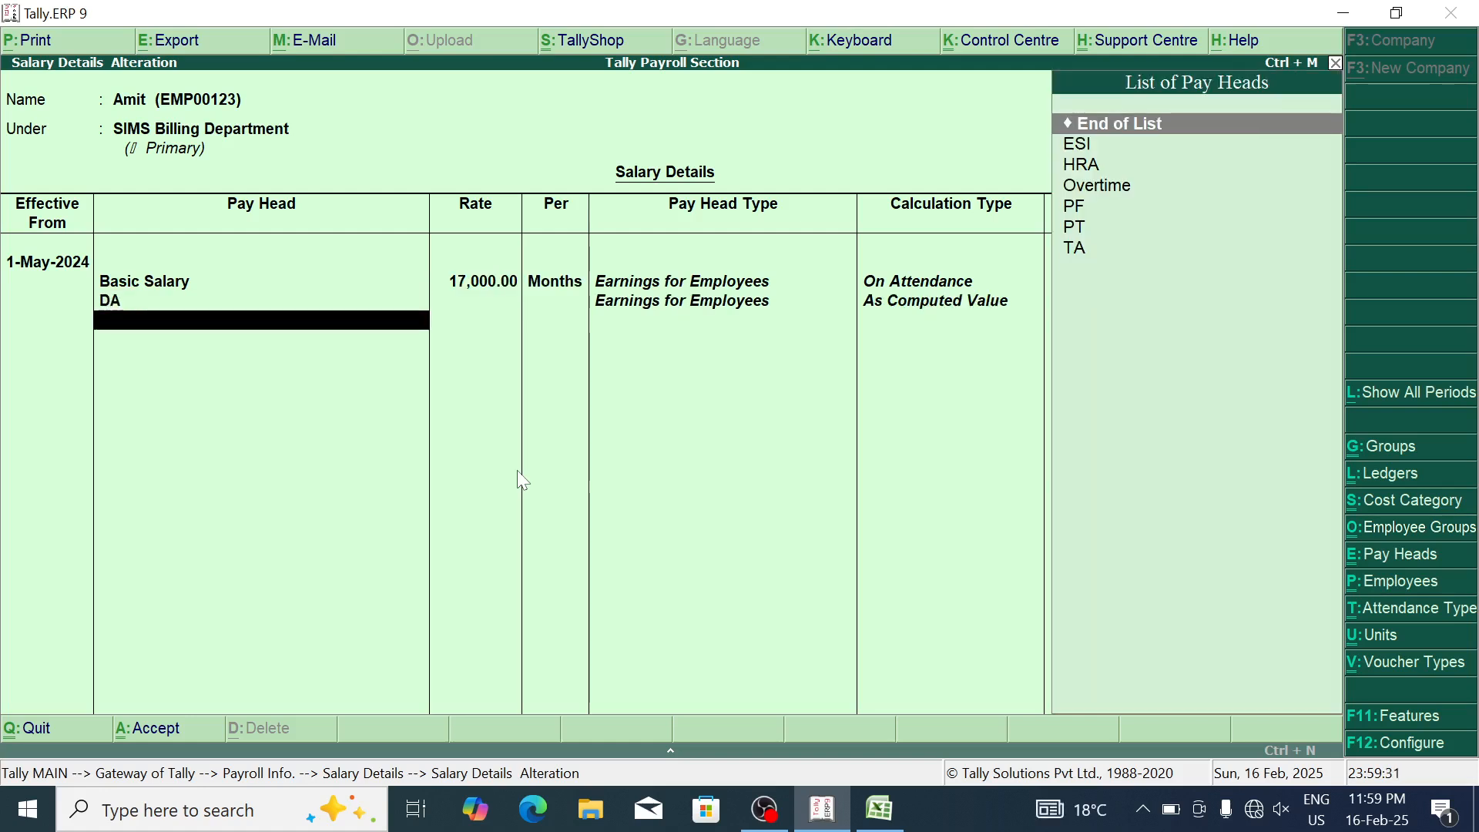
{"action": "key", "text": "Down"}
{"action": "key", "text": "Return"}
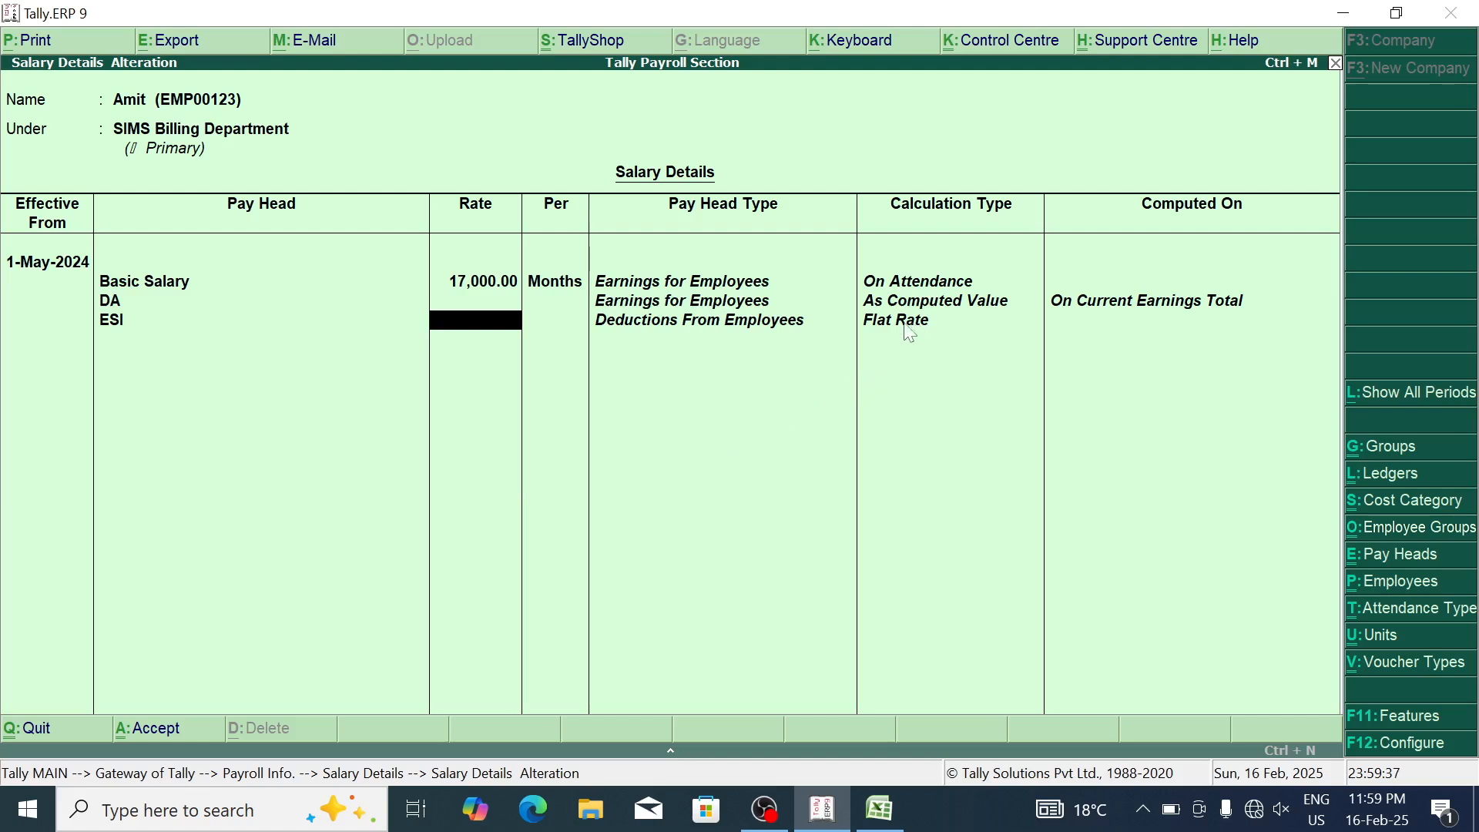
{"action": "type", "text": "180"}
{"action": "key", "text": "Return"}
{"action": "key", "text": "Return"}
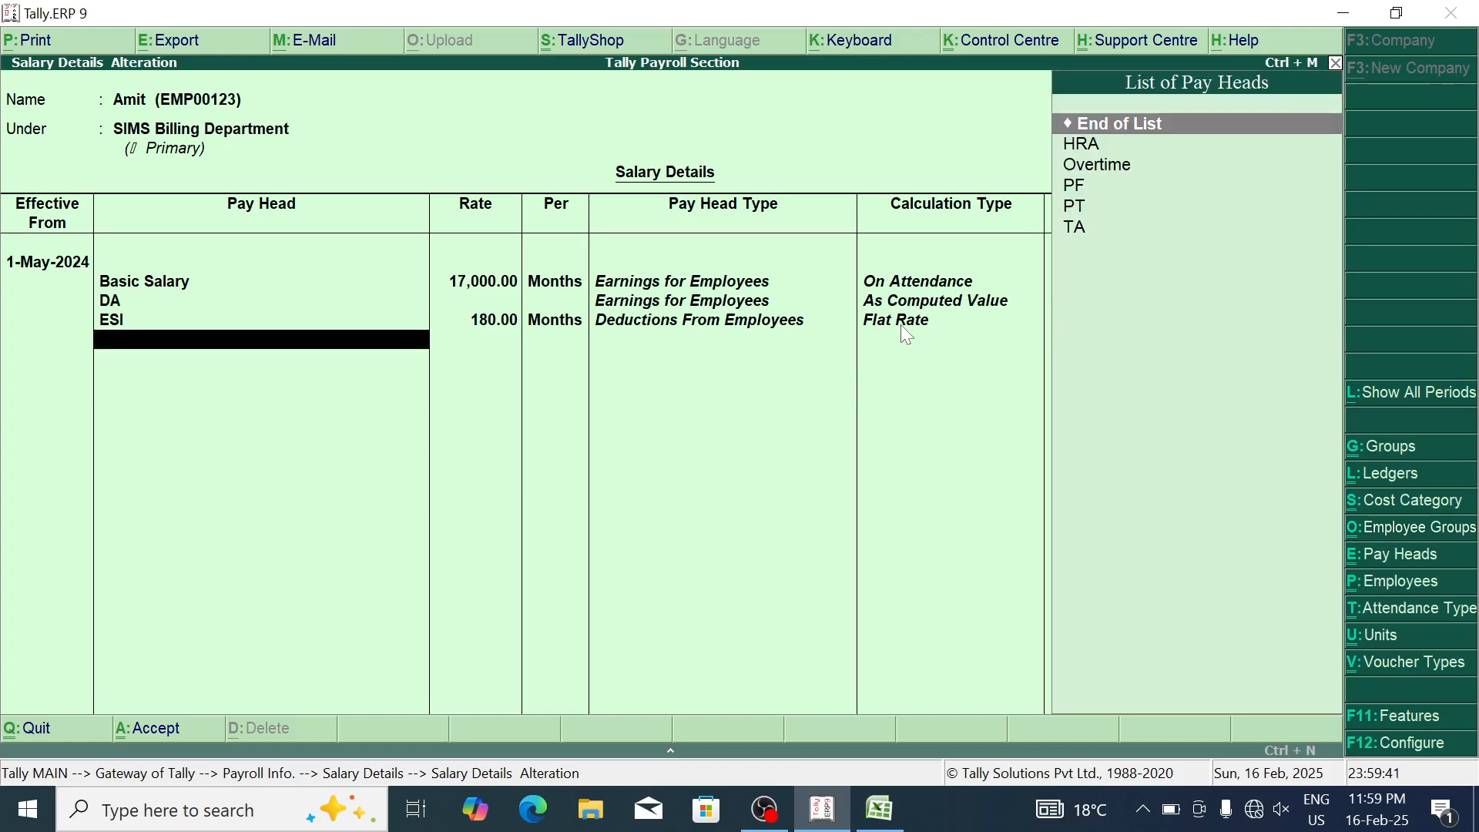
Step: Add HRA, Overtime at 100 per hour, PF, PT and TA 1,500, then save
{"action": "key", "text": "Down"}
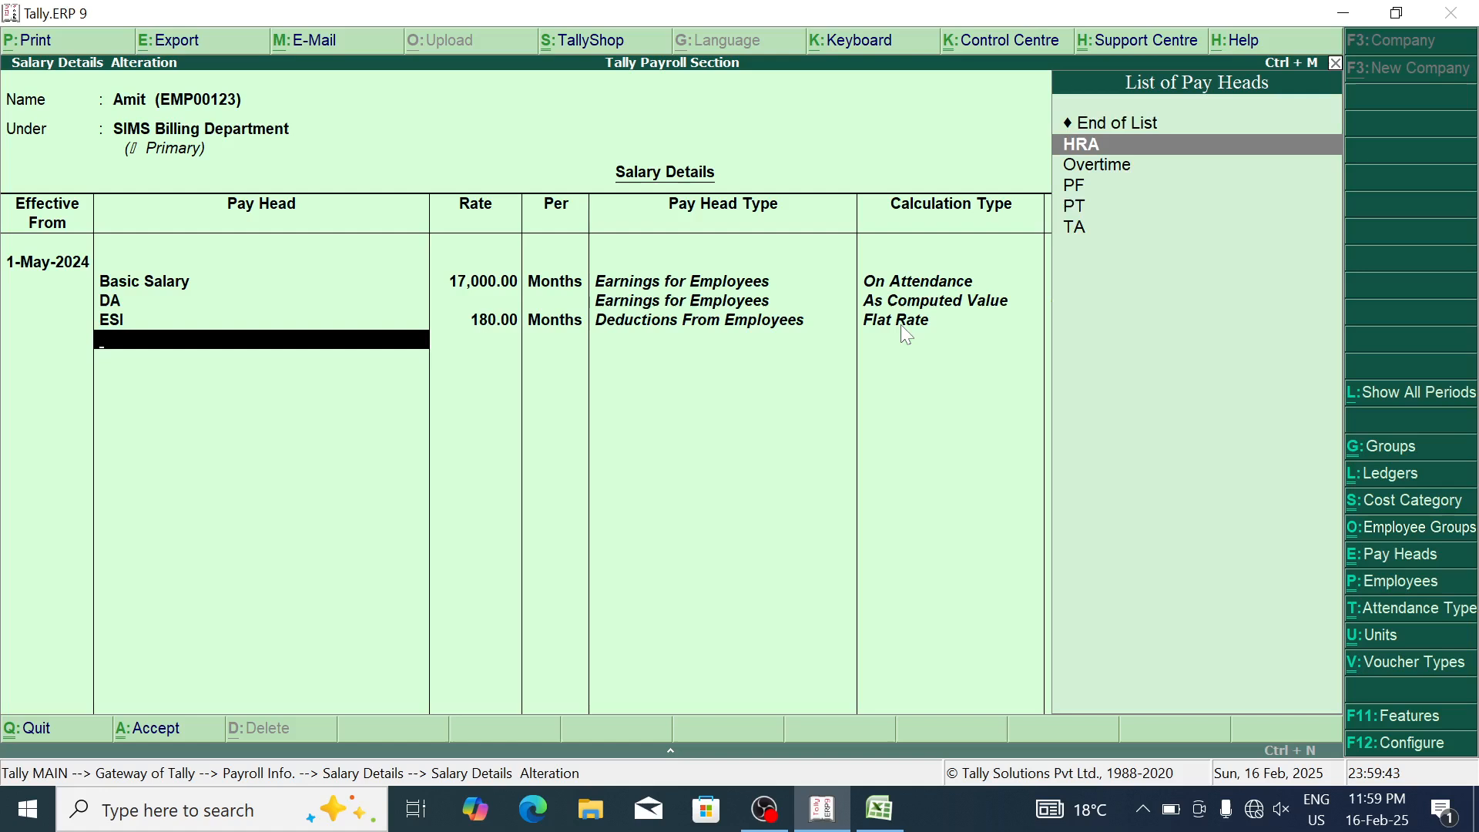
{"action": "key", "text": "Return"}
{"action": "key", "text": "Down"}
{"action": "key", "text": "Return"}
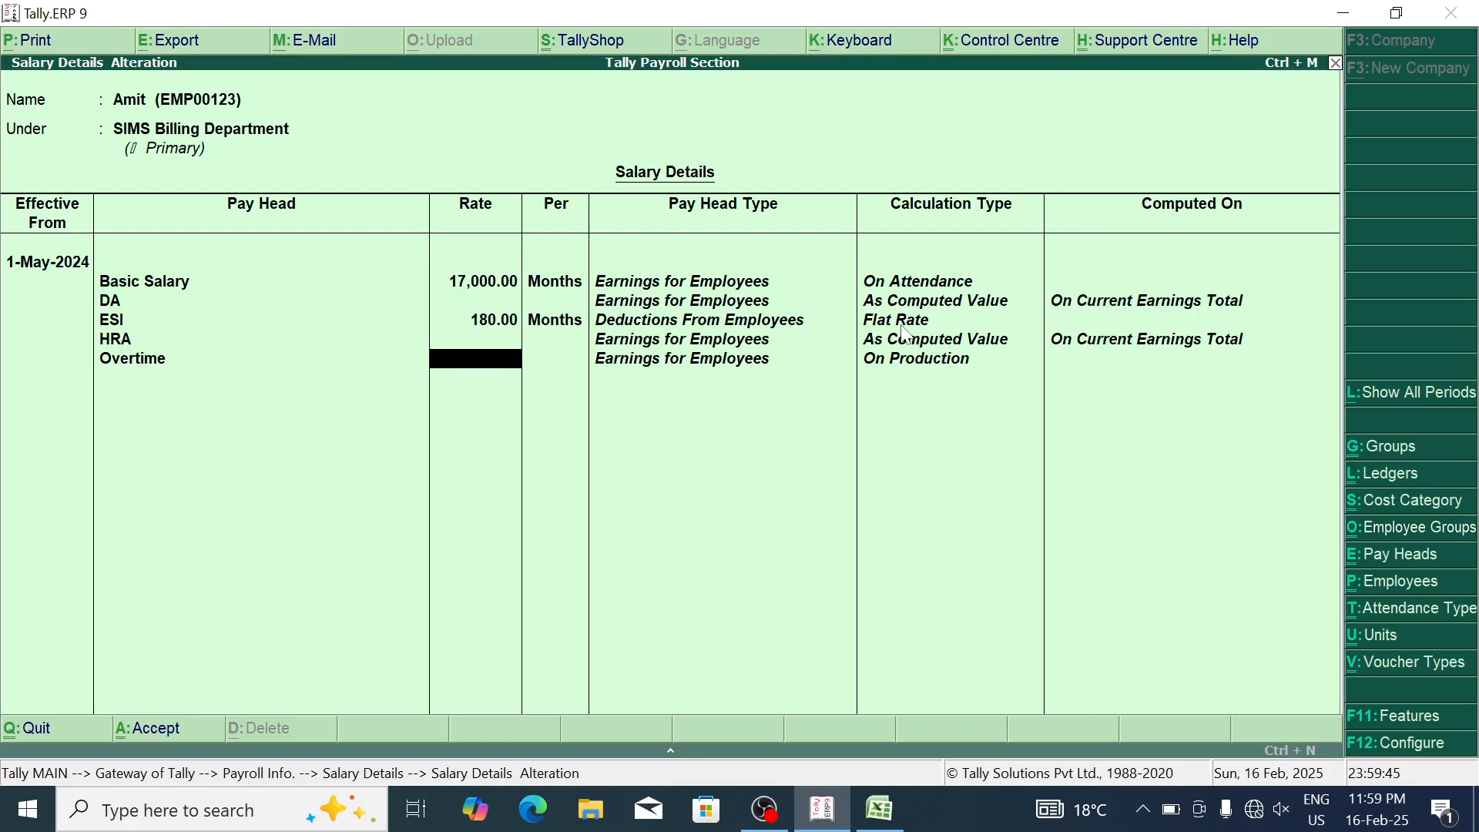
{"action": "type", "text": "100"}
{"action": "key", "text": "BackSpace"}
{"action": "key", "text": "BackSpace"}
{"action": "type", "text": "00"}
{"action": "key", "text": "Return"}
{"action": "key", "text": "Return"}
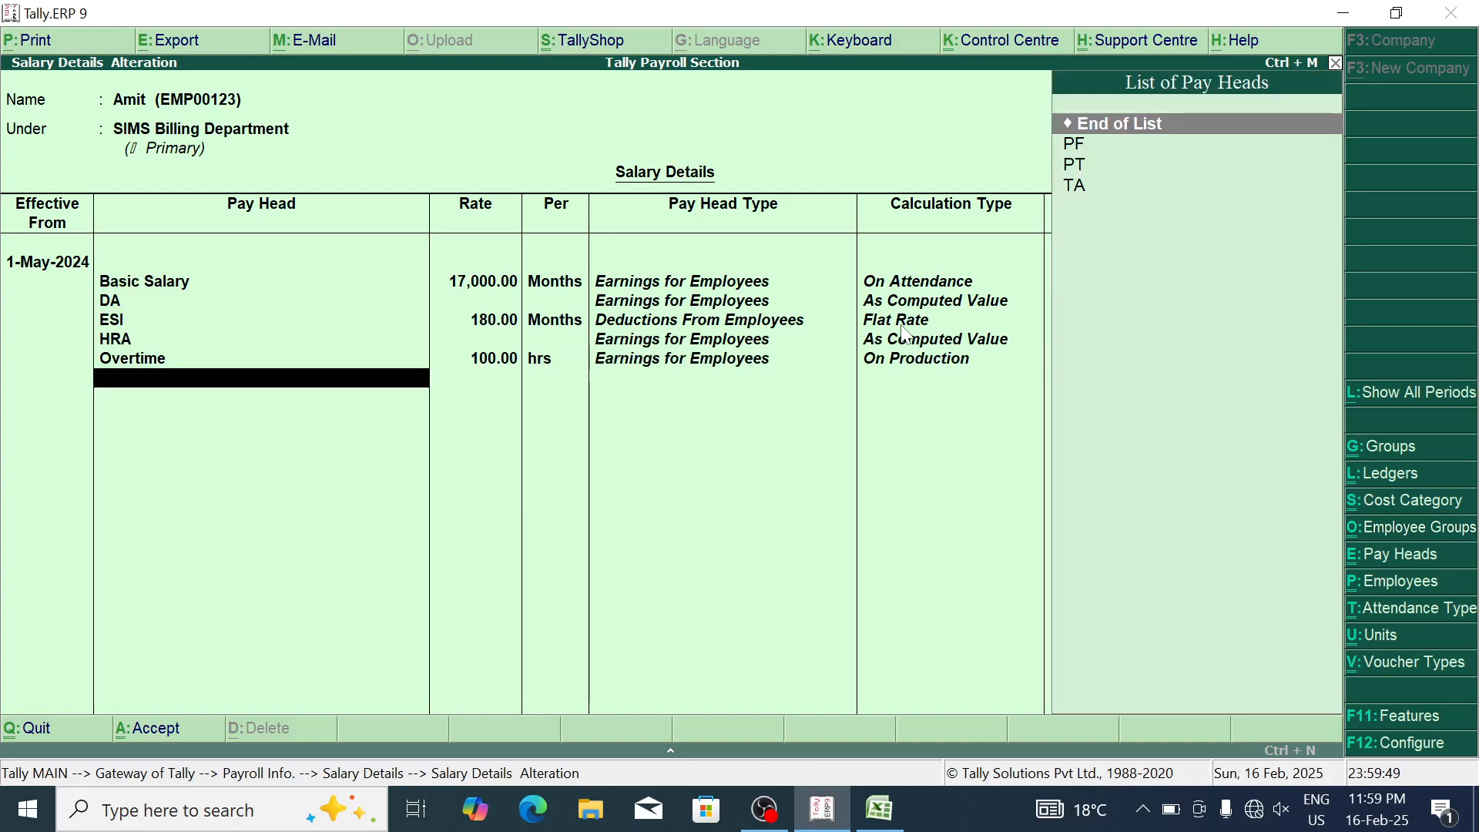
{"action": "key", "text": "Down"}
{"action": "key", "text": "Return"}
{"action": "key", "text": "Down"}
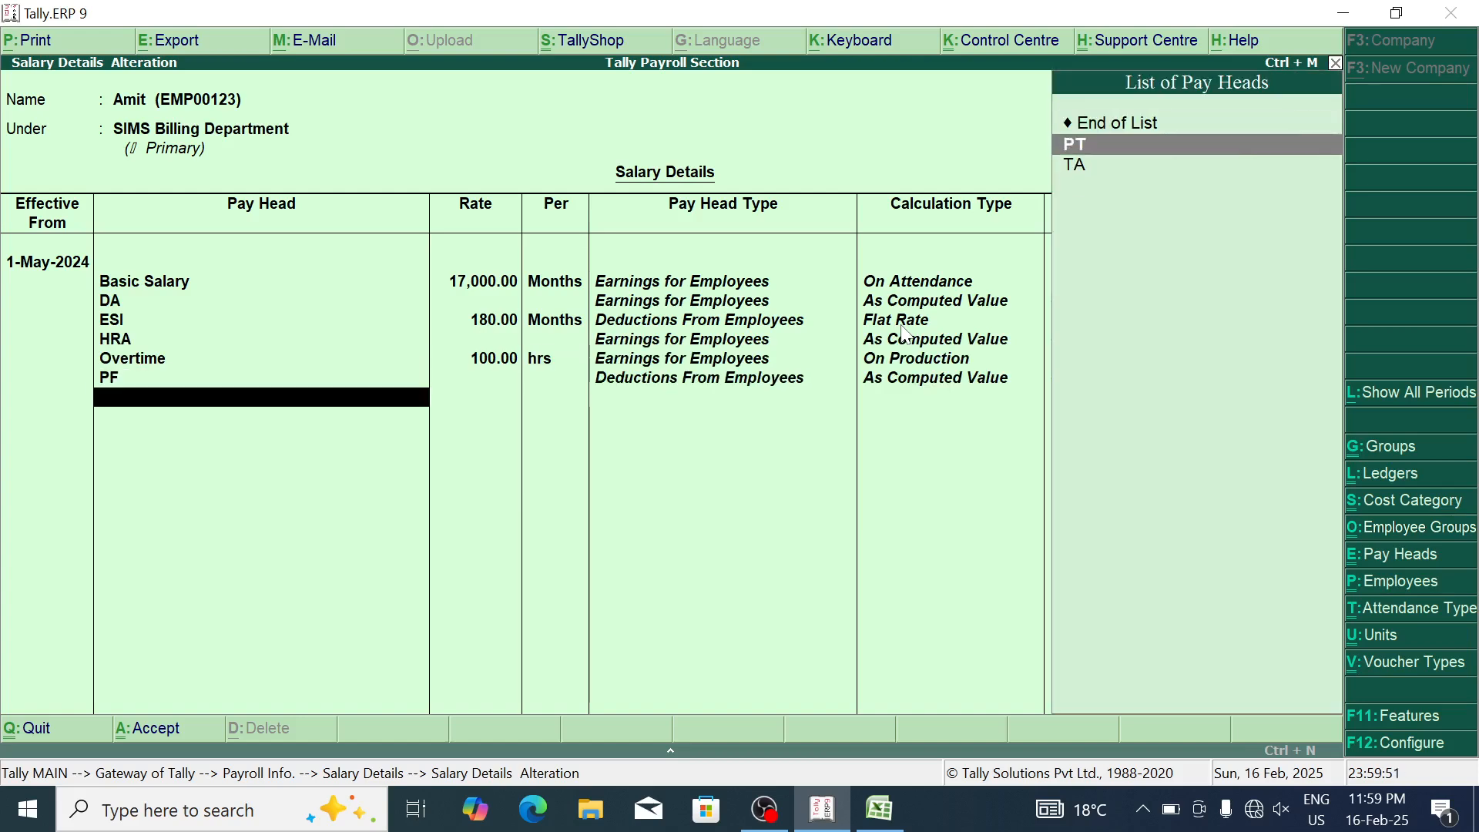
{"action": "key", "text": "Return"}
{"action": "key", "text": "Down"}
{"action": "key", "text": "Return"}
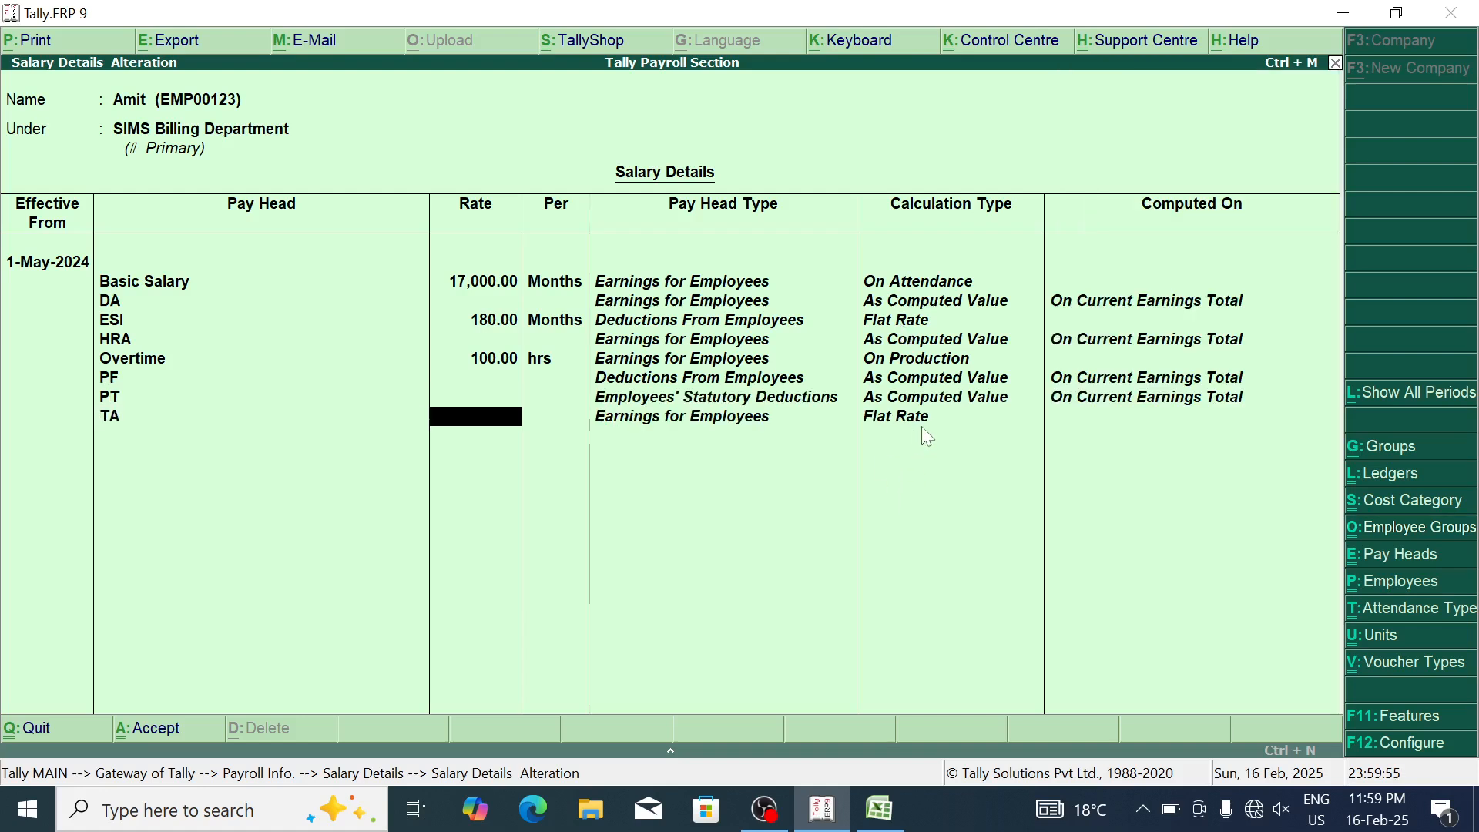
{"action": "type", "text": "1,500"}
{"action": "key", "text": "Return"}
{"action": "key", "text": "Return"}
{"action": "key", "text": "Return"}
Step: Start the RAMA Security employee's salary from 1-May-2024 with Basic Salary 9,000
{"action": "key", "text": "Return"}
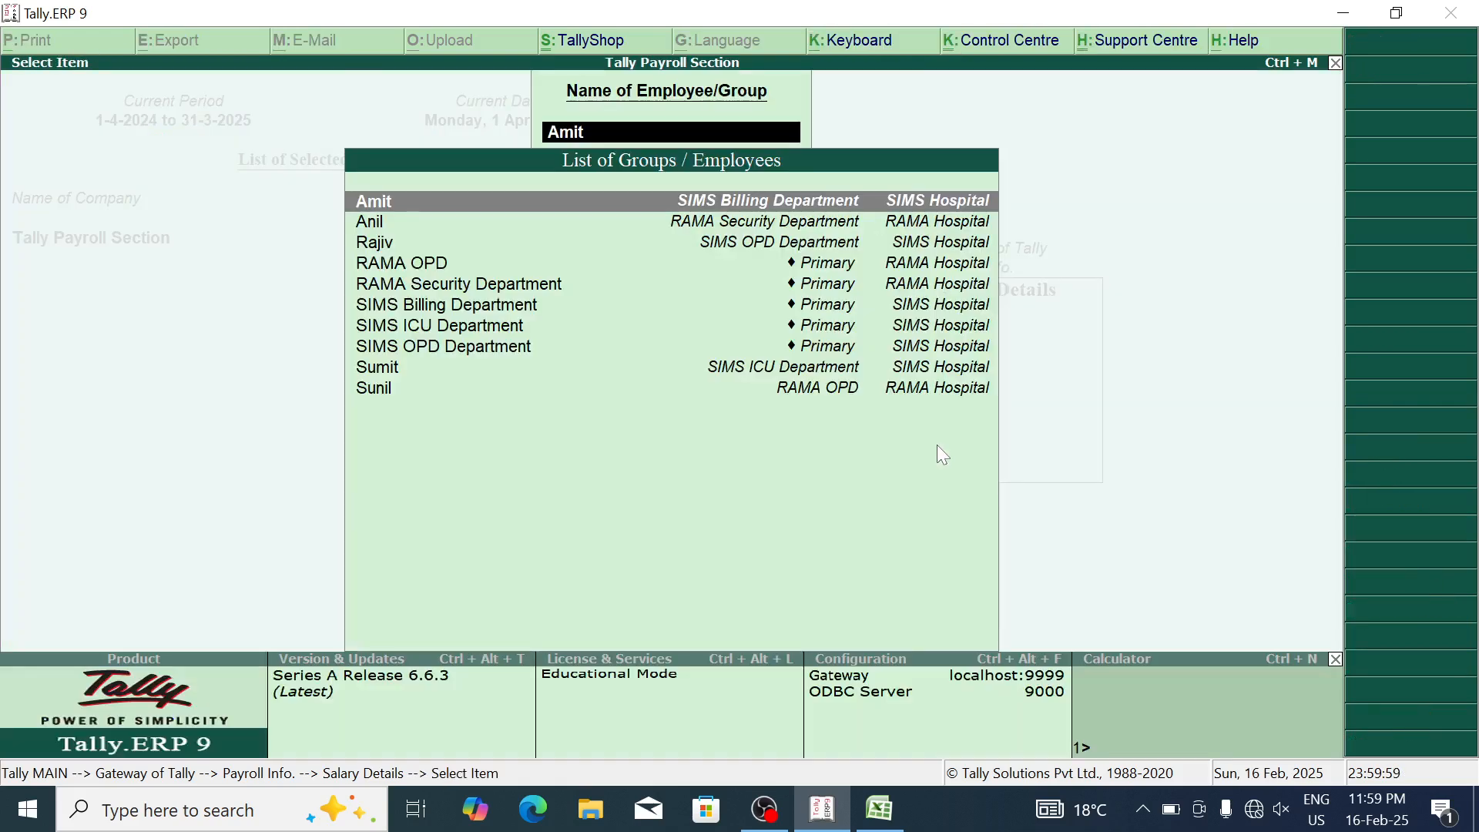
{"action": "key", "text": "Down"}
{"action": "key", "text": "Return"}
{"action": "type", "text": "1-5"}
{"action": "key", "text": "Return"}
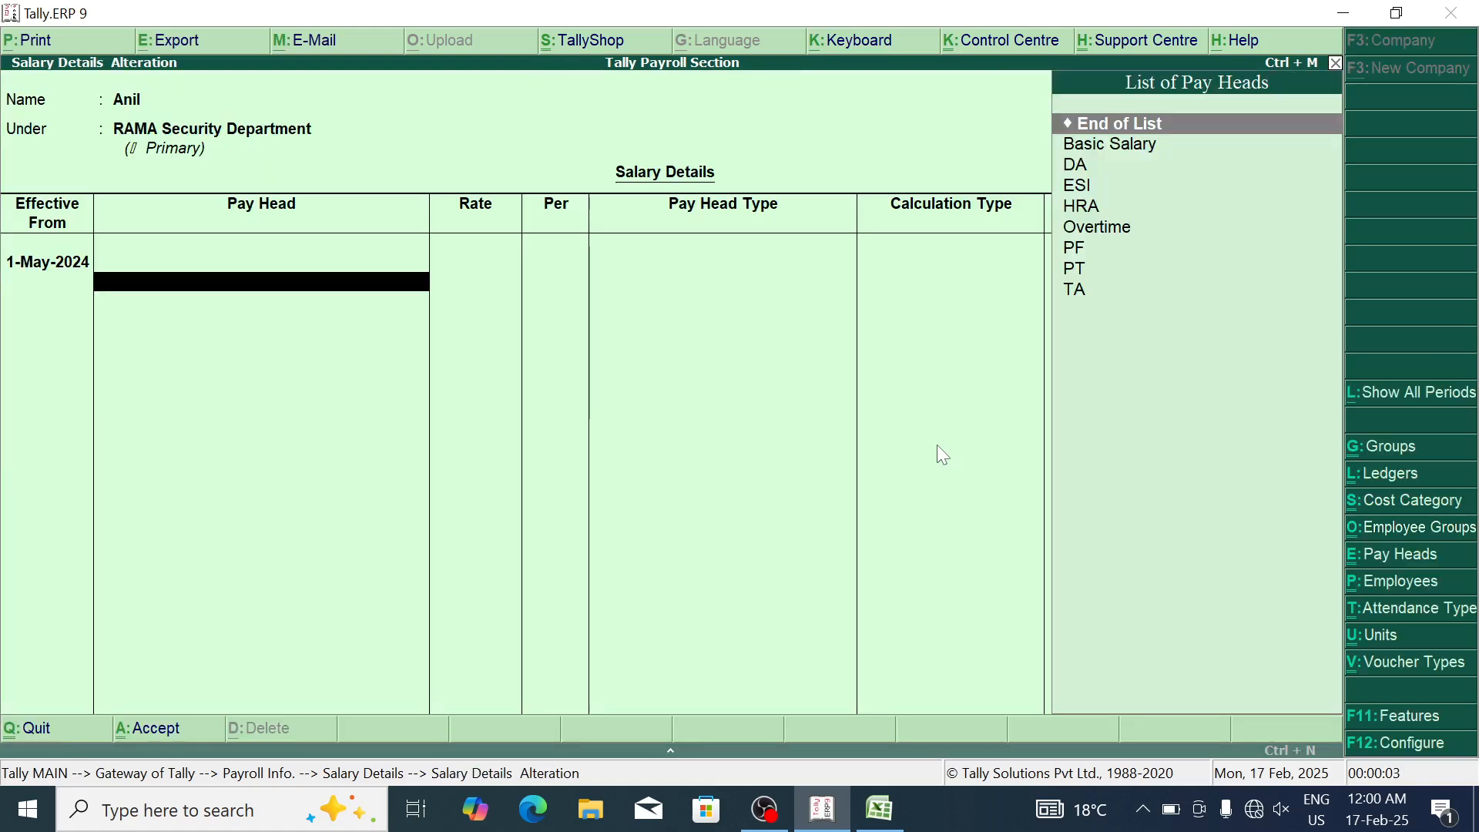
{"action": "key", "text": "Down"}
{"action": "key", "text": "Return"}
{"action": "type", "text": "1"}
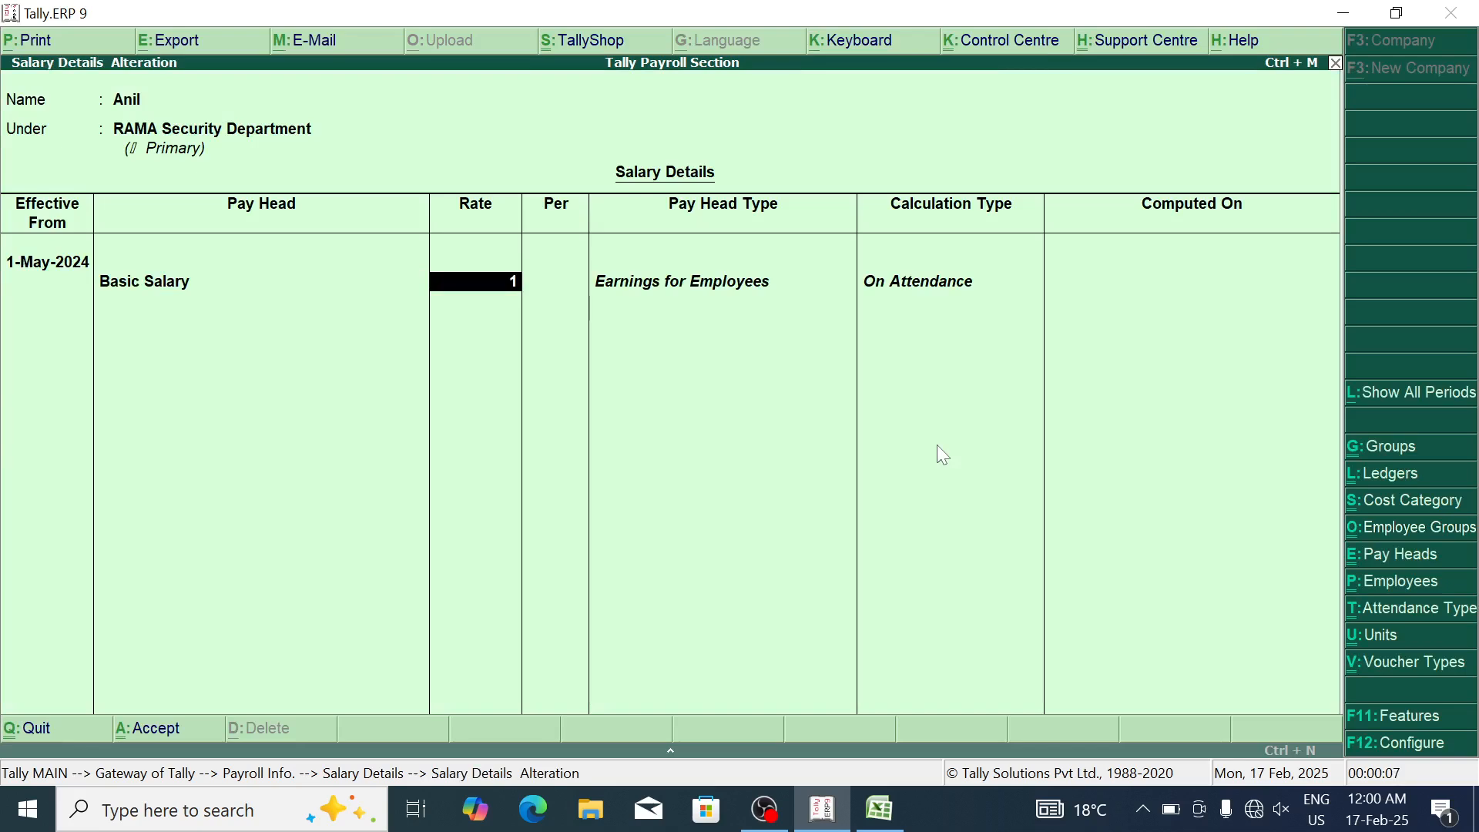
{"action": "key", "text": "BackSpace"}
{"action": "type", "text": "9000"}
{"action": "key", "text": "Return"}
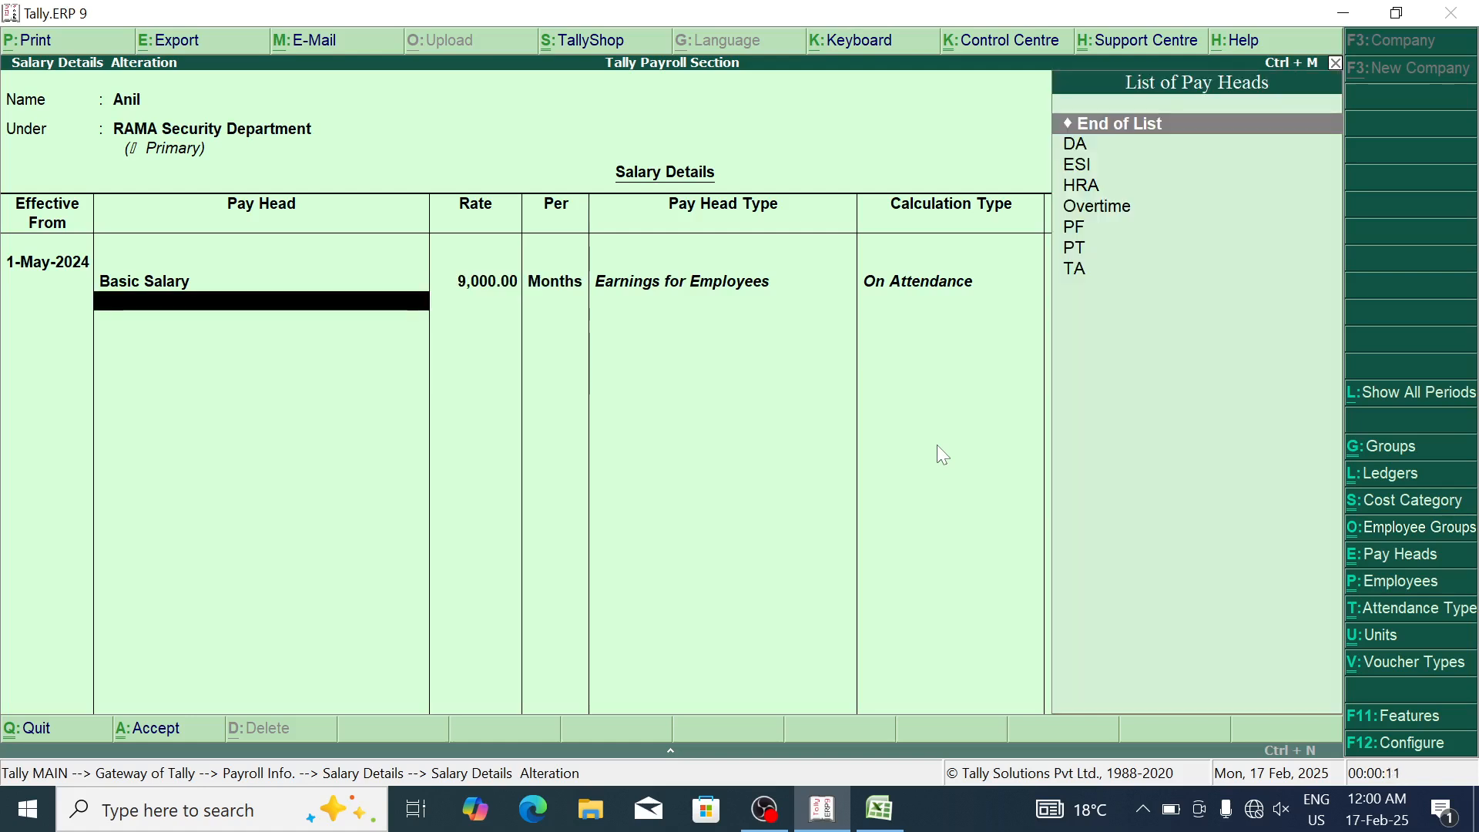
Step: Add DA and ESI at 180 as pay heads
{"action": "key", "text": "Down"}
{"action": "key", "text": "Return"}
{"action": "key", "text": "Down"}
{"action": "key", "text": "Return"}
{"action": "type", "text": "180"}
{"action": "key", "text": "Return"}
{"action": "key", "text": "BackSpace"}
{"action": "key", "text": "BackSpace"}
{"action": "key", "text": "Return"}
Step: Add HRA and Overtime at 110 hrs
{"action": "key", "text": "Down"}
{"action": "key", "text": "Return"}
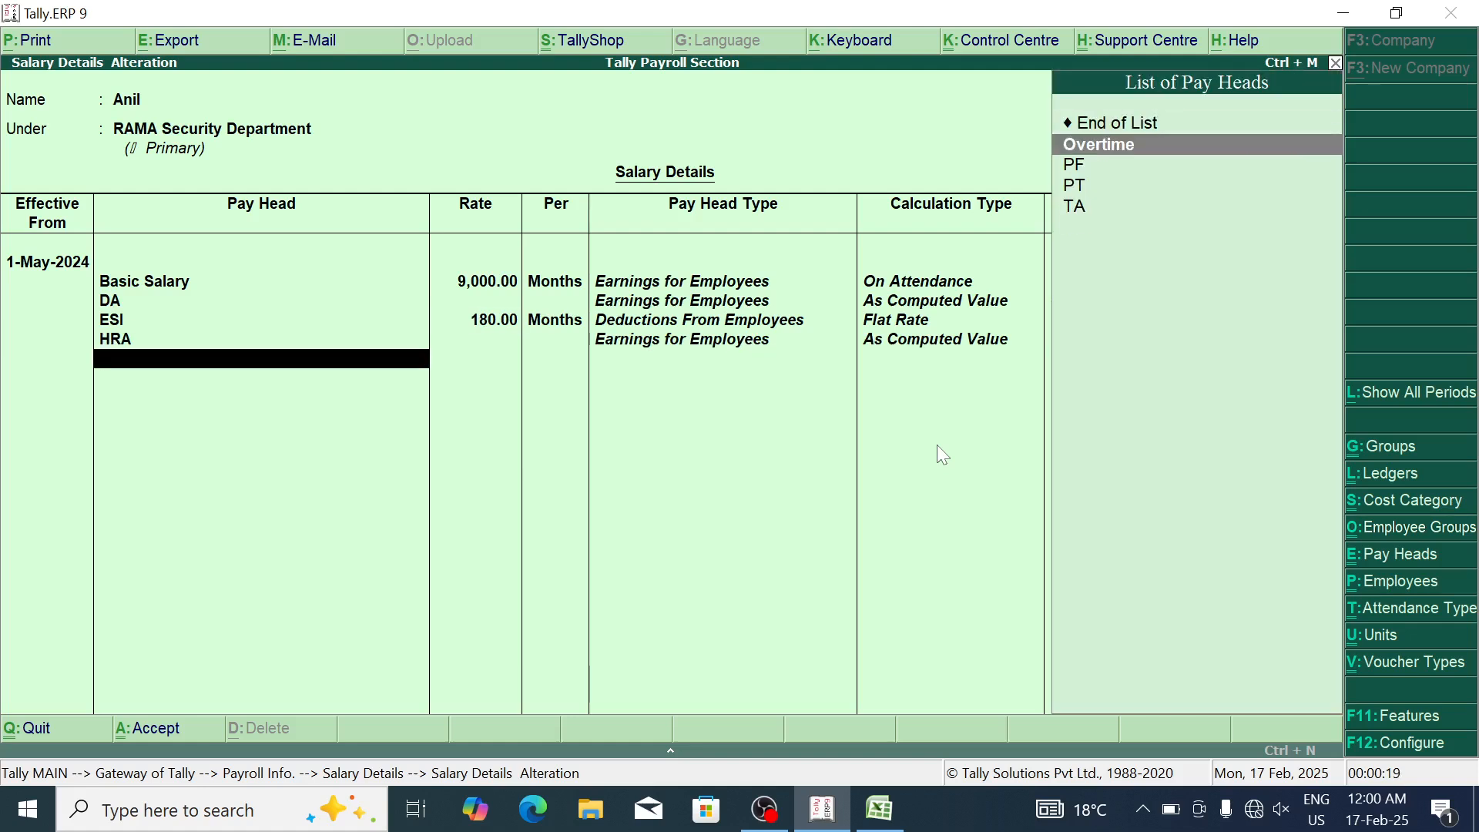
{"action": "key", "text": "Down"}
{"action": "key", "text": "Return"}
{"action": "type", "text": "110"}
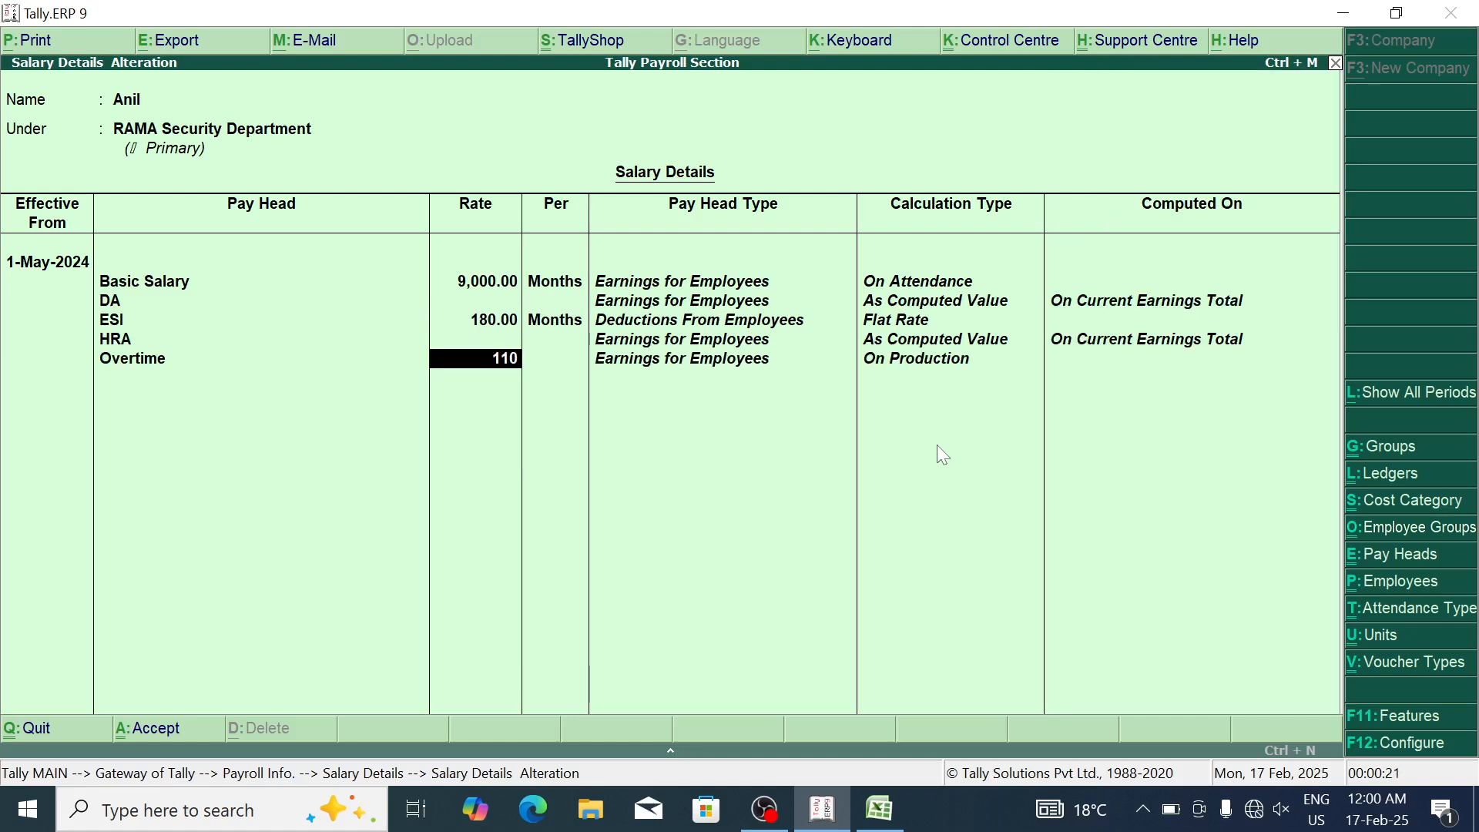
{"action": "key", "text": "Return"}
Step: Add PF, PT and TA 1,500, save, and move to the SIMS OPD employee
{"action": "key", "text": "Return"}
{"action": "key", "text": "Down"}
{"action": "key", "text": "Return"}
{"action": "key", "text": "Down"}
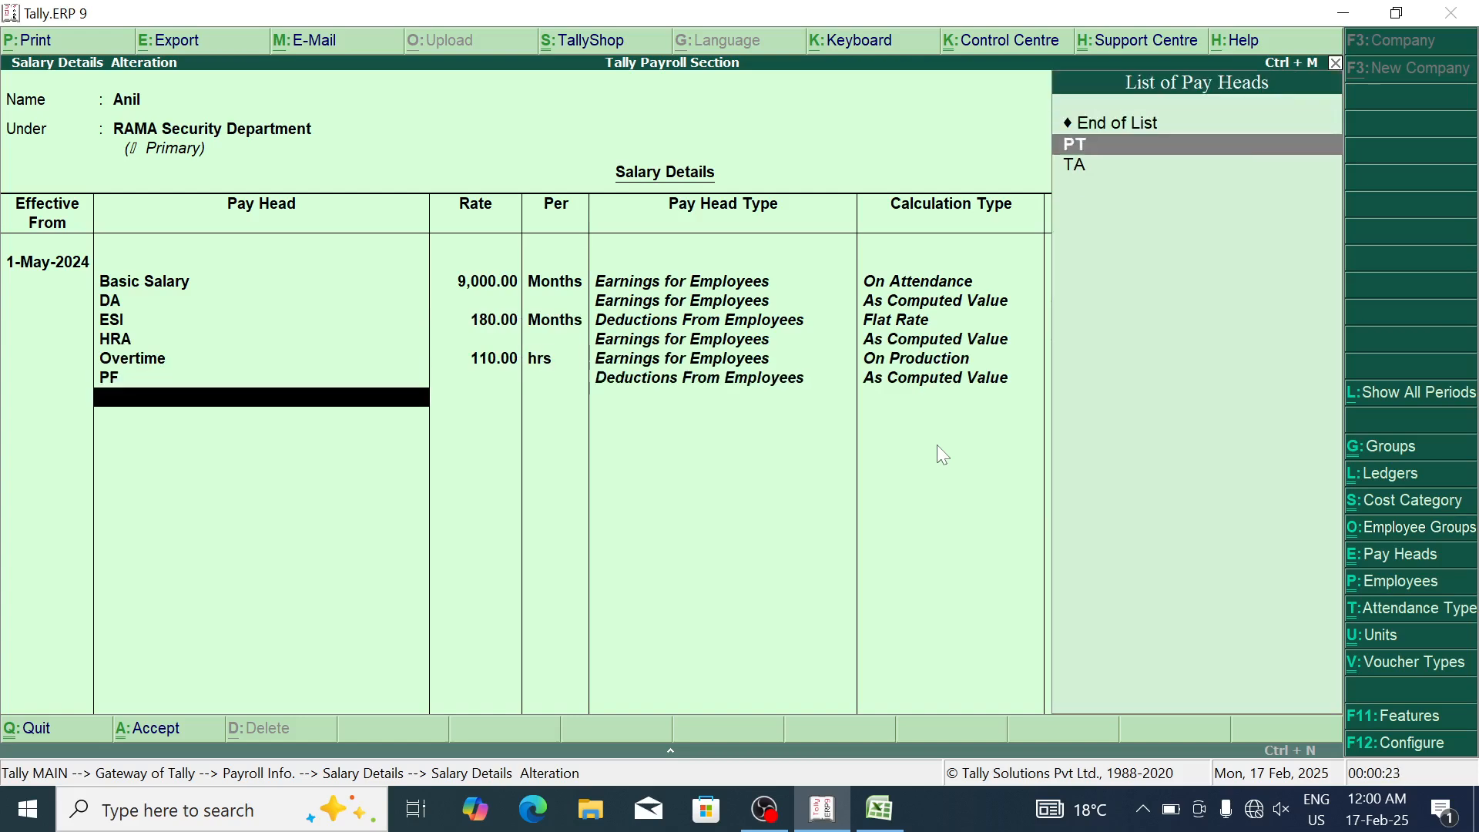
{"action": "key", "text": "Return"}
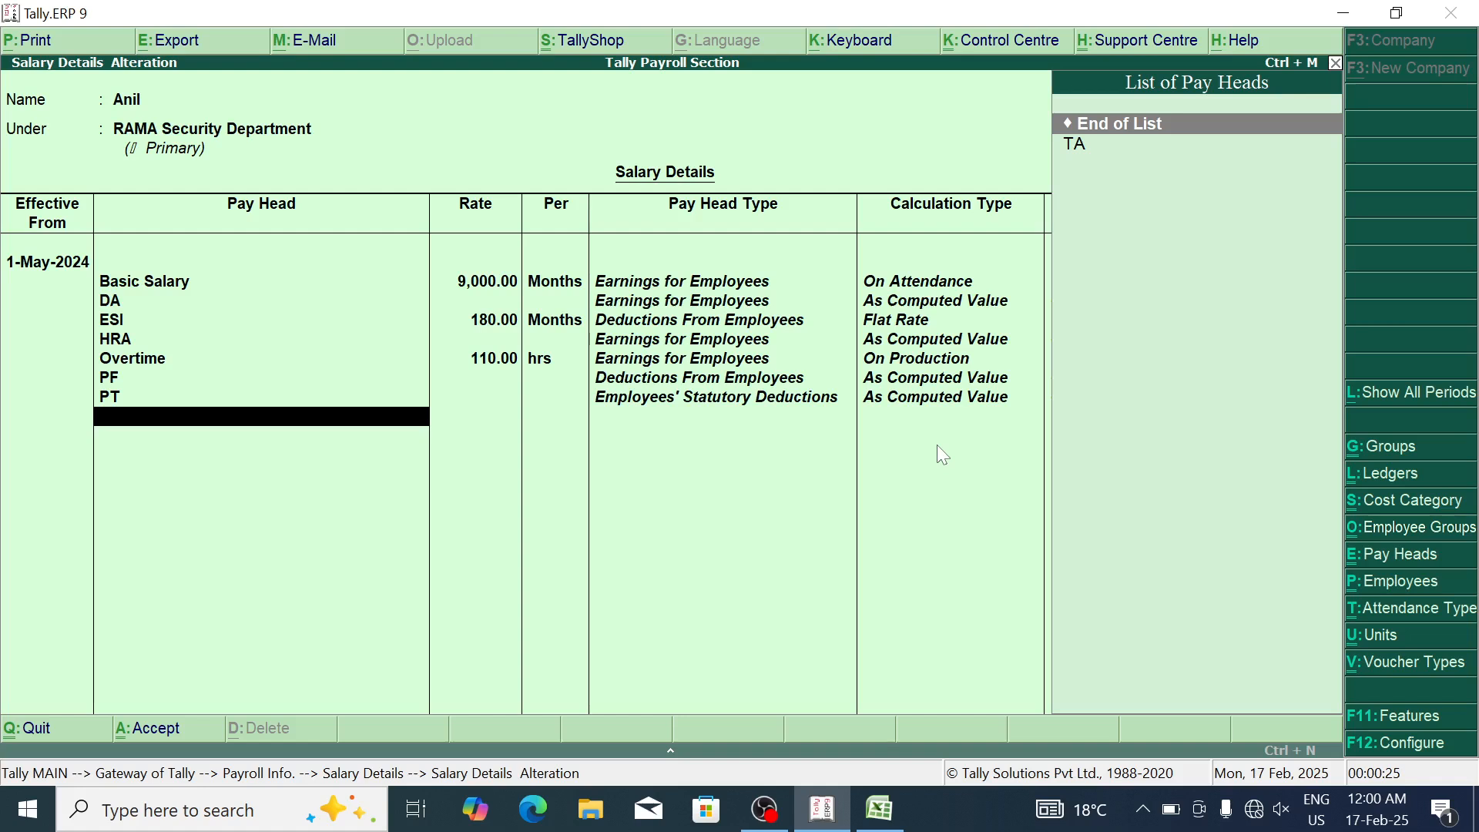
{"action": "key", "text": "Down"}
{"action": "key", "text": "Return"}
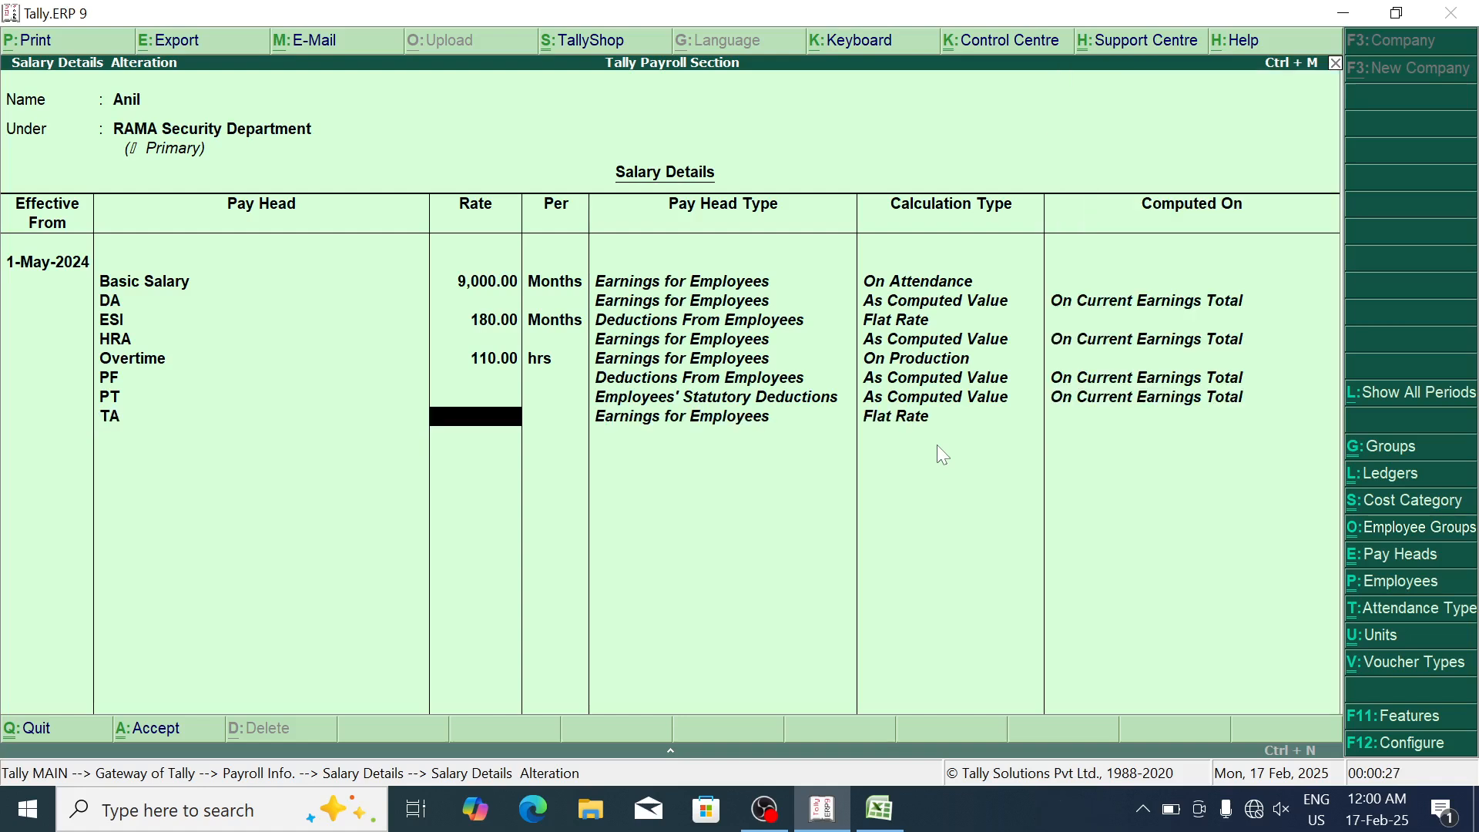
{"action": "type", "text": "1,500"}
{"action": "key", "text": "Return"}
{"action": "key", "text": "Return"}
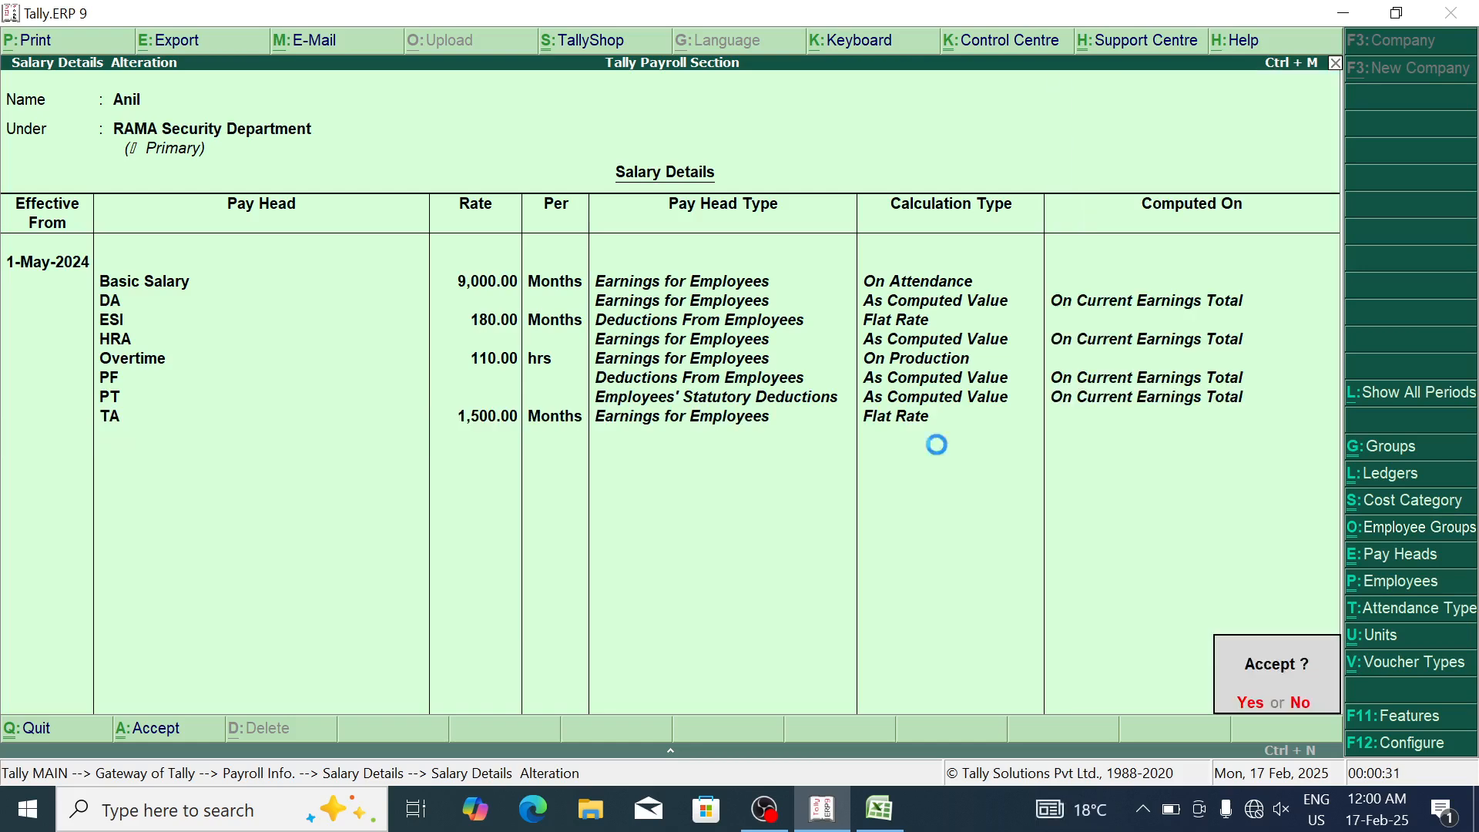
{"action": "key", "text": "ctrl+a"}
{"action": "key", "text": "Down"}
Step: Set the SIMS OPD employee's salary effective 1-May-2024 with Basic Salary 21,000
{"action": "key", "text": "Return"}
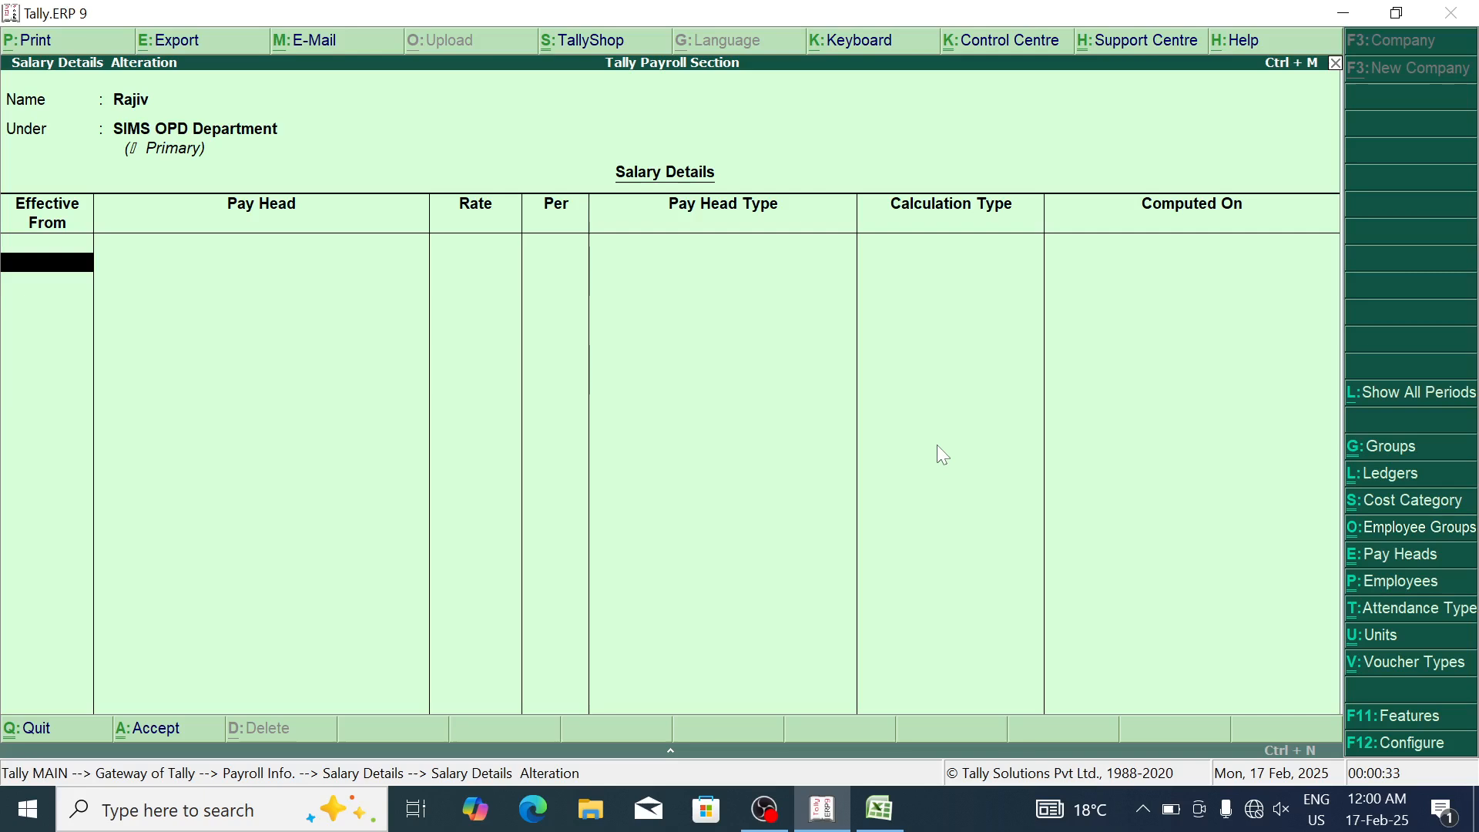
{"action": "type", "text": "14"}
{"action": "key", "text": "BackSpace"}
{"action": "type", "text": "5"}
{"action": "key", "text": "Return"}
{"action": "key", "text": "Down"}
{"action": "key", "text": "Return"}
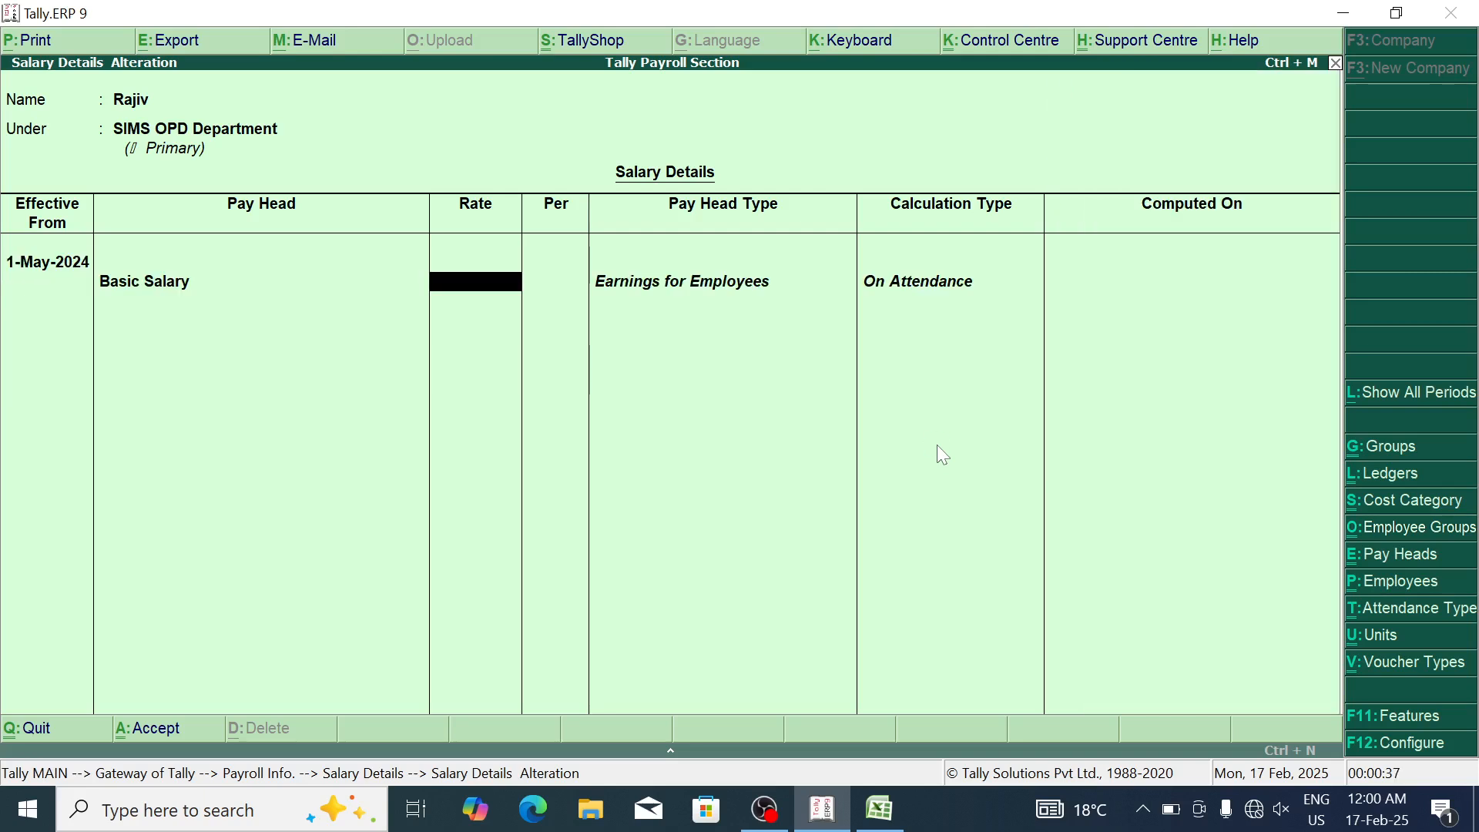
{"action": "type", "text": "21000"}
{"action": "key", "text": "Return"}
Step: Add DA, ESI at 180 and HRA as pay heads
{"action": "key", "text": "Return"}
{"action": "key", "text": "Down"}
{"action": "key", "text": "Return"}
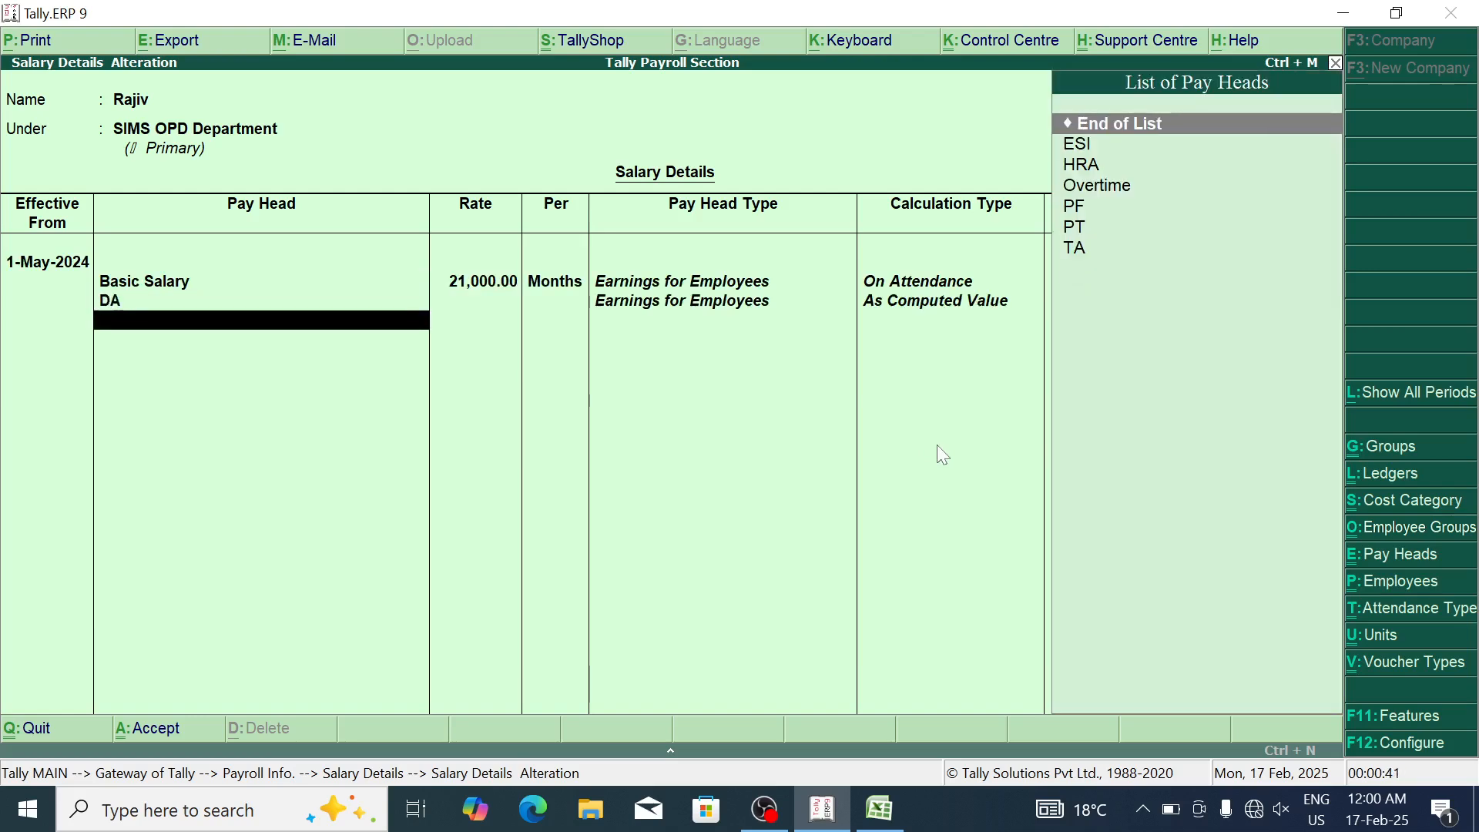
{"action": "key", "text": "Down"}
{"action": "key", "text": "Return"}
{"action": "type", "text": "180"}
{"action": "key", "text": "Return"}
{"action": "key", "text": "Return"}
{"action": "key", "text": "Return"}
{"action": "key", "text": "BackSpace"}
Step: Add Overtime at 110 hrs, PF, PT and TA at 1,500 per month
{"action": "key", "text": "Return"}
{"action": "key", "text": "Down"}
{"action": "key", "text": "Return"}
{"action": "key", "text": "Down"}
{"action": "key", "text": "Return"}
{"action": "type", "text": "110"}
{"action": "key", "text": "Return"}
{"action": "key", "text": "Return"}
{"action": "key", "text": "Down"}
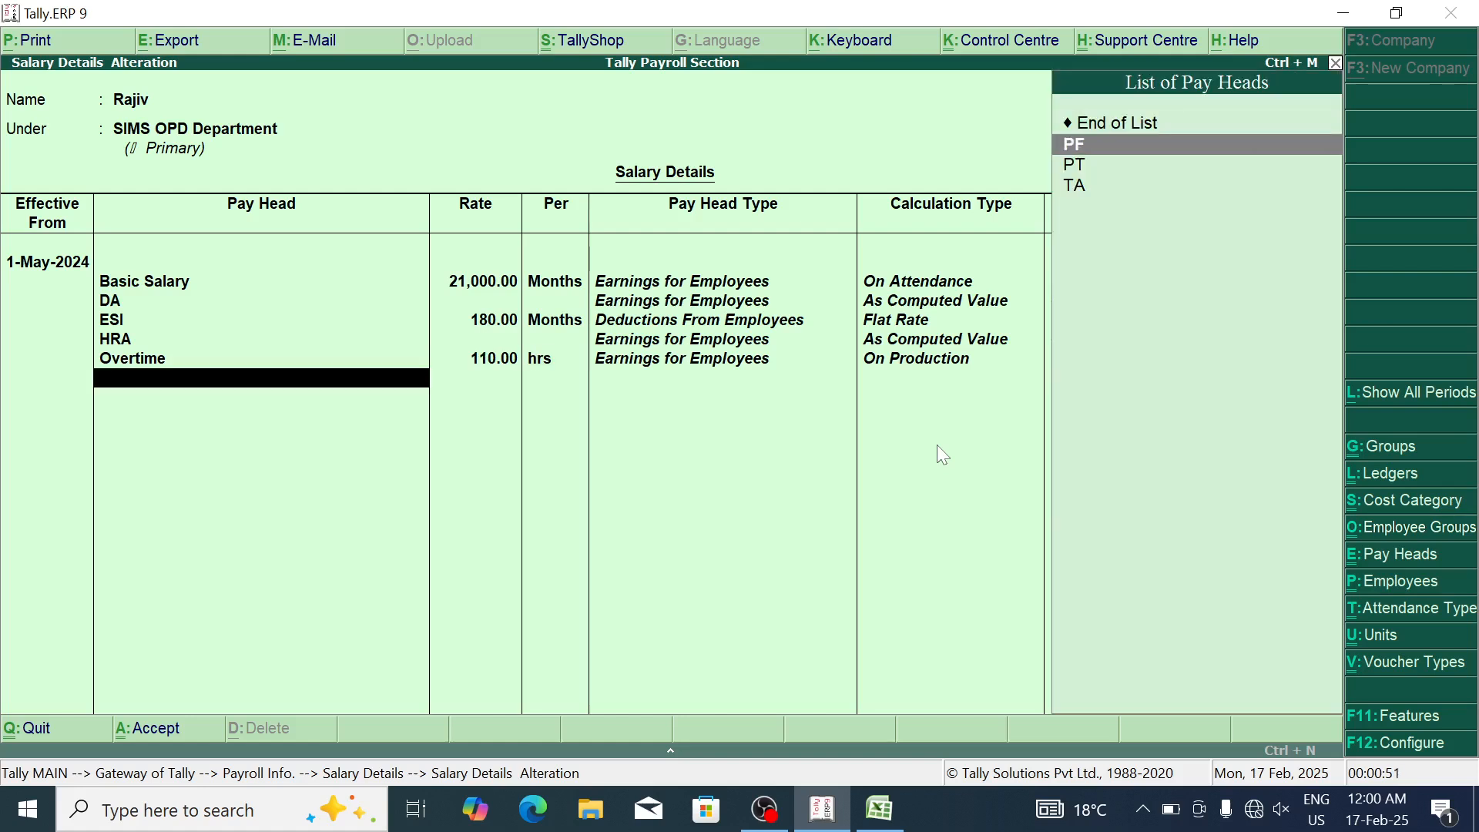
{"action": "key", "text": "Return"}
{"action": "key", "text": "Return"}
{"action": "key", "text": "Down"}
{"action": "key", "text": "Return"}
{"action": "type", "text": "1,500"}
{"action": "key", "text": "Return"}
{"action": "key", "text": "Return"}
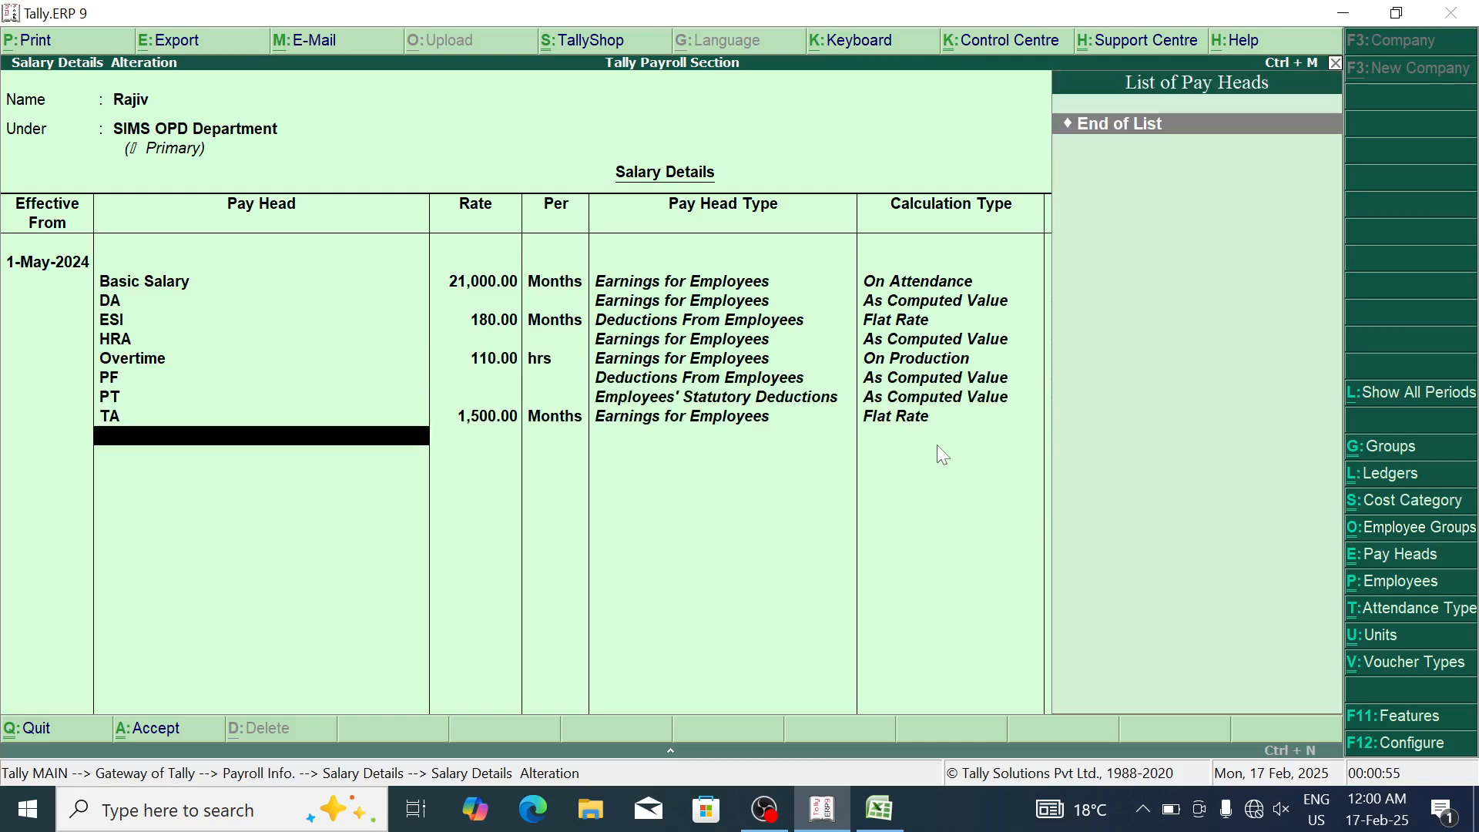
{"action": "key", "text": "Return"}
{"action": "key", "text": "Return"}
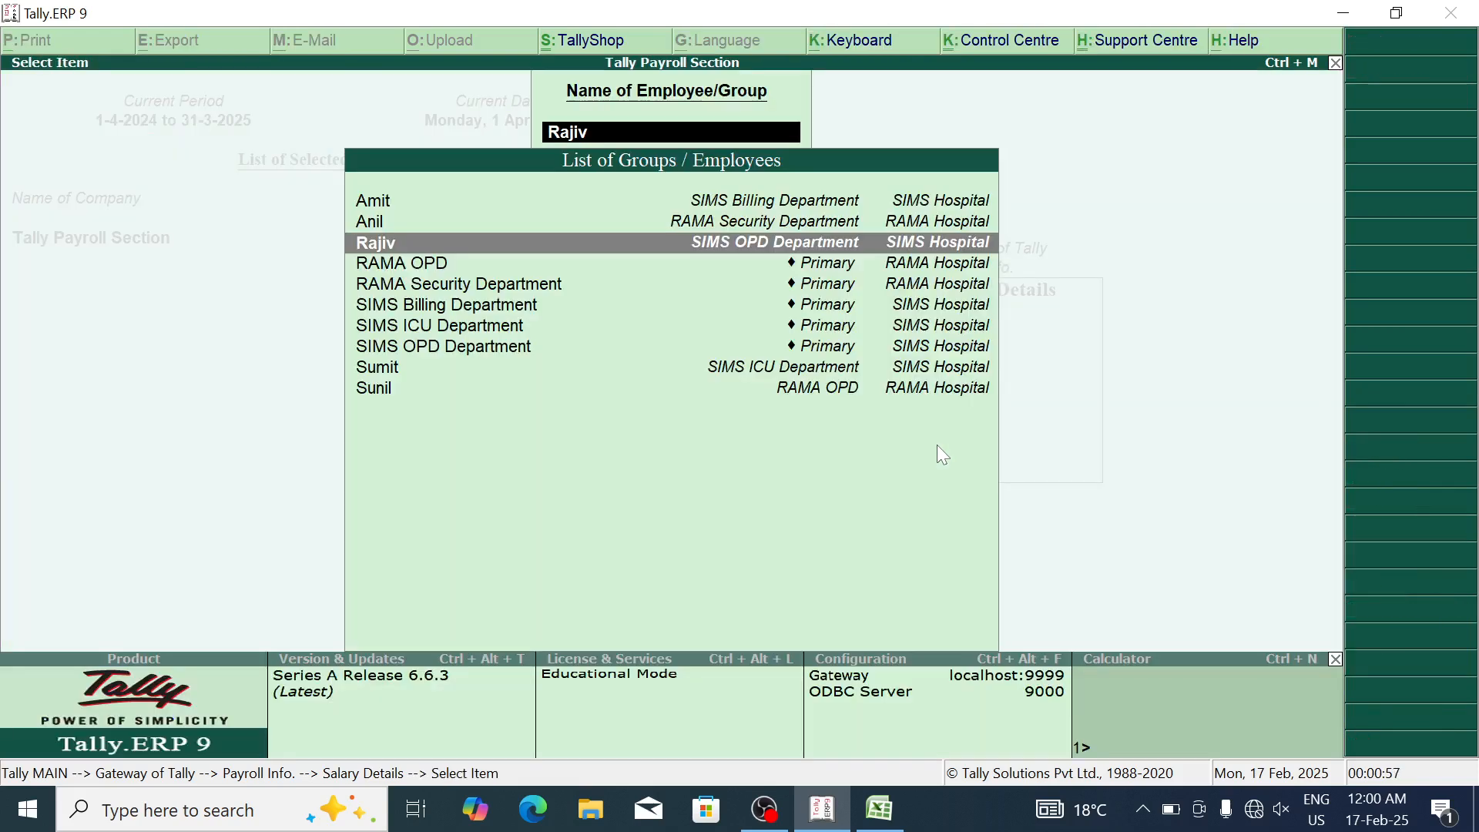
Step: Save the SIMS OPD salary, then open and quit RAMA Security Department's details unchanged
{"action": "key", "text": "Down"}
{"action": "key", "text": "Down"}
{"action": "key", "text": "Down"}
{"action": "key", "text": "Down"}
{"action": "key", "text": "Down"}
{"action": "key", "text": "Down"}
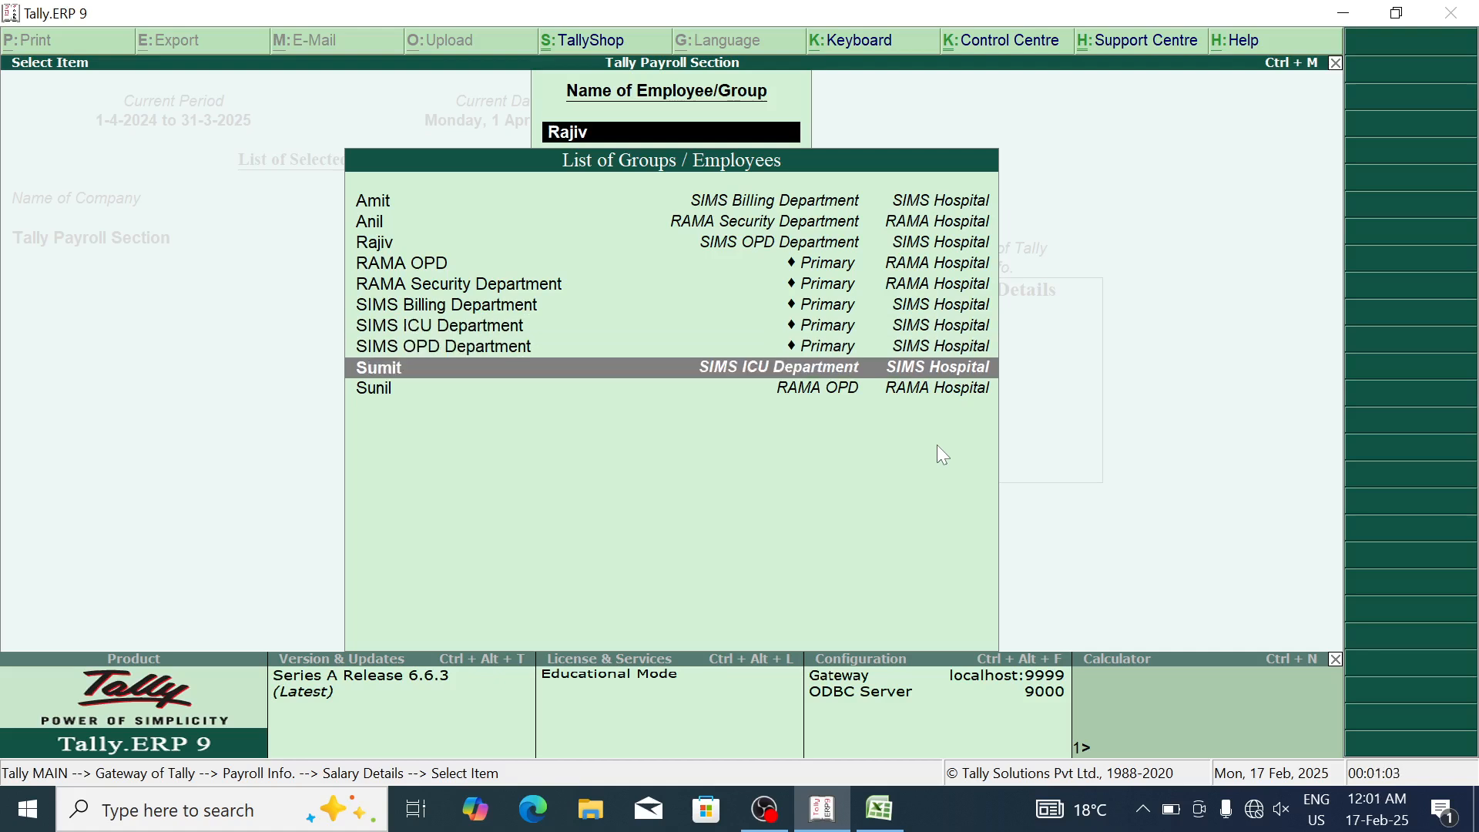
{"action": "key", "text": "Up"}
{"action": "key", "text": "Up"}
{"action": "key", "text": "Up"}
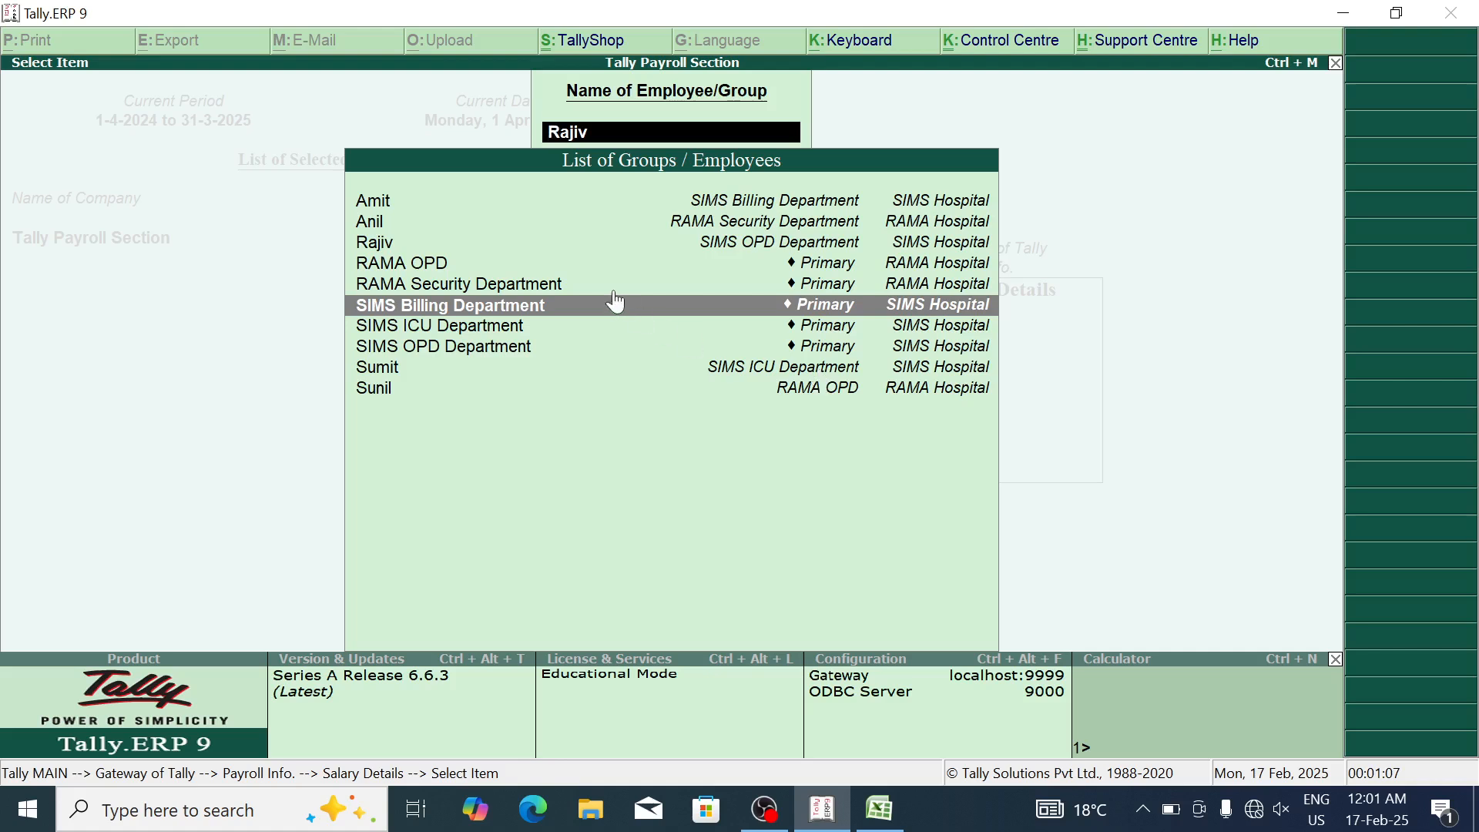
{"action": "key", "text": "Up"}
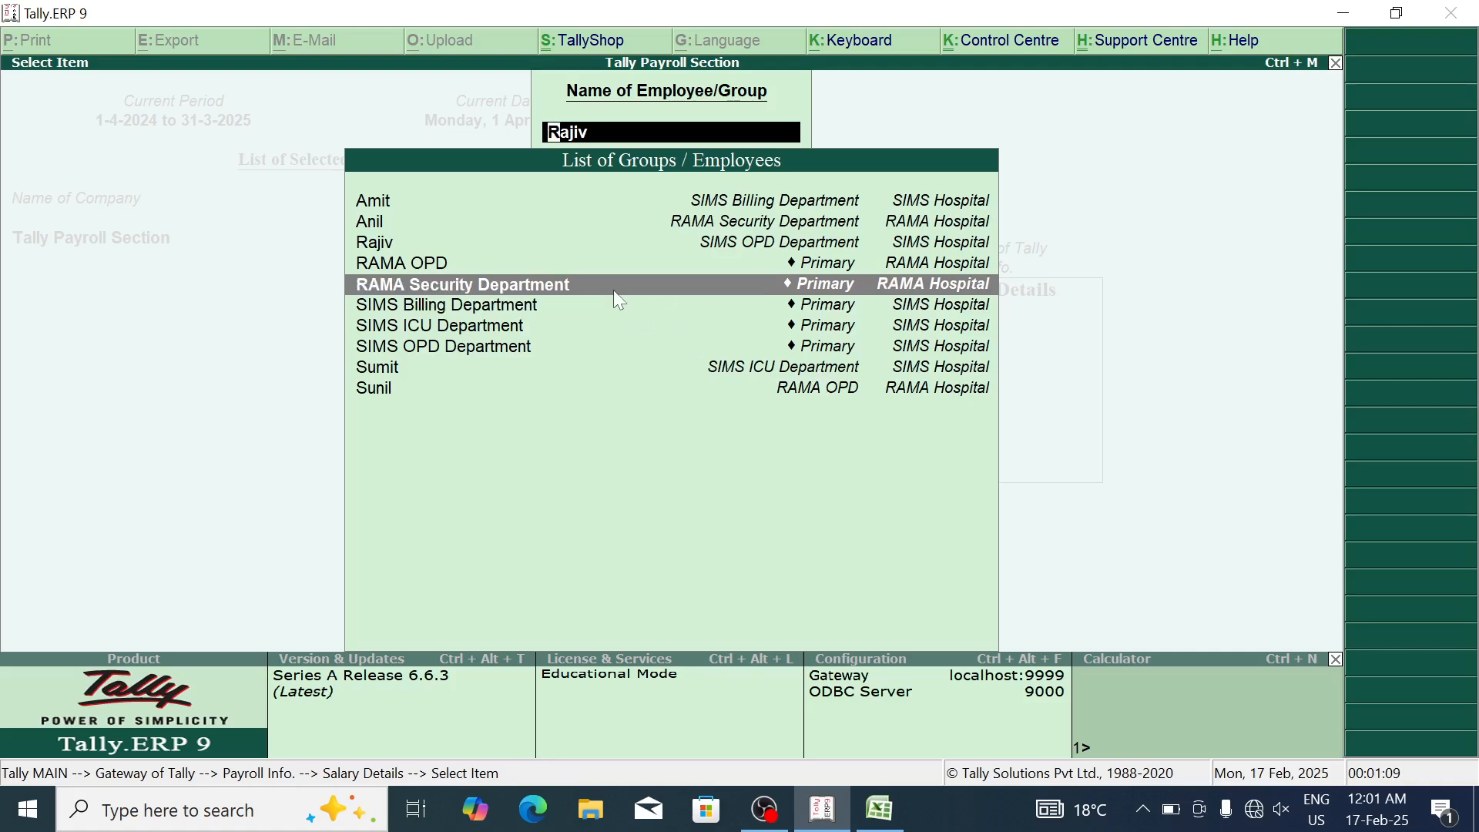
{"action": "key", "text": "Return"}
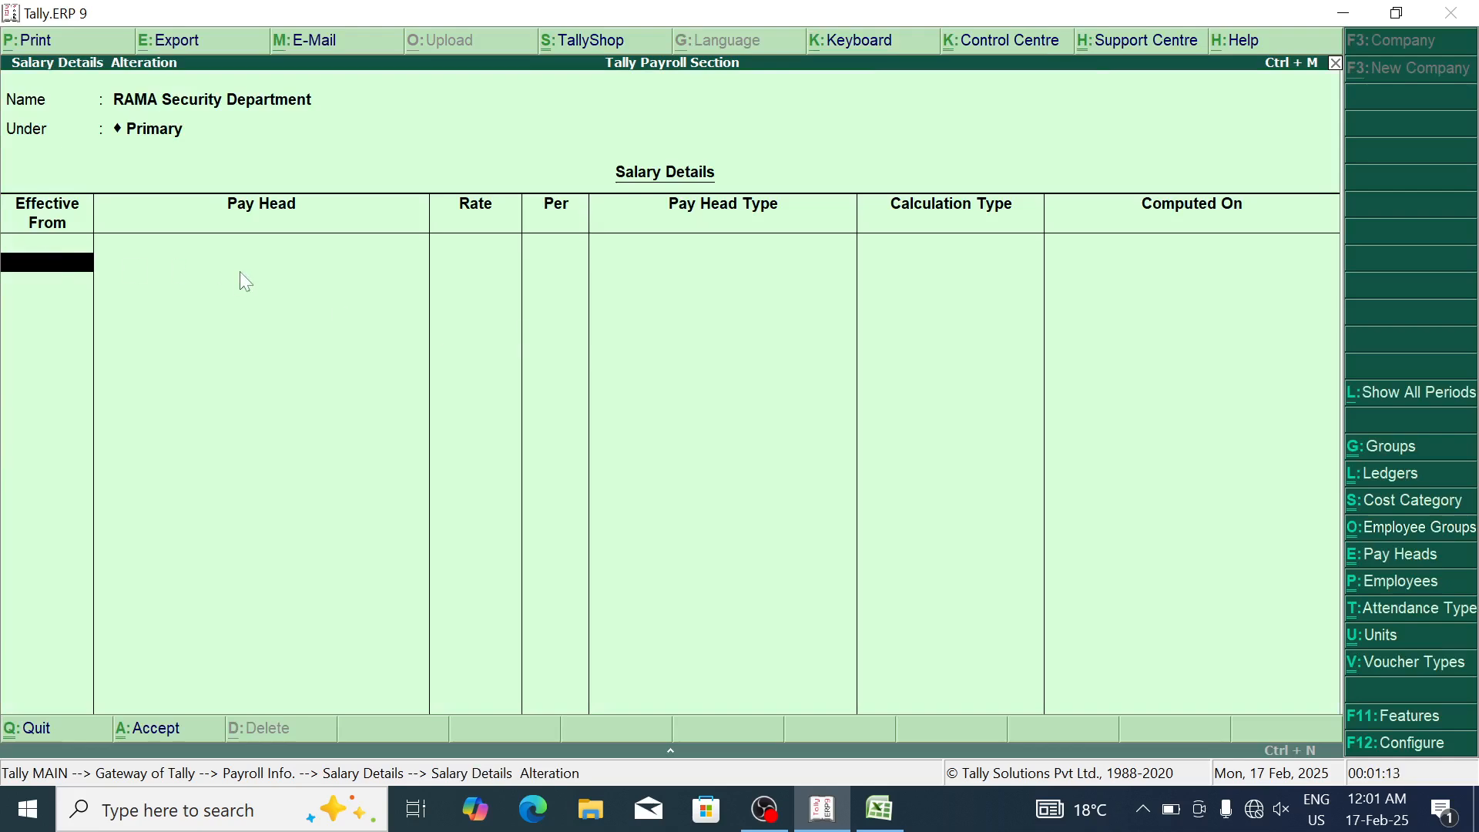
{"action": "key", "text": "Escape"}
{"action": "key", "text": "Return"}
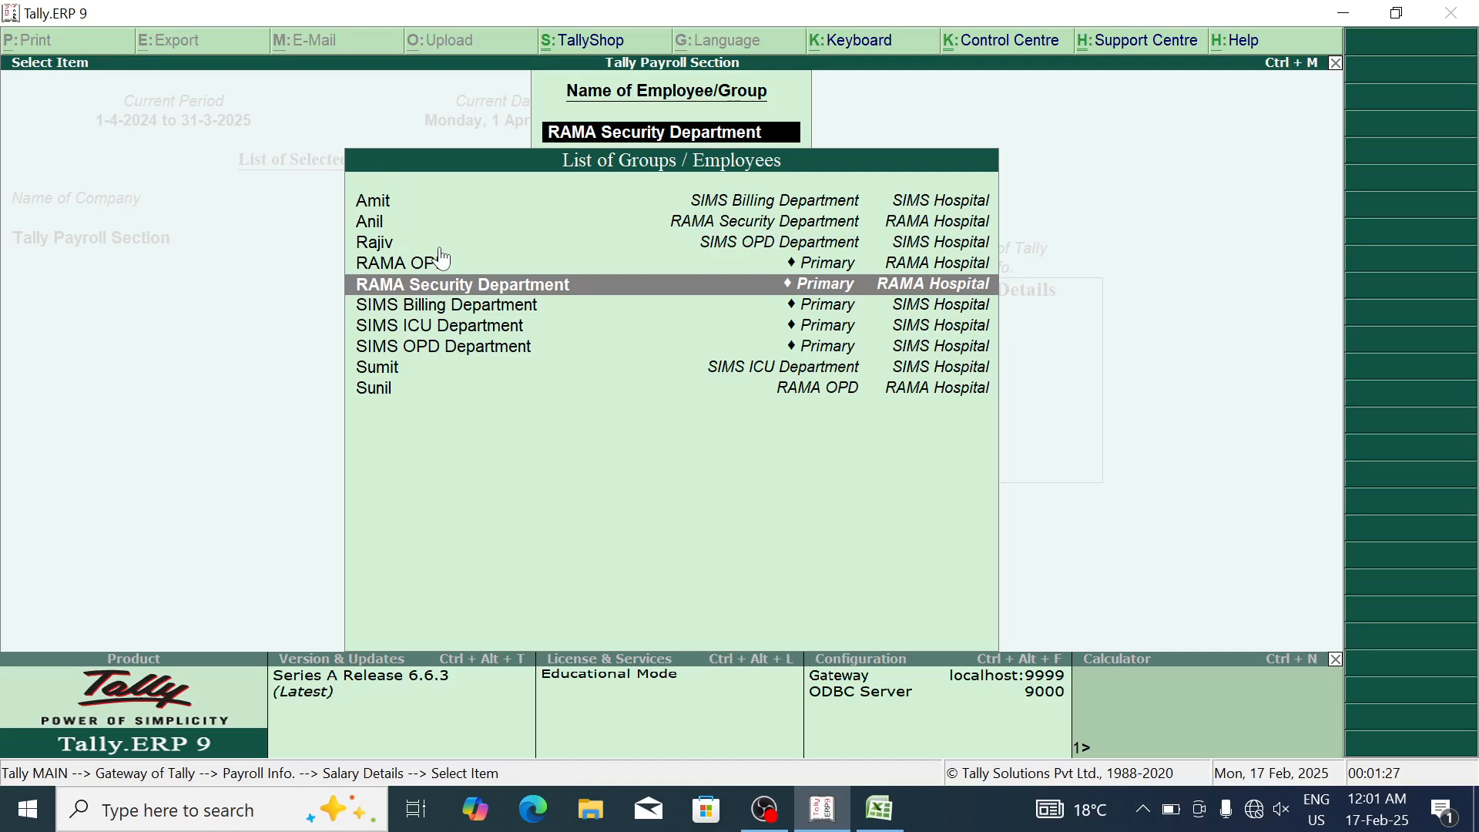
Step: Open the SIMS ICU employee's salary details
{"action": "key", "text": "Down"}
{"action": "key", "text": "Down"}
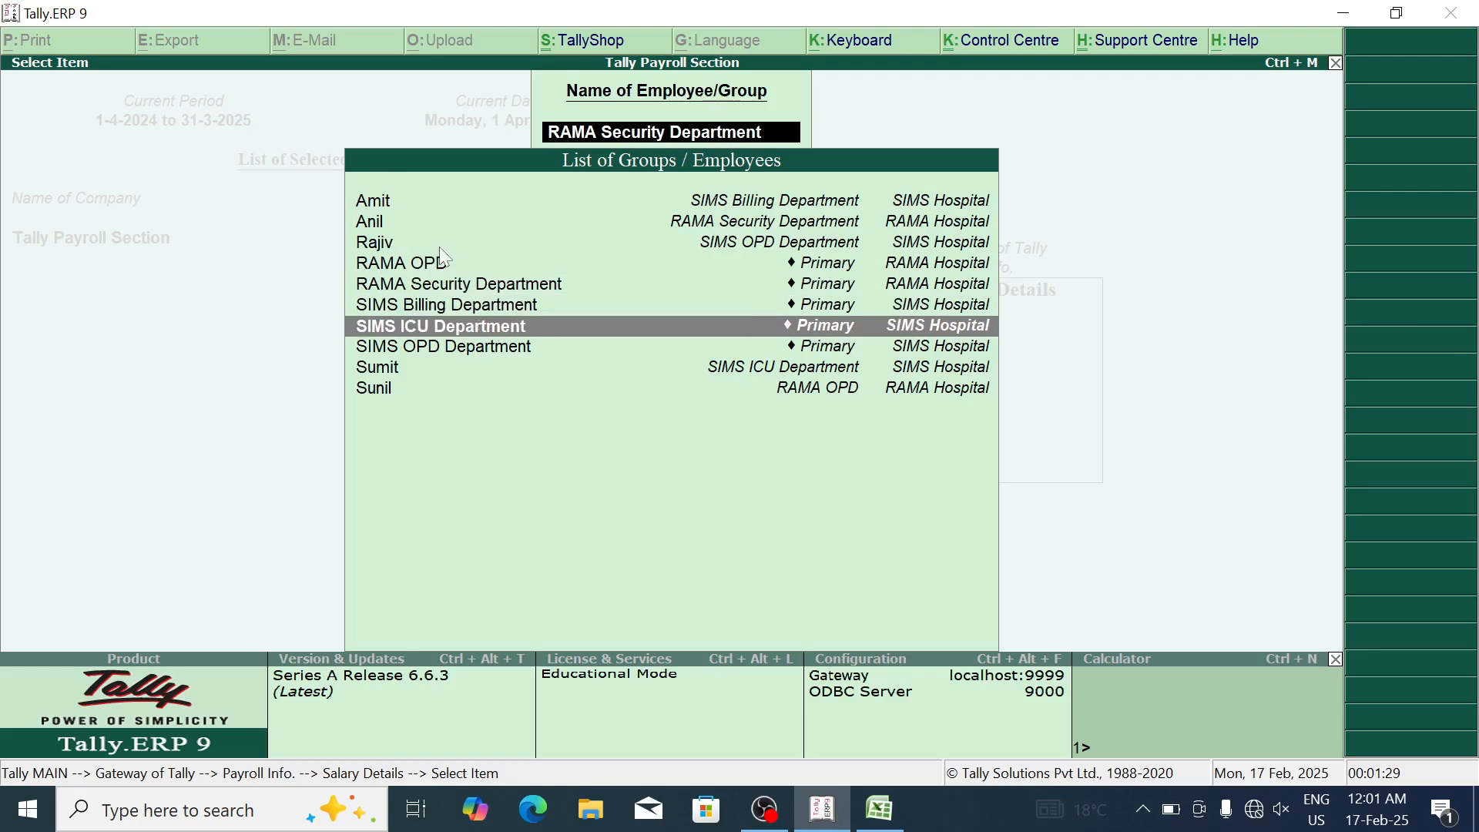
{"action": "key", "text": "Down"}
{"action": "key", "text": "Down"}
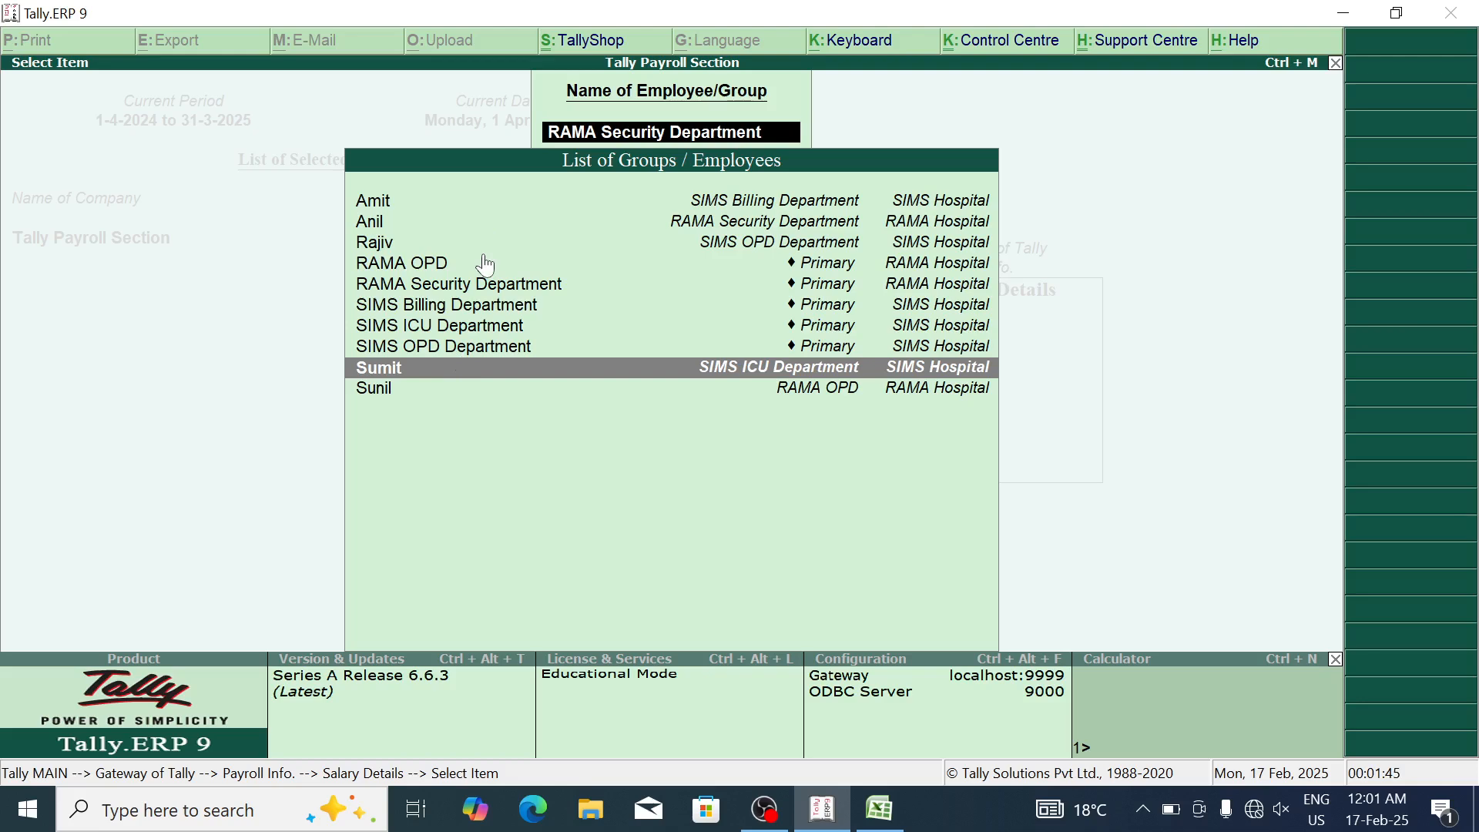
{"action": "key", "text": "Return"}
Step: Start the SIMS ICU salary from 1-May-2024 with Basic Salary 24,000
{"action": "type", "text": "1-5"}
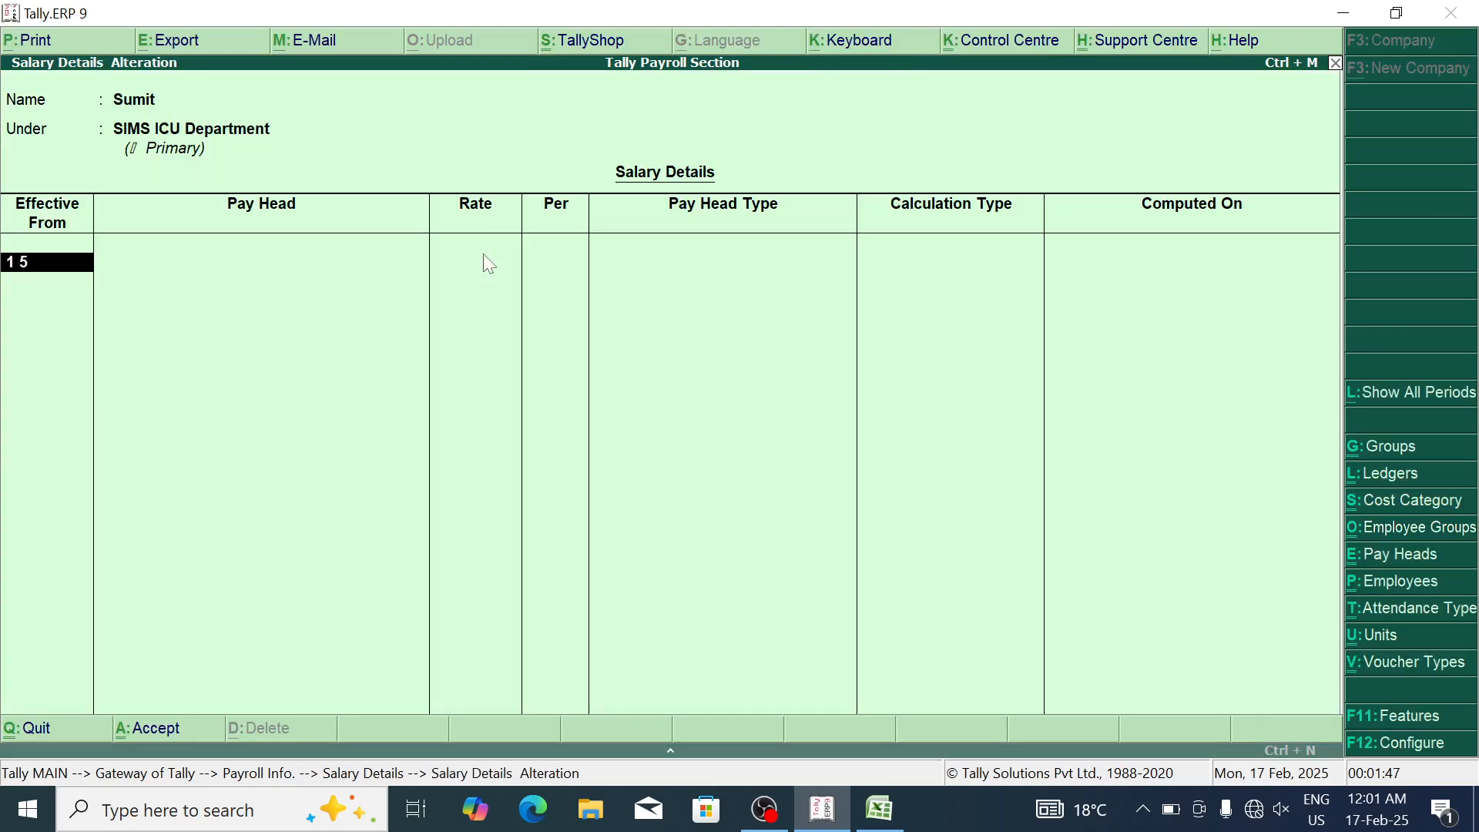
{"action": "key", "text": "Return"}
{"action": "key", "text": "Down"}
{"action": "key", "text": "Return"}
{"action": "type", "text": "24000"}
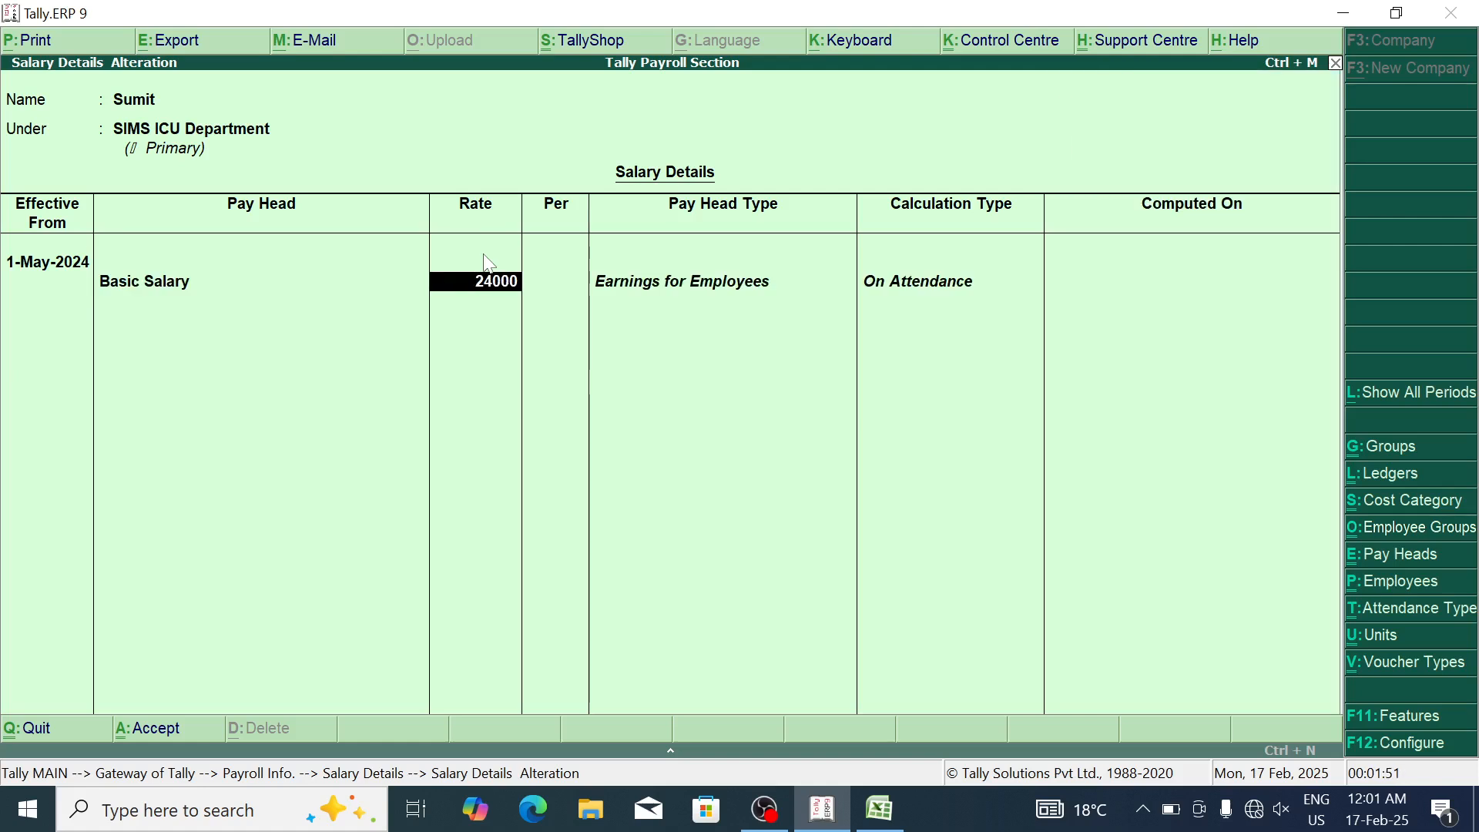
{"action": "key", "text": "Return"}
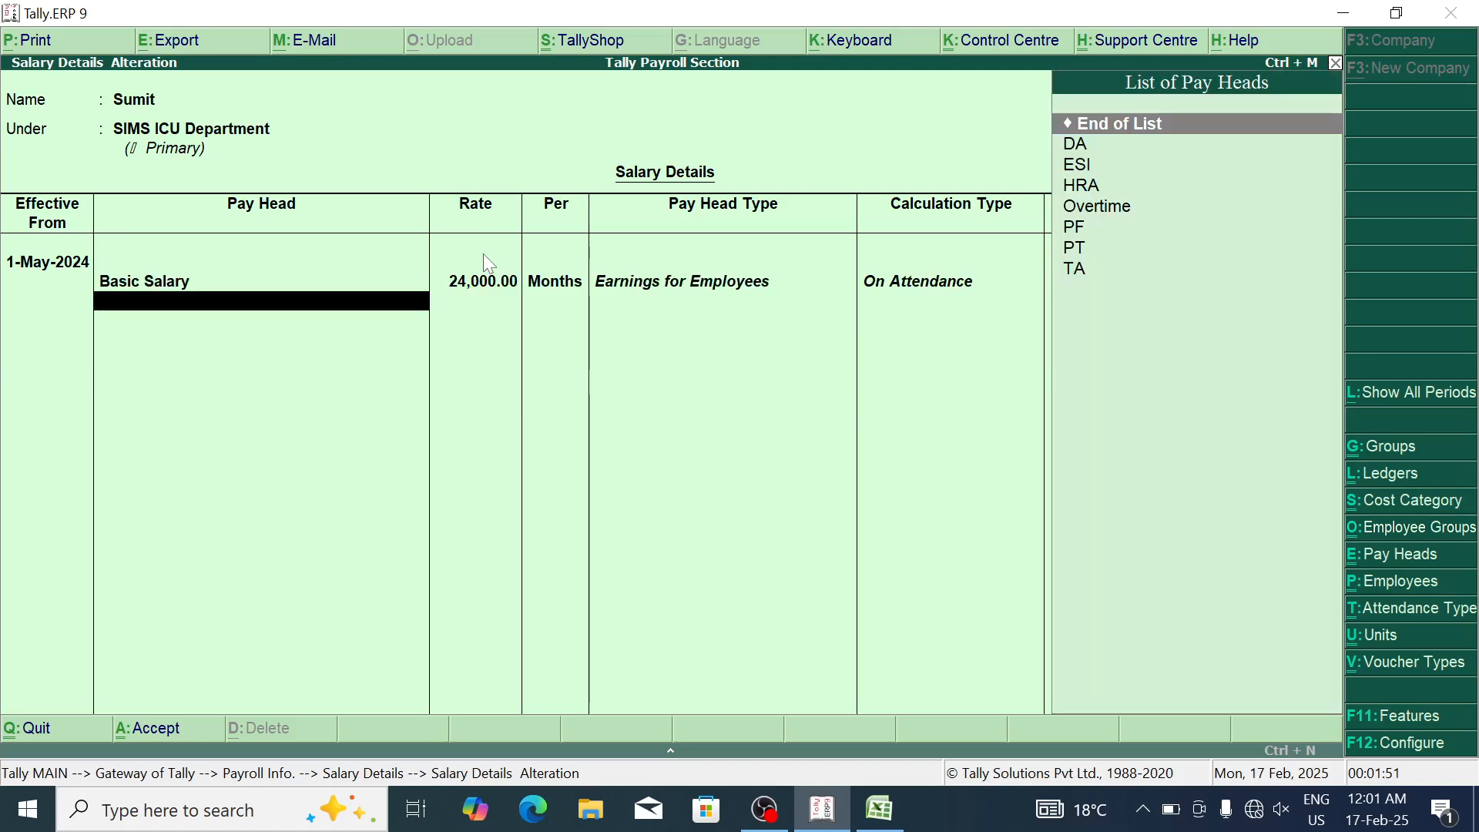
Step: Add DA and ESI, correcting the ESI rate from 190 to 180
{"action": "key", "text": "Down"}
{"action": "key", "text": "Return"}
{"action": "key", "text": "Down"}
{"action": "key", "text": "Return"}
{"action": "type", "text": "190"}
{"action": "key", "text": "Return"}
{"action": "key", "text": "Up"}
{"action": "key", "text": "BackSpace"}
{"action": "type", "text": "180"}
{"action": "key", "text": "Return"}
Step: Add HRA and Overtime at 150 hrs
{"action": "key", "text": "Down"}
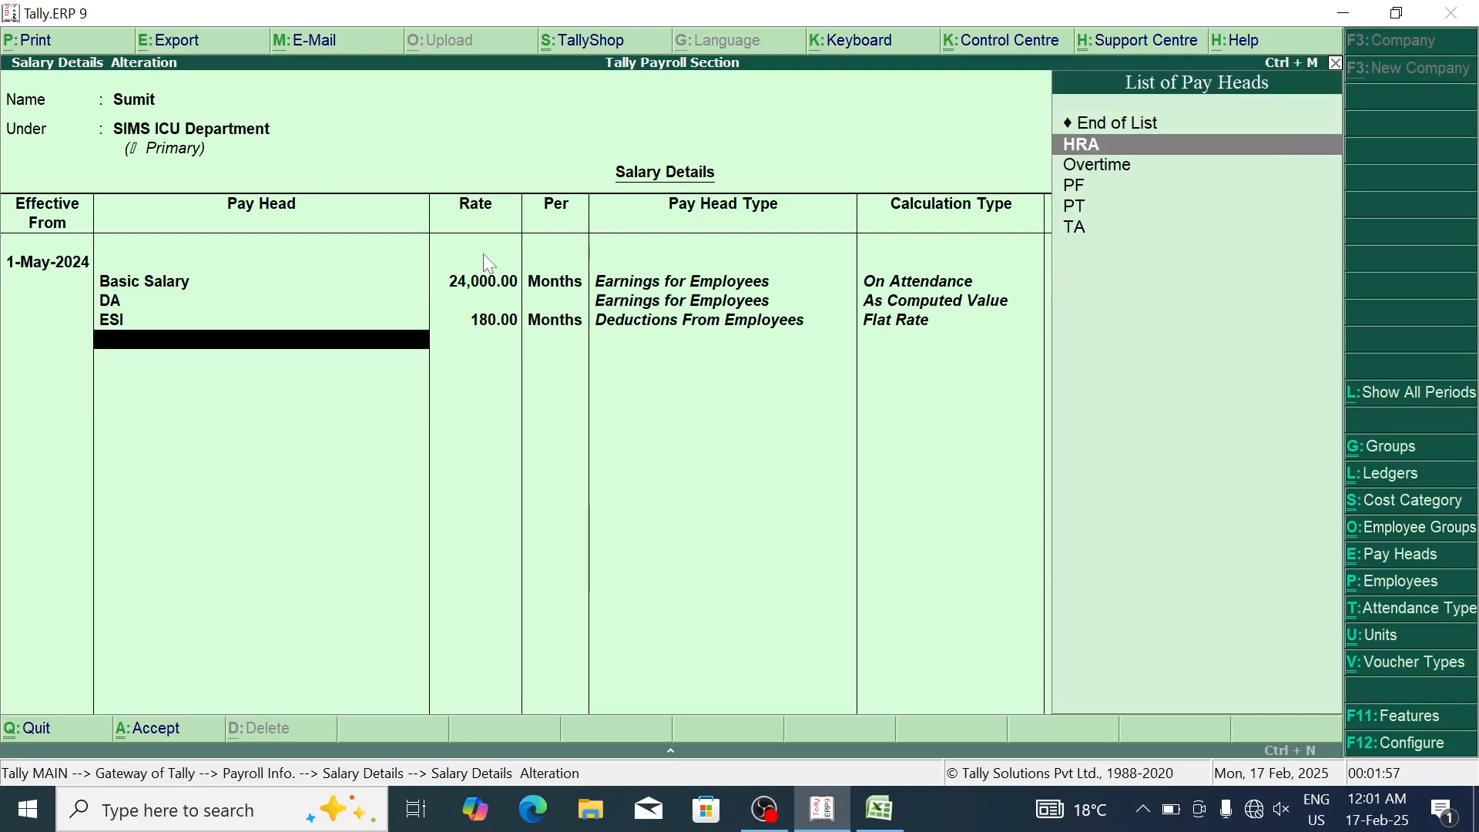
{"action": "key", "text": "Return"}
{"action": "key", "text": "Down"}
{"action": "key", "text": "Return"}
{"action": "type", "text": "150"}
{"action": "key", "text": "Return"}
{"action": "key", "text": "Return"}
{"action": "key", "text": "Down"}
Step: Add PF, PT and TA 1,500, then save the salary details
{"action": "key", "text": "Return"}
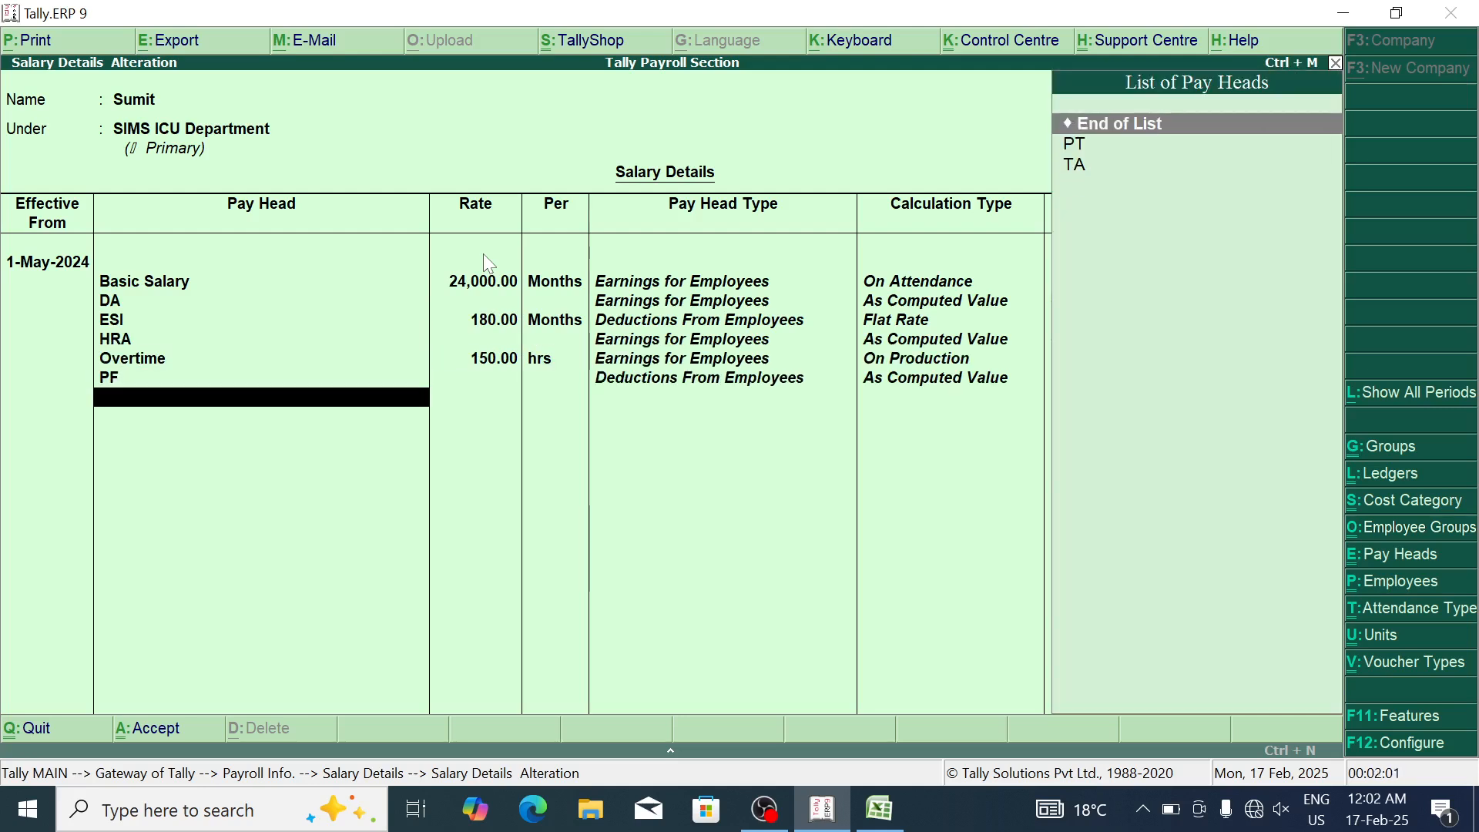
{"action": "key", "text": "Down"}
{"action": "key", "text": "Return"}
{"action": "key", "text": "Down"}
{"action": "key", "text": "Return"}
{"action": "type", "text": "150"}
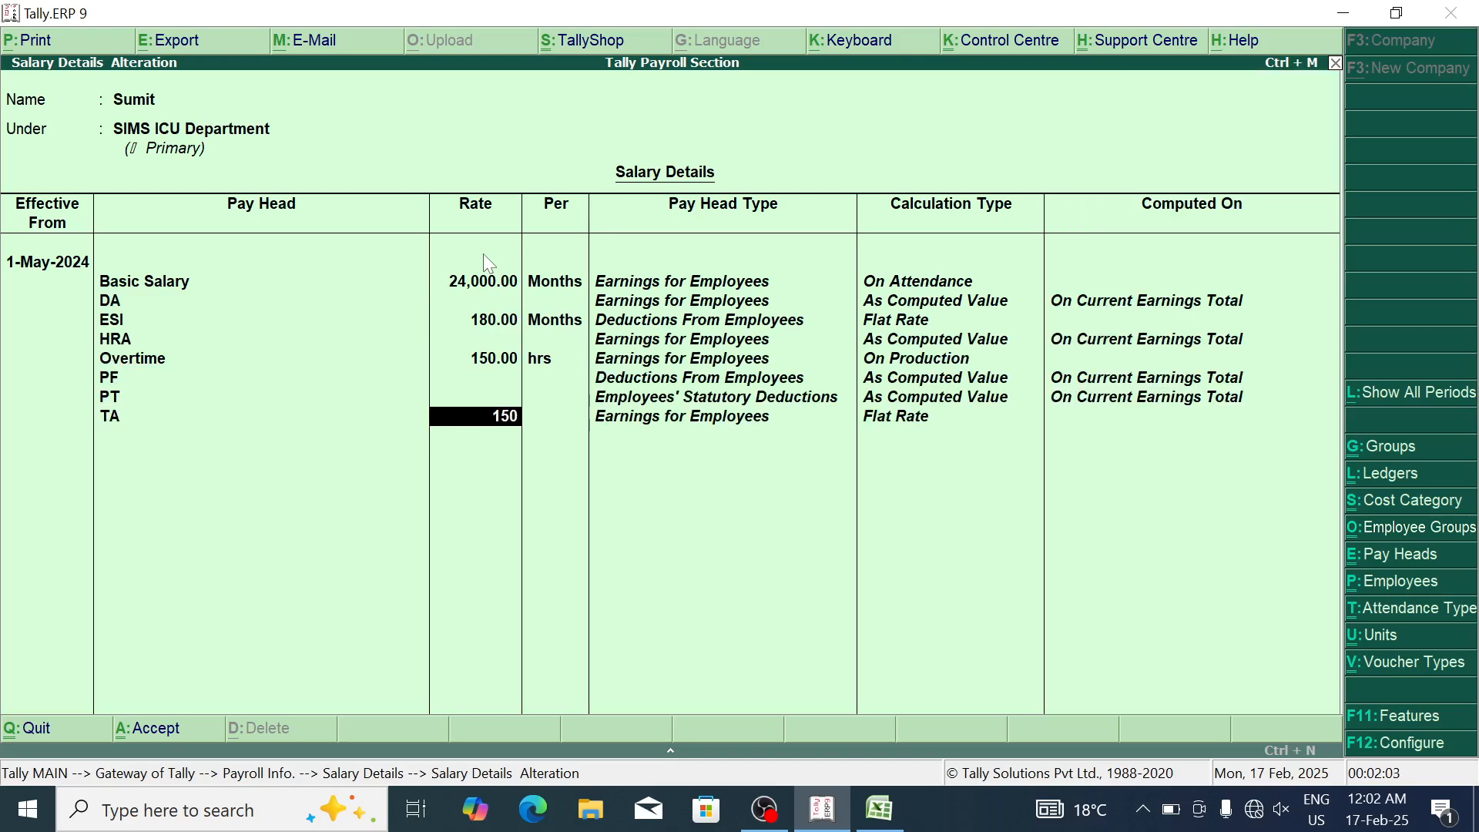
{"action": "key", "text": "Return"}
{"action": "key", "text": "Return"}
{"action": "key", "text": "Return"}
{"action": "key", "text": "Return"}
Step: Start the RAMA OPD employee's salary from 1-May-2024 with Basic Salary 10,000
{"action": "key", "text": "Down"}
{"action": "key", "text": "Return"}
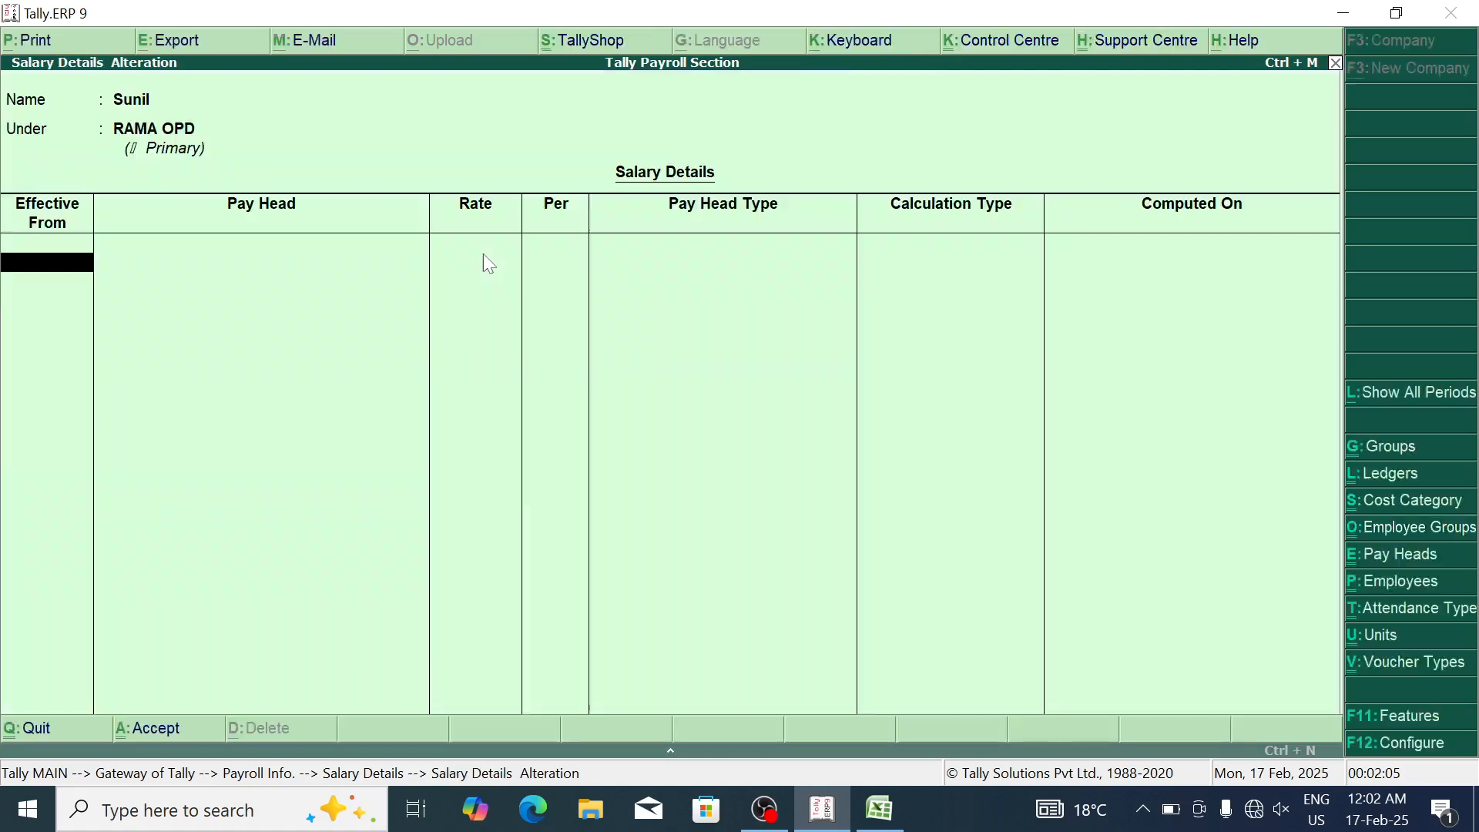
{"action": "type", "text": "1-5"}
{"action": "key", "text": "Return"}
{"action": "key", "text": "Down"}
{"action": "key", "text": "Return"}
{"action": "type", "text": "10,000"}
{"action": "key", "text": "Return"}
{"action": "key", "text": "Return"}
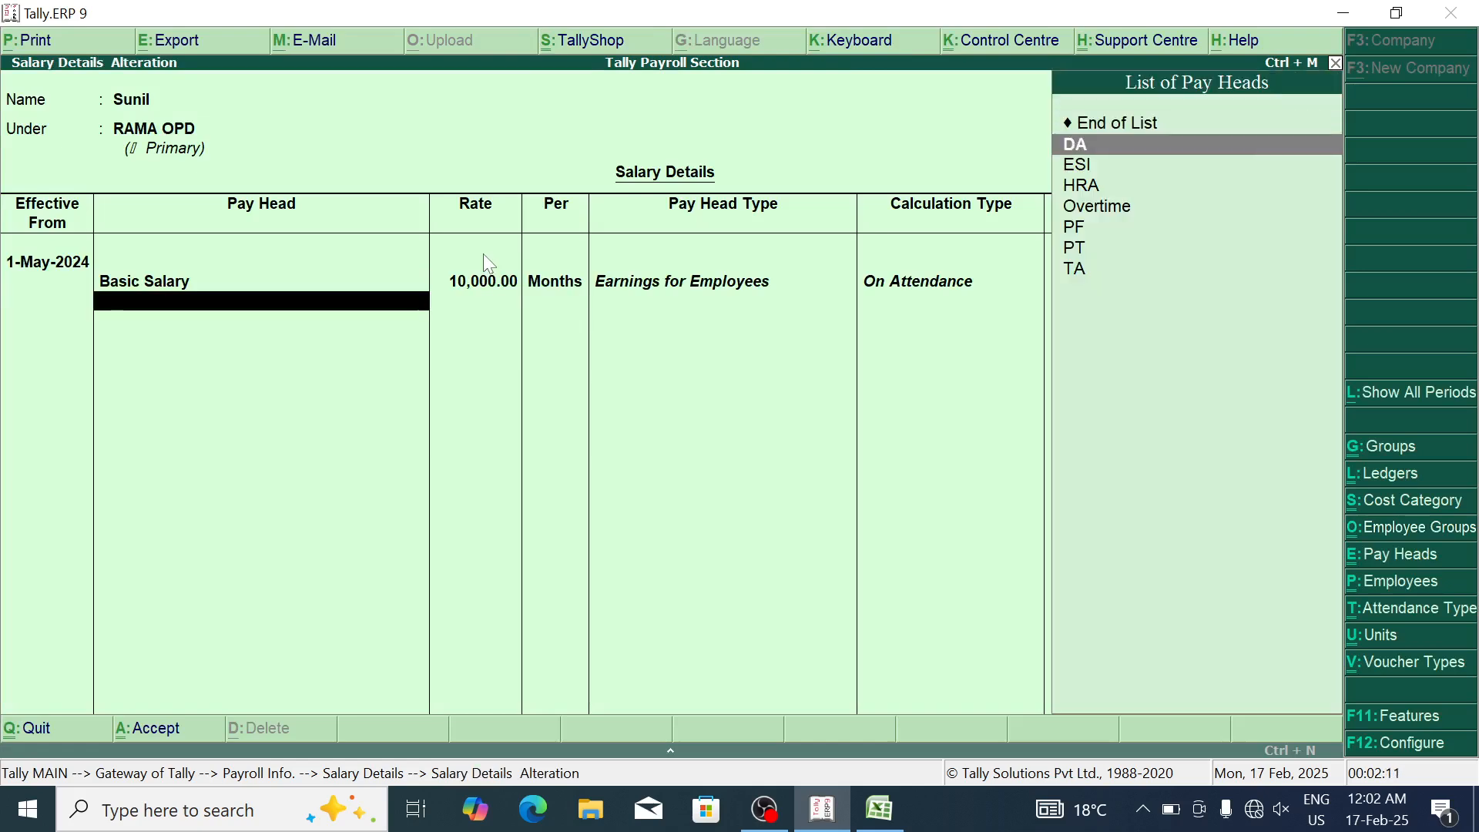
{"action": "key", "text": "Return"}
{"action": "key", "text": "Return"}
Step: Add ESI at 180, HRA and Overtime at 110 hrs
{"action": "type", "text": "18"}
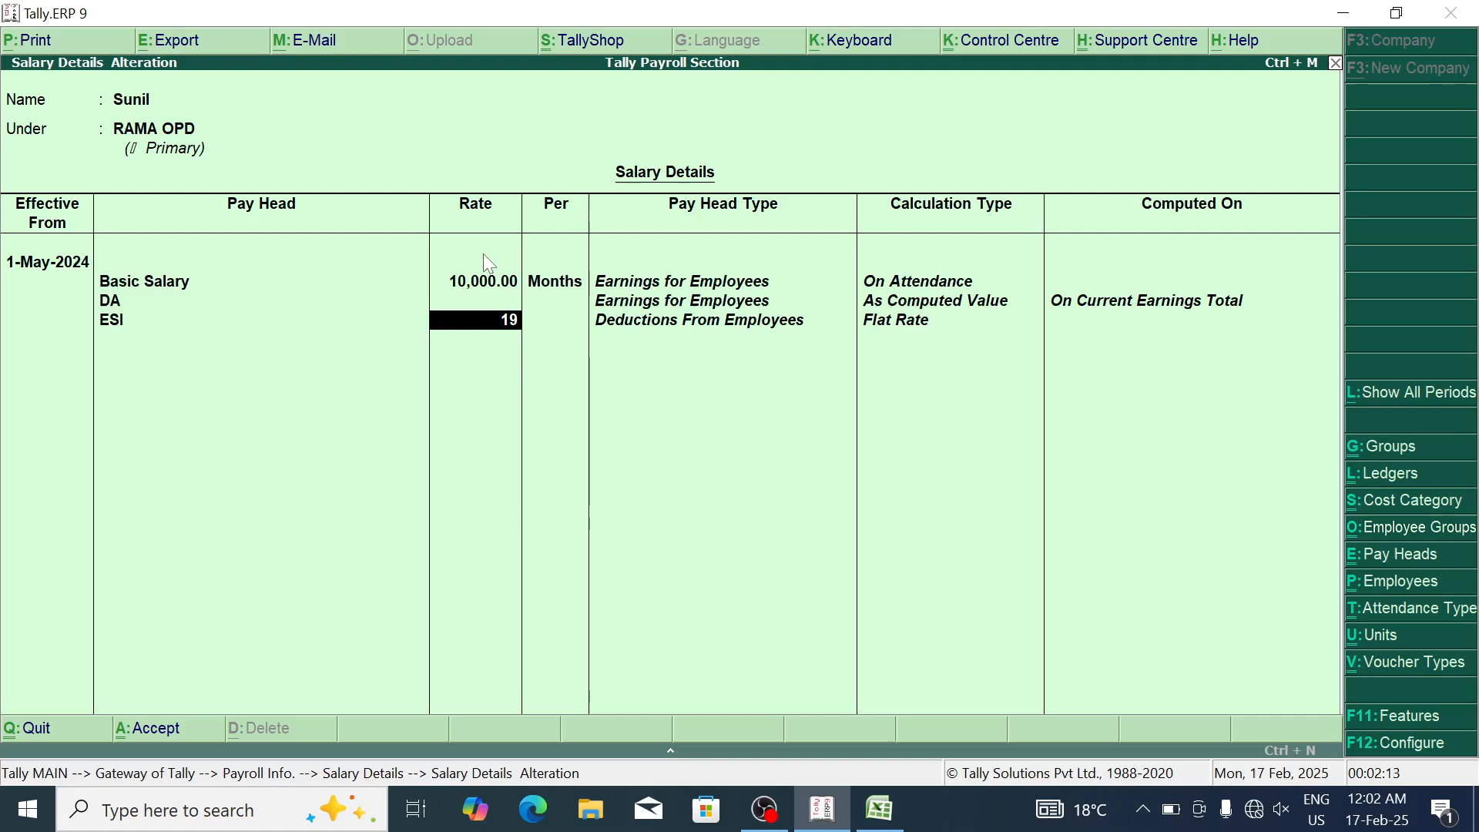
{"action": "key", "text": "BackSpace"}
{"action": "type", "text": "80"}
{"action": "key", "text": "Return"}
{"action": "key", "text": "Return"}
{"action": "key", "text": "Return"}
{"action": "key", "text": "BackSpace"}
{"action": "key", "text": "Down"}
{"action": "key", "text": "Return"}
{"action": "key", "text": "Down"}
{"action": "key", "text": "Return"}
{"action": "type", "text": "110"}
Step: Add PF, PT and TA 1,500, save, and back out to Gateway of Tally
{"action": "key", "text": "Return"}
{"action": "key", "text": "Return"}
{"action": "key", "text": "Return"}
{"action": "key", "text": "Return"}
{"action": "key", "text": "Down"}
{"action": "key", "text": "Return"}
{"action": "type", "text": "1500"}
{"action": "key", "text": "Return"}
{"action": "key", "text": "Return"}
{"action": "key", "text": "Return"}
{"action": "key", "text": "Escape"}
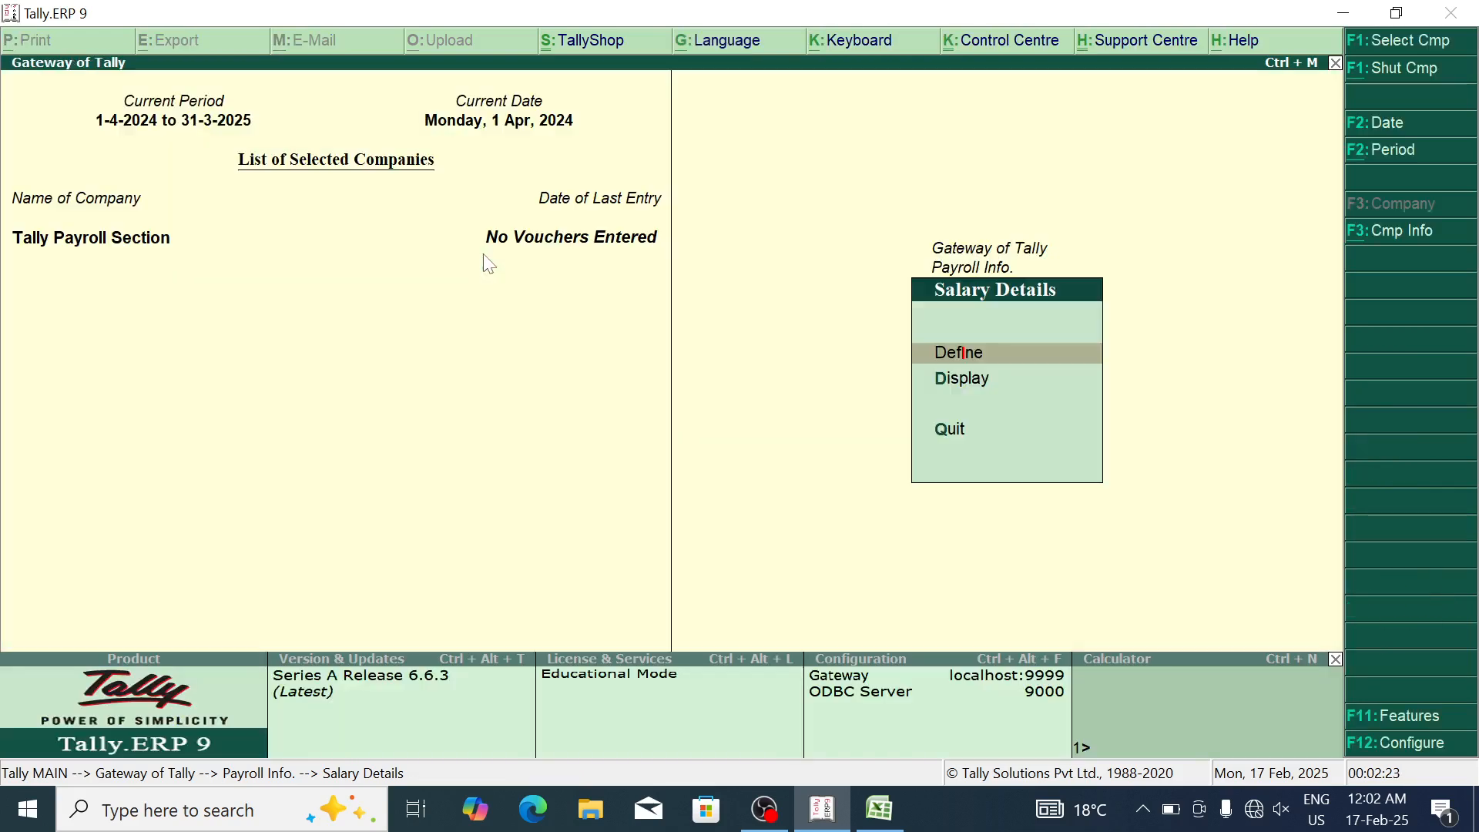
{"action": "key", "text": "Escape"}
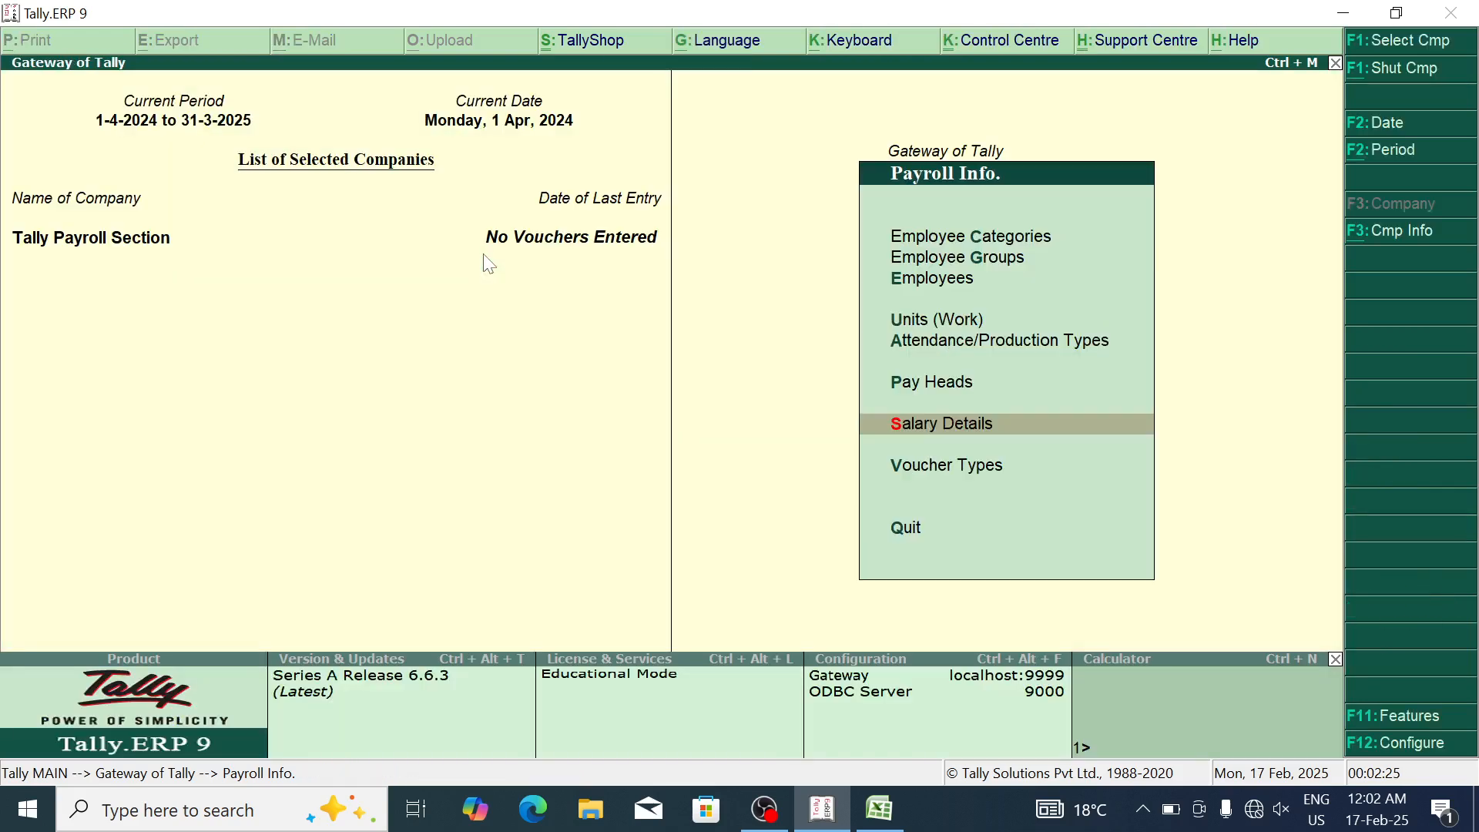
{"action": "key", "text": "Escape"}
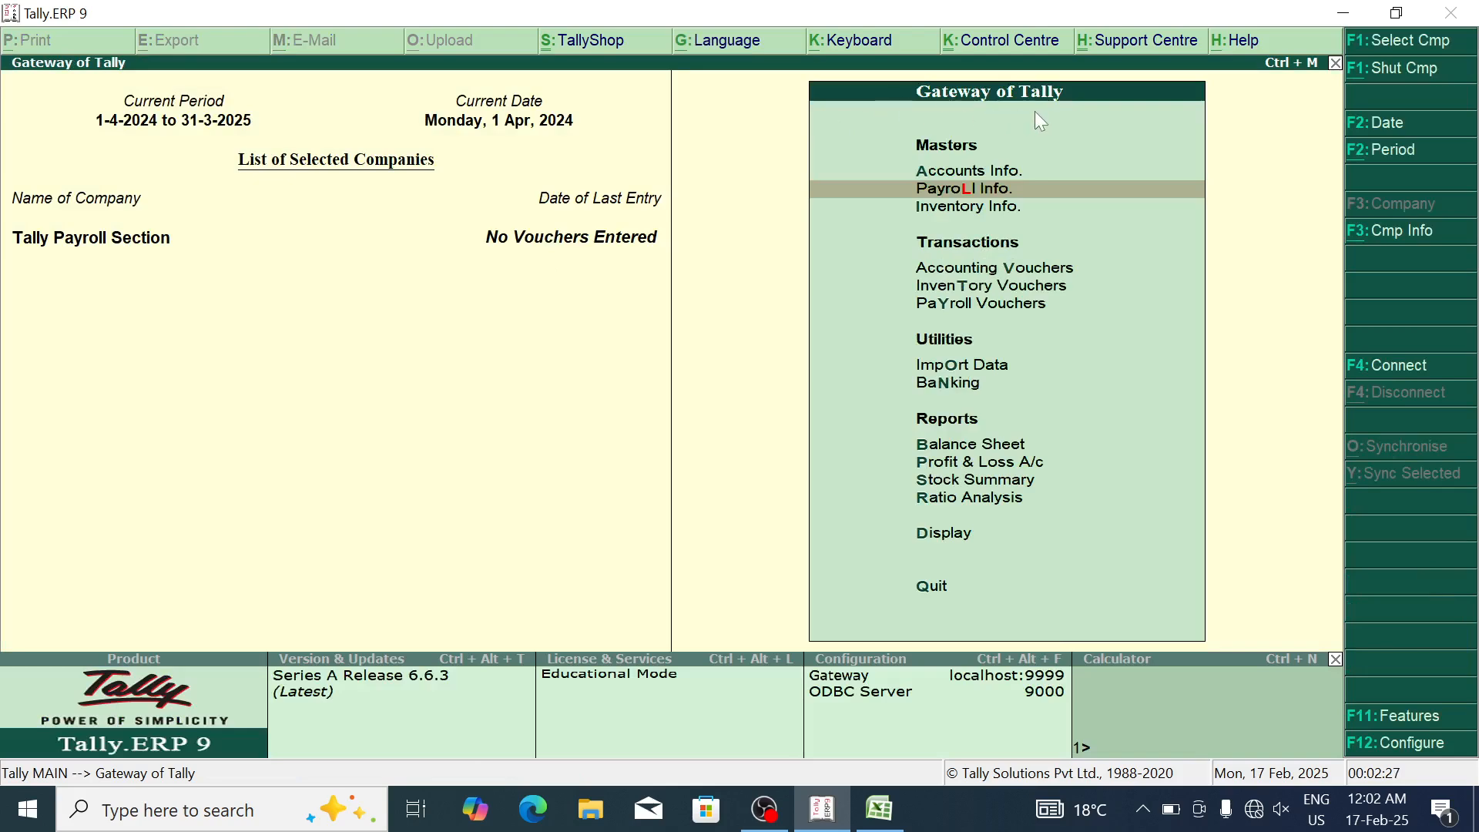
Step: Begin a new Attendance voucher dated 31-May-2024
{"action": "left_click", "coordinate": [1005, 307]}
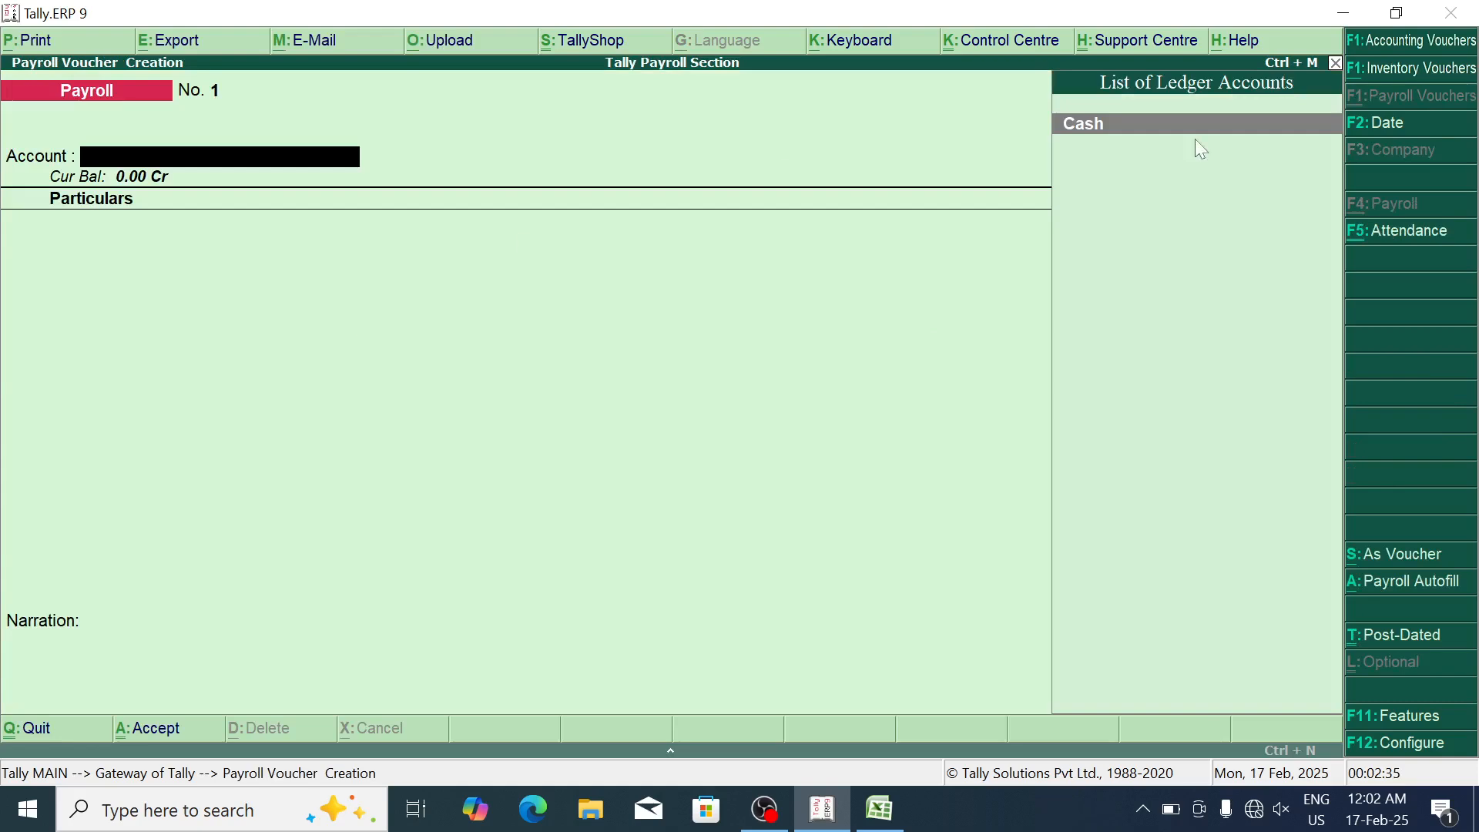
{"action": "left_click", "coordinate": [1417, 235]}
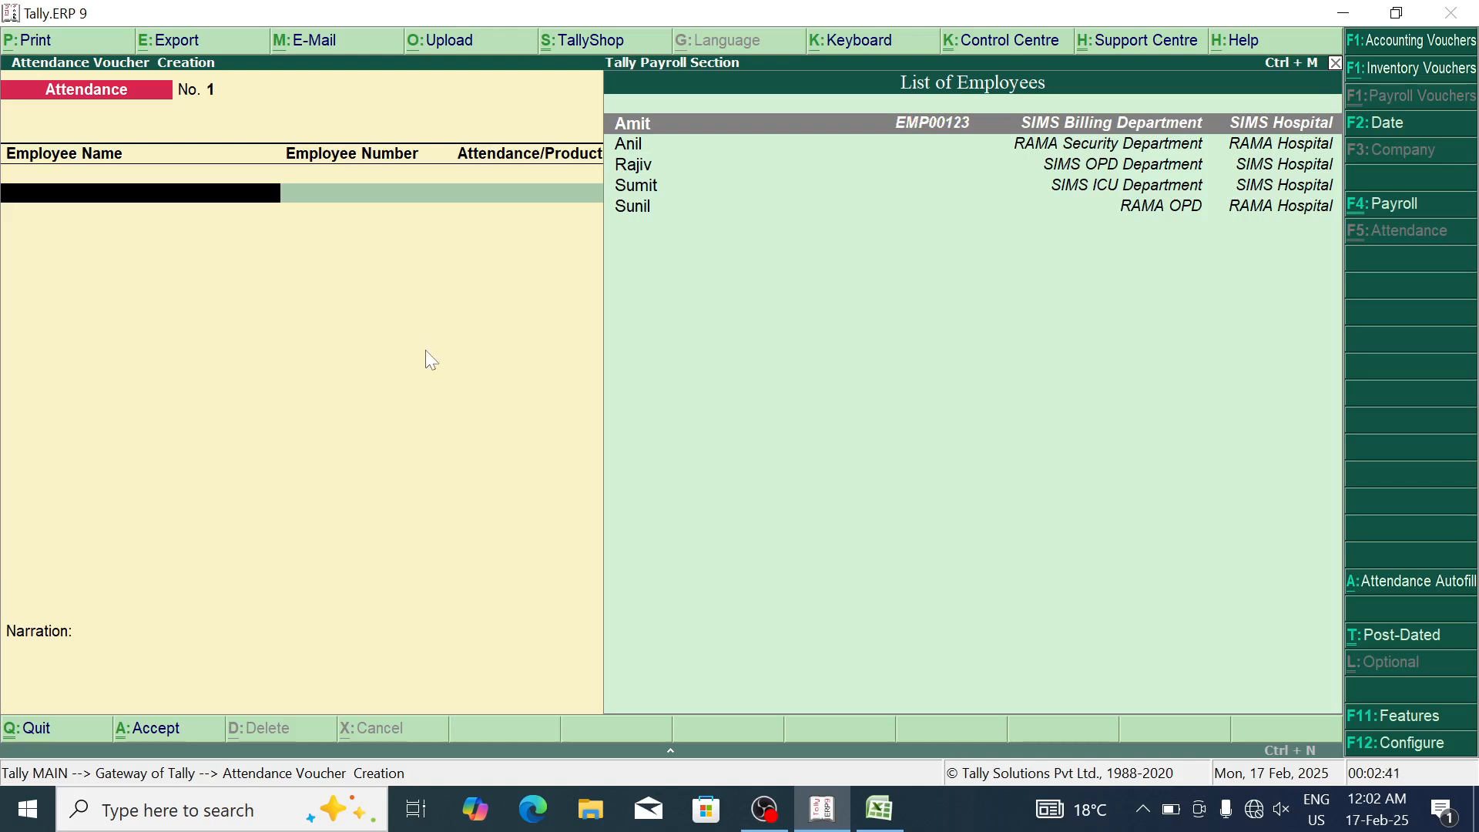
{"action": "left_click", "coordinate": [1391, 131]}
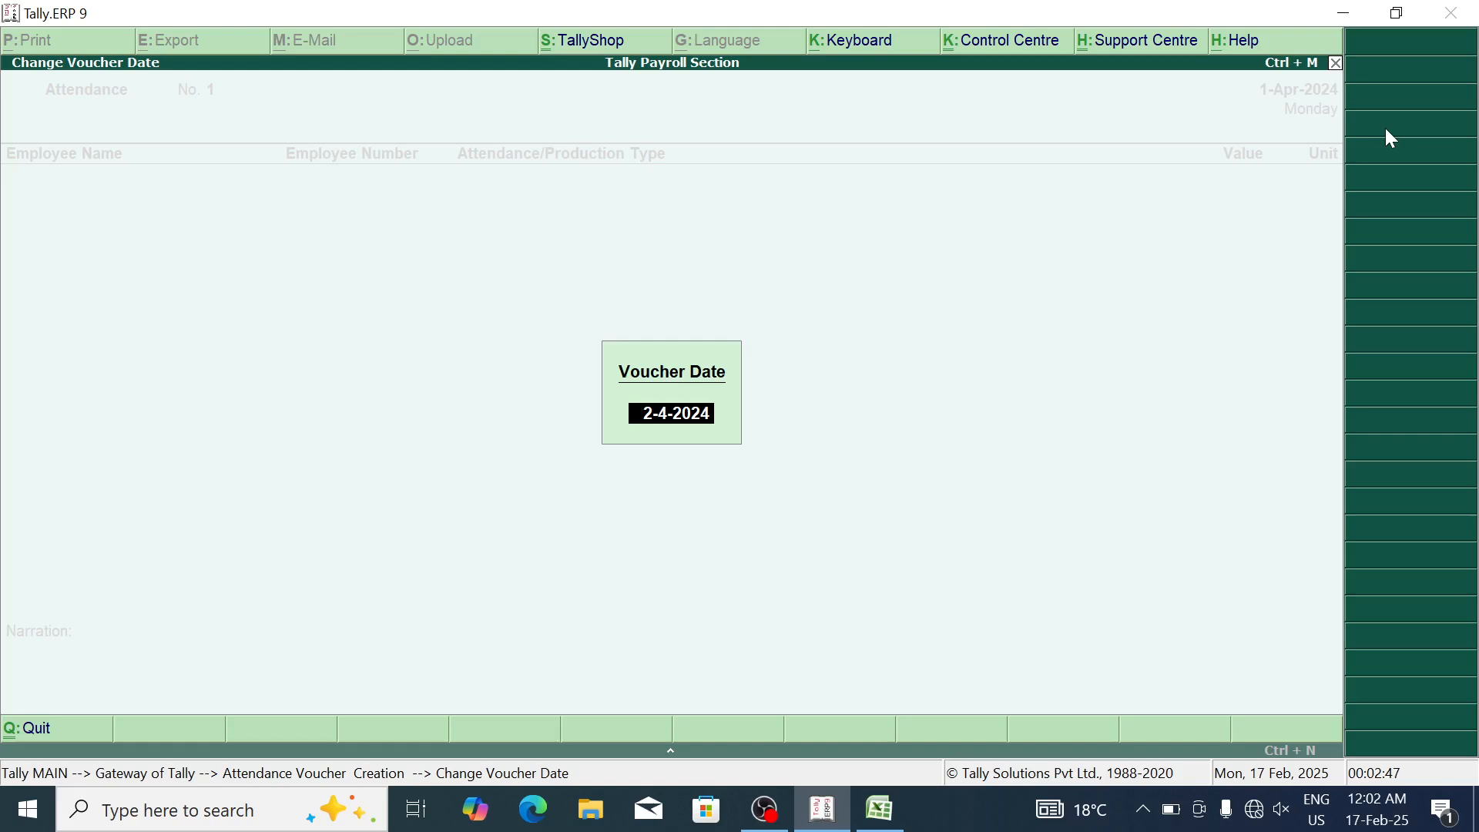
{"action": "type", "text": "31 5"}
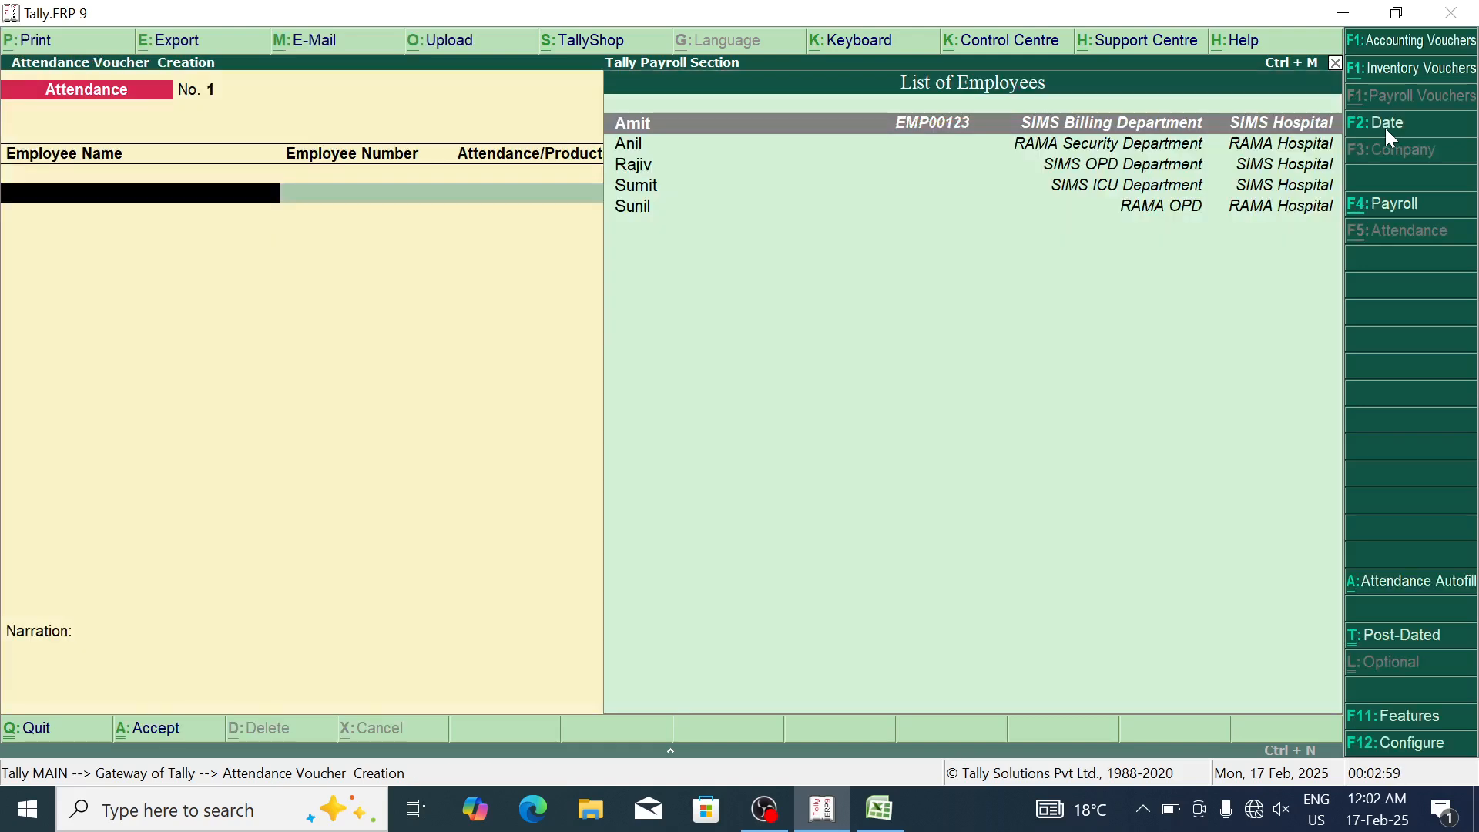
Step: Record 3 absent days and 2 overtime hours for the first employee
{"action": "key", "text": "Return"}
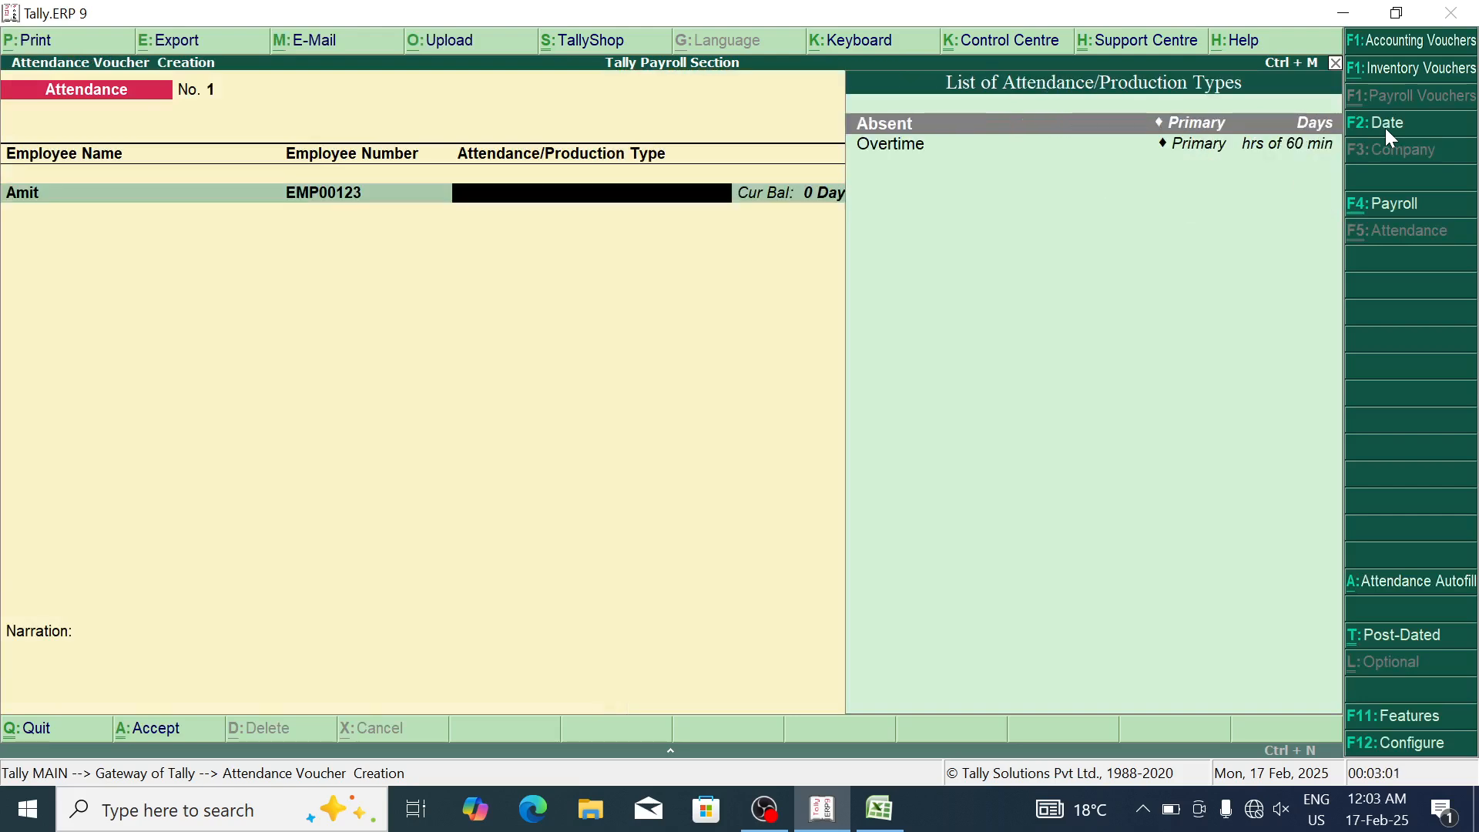
{"action": "key", "text": "Return"}
{"action": "type", "text": "3"}
{"action": "key", "text": "Return"}
{"action": "key", "text": "Down"}
{"action": "key", "text": "Return"}
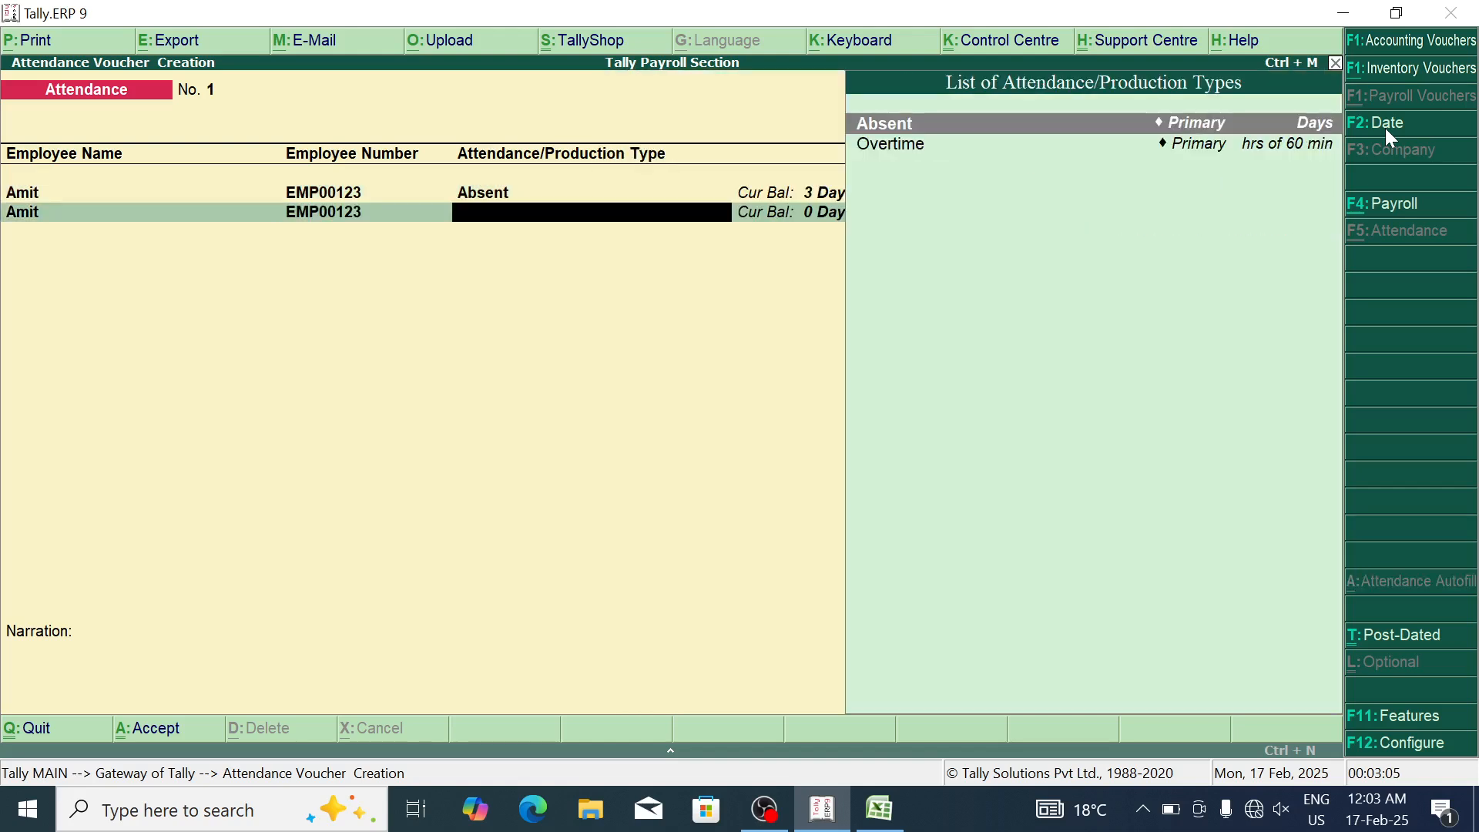
{"action": "key", "text": "Down"}
{"action": "key", "text": "Return"}
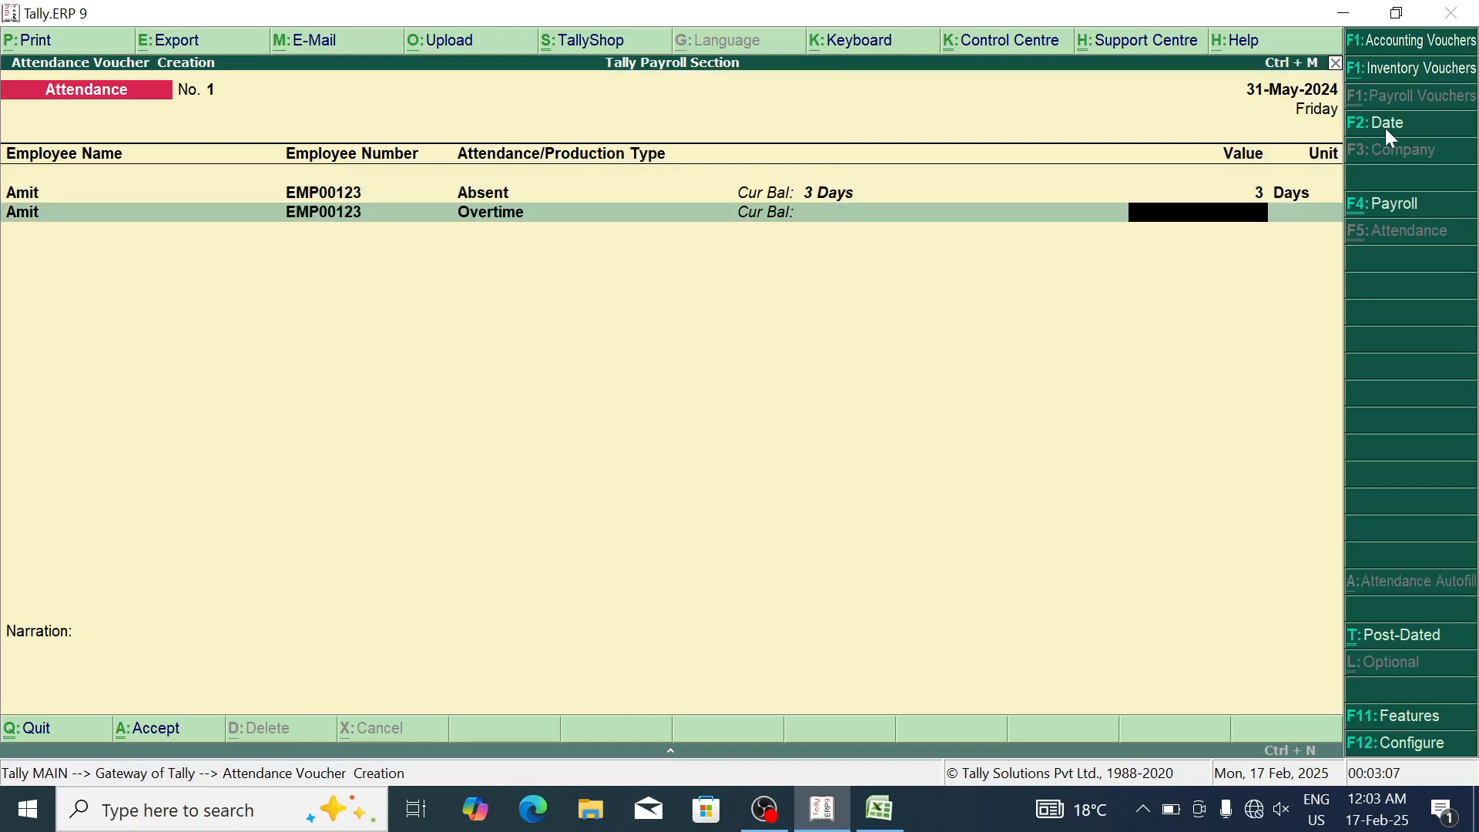
{"action": "type", "text": "2"}
{"action": "key", "text": "Return"}
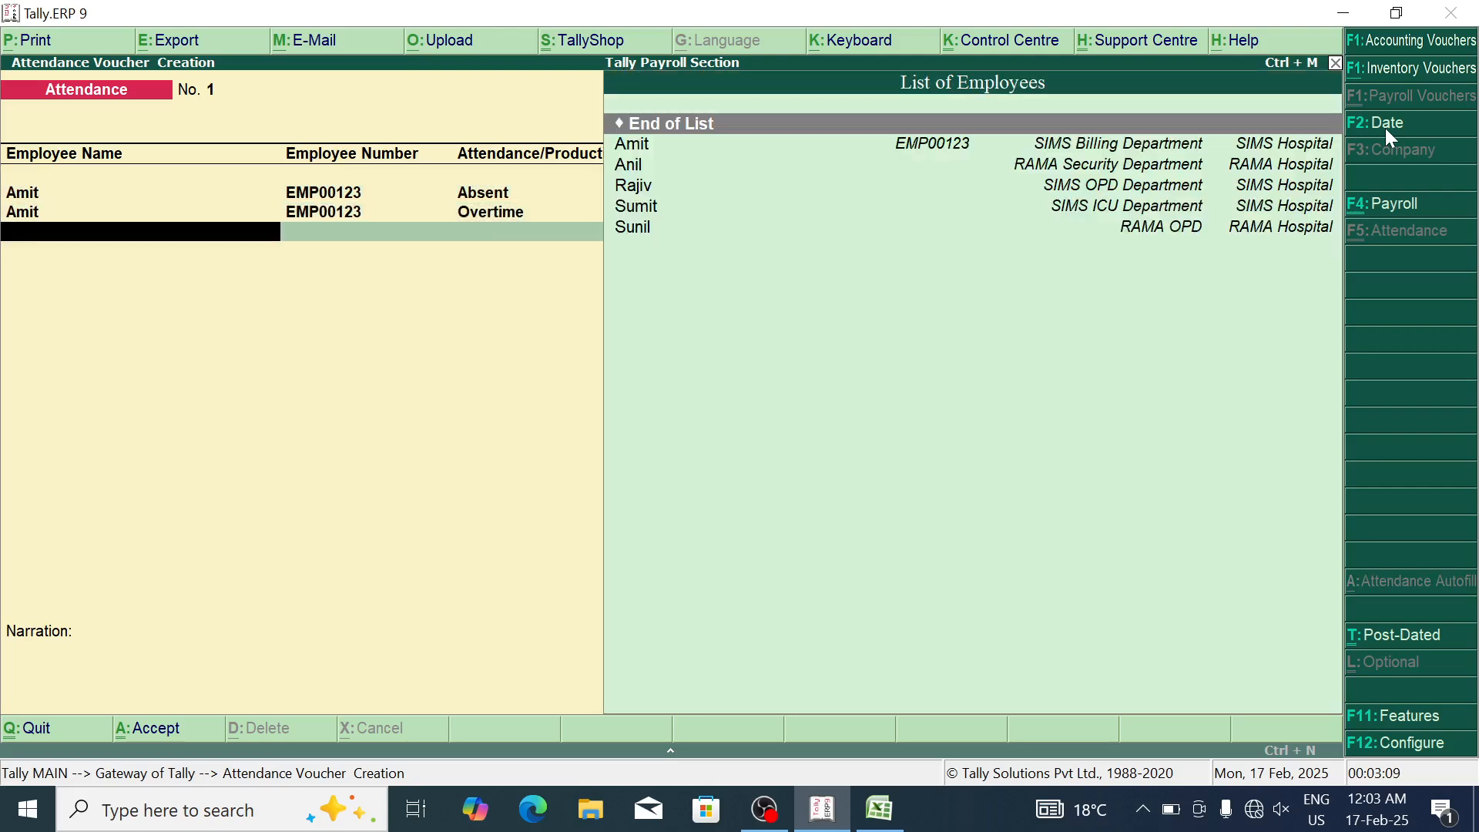
Step: Record 6 overtime hours for the second employee
{"action": "key", "text": "Down"}
{"action": "key", "text": "Down"}
{"action": "key", "text": "Return"}
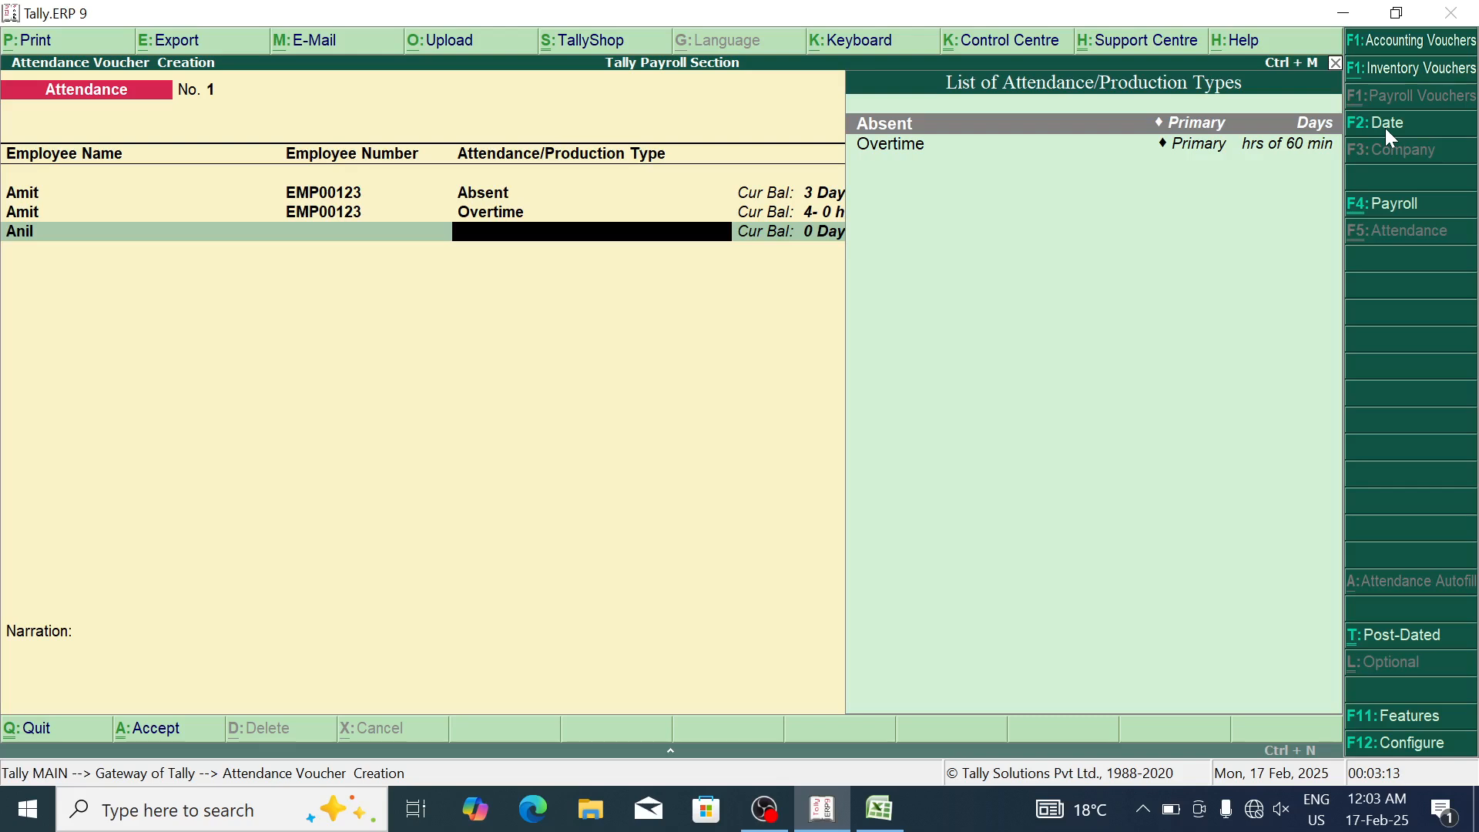
{"action": "key", "text": "Down"}
{"action": "key", "text": "Return"}
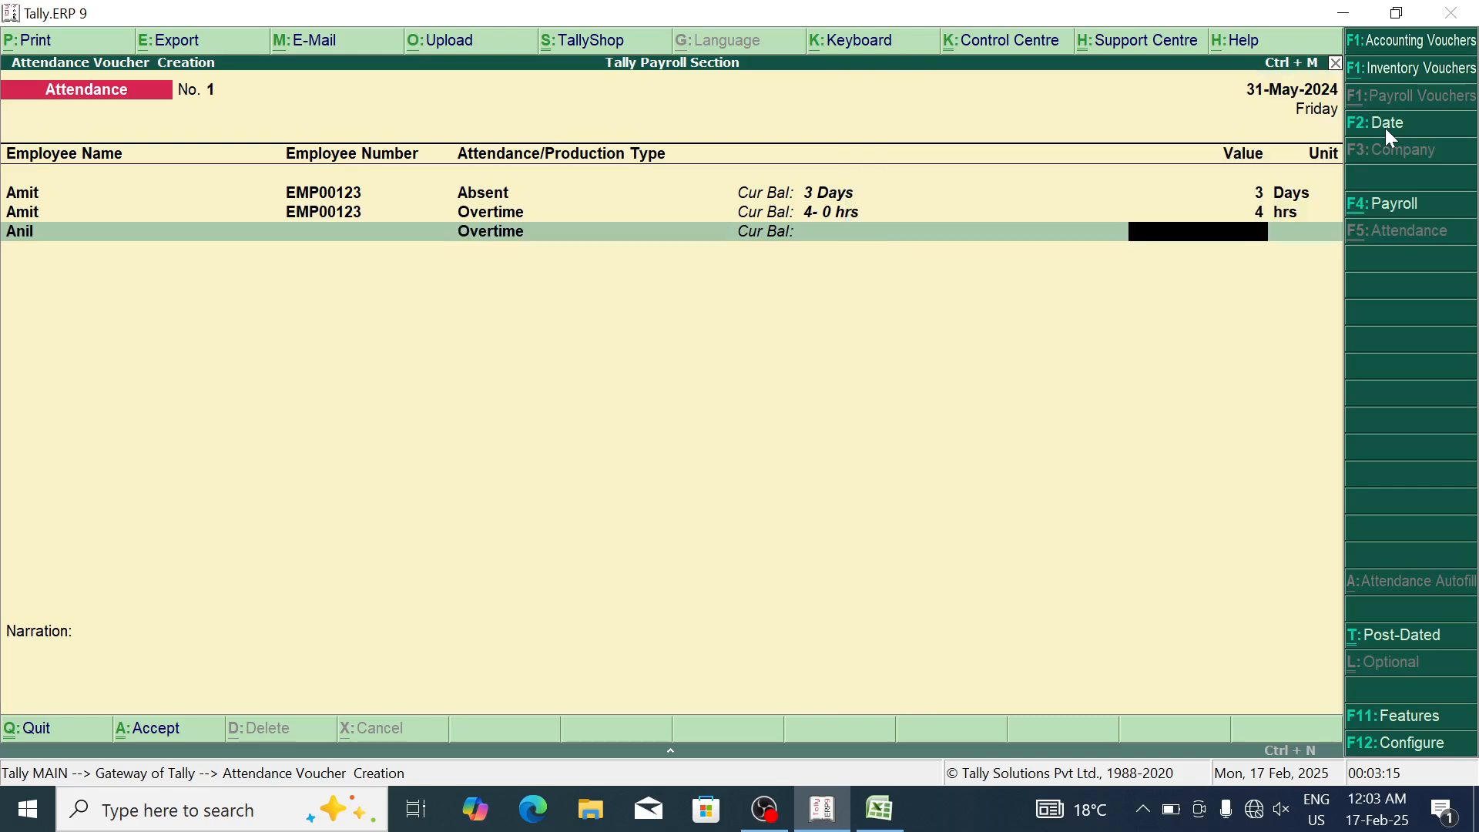
{"action": "type", "text": "6"}
{"action": "key", "text": "Return"}
Step: Record 9 absent days for the third employee
{"action": "key", "text": "Return"}
{"action": "key", "text": "Down"}
{"action": "key", "text": "Down"}
{"action": "key", "text": "Down"}
{"action": "key", "text": "Return"}
{"action": "key", "text": "Return"}
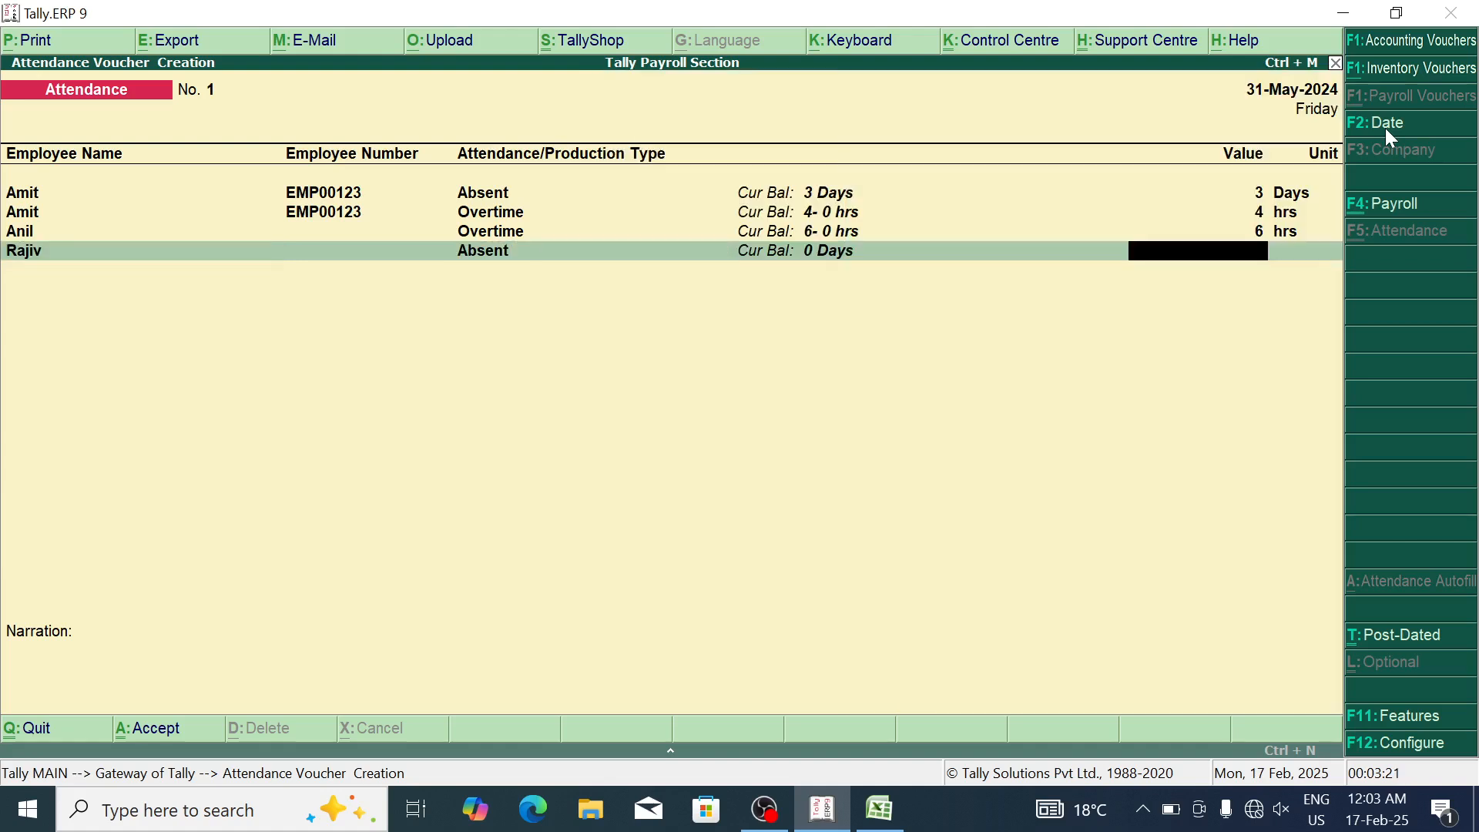
{"action": "key", "text": "Return"}
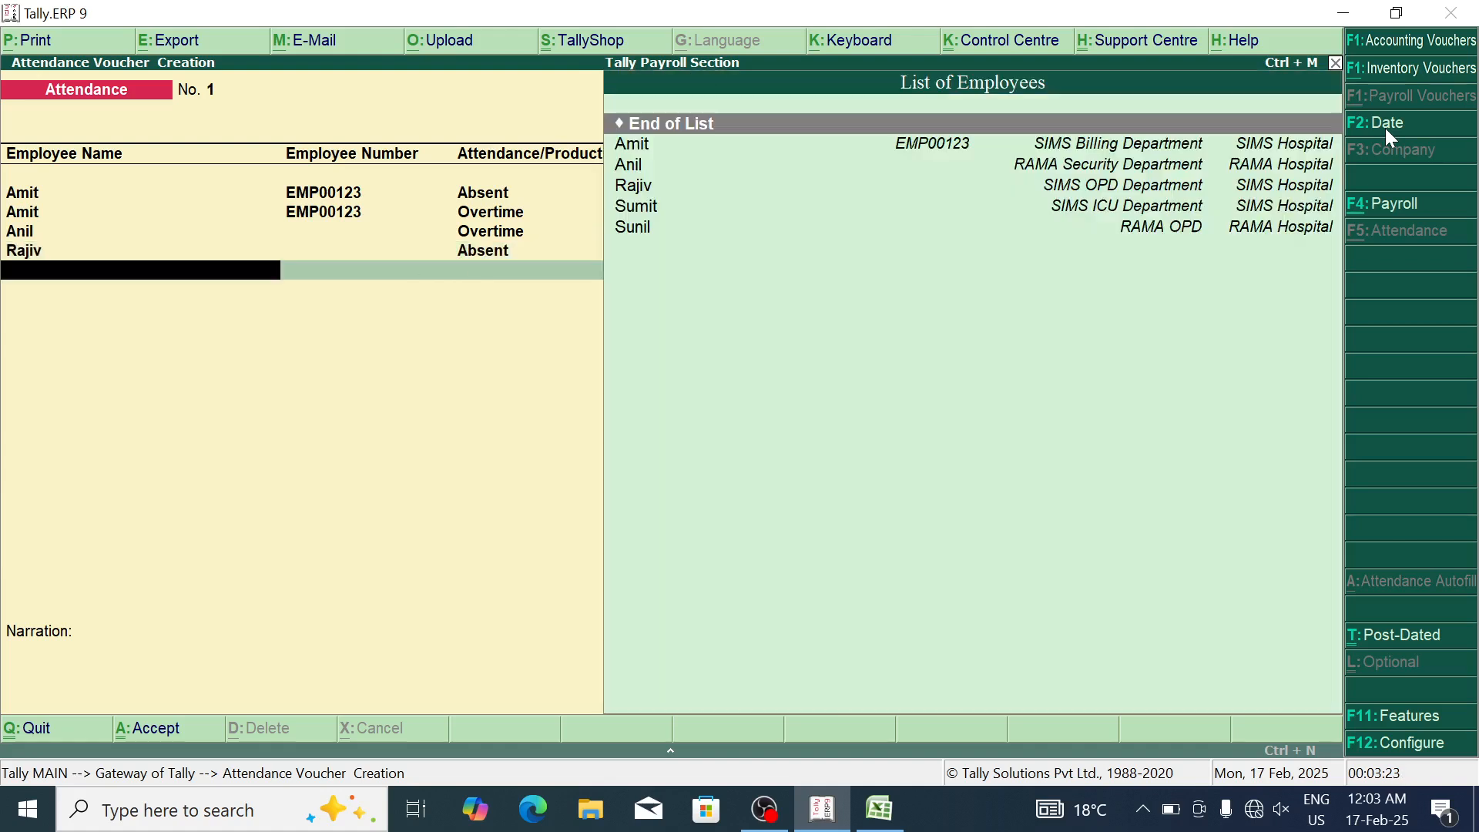
{"action": "key", "text": "Return"}
{"action": "key", "text": "BackSpace"}
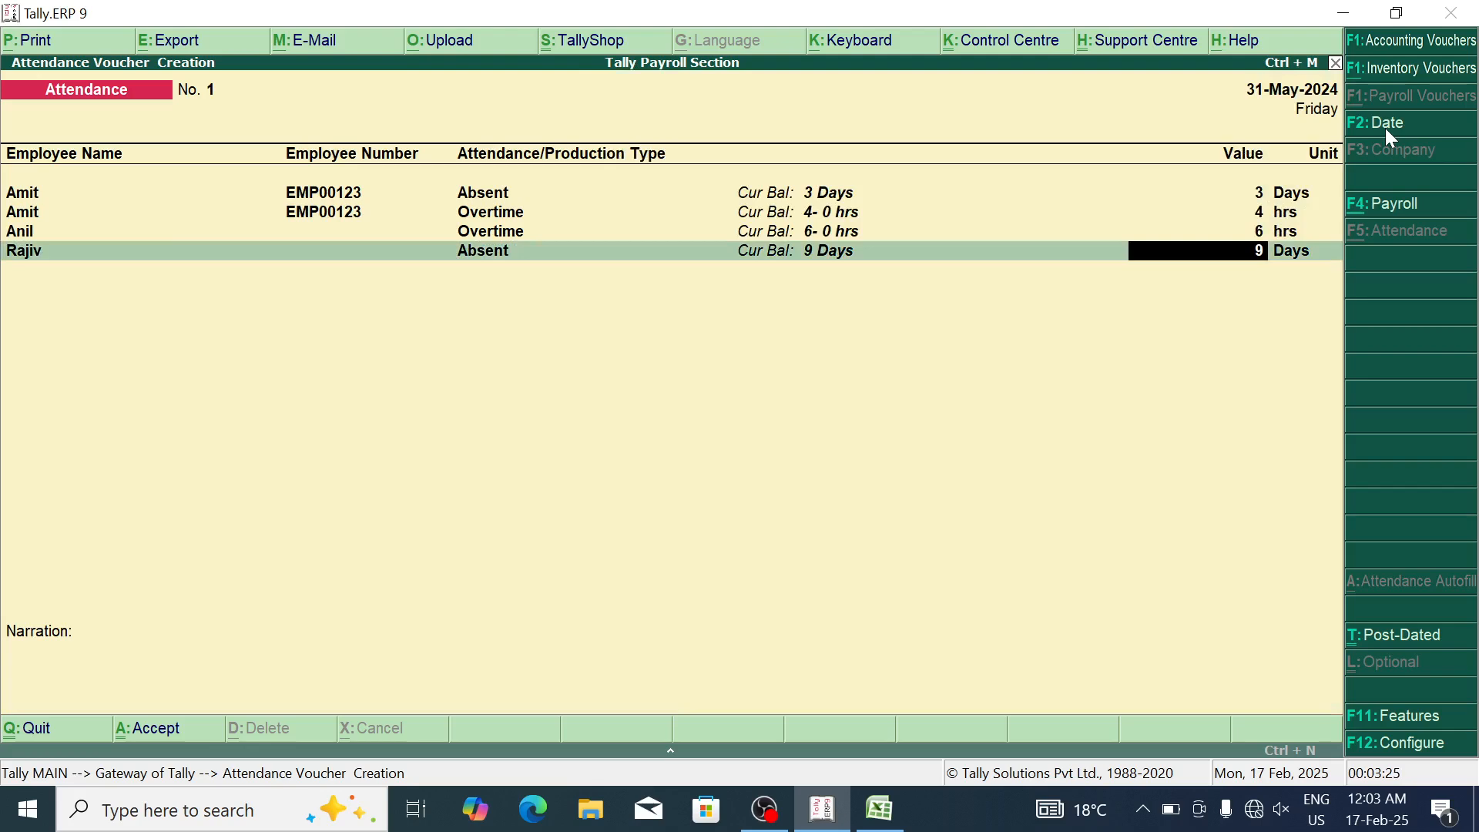
{"action": "key", "text": "Return"}
{"action": "key", "text": "Down"}
{"action": "key", "text": "Down"}
Step: Record 30 overtime hours for the fourth employee and 23 for the fifth
{"action": "key", "text": "Down"}
{"action": "key", "text": "Down"}
{"action": "key", "text": "Return"}
{"action": "key", "text": "Down"}
{"action": "key", "text": "Return"}
{"action": "type", "text": "30"}
{"action": "key", "text": "Return"}
{"action": "key", "text": "Down"}
{"action": "key", "text": "Down"}
{"action": "key", "text": "Down"}
{"action": "key", "text": "Down"}
{"action": "key", "text": "Down"}
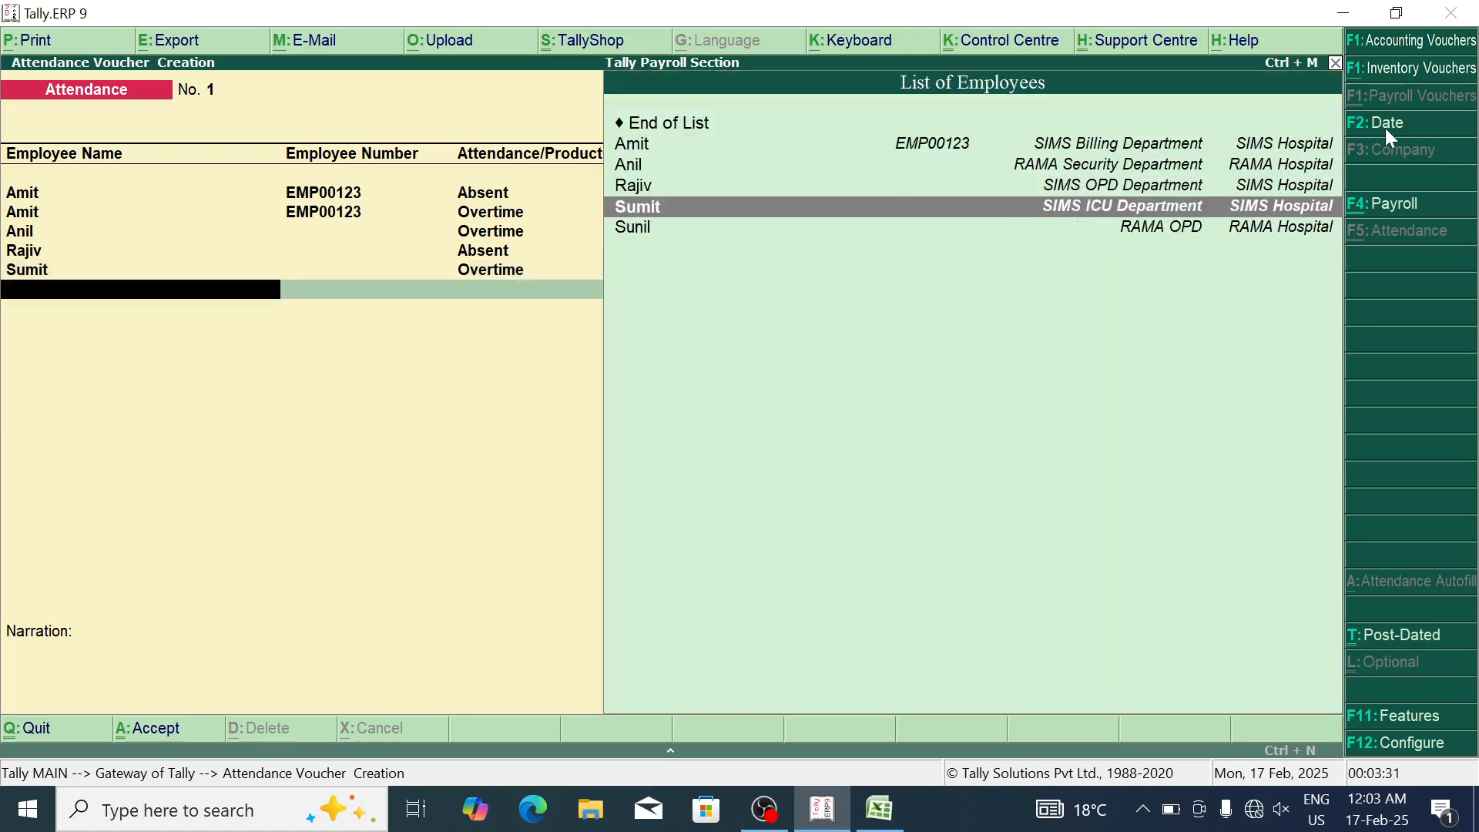
{"action": "key", "text": "Return"}
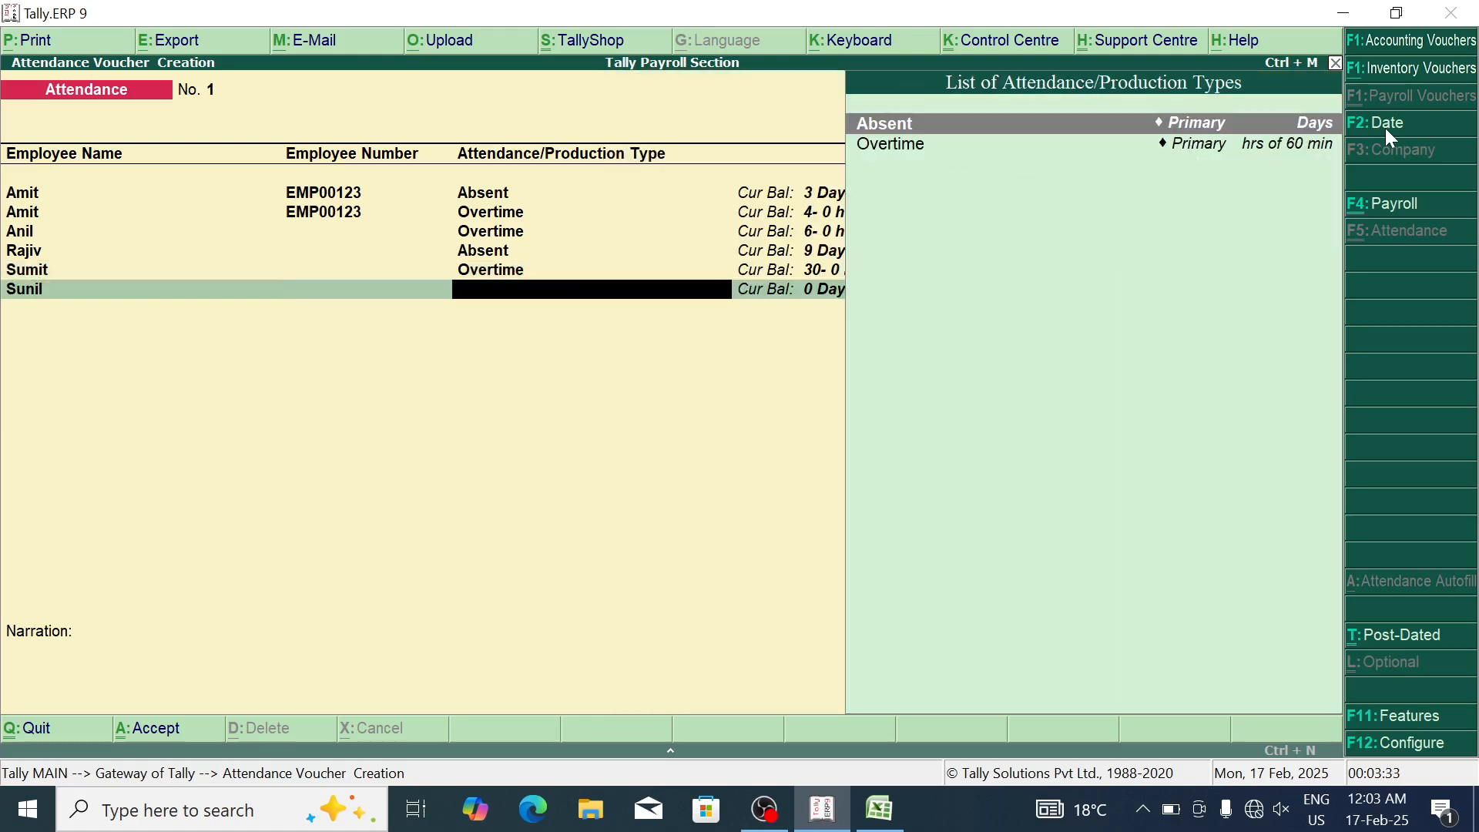
{"action": "key", "text": "Down"}
{"action": "key", "text": "Return"}
{"action": "type", "text": "23"}
{"action": "key", "text": "Return"}
{"action": "key", "text": "Return"}
{"action": "key", "text": "Return"}
{"action": "key", "text": "Return"}
{"action": "key", "text": "Return"}
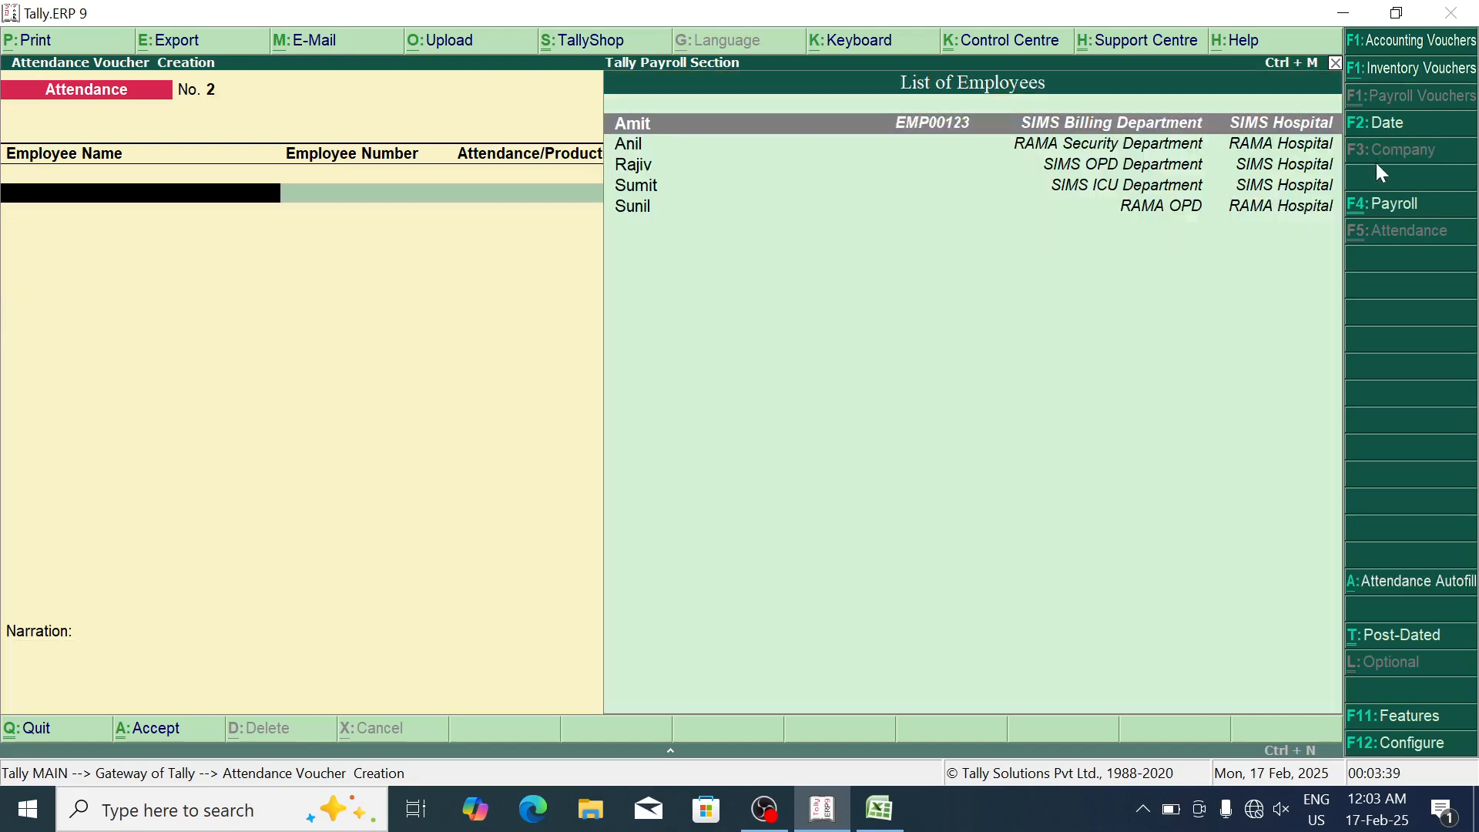
Step: Switch to Payroll voucher entry and bring up Payroll Autofill for Salary, 1-5-2024 to 31-5-2024
{"action": "left_click", "coordinate": [1407, 212]}
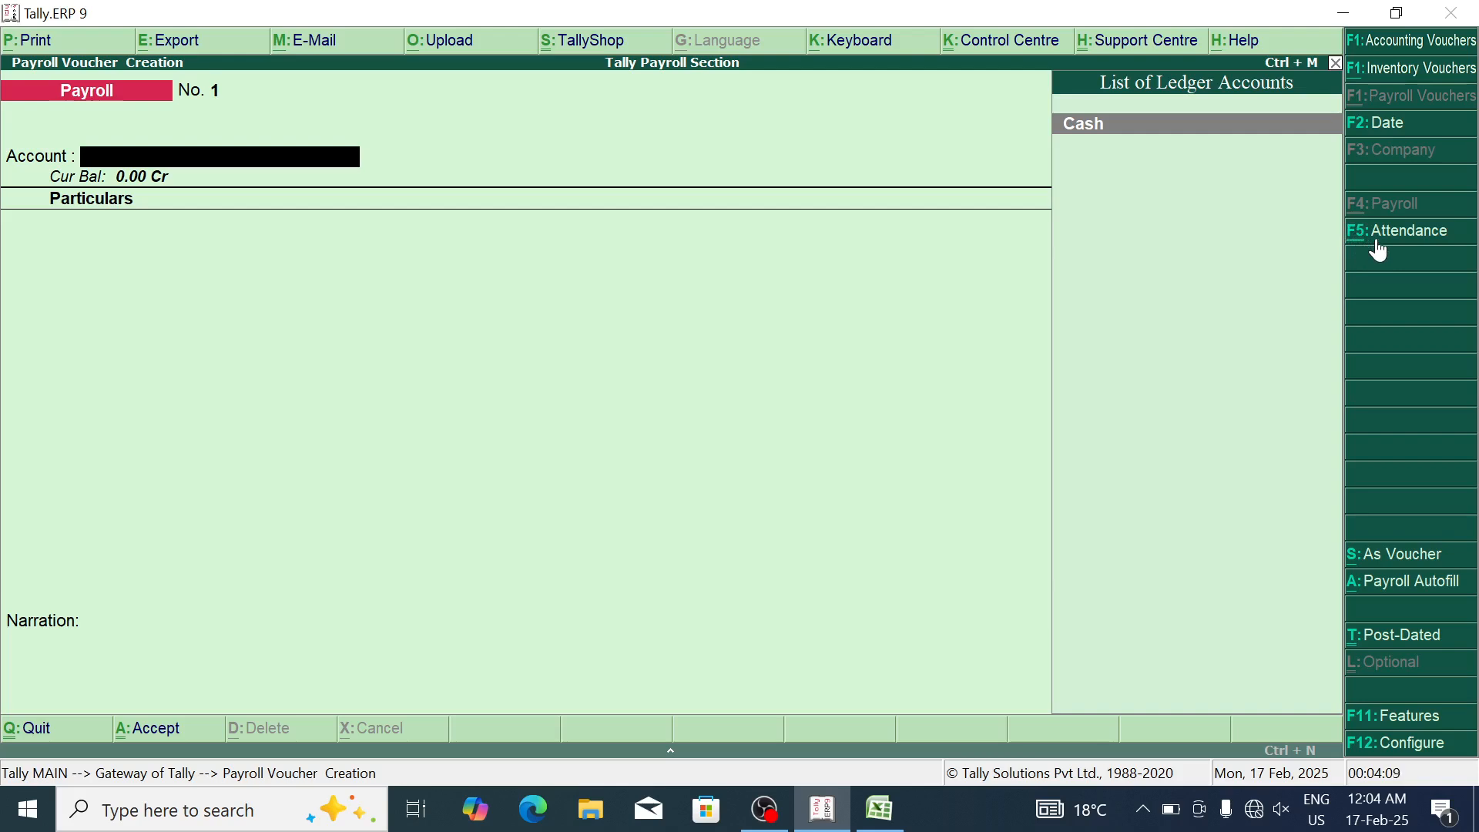
{"action": "left_click", "coordinate": [1395, 587]}
Step: Autofill and save salary voucher No. 1 (10,486.20) for the first RAMA Hospital employee via Cash
{"action": "key", "text": "Down"}
{"action": "key", "text": "Return"}
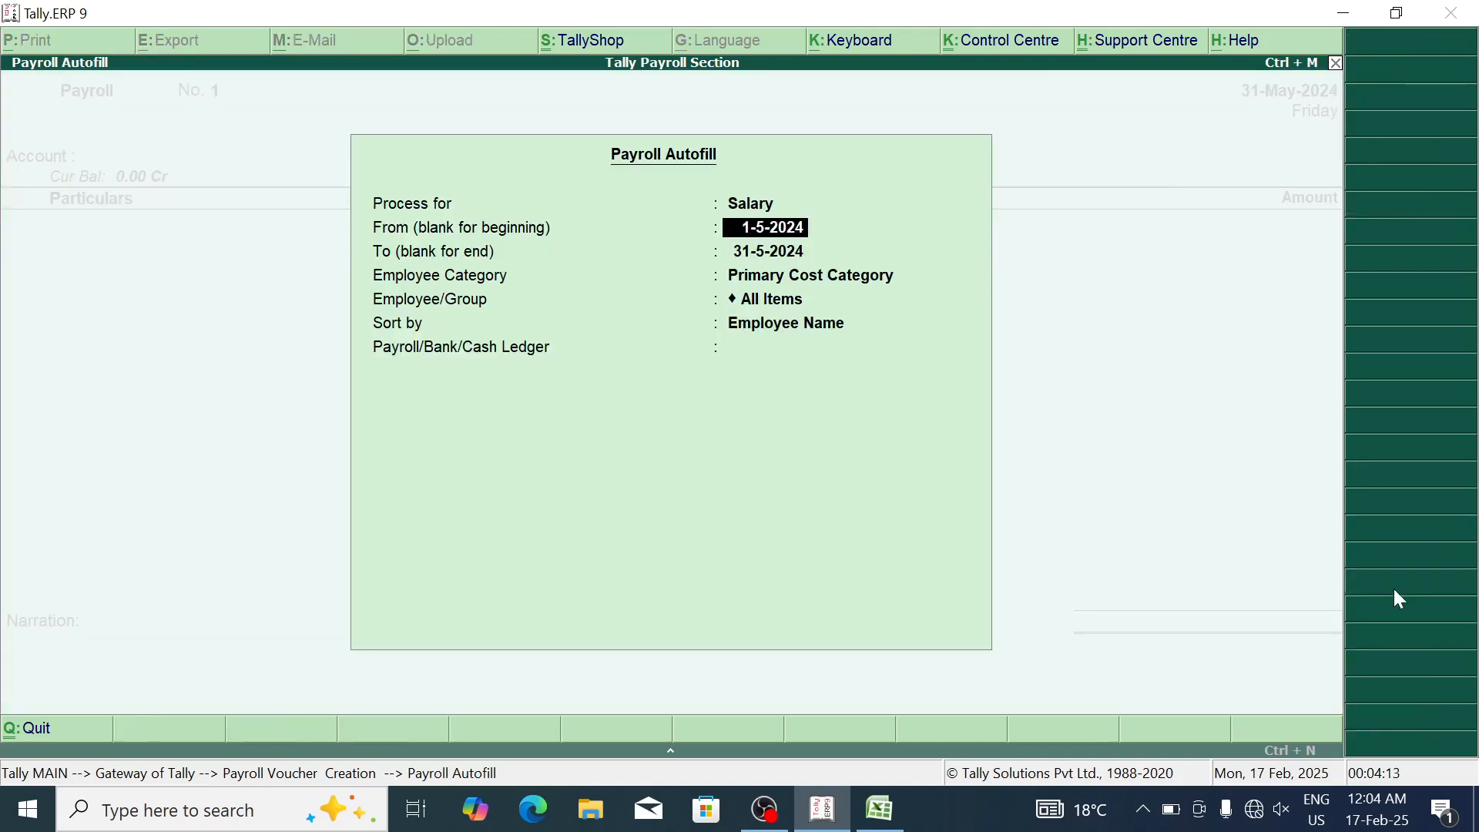
{"action": "key", "text": "Return"}
{"action": "key", "text": "Return"}
{"action": "key", "text": "Down"}
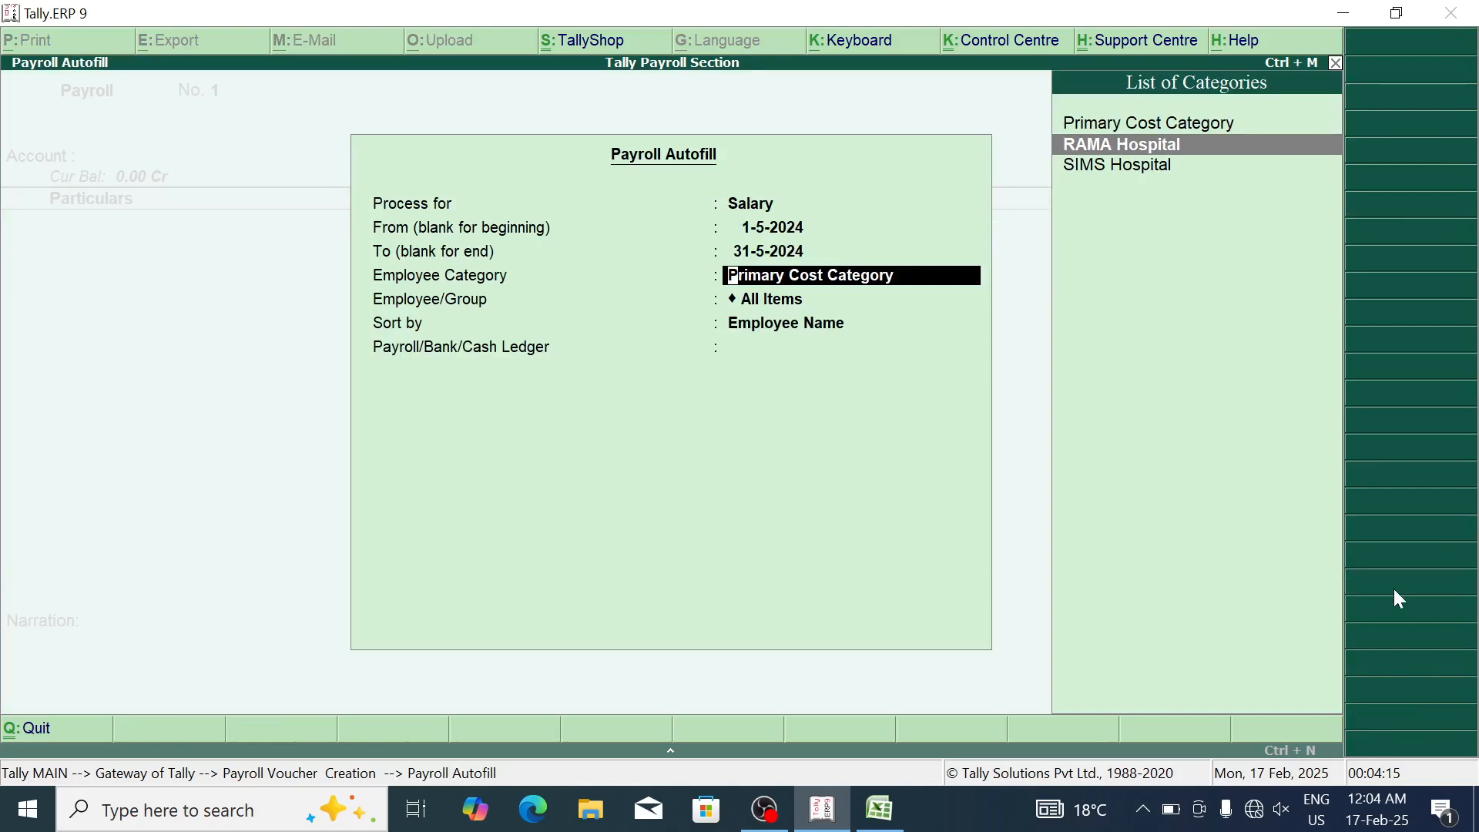
{"action": "key", "text": "Return"}
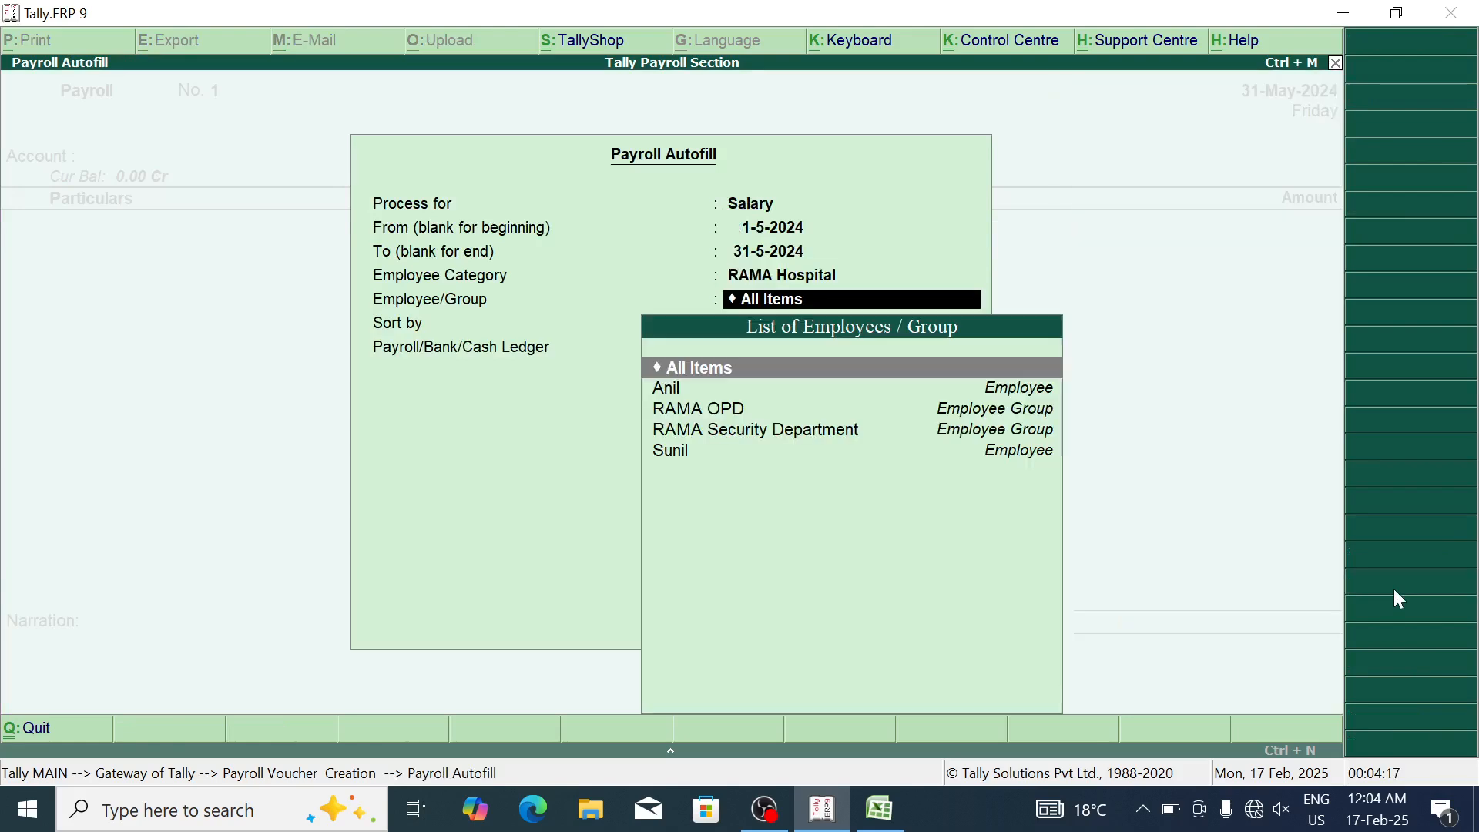
{"action": "key", "text": "Down"}
{"action": "key", "text": "Return"}
{"action": "key", "text": "Return"}
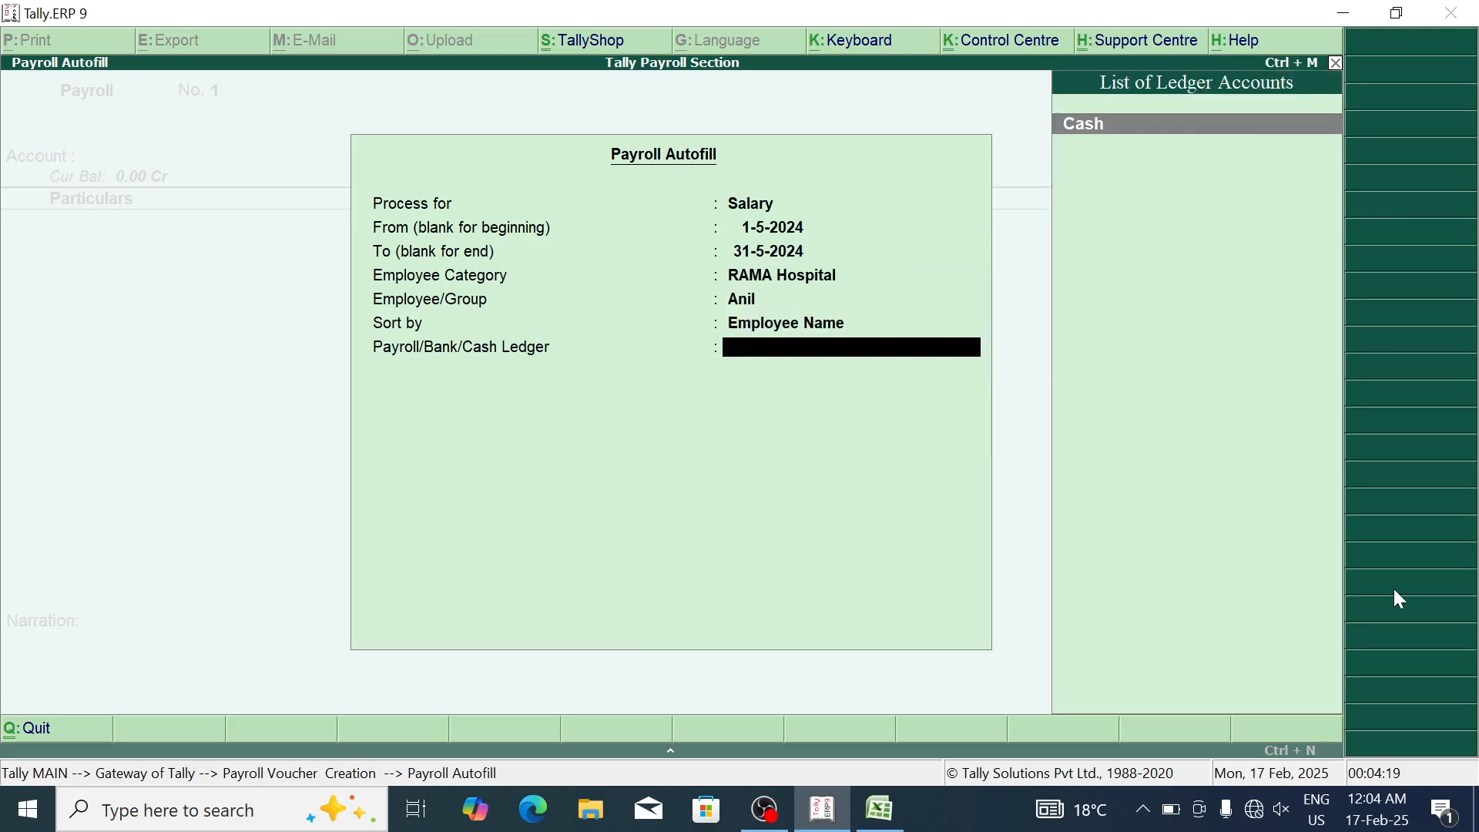
{"action": "key", "text": "Return"}
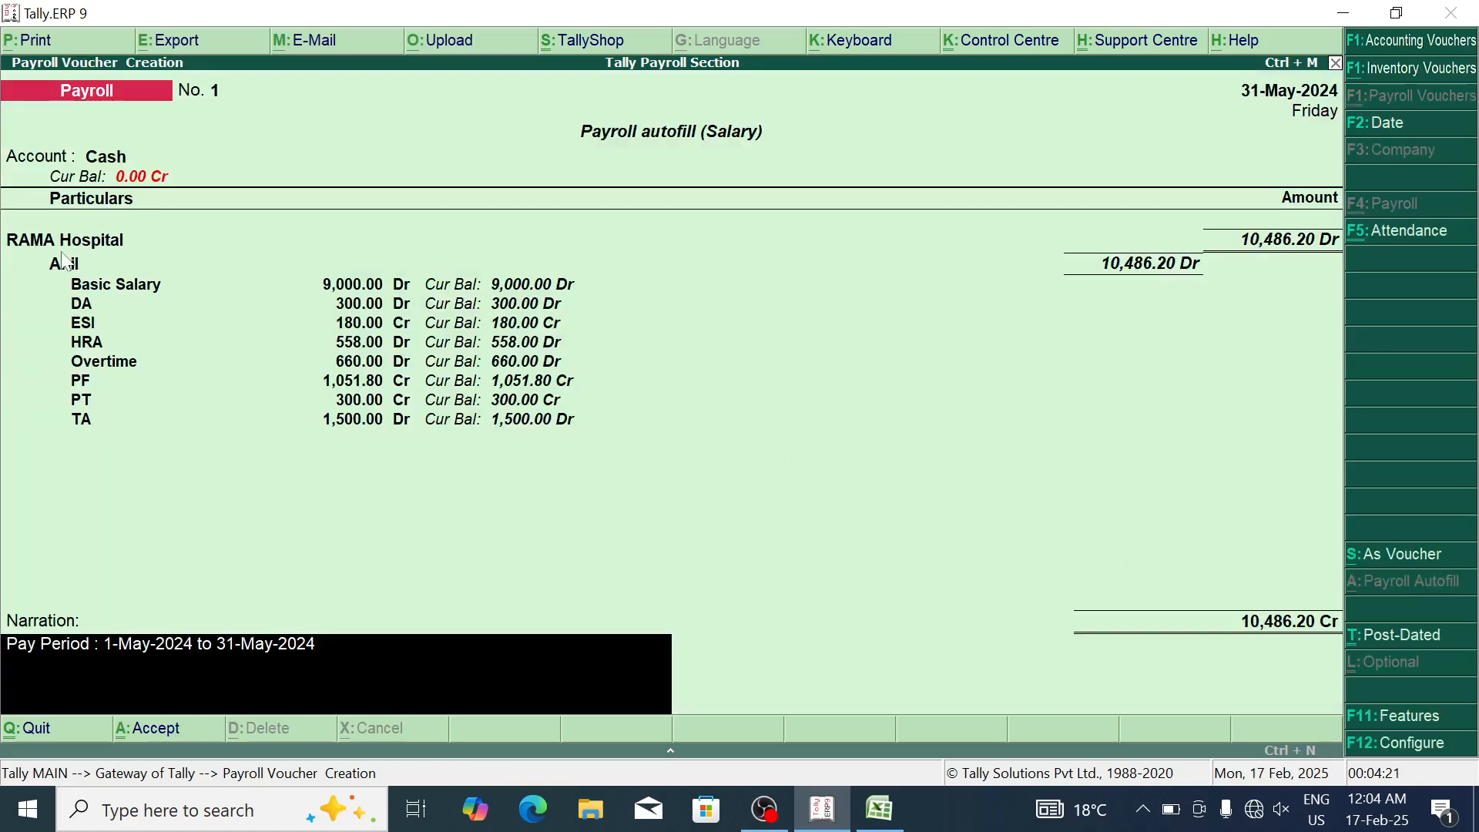
{"action": "key", "text": "Return"}
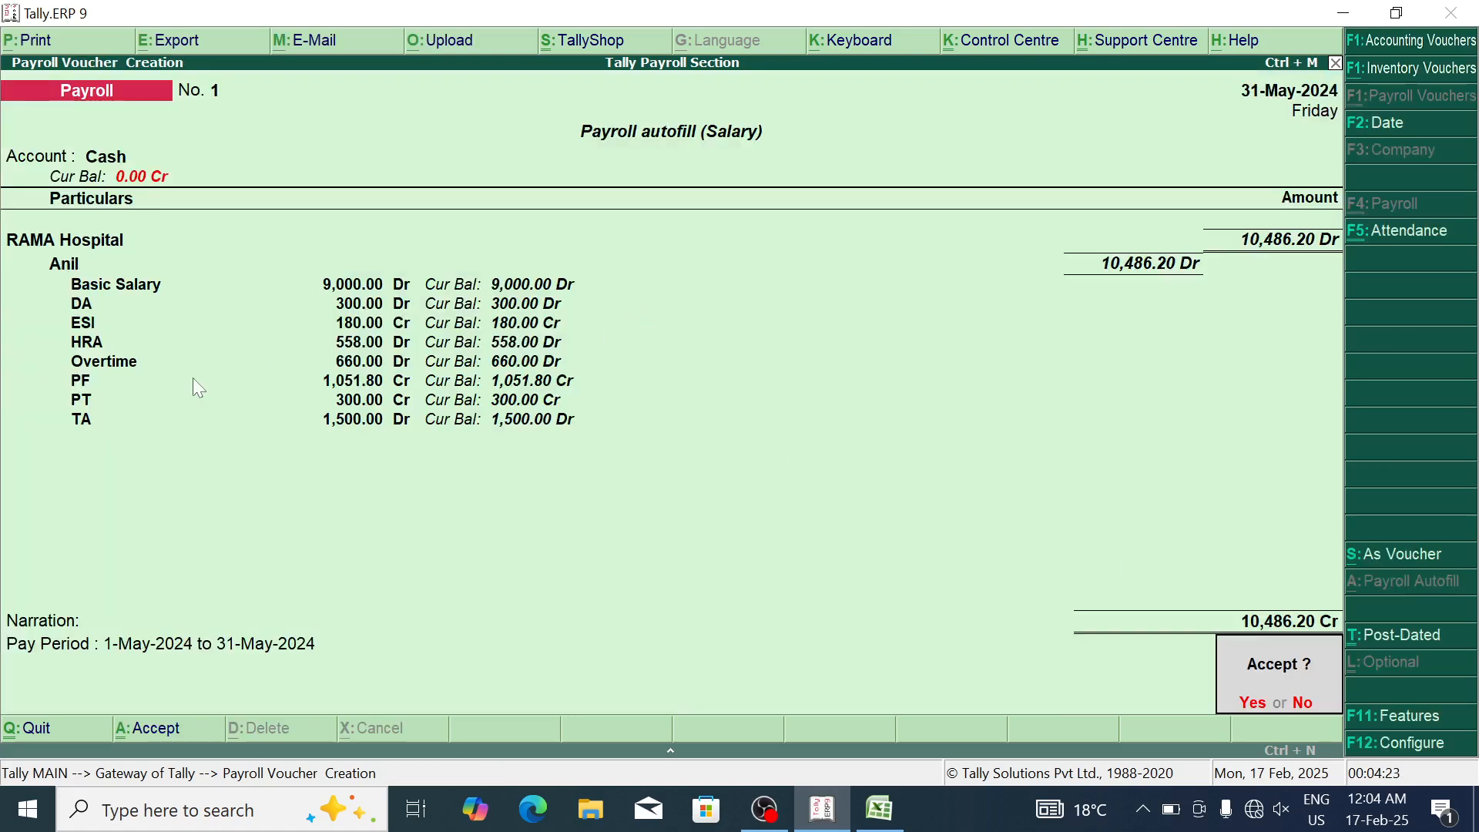
{"action": "key", "text": "Return"}
Step: Autofill and save salary voucher No. 2 (13,030.50) for the second RAMA Hospital employee
{"action": "key", "text": "alt+a"}
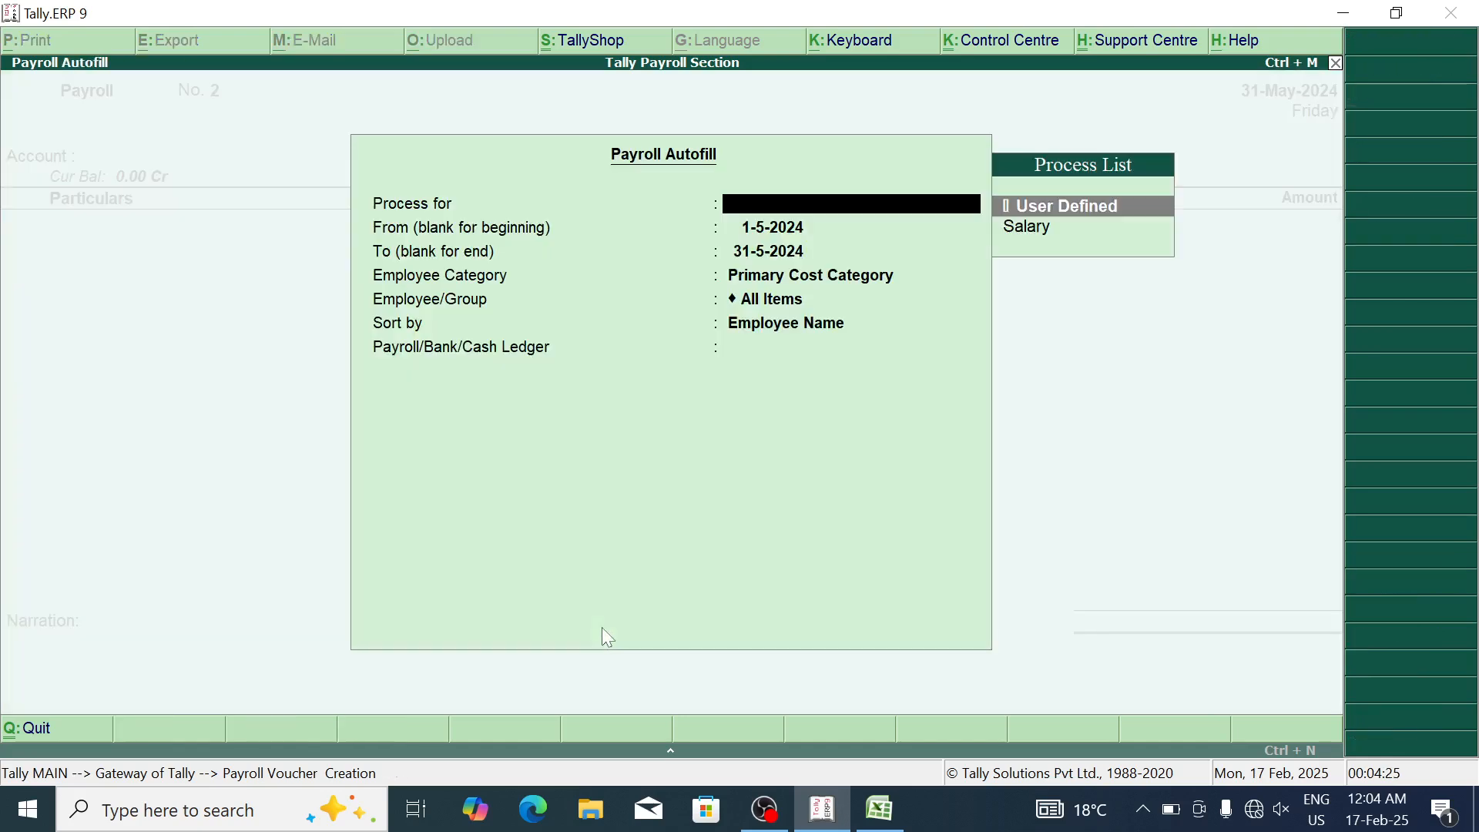
{"action": "key", "text": "Return"}
{"action": "key", "text": "BackSpace"}
{"action": "key", "text": "Down"}
{"action": "key", "text": "Return"}
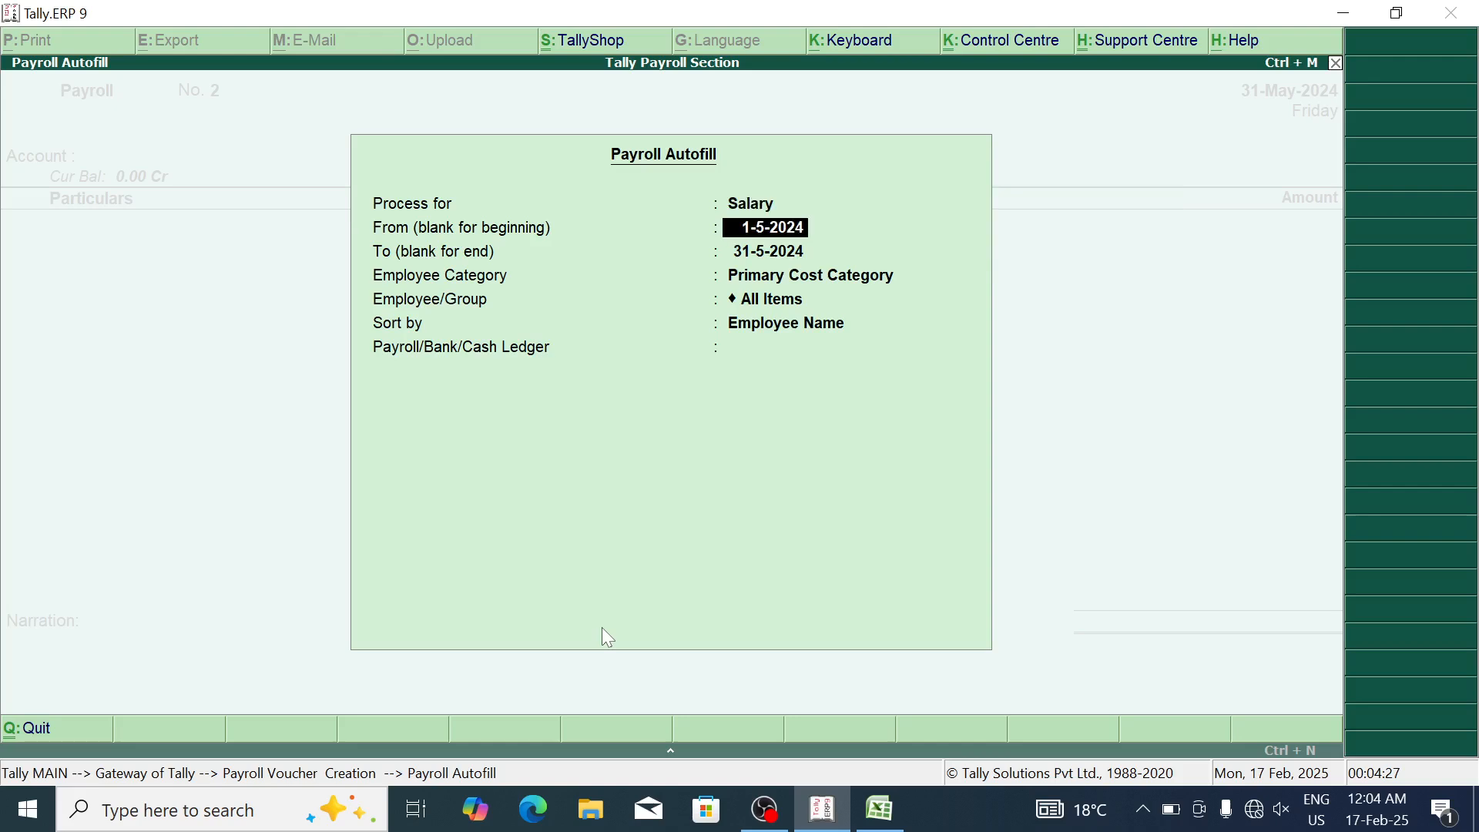
{"action": "key", "text": "Return"}
{"action": "key", "text": "Return"}
{"action": "key", "text": "Down"}
{"action": "key", "text": "Down"}
{"action": "key", "text": "Up"}
{"action": "key", "text": "Return"}
{"action": "key", "text": "Down"}
{"action": "key", "text": "Down"}
{"action": "key", "text": "Down"}
{"action": "key", "text": "Down"}
{"action": "key", "text": "Return"}
{"action": "key", "text": "Return"}
{"action": "key", "text": "Return"}
{"action": "key", "text": "Return"}
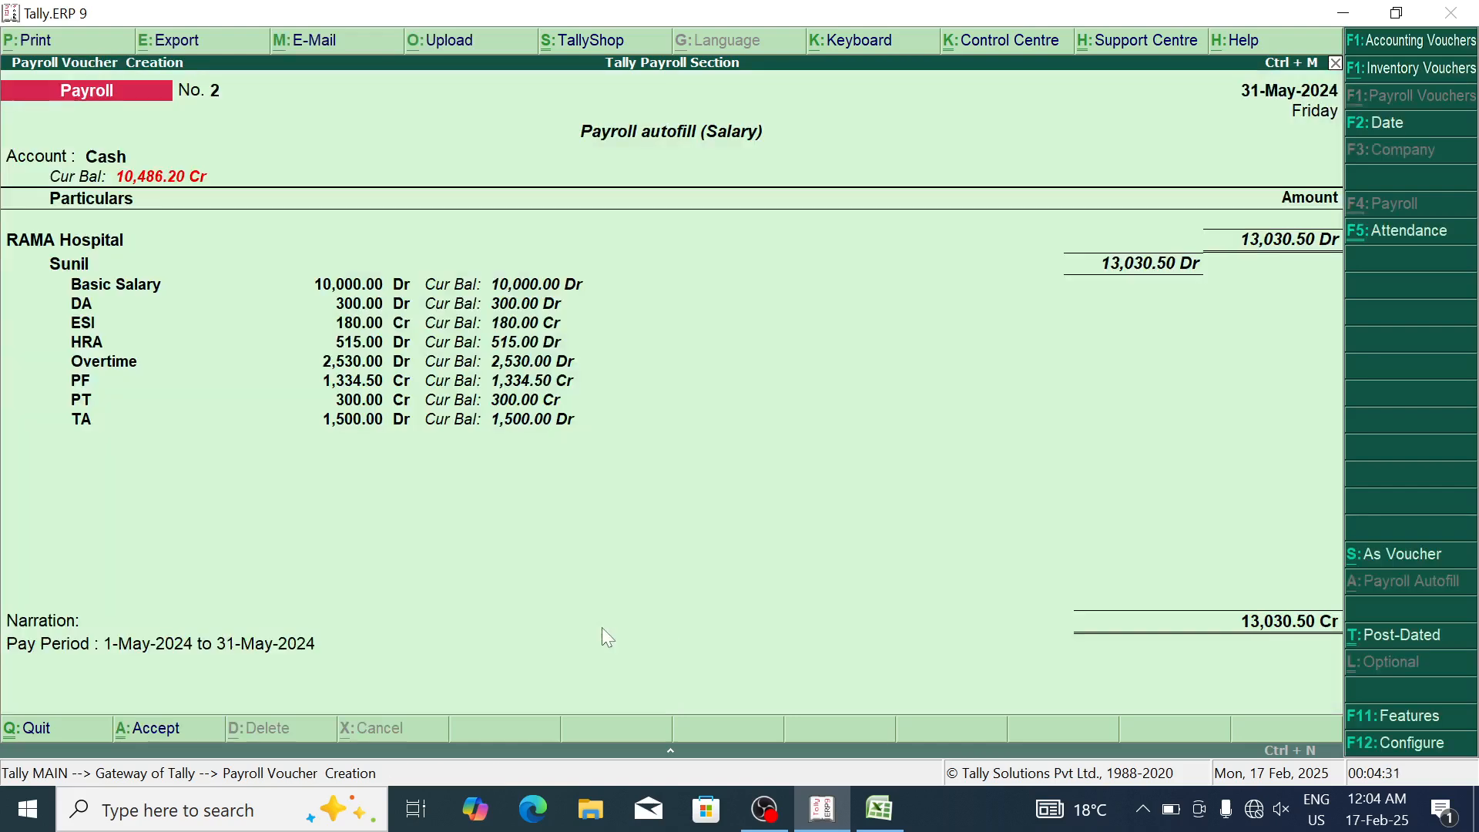
{"action": "key", "text": "Return"}
Step: Autofill and save May-2024 salary voucher No. 3 for the first SIMS Hospital employee
{"action": "key", "text": "alt+a"}
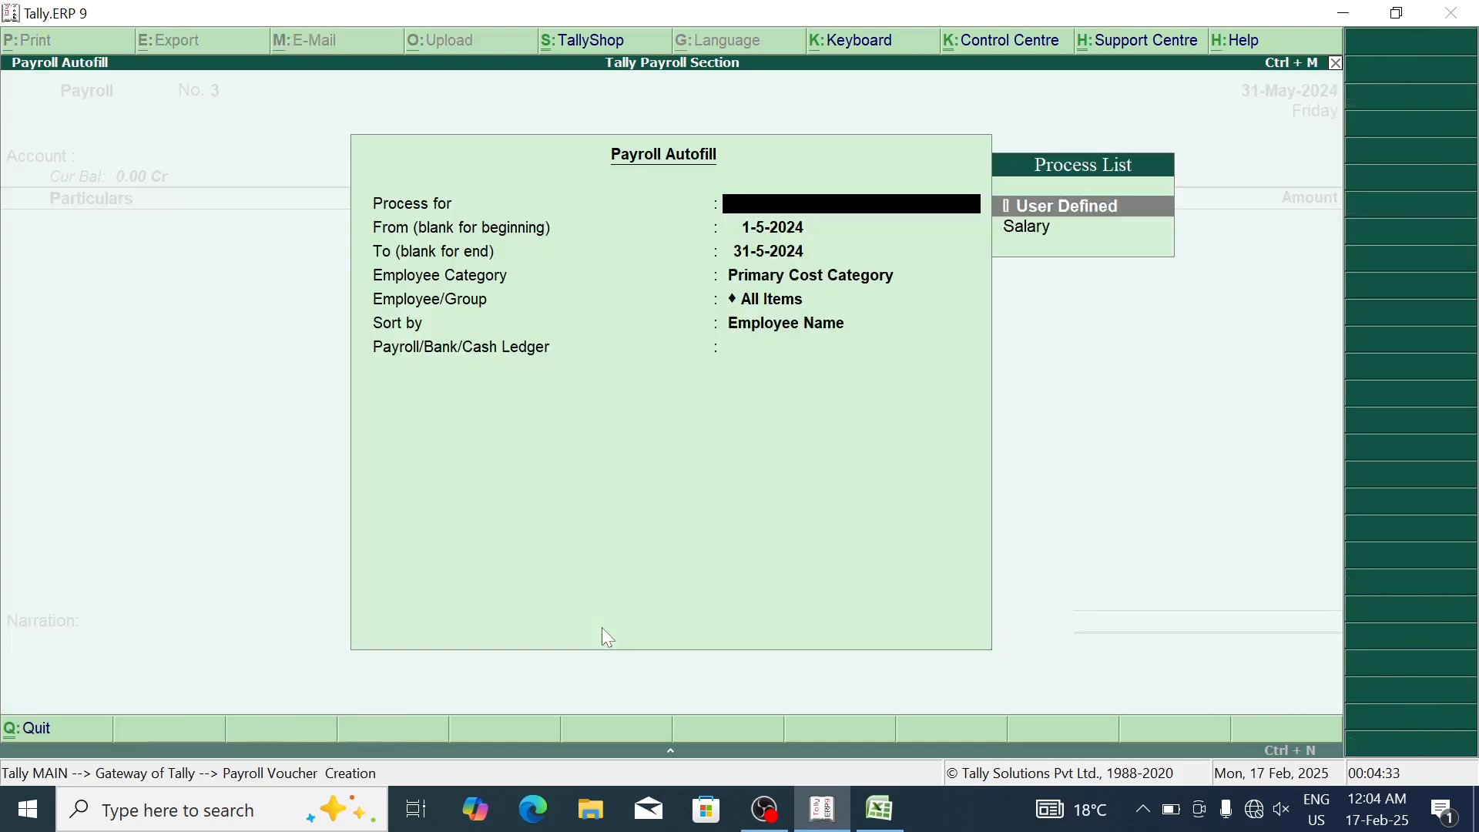
{"action": "key", "text": "Down"}
{"action": "key", "text": "Return"}
{"action": "key", "text": "Return"}
{"action": "key", "text": "Return"}
{"action": "key", "text": "Down"}
{"action": "key", "text": "Down"}
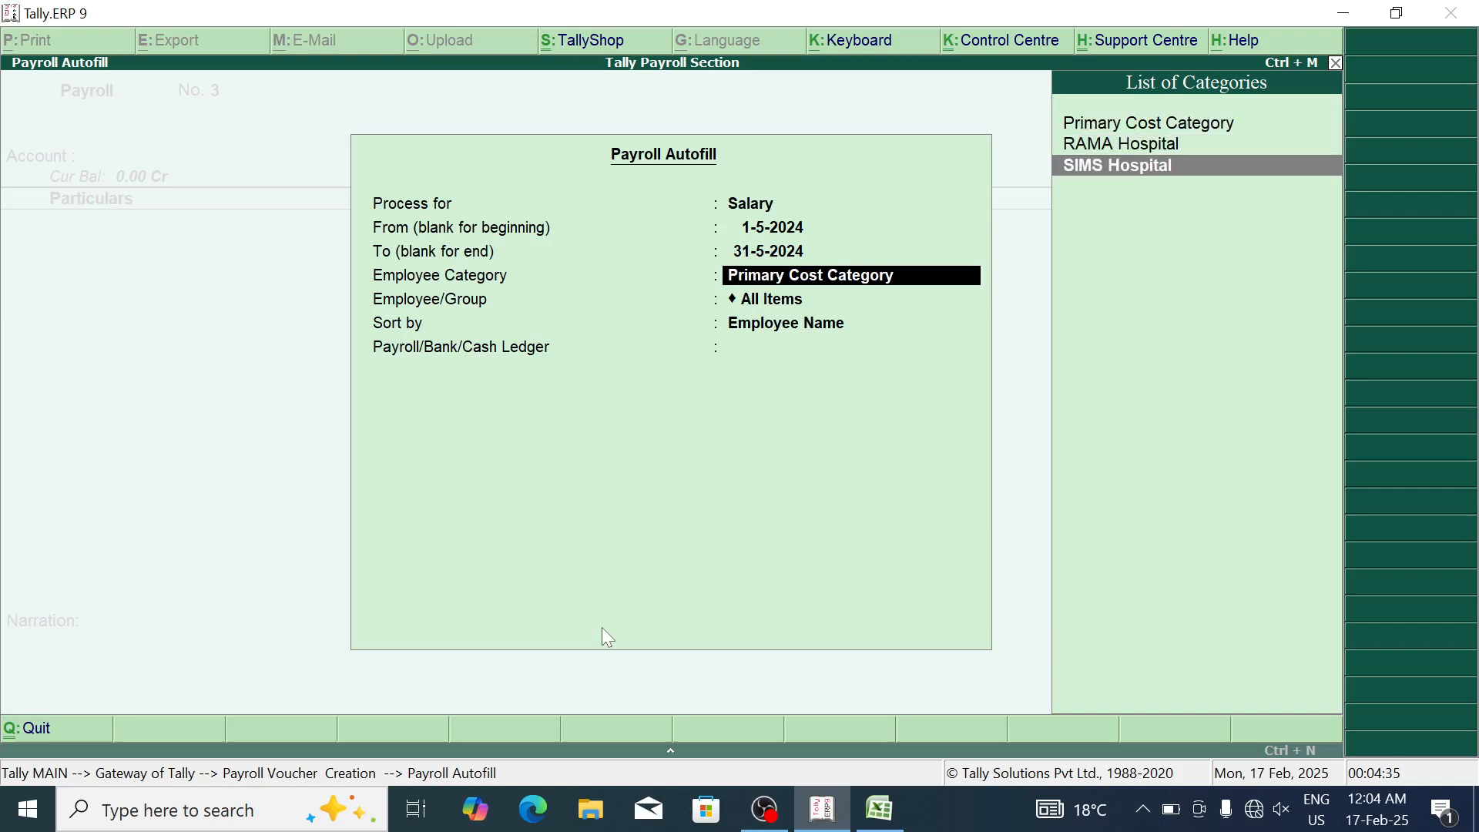
{"action": "key", "text": "Return"}
{"action": "key", "text": "Down"}
{"action": "key", "text": "Return"}
{"action": "key", "text": "Return"}
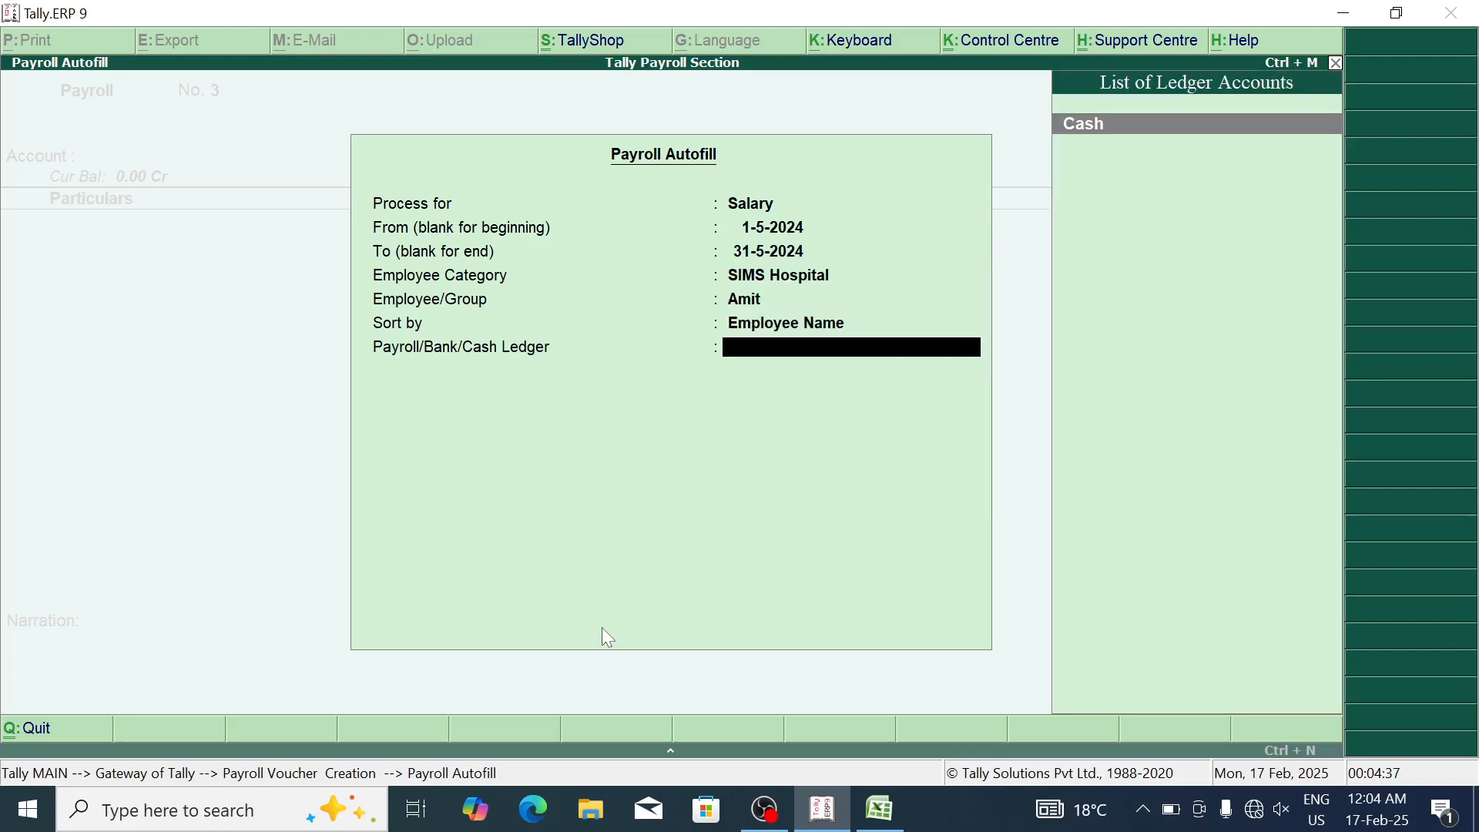
{"action": "key", "text": "Return"}
{"action": "key", "text": "Return"}
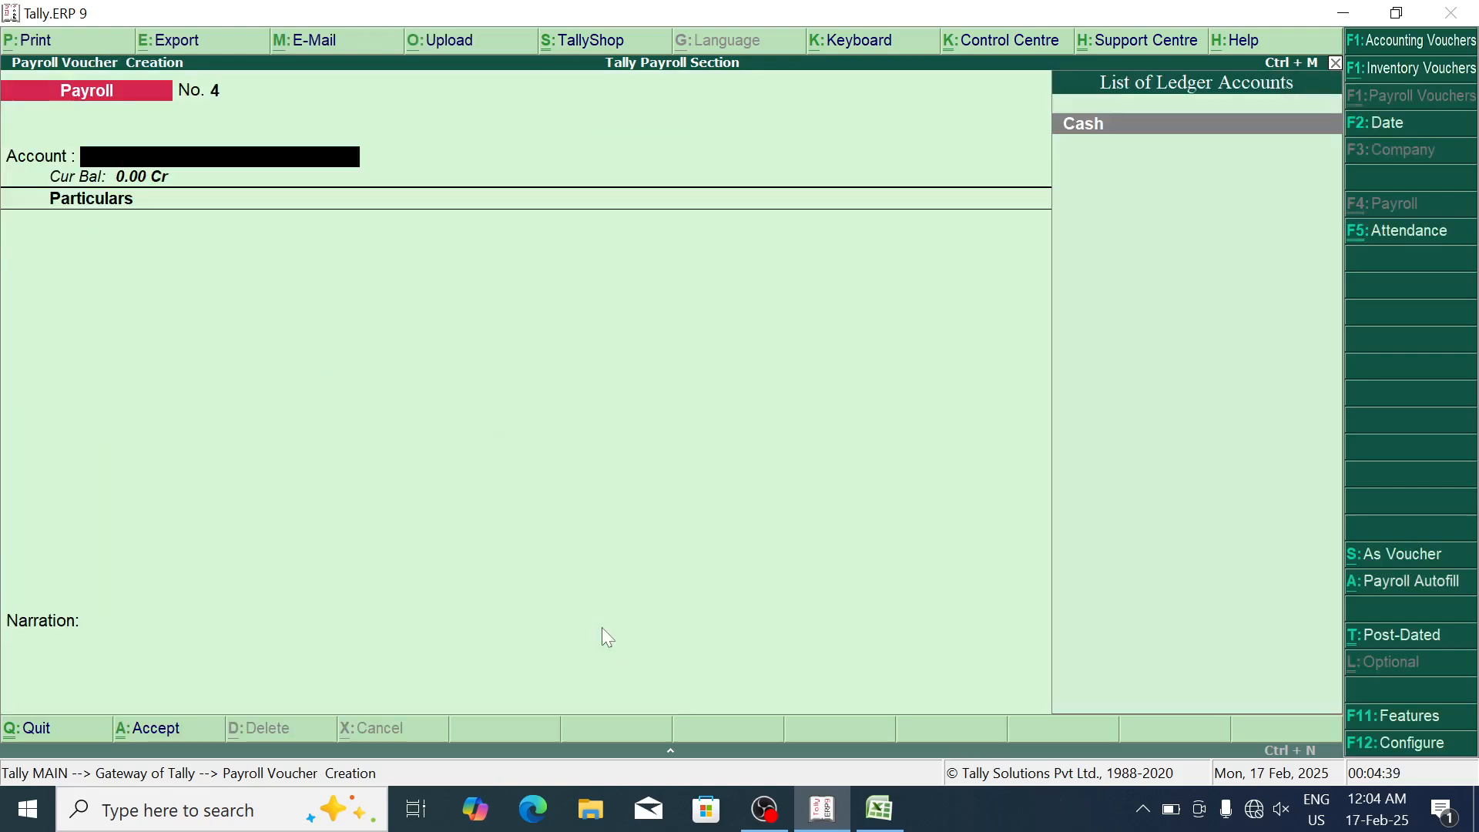
{"action": "key", "text": "alt+a"}
{"action": "key", "text": "Down"}
Step: Try autofilling salary for all SIMS Hospital employees, then abandon and close that autofill
{"action": "key", "text": "Return"}
{"action": "key", "text": "Return"}
{"action": "key", "text": "Return"}
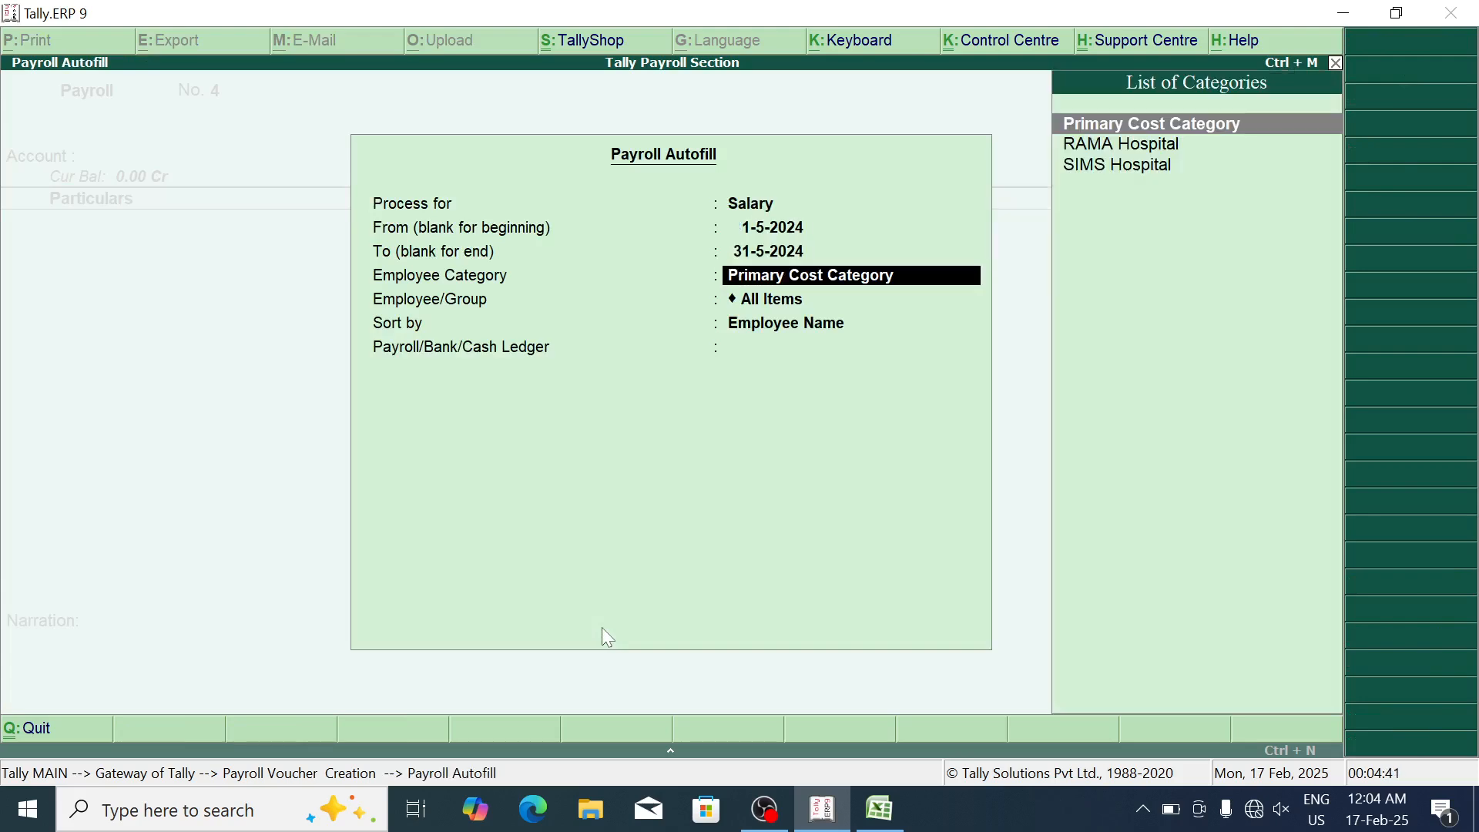
{"action": "key", "text": "Down"}
{"action": "key", "text": "Down"}
{"action": "key", "text": "Return"}
{"action": "key", "text": "Down"}
{"action": "key", "text": "Down"}
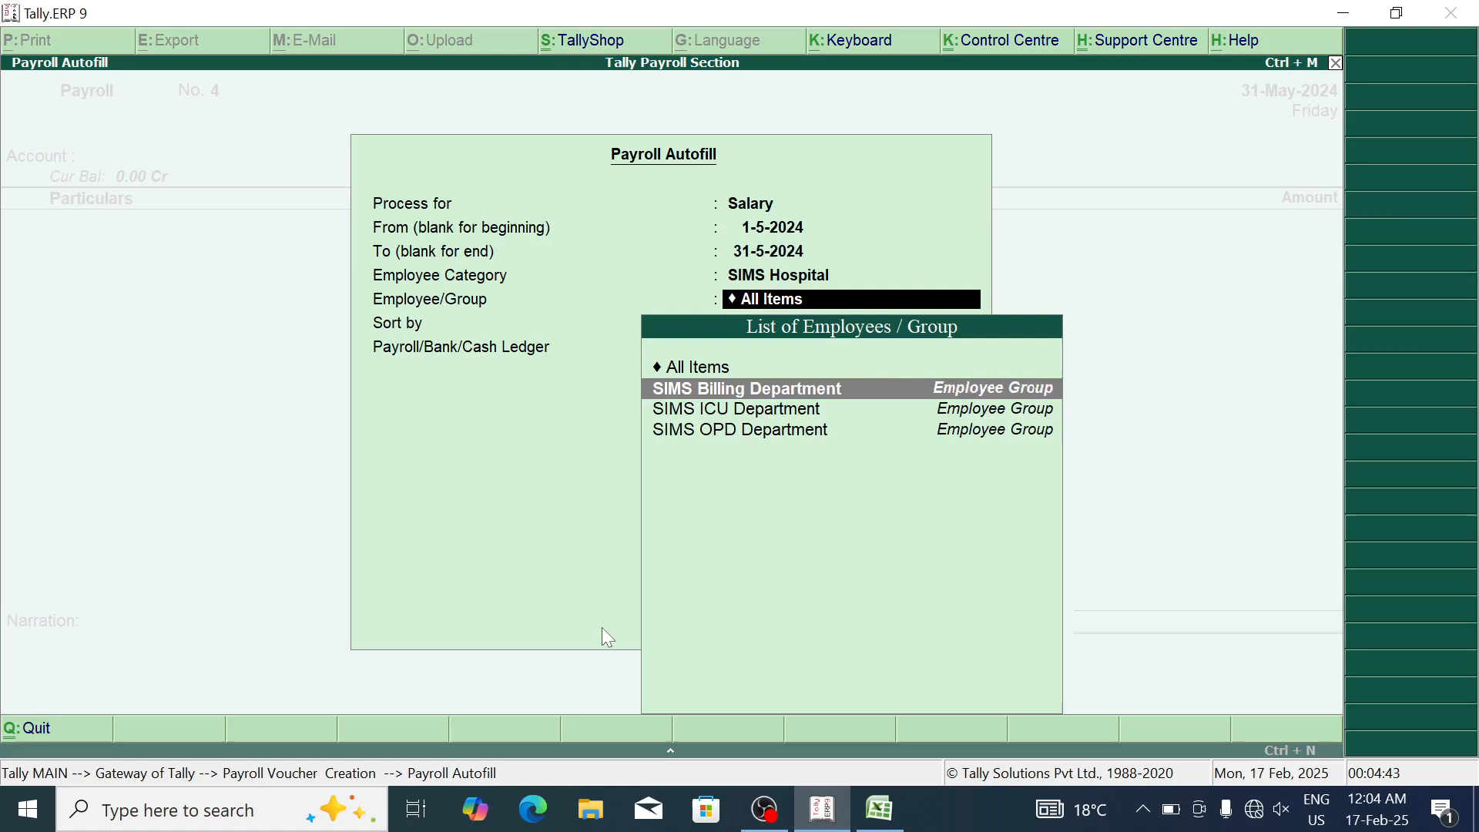
{"action": "key", "text": "Up"}
{"action": "key", "text": "Up"}
{"action": "key", "text": "Return"}
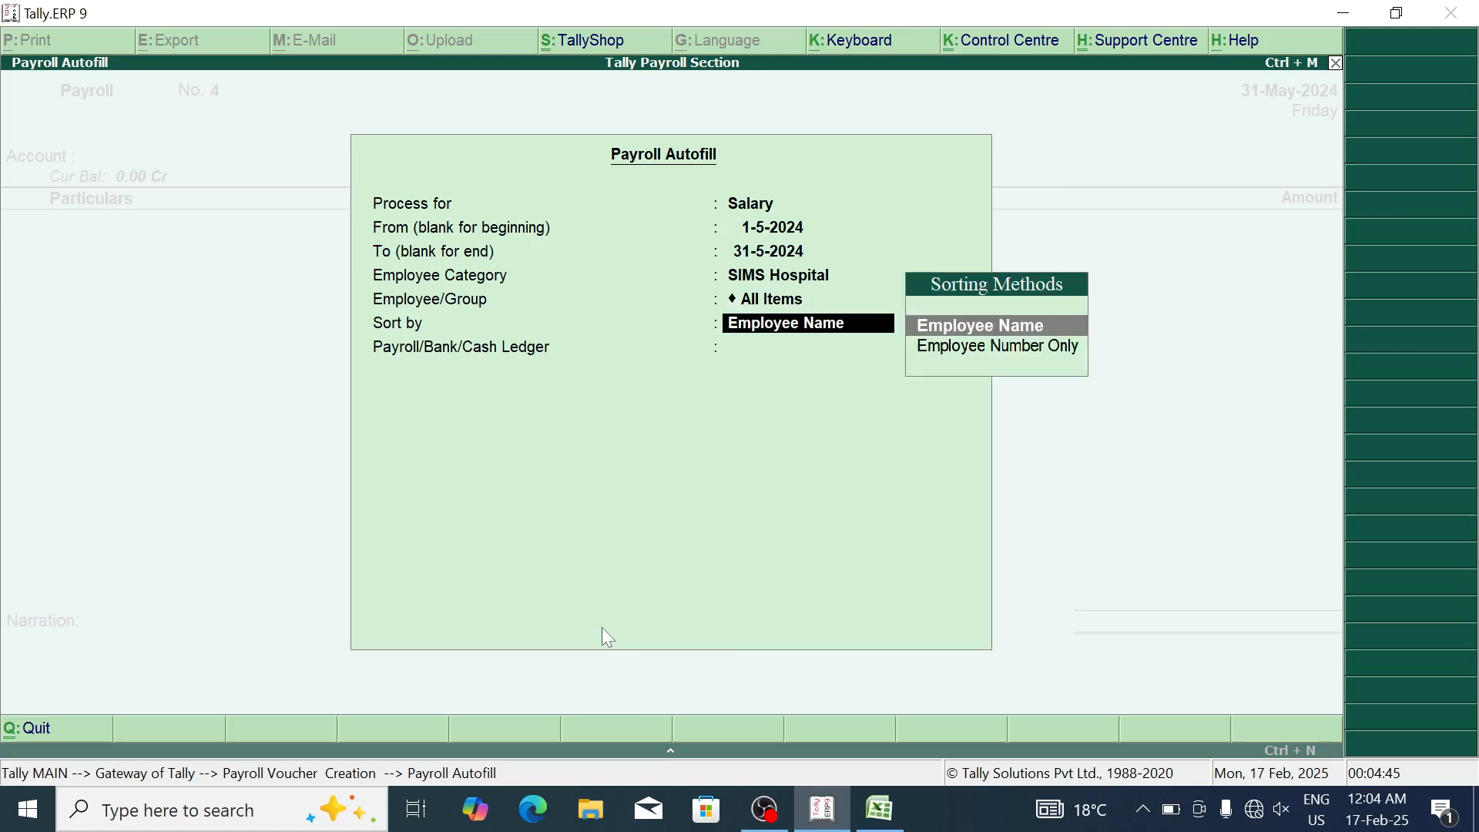
{"action": "key", "text": "Return"}
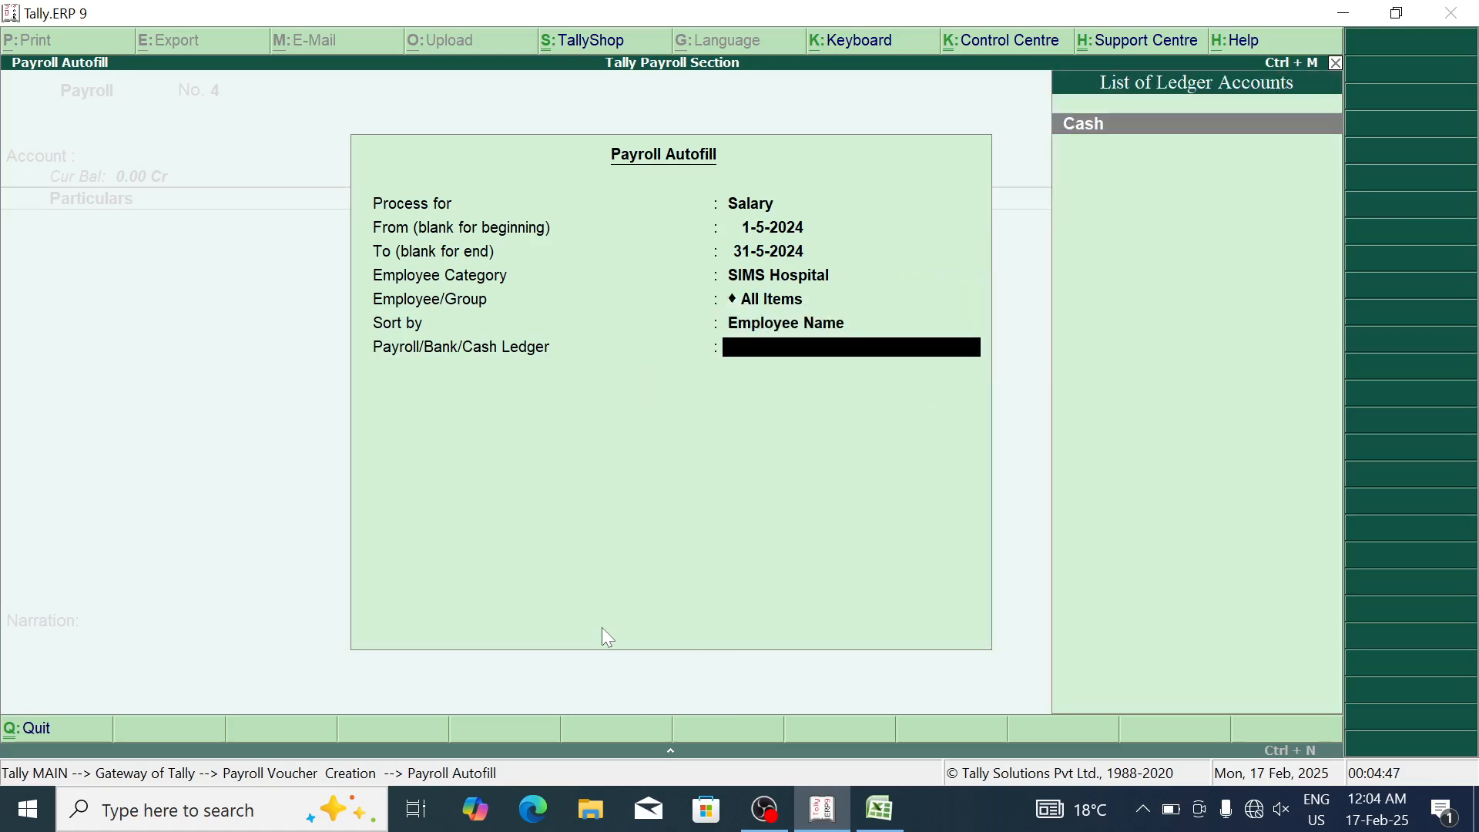
{"action": "key", "text": "BackSpace"}
{"action": "key", "text": "BackSpace"}
{"action": "key", "text": "BackSpace"}
{"action": "key", "text": "BackSpace"}
{"action": "key", "text": "Return"}
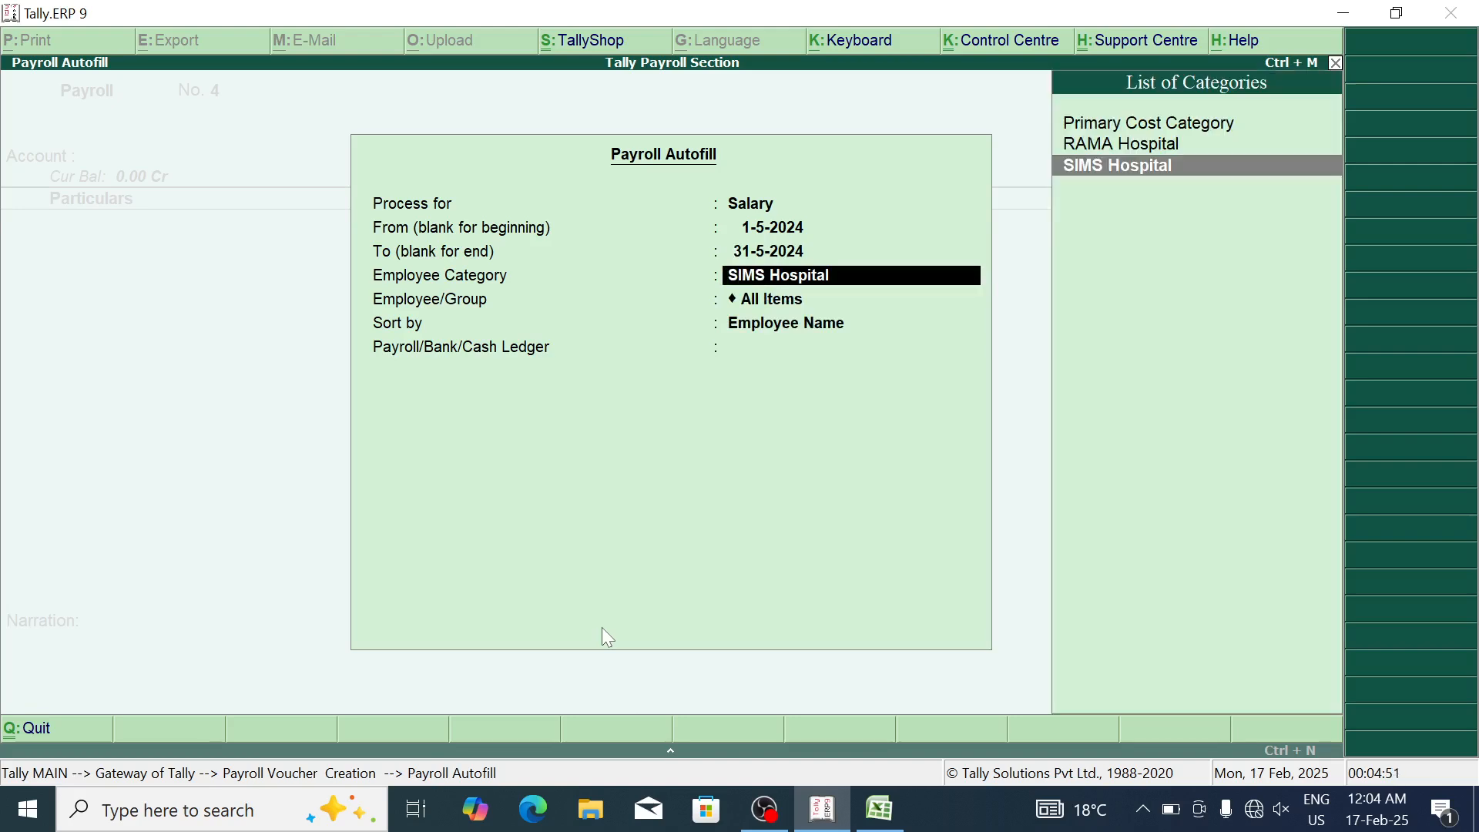
{"action": "key", "text": "Up"}
{"action": "key", "text": "Escape"}
{"action": "key", "text": "Escape"}
Step: Autofill and save salary voucher No. 4 for the second listed employee with the Cash ledger
{"action": "key", "text": "alt+a"}
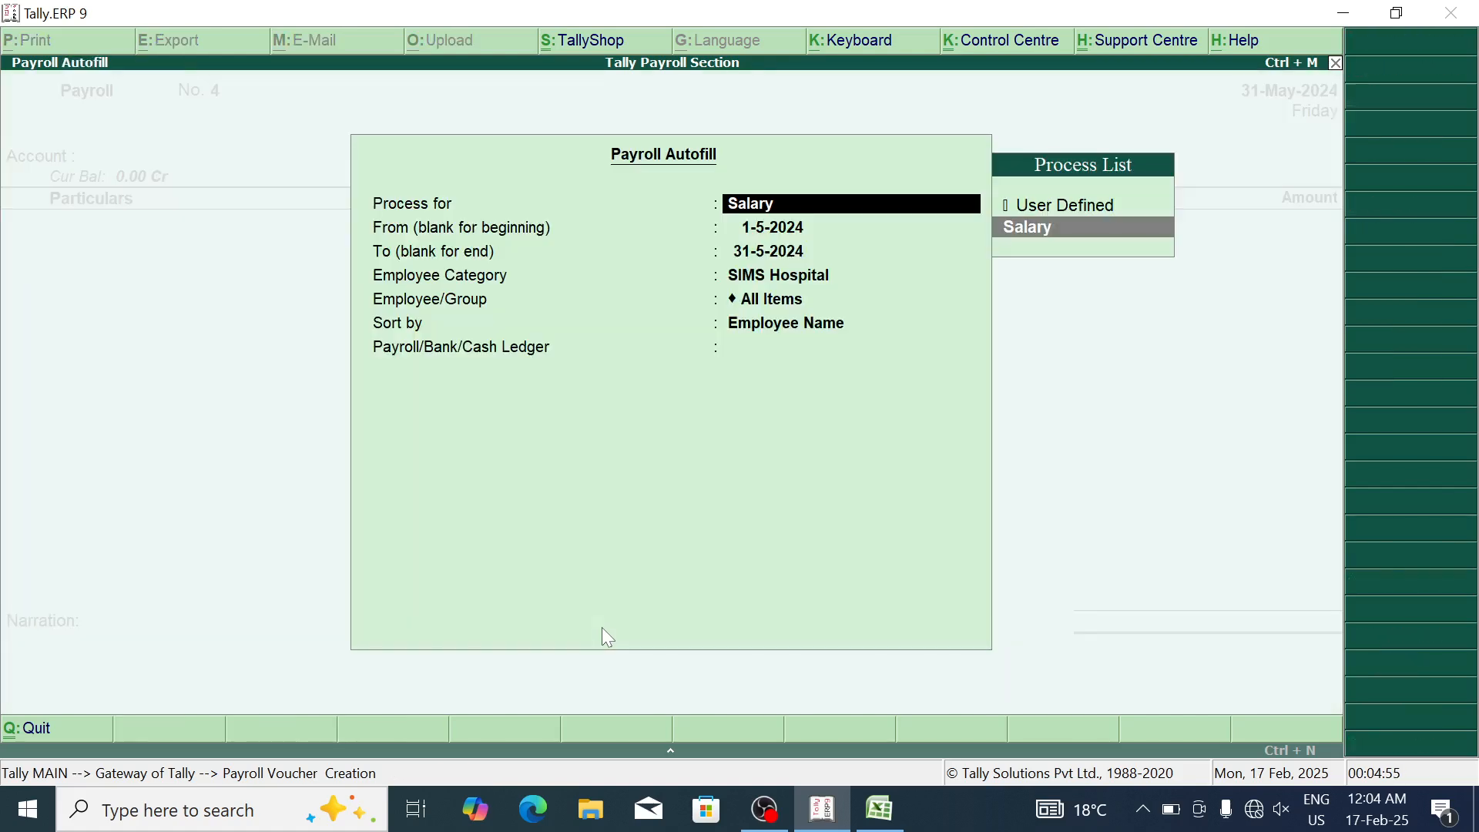
{"action": "key", "text": "Return"}
{"action": "key", "text": "Return"}
{"action": "key", "text": "Return"}
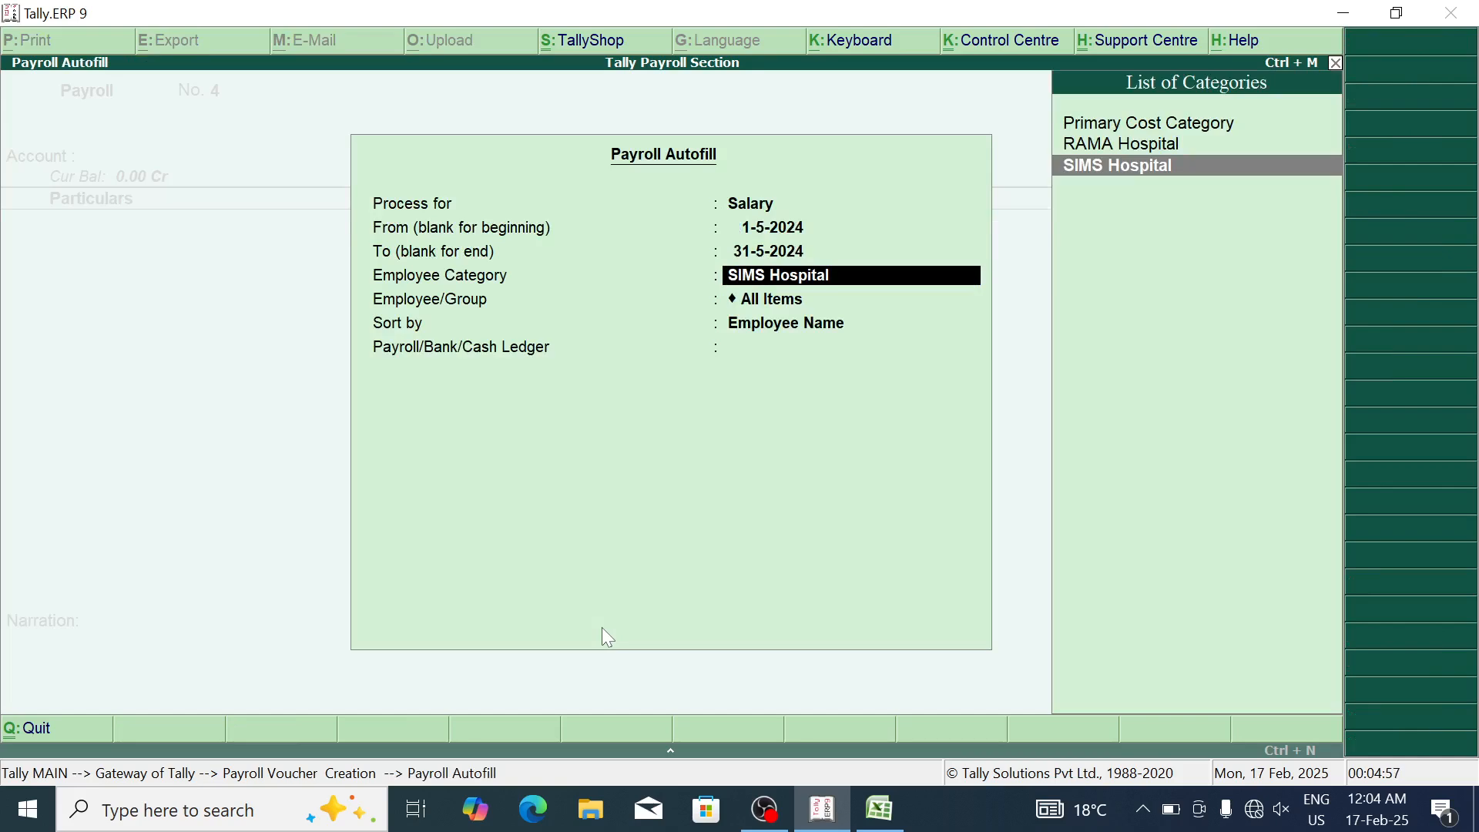
{"action": "key", "text": "Return"}
{"action": "key", "text": "Down"}
{"action": "key", "text": "Down"}
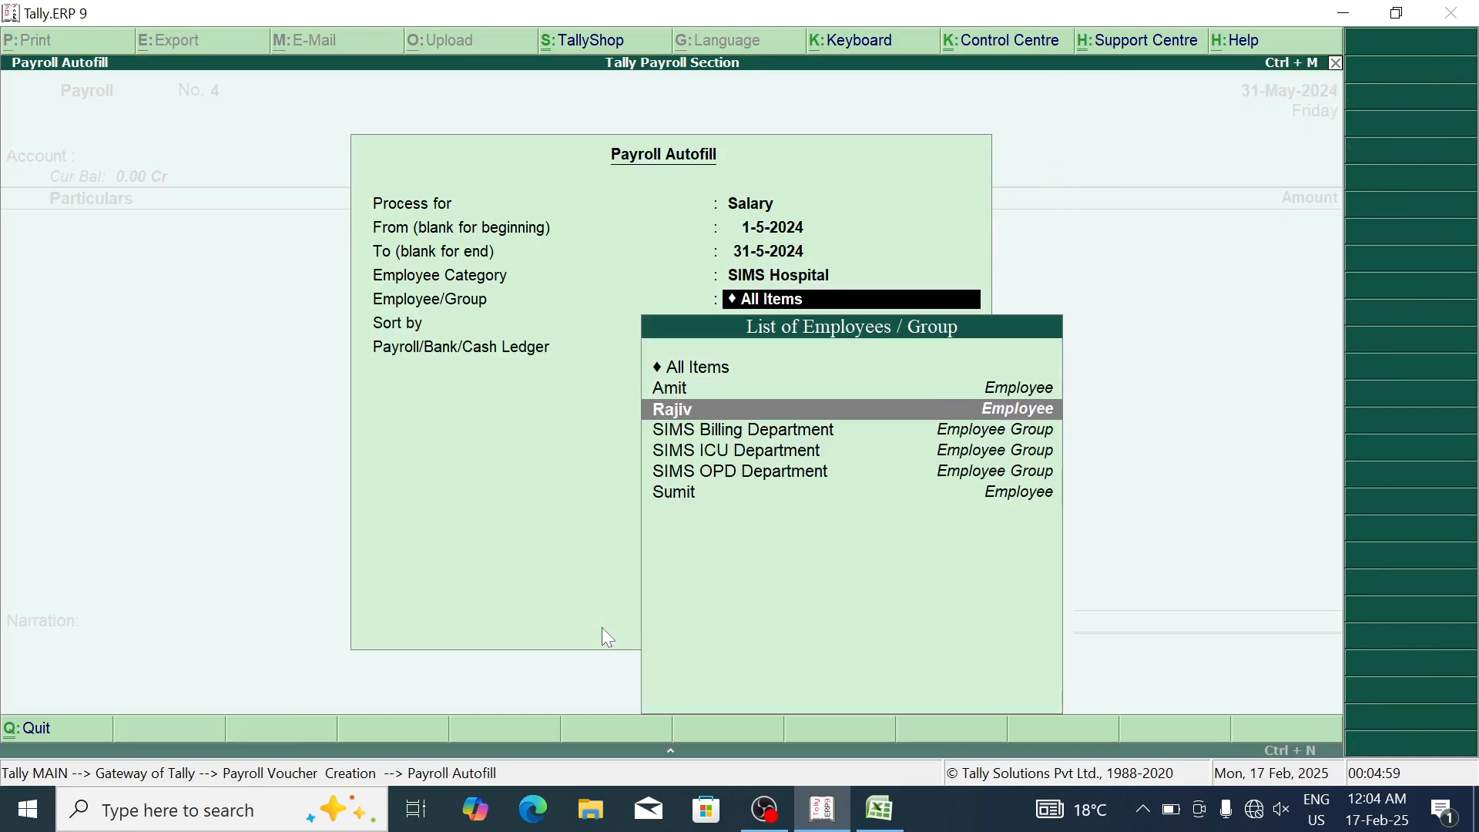
{"action": "key", "text": "Return"}
{"action": "key", "text": "Return"}
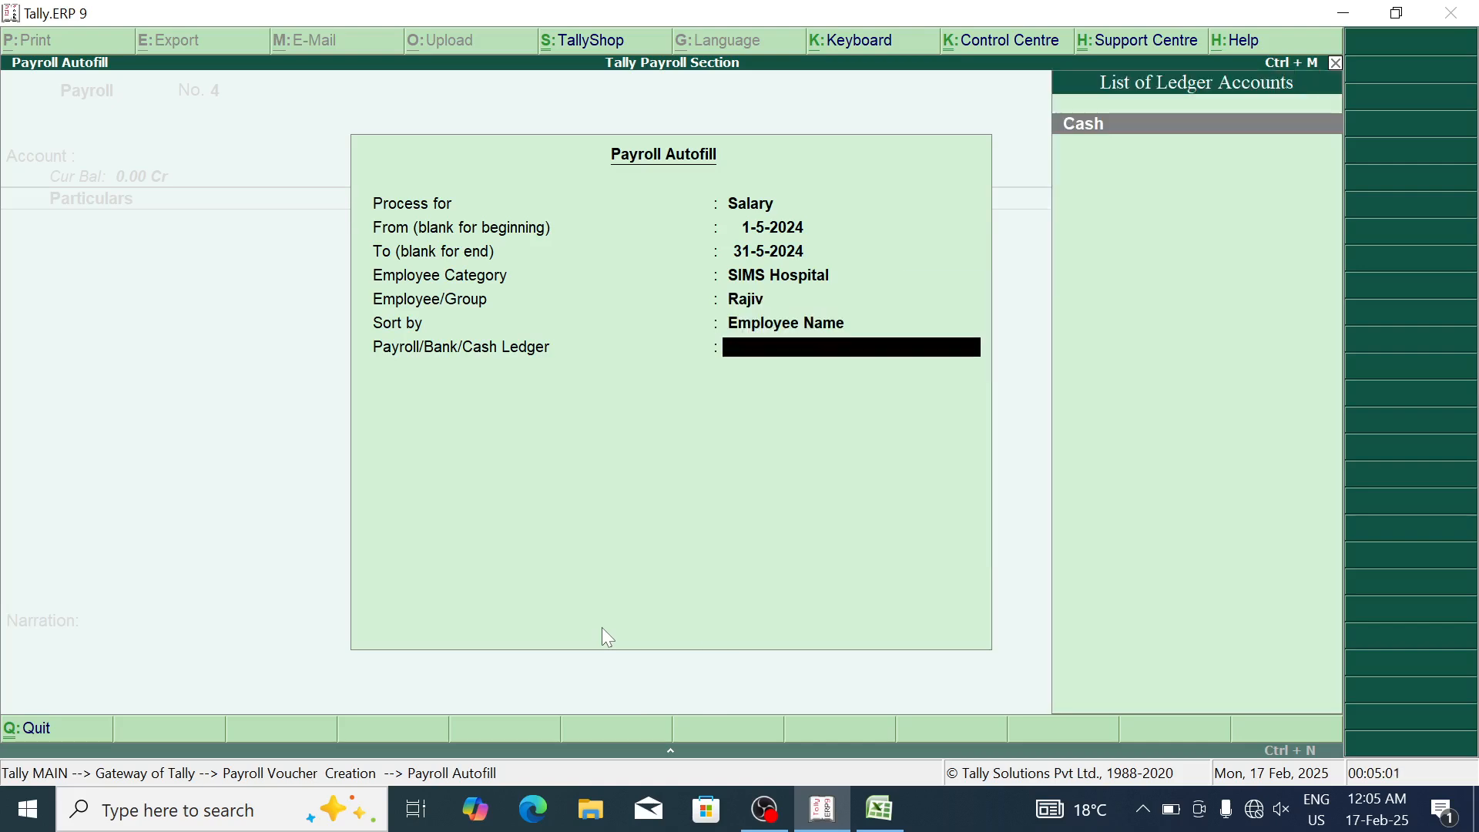
{"action": "key", "text": "Return"}
{"action": "key", "text": "Return"}
{"action": "key", "text": "Return"}
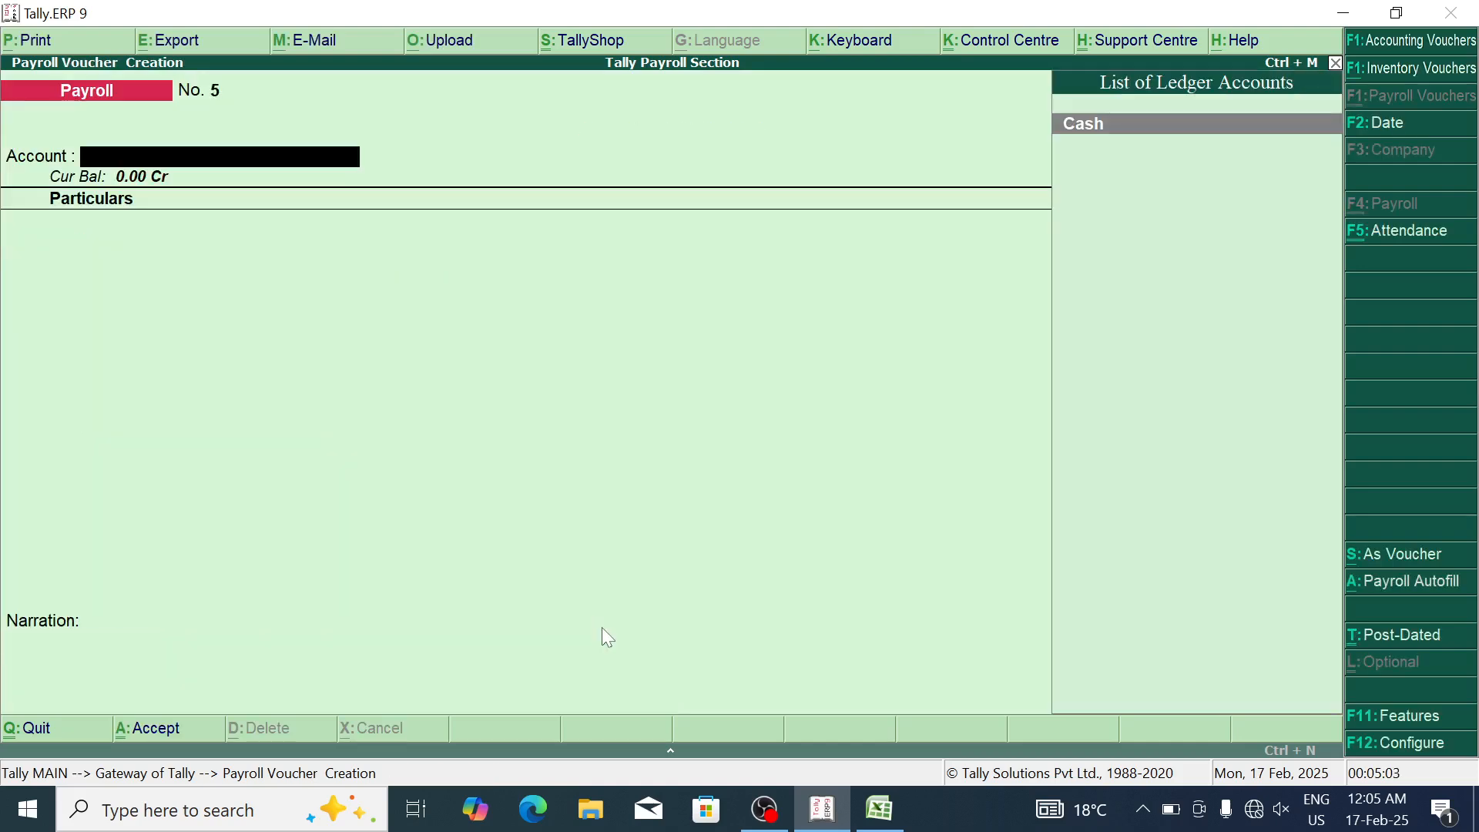
{"action": "key", "text": "alt+a"}
{"action": "key", "text": "Down"}
Step: Autofill voucher No. 5 (27,928.00) for the SIMS Hospital ICU employee, save it, and exit to Gateway
{"action": "key", "text": "Return"}
{"action": "key", "text": "Return"}
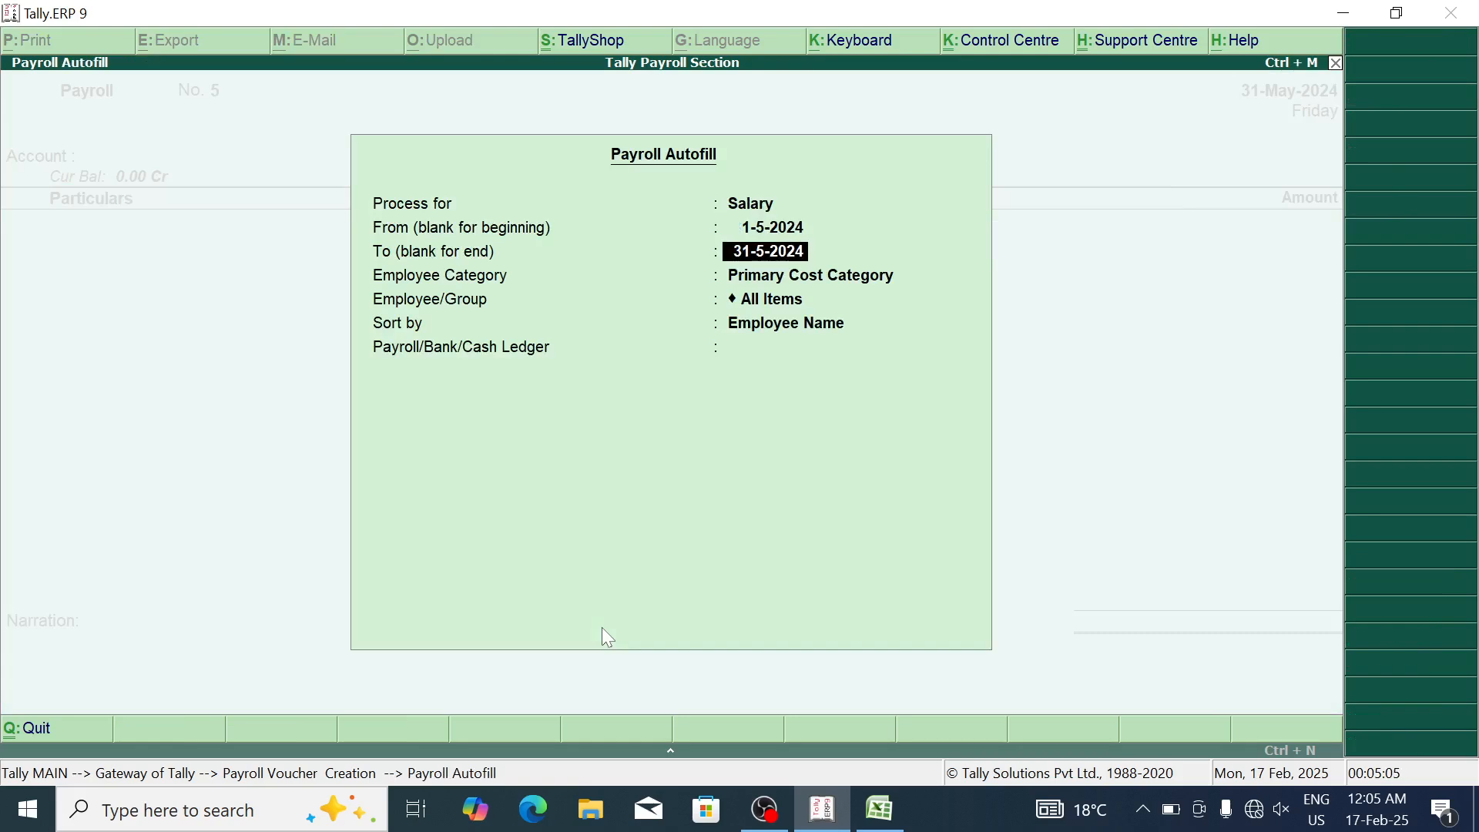
{"action": "key", "text": "Return"}
{"action": "key", "text": "Down"}
{"action": "key", "text": "Down"}
{"action": "key", "text": "Return"}
{"action": "key", "text": "Down"}
{"action": "key", "text": "Down"}
{"action": "key", "text": "Down"}
{"action": "key", "text": "Down"}
{"action": "key", "text": "Down"}
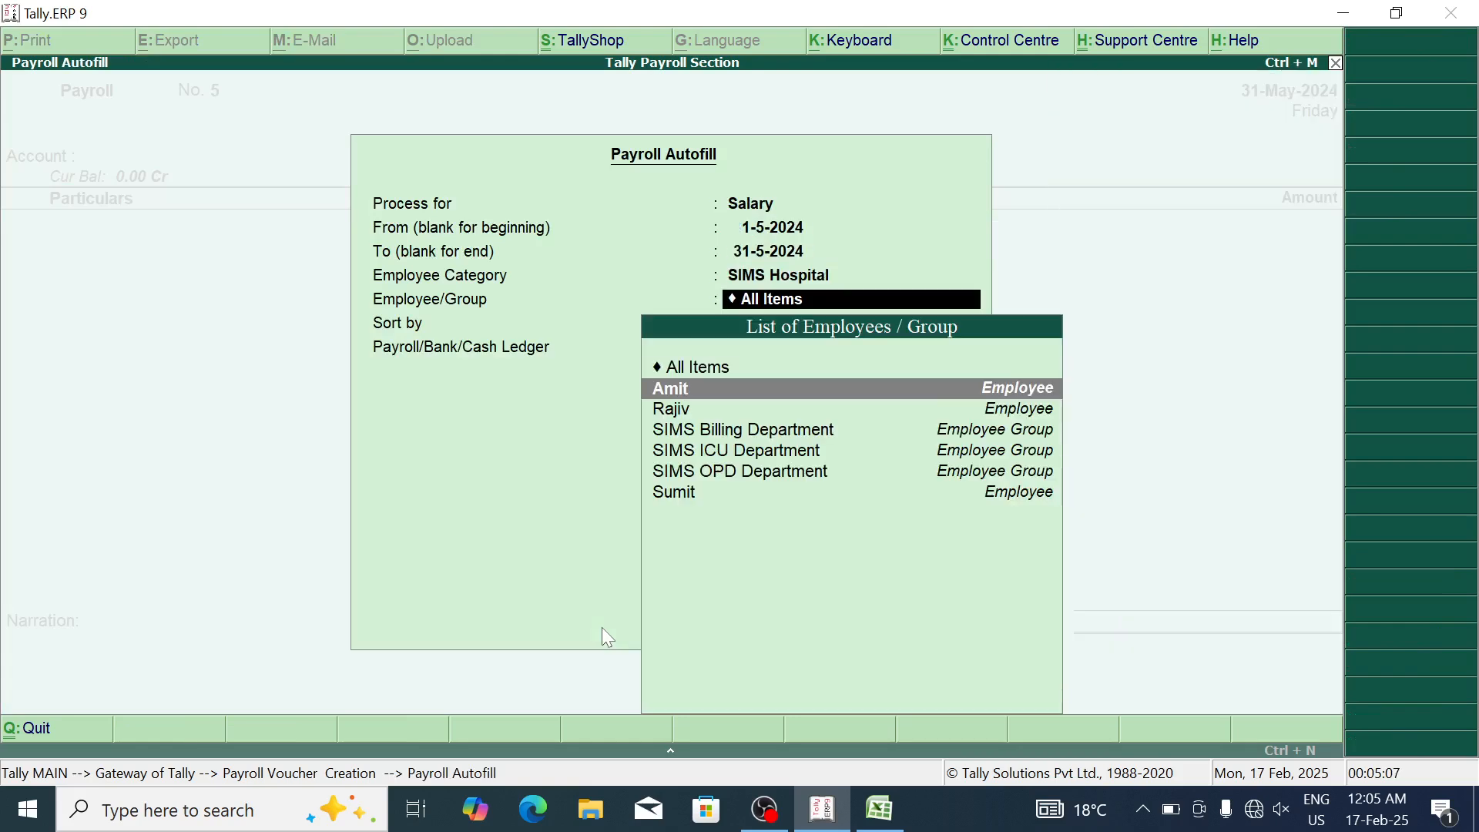
{"action": "key", "text": "Down"}
{"action": "key", "text": "Return"}
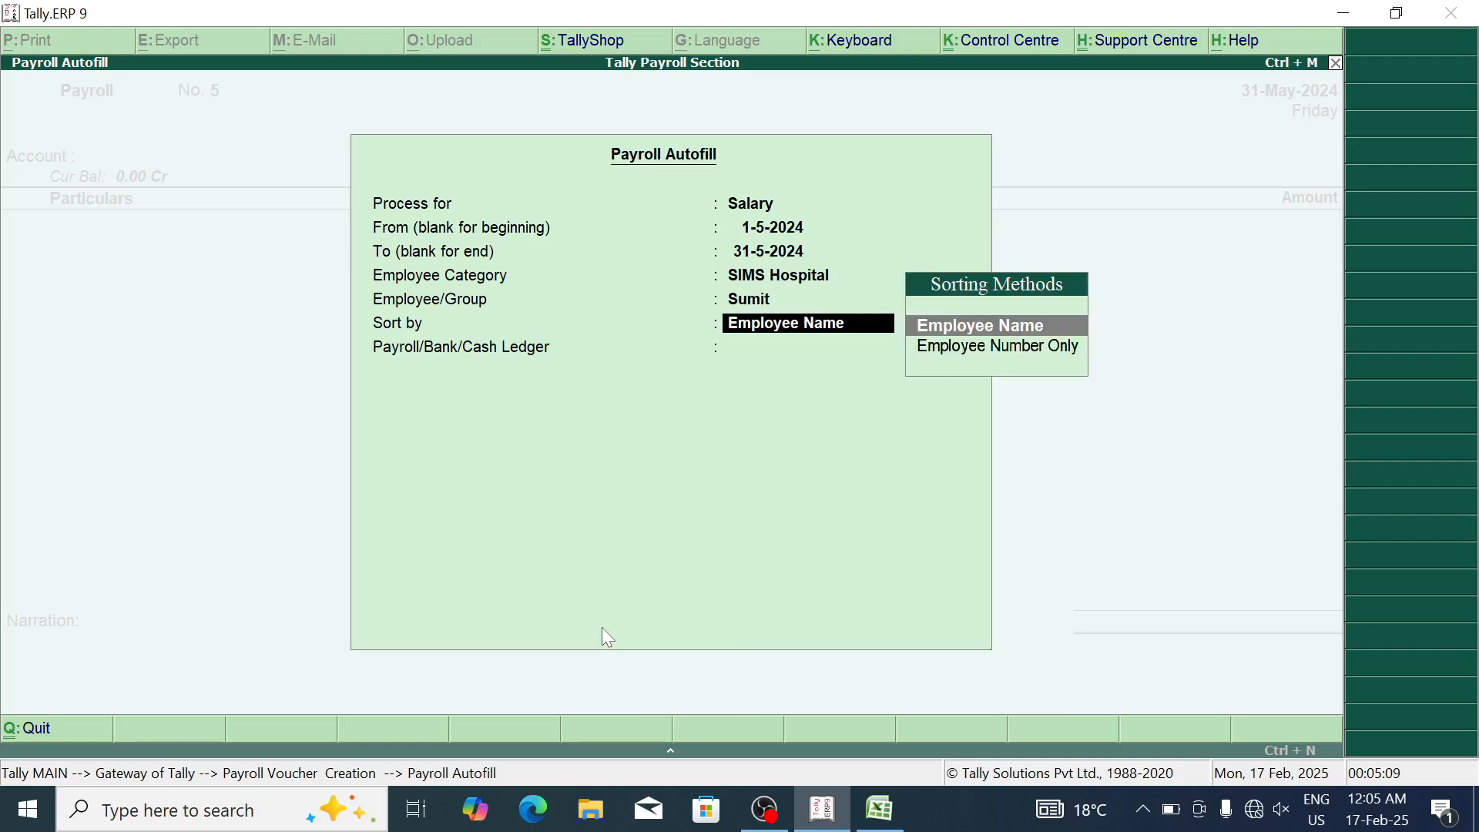
{"action": "key", "text": "Return"}
{"action": "key", "text": "Return"}
{"action": "key", "text": "Return"}
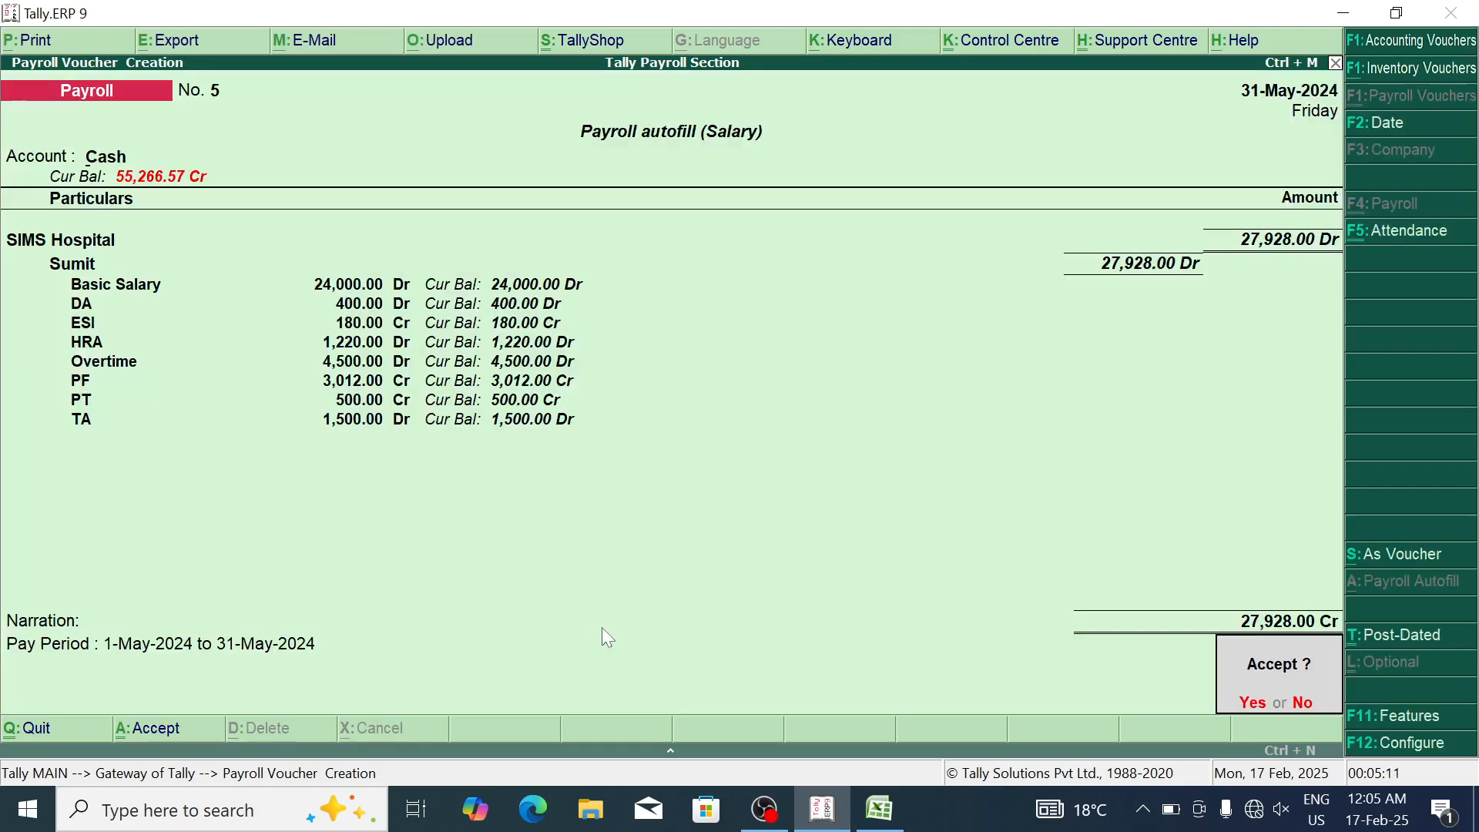
{"action": "key", "text": "Return"}
{"action": "key", "text": "Escape"}
{"action": "key", "text": "Return"}
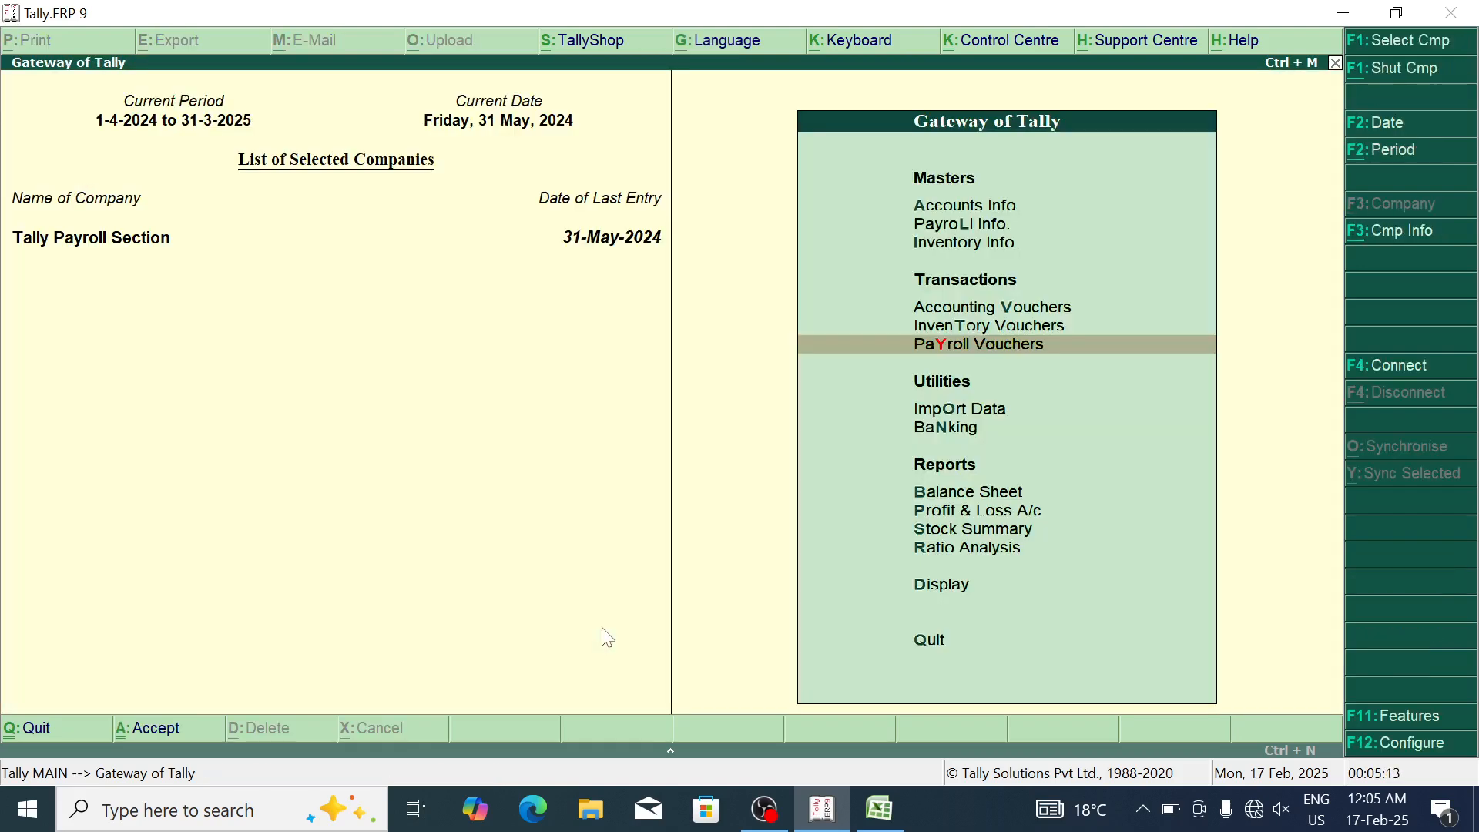
Step: Open the Attendance Sheet report under Display > Payroll Reports for May 2024
{"action": "key", "text": "d"}
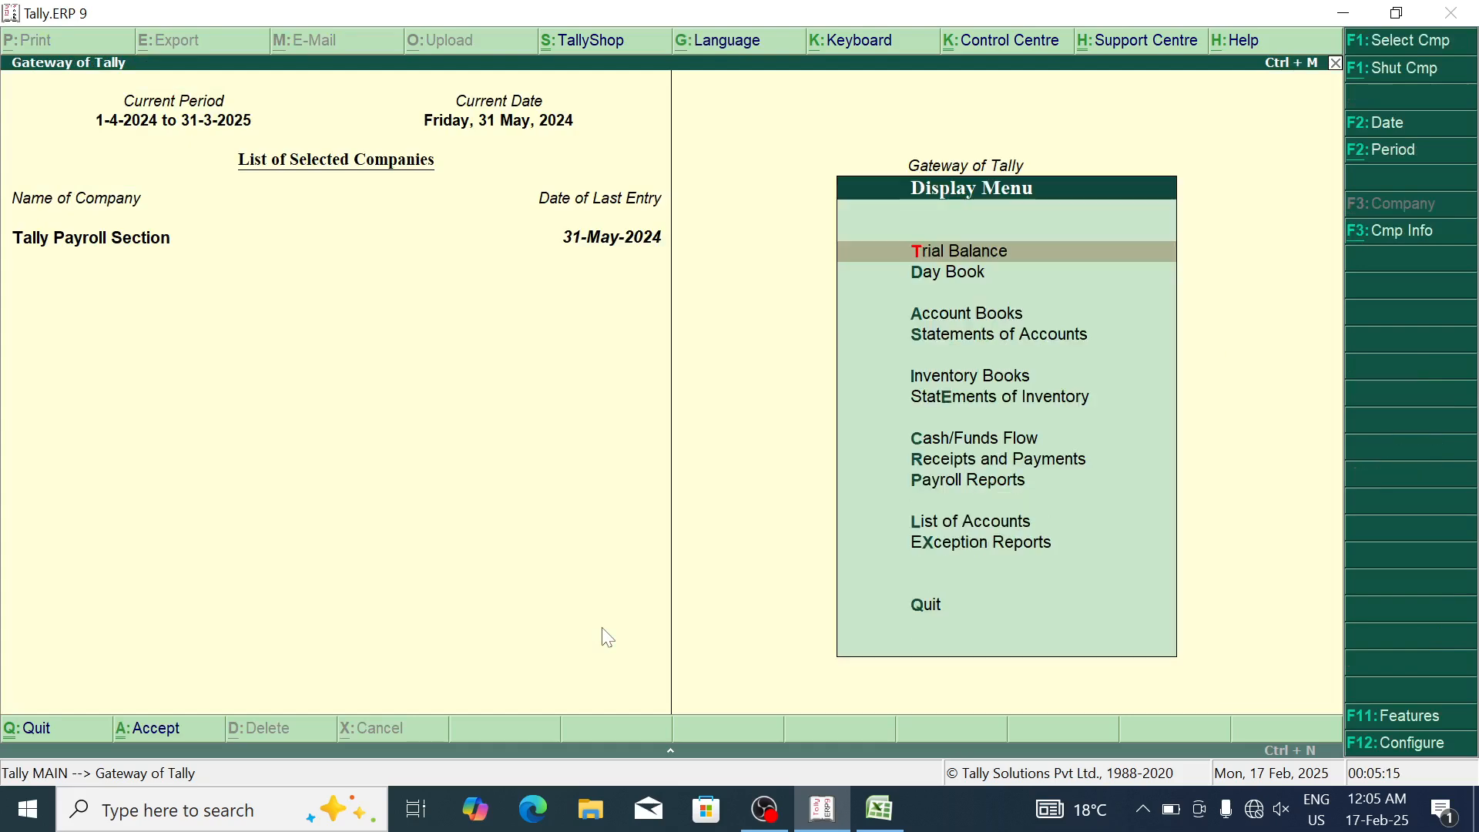
{"action": "key", "text": "Escape"}
{"action": "key", "text": "Down"}
{"action": "key", "text": "Down"}
{"action": "key", "text": "Up"}
{"action": "key", "text": "Up"}
{"action": "key", "text": "Up"}
{"action": "key", "text": "Up"}
{"action": "key", "text": "Down"}
{"action": "key", "text": "Down"}
{"action": "key", "text": "Return"}
{"action": "key", "text": "Down"}
{"action": "key", "text": "Down"}
{"action": "key", "text": "Down"}
{"action": "key", "text": "Down"}
{"action": "key", "text": "Down"}
{"action": "key", "text": "Down"}
{"action": "key", "text": "Down"}
{"action": "key", "text": "Down"}
{"action": "key", "text": "Return"}
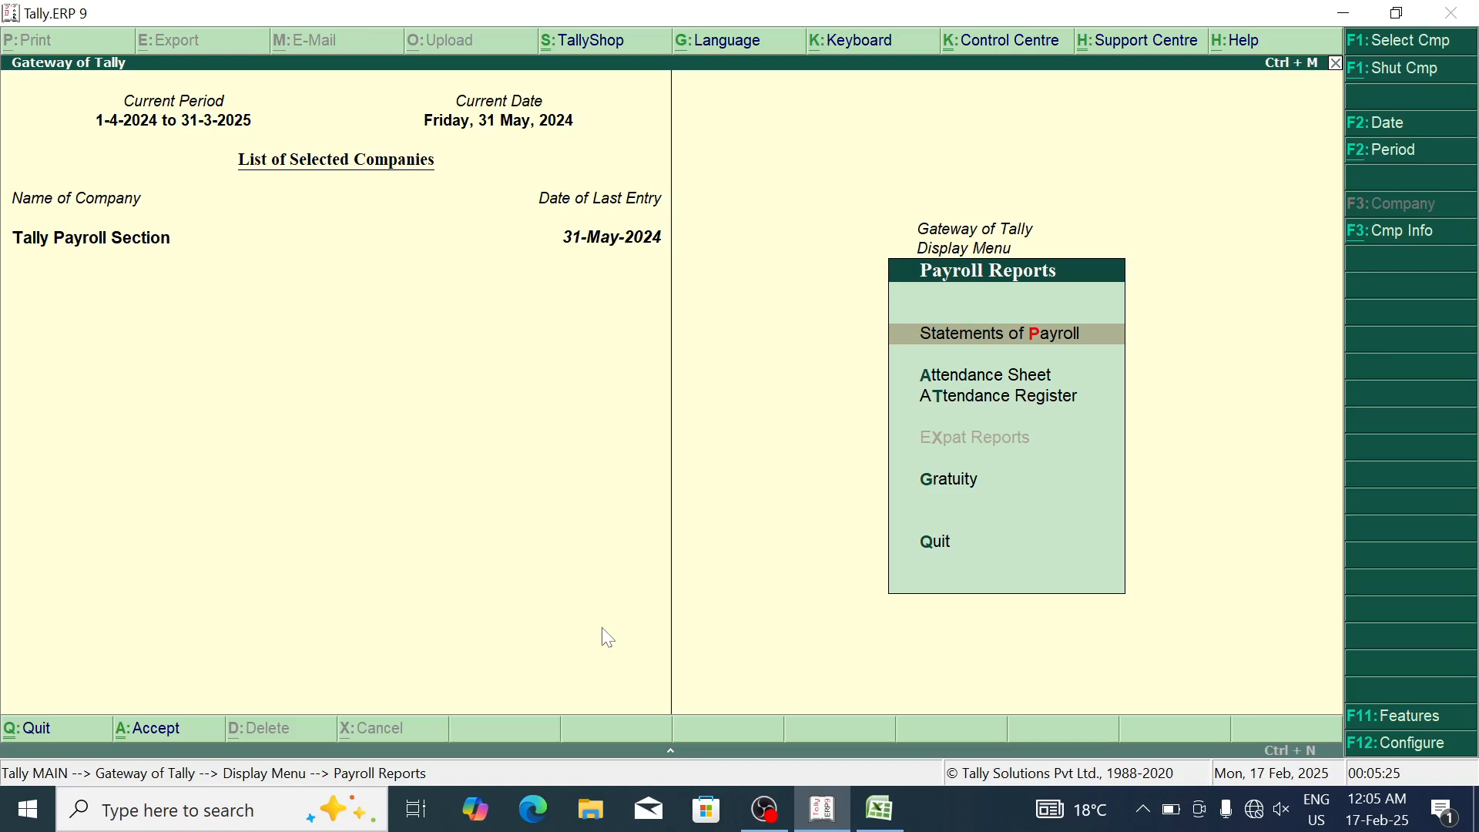
{"action": "key", "text": "Down"}
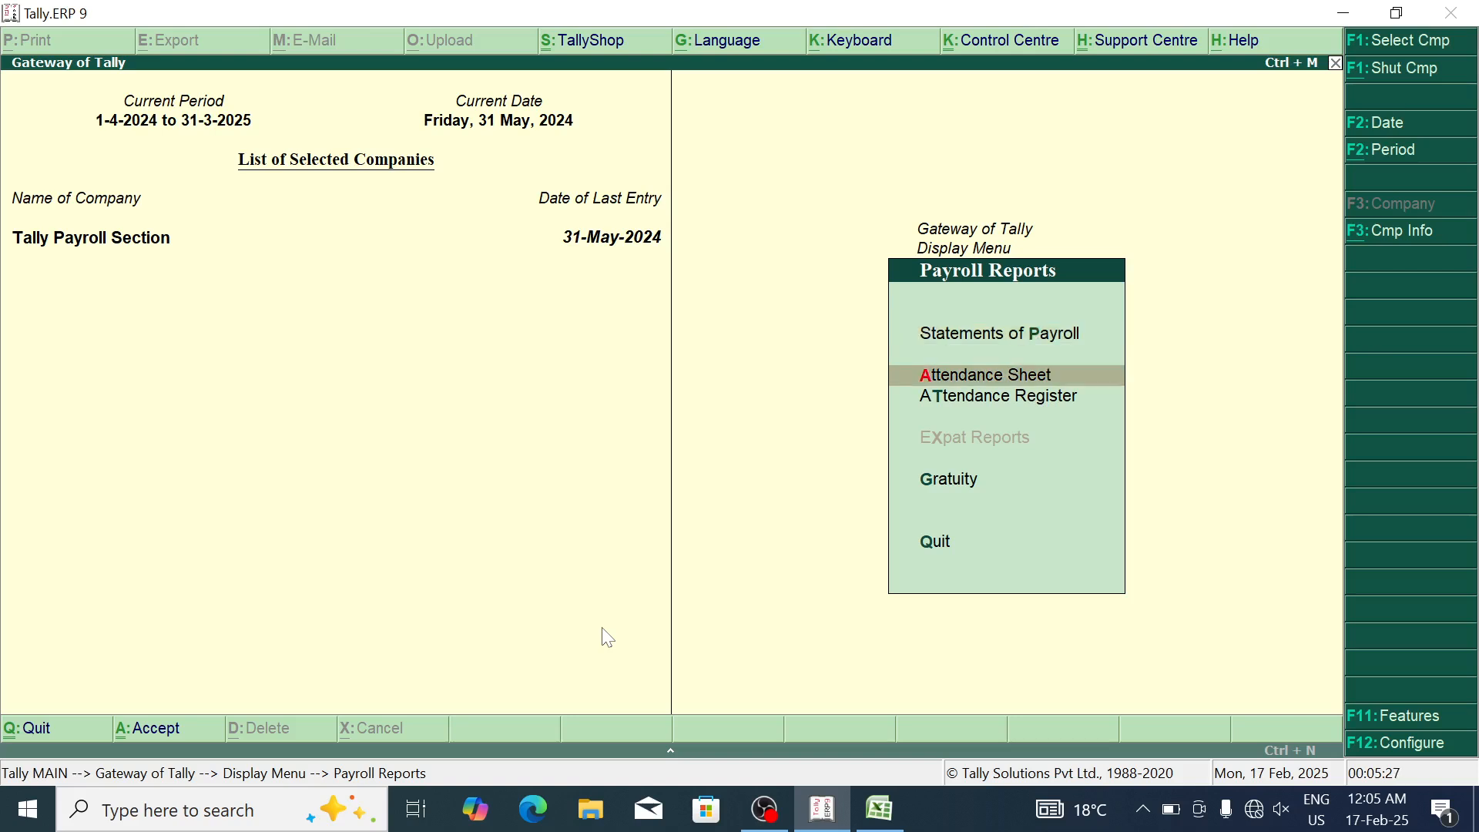
{"action": "key", "text": "Return"}
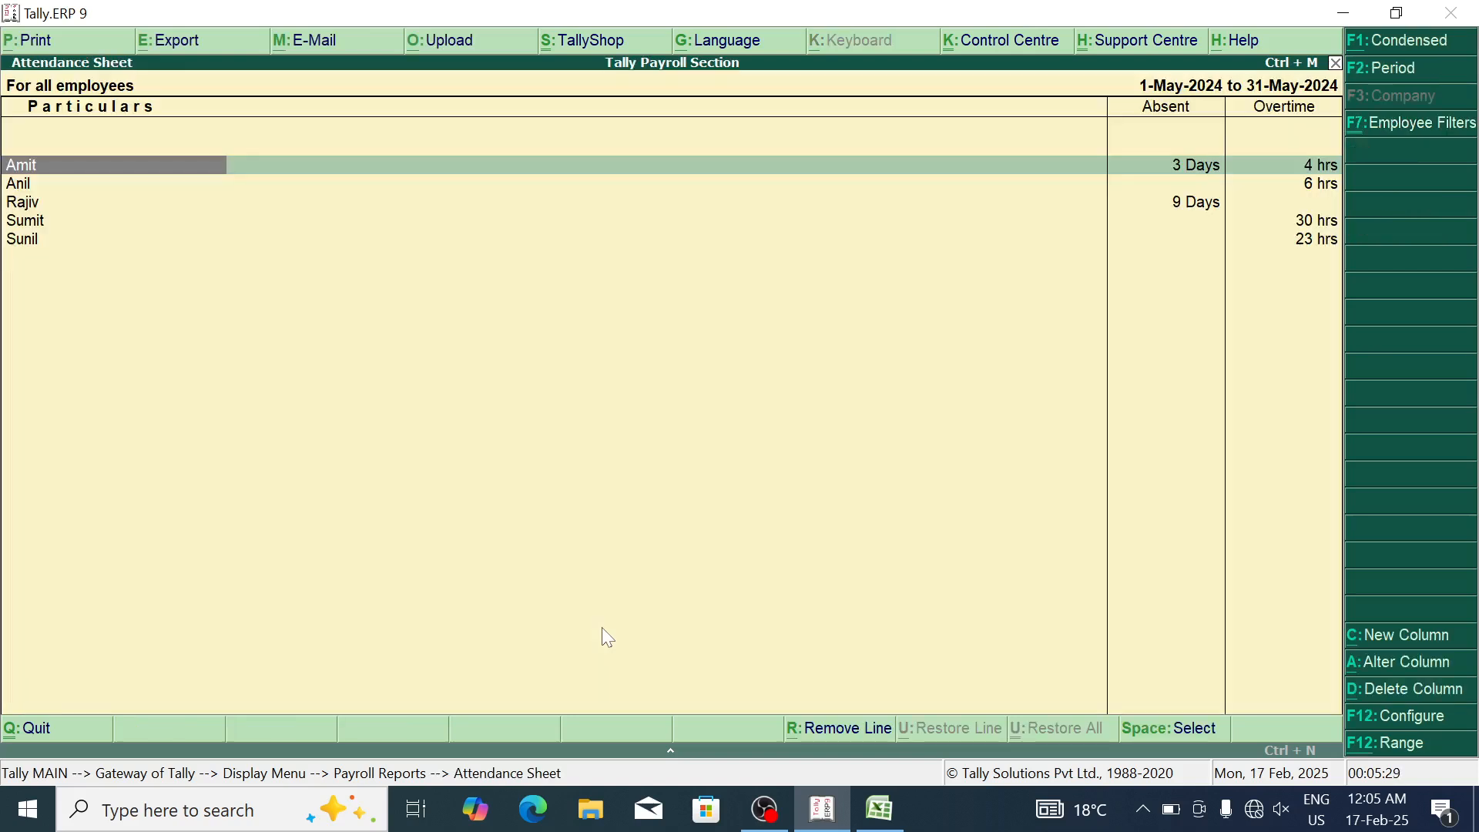
{"action": "key", "text": "Escape"}
Step: Review each employee's attendance row, including the one with 9 absent days
{"action": "key", "text": "Return"}
{"action": "key", "text": "Down"}
{"action": "key", "text": "Down"}
{"action": "key", "text": "Down"}
{"action": "key", "text": "Down"}
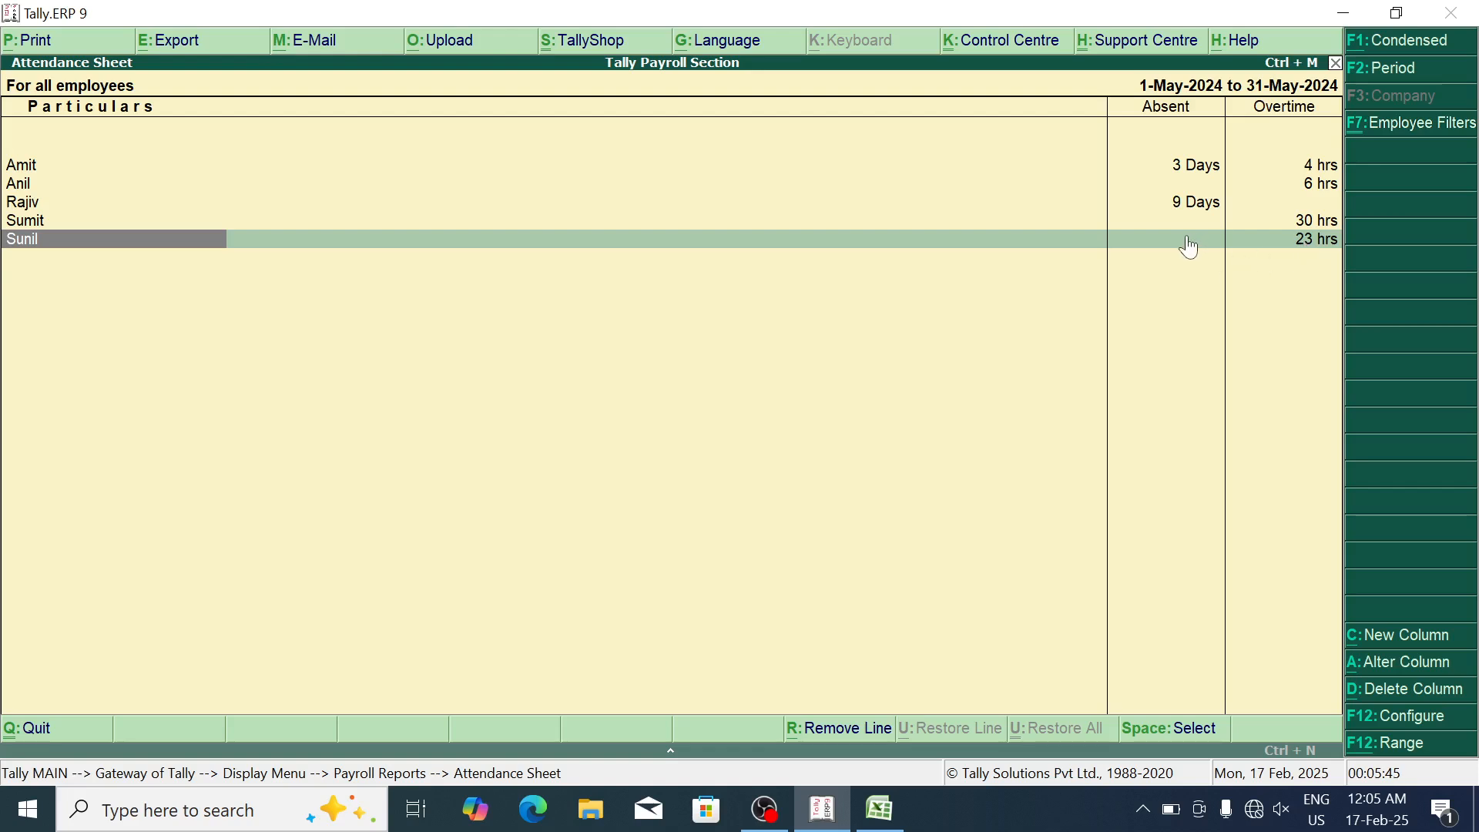
{"action": "key", "text": "Up"}
{"action": "key", "text": "Up"}
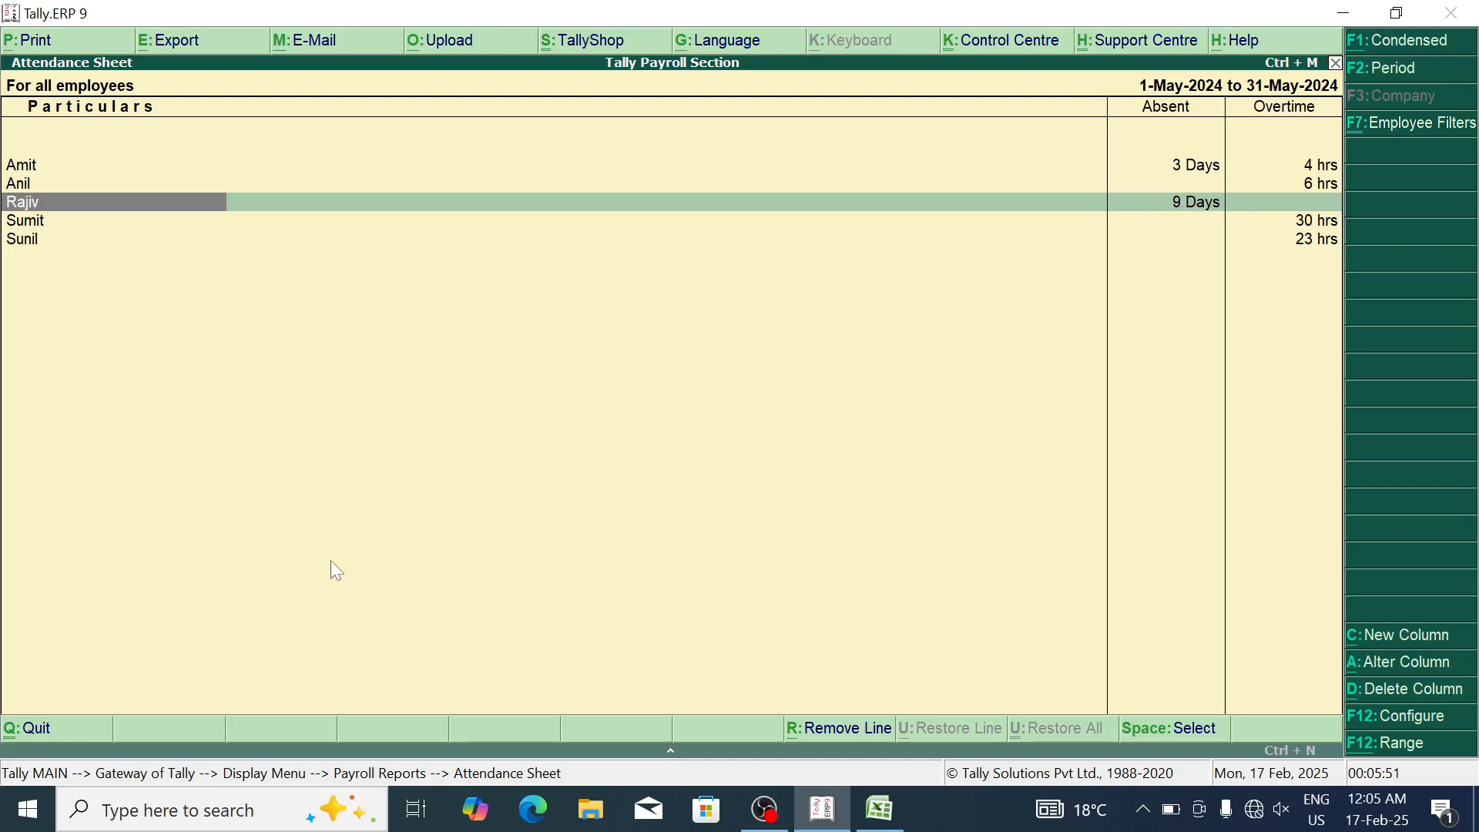
Step: Print-preview the attendance sheet zoomed in, then close it and open Statements of Payroll
{"action": "key", "text": "alt+p"}
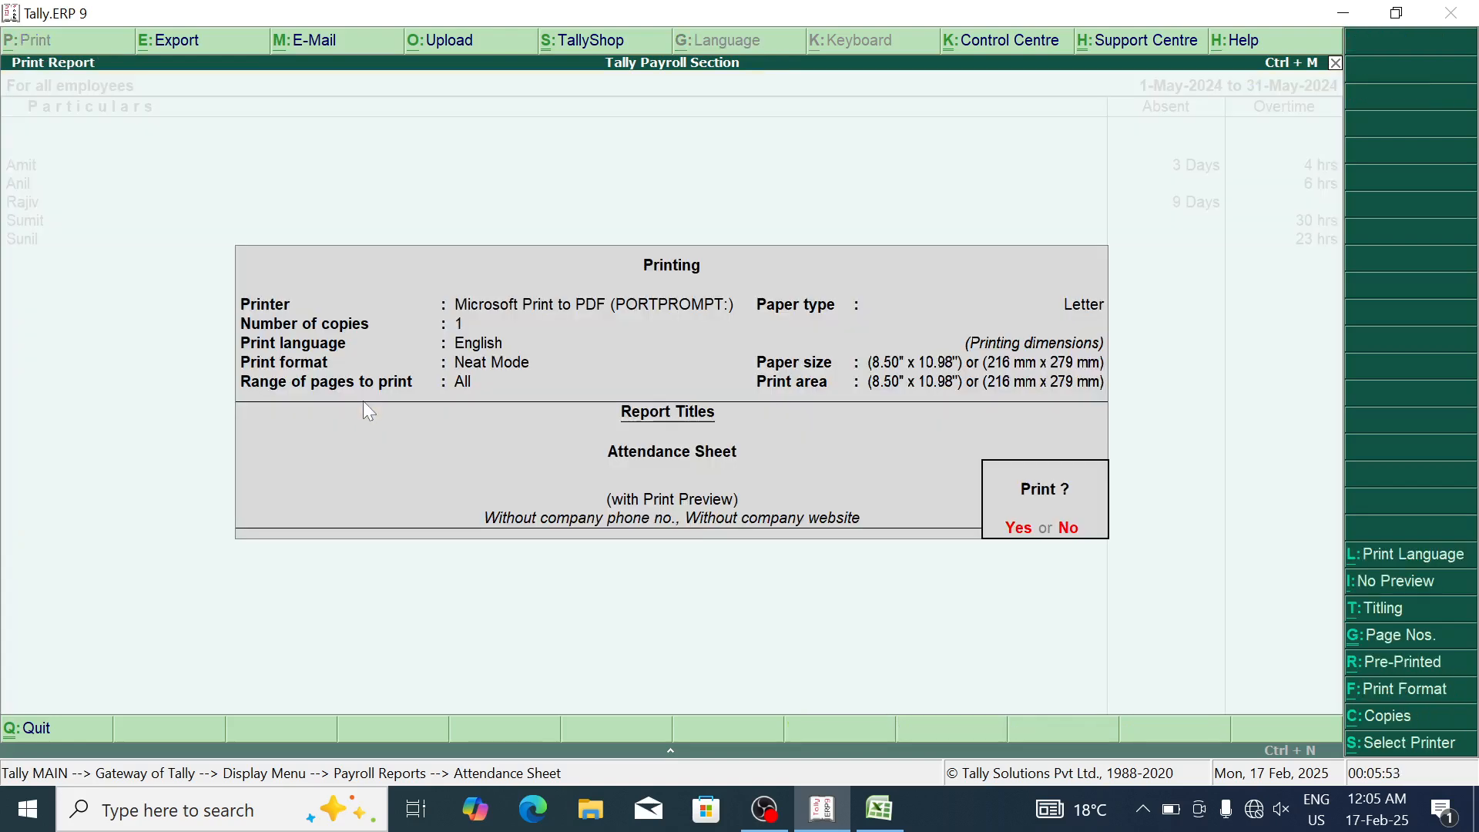
{"action": "key", "text": "Return"}
{"action": "key", "text": "Return"}
{"action": "key", "text": "alt+z"}
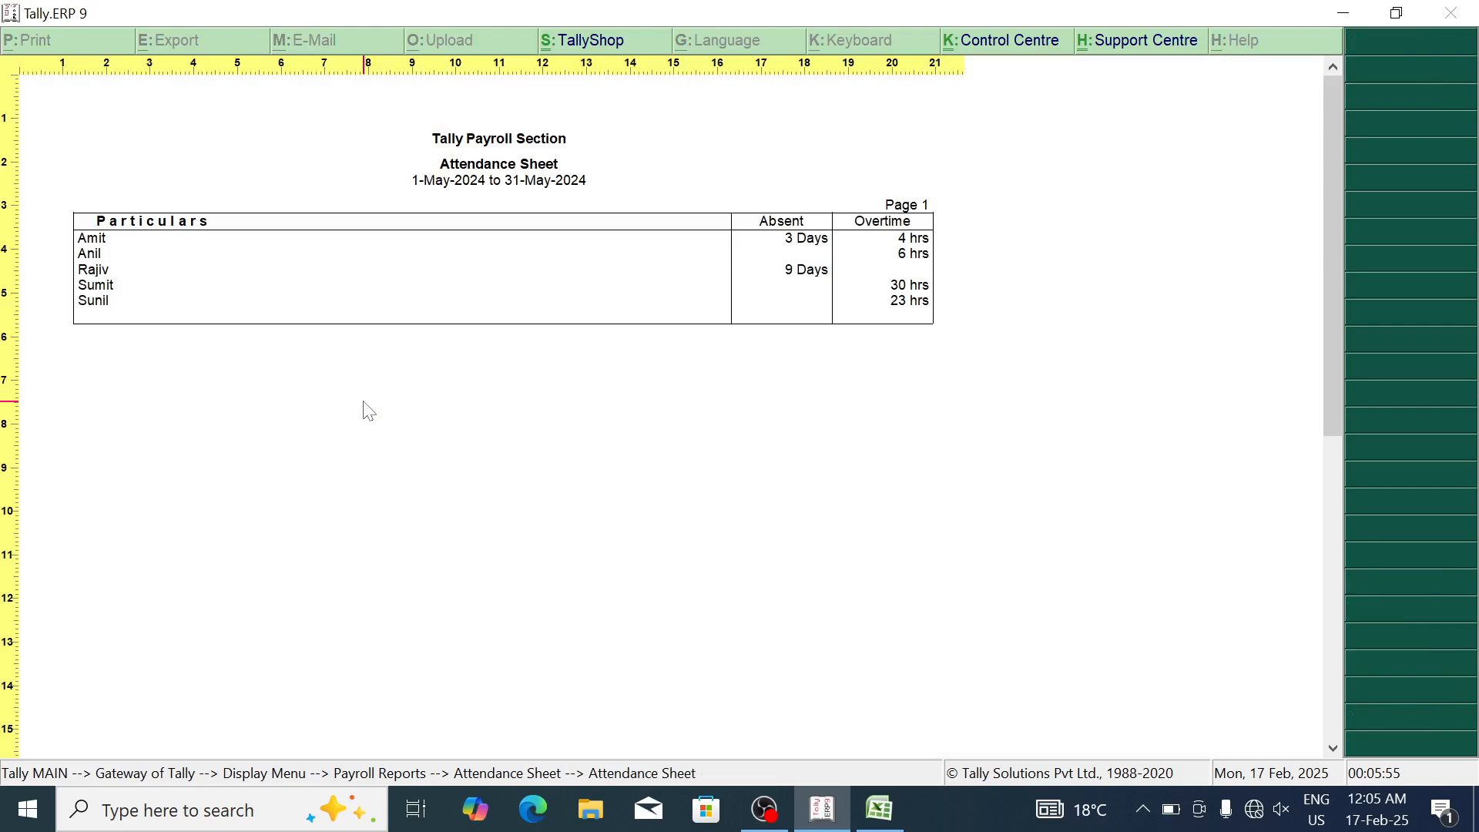
{"action": "key", "text": "Escape"}
{"action": "key", "text": "Escape"}
{"action": "key", "text": "Escape"}
{"action": "key", "text": "Escape"}
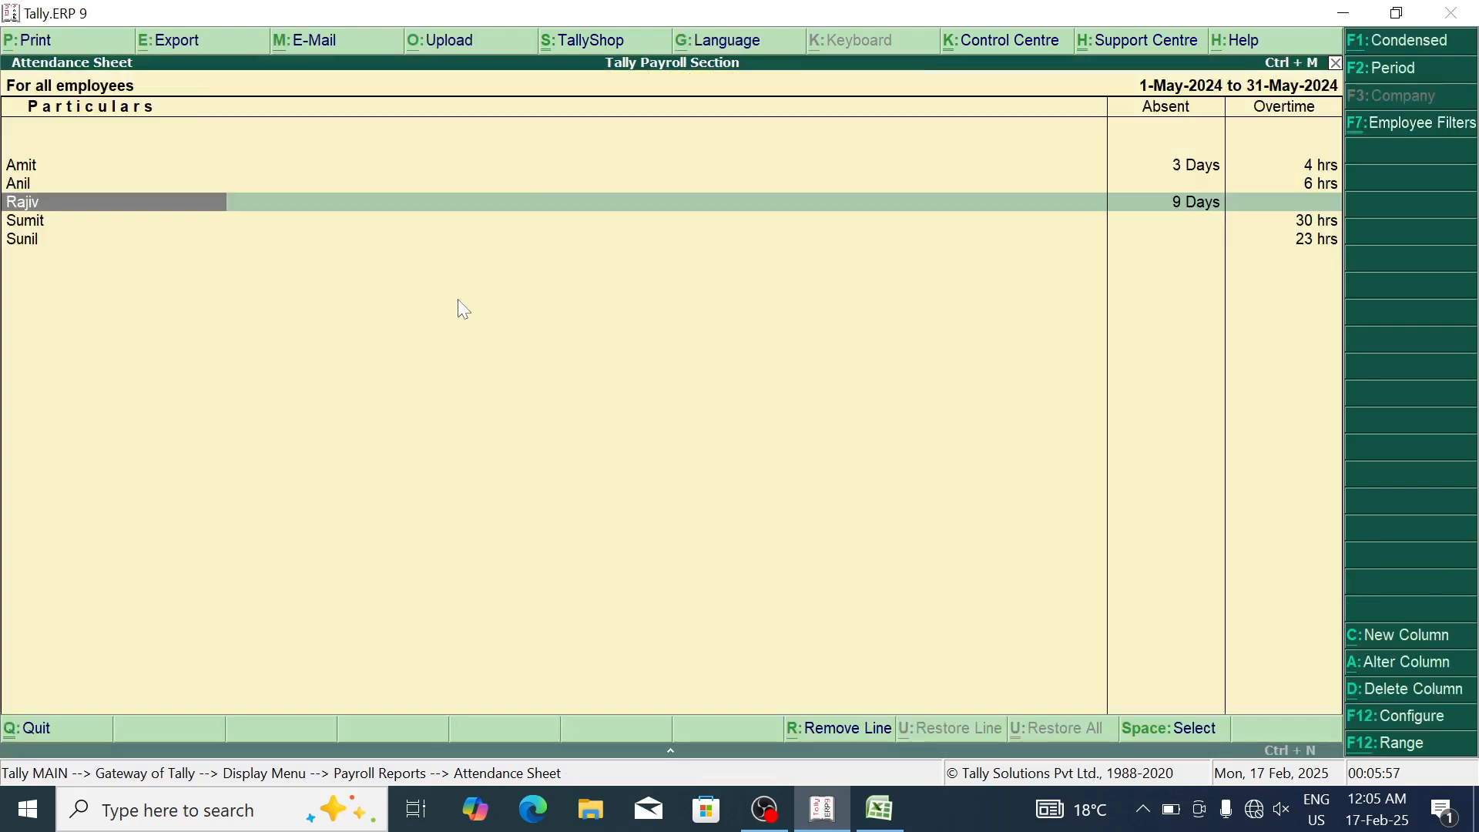
{"action": "key", "text": "Return"}
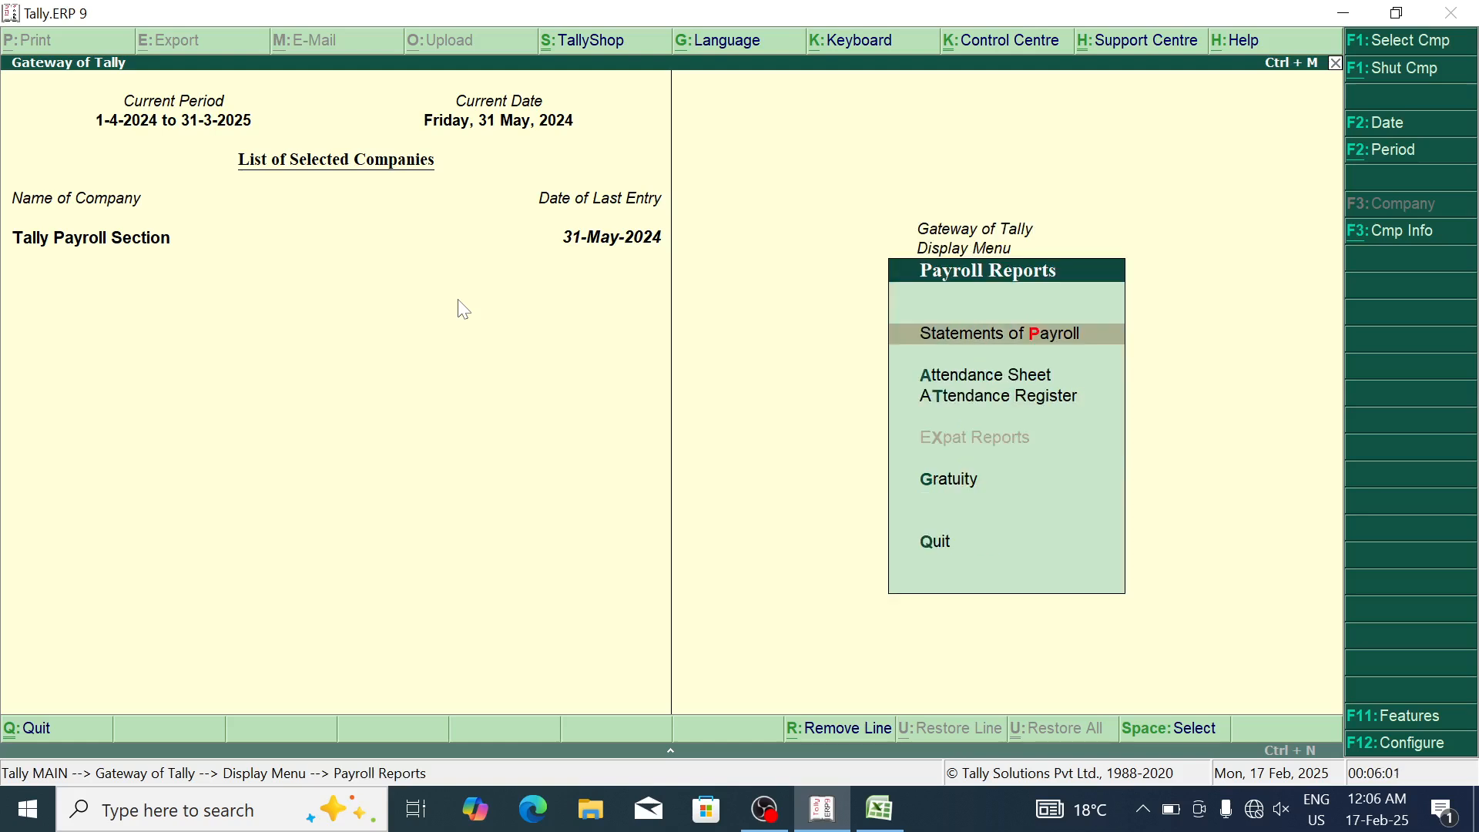
{"action": "key", "text": "Return"}
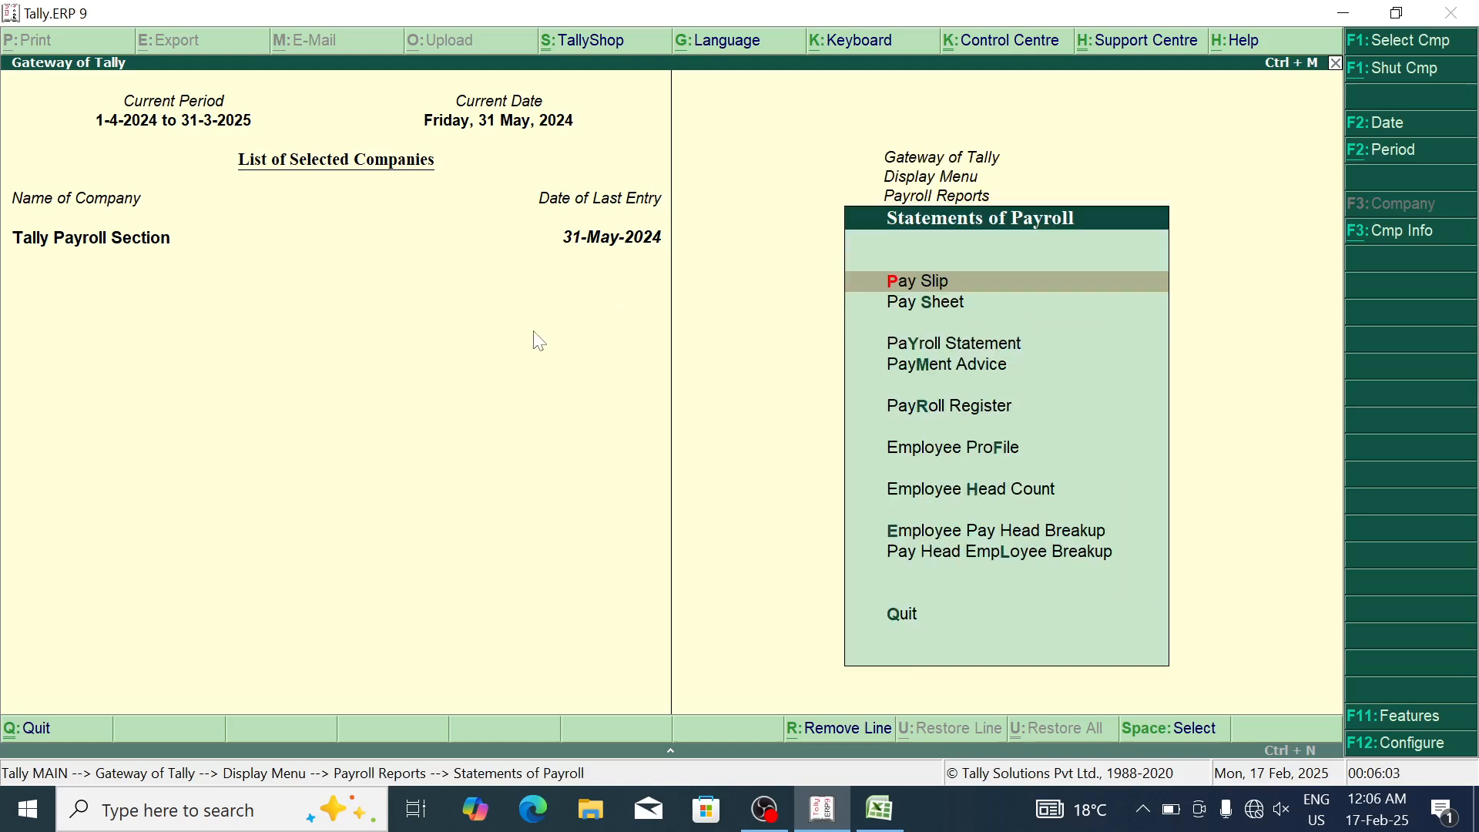
Step: Display the first employee's single May-2024 pay slip (net ₹16,268.32), check overtime rows, and open print settings
{"action": "key", "text": "Return"}
{"action": "key", "text": "Return"}
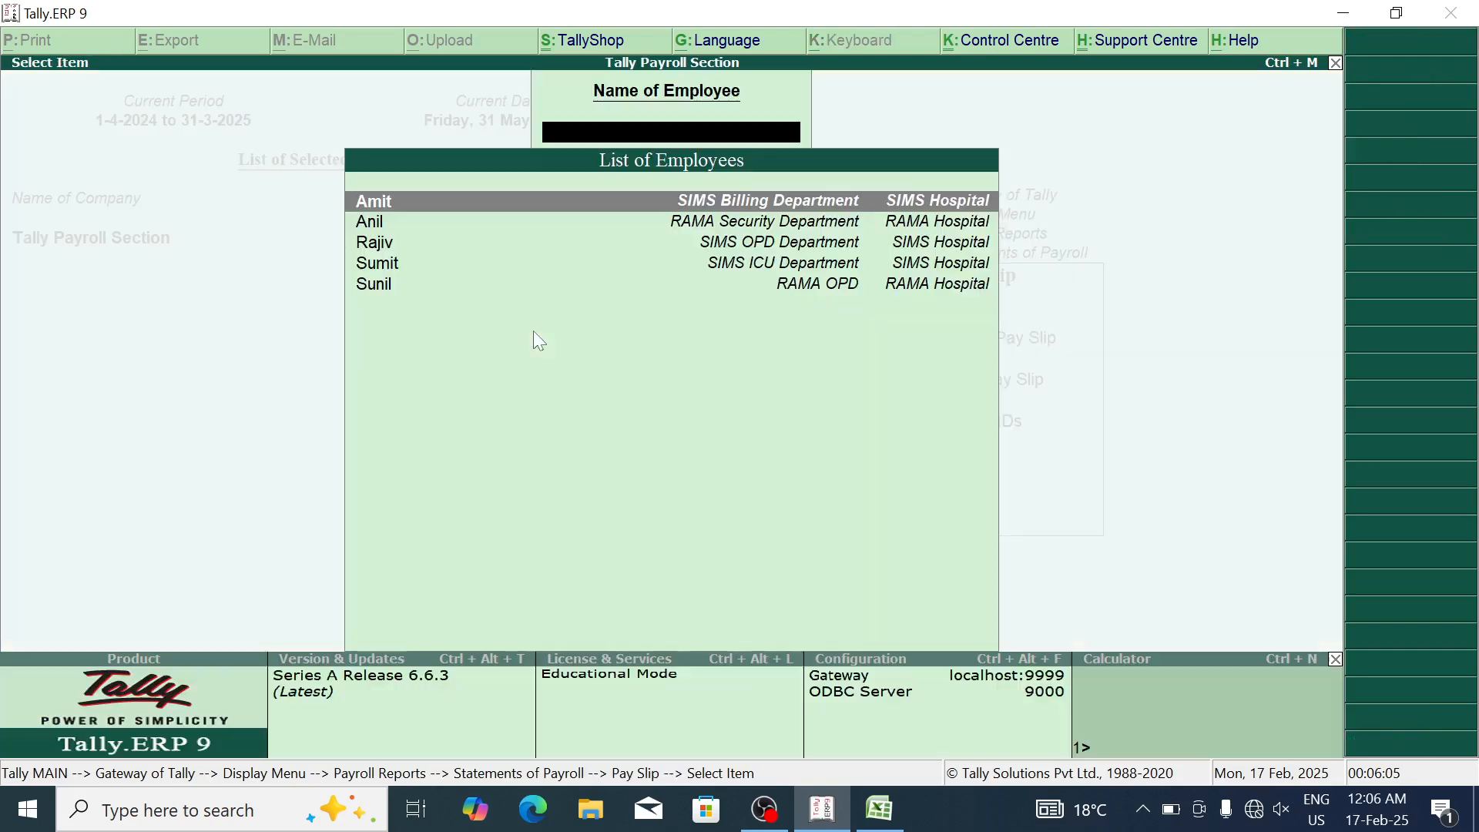
{"action": "key", "text": "Down"}
{"action": "key", "text": "Down"}
{"action": "key", "text": "Up"}
{"action": "key", "text": "Up"}
{"action": "key", "text": "Return"}
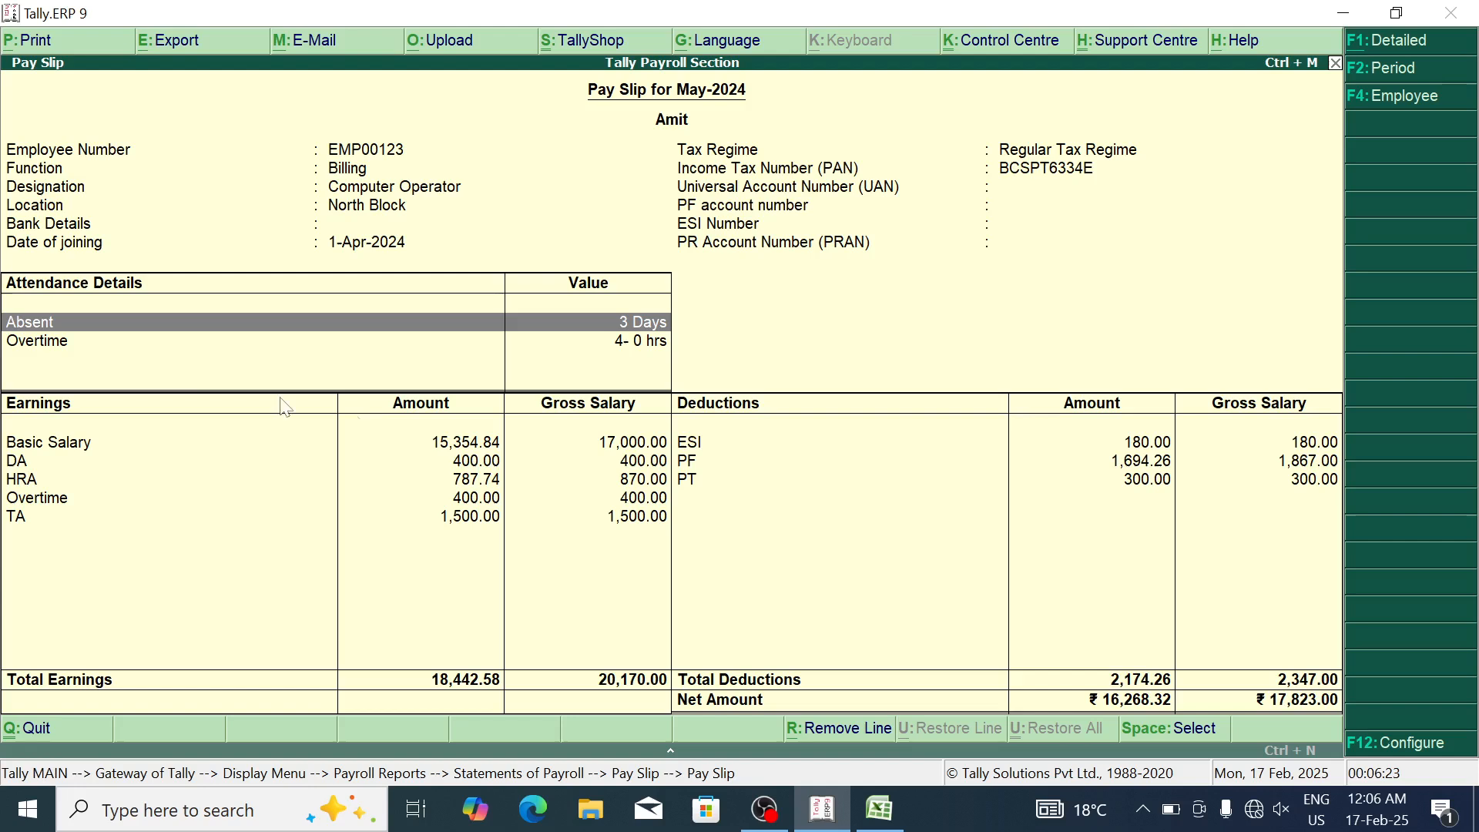
{"action": "left_click", "coordinate": [165, 342]}
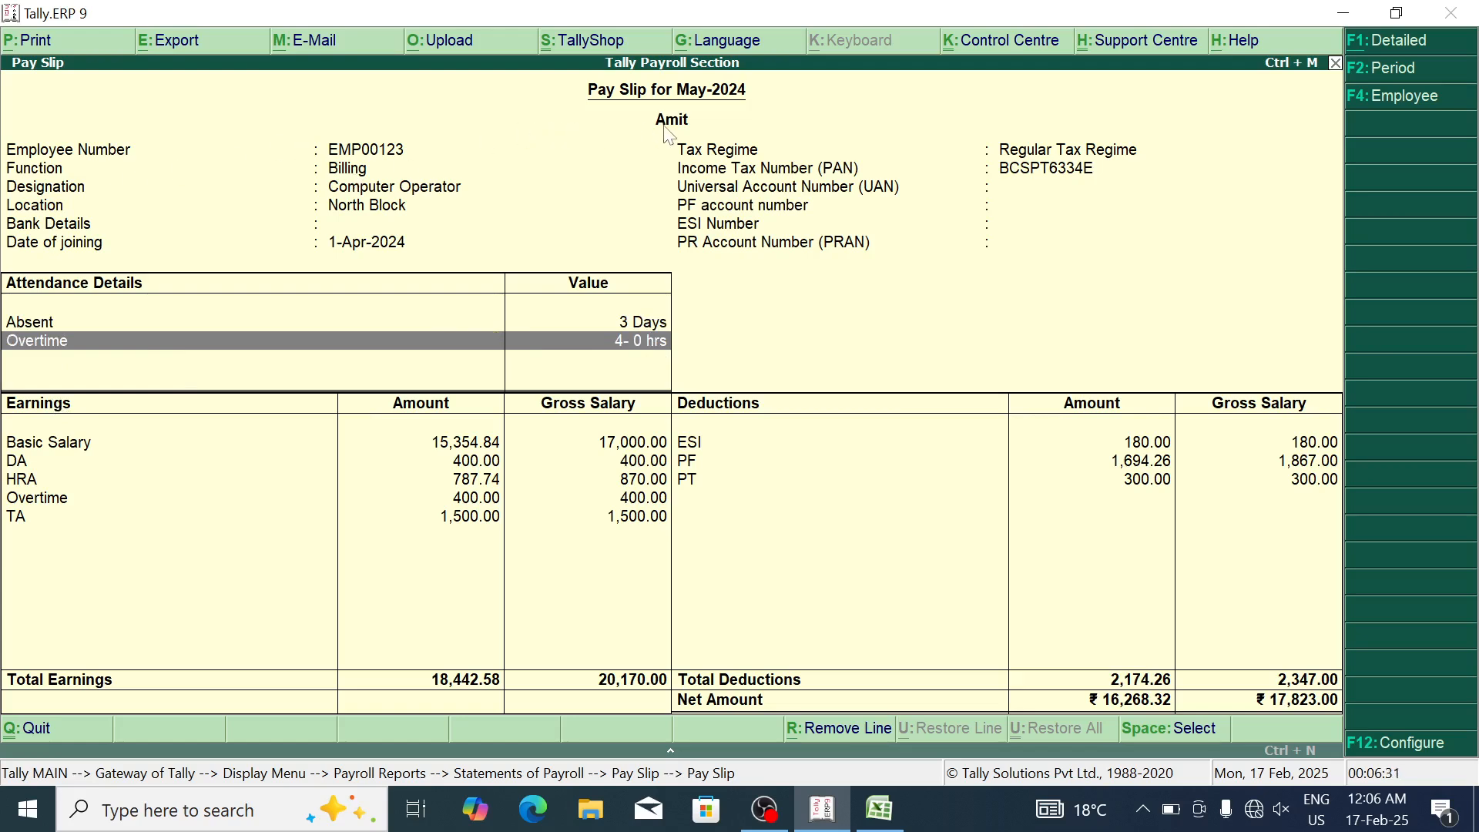
{"action": "left_click", "coordinate": [128, 506]}
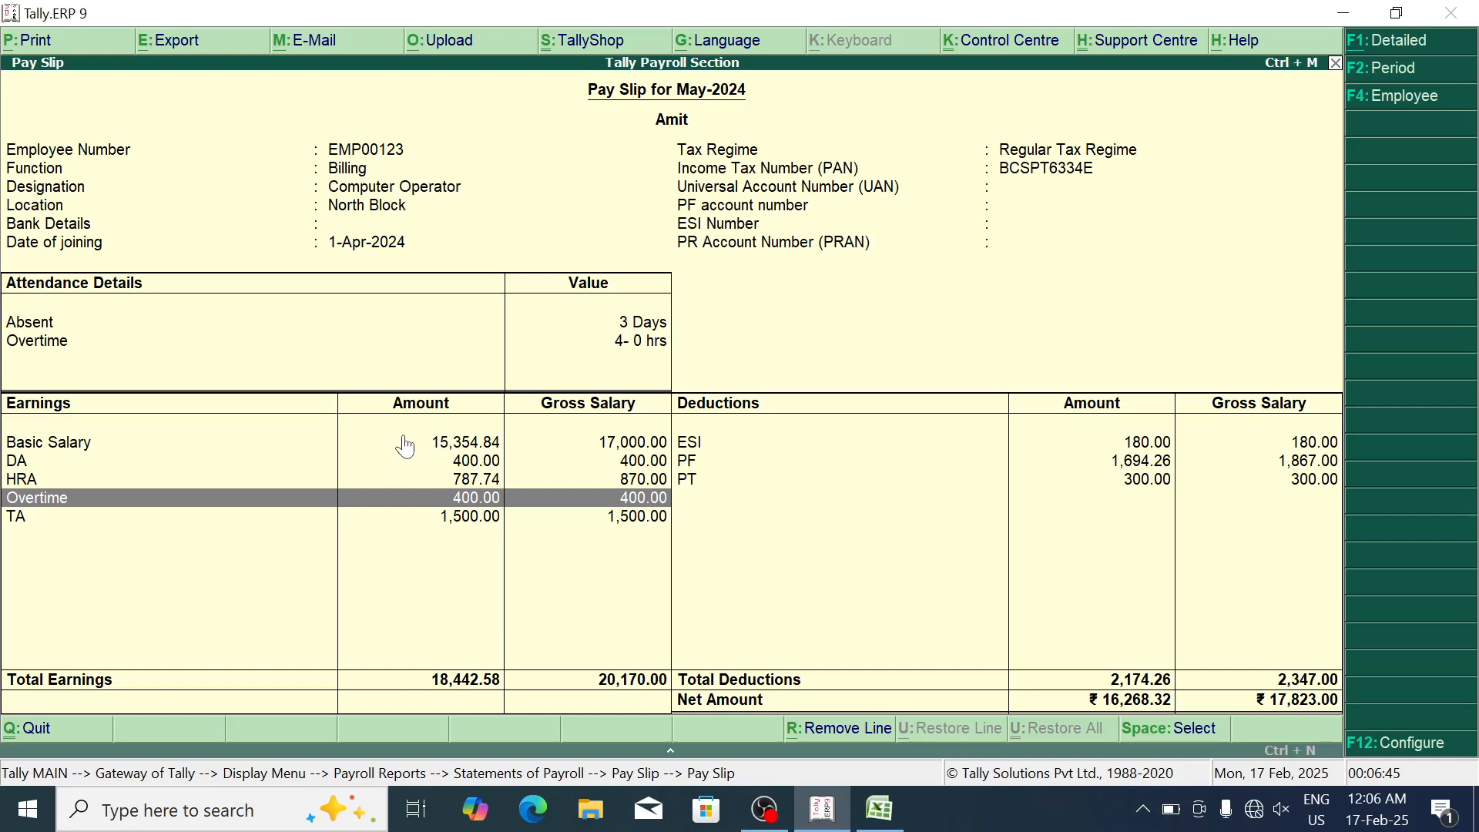
{"action": "key", "text": "alt+p"}
Step: Preview the pay slip and send it to PDF output on the Desktop
{"action": "key", "text": "Return"}
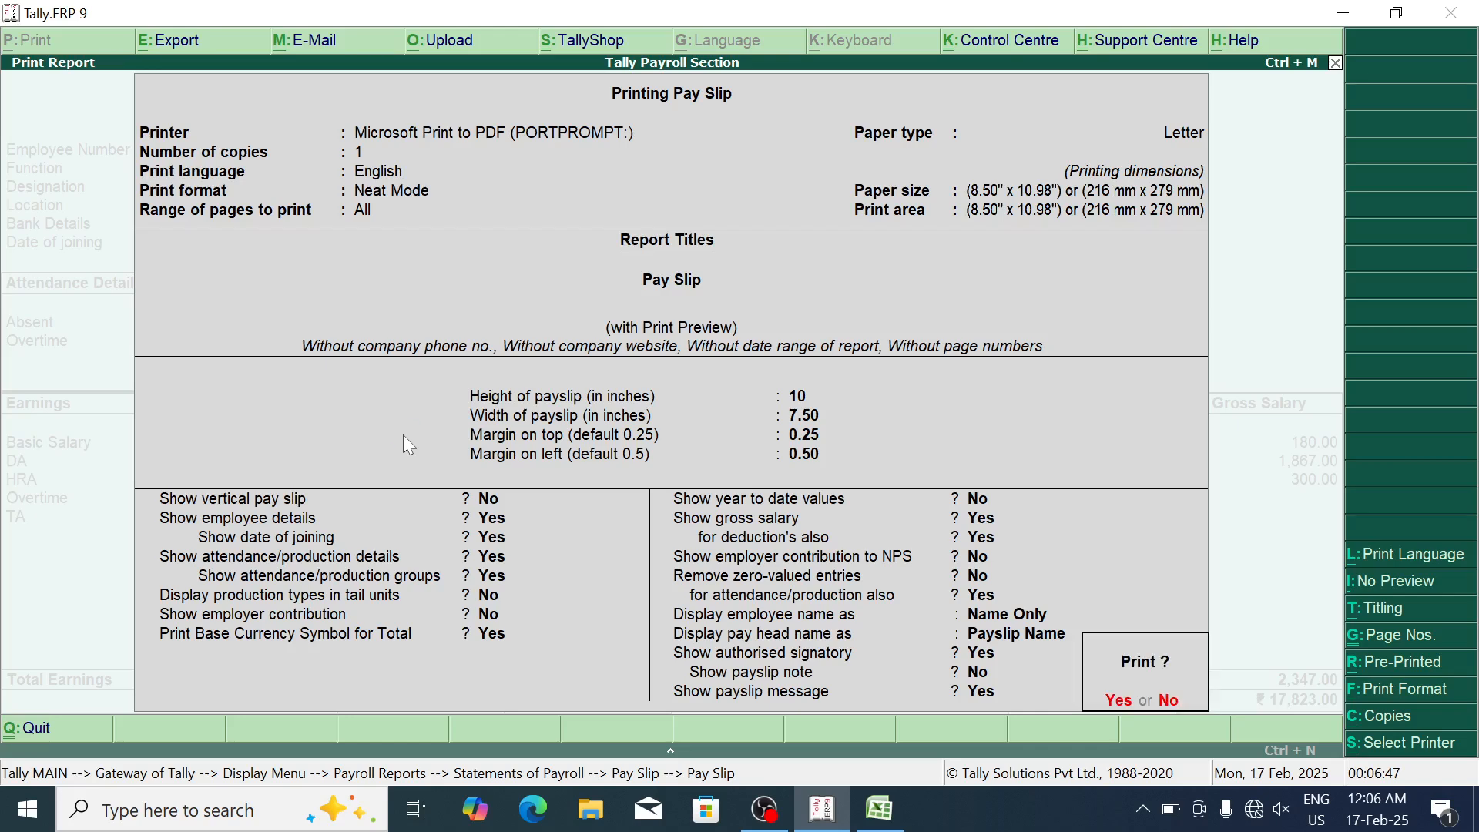
{"action": "key", "text": "Return"}
{"action": "key", "text": "alt+z"}
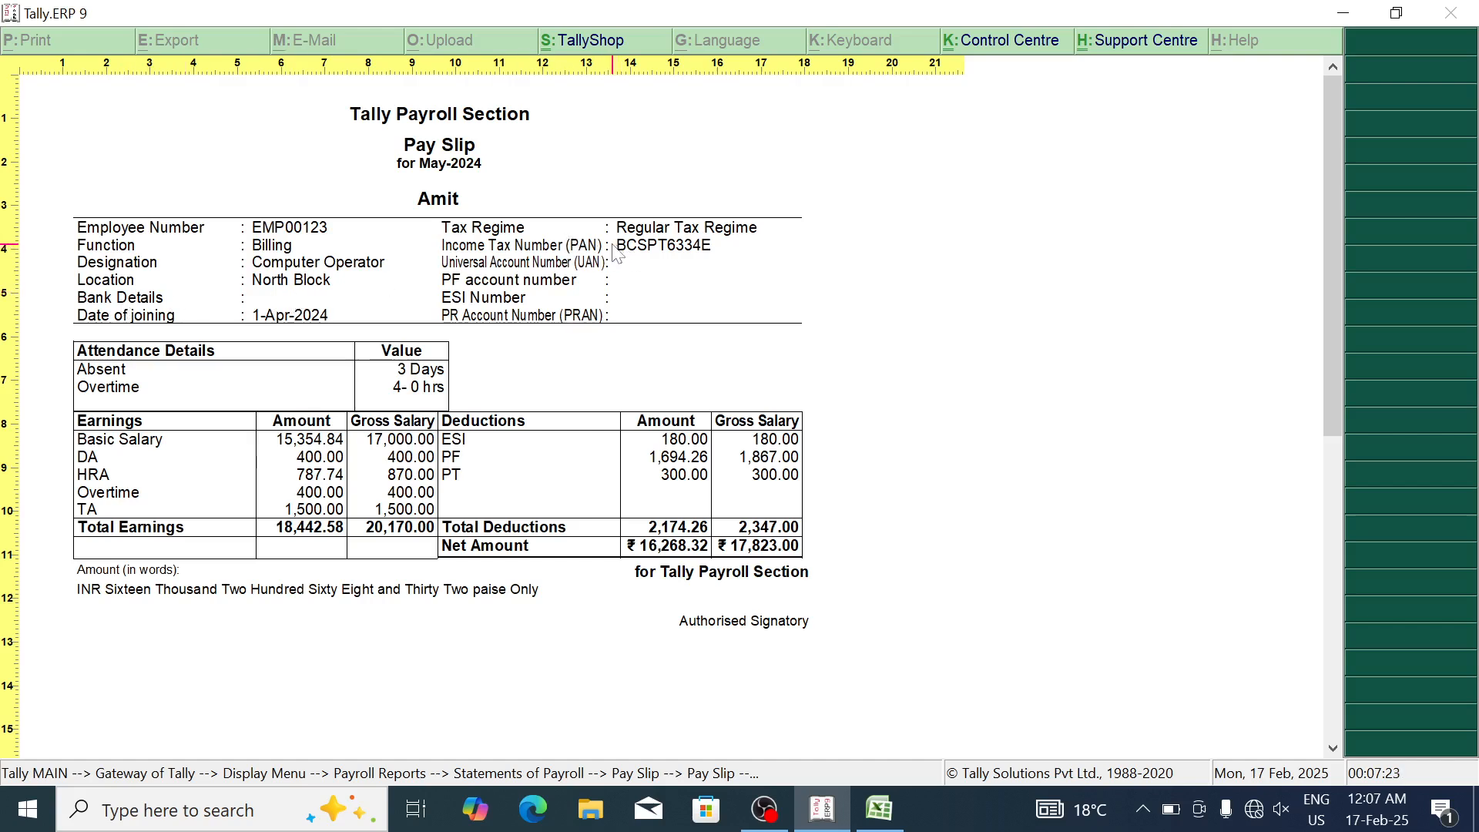
{"action": "left_click", "coordinate": [496, 312]}
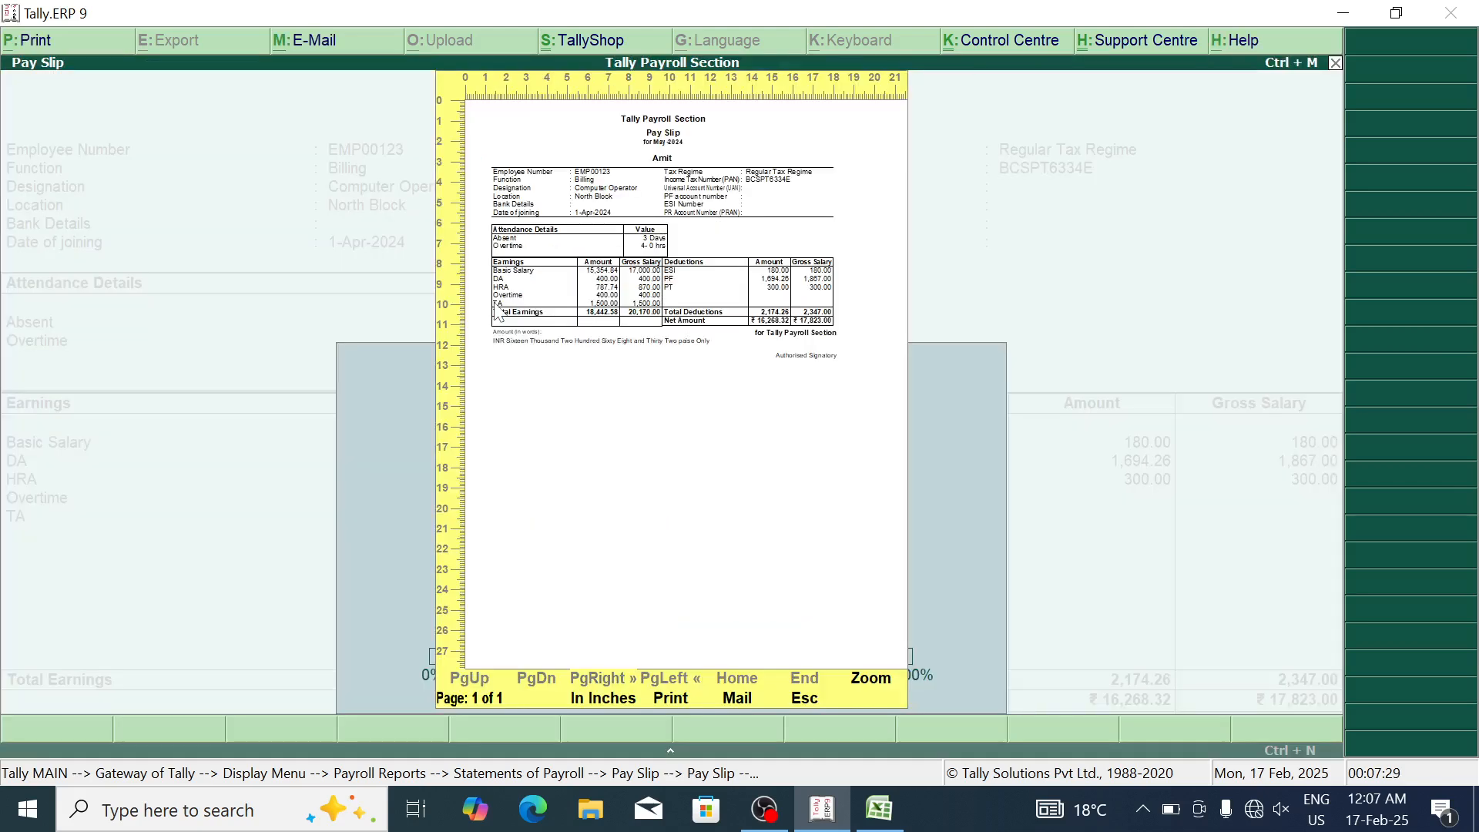
{"action": "key", "text": "p"}
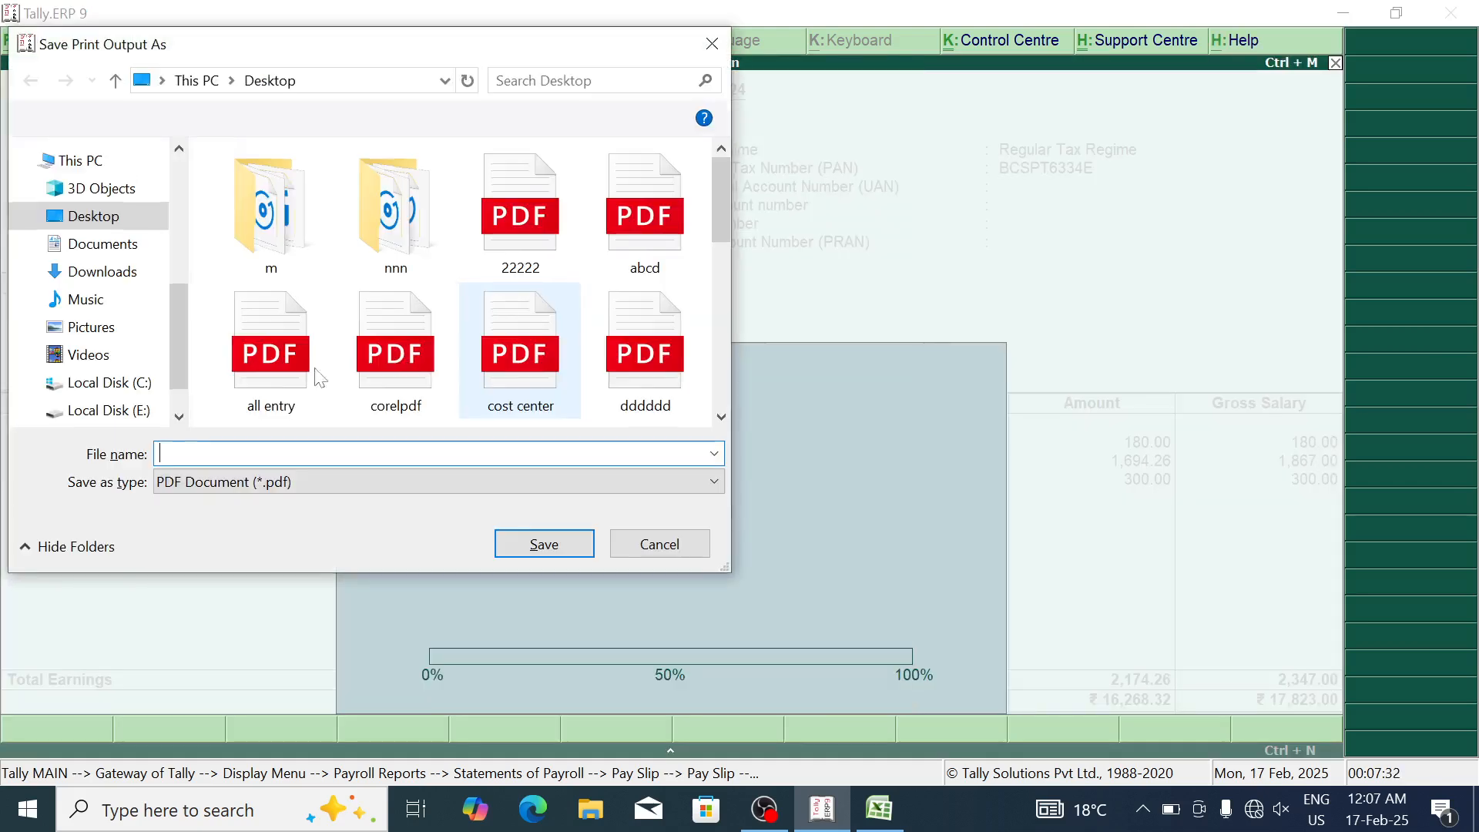
{"action": "left_click", "coordinate": [111, 218]}
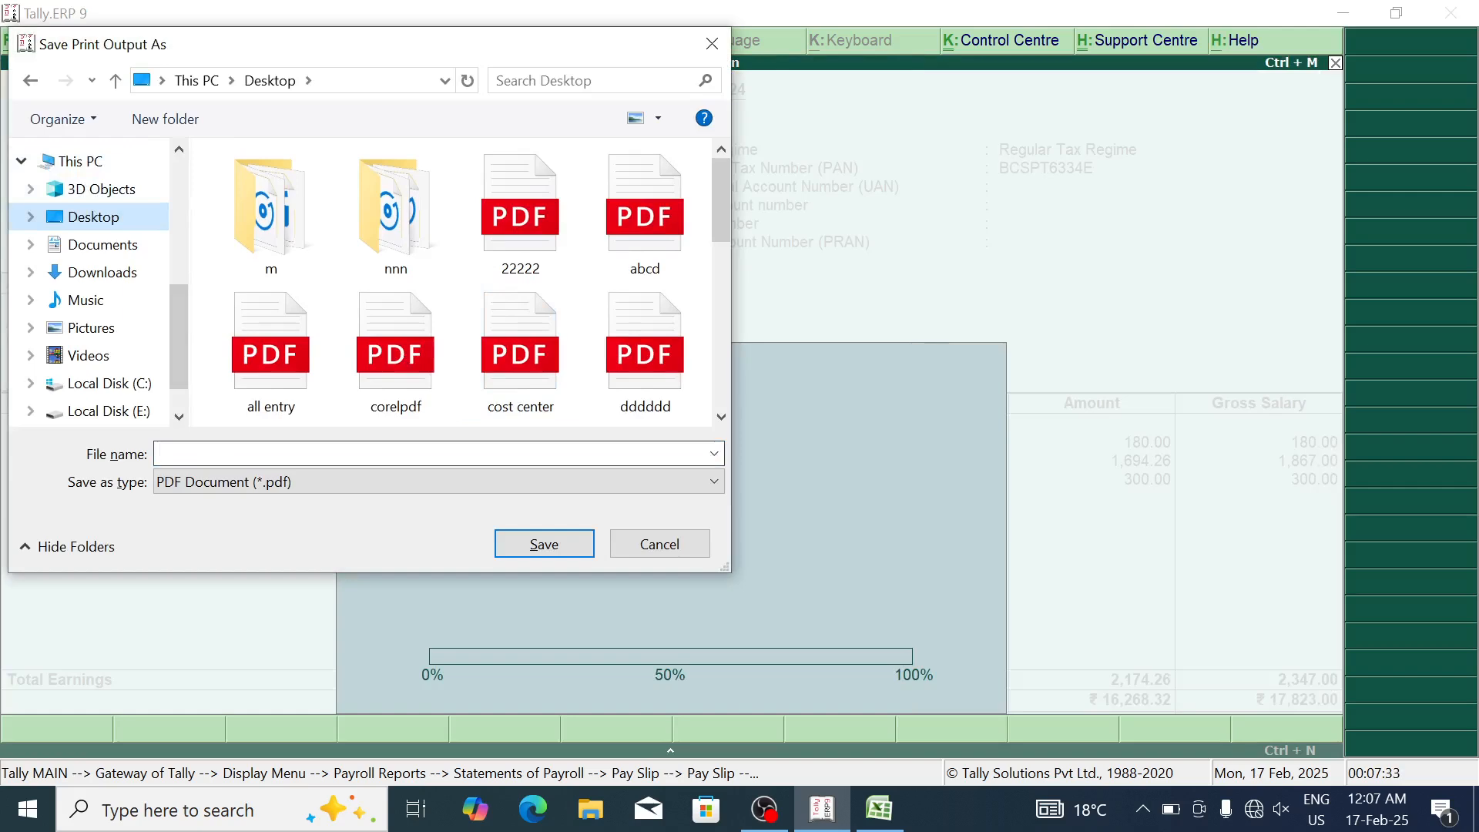
Step: Name the pay slip PDF after the employee with a SALARY suffix and save it
{"action": "left_click", "coordinate": [262, 455]}
{"action": "type", "text": "aMI"}
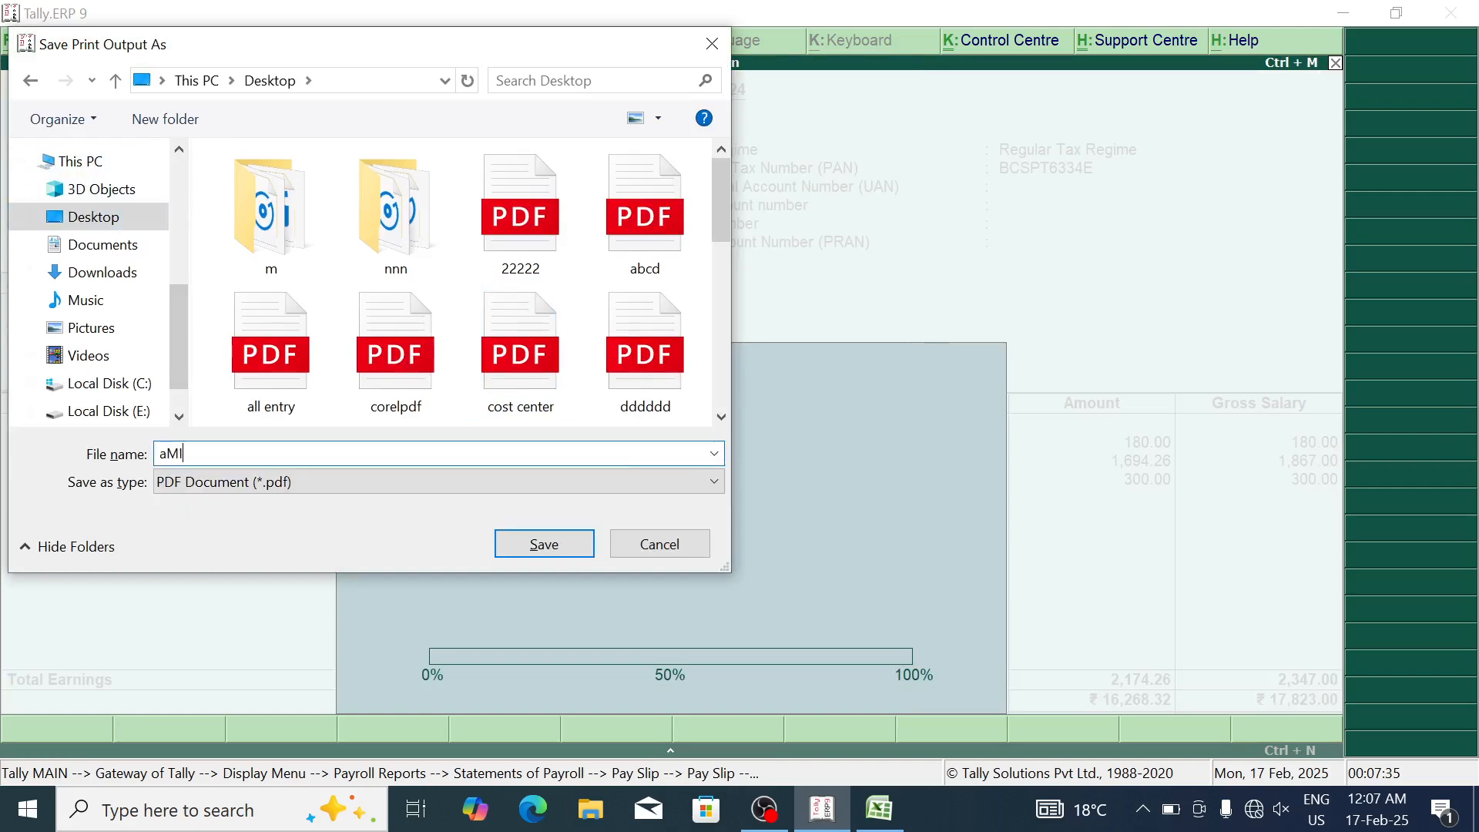
{"action": "type", "text": "T sALA"}
{"action": "key", "text": "BackSpace"}
{"action": "key", "text": "BackSpace"}
{"action": "key", "text": "BackSpace"}
{"action": "key", "text": "BackSpace"}
{"action": "key", "text": "BackSpace"}
{"action": "type", "text": "AM"}
{"action": "key", "text": "Return"}
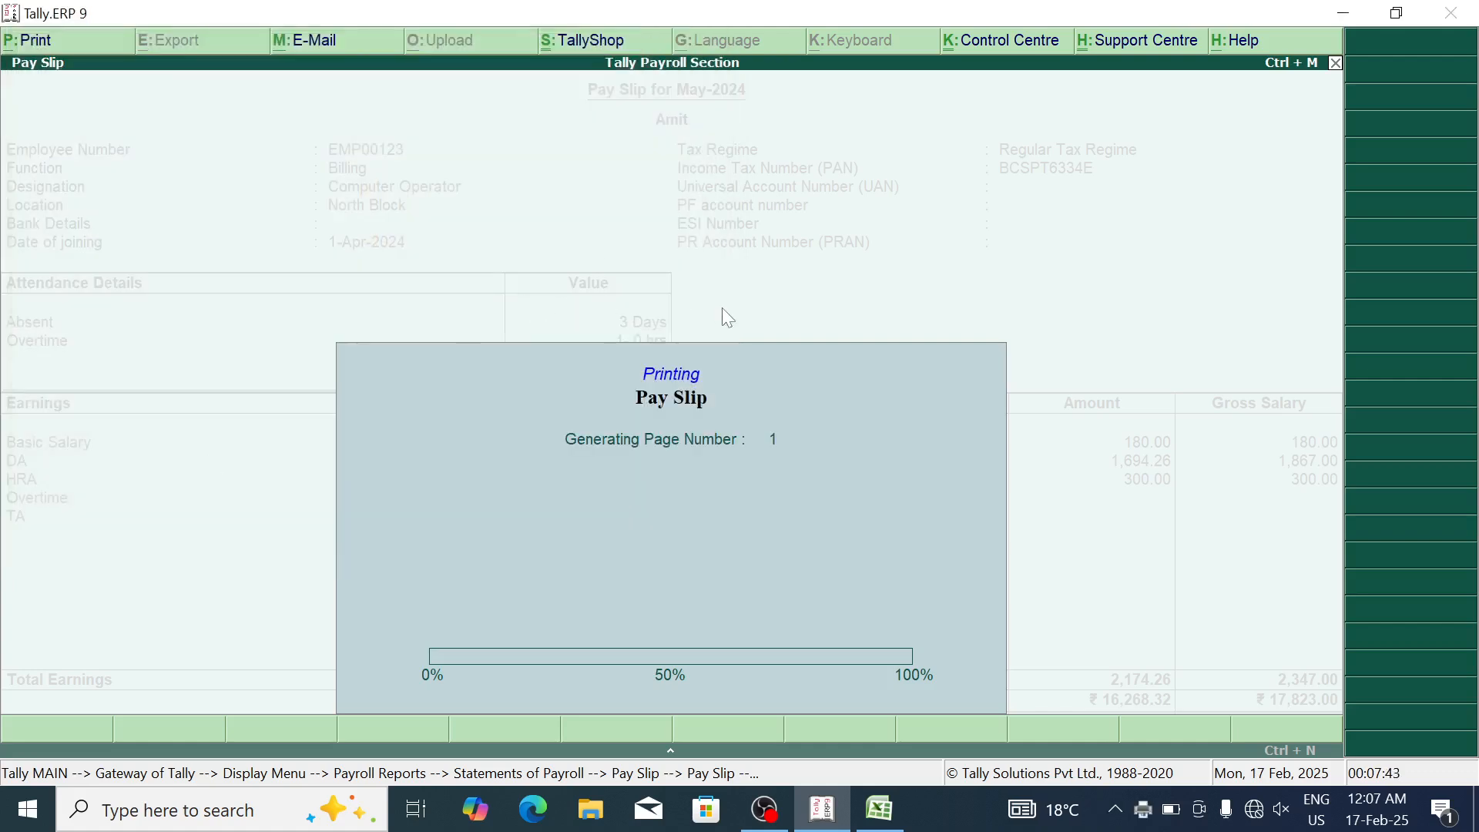
Step: Show the next employee's May-2024 pay slip, netting ₹10,486.20
{"action": "key", "text": "Escape"}
{"action": "key", "text": "Down"}
{"action": "key", "text": "Return"}
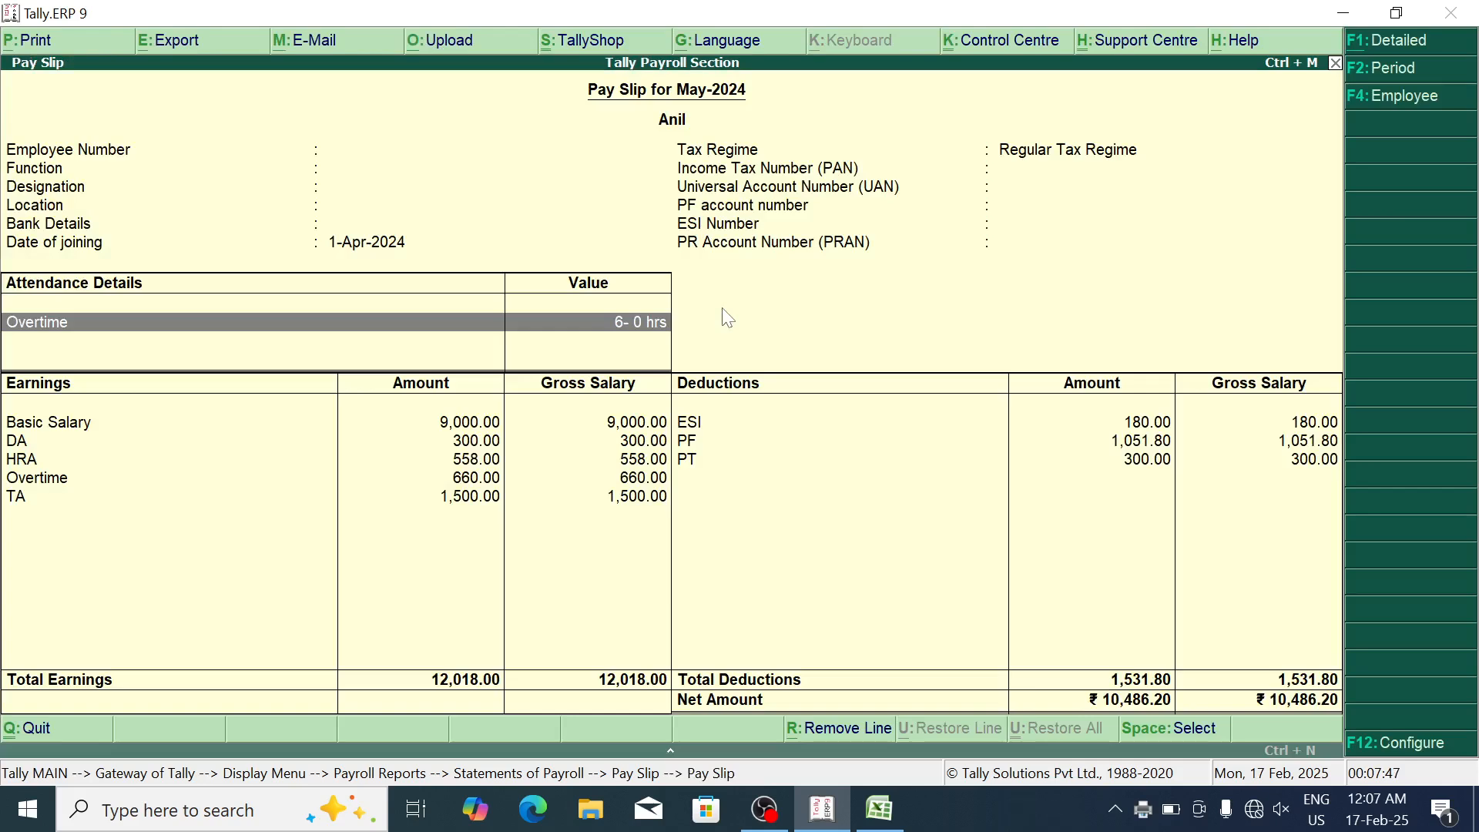
Step: Export the second employee's May-2024 pay slip (net ₹10,486.20) as a desktop PDF named with their name plus SALARY
{"action": "key", "text": "alt+p"}
{"action": "key", "text": "Return"}
{"action": "key", "text": "alt+z"}
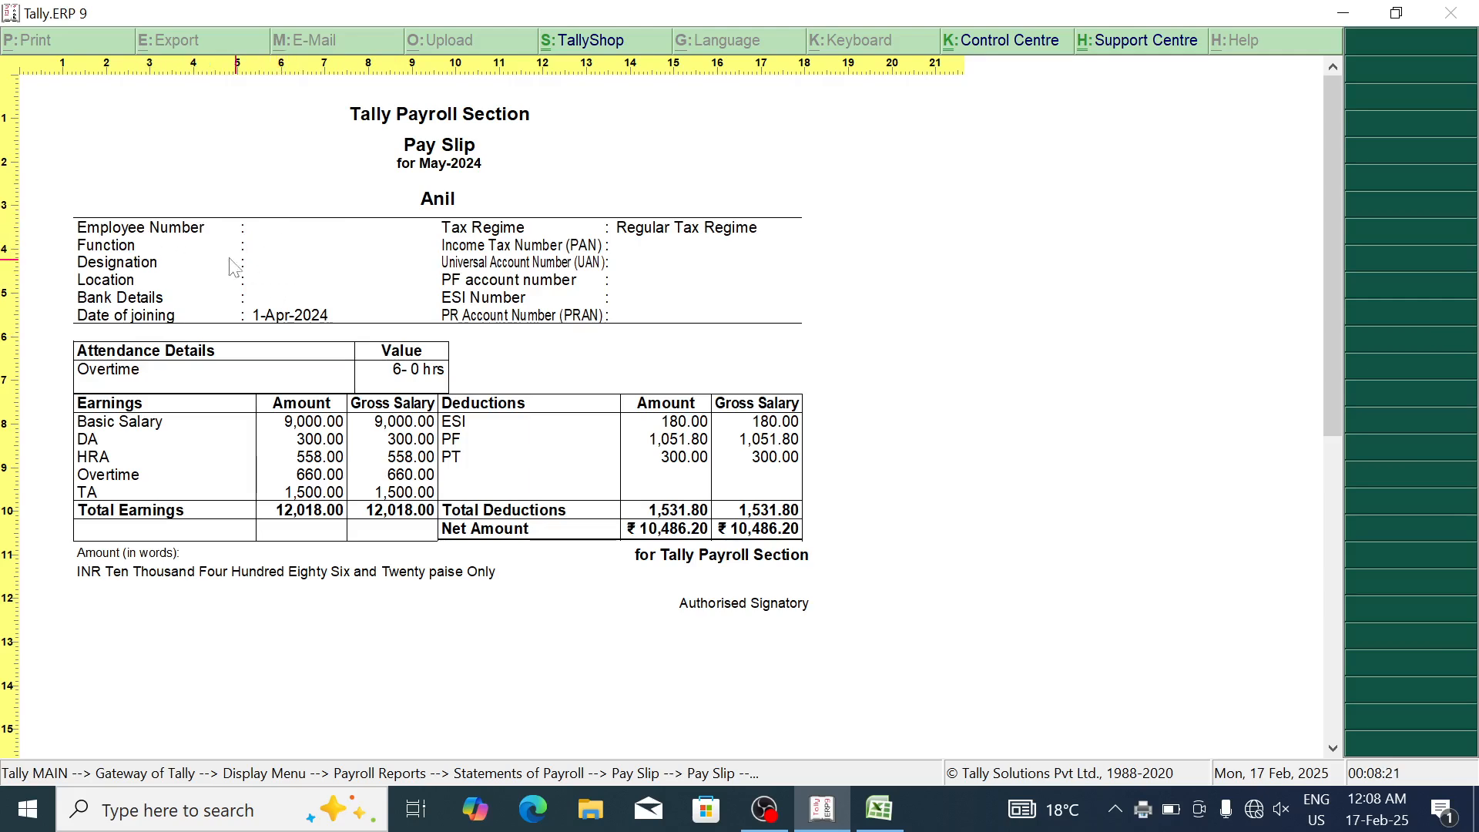
{"action": "key", "text": "Escape"}
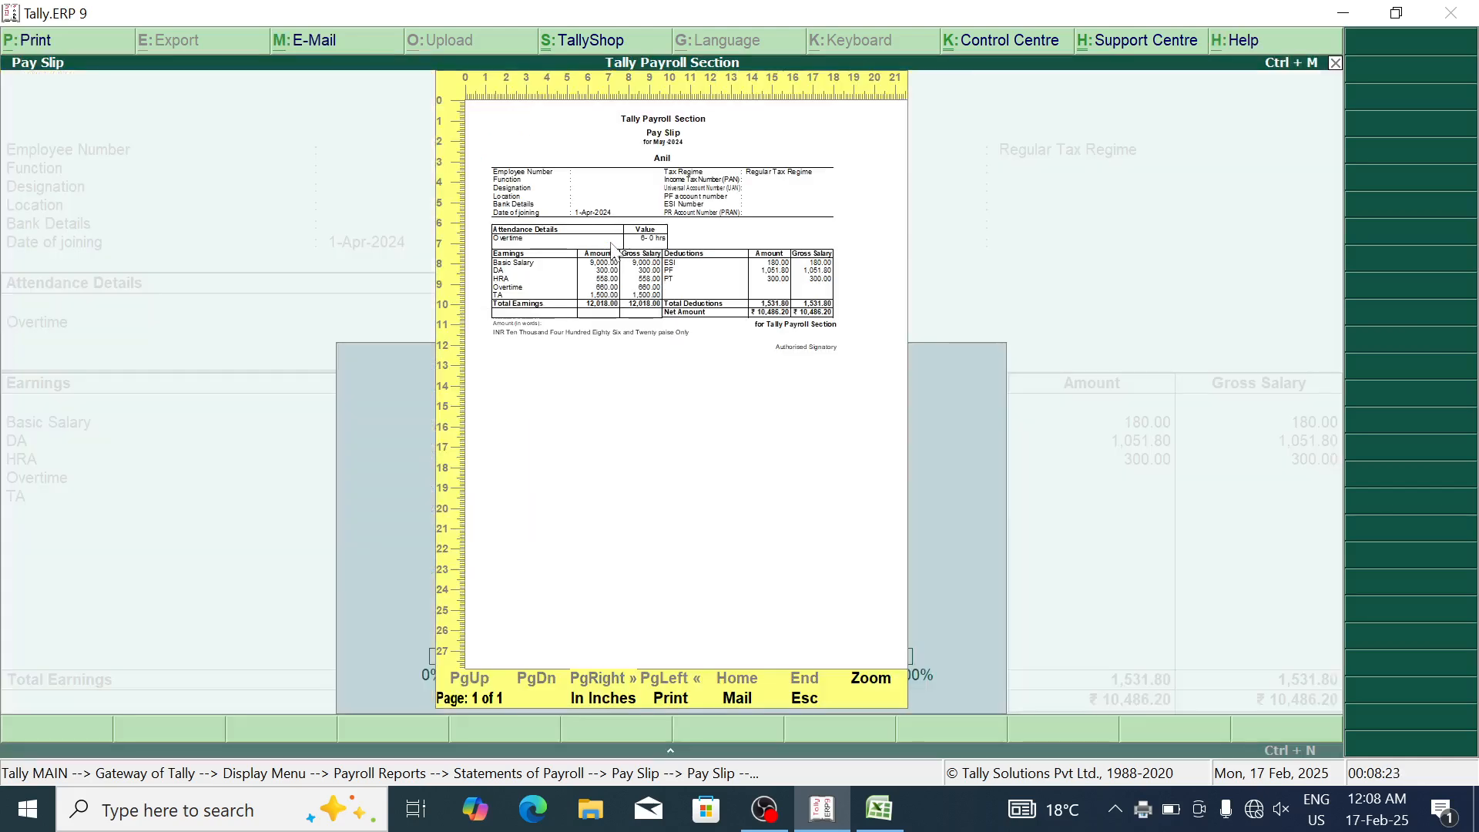
{"action": "type", "text": "p"}
{"action": "type", "text": "AN"}
{"action": "type", "text": "IL SALAR"}
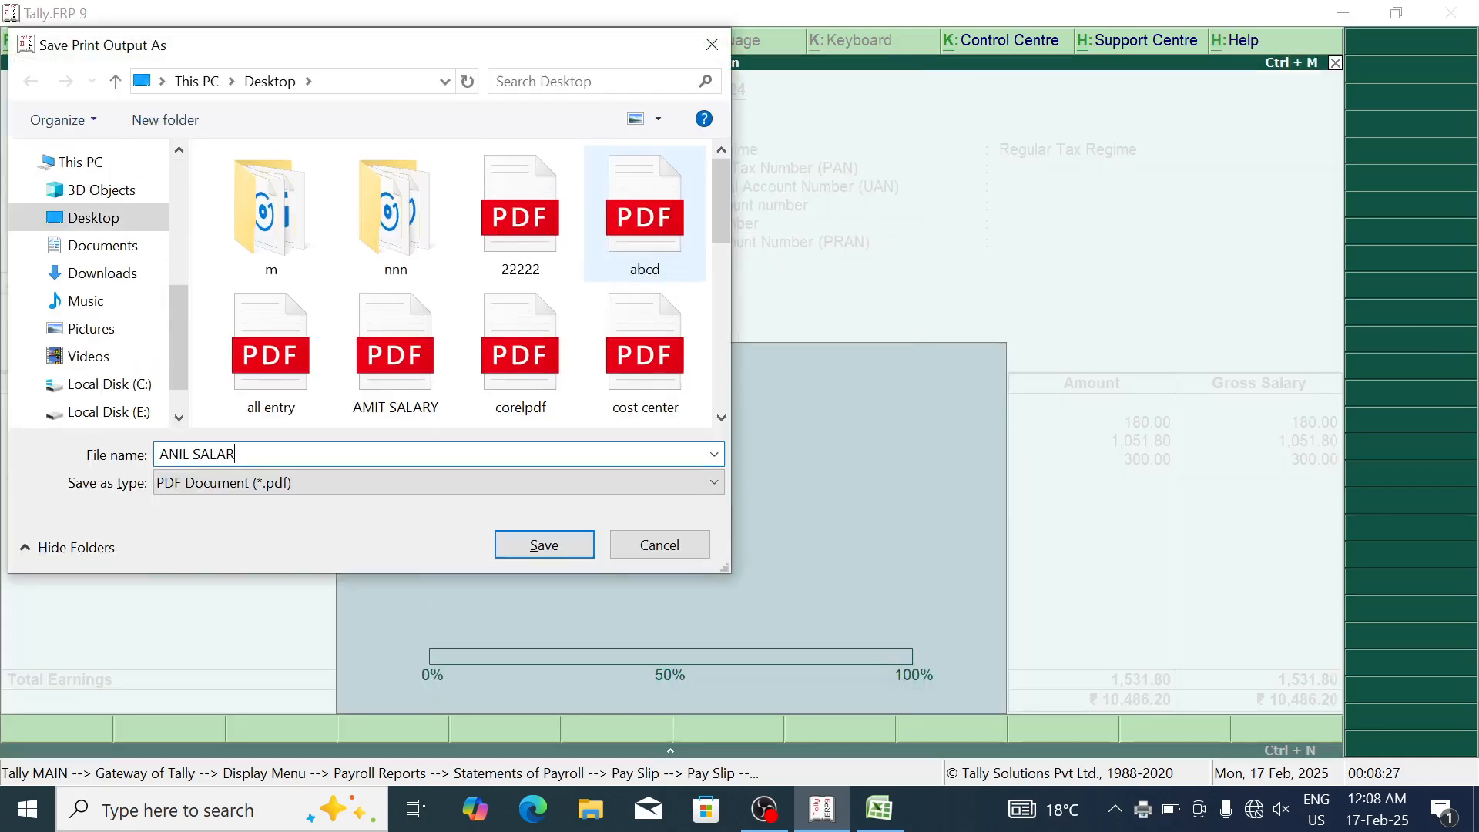
{"action": "type", "text": "Y"}
{"action": "key", "text": "Return"}
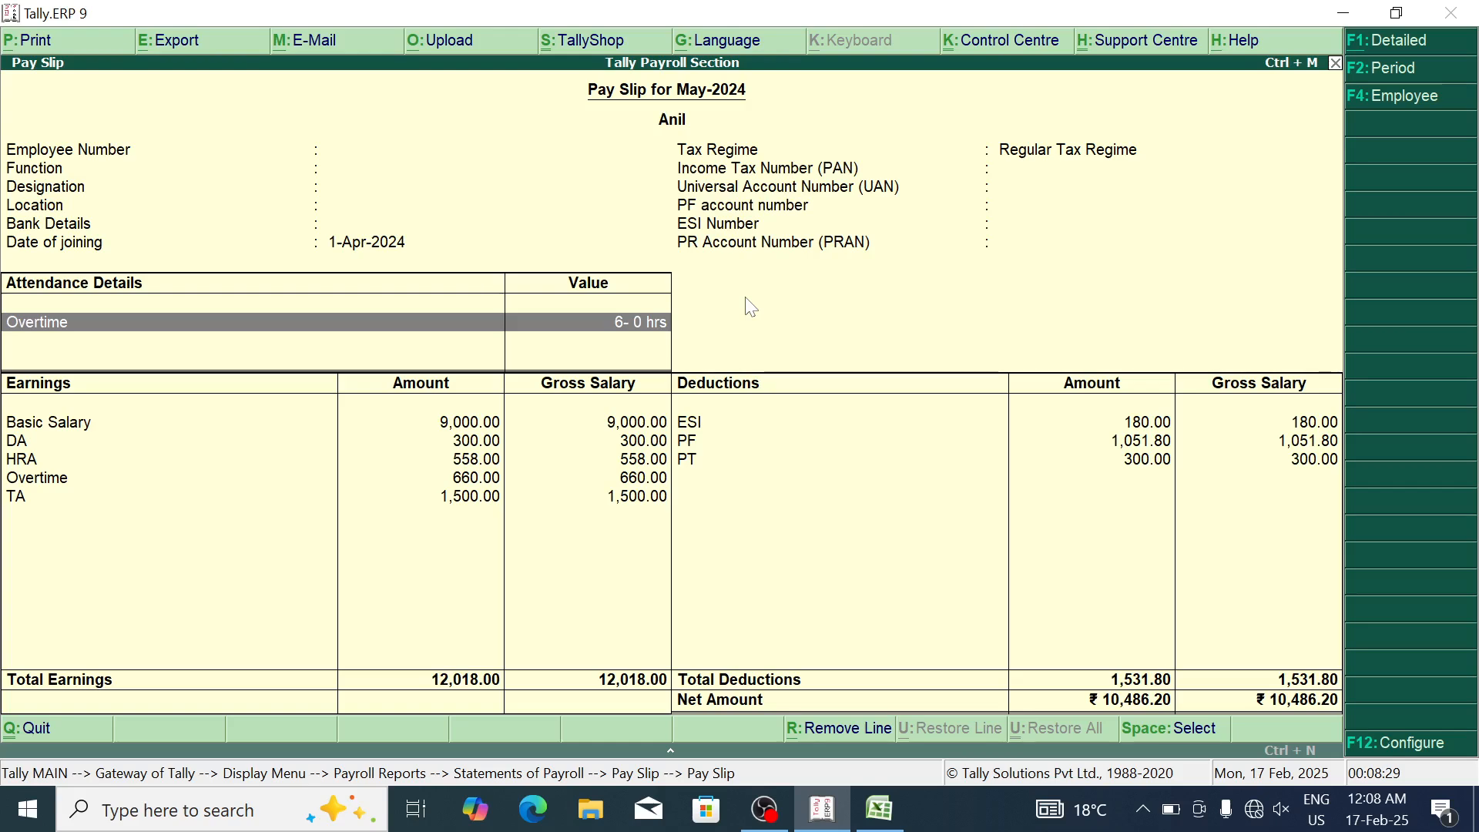
{"action": "key", "text": "Escape"}
Step: Export the third employee's May-2024 pay slip as a desktop PDF named with their name plus SALARY
{"action": "key", "text": "Return"}
{"action": "key", "text": "Down"}
{"action": "key", "text": "Return"}
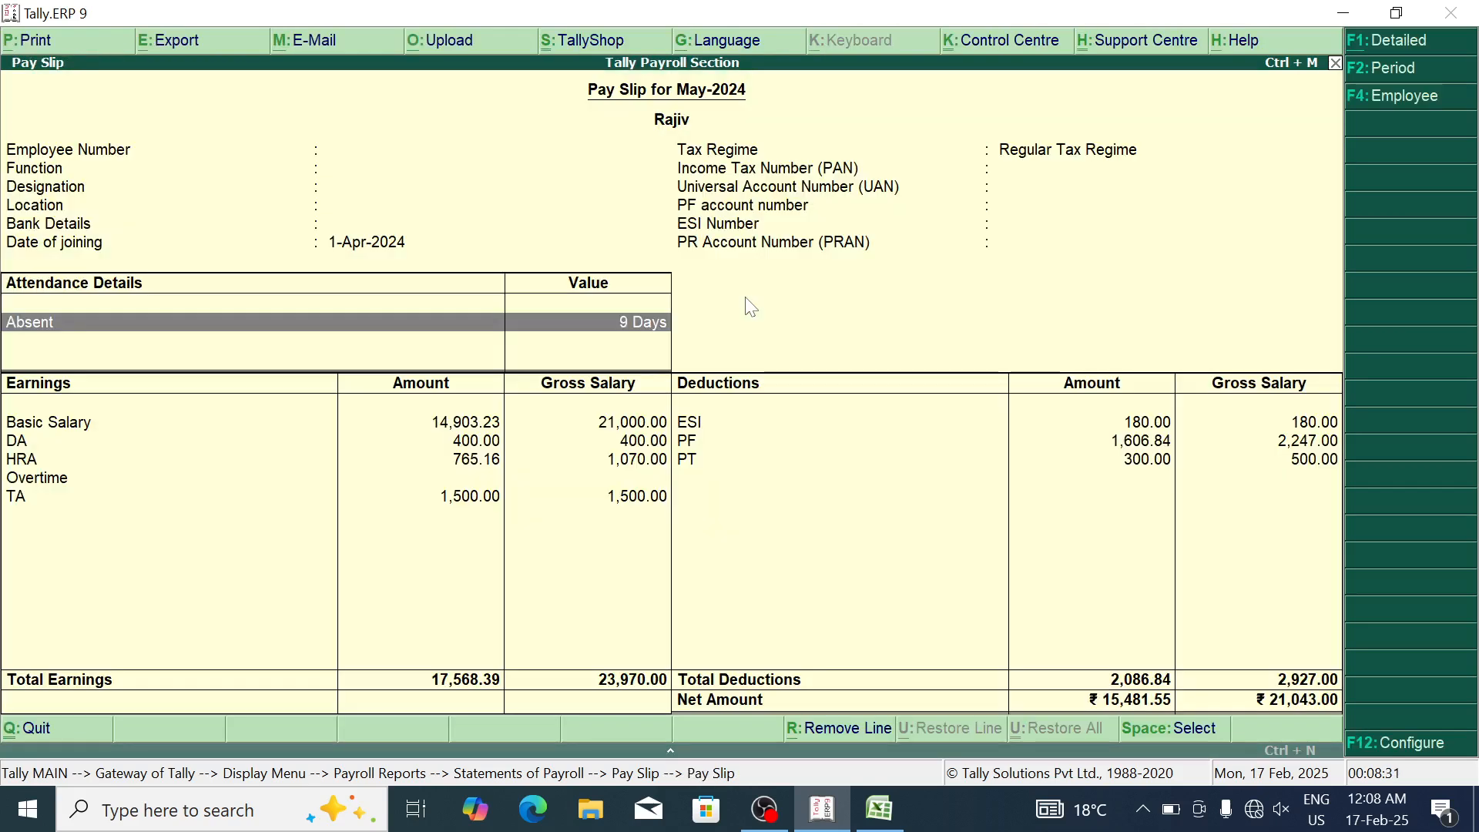
{"action": "key", "text": "alt+p"}
{"action": "key", "text": "alt+i"}
{"action": "type", "text": "p"}
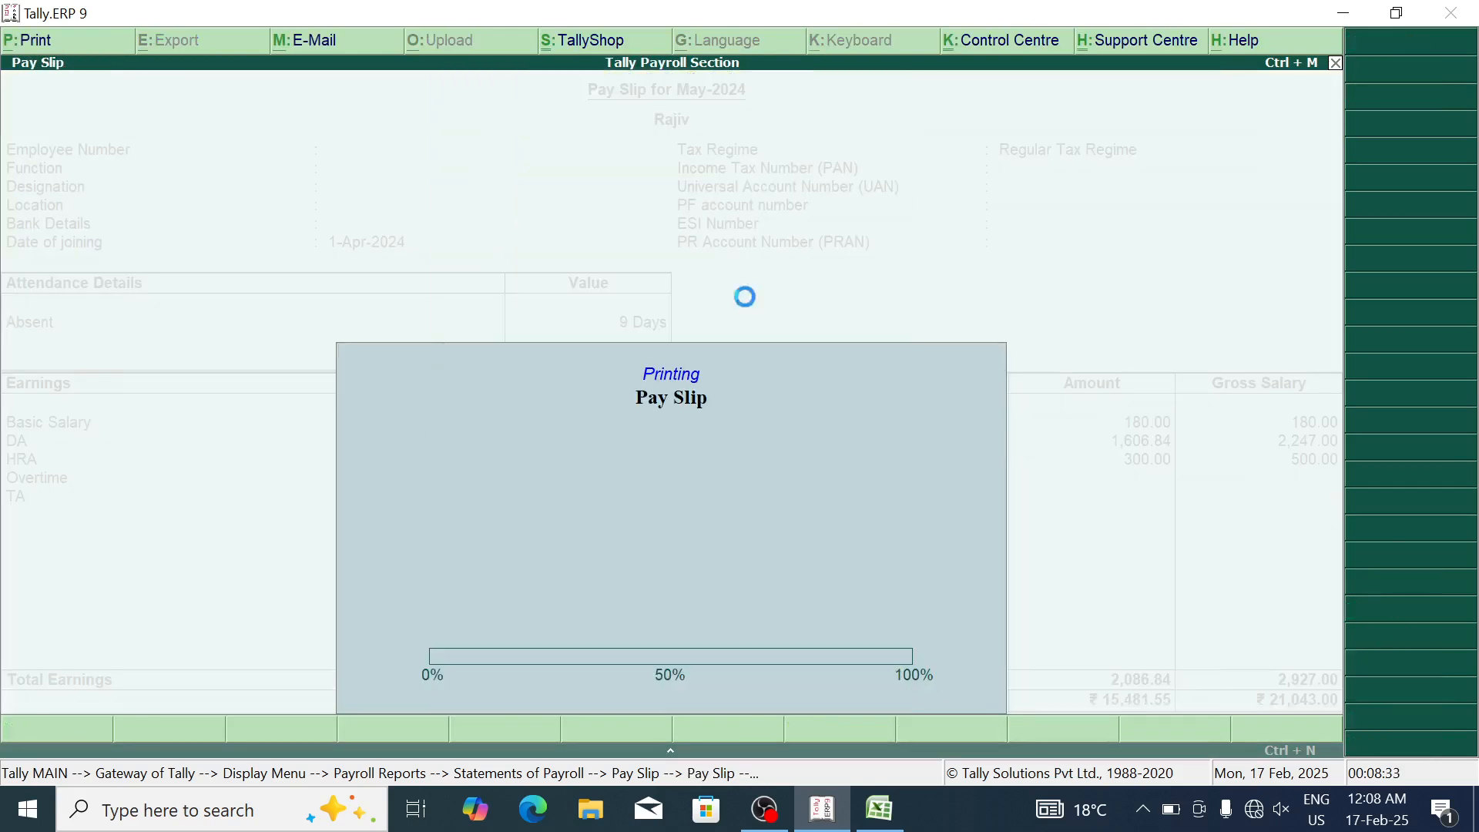
{"action": "type", "text": "RA"}
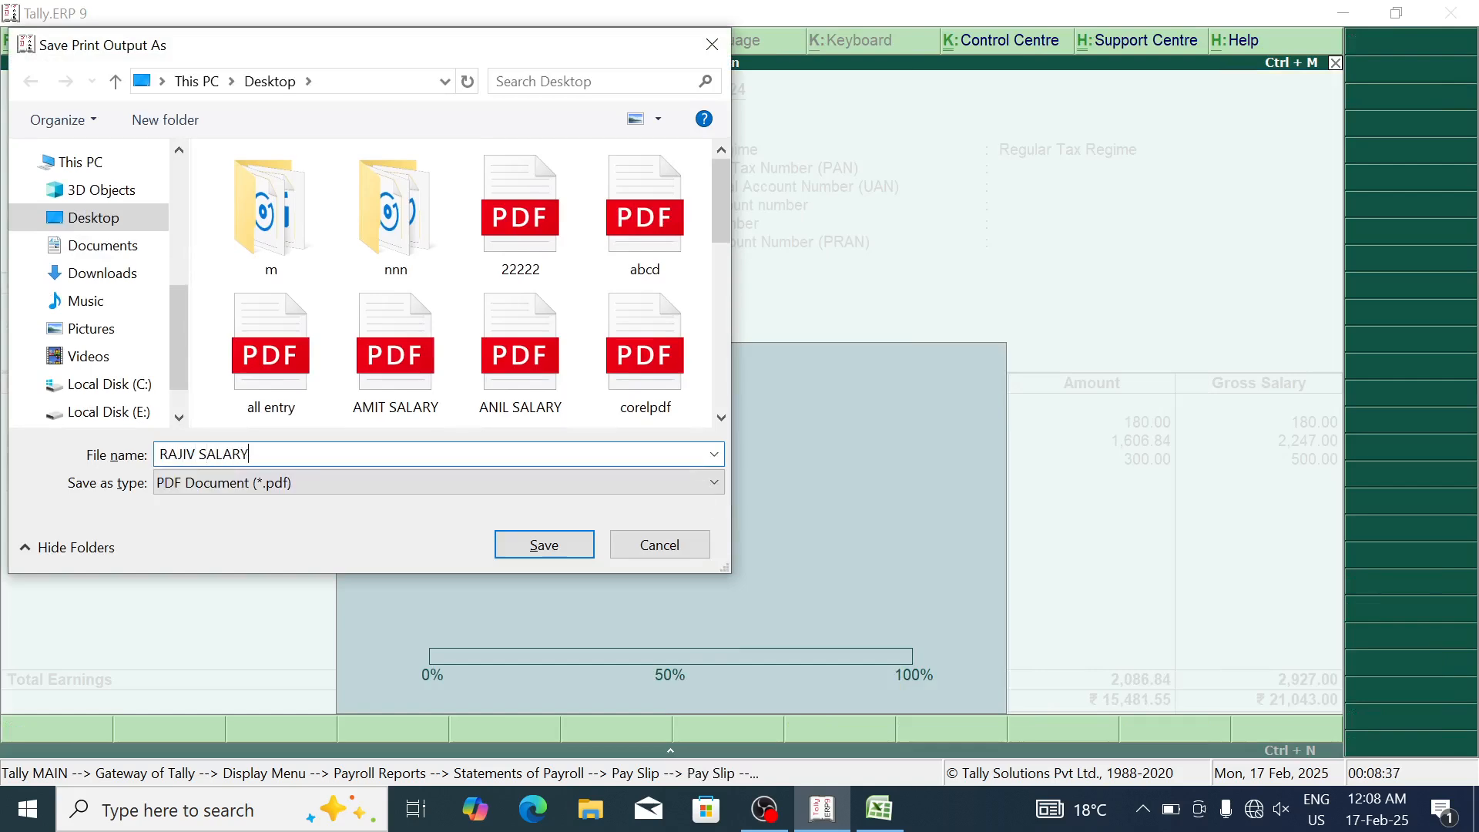
{"action": "type", "text": "JIV SALARY"}
{"action": "key", "text": "Return"}
{"action": "key", "text": "alt+Tab"}
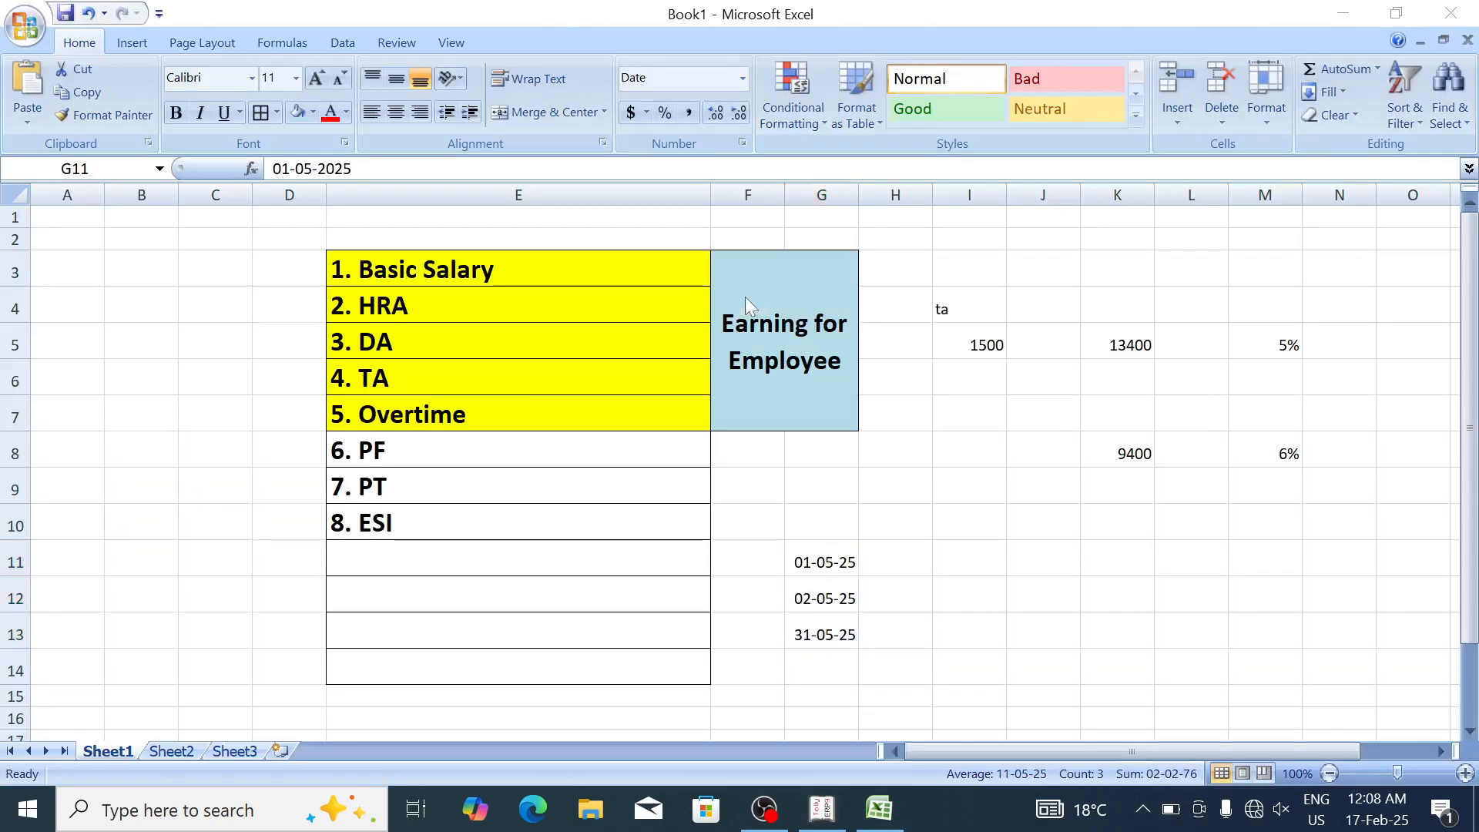
{"action": "key", "text": "alt+Tab"}
Step: Export the fourth employee's May-2024 pay slip as a desktop PDF named with their name plus SALARY
{"action": "key", "text": "Down"}
{"action": "key", "text": "Return"}
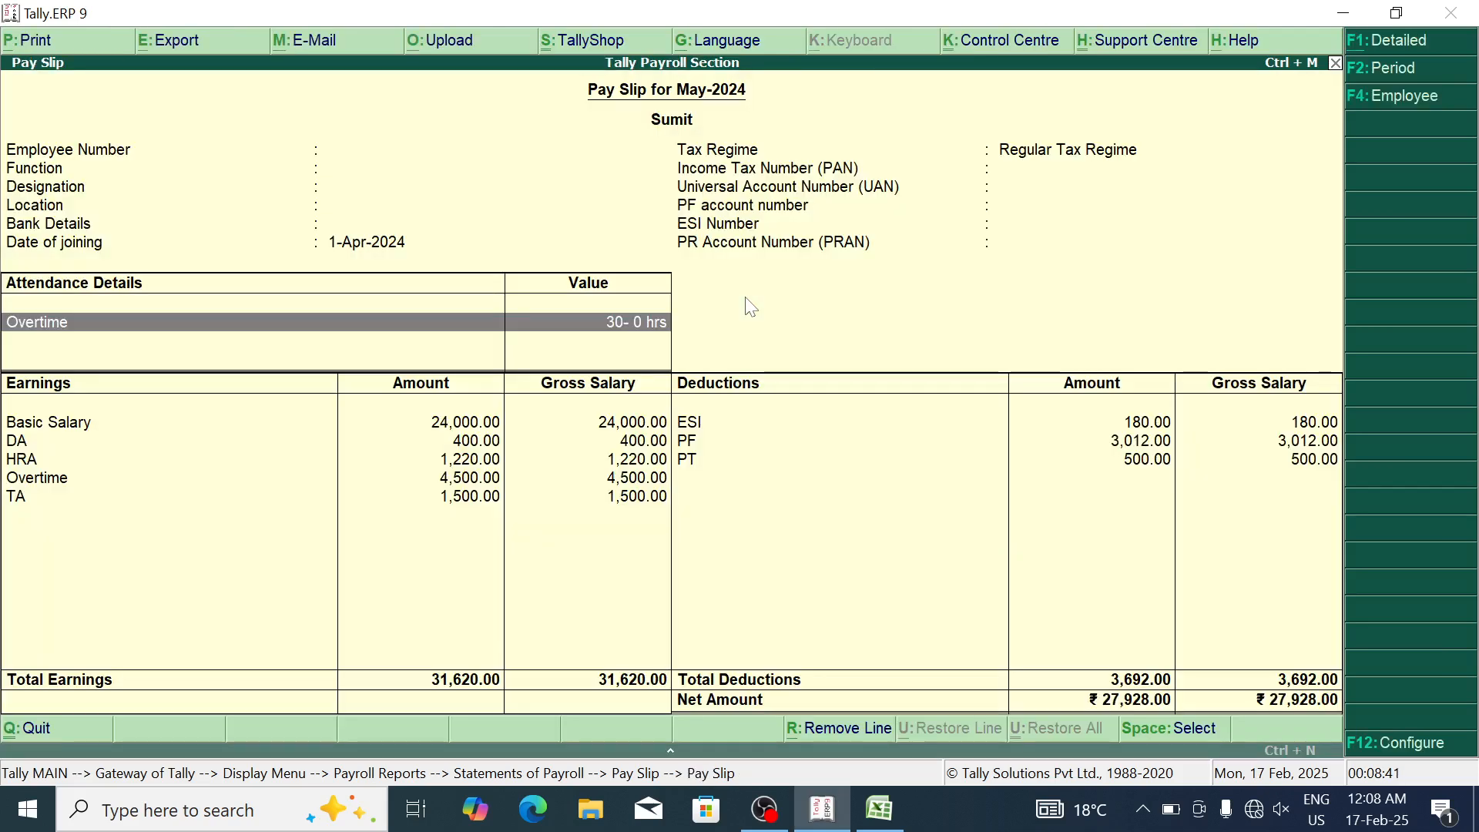
{"action": "key", "text": "alt+p"}
{"action": "key", "text": "Return"}
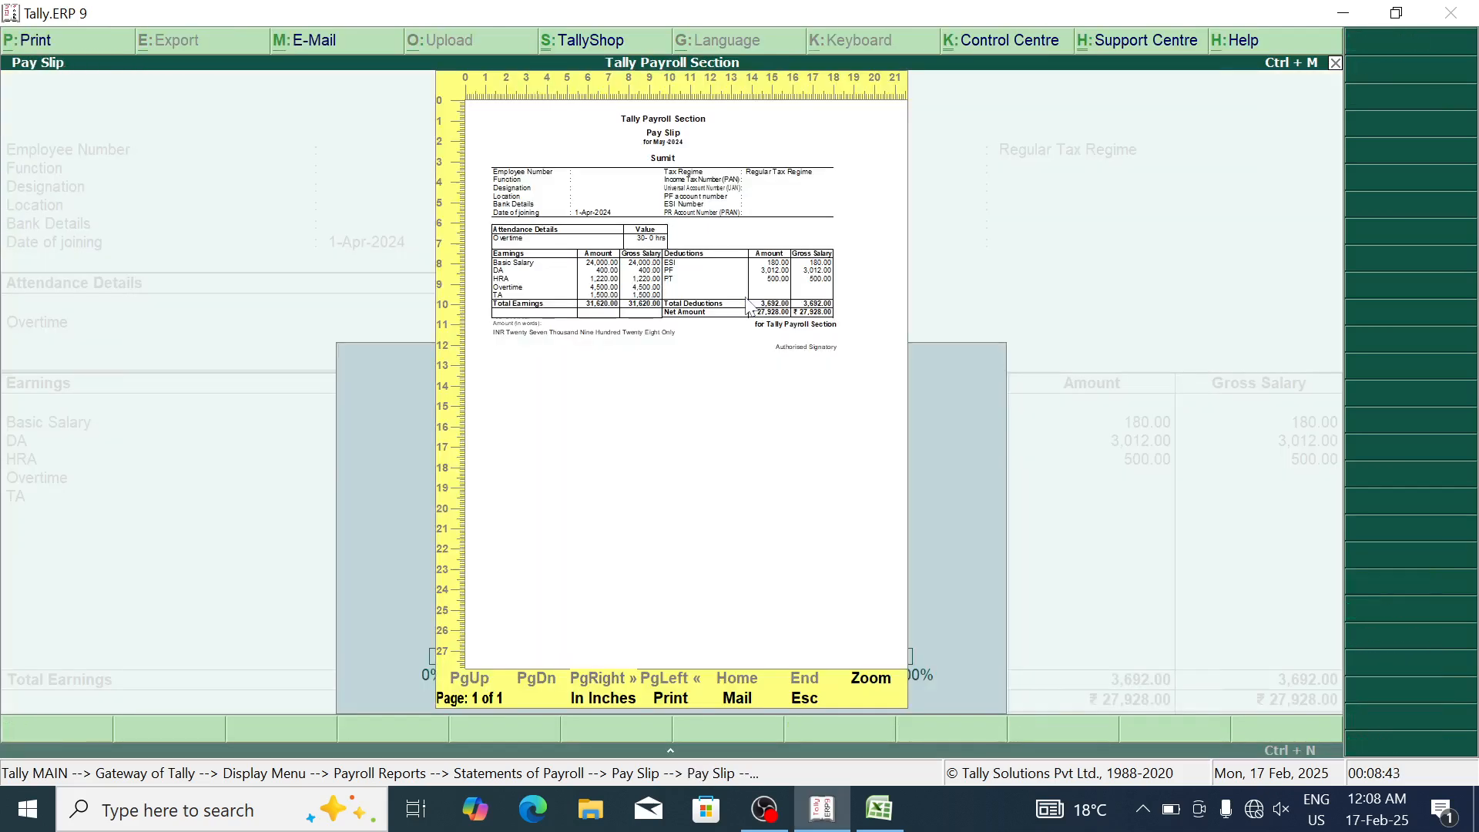
{"action": "key", "text": "p"}
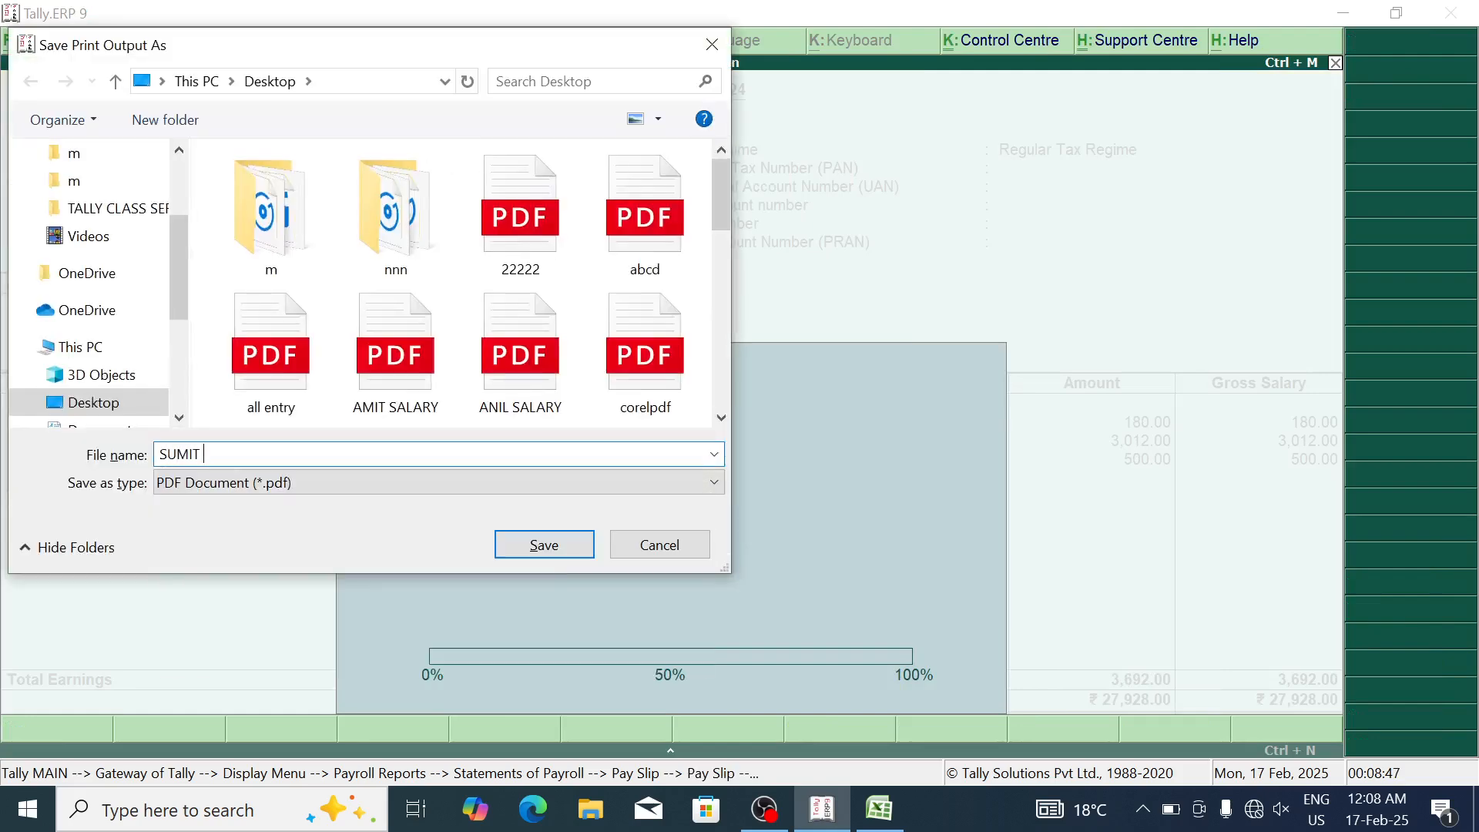
{"action": "type", "text": "SUMIT SALARY"}
{"action": "key", "text": "Return"}
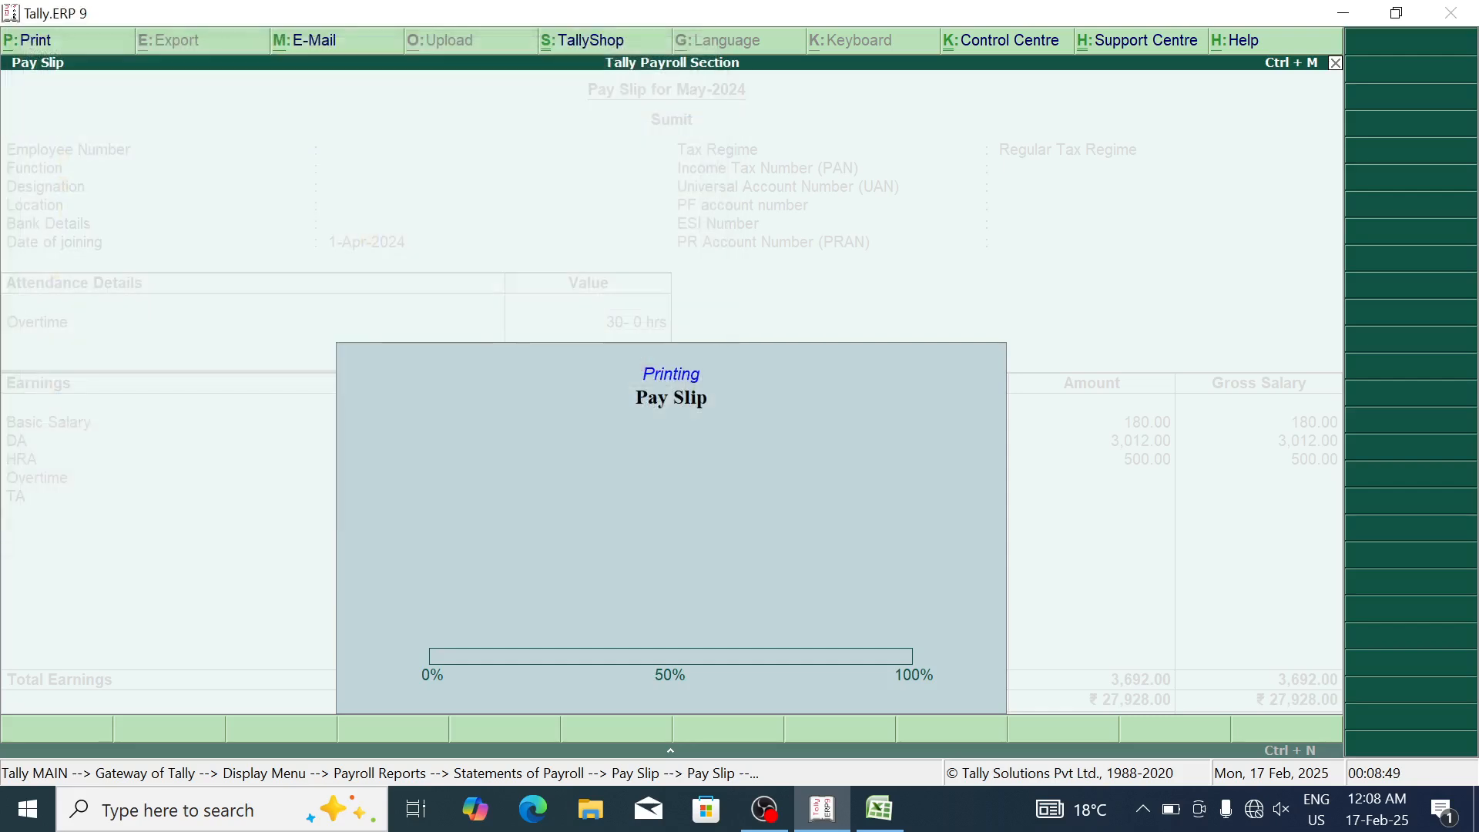
{"action": "key", "text": "Escape"}
Step: Export the last employee's May-2024 pay slip as a desktop PDF, then back out to Gateway of Tally
{"action": "key", "text": "Return"}
{"action": "key", "text": "Up"}
{"action": "key", "text": "Return"}
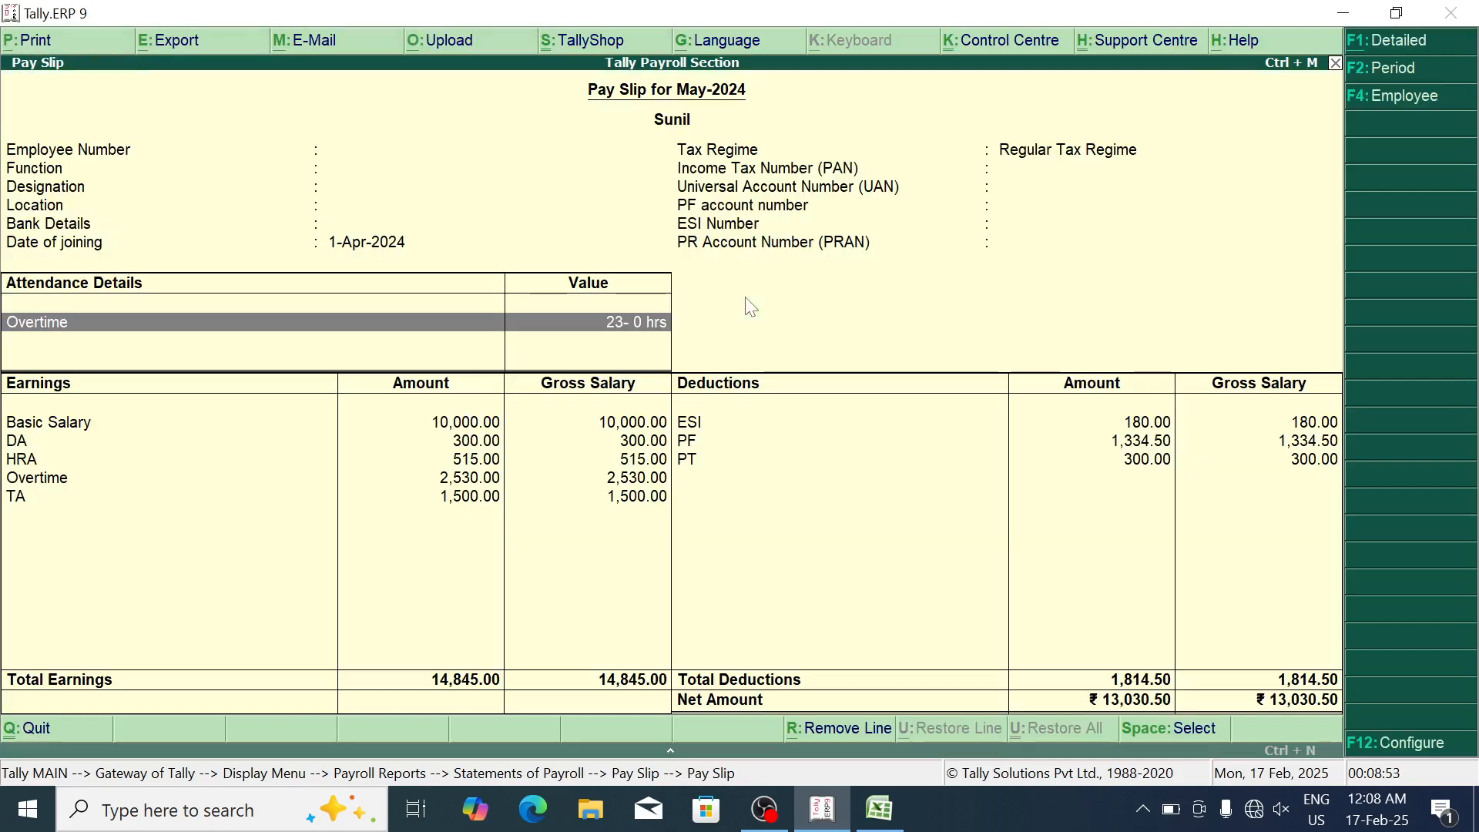
{"action": "key", "text": "alt+p"}
{"action": "key", "text": "Return"}
{"action": "type", "text": "p"}
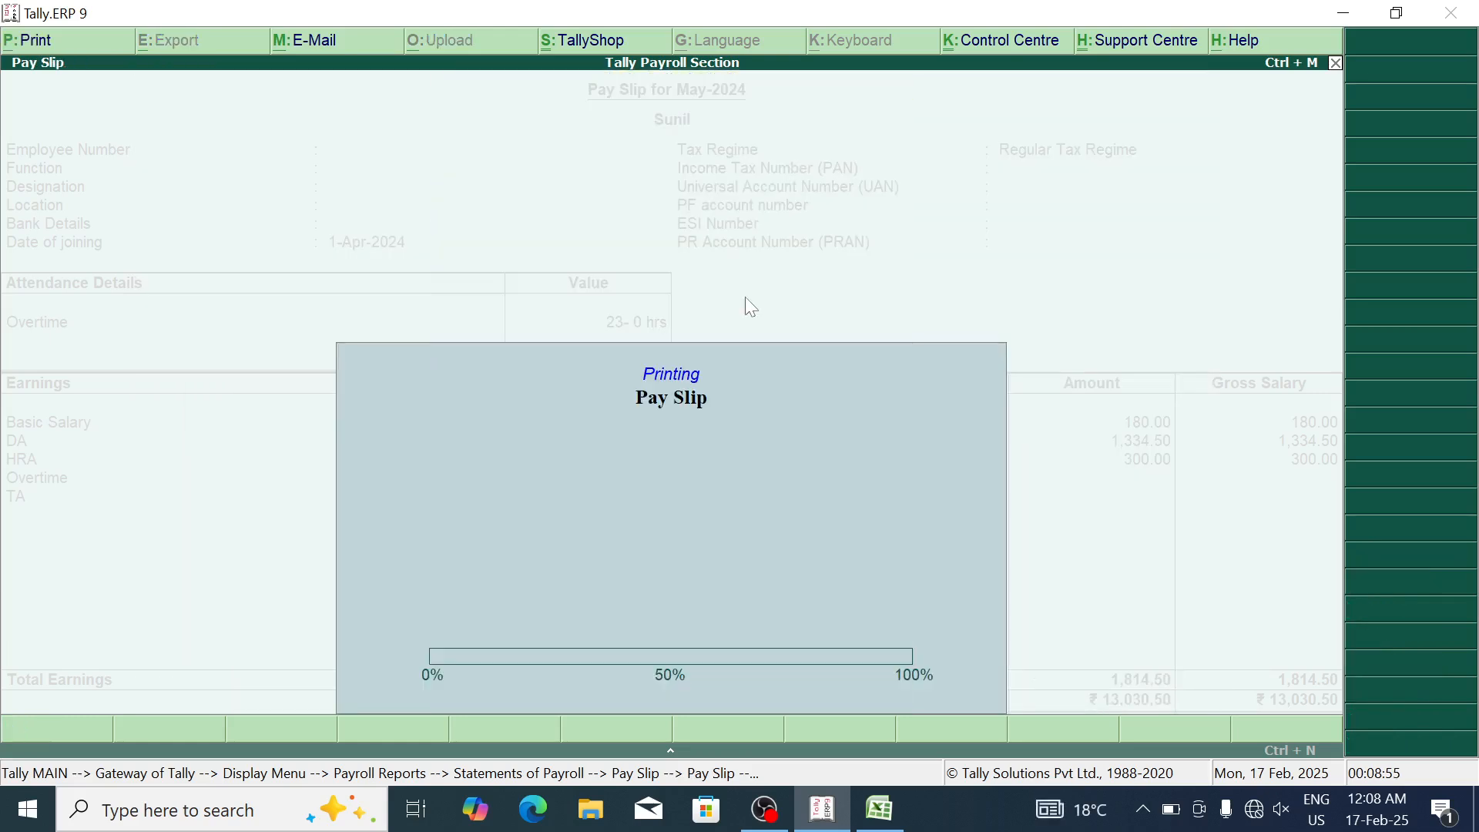
{"action": "type", "text": "SUNIL SALARY"}
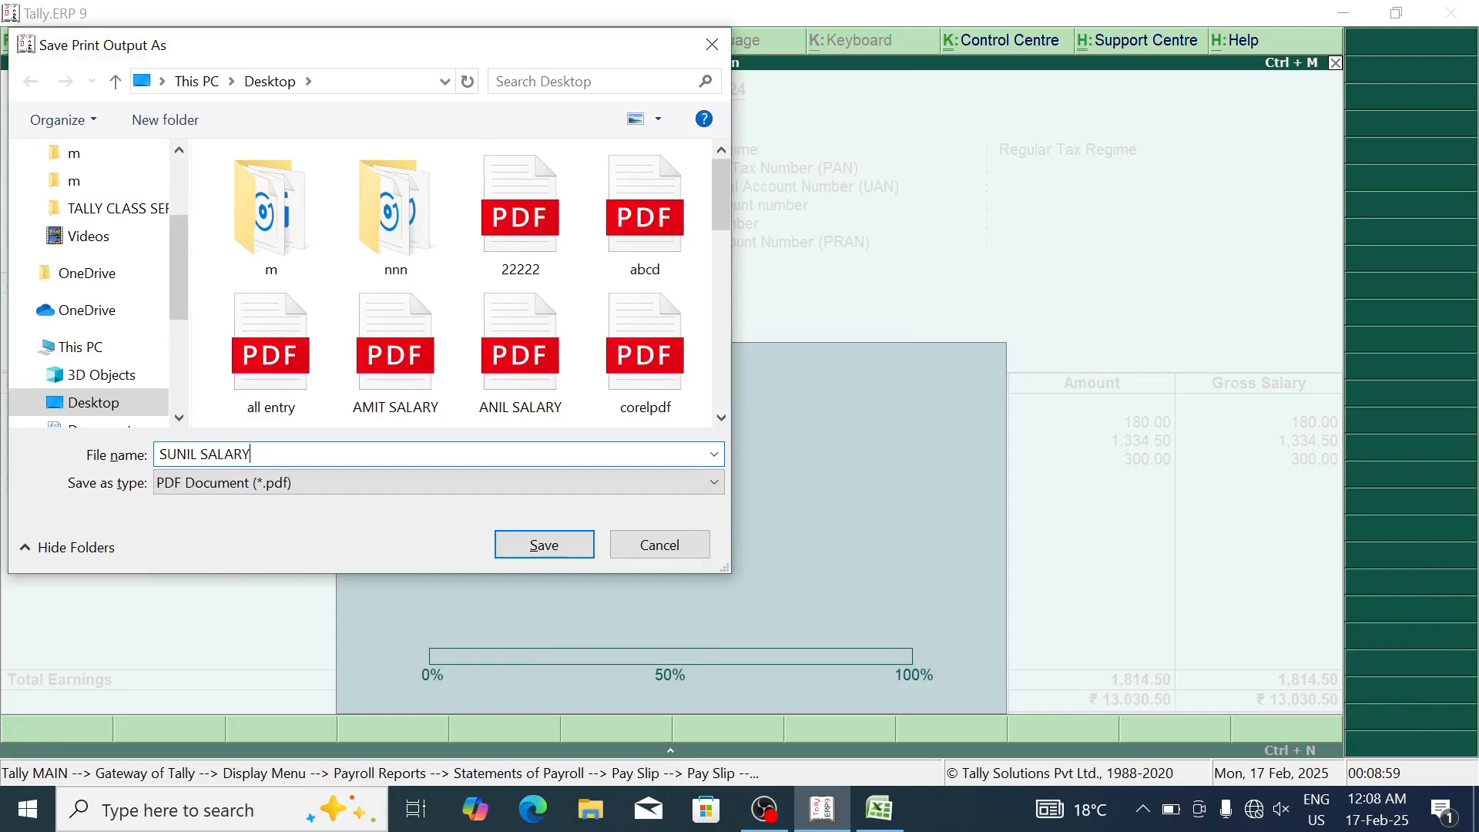
{"action": "key", "text": "Return"}
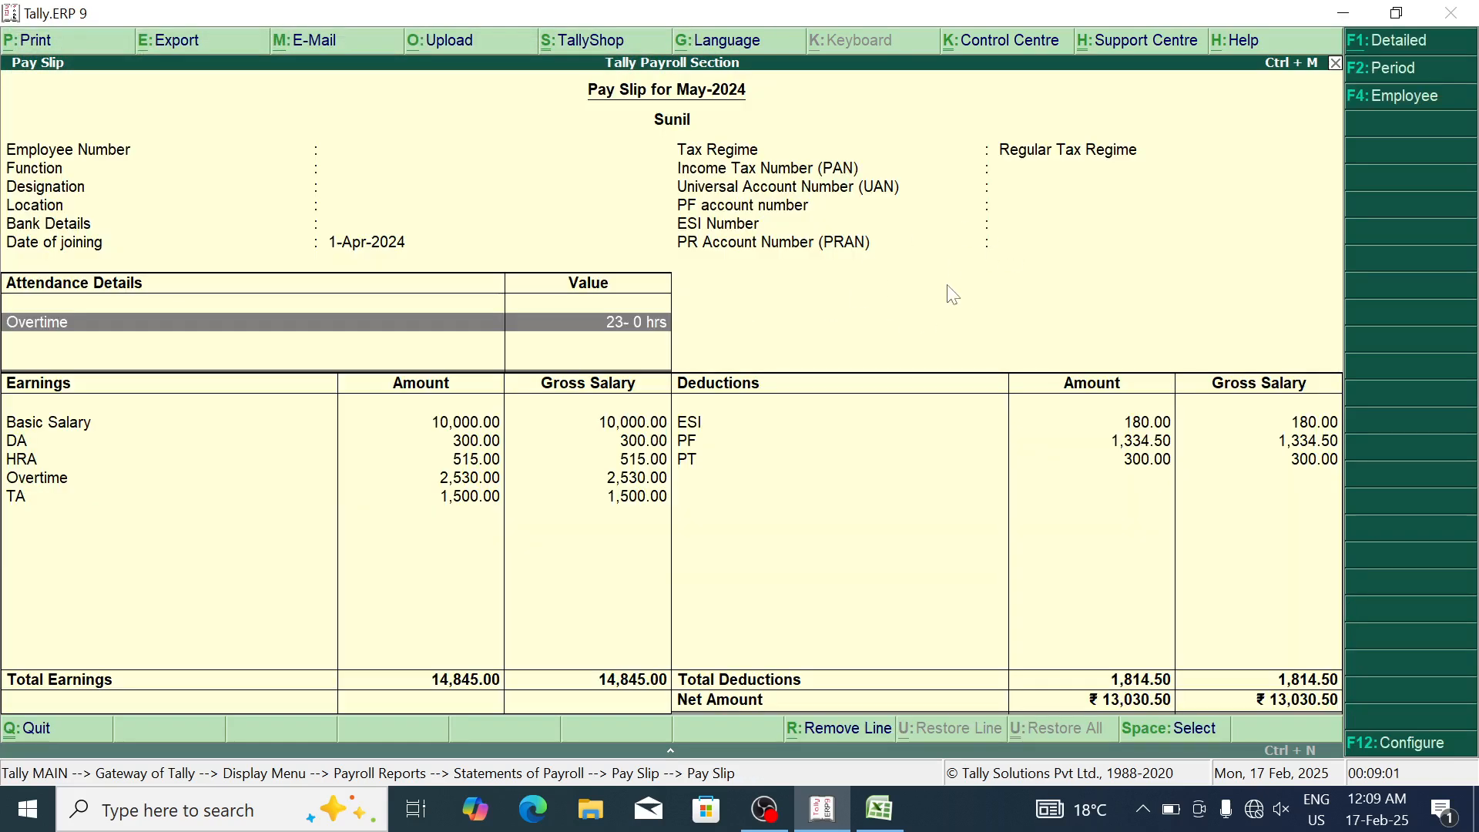
{"action": "key", "text": "Escape"}
{"action": "key", "text": "Escape"}
{"action": "key", "text": "Escape"}
{"action": "key", "text": "Escape"}
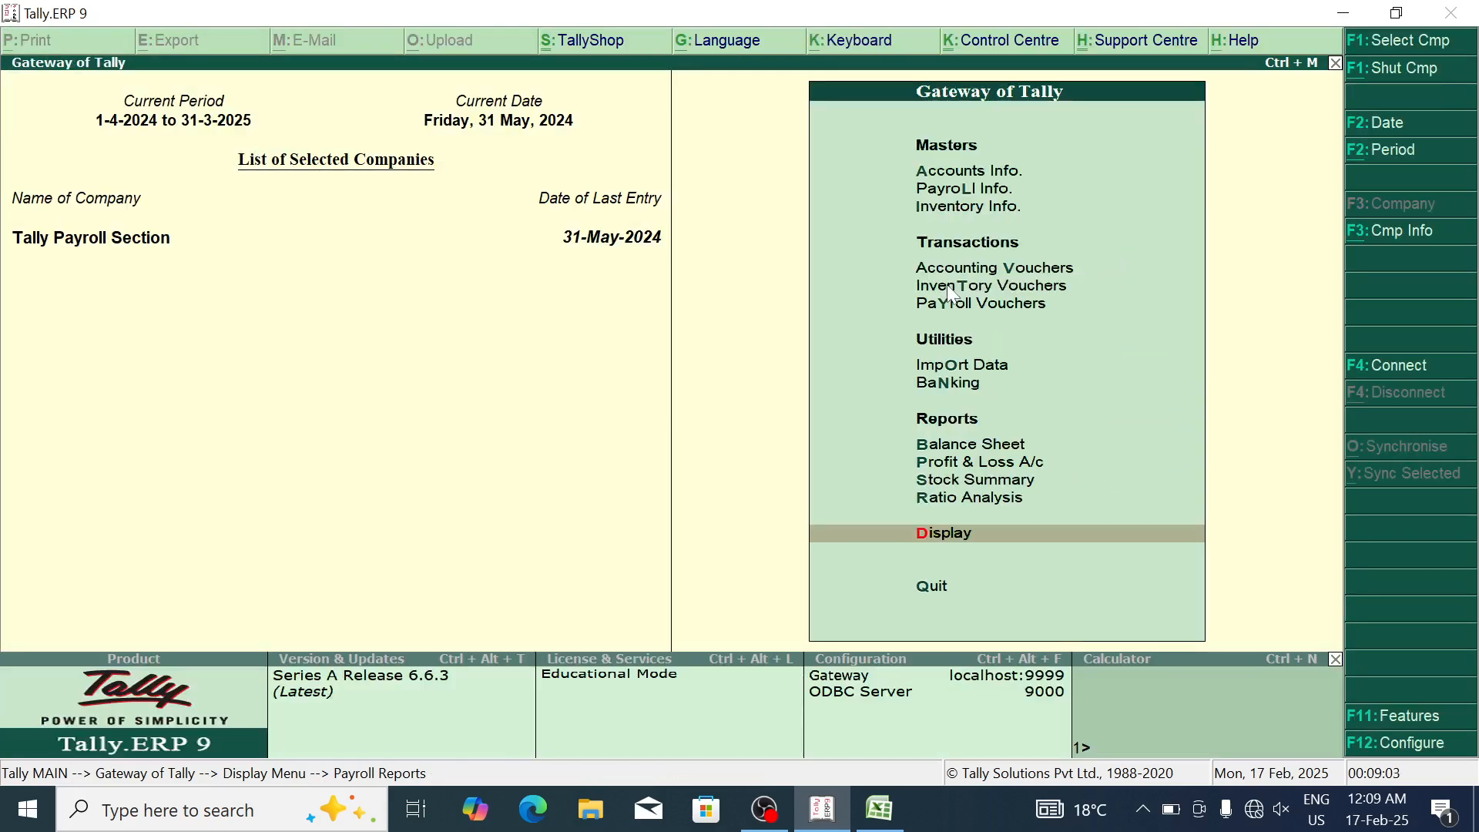
Step: Minimize Tally and open one employee's exported SALARY PDF from the desktop in Edge
{"action": "key", "text": "super+d"}
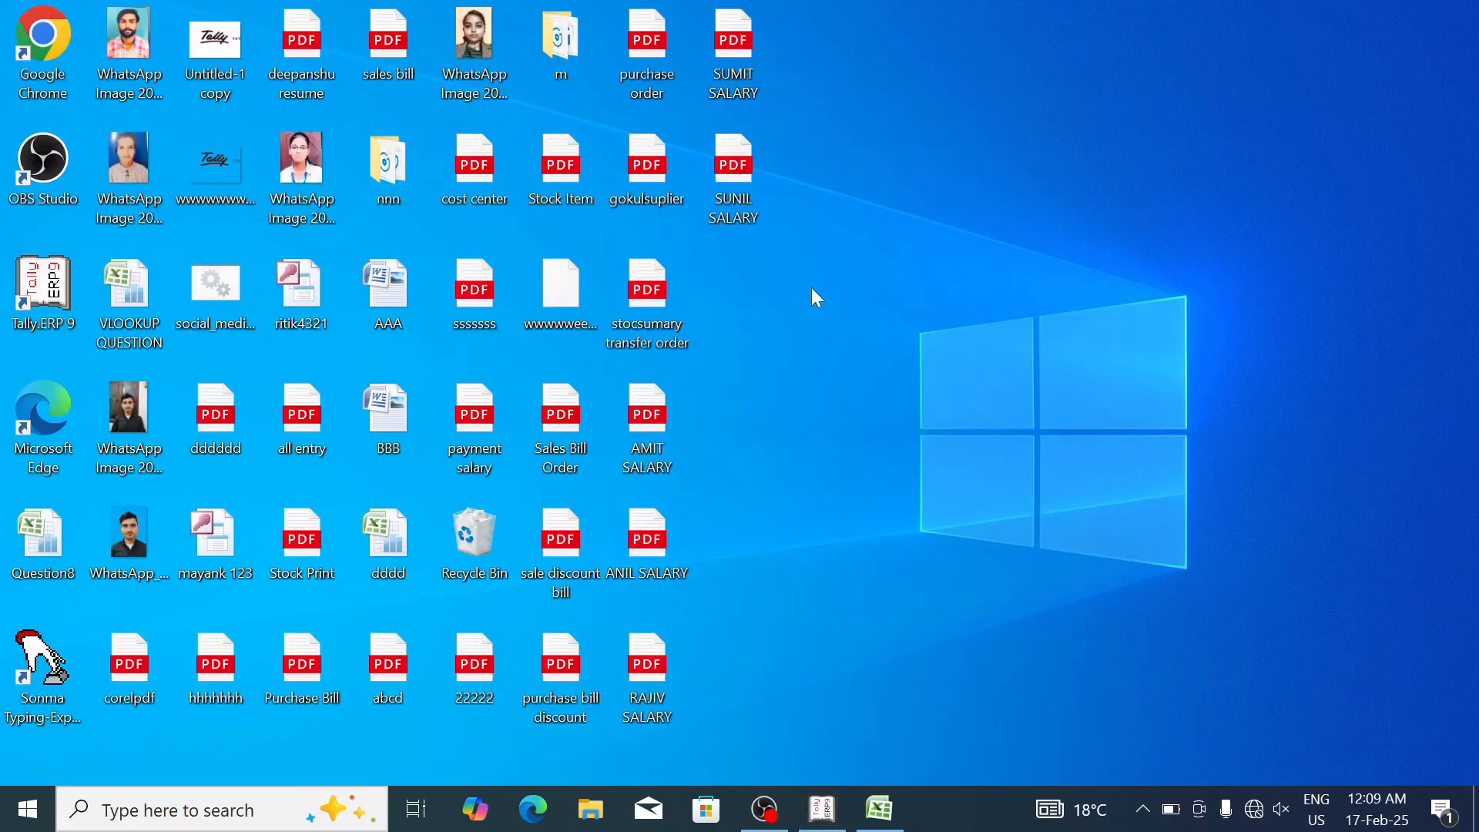
{"action": "double_click", "coordinate": [746, 56]}
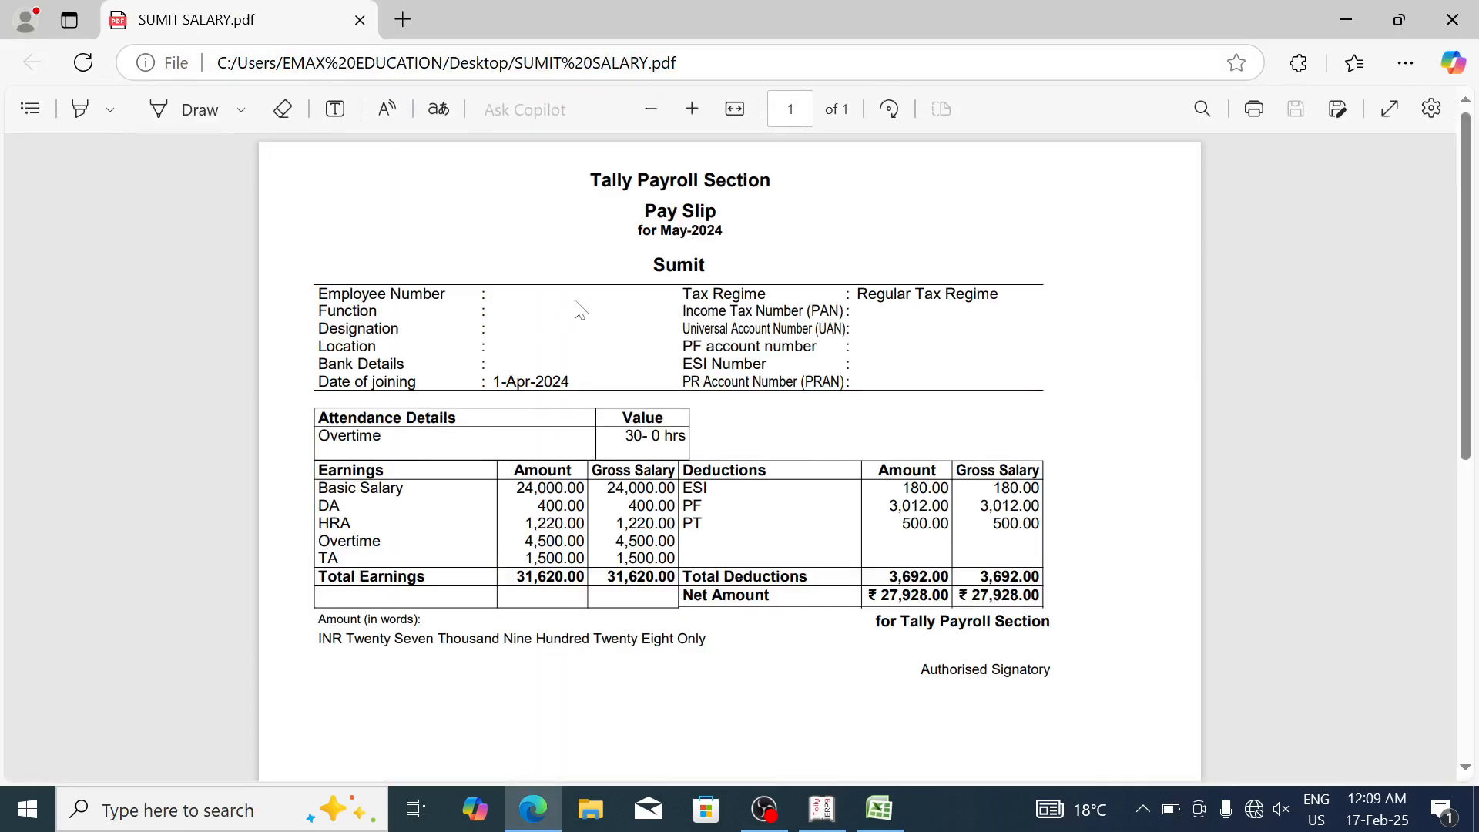
Step: Review the ₹27,928.00 pay slip PDF, selecting and clearing its heading text, then close Edge
{"action": "key", "text": "ctrl+shift+s"}
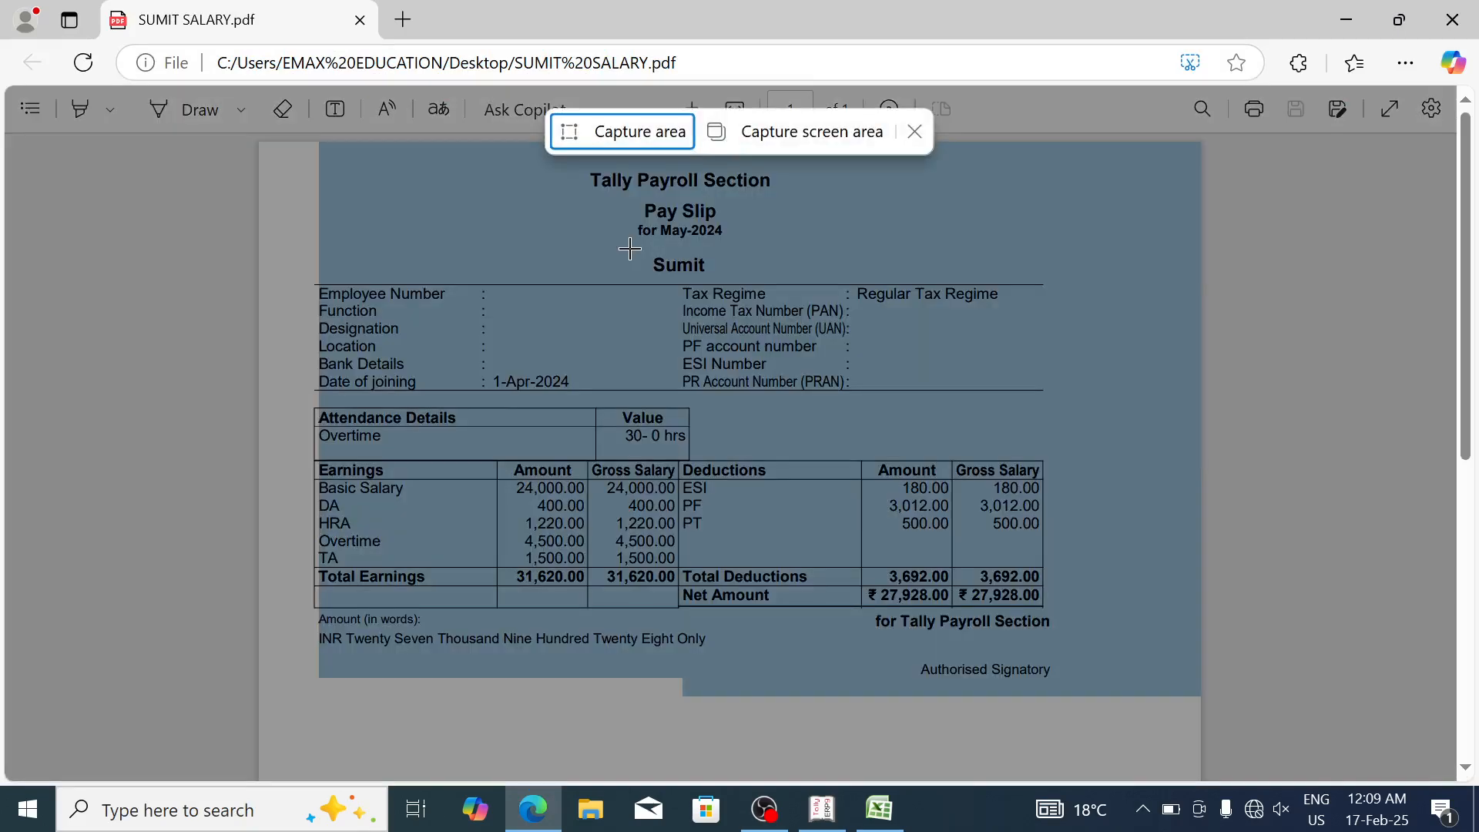
{"action": "key", "text": "Escape"}
{"action": "left_click", "coordinate": [713, 246]}
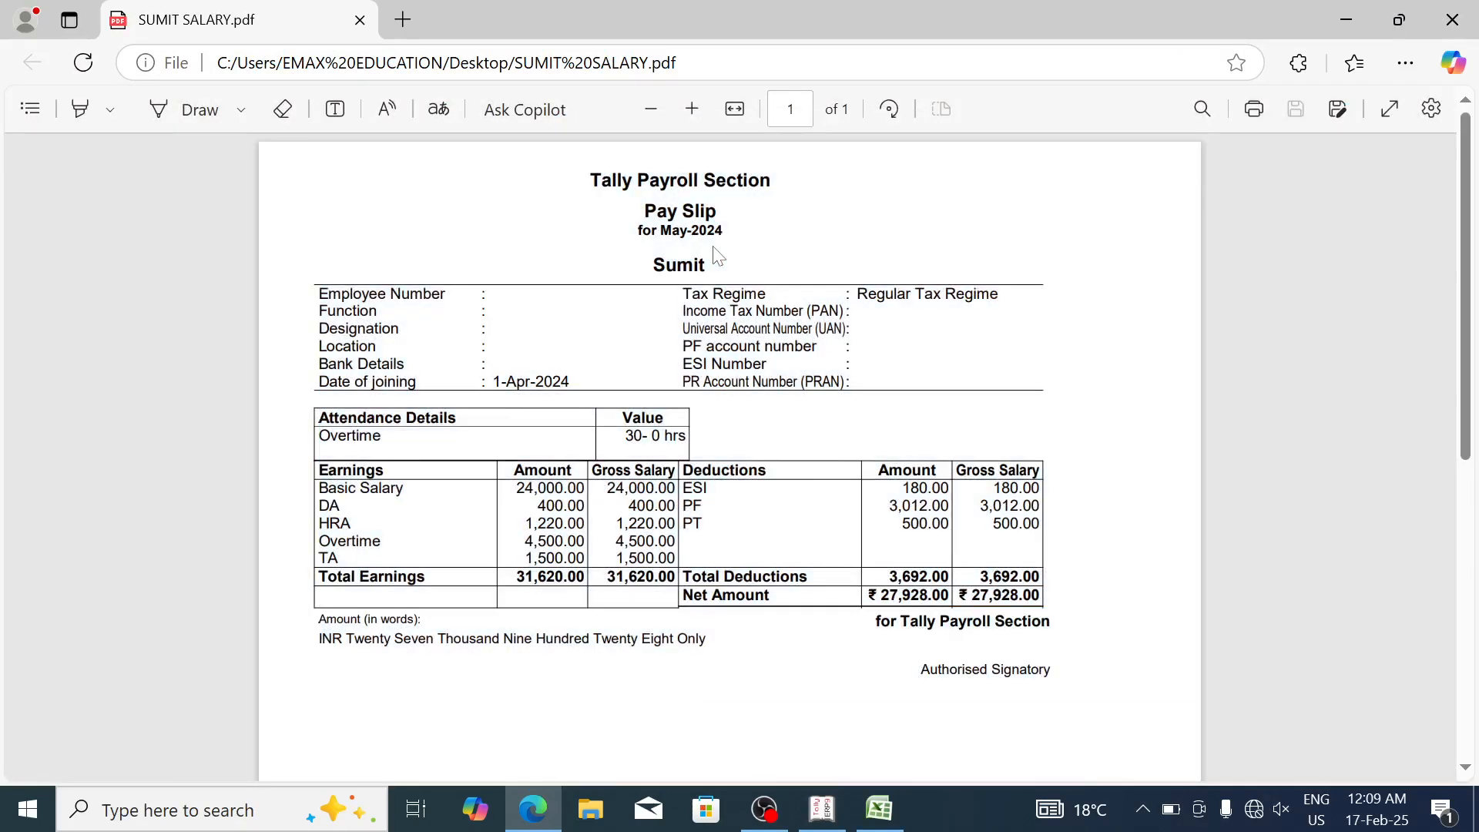
{"action": "left_click_drag", "start_coordinate": [591, 181], "coordinate": [772, 185]}
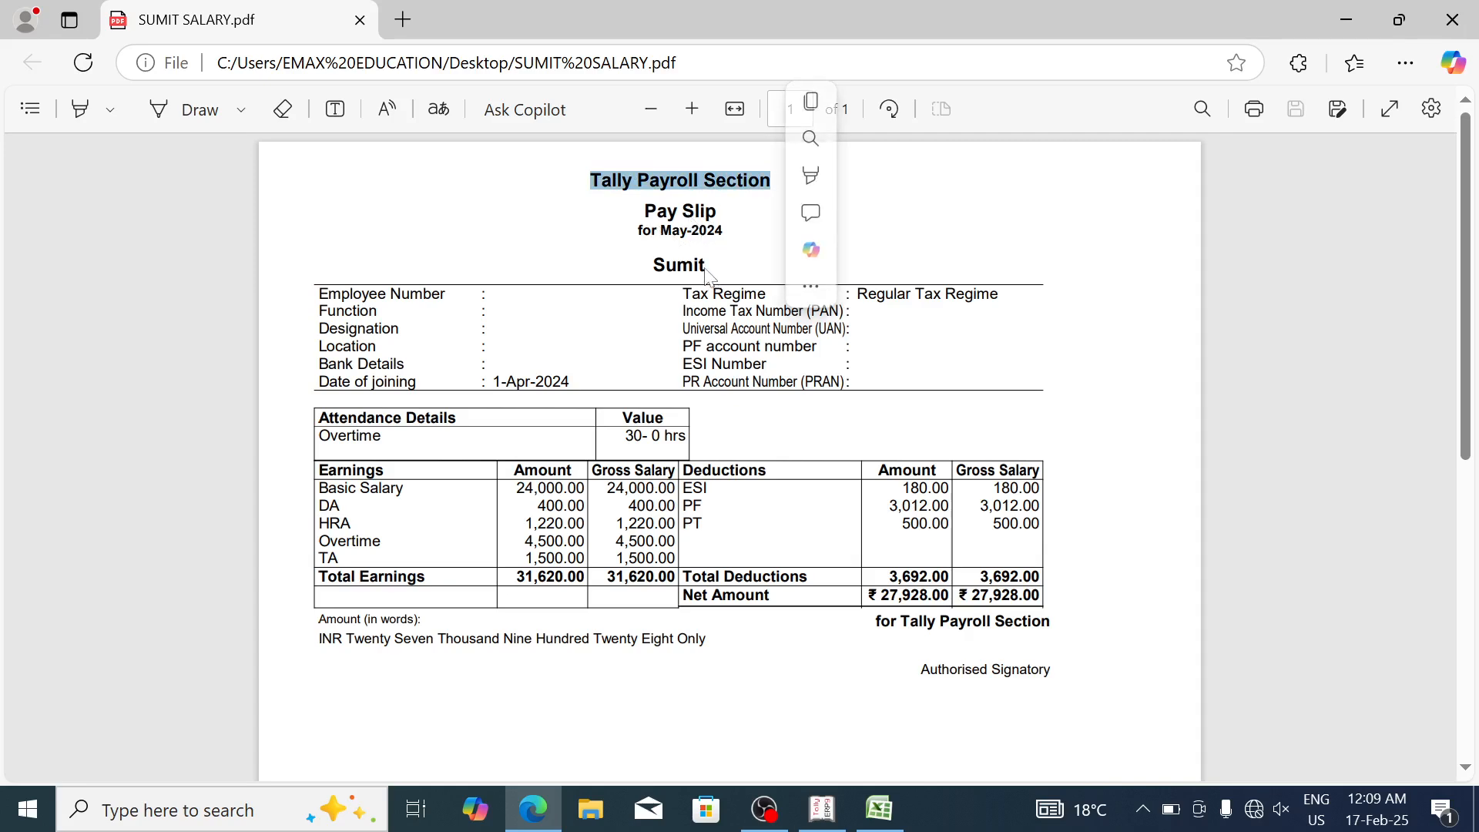
{"action": "triple_click", "coordinate": [669, 265]}
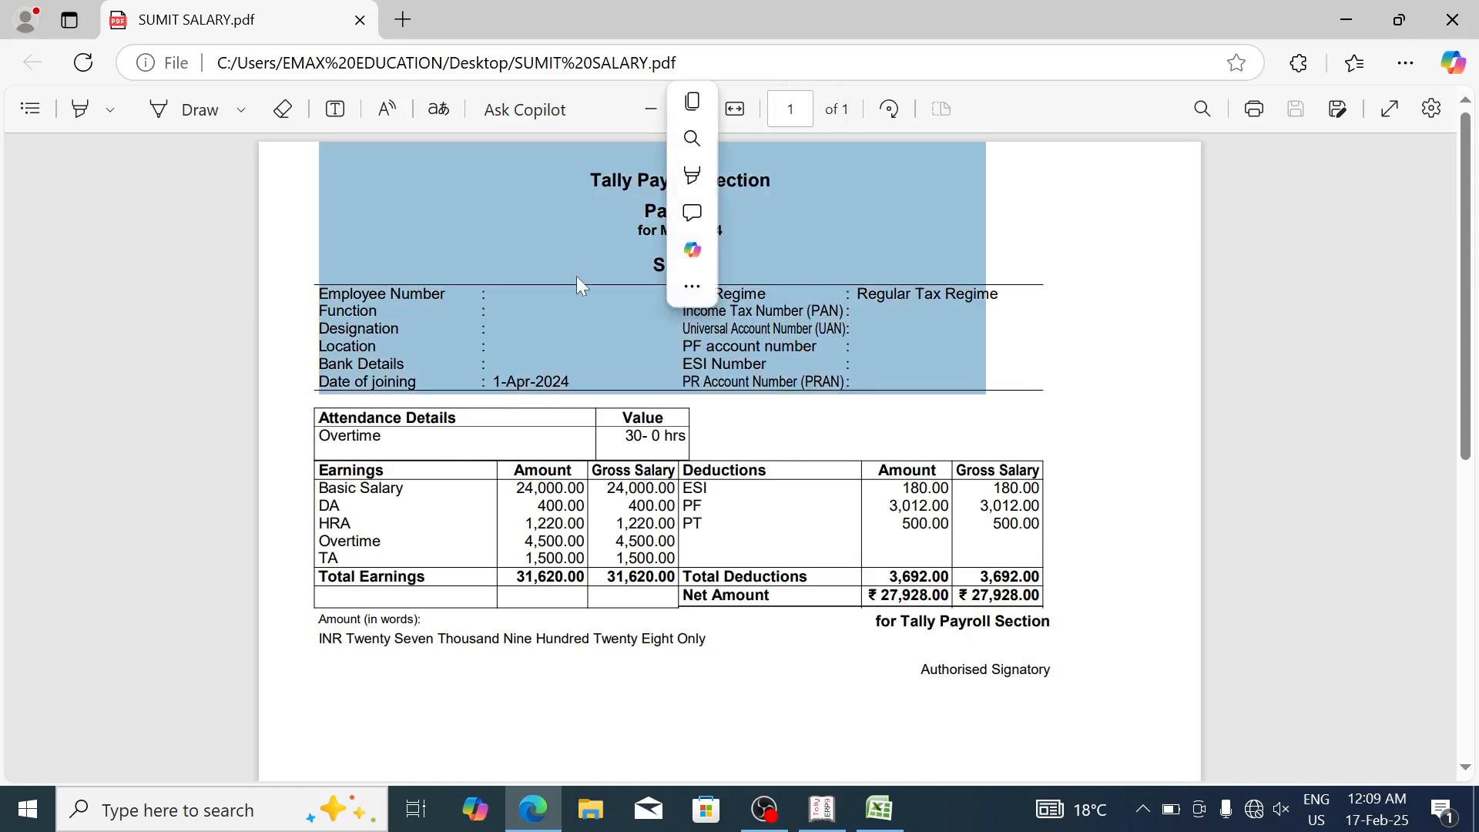
{"action": "left_click", "coordinate": [540, 312]}
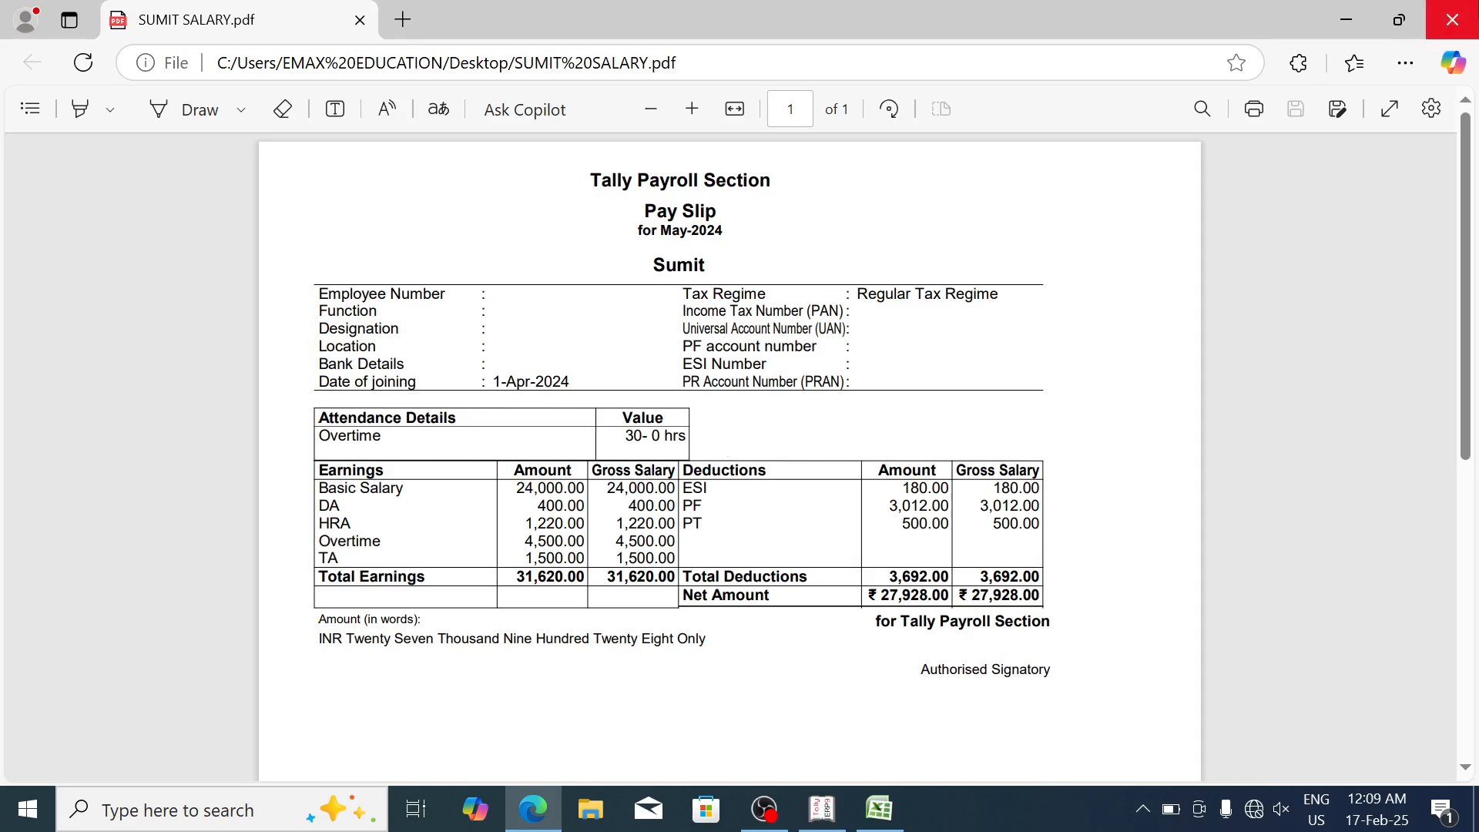
{"action": "left_click", "coordinate": [1452, 19]}
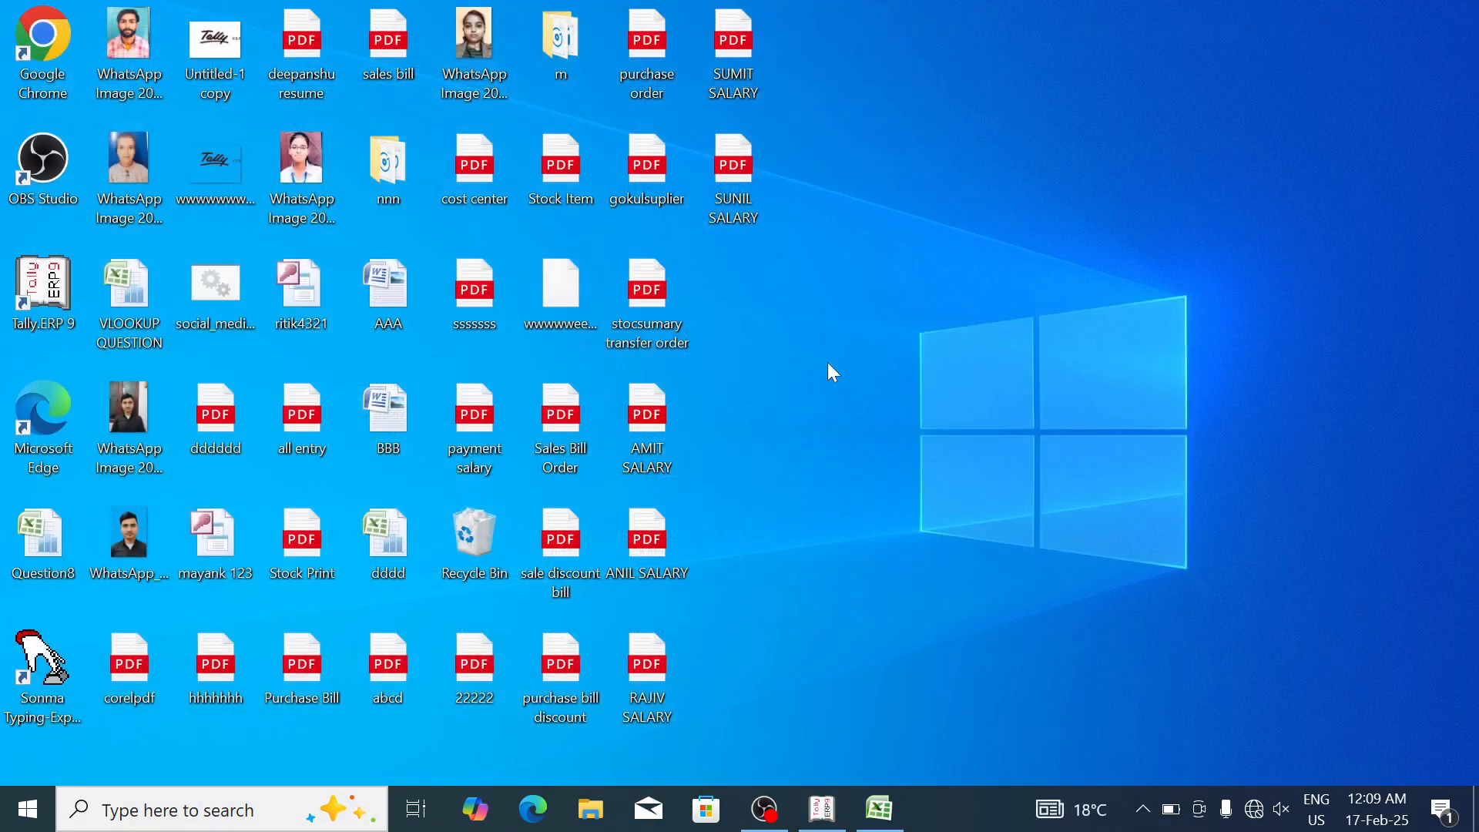